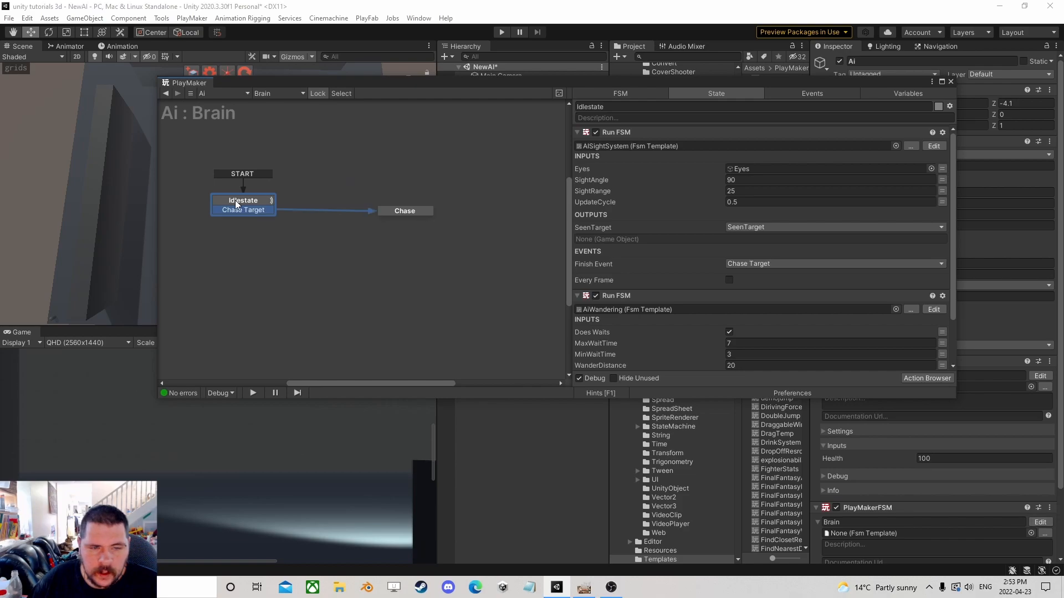
Copy the AISightSystem Run FSM action in Idlestate and paste it in place of the AIWandering Run FSM action.
{"action": "left_click", "coordinate": [615, 133]}
{"action": "right_click", "coordinate": [615, 133]}
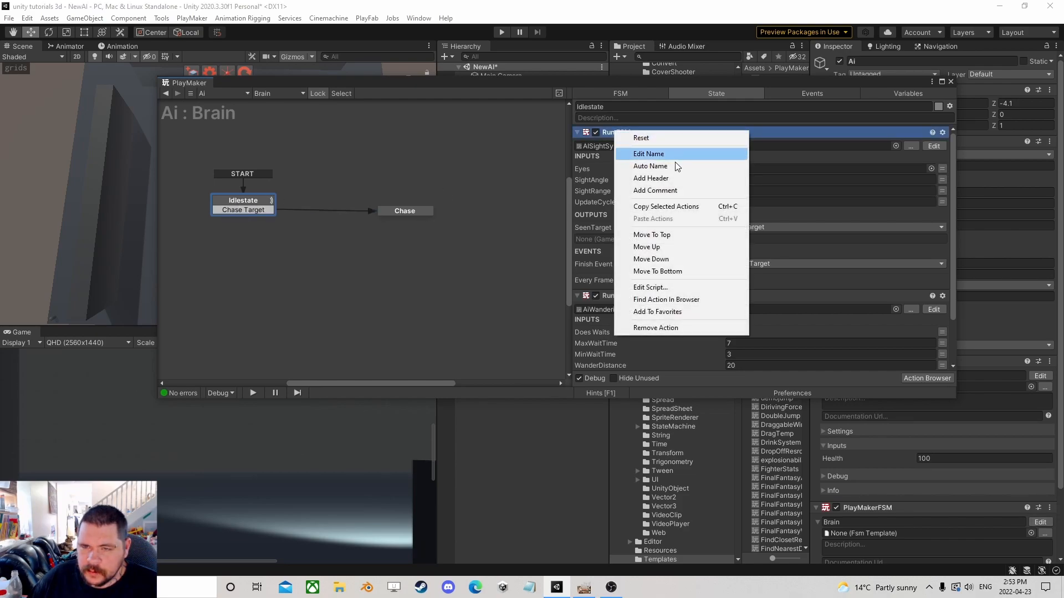
{"action": "left_click", "coordinate": [643, 206]}
{"action": "left_click", "coordinate": [620, 295]}
{"action": "right_click", "coordinate": [619, 294]}
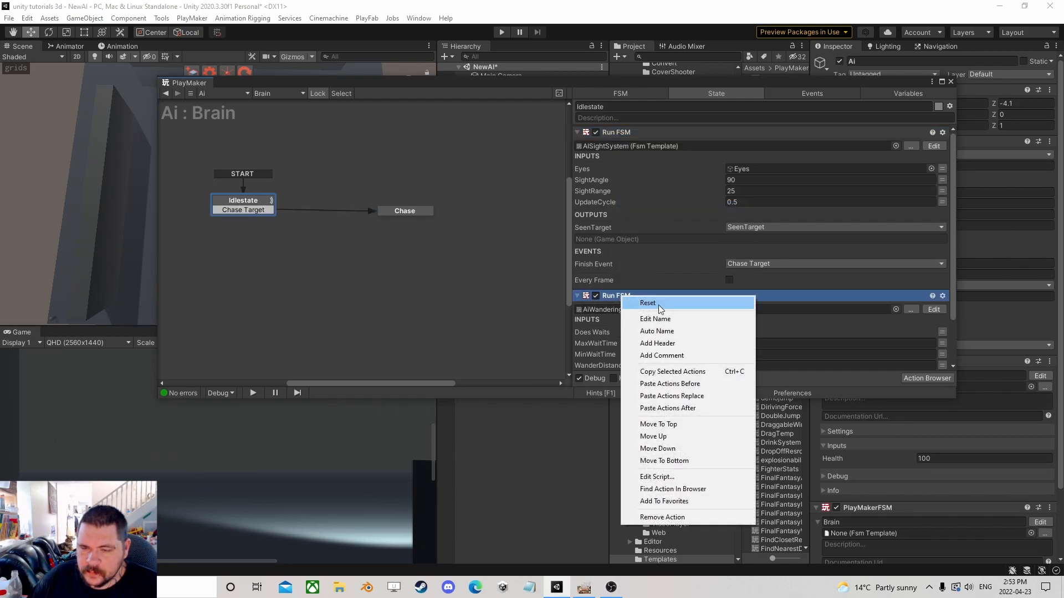
{"action": "left_click", "coordinate": [675, 387]}
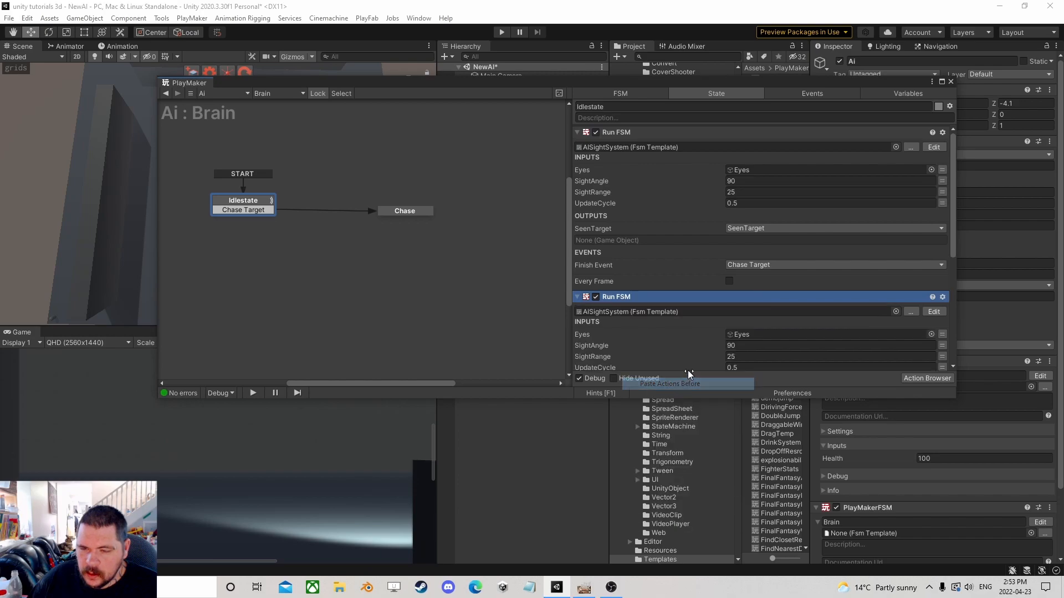
Set the first sight action's SightRange to 15 and the second sight action's finish event to a new Alerted event.
{"action": "left_click", "coordinate": [620, 133]}
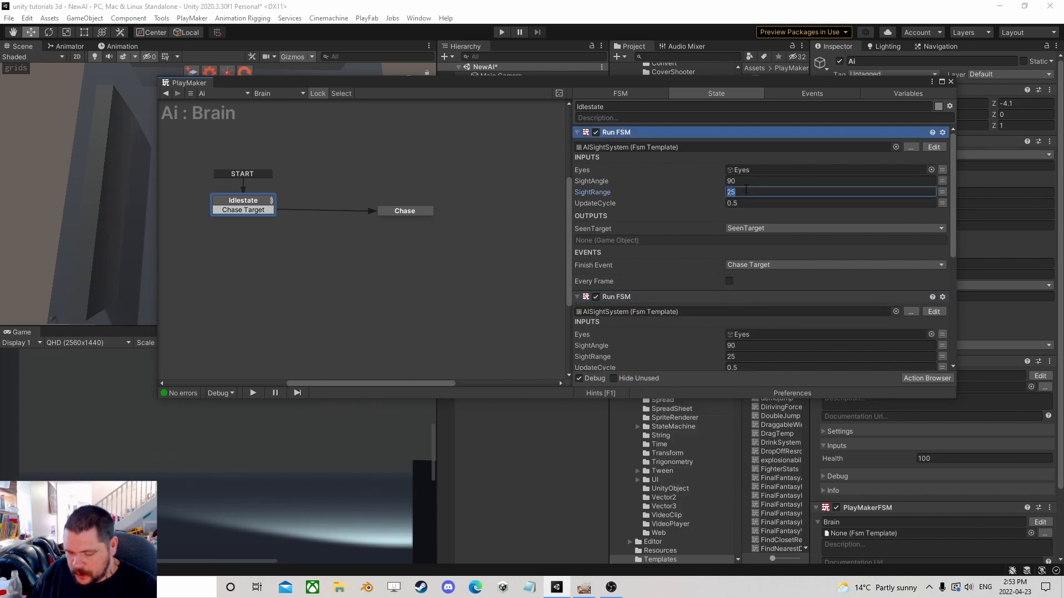
{"action": "type", "text": "15"}
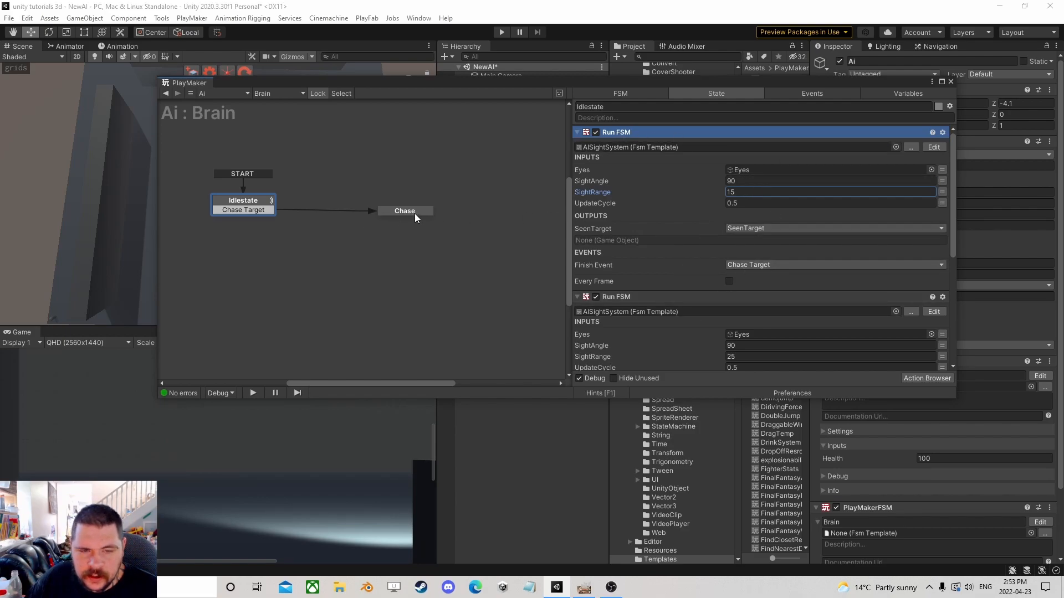
{"action": "scroll", "coordinate": [703, 277], "scroll_direction": "down", "scroll_amount": 3}
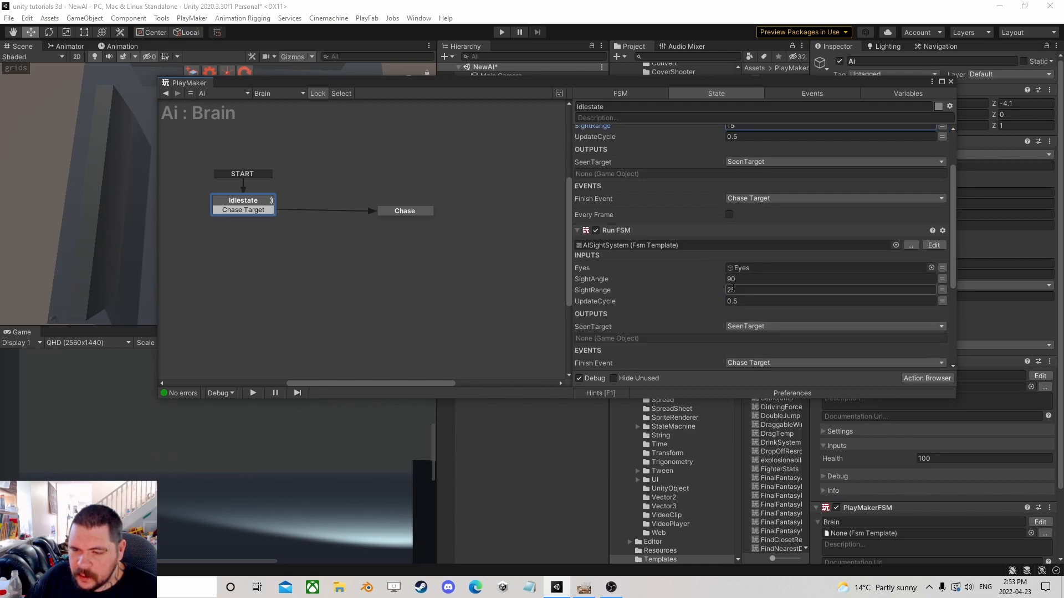
{"action": "scroll", "coordinate": [617, 258], "scroll_direction": "down", "scroll_amount": 3}
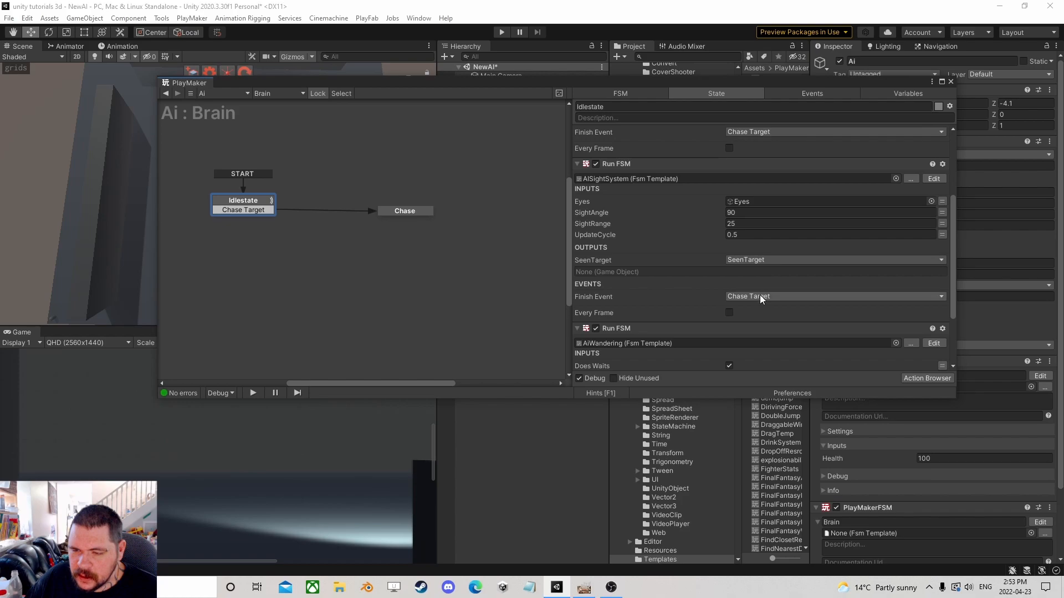
{"action": "left_click", "coordinate": [759, 296]}
{"action": "left_click", "coordinate": [777, 360]}
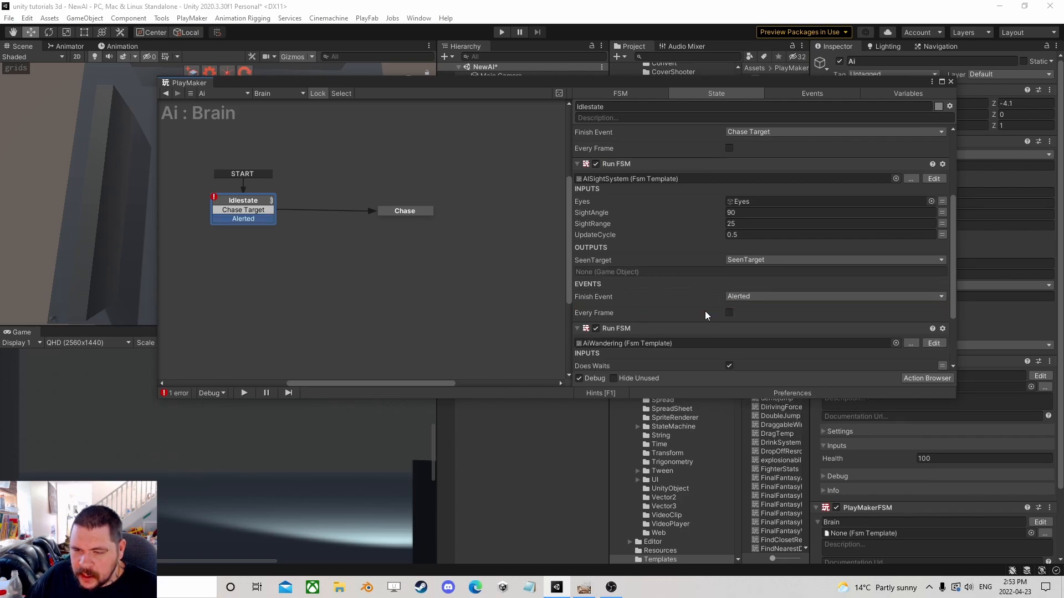
Create a new state from Idlestate's Alerted transition and add a Smooth Look At action to it.
{"action": "left_click_drag", "start_coordinate": [265, 218], "coordinate": [395, 263]}
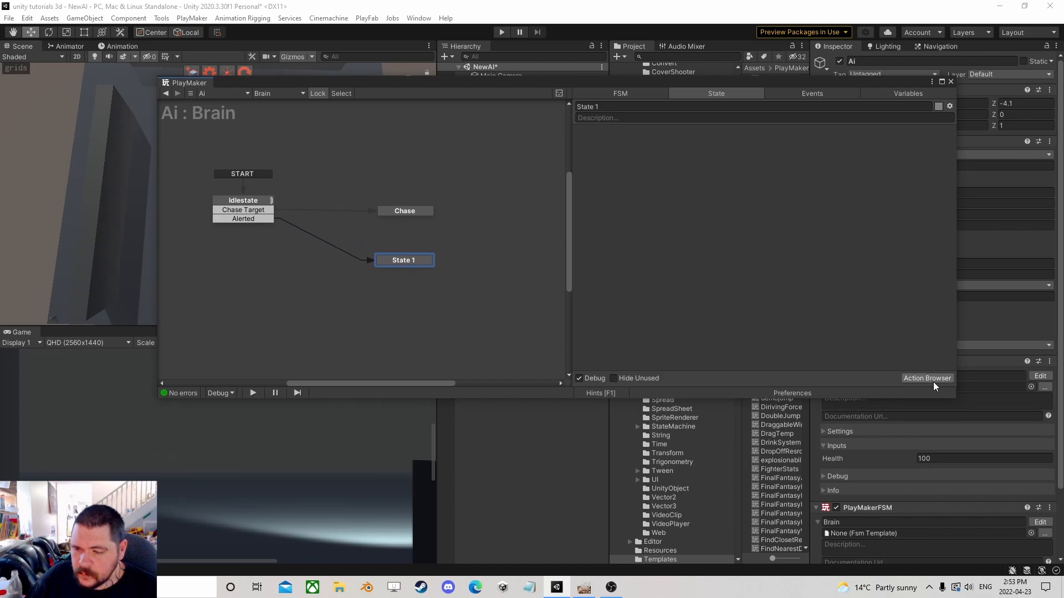
{"action": "left_click", "coordinate": [927, 379]}
{"action": "type", "text": "smoo"}
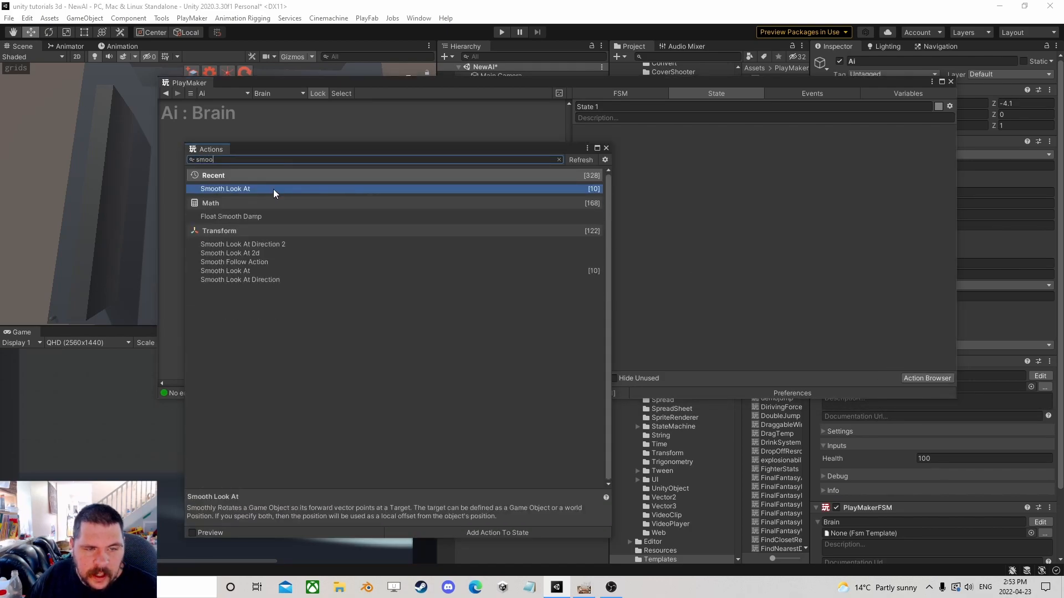
{"action": "double_click", "coordinate": [303, 188]}
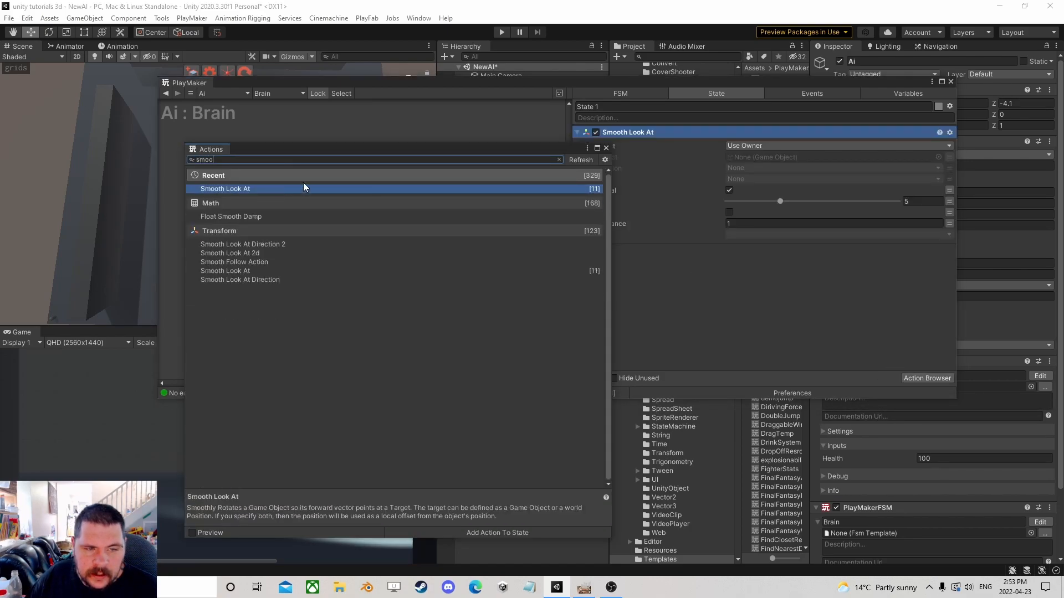
Set the Smooth Look At target object to SeenTarget and its finish tolerance to 0.
{"action": "left_click", "coordinate": [605, 148]}
{"action": "left_click", "coordinate": [942, 156]}
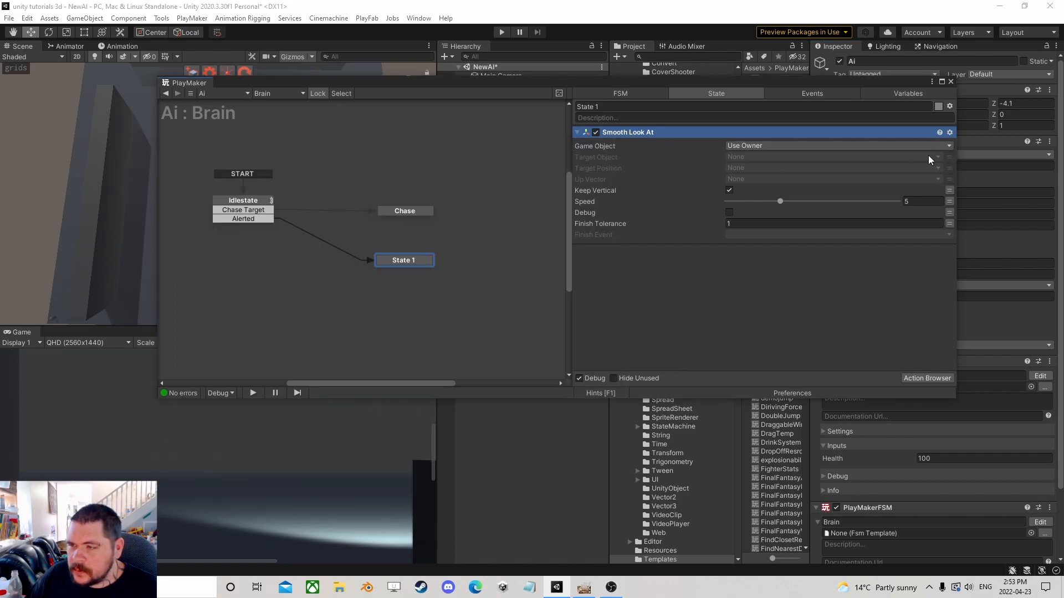
{"action": "left_click", "coordinate": [930, 156]}
{"action": "left_click", "coordinate": [763, 183]}
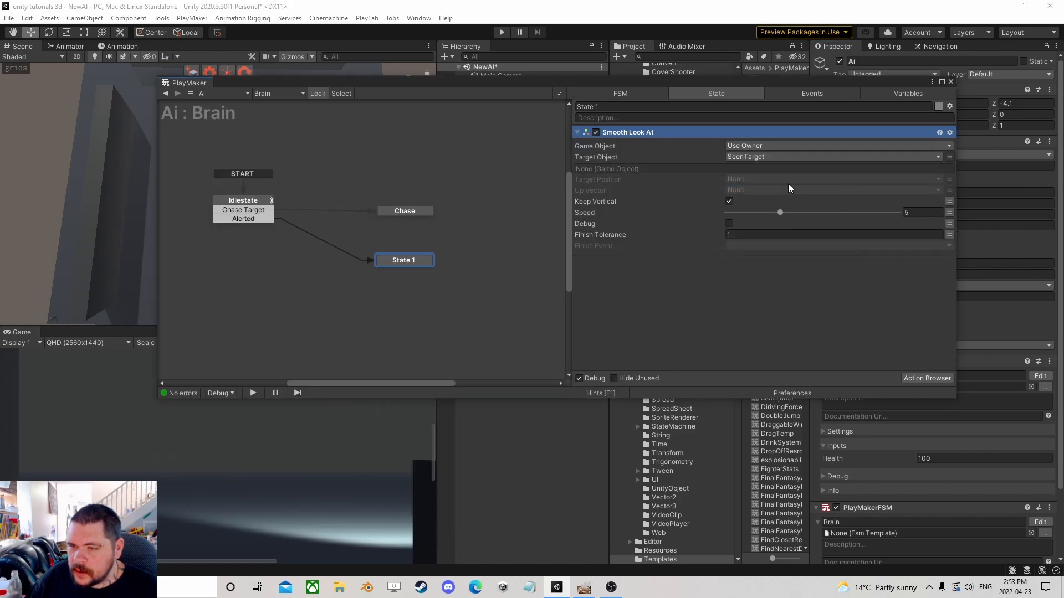
{"action": "left_click", "coordinate": [743, 235]}
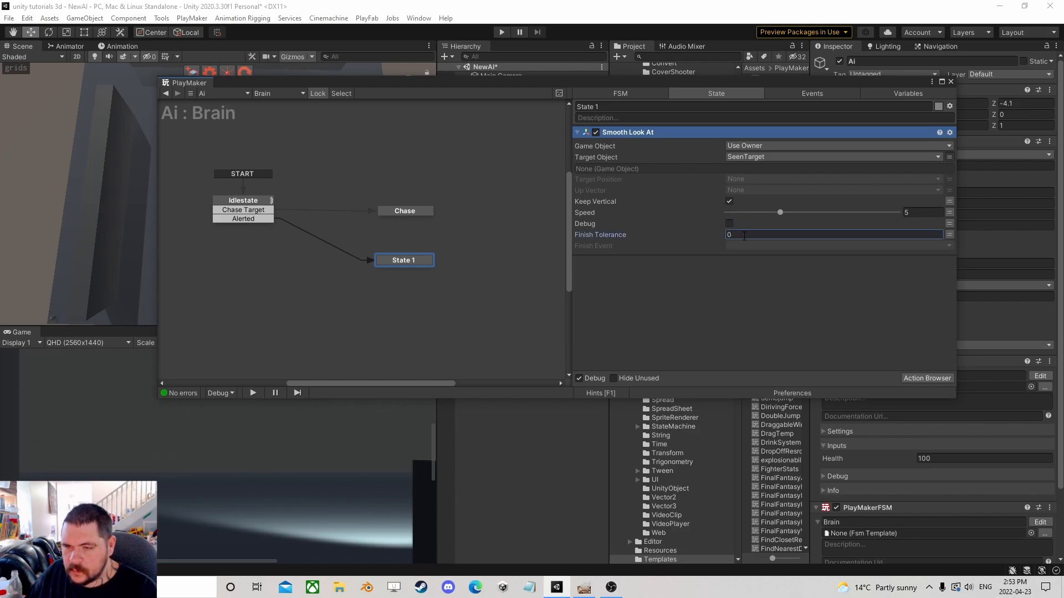
Add a Wait action to State 1 with a time of 2 and finish event FINISHED.
{"action": "left_click", "coordinate": [914, 378]}
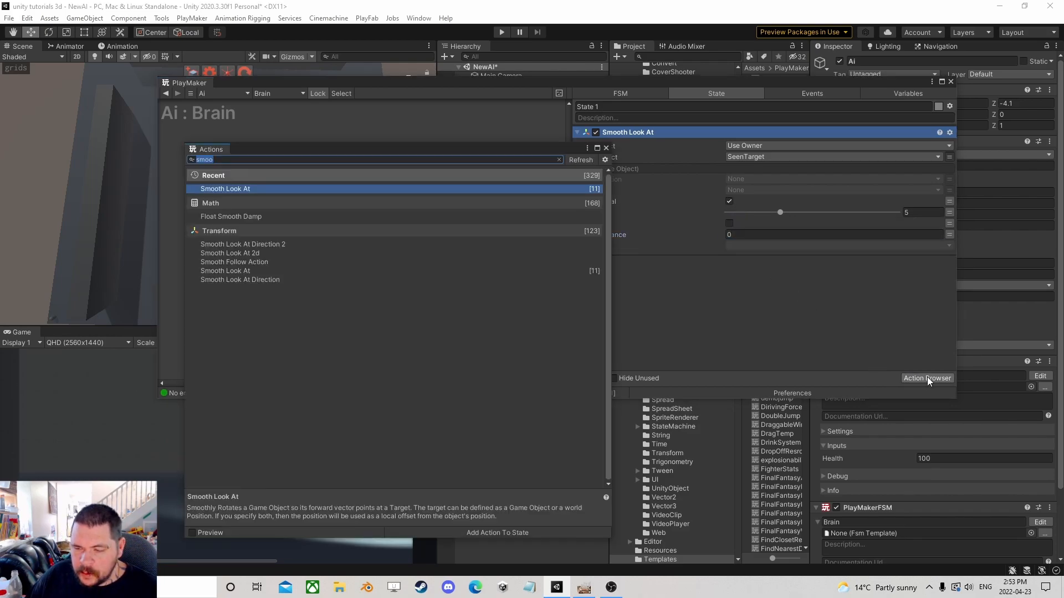
{"action": "type", "text": "wait"}
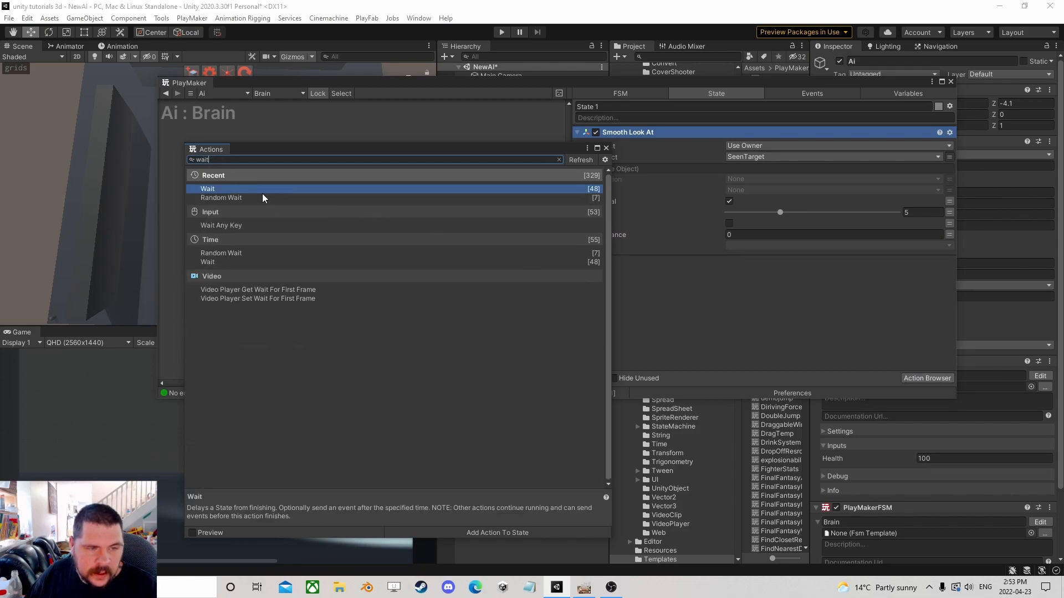
{"action": "double_click", "coordinate": [250, 190]}
{"action": "left_click", "coordinate": [606, 148]}
{"action": "left_click", "coordinate": [741, 145]}
{"action": "type", "text": "2"}
{"action": "left_click", "coordinate": [745, 157]}
{"action": "left_click", "coordinate": [737, 178]}
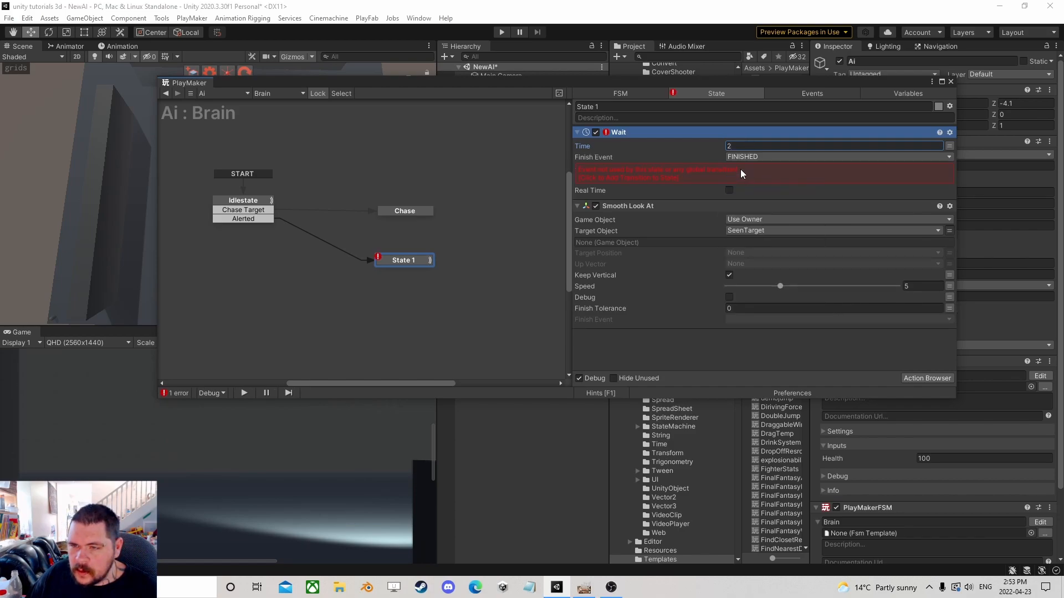
{"action": "left_click", "coordinate": [741, 173]}
Create a second new state from State 1's FINISHED transition.
{"action": "mouse_move", "coordinate": [403, 261]}
{"action": "left_mouse_down"}
{"action": "mouse_move", "coordinate": [401, 281]}
{"action": "mouse_move", "coordinate": [393, 276]}
{"action": "left_mouse_up"}
{"action": "left_click", "coordinate": [405, 264]}
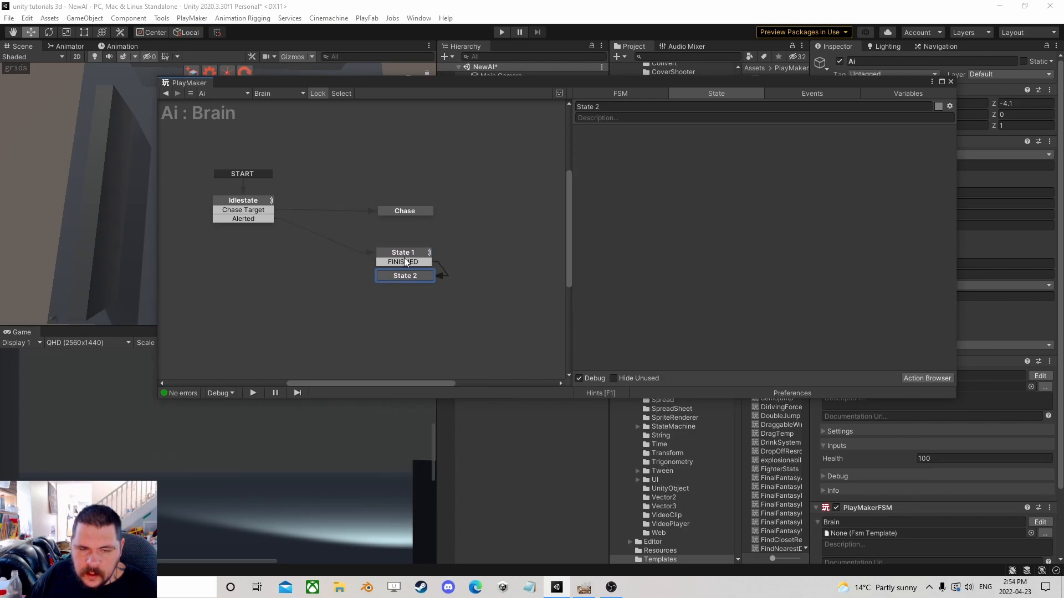
Copy the first sight system Run FSM action from Idlestate.
{"action": "left_click", "coordinate": [258, 201]}
{"action": "left_click", "coordinate": [622, 135]}
{"action": "right_click", "coordinate": [627, 132]}
{"action": "left_click", "coordinate": [665, 211]}
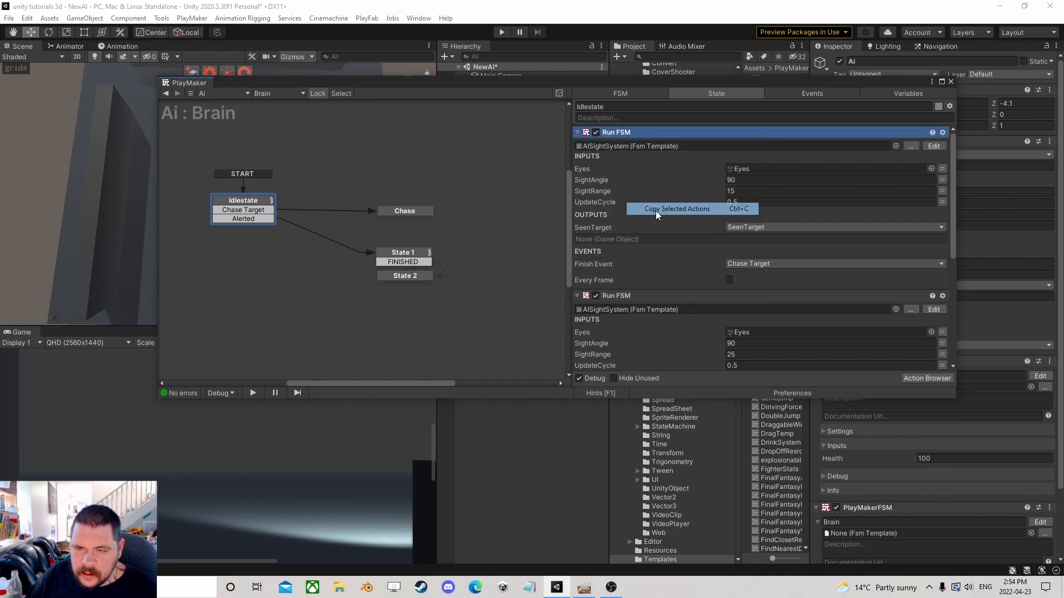
Paste the sight action at the top of State 1 and link its Chase Target transition to Chase.
{"action": "left_click", "coordinate": [406, 253]}
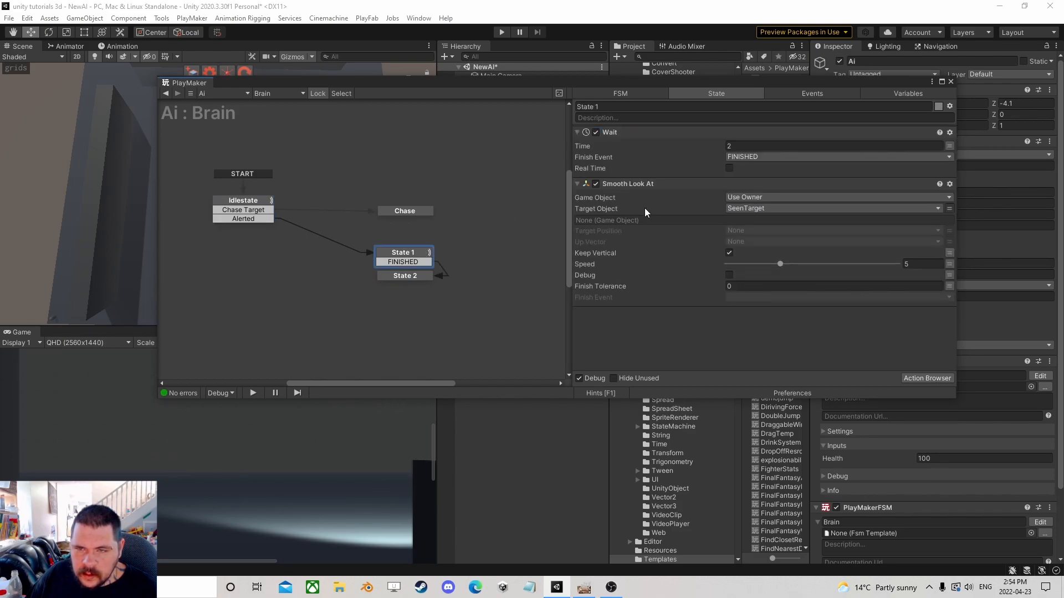
{"action": "right_click", "coordinate": [617, 131]}
{"action": "left_click", "coordinate": [673, 220]}
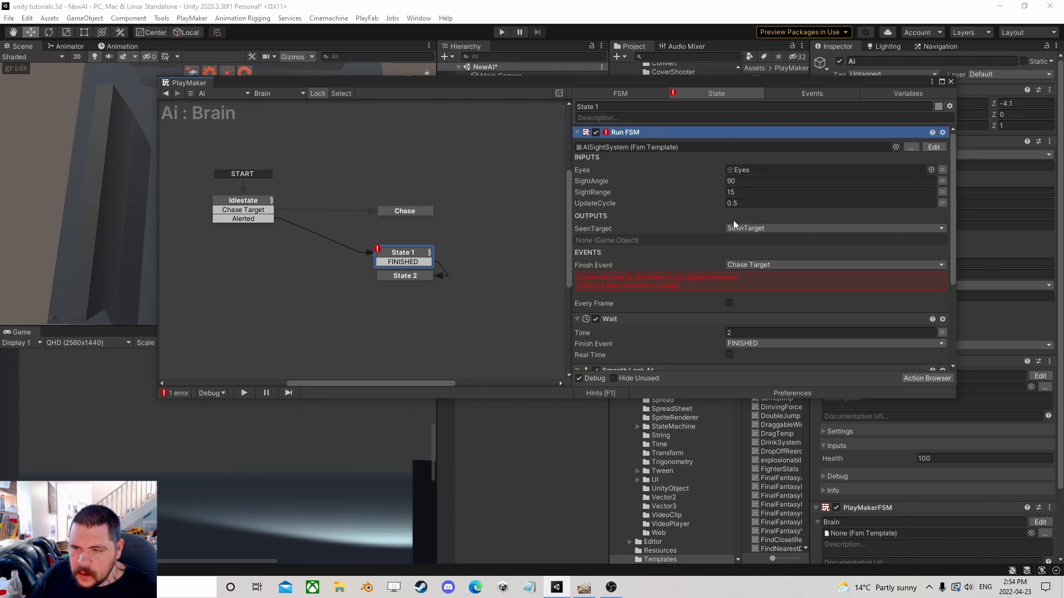
{"action": "left_click", "coordinate": [701, 281]}
{"action": "left_click_drag", "start_coordinate": [396, 277], "coordinate": [409, 213]}
{"action": "left_click_drag", "start_coordinate": [414, 293], "coordinate": [406, 295]}
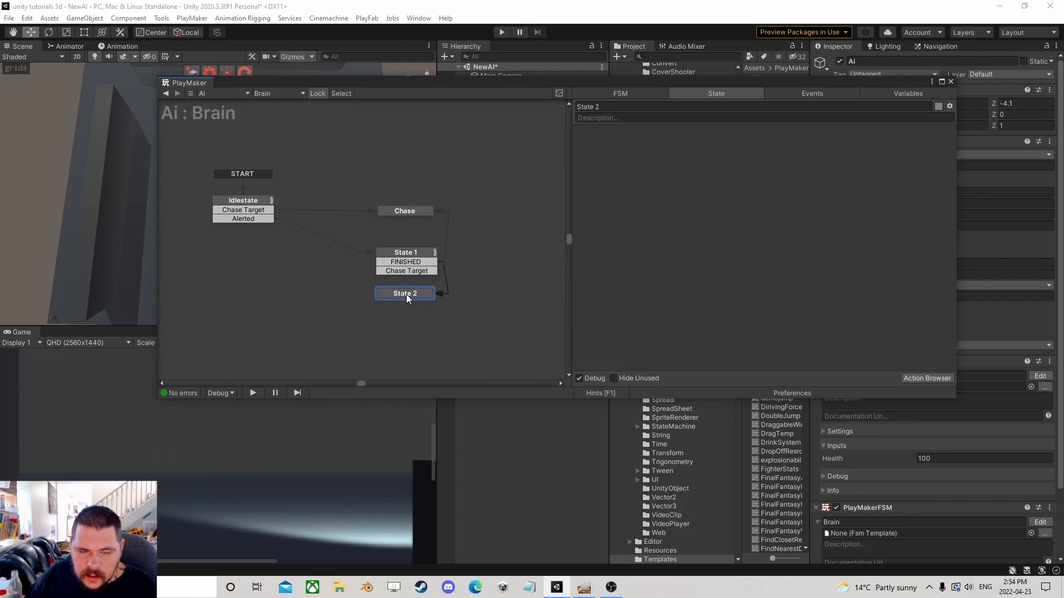
Paste the sight action into State 2, add its Chase Target transition and link it to Chase.
{"action": "right_click", "coordinate": [650, 177]}
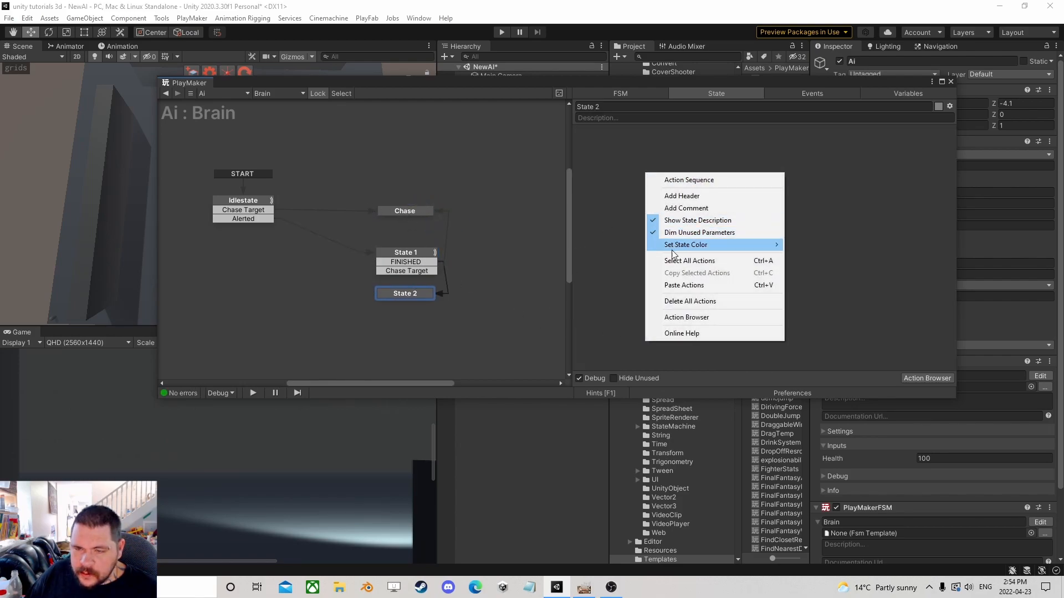
{"action": "left_click", "coordinate": [673, 283]}
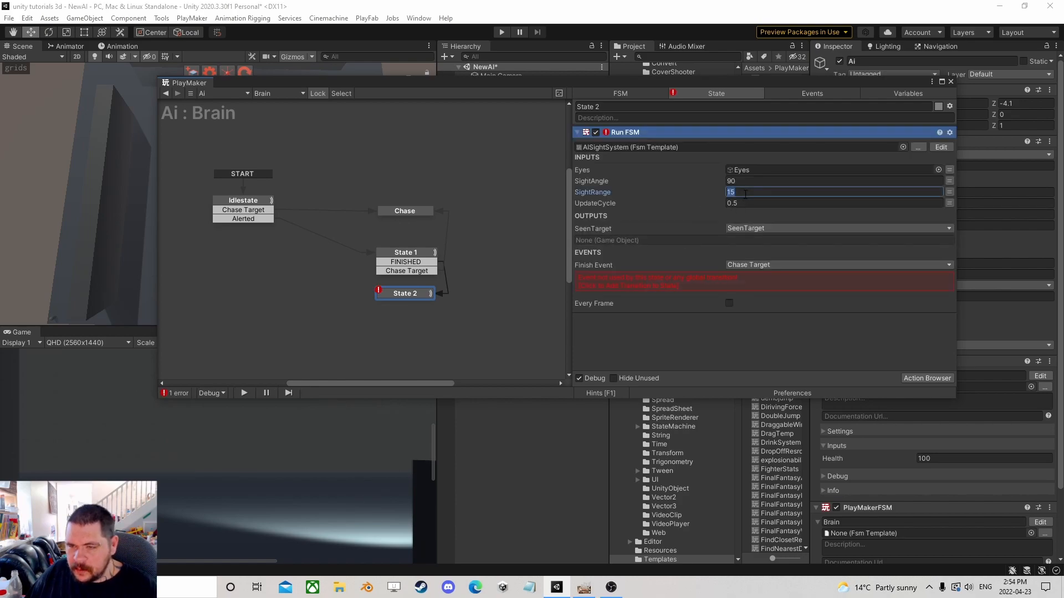
{"action": "left_click", "coordinate": [727, 286]}
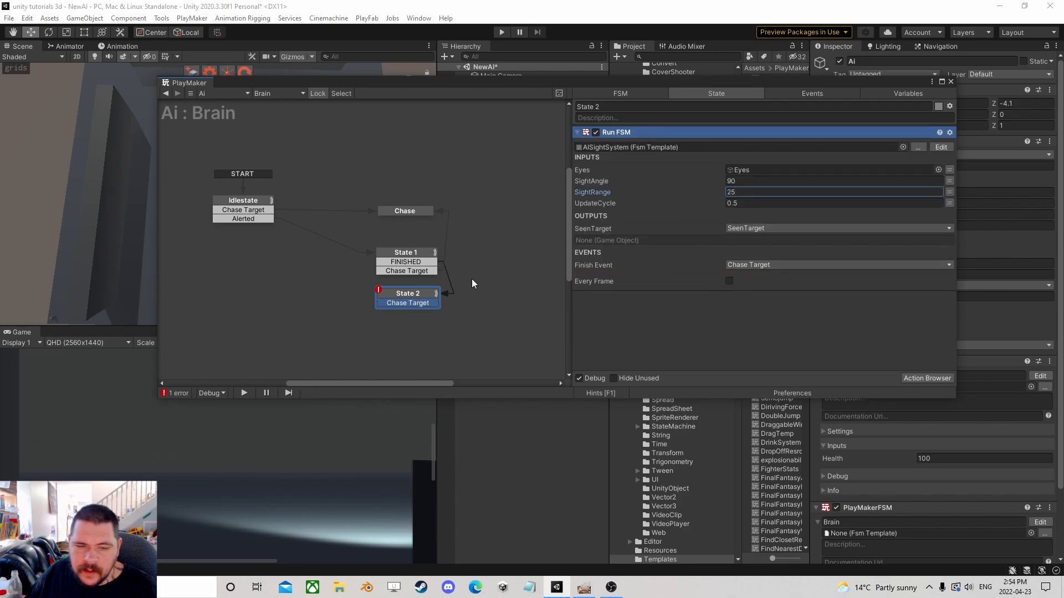
{"action": "mouse_move", "coordinate": [424, 303]}
{"action": "left_mouse_down"}
{"action": "mouse_move", "coordinate": [454, 278]}
{"action": "mouse_move", "coordinate": [440, 224]}
{"action": "mouse_move", "coordinate": [423, 211]}
{"action": "left_mouse_up"}
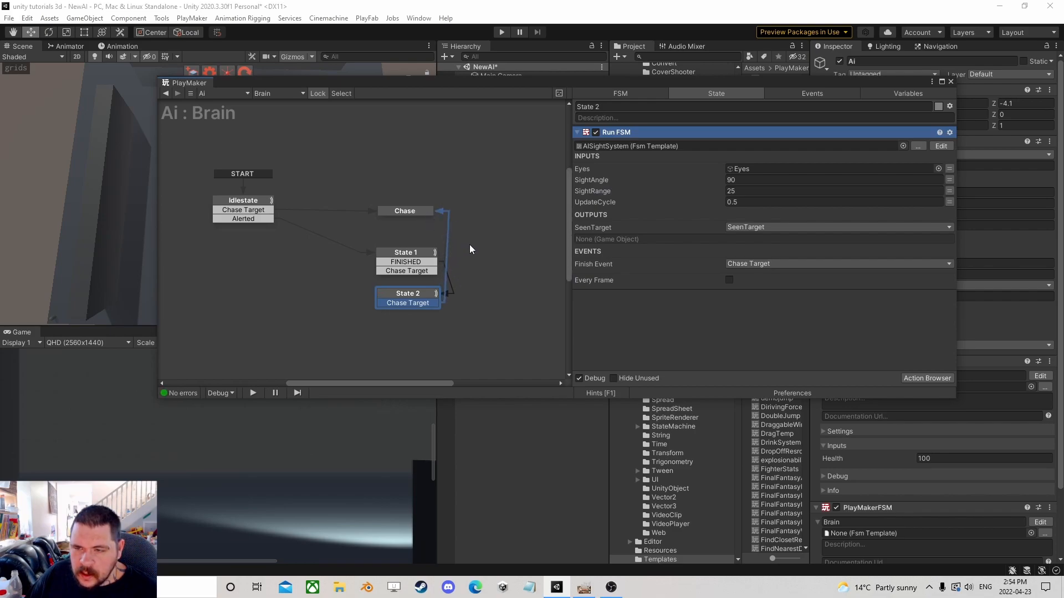
Add a Next Frame Event action to State 2 and give the state a FINISHED transition.
{"action": "left_click", "coordinate": [933, 378]}
{"action": "type", "text": "next f"}
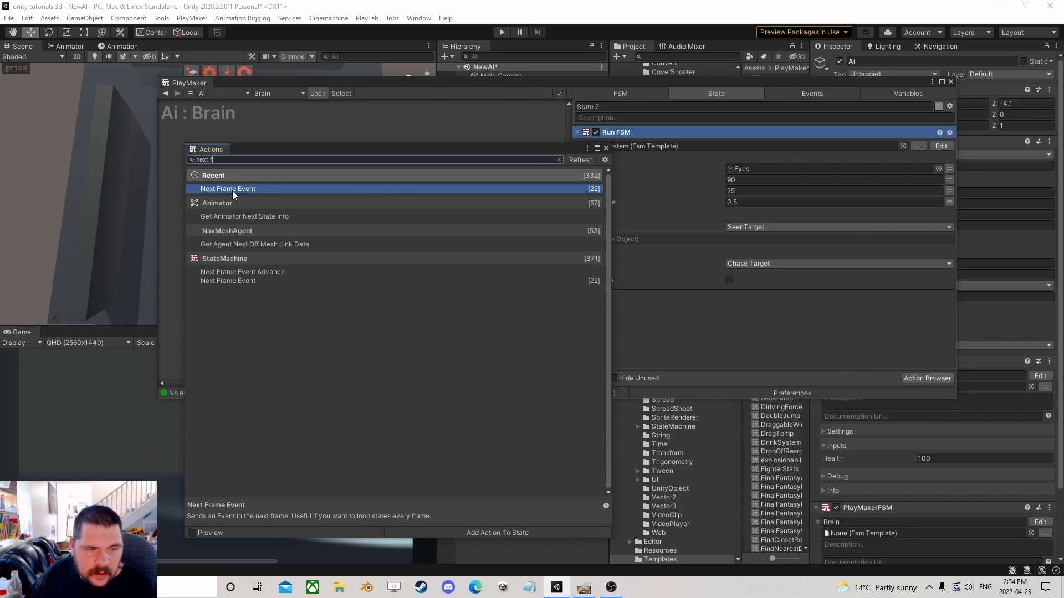
{"action": "double_click", "coordinate": [234, 189]}
{"action": "left_click", "coordinate": [606, 147]}
{"action": "left_click", "coordinate": [789, 309]}
{"action": "left_click", "coordinate": [758, 333]}
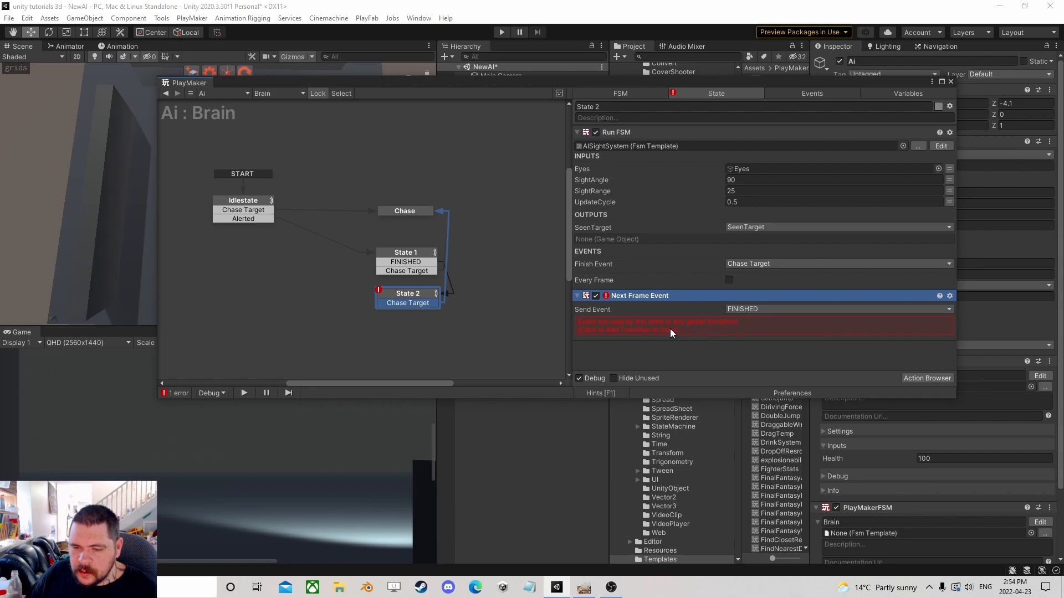
Link State 2's FINISHED transition back to Idlestate.
{"action": "left_click_drag", "start_coordinate": [413, 315], "coordinate": [249, 204]}
{"action": "left_click_drag", "start_coordinate": [408, 298], "coordinate": [412, 288]}
Rename State 1 to Alert.
{"action": "double_click", "coordinate": [417, 255]}
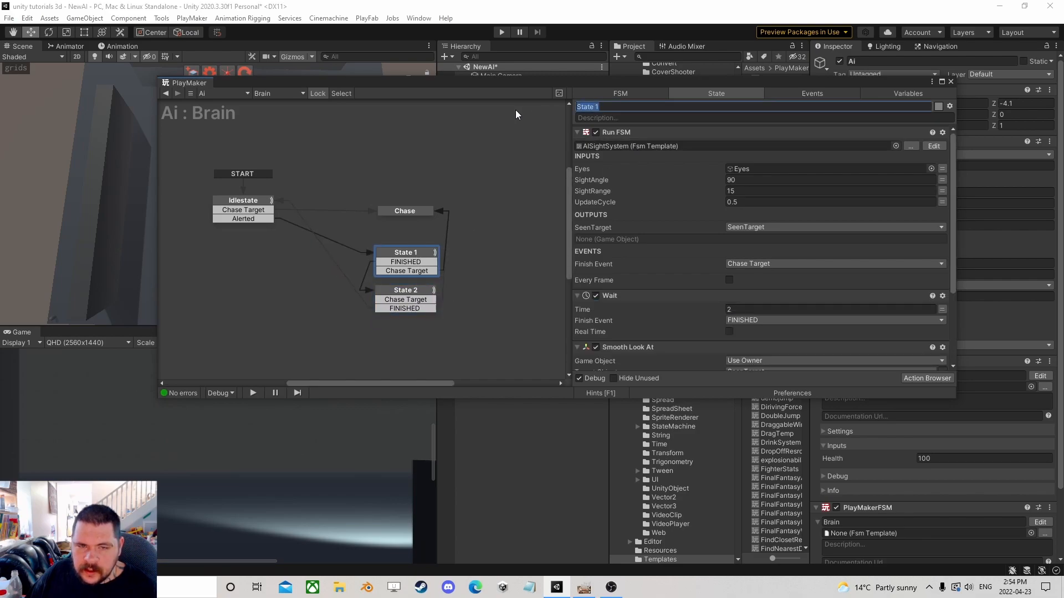
{"action": "type", "text": "AIert"}
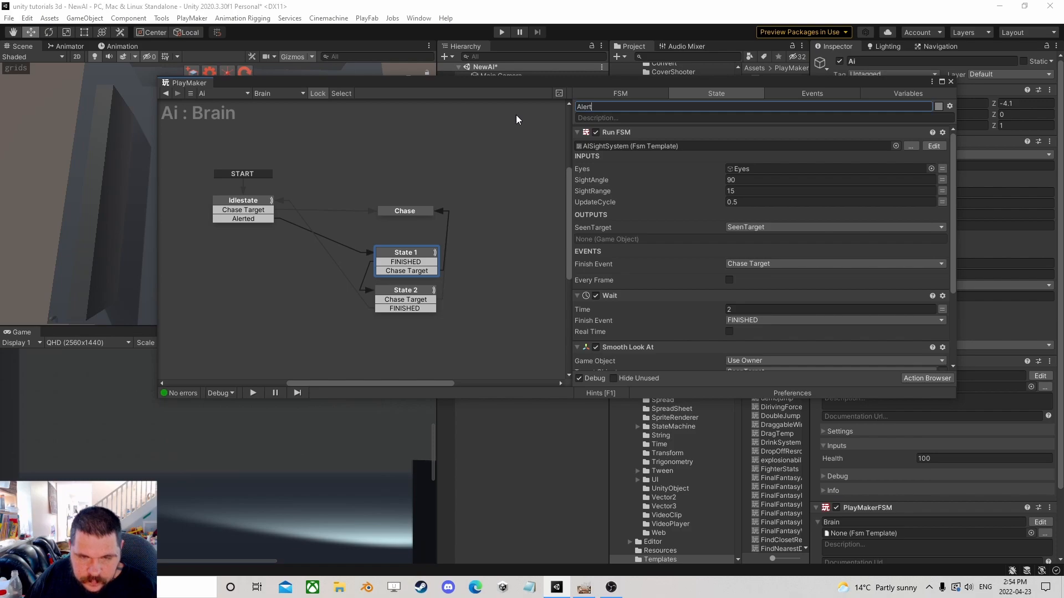
{"action": "key", "text": "Return"}
{"action": "left_click_drag", "start_coordinate": [417, 293], "coordinate": [421, 288]}
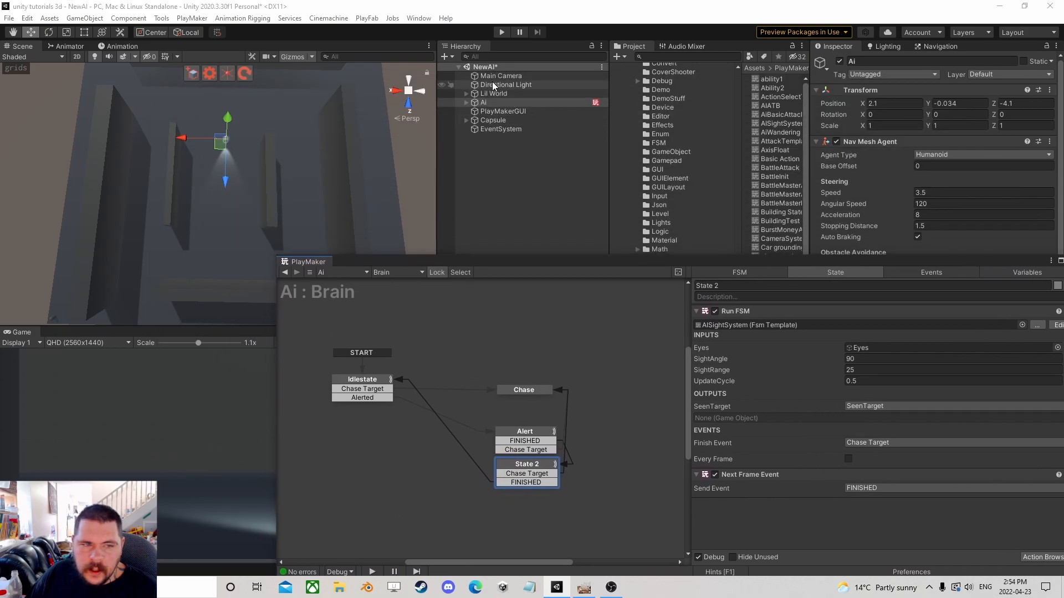
Test the AI in play mode by moving the Capsule player near it, then stop playing.
{"action": "left_click", "coordinate": [502, 33]}
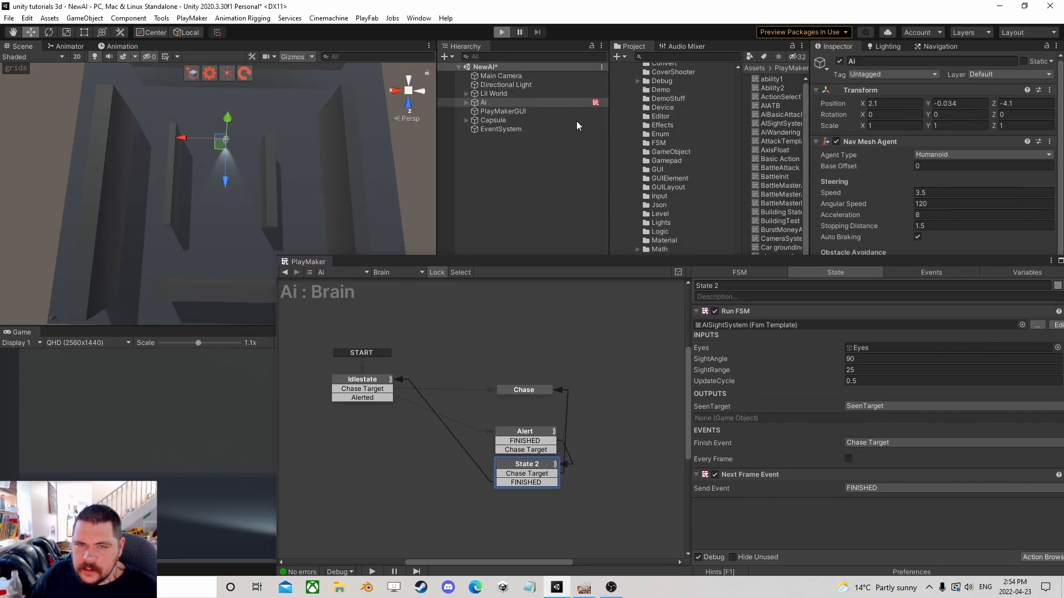
{"action": "left_click", "coordinate": [507, 118]}
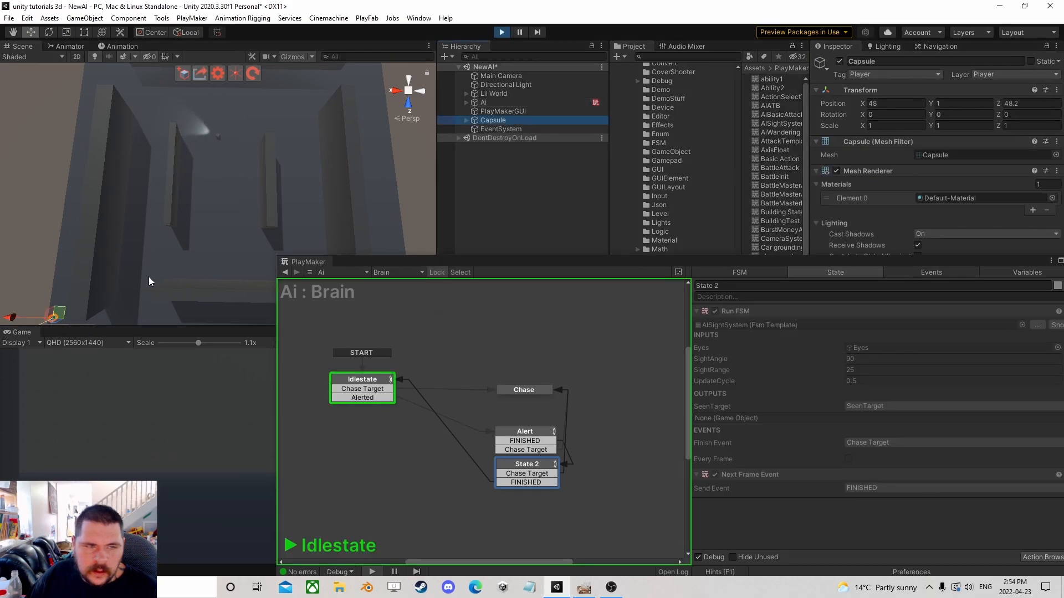
{"action": "left_click_drag", "start_coordinate": [101, 249], "coordinate": [249, 198]}
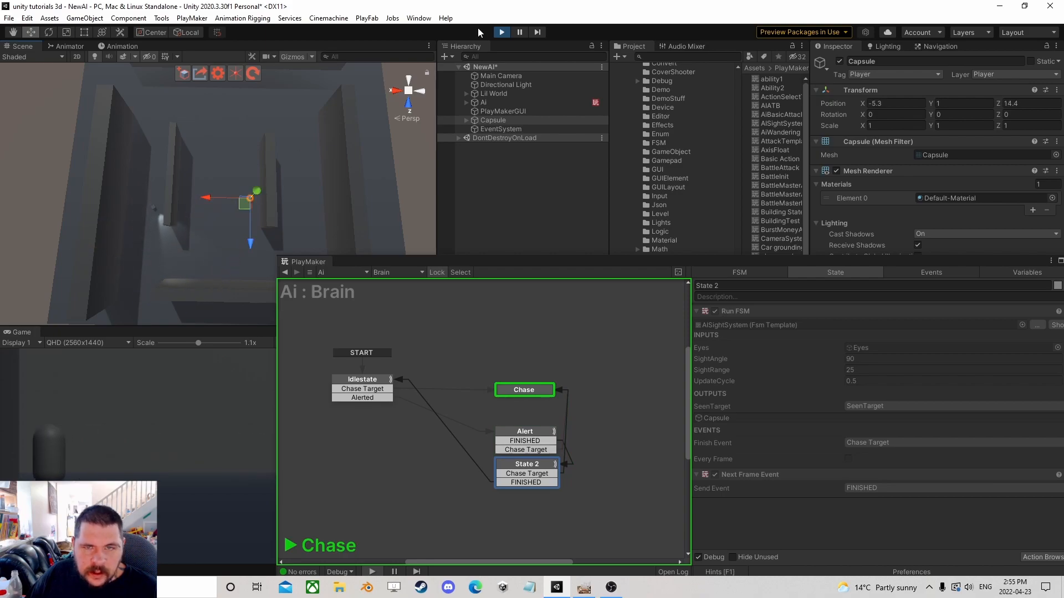
{"action": "left_click", "coordinate": [502, 32]}
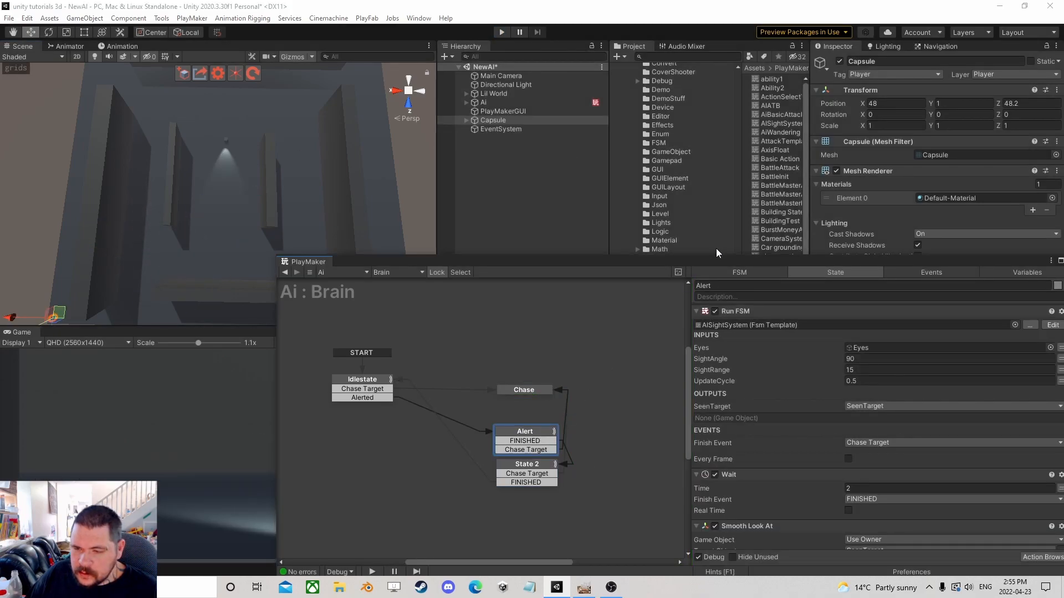
Add an Agent Reset Path action to the Alert state and move it to the top of the action list.
{"action": "left_click_drag", "start_coordinate": [710, 264], "coordinate": [547, 109]}
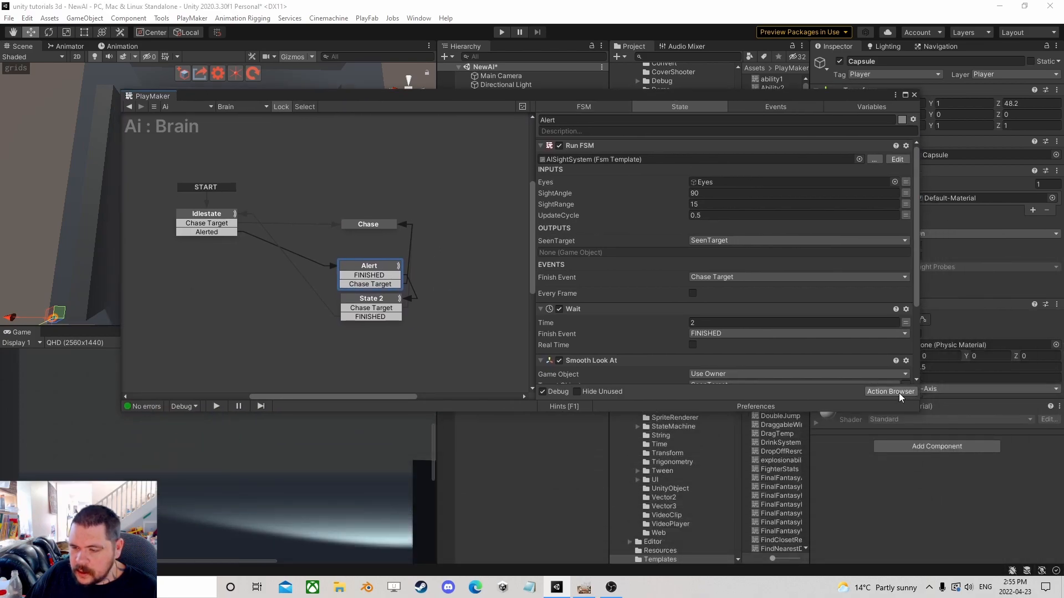
{"action": "left_click", "coordinate": [898, 393]}
{"action": "type", "text": "agent"}
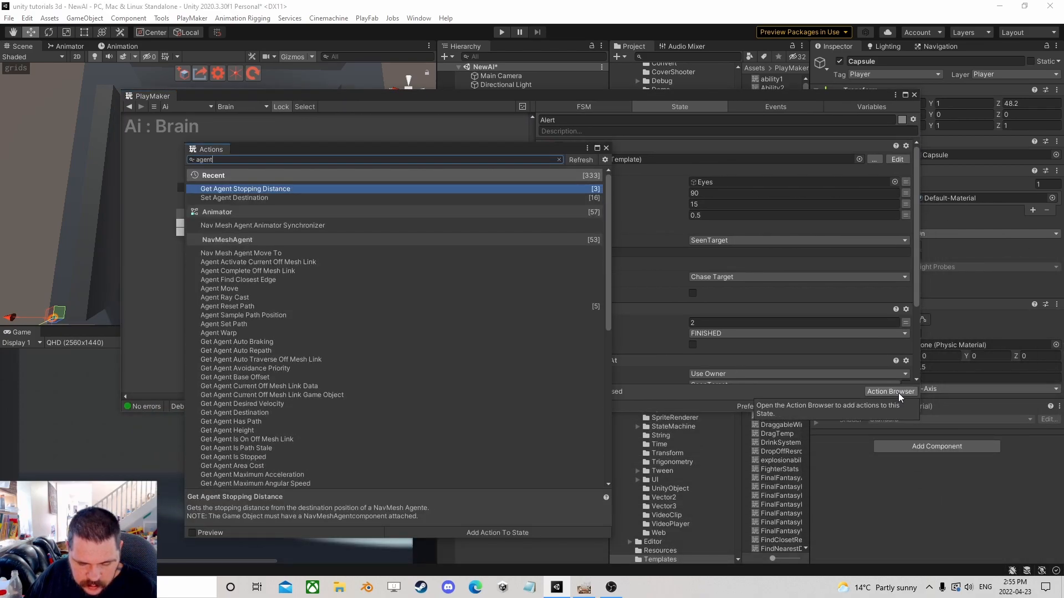
{"action": "type", "text": " res"}
{"action": "double_click", "coordinate": [257, 189]}
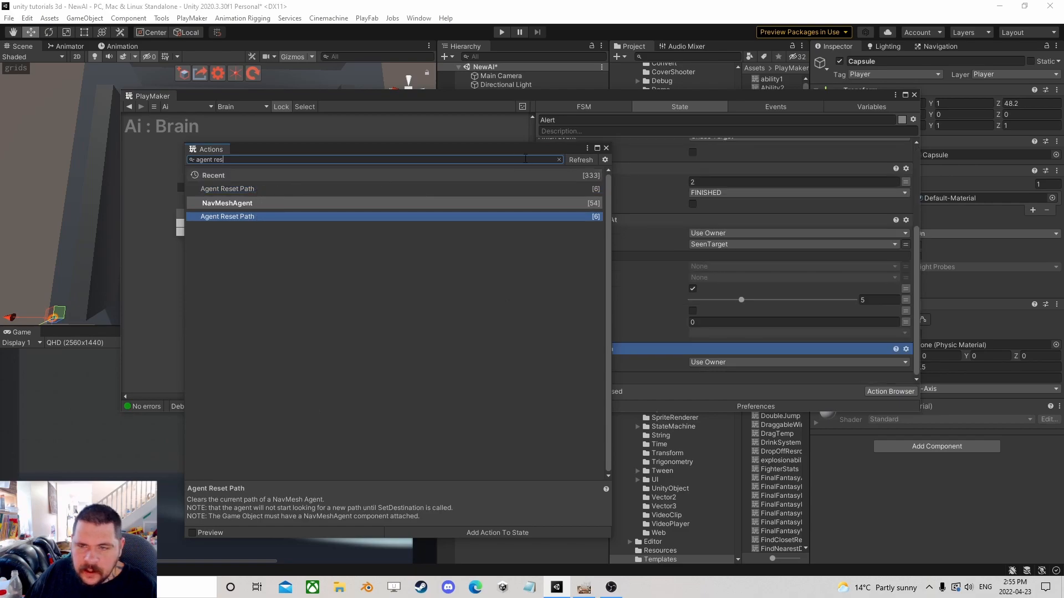
{"action": "left_click", "coordinate": [606, 147]}
{"action": "right_click", "coordinate": [596, 348]}
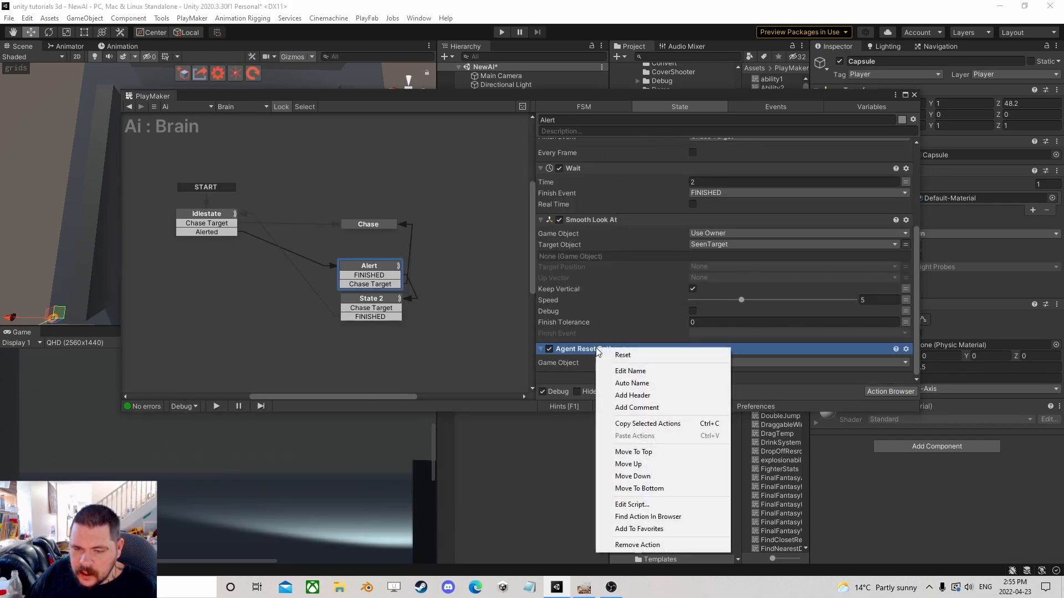
{"action": "left_click", "coordinate": [646, 452]}
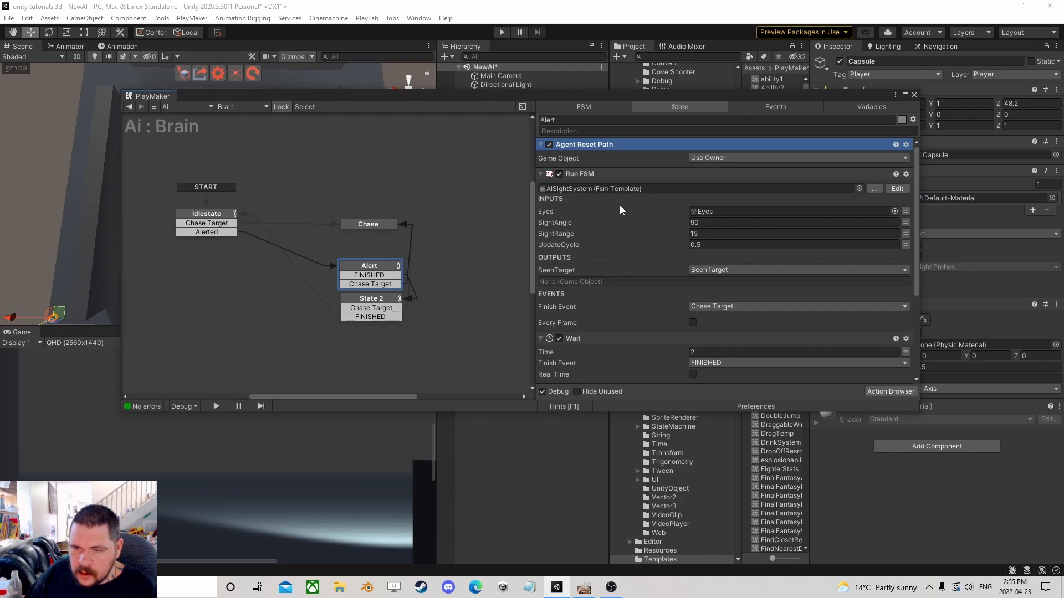
Store Idlestate's Run FSM SeenTarget output in a new variable named Sus.
{"action": "scroll", "coordinate": [620, 205], "scroll_direction": "down", "scroll_amount": 3}
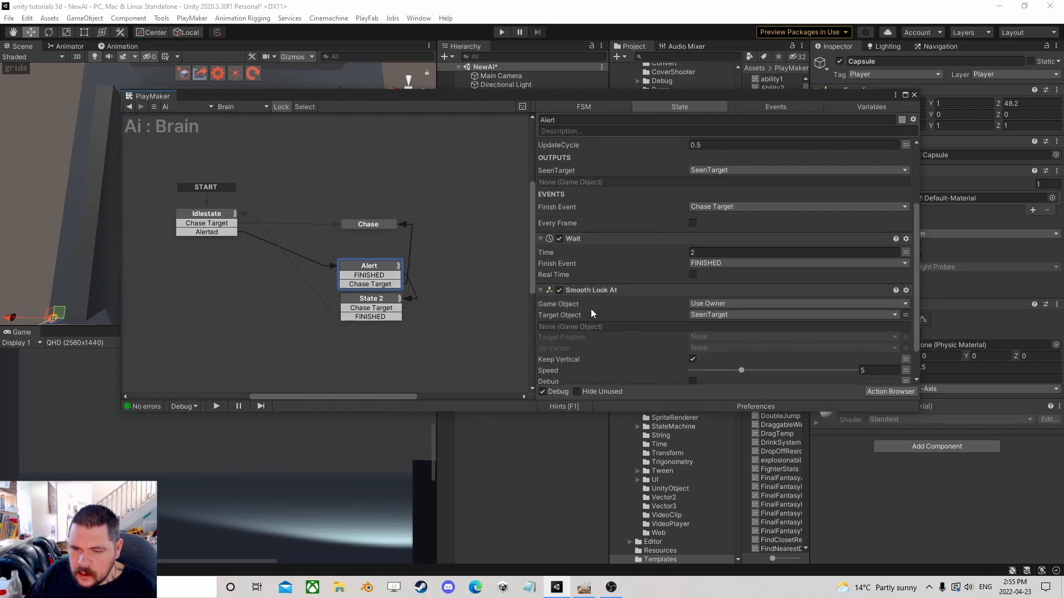
{"action": "scroll", "coordinate": [614, 310], "scroll_direction": "down", "scroll_amount": 1}
{"action": "scroll", "coordinate": [617, 309], "scroll_direction": "up", "scroll_amount": 3}
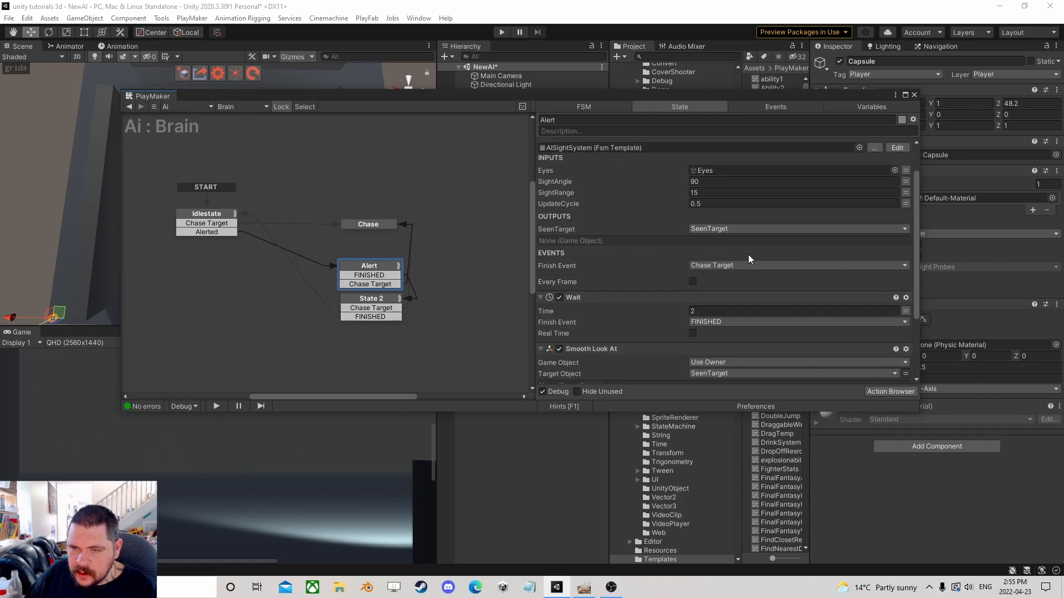
{"action": "scroll", "coordinate": [748, 258], "scroll_direction": "up", "scroll_amount": 1}
{"action": "scroll", "coordinate": [720, 266], "scroll_direction": "down", "scroll_amount": 1}
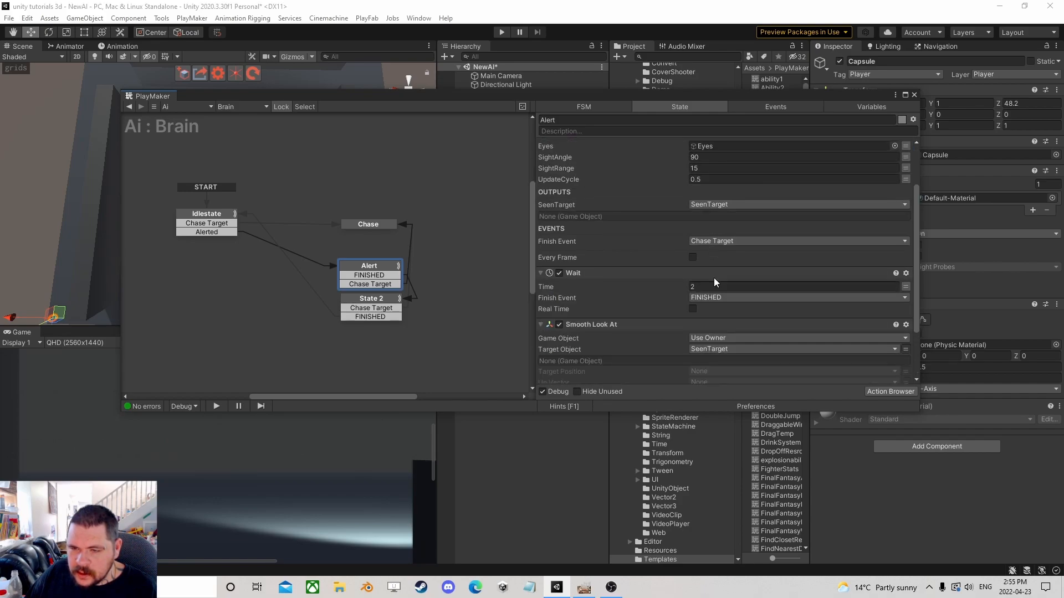
{"action": "scroll", "coordinate": [693, 243], "scroll_direction": "down", "scroll_amount": 3}
{"action": "left_click", "coordinate": [208, 217]}
{"action": "scroll", "coordinate": [657, 294], "scroll_direction": "down", "scroll_amount": 3}
{"action": "scroll", "coordinate": [659, 292], "scroll_direction": "down", "scroll_amount": 1}
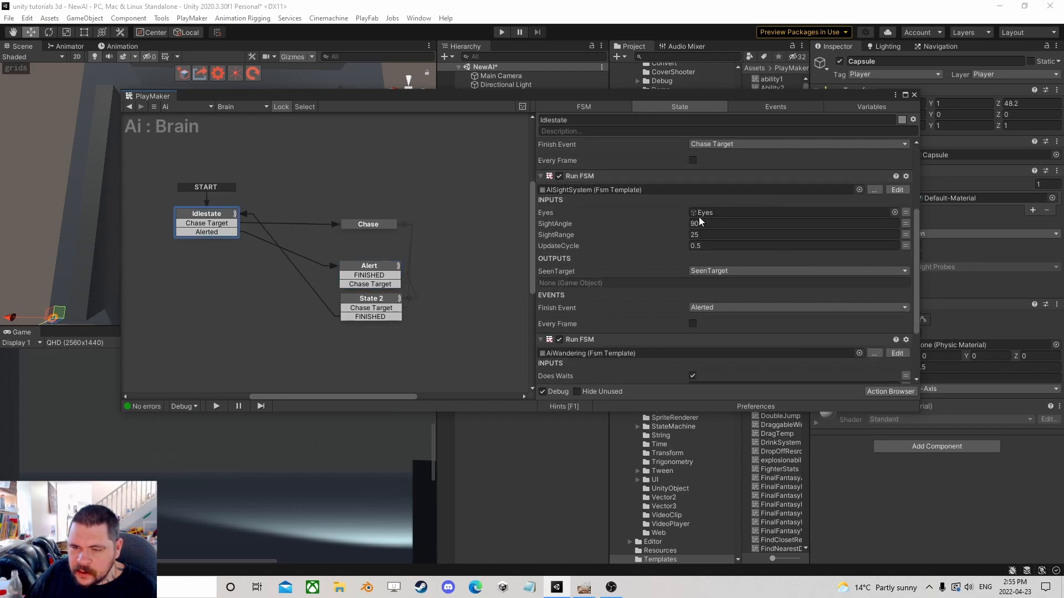
{"action": "left_click", "coordinate": [701, 270]}
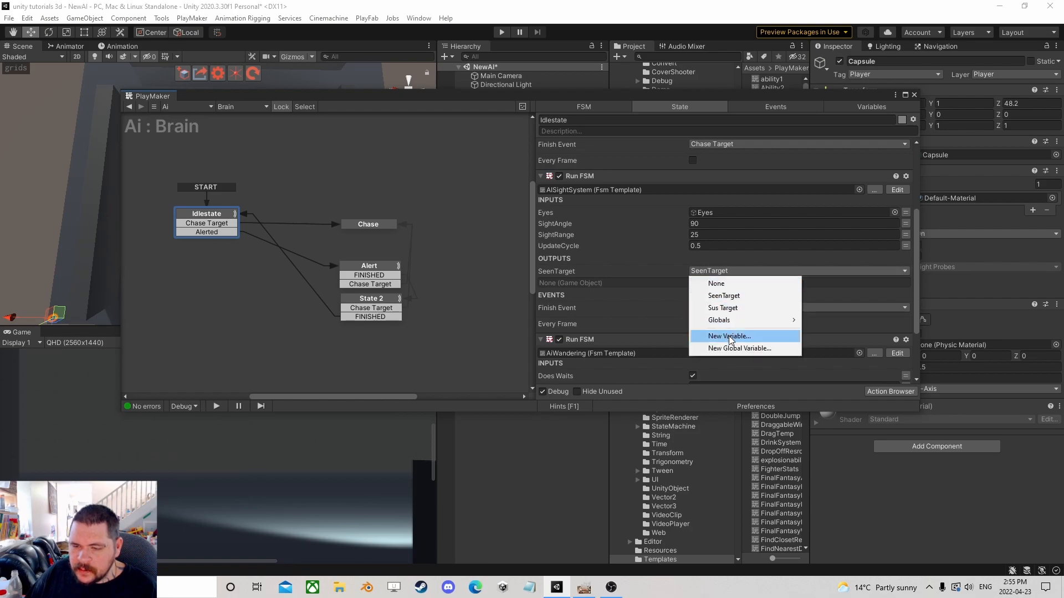
{"action": "left_click", "coordinate": [729, 336]}
{"action": "type", "text": "Sus"}
{"action": "key", "text": "Return"}
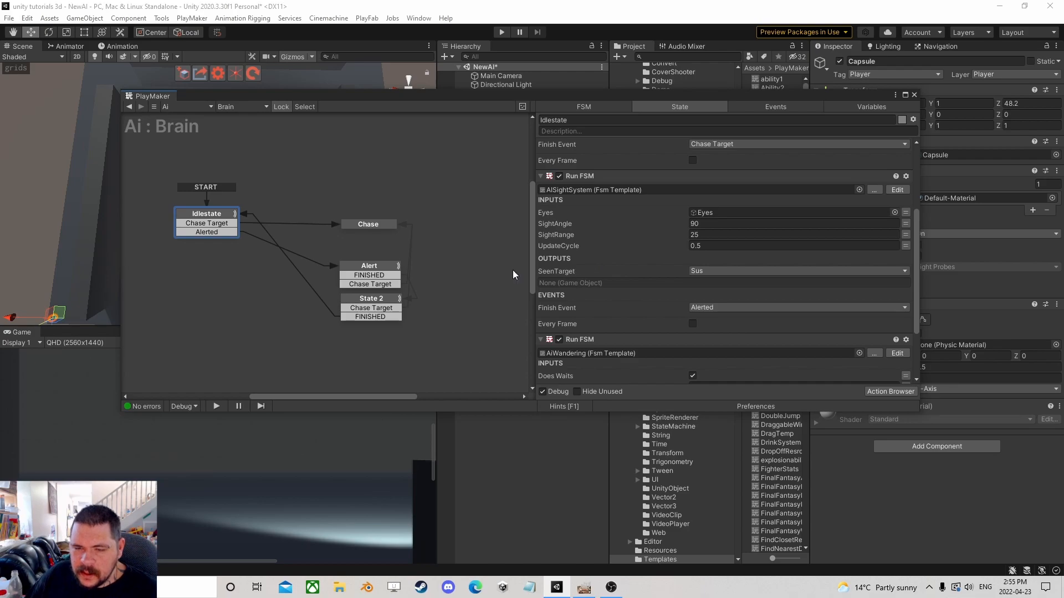
Set the Alert state's Smooth Look At target object to the Sus variable.
{"action": "left_click", "coordinate": [380, 270]}
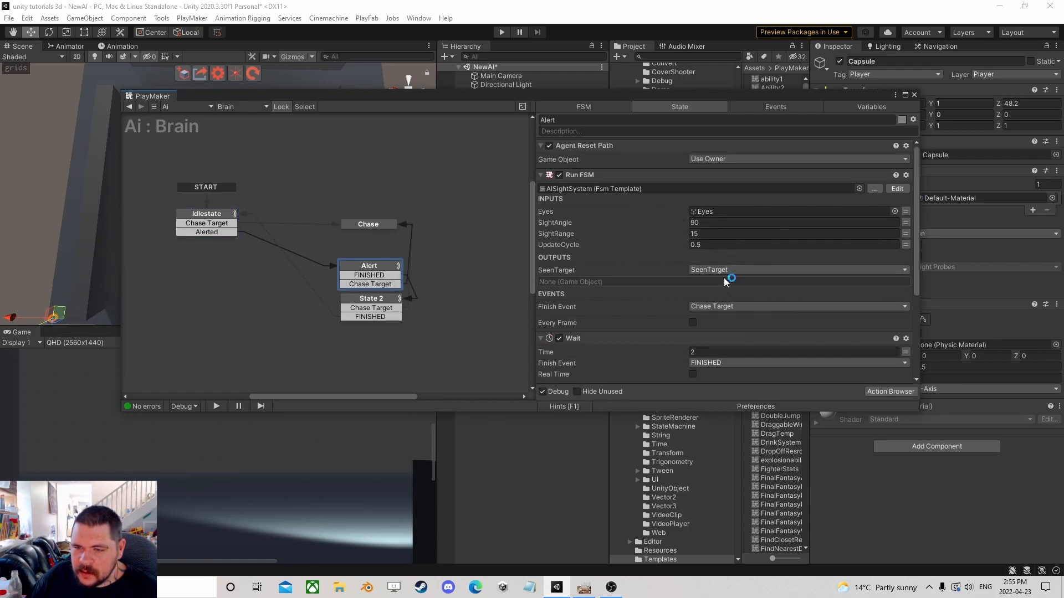
{"action": "scroll", "coordinate": [720, 280], "scroll_direction": "down", "scroll_amount": 6}
{"action": "left_click", "coordinate": [696, 275]}
{"action": "left_click", "coordinate": [763, 310]}
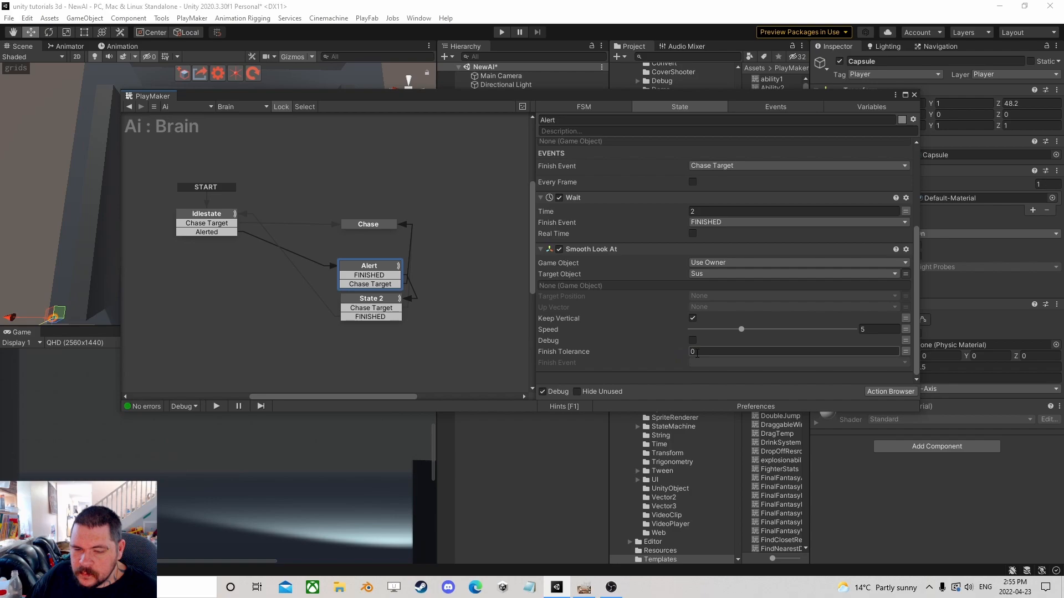
Play-test the AI's alert behaviour, then stop playing and close the PlayMaker editor.
{"action": "left_click_drag", "start_coordinate": [547, 99], "coordinate": [733, 260]}
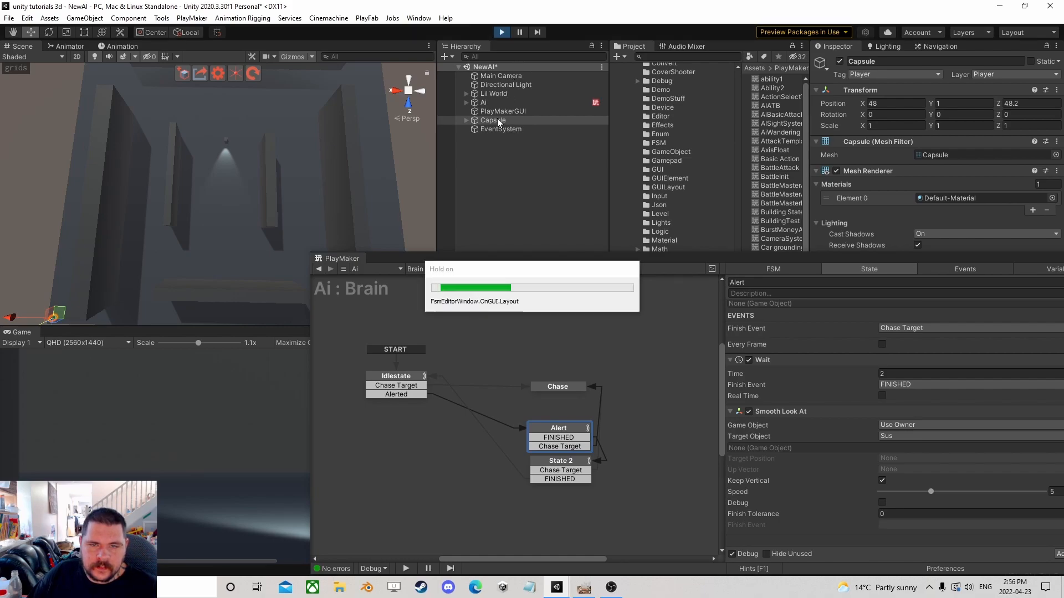
{"action": "left_click_drag", "start_coordinate": [58, 313], "coordinate": [168, 253]}
{"action": "left_click", "coordinate": [504, 31]}
{"action": "left_click_drag", "start_coordinate": [693, 264], "coordinate": [466, 90]}
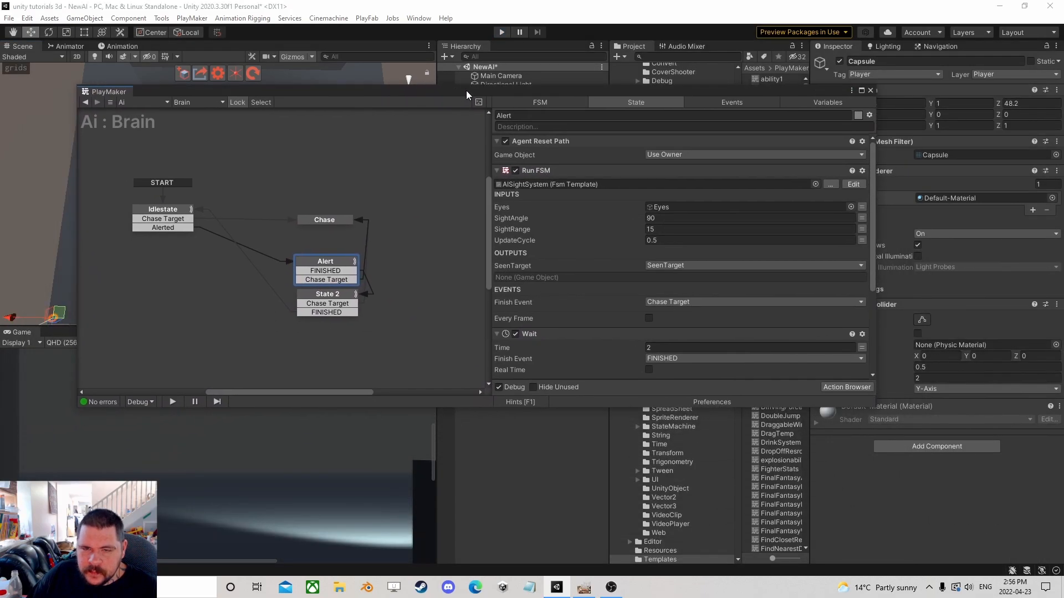
{"action": "left_click", "coordinate": [871, 90]}
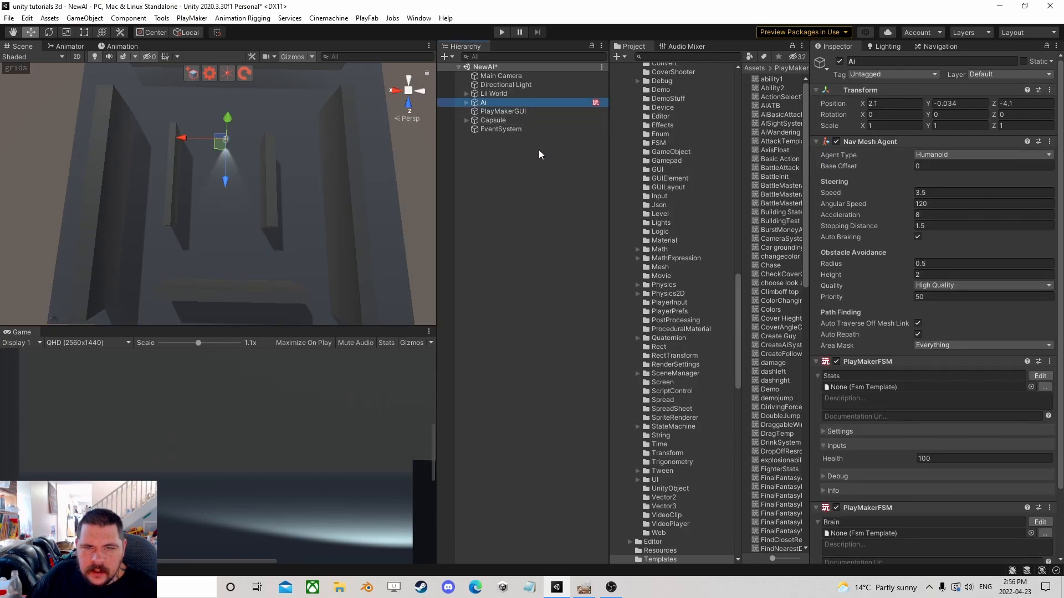
Add another PlayMakerFSM component to the Ai object.
{"action": "left_click", "coordinate": [490, 167]}
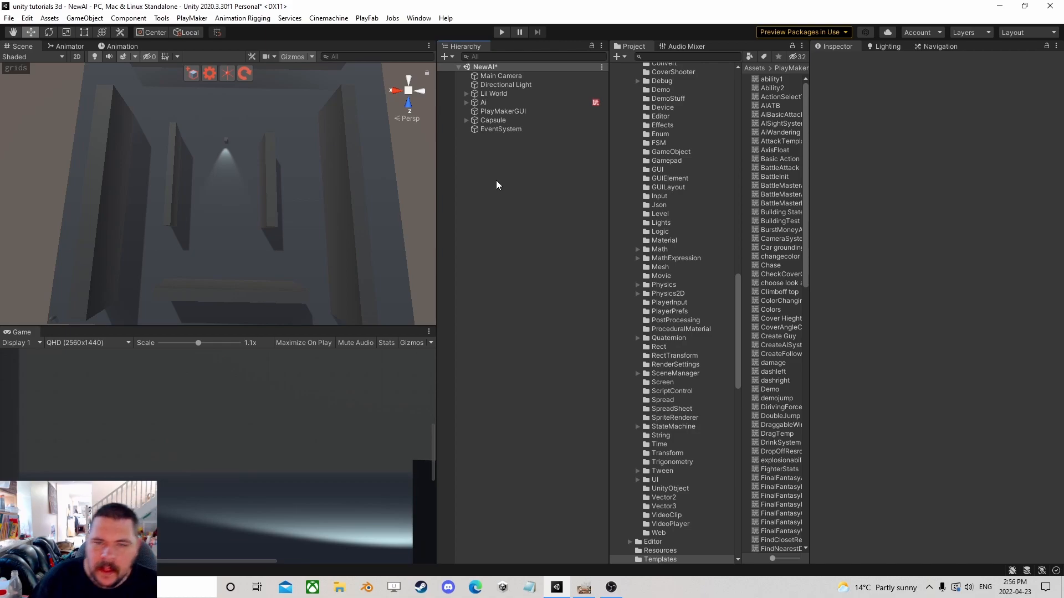
{"action": "left_click", "coordinate": [513, 104]}
{"action": "scroll", "coordinate": [919, 344], "scroll_direction": "down", "scroll_amount": 3}
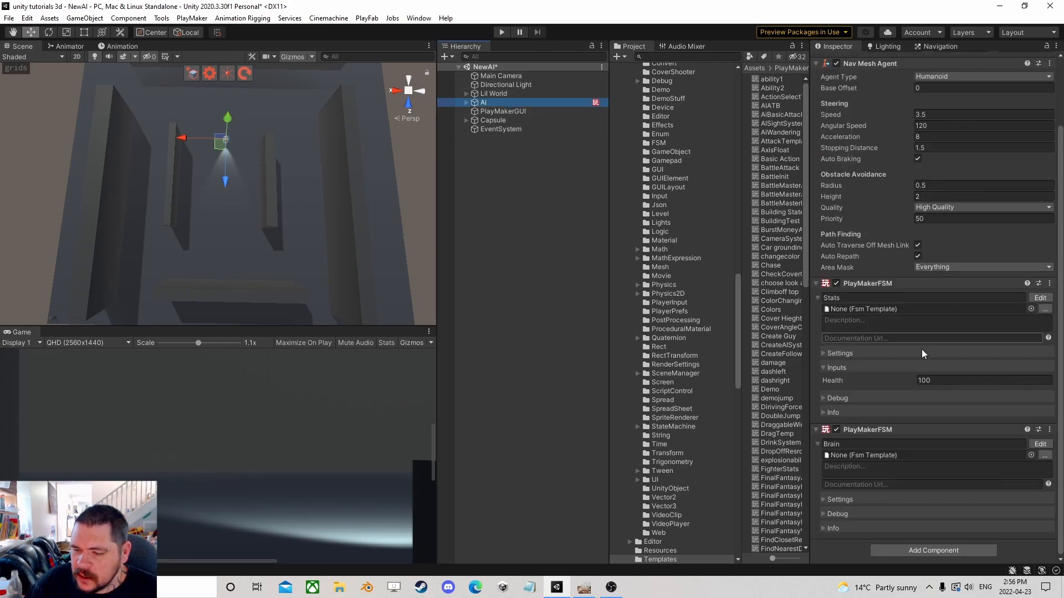
{"action": "left_click", "coordinate": [908, 552]}
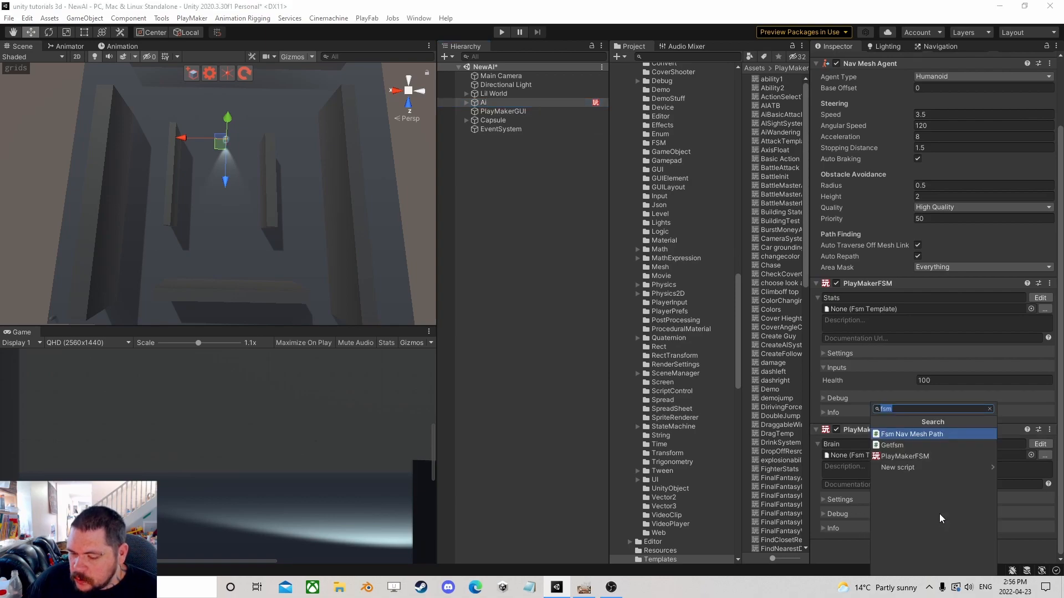
{"action": "left_click", "coordinate": [907, 457]}
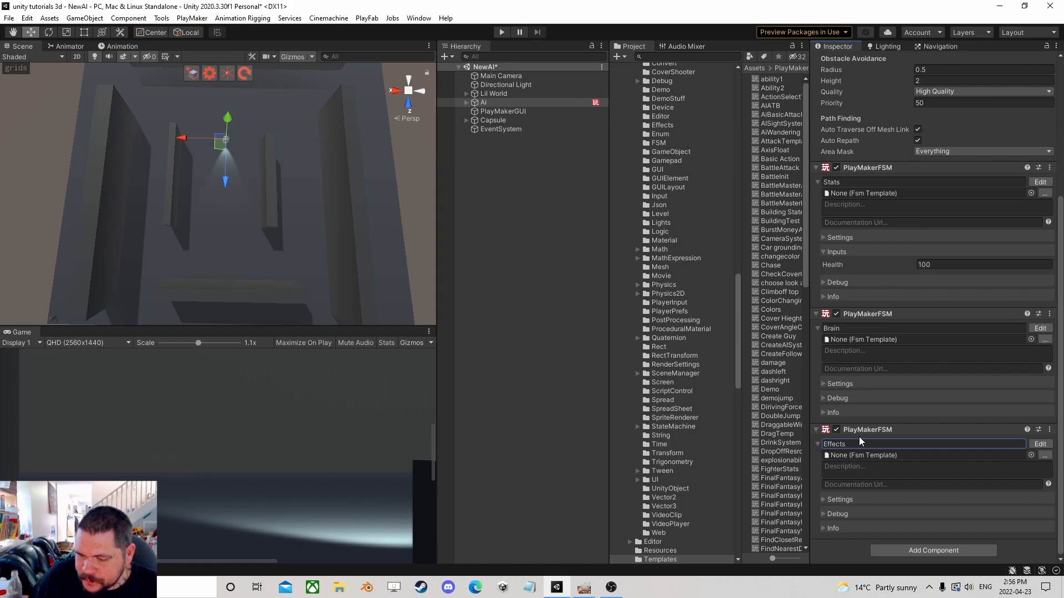
{"action": "key", "text": "Return"}
Add a PlayMakerFSM component to the Capsule and remove its Capsule Collider.
{"action": "left_click", "coordinate": [493, 120]}
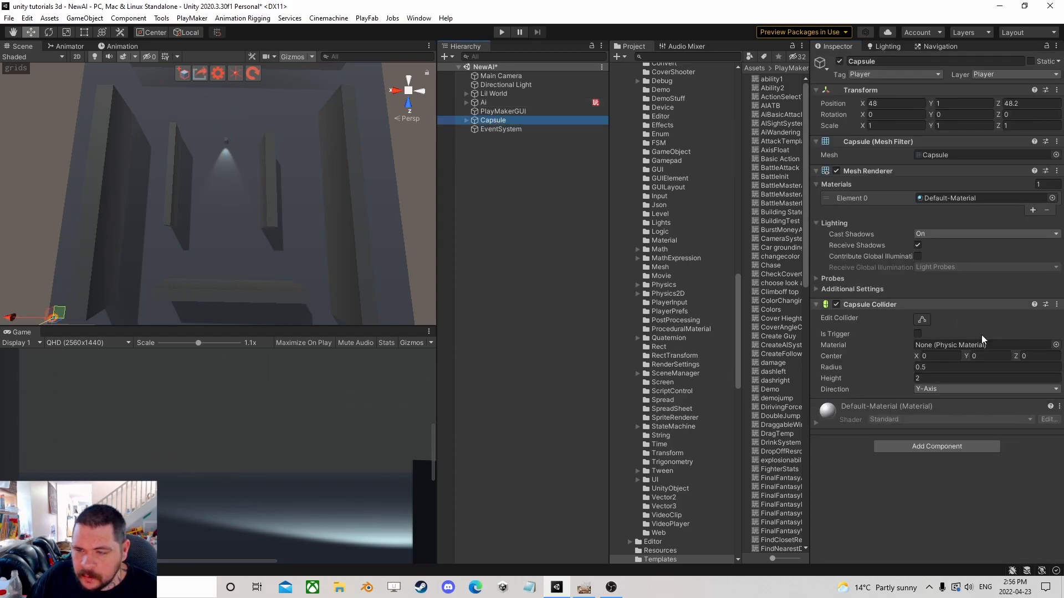
{"action": "left_click", "coordinate": [916, 445]}
{"action": "left_click", "coordinate": [912, 456]}
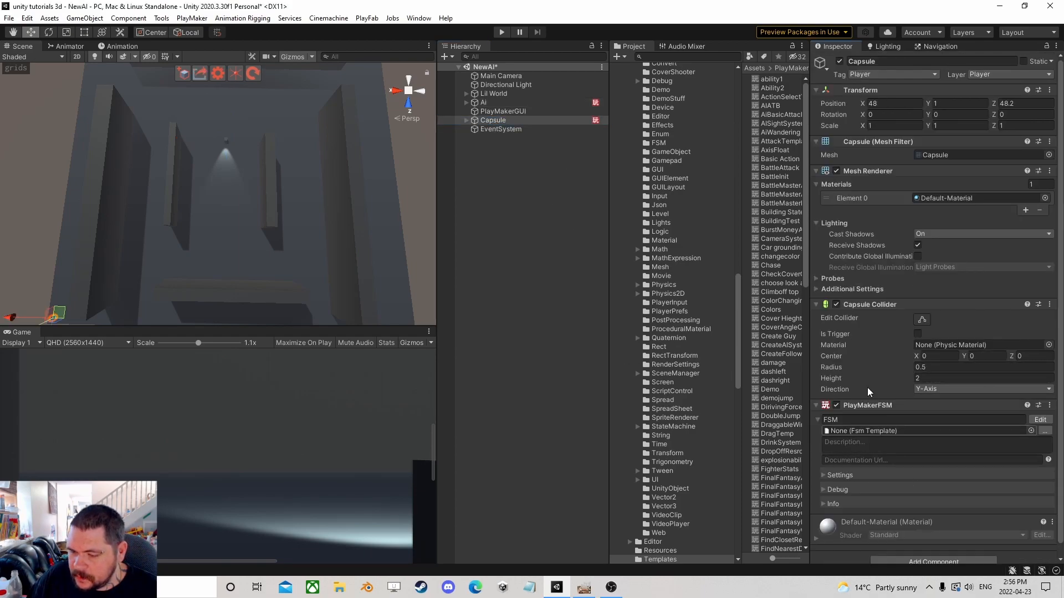
{"action": "right_click", "coordinate": [873, 305]}
{"action": "left_click", "coordinate": [921, 327]}
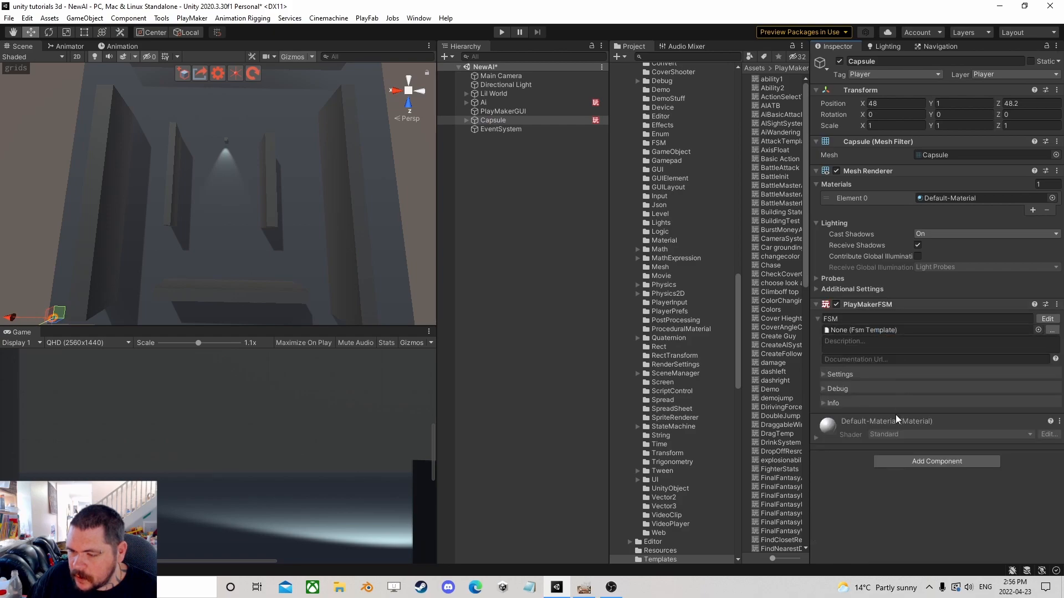
Add a Character Controller component to the Capsule.
{"action": "left_click", "coordinate": [916, 460]}
{"action": "type", "text": "char"}
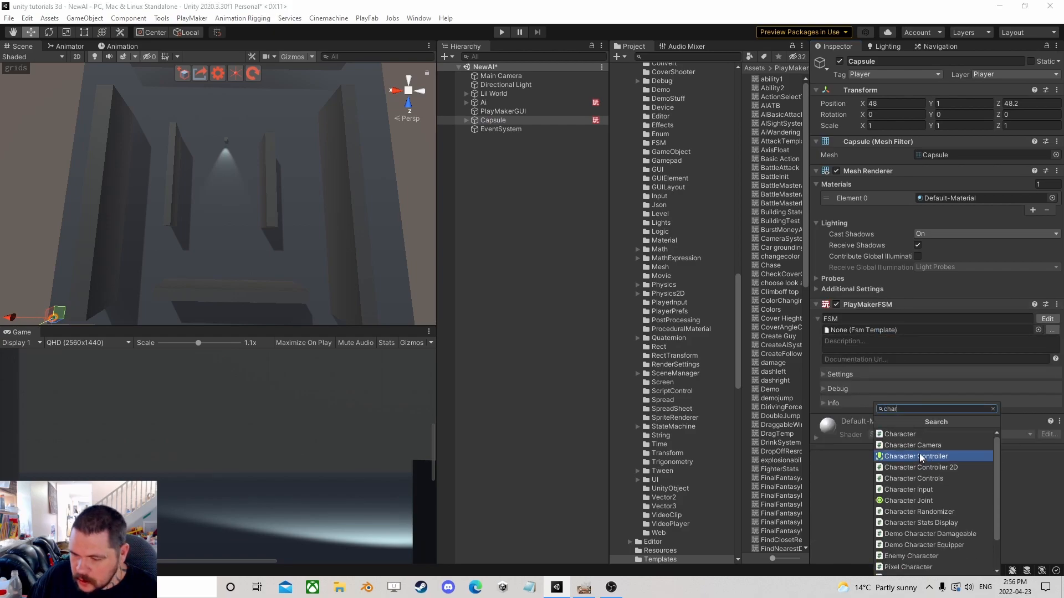
{"action": "left_click", "coordinate": [920, 456]}
Add a Get Axis Vector action to the Capsule FSM's State 1, storing its vector in a new variable V.
{"action": "left_click", "coordinate": [1040, 319]}
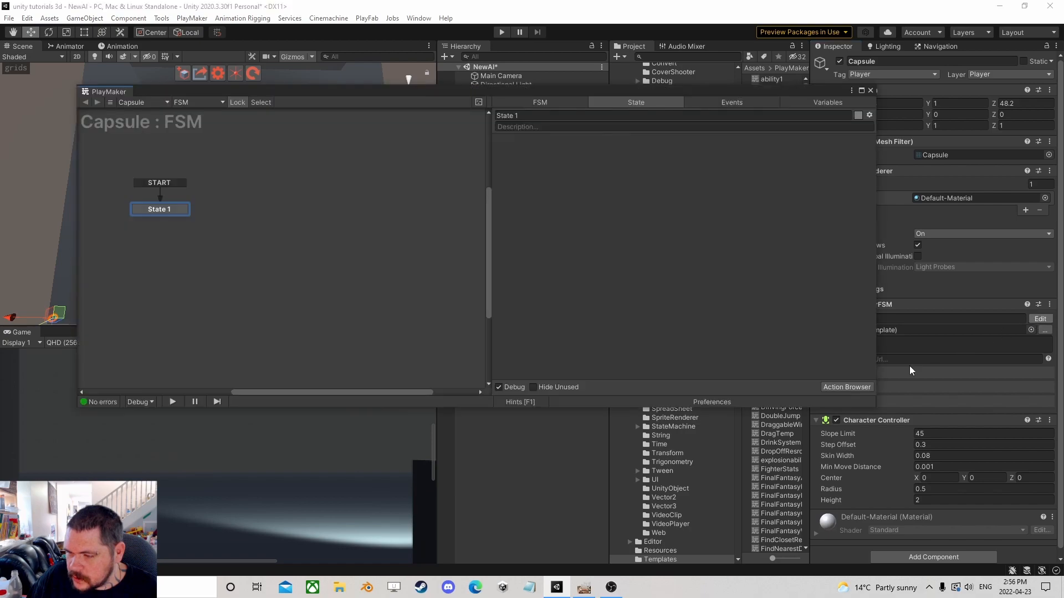
{"action": "left_click", "coordinate": [839, 386]}
{"action": "type", "text": "get axis"}
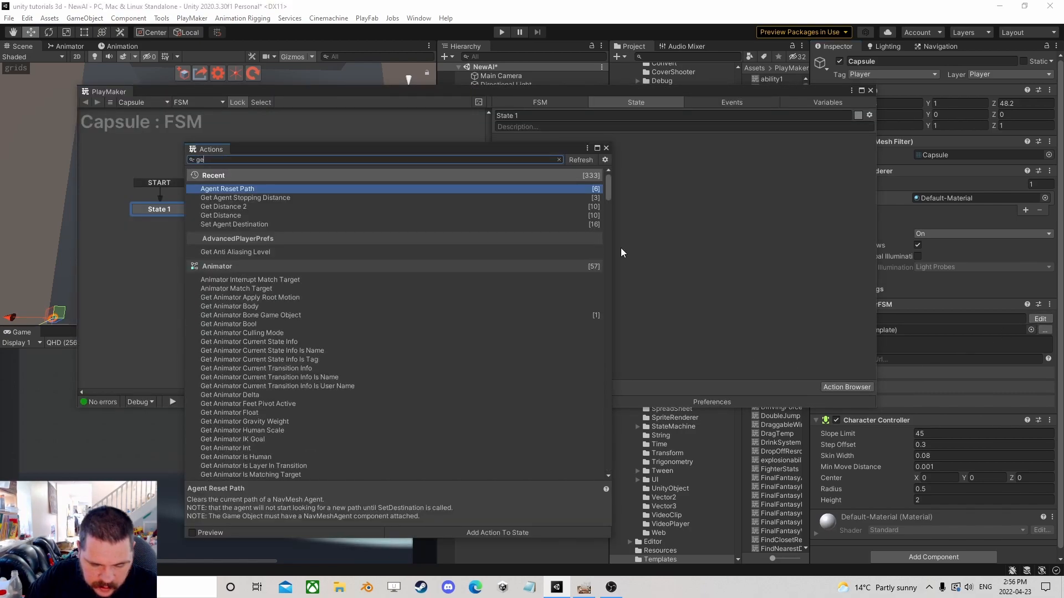
{"action": "key", "text": "Down"}
{"action": "key", "text": "Down"}
{"action": "key", "text": "Down"}
{"action": "key", "text": "Down"}
{"action": "key", "text": "Down"}
{"action": "key", "text": "Down"}
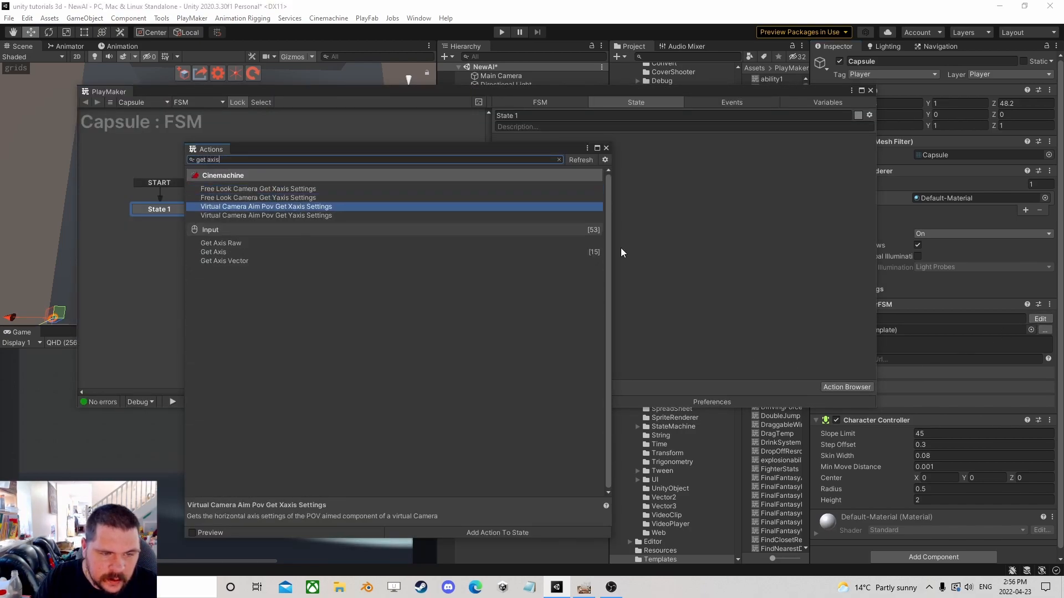
{"action": "key", "text": "Return"}
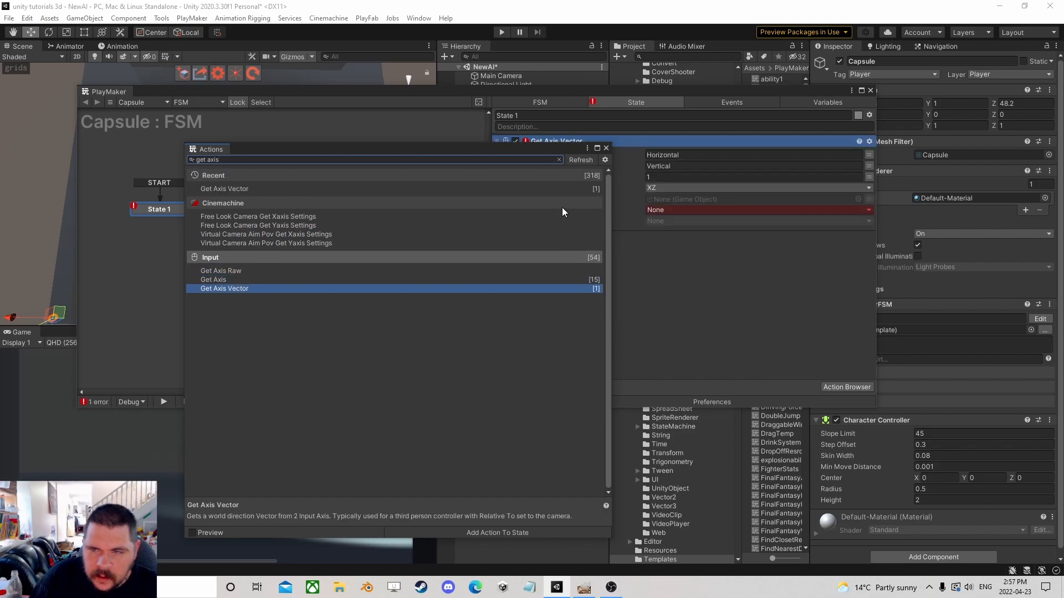
{"action": "left_click", "coordinate": [606, 148]}
{"action": "left_click", "coordinate": [679, 208]}
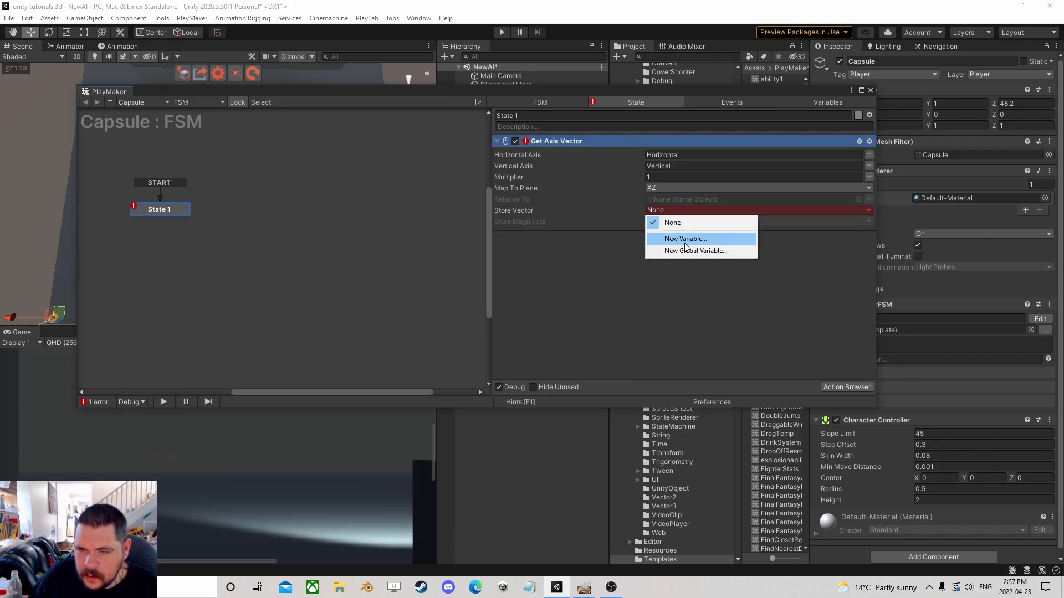
{"action": "left_click", "coordinate": [684, 240]}
{"action": "type", "text": "V"}
{"action": "left_click", "coordinate": [741, 247]}
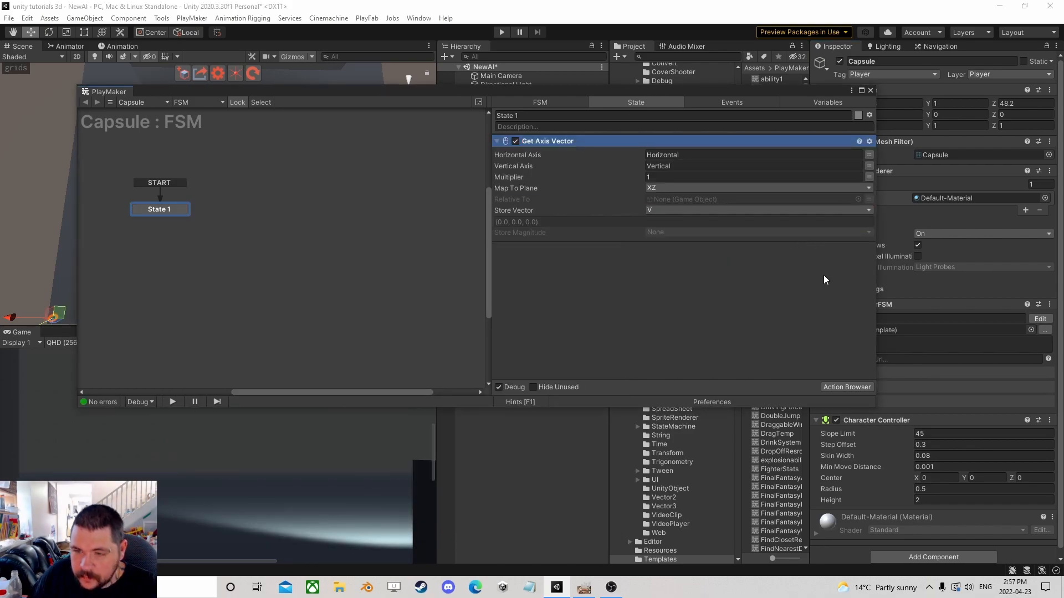
Add a Controller Simple Move action to State 1 using the V variable as its move vector.
{"action": "left_click", "coordinate": [837, 388]}
{"action": "type", "text": "simpl"}
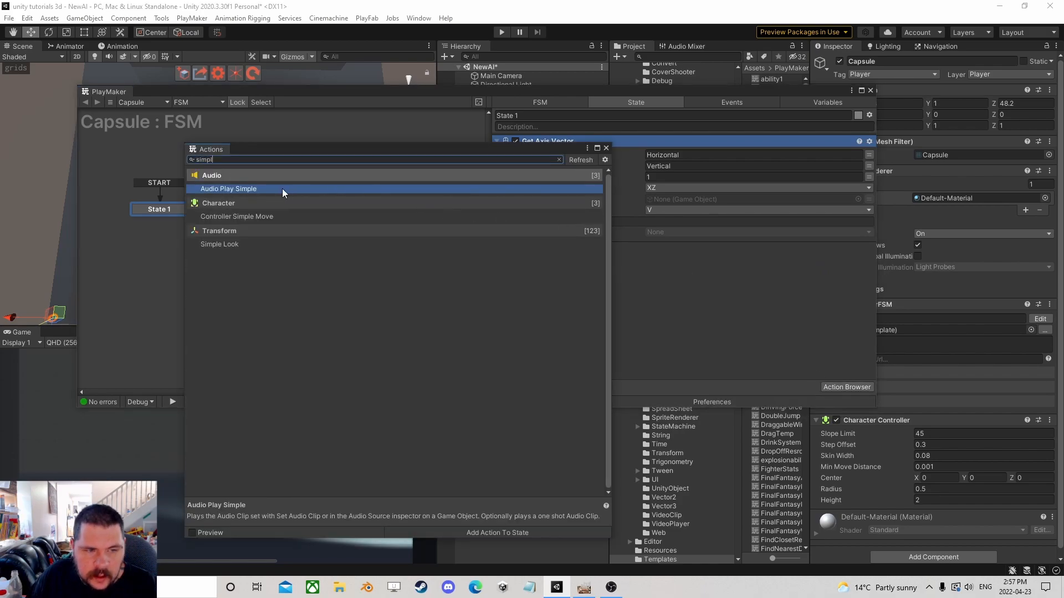
{"action": "double_click", "coordinate": [244, 217]}
{"action": "left_click", "coordinate": [605, 147]}
{"action": "left_click", "coordinate": [666, 165]}
{"action": "left_click", "coordinate": [702, 178]}
{"action": "left_click_drag", "start_coordinate": [573, 140], "coordinate": [654, 350]}
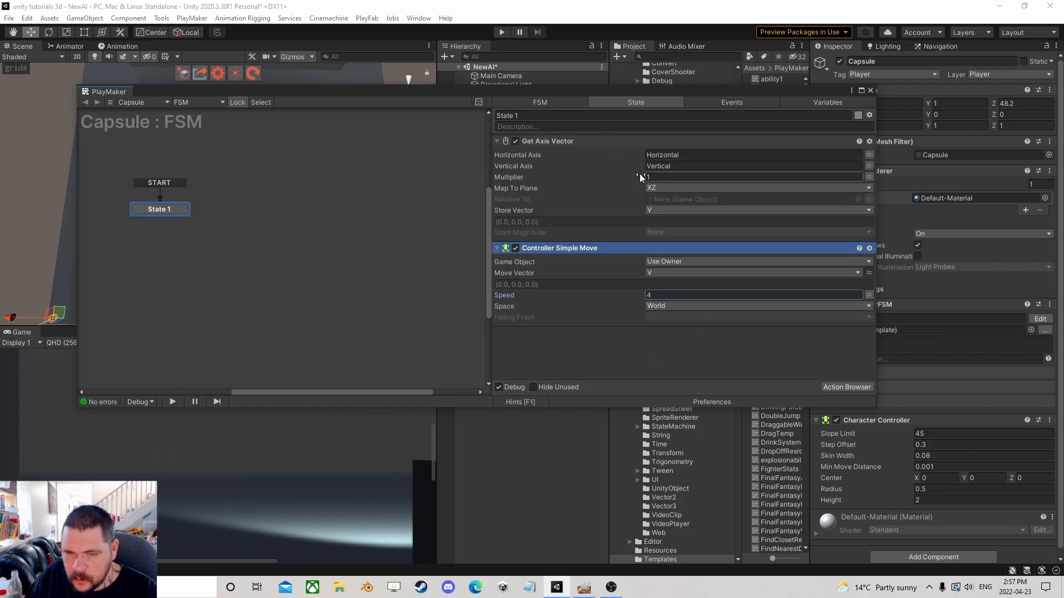
{"action": "left_click", "coordinate": [511, 98]}
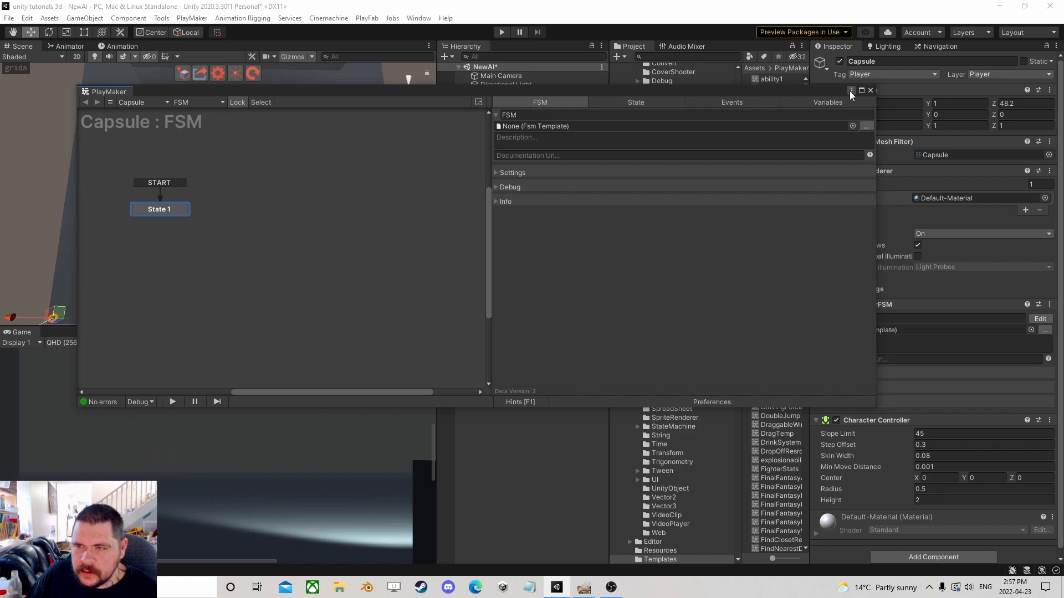
{"action": "left_click", "coordinate": [637, 103]}
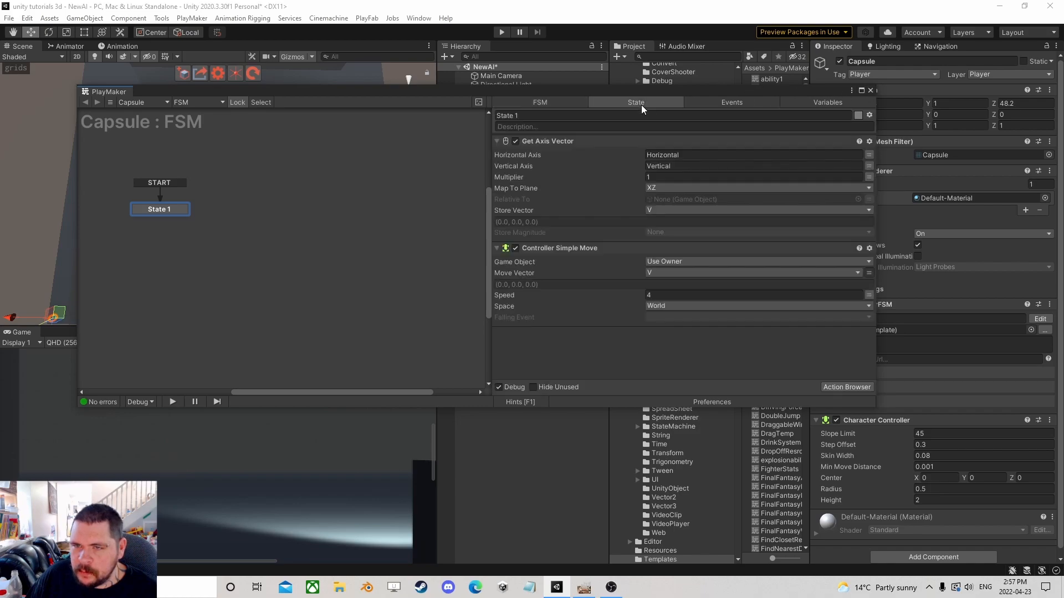
Close the FSM editor and run a quick play test of the scene.
{"action": "left_click", "coordinate": [871, 90]}
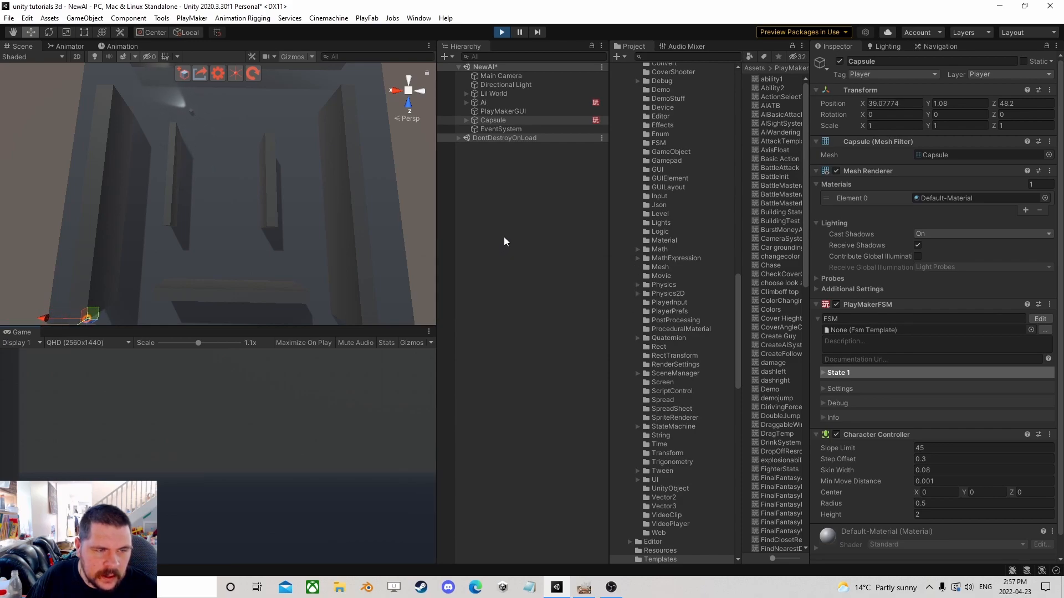
{"action": "left_click", "coordinate": [502, 32]}
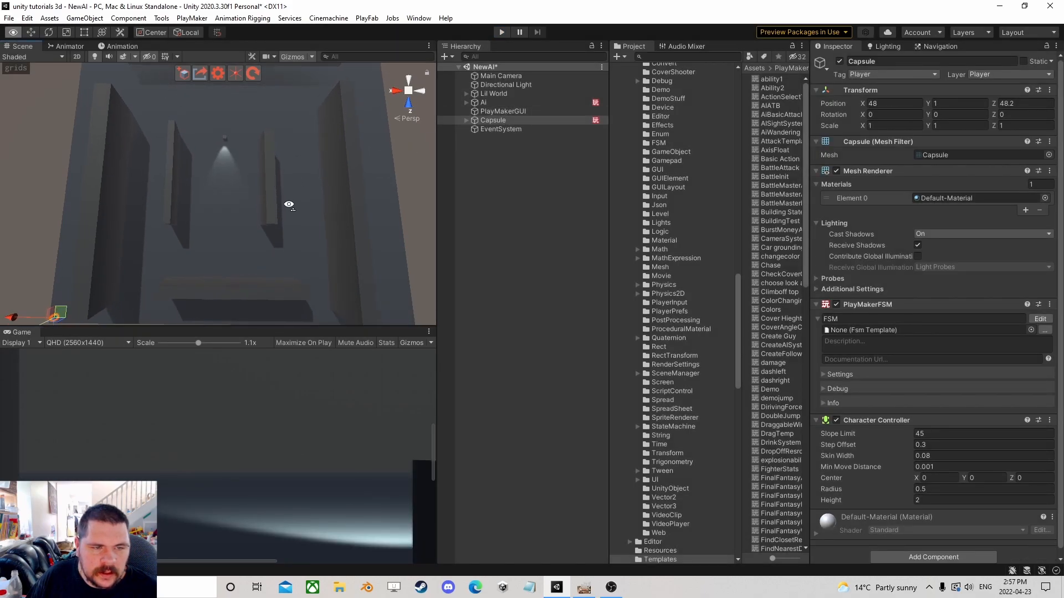
Align the Main Camera with the current Scene view.
{"action": "left_click", "coordinate": [500, 76]}
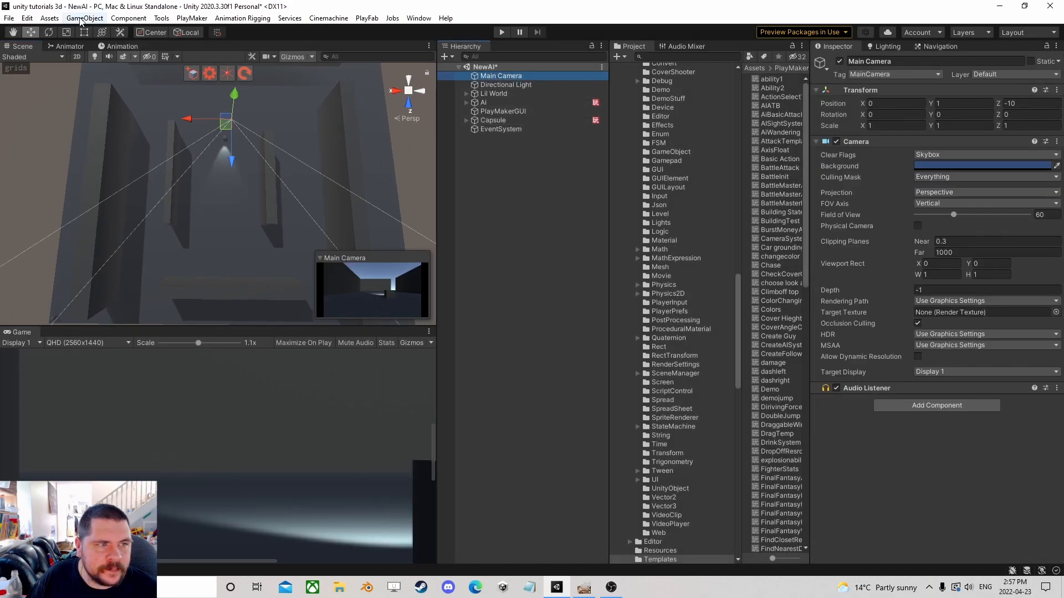
{"action": "left_click", "coordinate": [80, 19]}
{"action": "left_click", "coordinate": [91, 313]}
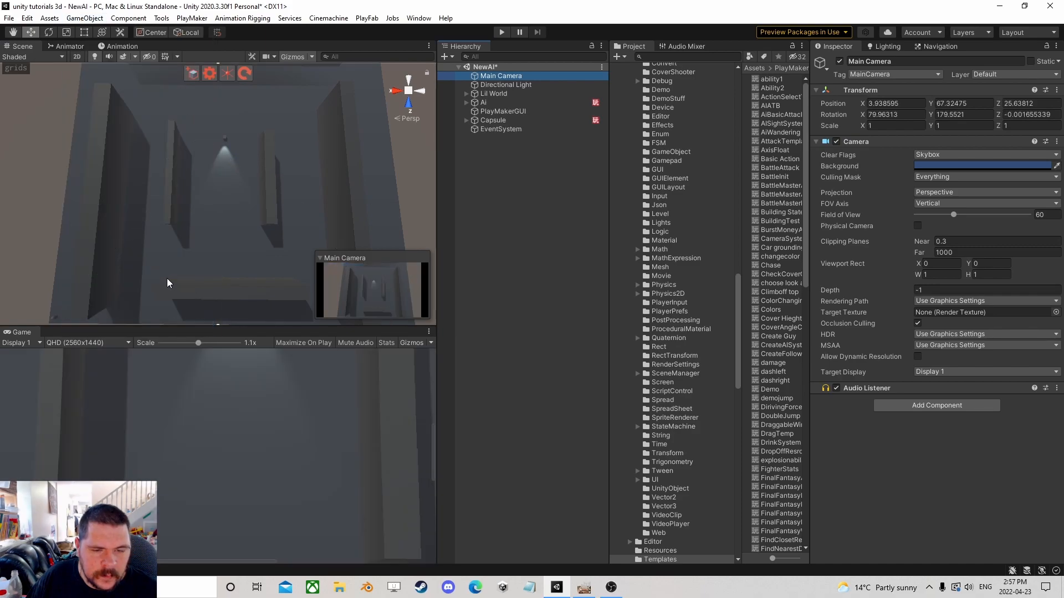
{"action": "right_click_drag", "start_coordinate": [187, 224], "coordinate": [188, 224]}
Set the Capsule FSM's Get Axis Vector Relative To object to the Main Camera.
{"action": "left_click", "coordinate": [492, 120]}
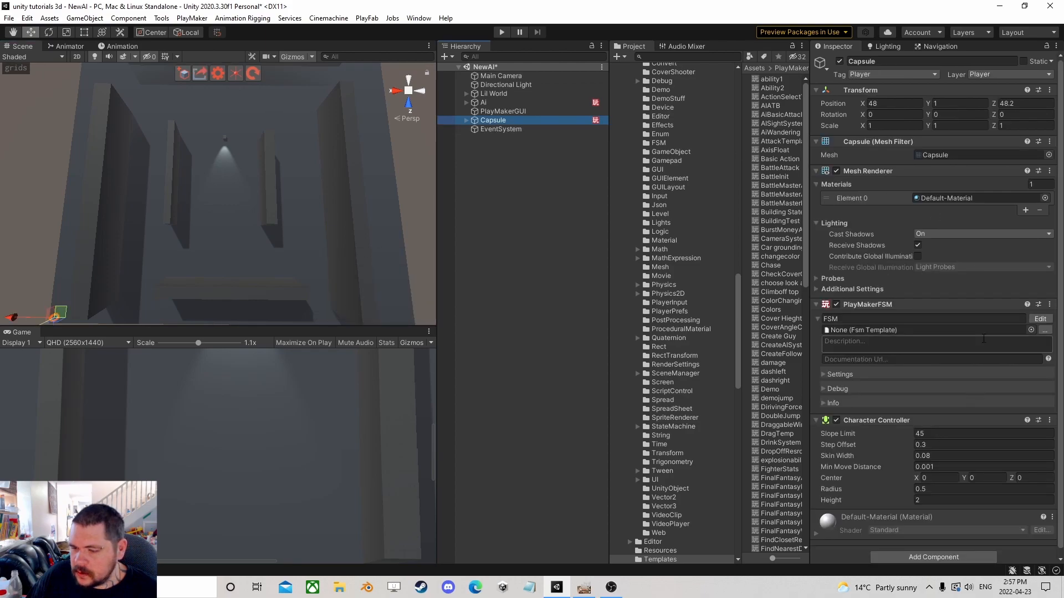
{"action": "left_click", "coordinate": [1042, 318]}
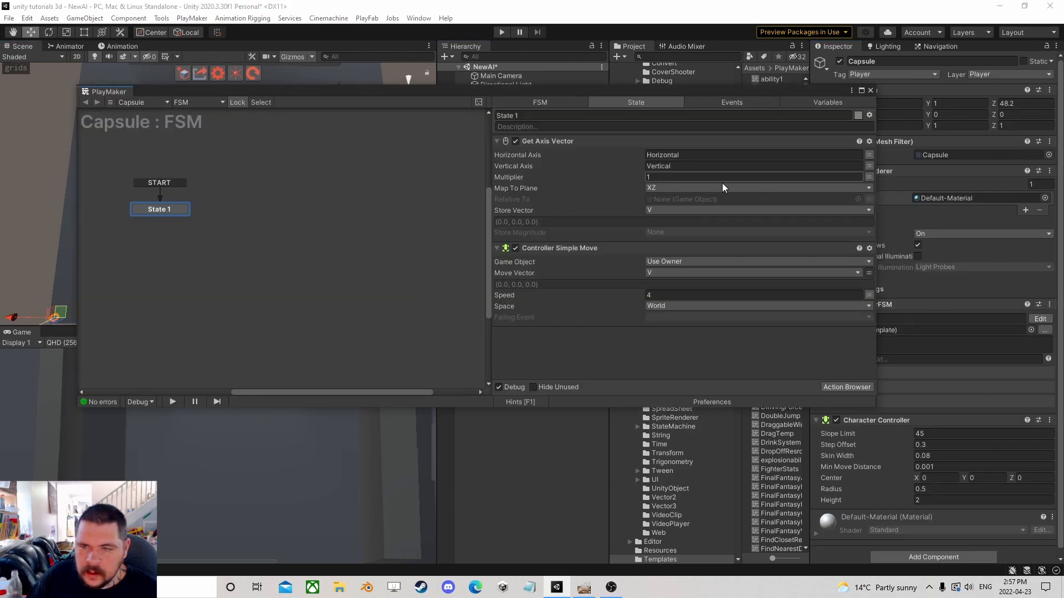
{"action": "left_click_drag", "start_coordinate": [674, 94], "coordinate": [670, 171]}
{"action": "left_click", "coordinate": [507, 76]}
{"action": "left_click_drag", "start_coordinate": [515, 86], "coordinate": [675, 275]}
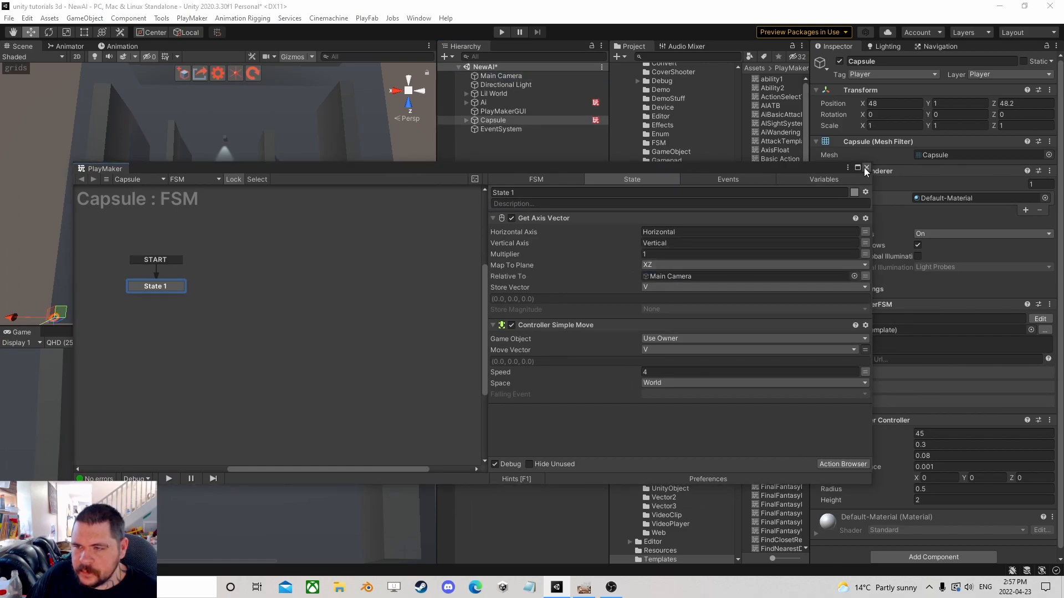
Play the scene and drive the Capsule around with WASD, trying a higher Simple Move speed.
{"action": "left_click", "coordinate": [866, 168]}
{"action": "left_click", "coordinate": [503, 32]}
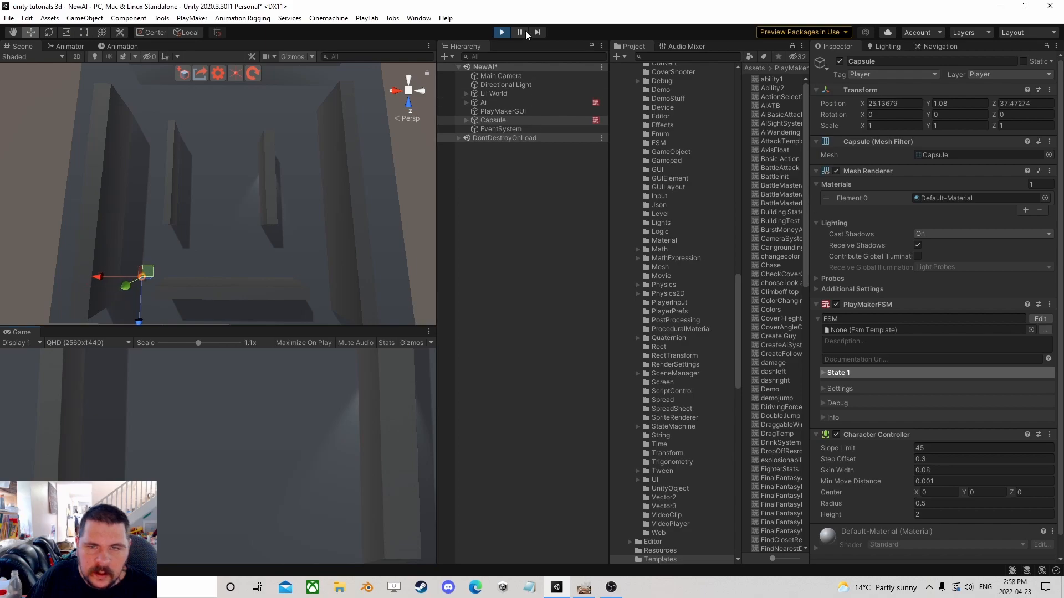
{"action": "left_click", "coordinate": [1040, 319]}
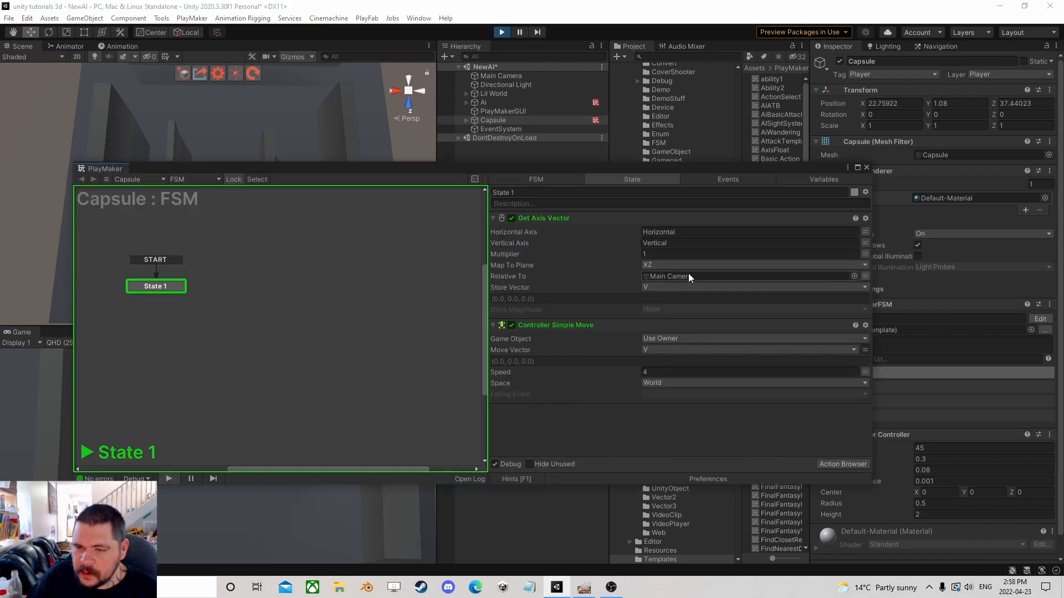
{"action": "left_click_drag", "start_coordinate": [610, 371], "coordinate": [778, 374]}
{"action": "left_click_drag", "start_coordinate": [630, 167], "coordinate": [868, 184]}
{"action": "key", "text": "d"}
{"action": "key", "text": "w"}
{"action": "key", "text": "s"}
{"action": "key", "text": "s"}
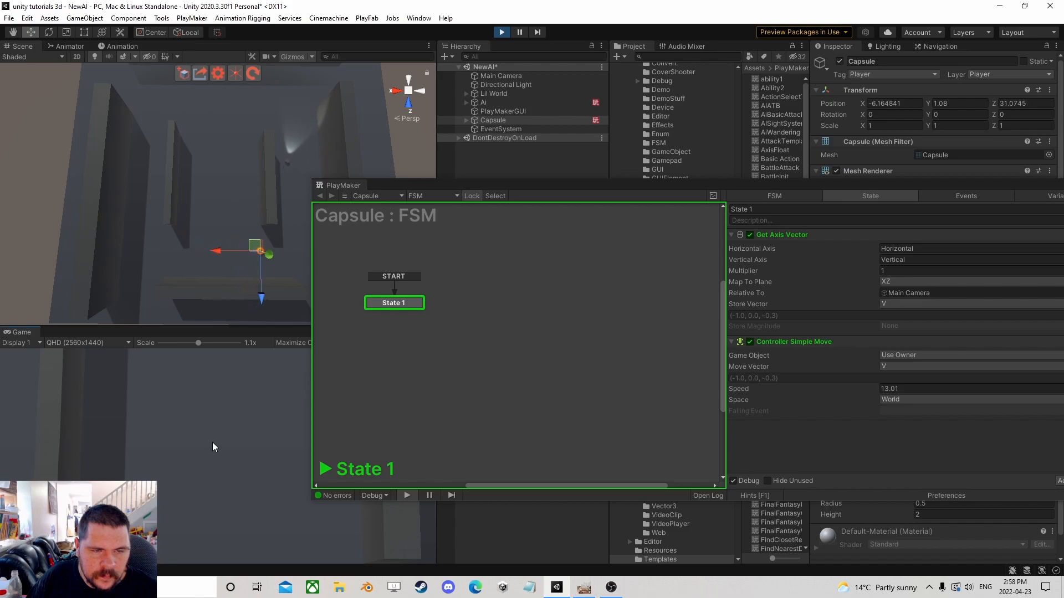
{"action": "key", "text": "a"}
{"action": "key", "text": "d"}
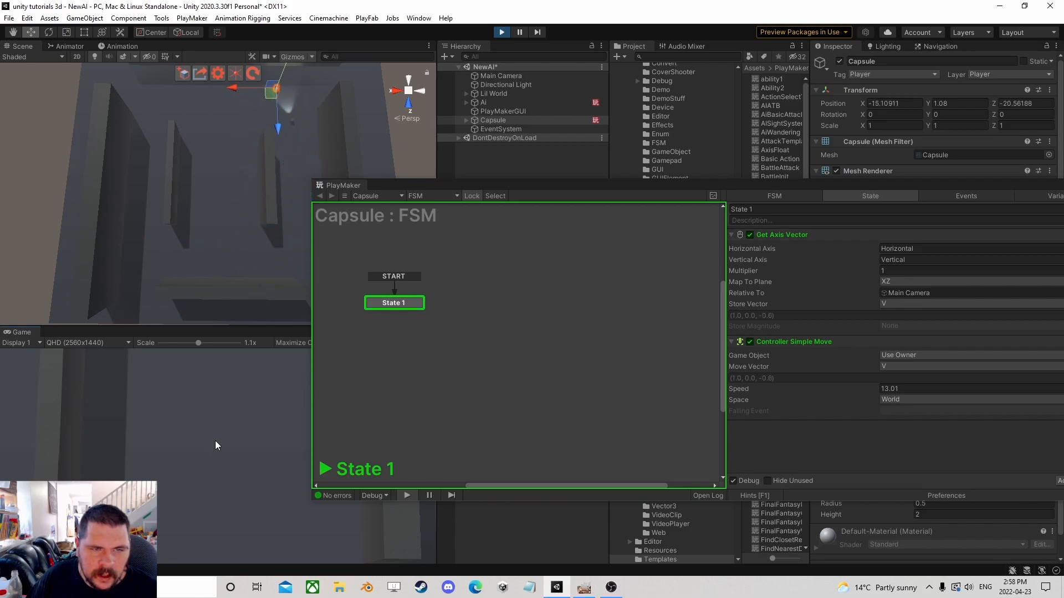
{"action": "key", "text": "s"}
{"action": "key", "text": "a"}
{"action": "key", "text": "w"}
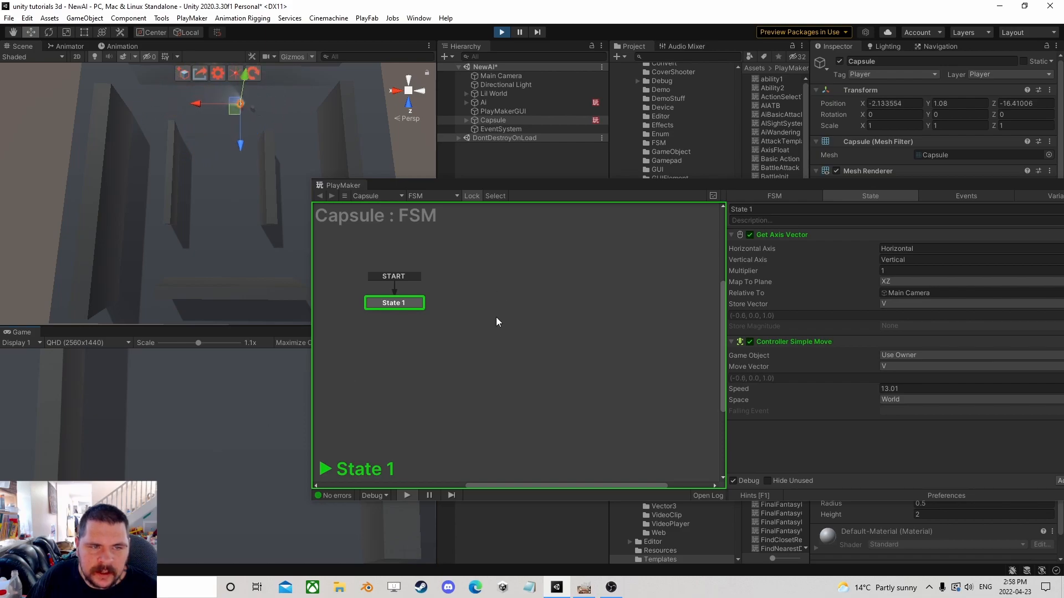
Stop play mode, set the Controller Simple Move speed to 10 and close the FSM editor.
{"action": "left_click", "coordinate": [502, 32]}
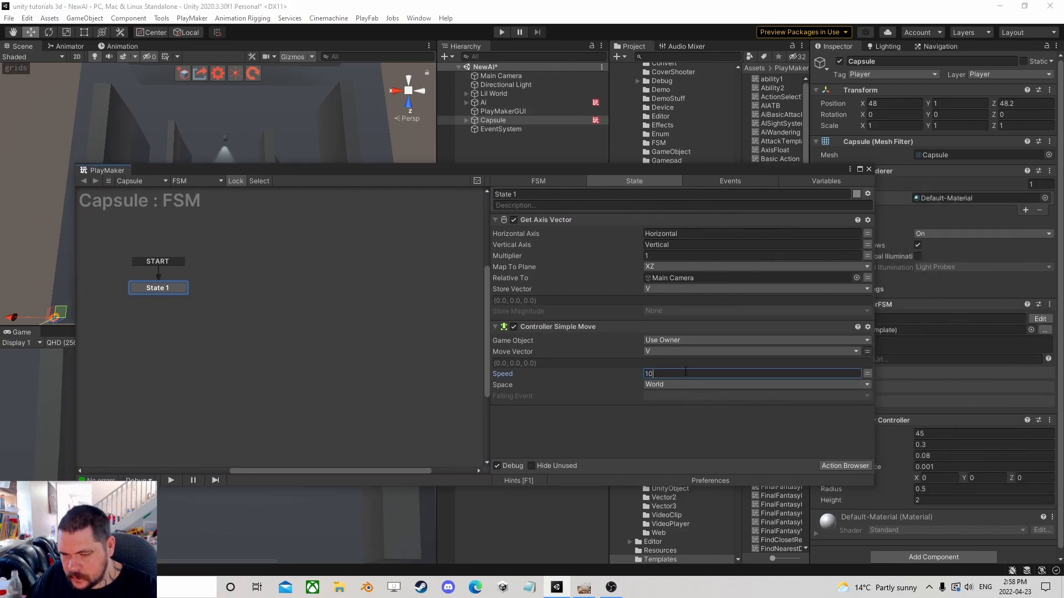
{"action": "left_click", "coordinate": [870, 169]}
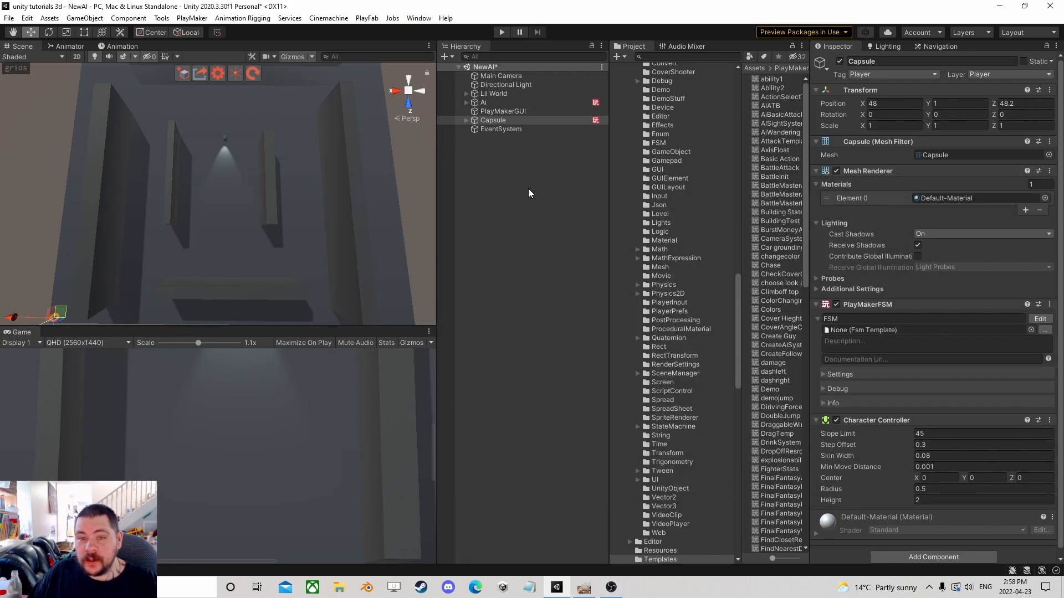
Inspect the Ai object's PlayMakerFSM components and open its Effects FSM.
{"action": "left_click", "coordinate": [502, 122]}
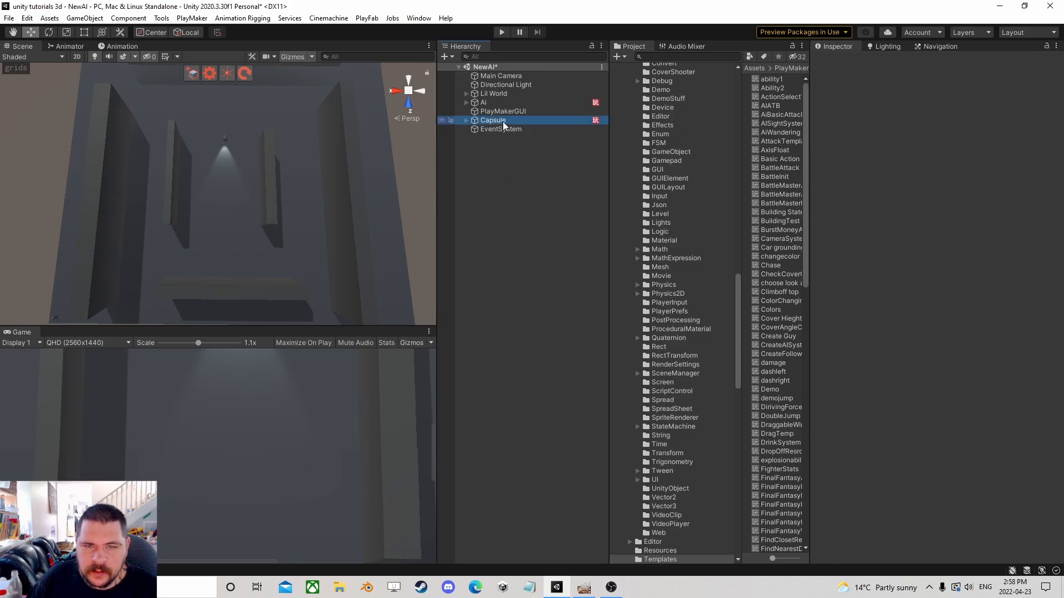
{"action": "left_click", "coordinate": [501, 102]}
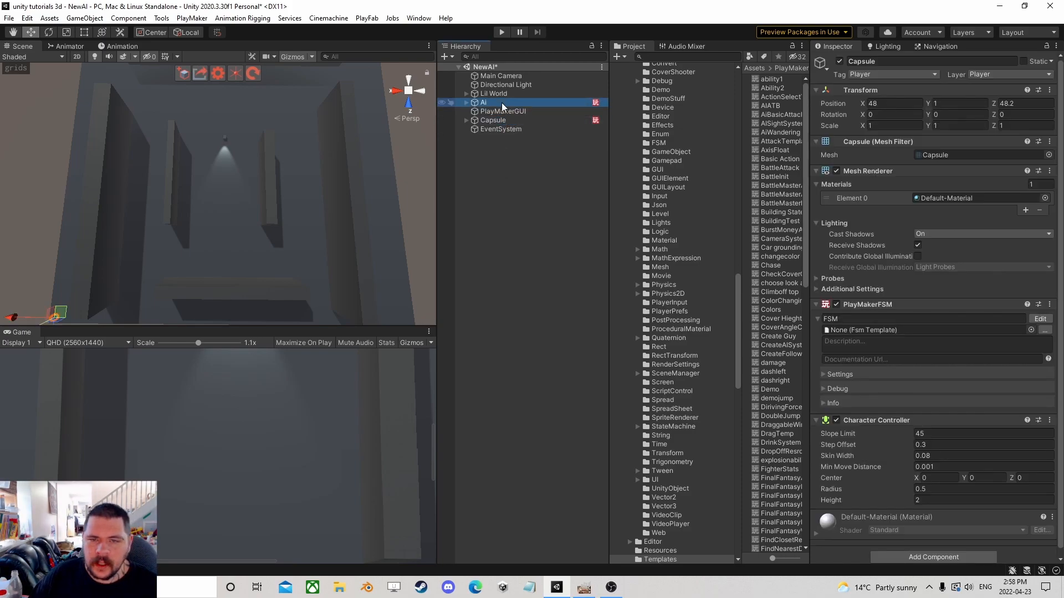
{"action": "scroll", "coordinate": [887, 338], "scroll_direction": "down", "scroll_amount": 5}
{"action": "left_click", "coordinate": [1040, 444]}
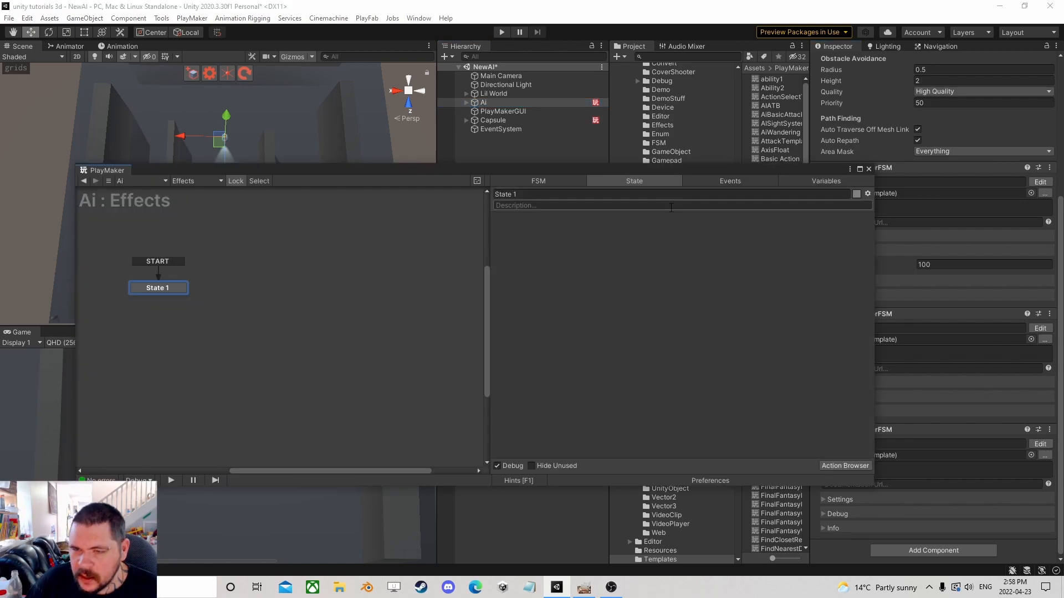
{"action": "left_click", "coordinate": [868, 168]}
Create a UI Canvas as a child of the Ai object.
{"action": "double_click", "coordinate": [490, 102]}
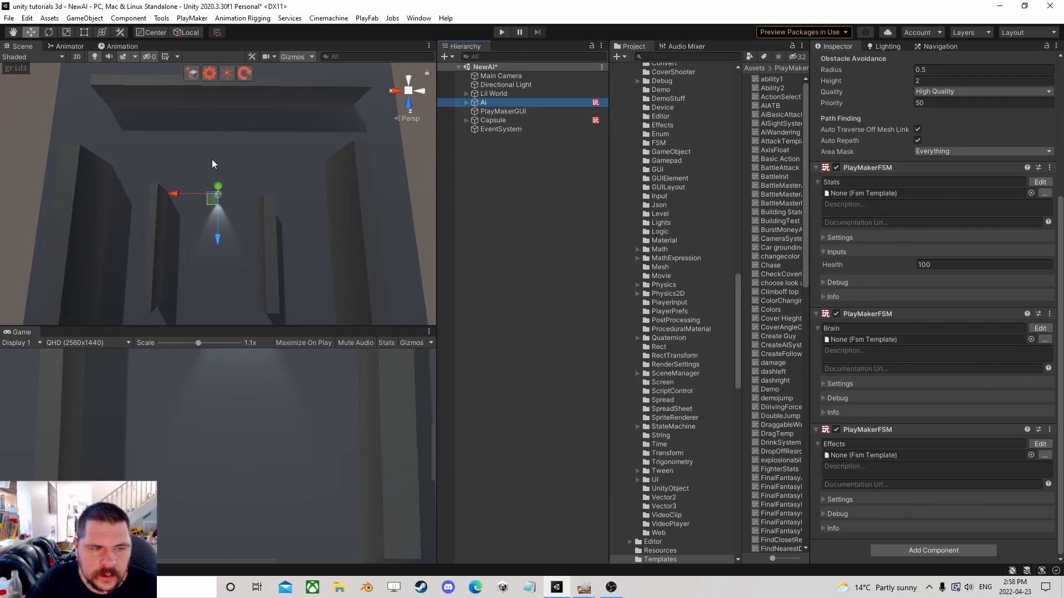
{"action": "scroll", "coordinate": [177, 219], "scroll_direction": "up", "scroll_amount": 8}
{"action": "right_click_drag", "start_coordinate": [212, 257], "coordinate": [231, 168]}
{"action": "middle_click_drag", "start_coordinate": [224, 281], "coordinate": [226, 162]}
{"action": "right_click_drag", "start_coordinate": [226, 161], "coordinate": [214, 204]}
{"action": "middle_click_drag", "start_coordinate": [230, 164], "coordinate": [236, 186]}
{"action": "right_click", "coordinate": [485, 102]}
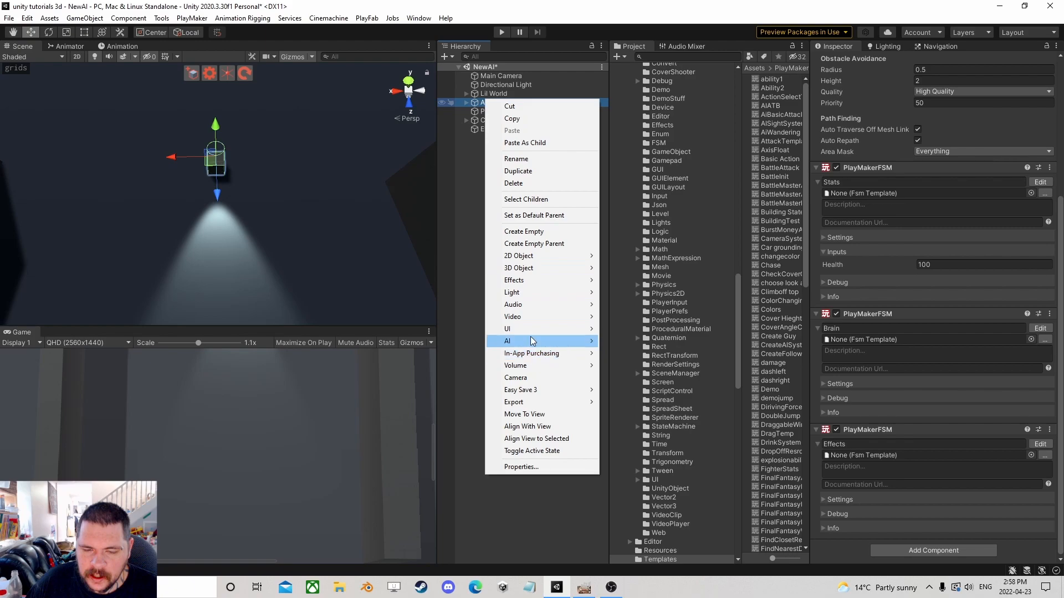
{"action": "mouse_move", "coordinate": [537, 329]}
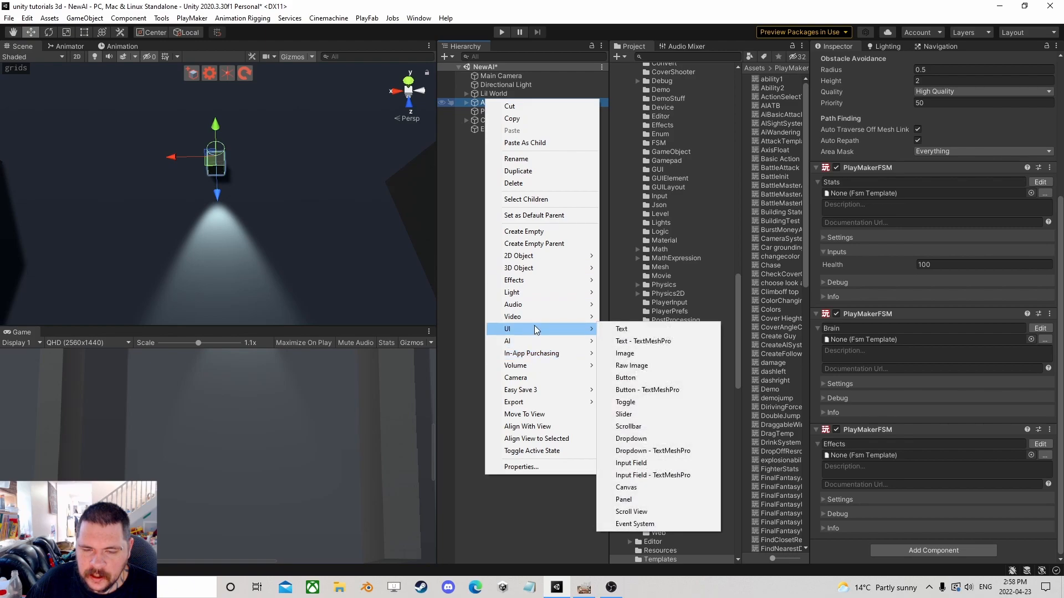
{"action": "left_click", "coordinate": [637, 490]}
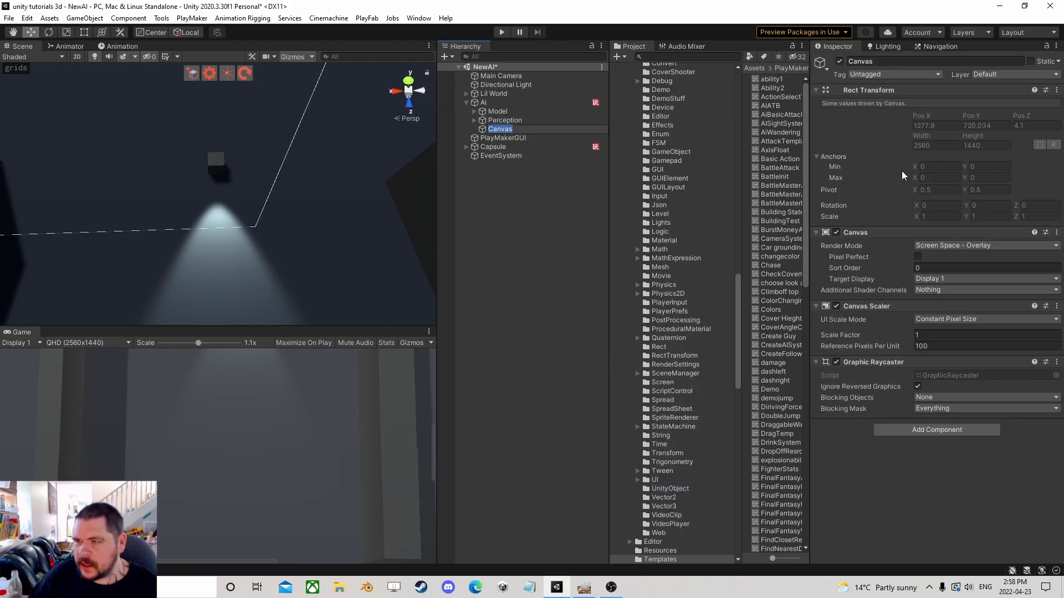
Set the Canvas render mode to World Space and its width and height to 50.
{"action": "left_click", "coordinate": [944, 245]}
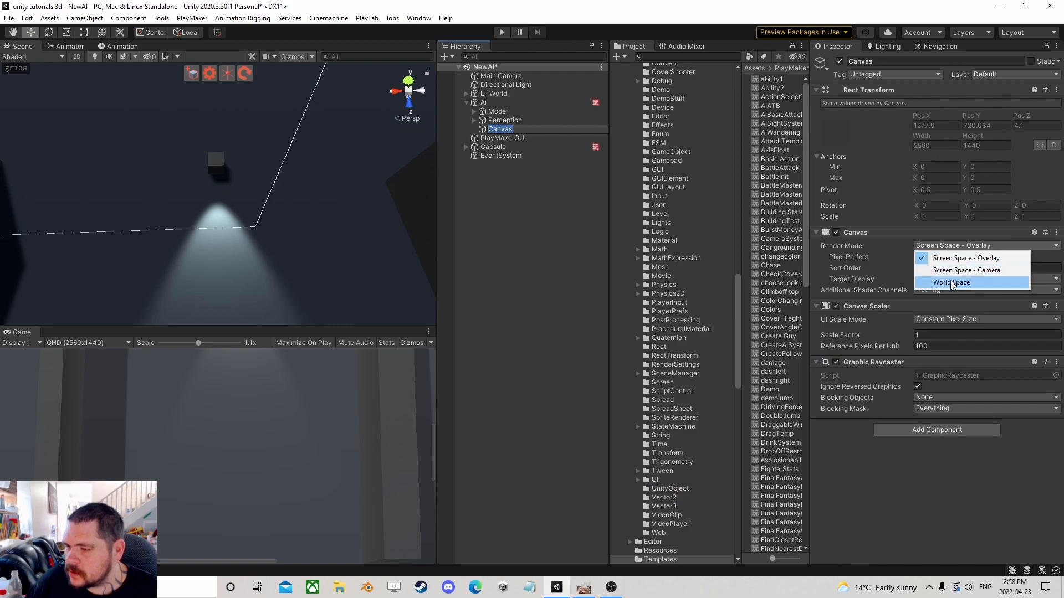
{"action": "left_click", "coordinate": [955, 279]}
{"action": "left_click", "coordinate": [951, 133]}
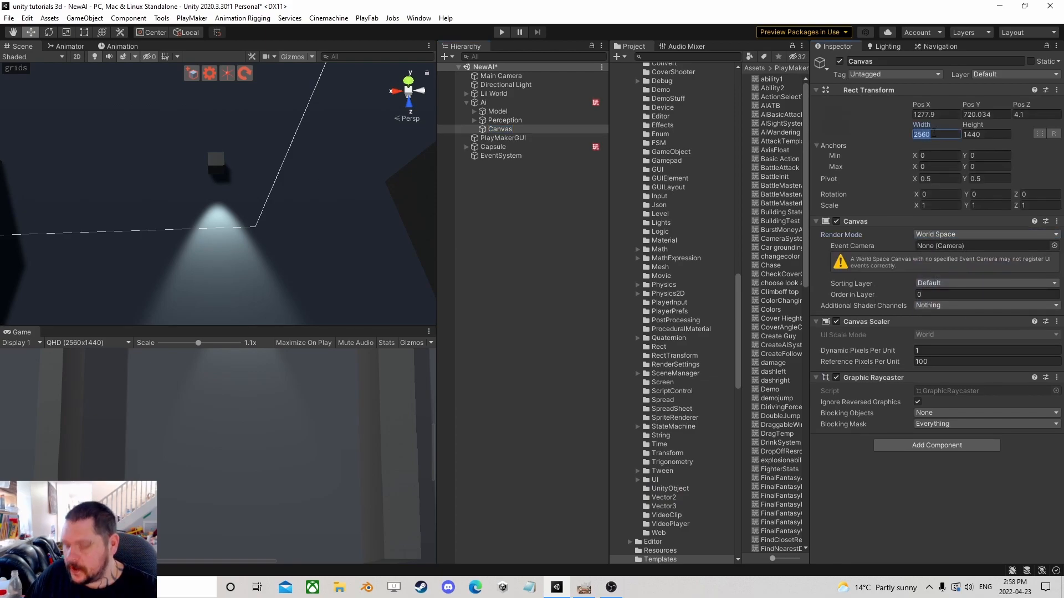
{"action": "type", "text": "50"}
Set the Canvas scale to 0.01 and its X, Y and Z positions to 0.
{"action": "left_click", "coordinate": [942, 205]}
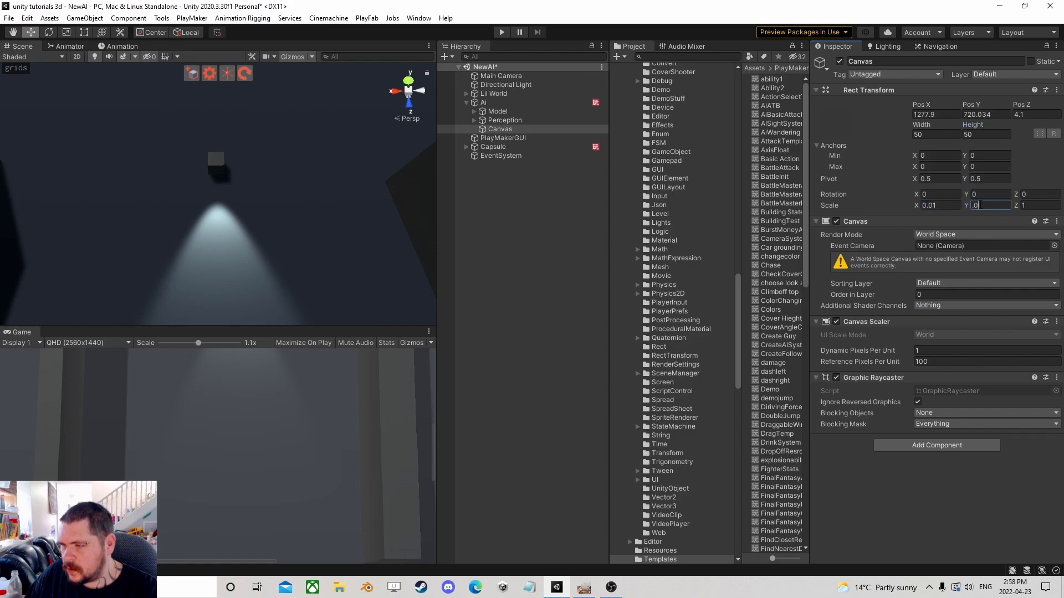
{"action": "left_click", "coordinate": [994, 114]}
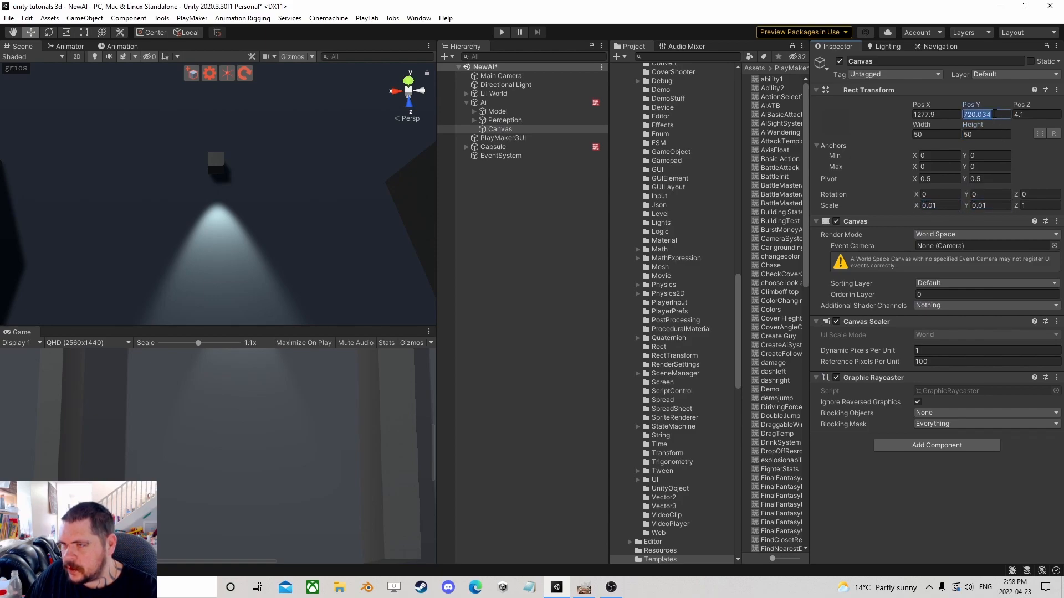
{"action": "left_click", "coordinate": [937, 115]}
{"action": "type", "text": "0"}
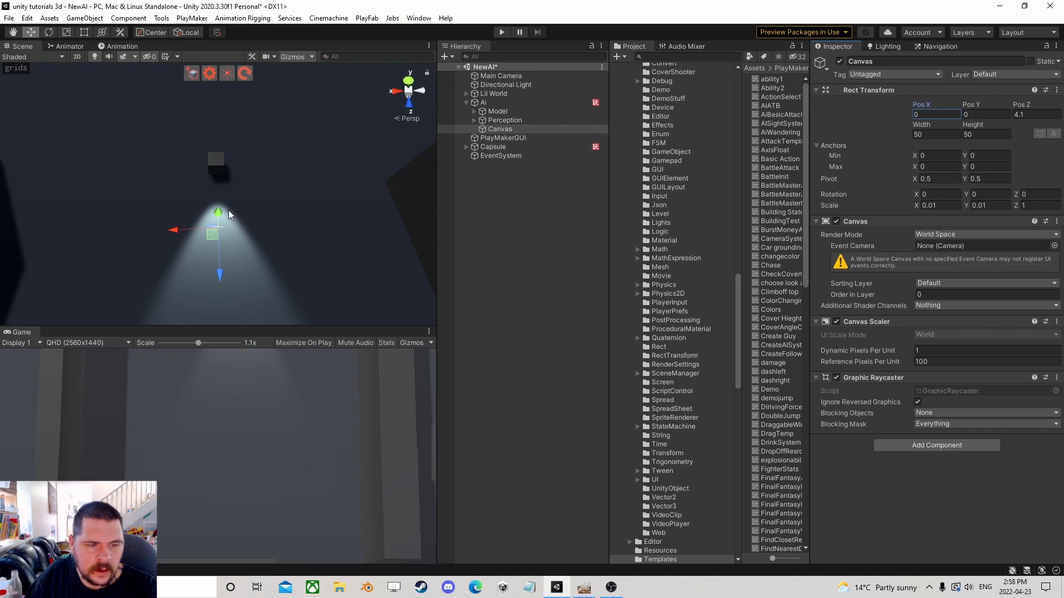
{"action": "left_click", "coordinate": [1029, 113]}
{"action": "type", "text": "0"}
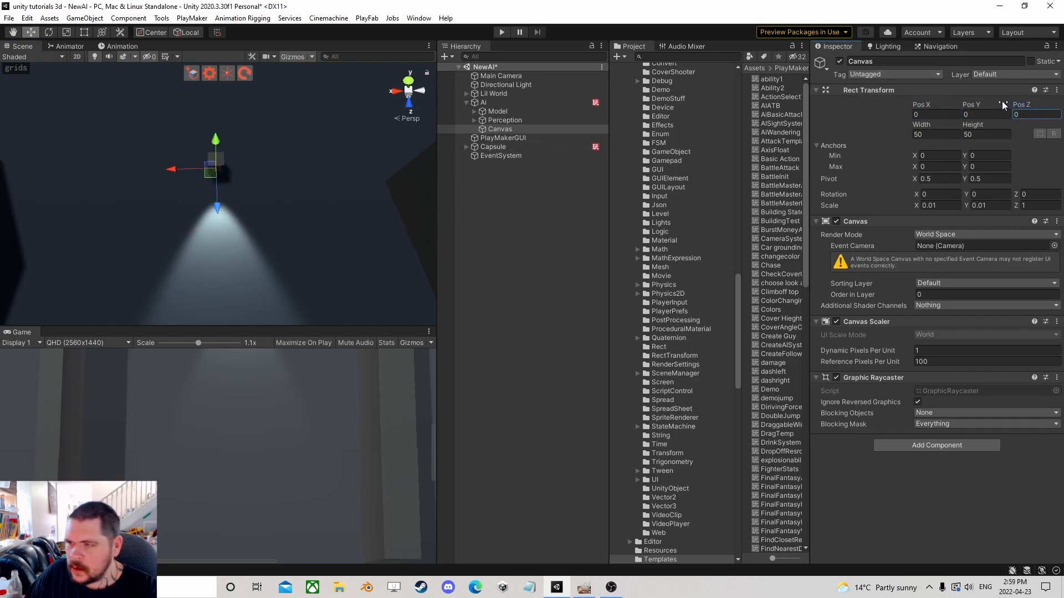
{"action": "type", "text": "2"}
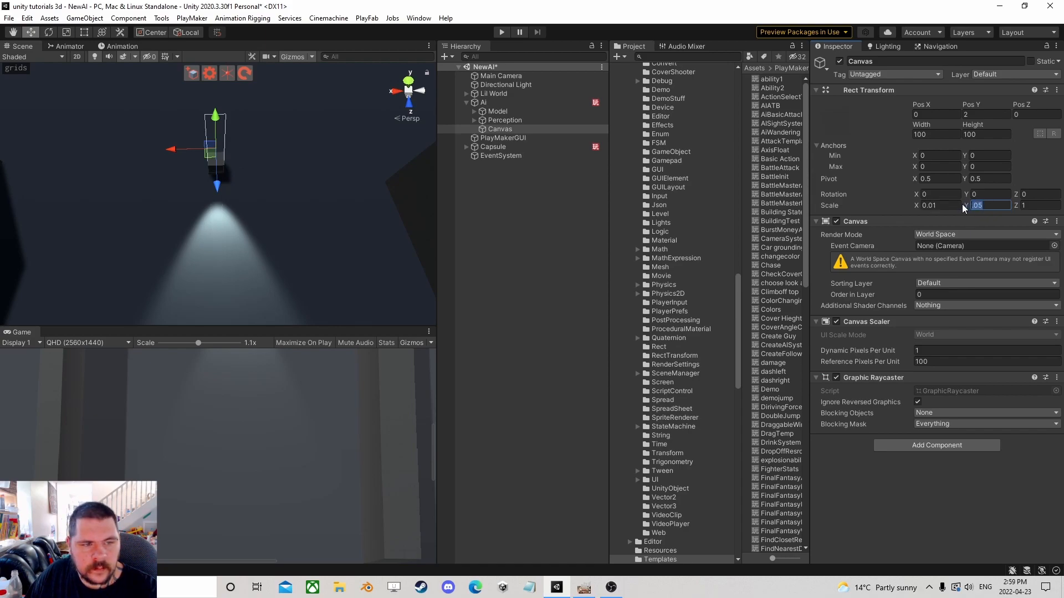
Set the Canvas's Pos Y to 2, its width and height to 100, and its X and Y scale to 0.015.
{"action": "type", "text": "5"}
{"action": "key", "text": "Return"}
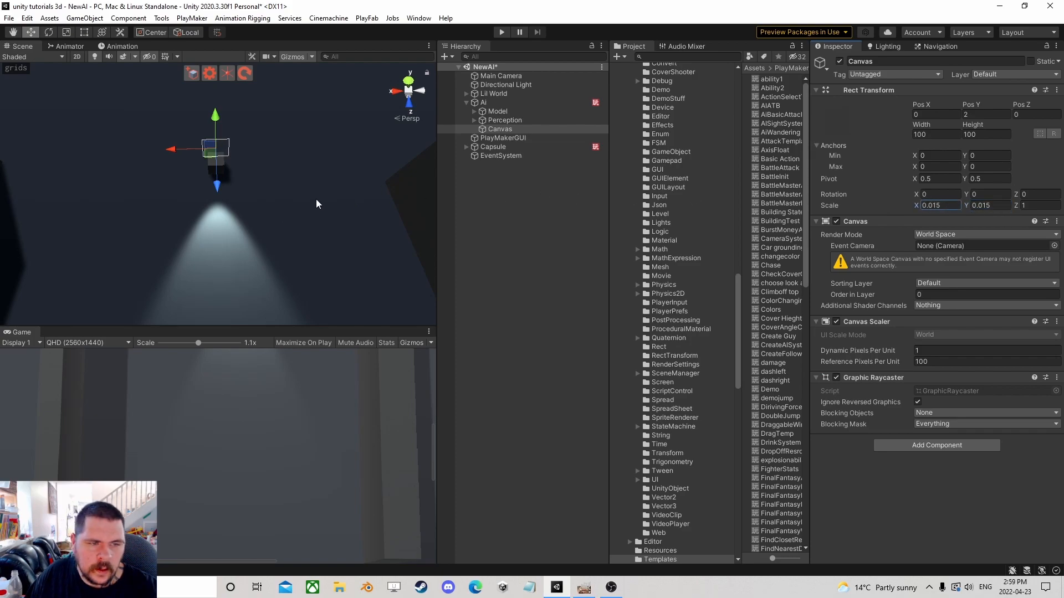
Add a PlayMakerFSM component to the Canvas.
{"action": "left_click", "coordinate": [500, 129]}
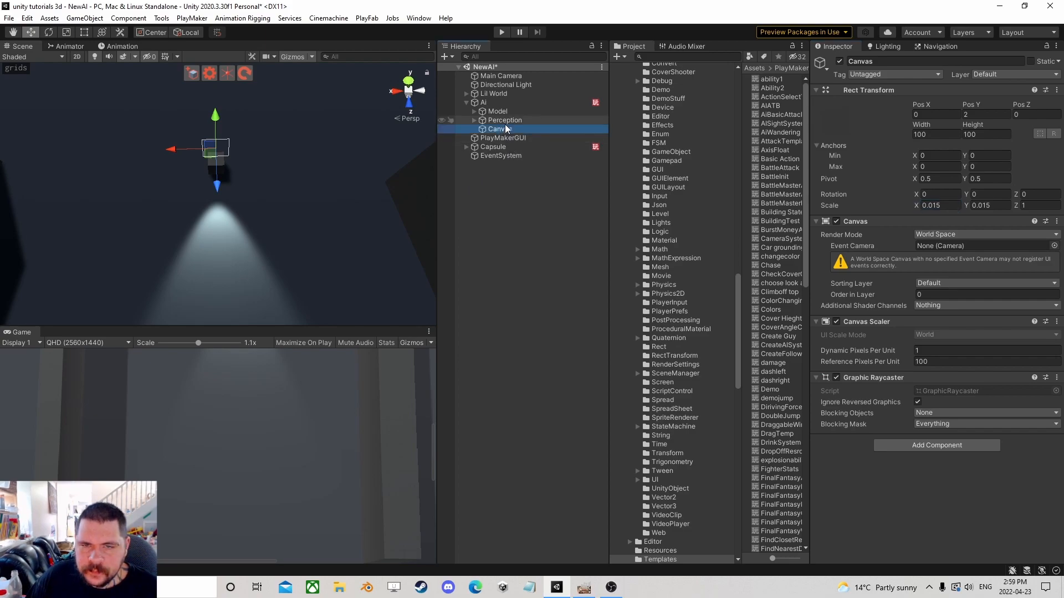
{"action": "left_click", "coordinate": [952, 446]}
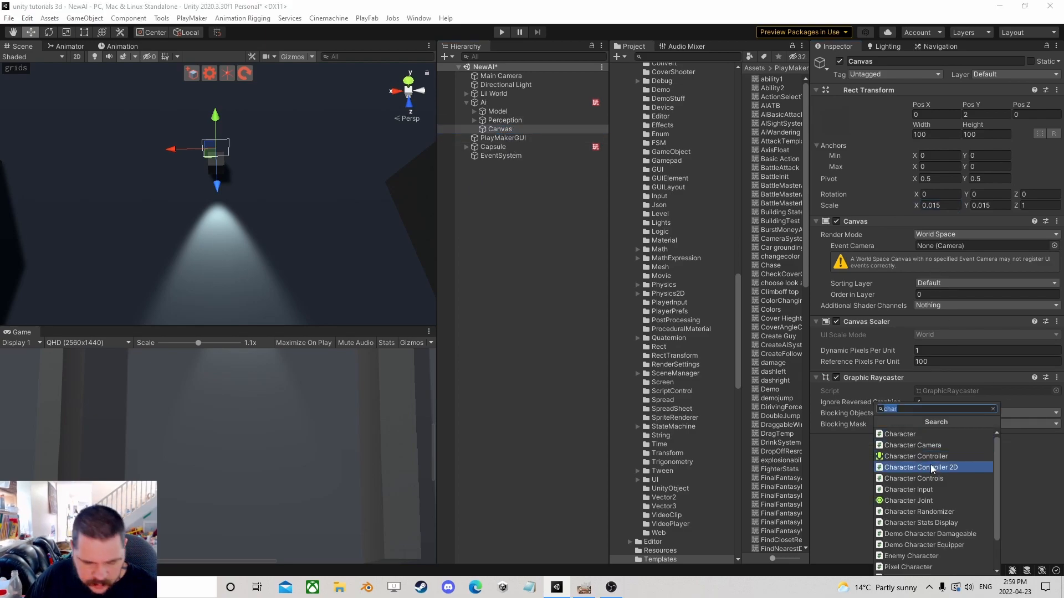
{"action": "type", "text": "fsm"}
{"action": "left_click", "coordinate": [924, 457]}
Add a Look At action to State 1 of the Canvas FSM.
{"action": "left_click", "coordinate": [1040, 454]}
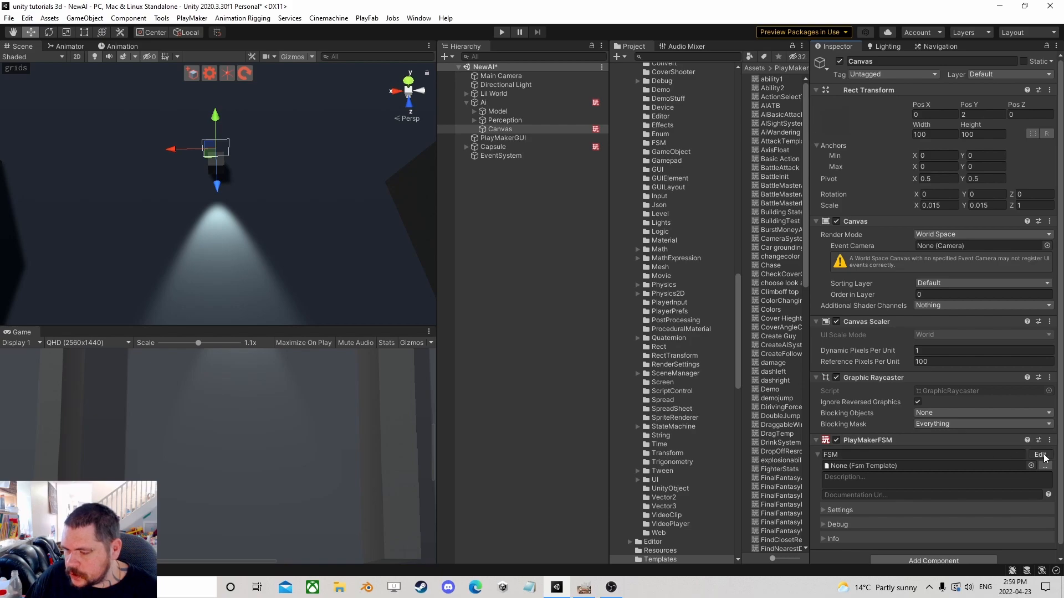
{"action": "left_click", "coordinate": [835, 465]}
{"action": "type", "text": "look"}
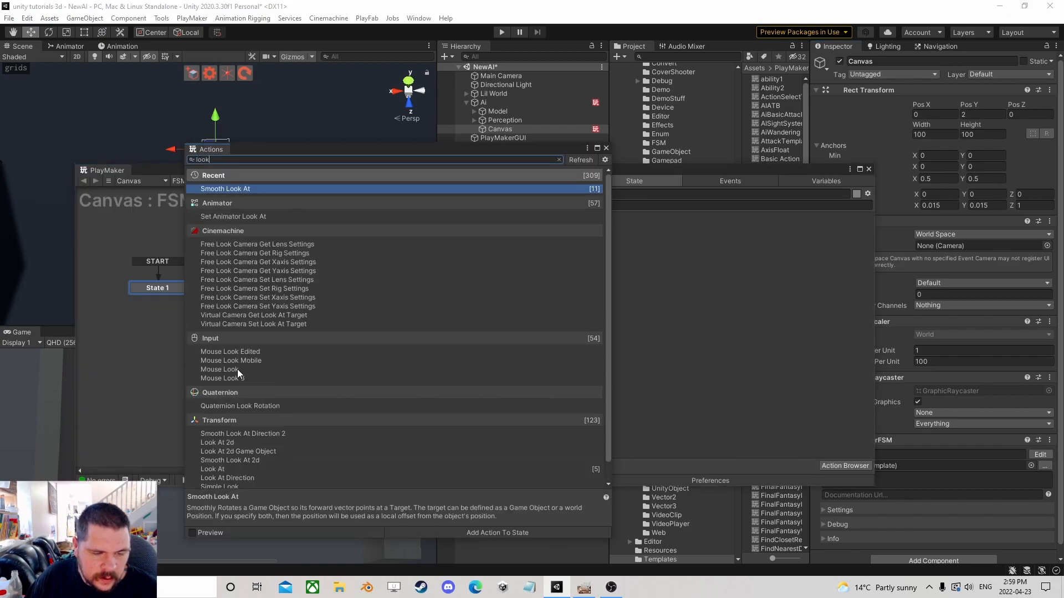
{"action": "scroll", "coordinate": [237, 369], "scroll_direction": "down", "scroll_amount": 1}
{"action": "double_click", "coordinate": [216, 449]}
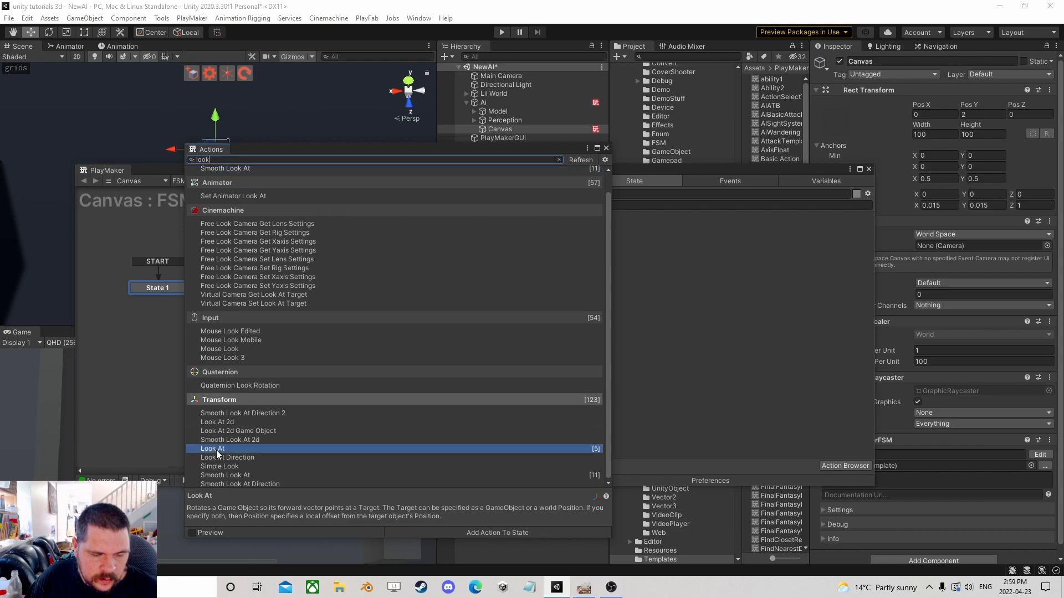
Set the Look At target object to the Main Camera and turn off Keep Vertical.
{"action": "left_click", "coordinate": [604, 148]}
{"action": "left_click_drag", "start_coordinate": [501, 76], "coordinate": [673, 245]}
{"action": "left_click", "coordinate": [647, 277]}
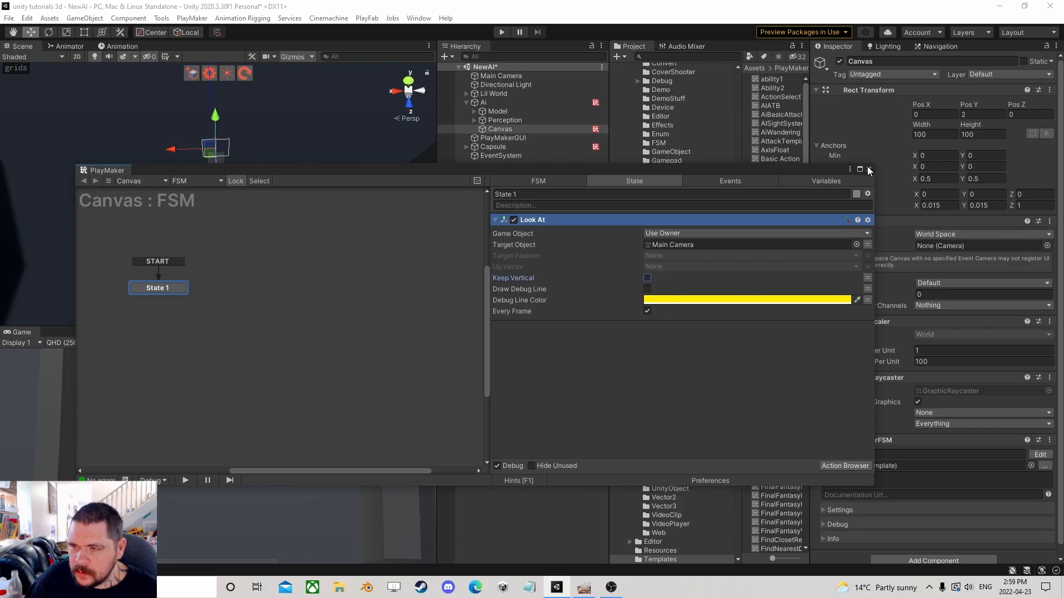
Add a UI Image as a child of the Canvas.
{"action": "left_click", "coordinate": [868, 169]}
{"action": "right_click", "coordinate": [509, 131]}
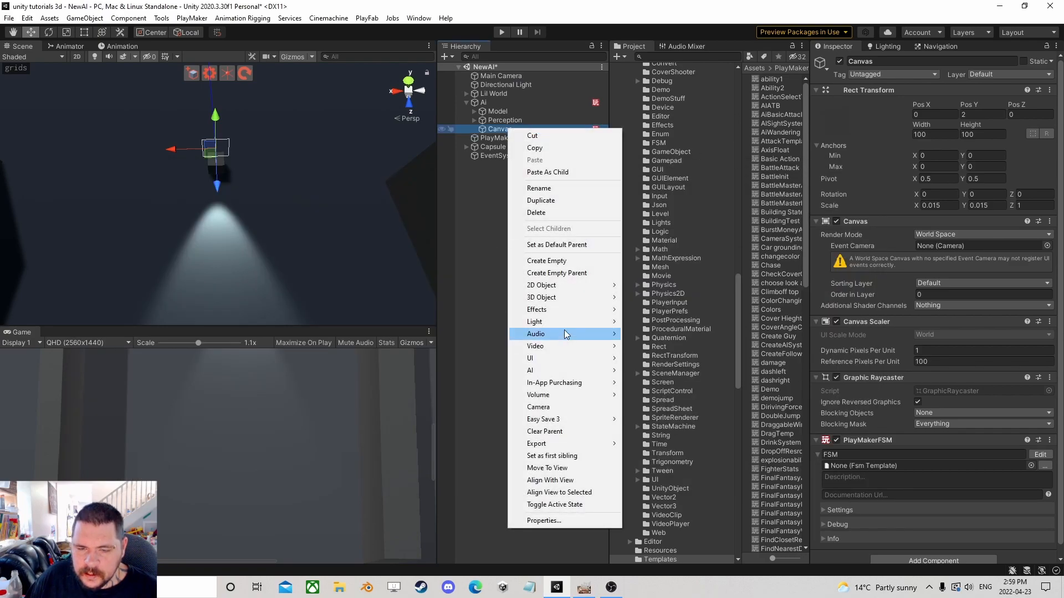
{"action": "mouse_move", "coordinate": [560, 358]}
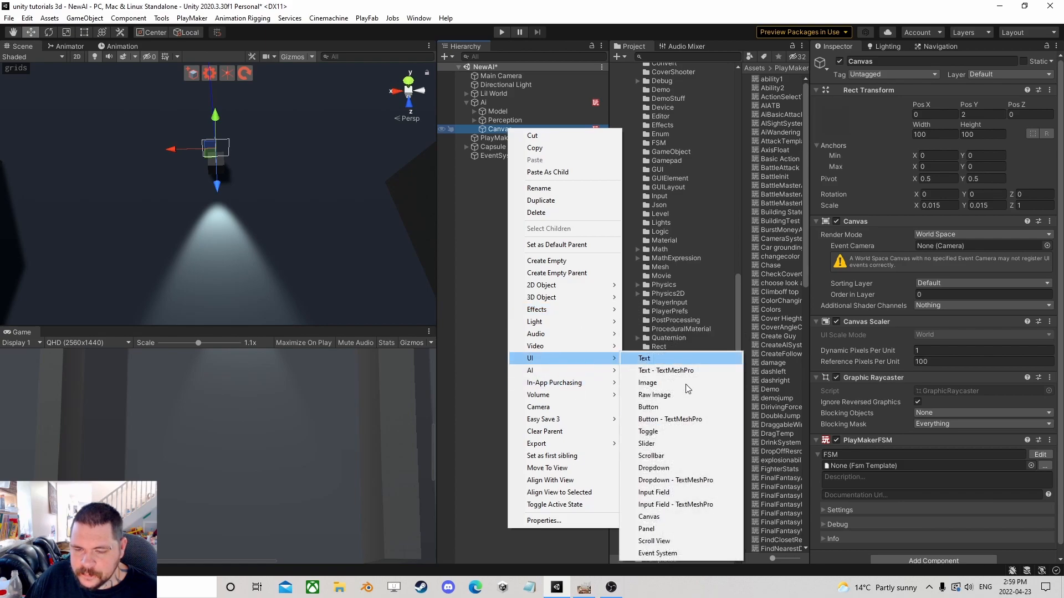
{"action": "left_click", "coordinate": [647, 383]}
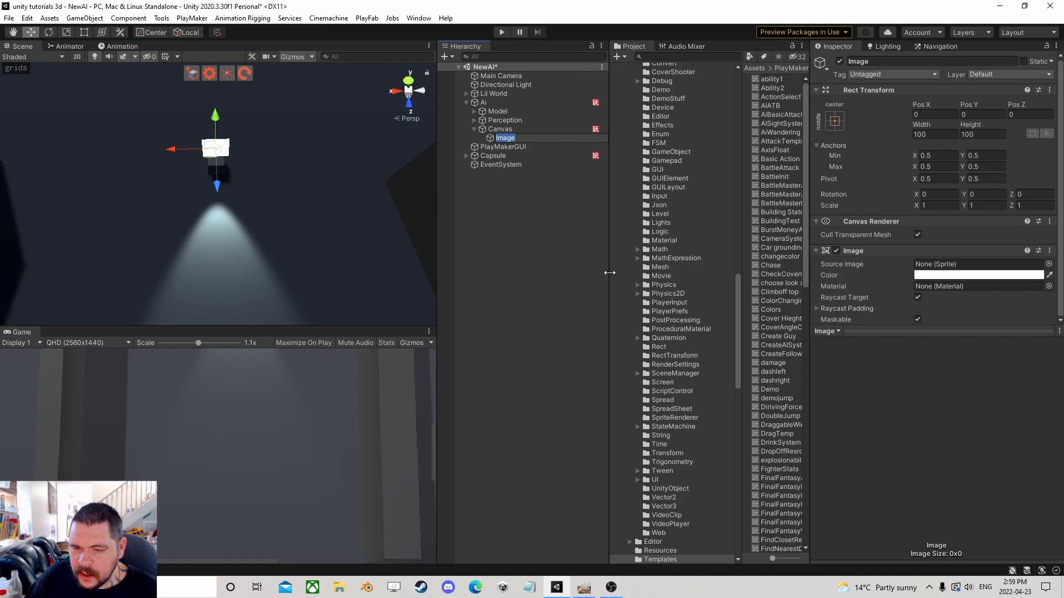
Assign the face emoji circle icon 2-01_0 sprite from the Emoji collection png folder as the Image's Source Image.
{"action": "left_click_drag", "start_coordinate": [610, 273], "coordinate": [505, 273]}
{"action": "left_click_drag", "start_coordinate": [636, 236], "coordinate": [703, 237]}
{"action": "scroll", "coordinate": [579, 230], "scroll_direction": "up", "scroll_amount": 10}
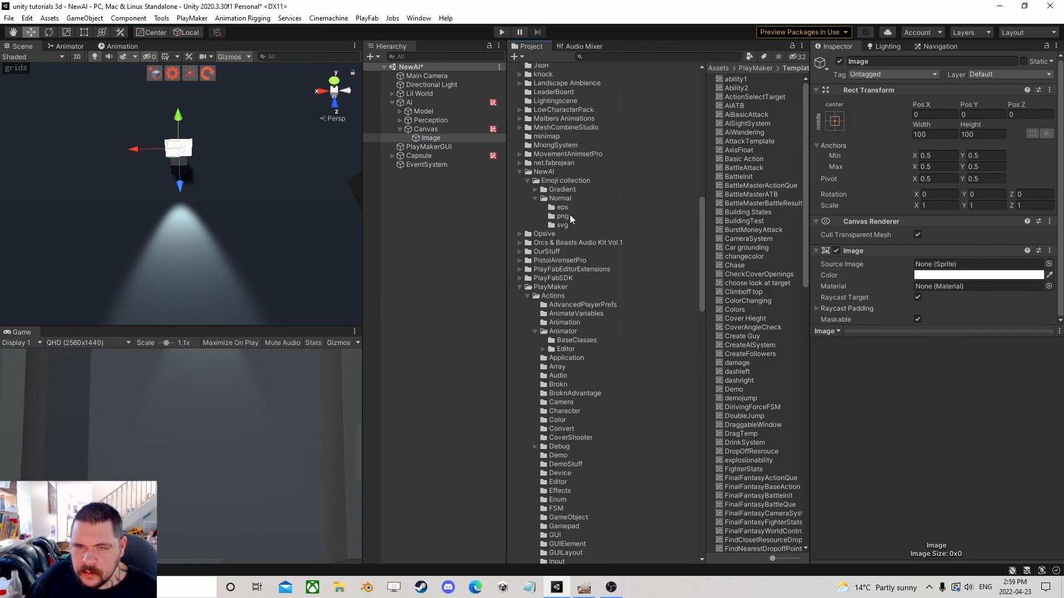
{"action": "left_click", "coordinate": [519, 288]}
{"action": "left_click", "coordinate": [562, 216]}
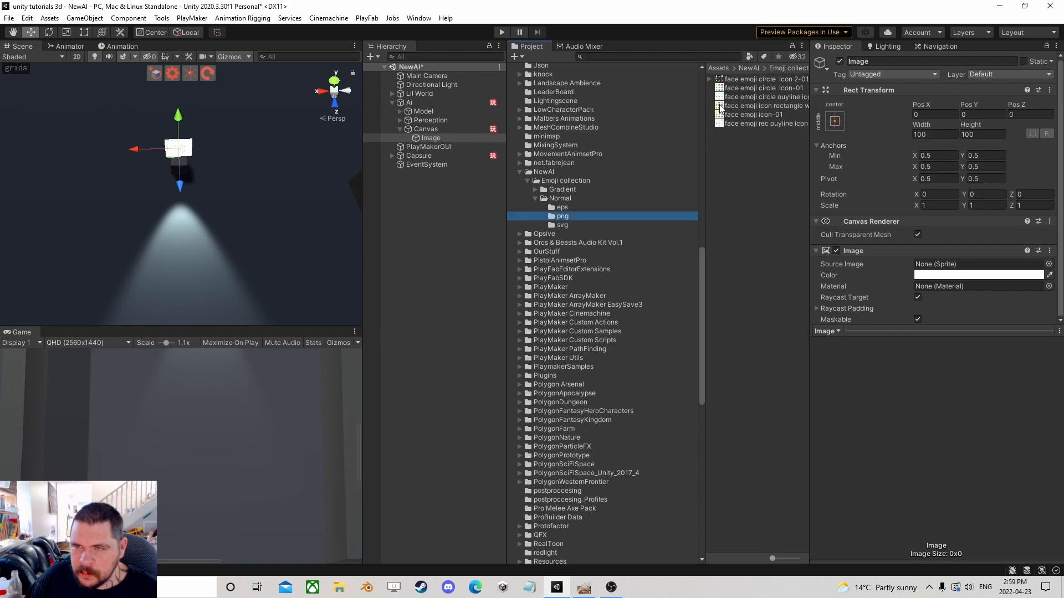
{"action": "left_click", "coordinate": [737, 81]}
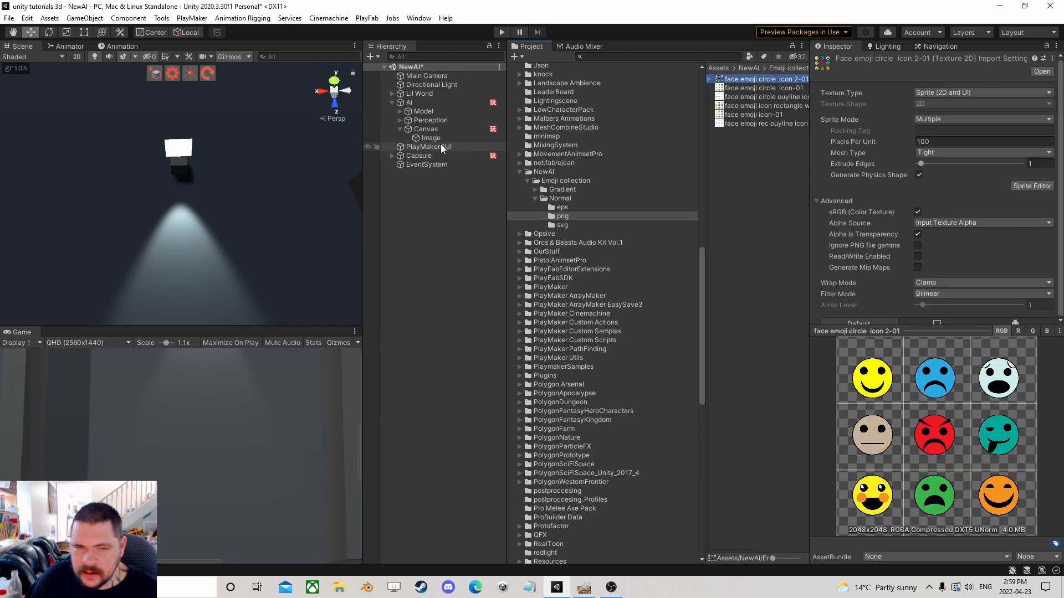
{"action": "left_click", "coordinate": [712, 80]}
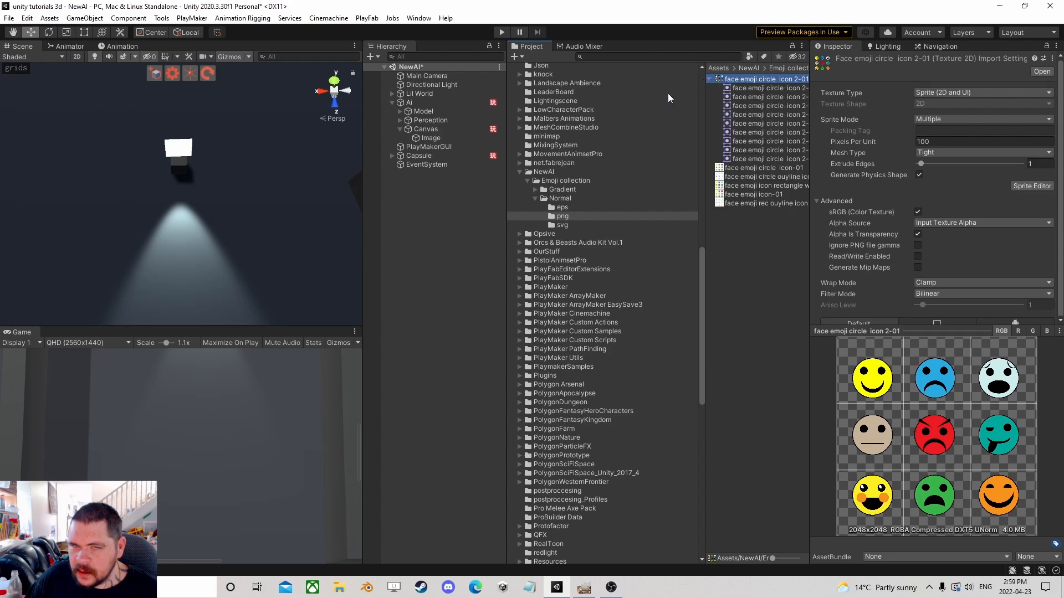
{"action": "left_click", "coordinate": [435, 138]}
{"action": "left_click_drag", "start_coordinate": [745, 88], "coordinate": [942, 266]}
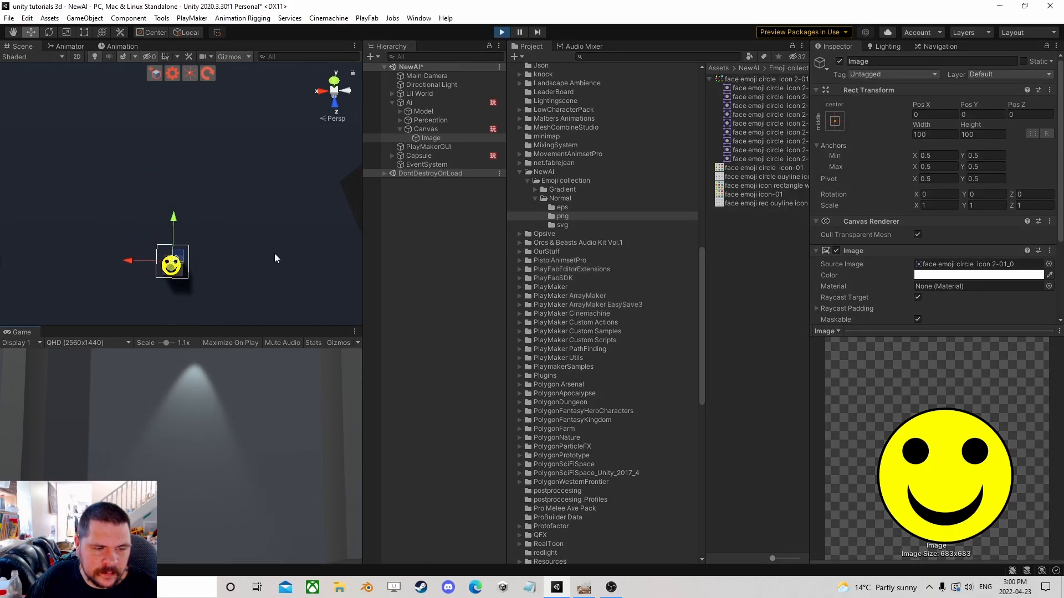
Switch the Main Camera to Orthographic projection with a size of about 121 during play mode.
{"action": "double_click", "coordinate": [420, 76]}
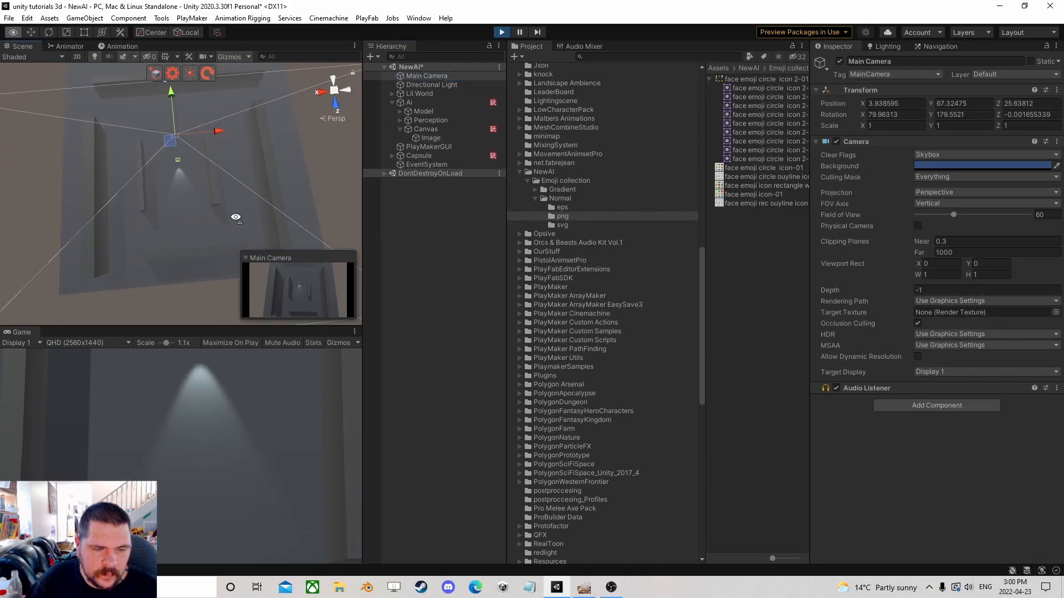
{"action": "left_click_drag", "start_coordinate": [214, 328], "coordinate": [214, 174]}
{"action": "left_click", "coordinate": [427, 76]}
{"action": "left_click_drag", "start_coordinate": [250, 119], "coordinate": [52, 91], "text": "alt"}
{"action": "middle_click_drag", "start_coordinate": [52, 83], "coordinate": [1057, 45]}
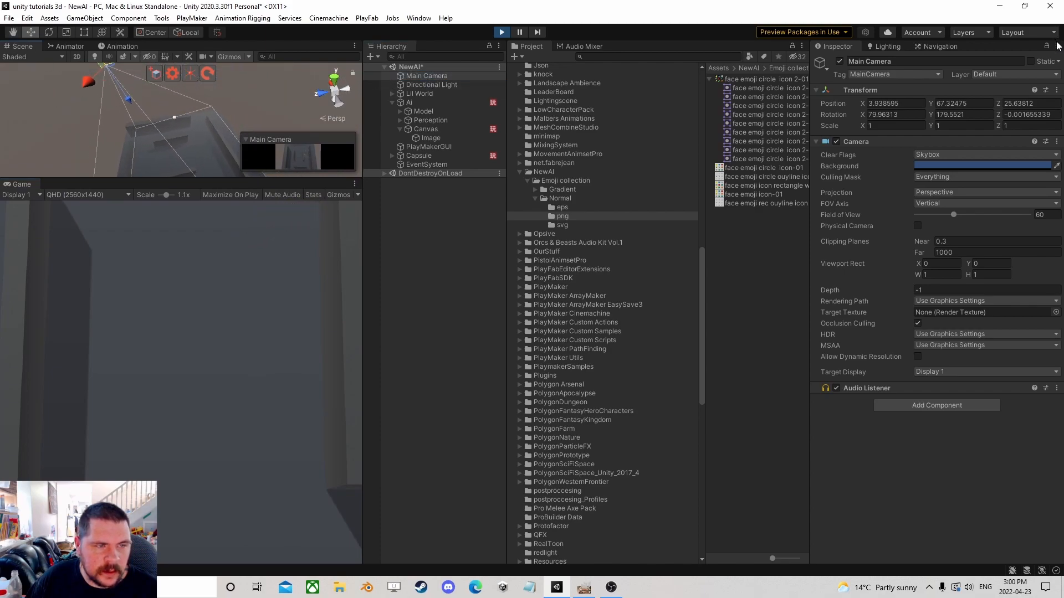
{"action": "left_click", "coordinate": [944, 156]}
{"action": "left_click", "coordinate": [909, 166]}
{"action": "left_click", "coordinate": [938, 178]}
{"action": "left_click", "coordinate": [938, 178]}
{"action": "left_click", "coordinate": [939, 192]}
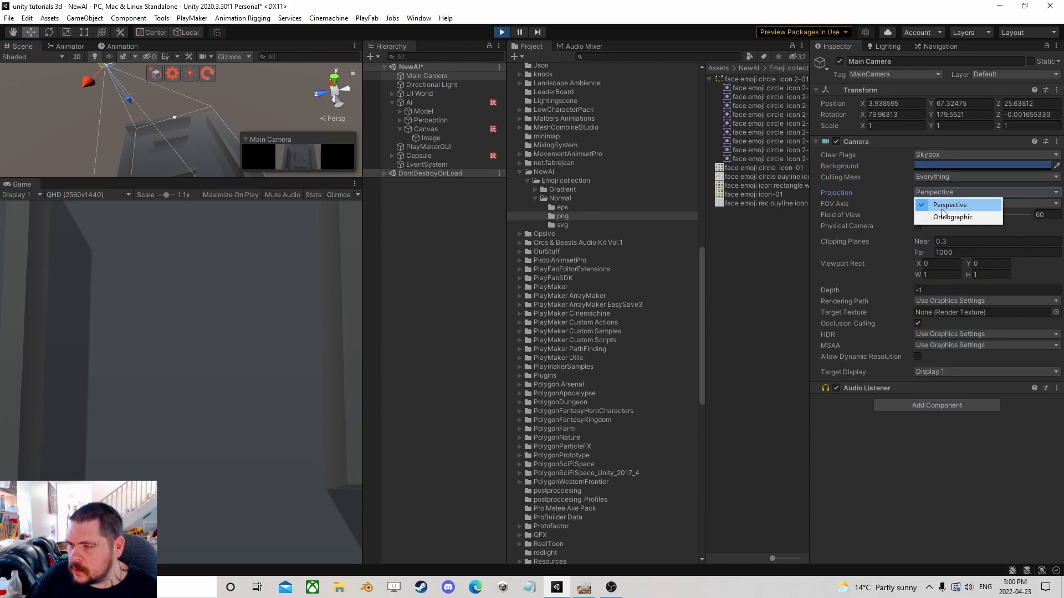
{"action": "left_click", "coordinate": [944, 216]}
{"action": "left_click_drag", "start_coordinate": [897, 202], "coordinate": [934, 286]}
Move the Main Camera above the maze during play and copy its Transform component.
{"action": "left_click_drag", "start_coordinate": [112, 104], "coordinate": [108, 106]}
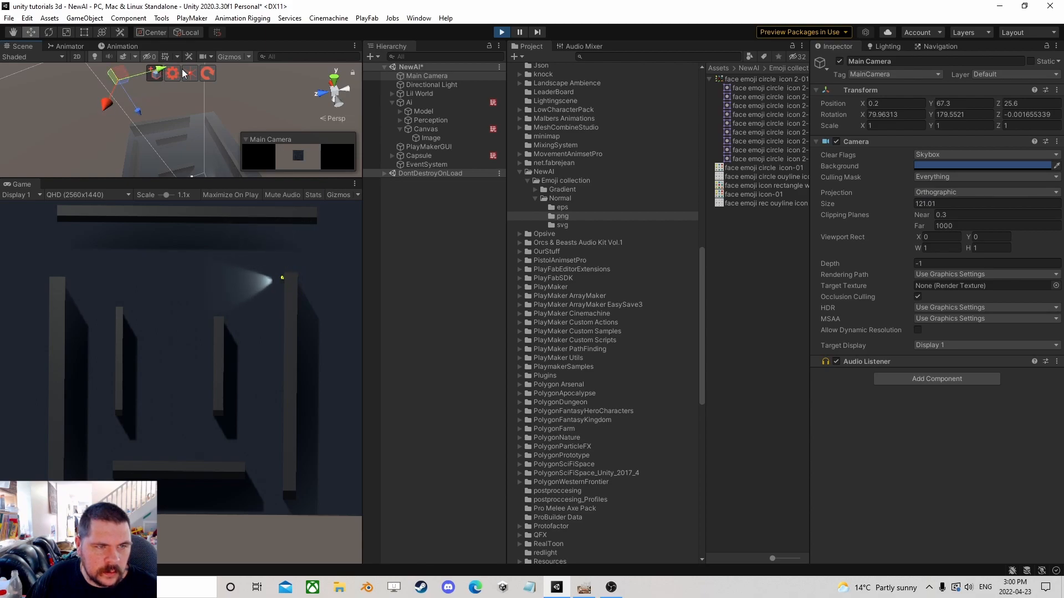
{"action": "key", "text": "alt"}
{"action": "left_click_drag", "start_coordinate": [263, 96], "coordinate": [153, 92], "text": "alt"}
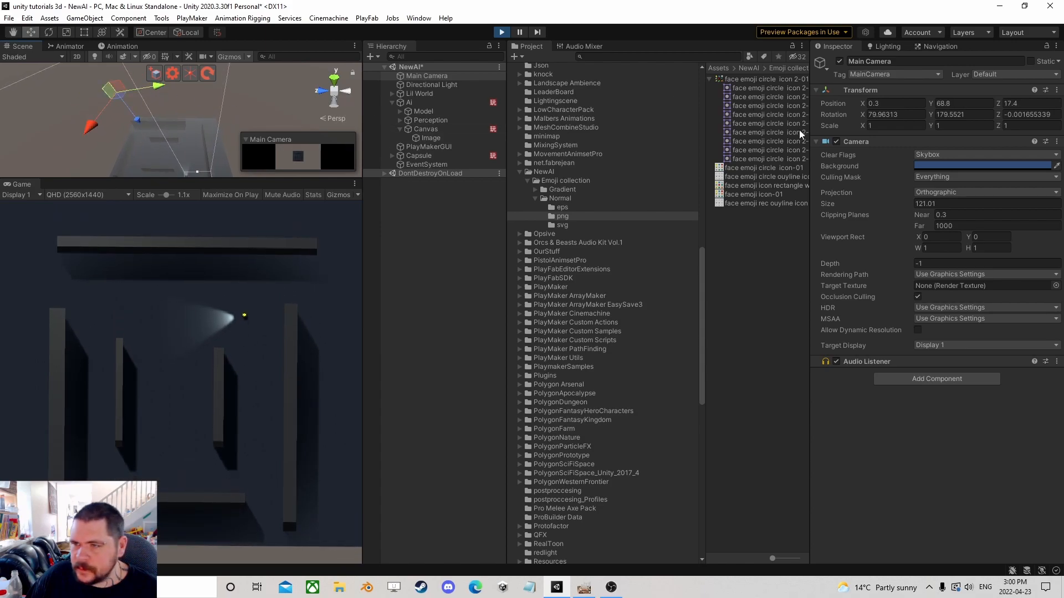
{"action": "right_click", "coordinate": [872, 100]}
{"action": "left_click", "coordinate": [927, 138]}
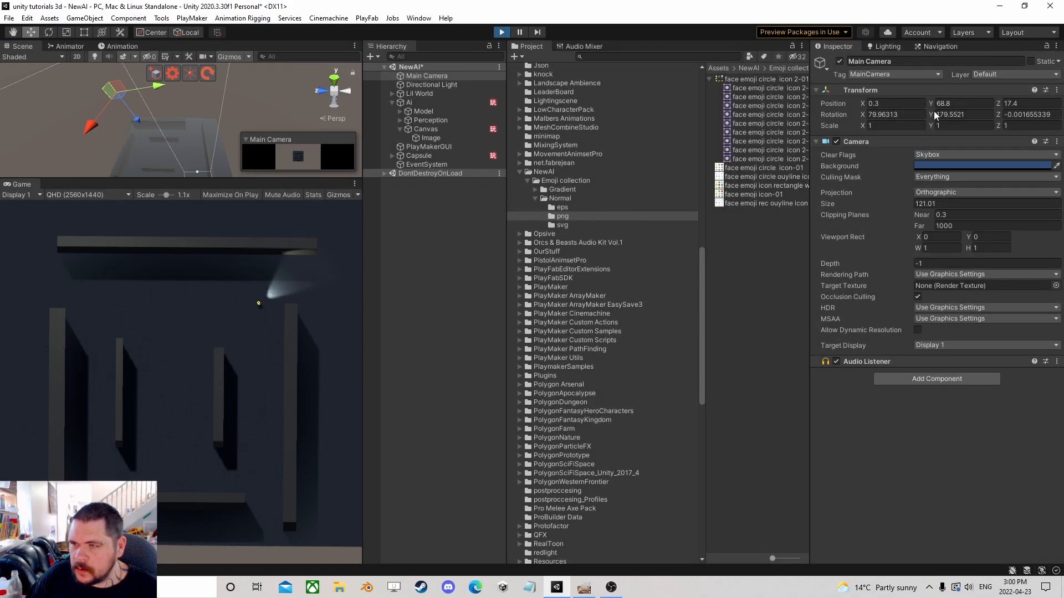
Stop play mode and paste the copied Transform values onto the Main Camera.
{"action": "key", "text": "ctrl+p"}
{"action": "right_click", "coordinate": [874, 90]}
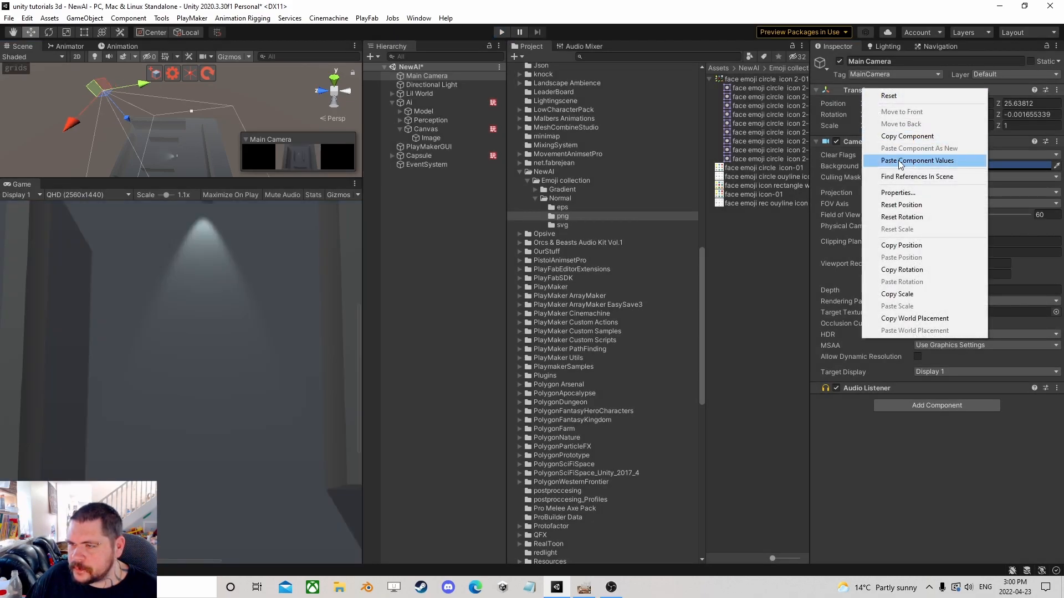
{"action": "left_click", "coordinate": [920, 160]}
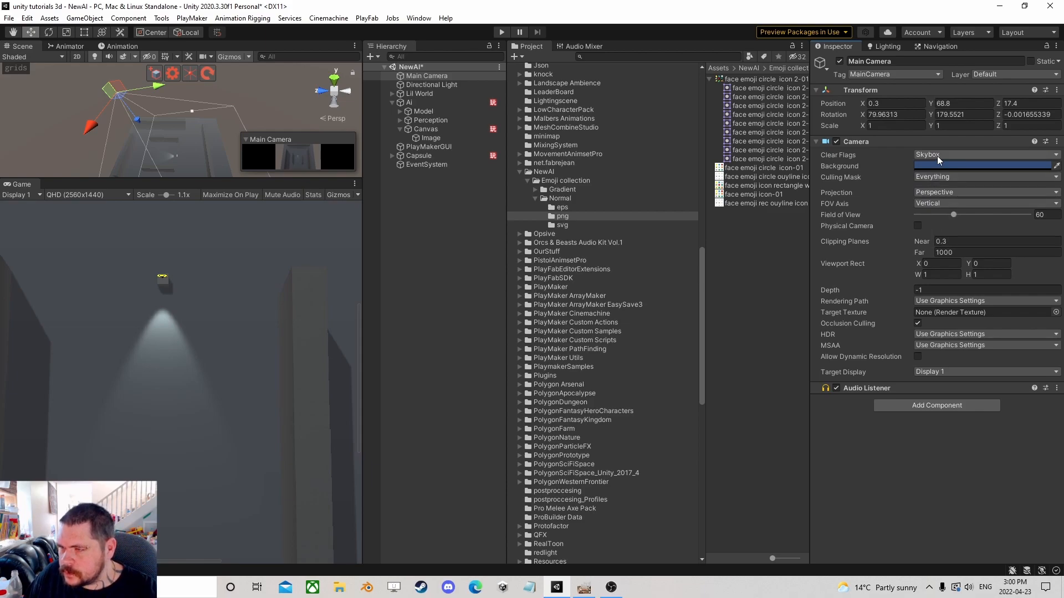
Set the Main Camera's projection to Orthographic with a Size of 121.
{"action": "left_click", "coordinate": [939, 197]}
{"action": "left_click", "coordinate": [943, 218]}
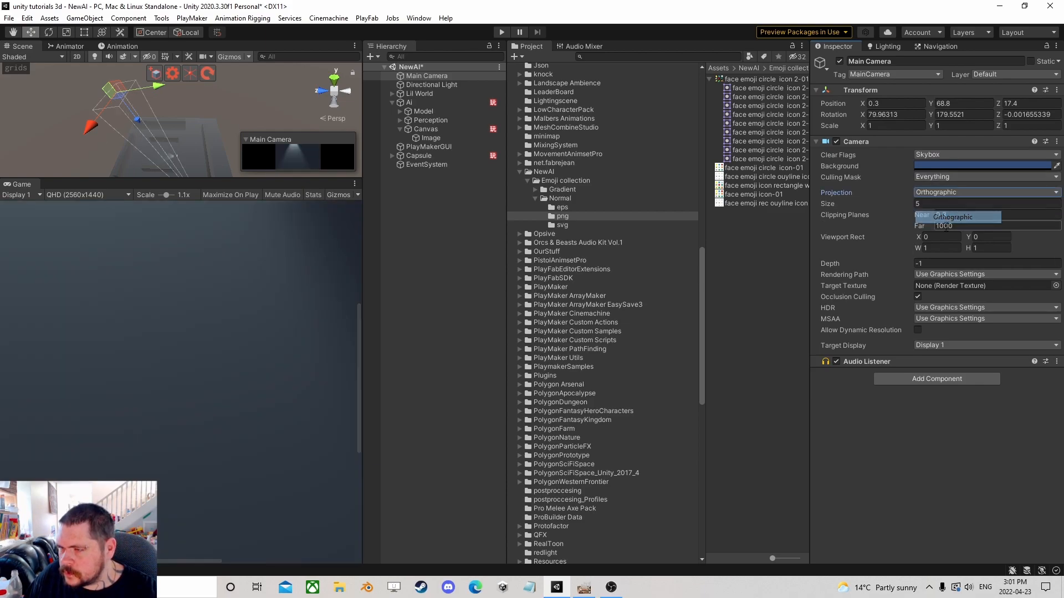
{"action": "left_click", "coordinate": [945, 205]}
{"action": "type", "text": "121"}
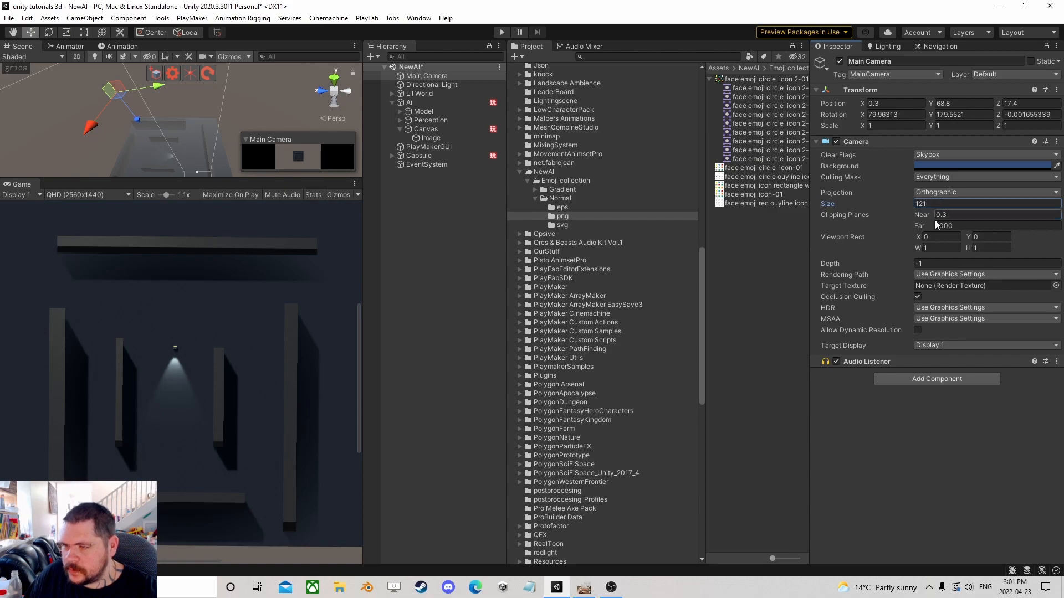
Set the Canvas's X and Y scale to 0.025.
{"action": "double_click", "coordinate": [429, 130]}
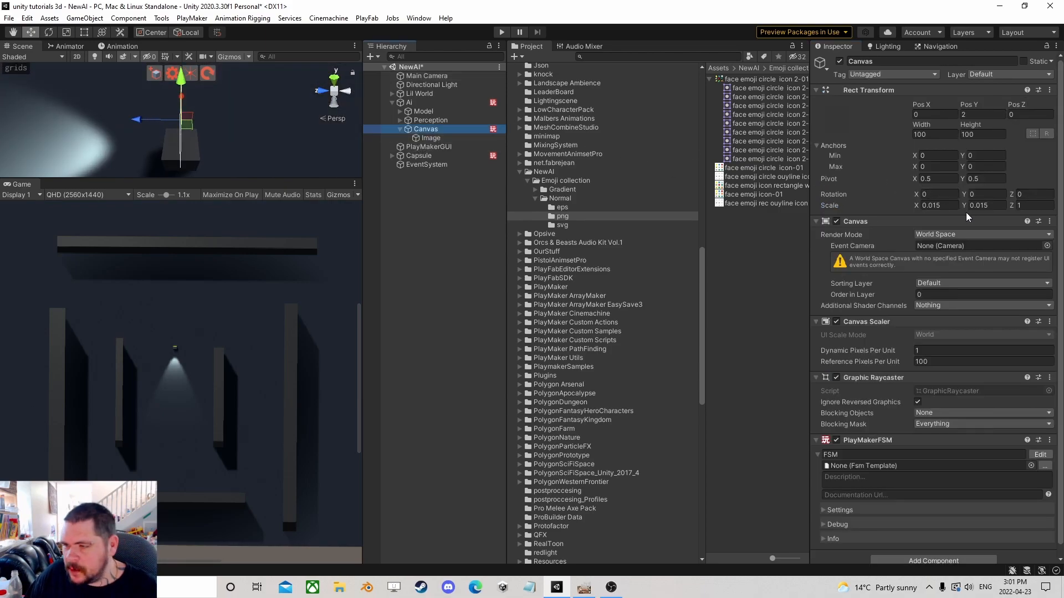
{"action": "left_click", "coordinate": [946, 205]}
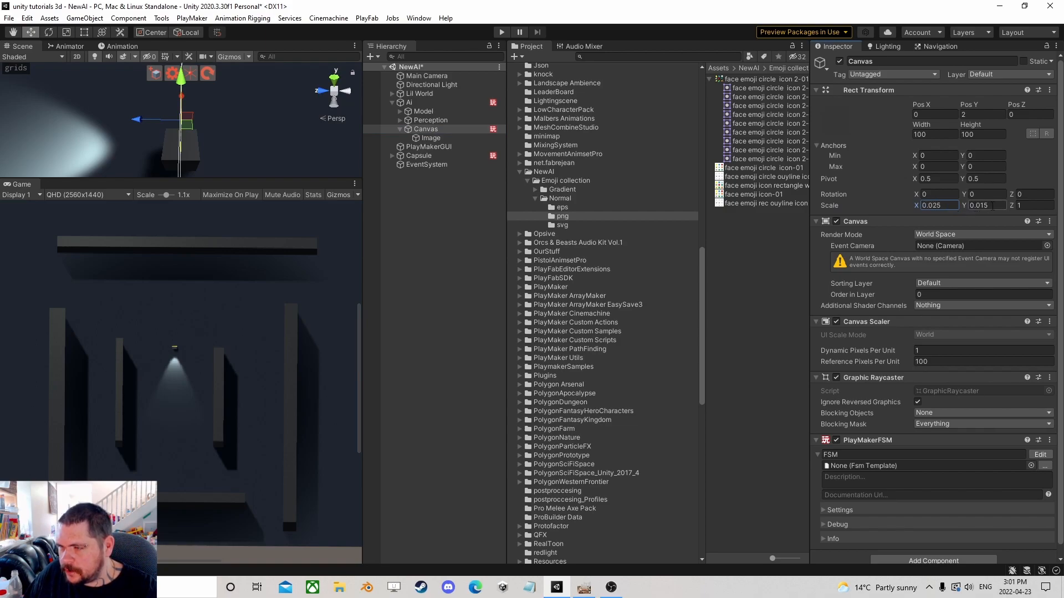
{"action": "type", "text": ".0"}
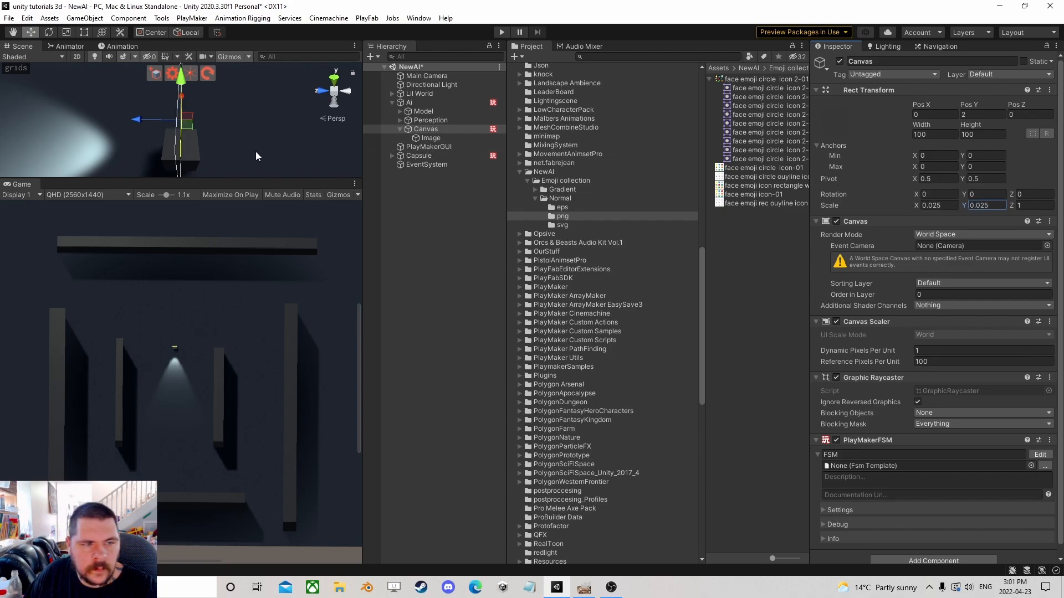
Set the Canvas's Pos Y to 3.
{"action": "right_click_drag", "start_coordinate": [141, 159], "coordinate": [259, 134]}
{"action": "key", "text": "a"}
{"action": "right_click_drag", "start_coordinate": [161, 133], "coordinate": [260, 145]}
{"action": "scroll", "coordinate": [259, 146], "scroll_direction": "down", "scroll_amount": 3}
{"action": "middle_click_drag", "start_coordinate": [323, 143], "coordinate": [324, 157]}
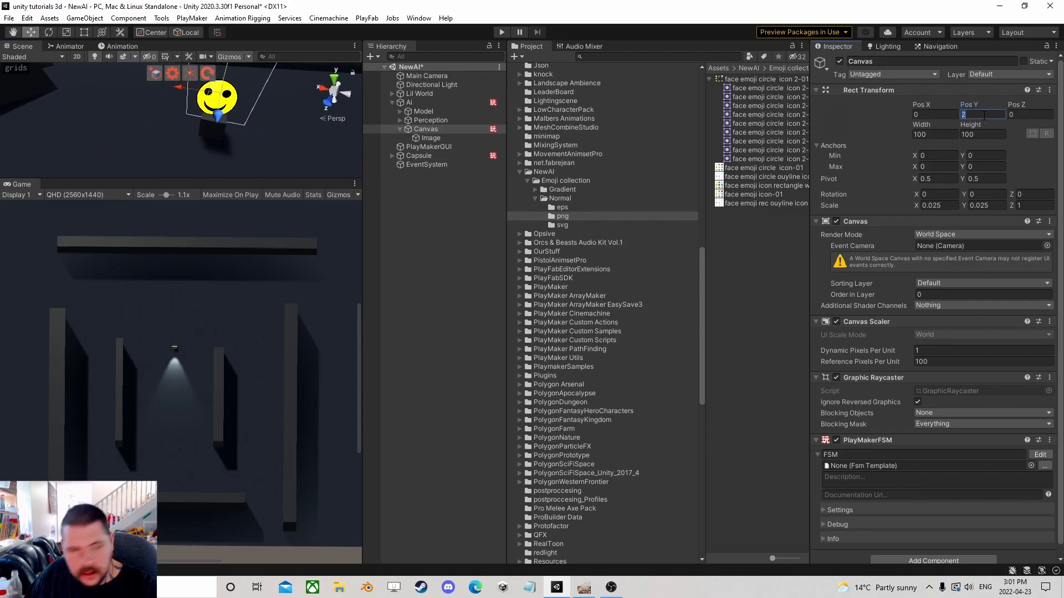
{"action": "type", "text": "3"}
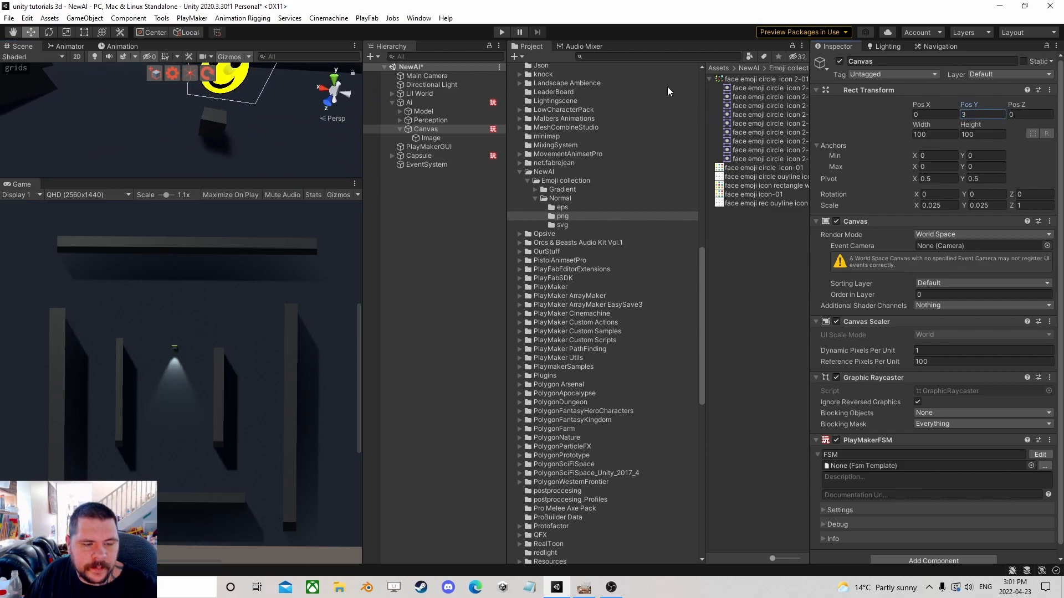
Rename the Image to Expression and deactivate it.
{"action": "left_click", "coordinate": [439, 138]}
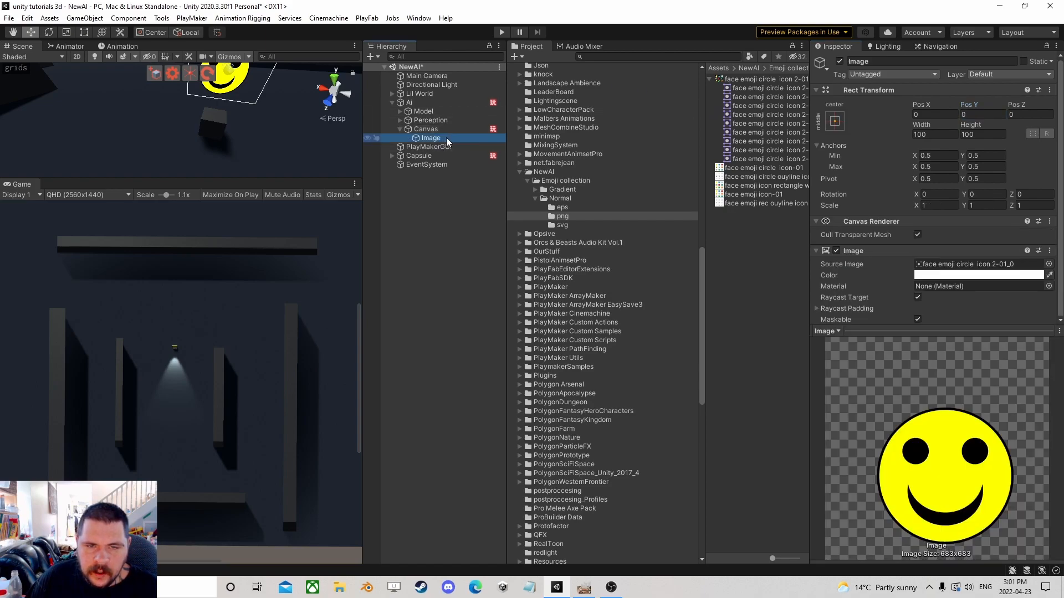
{"action": "left_click", "coordinate": [447, 138]}
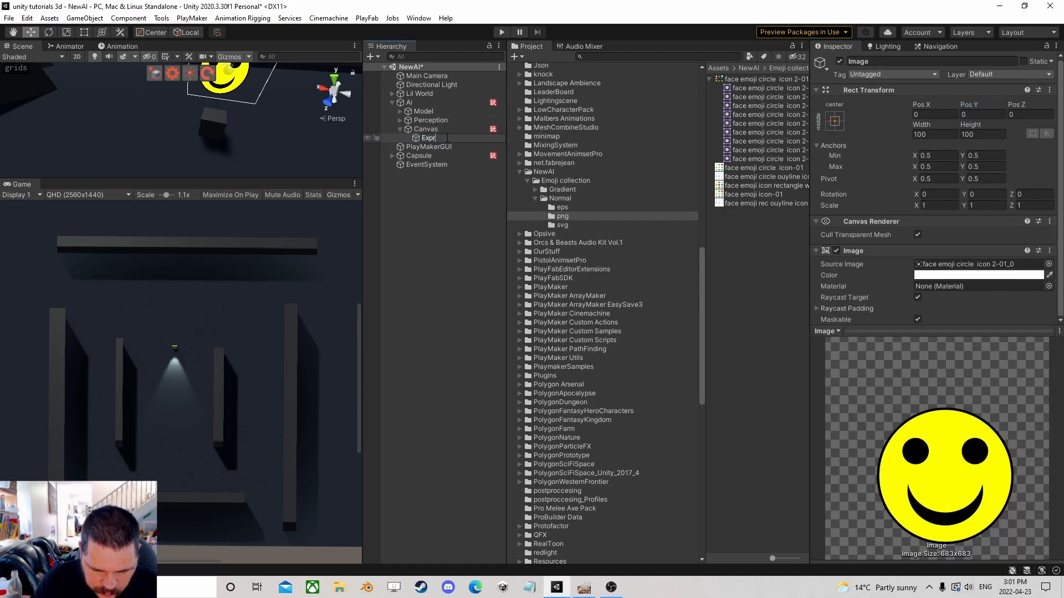
{"action": "key", "text": "Return"}
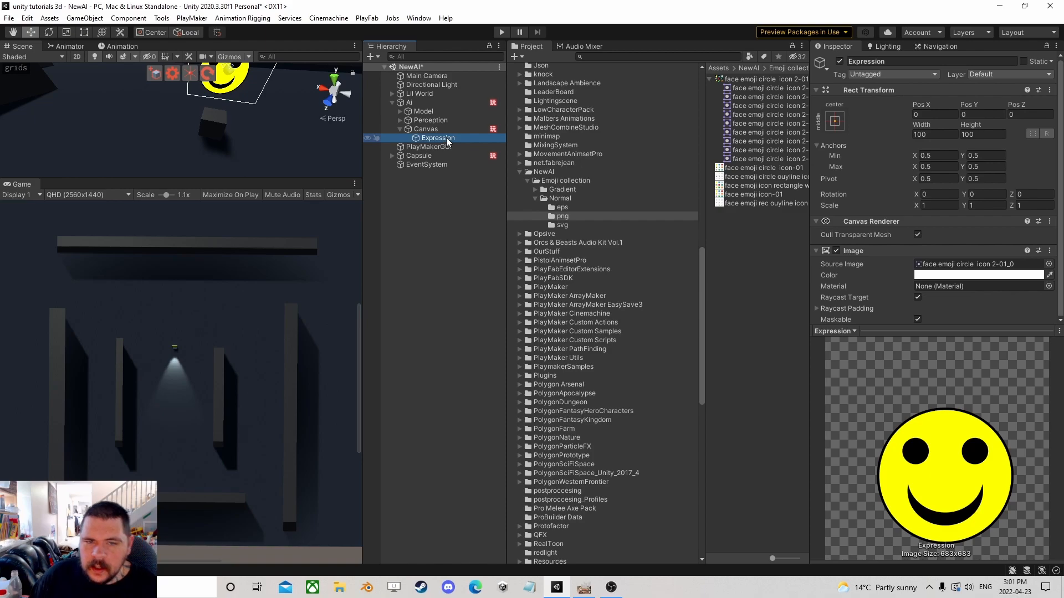
{"action": "left_click", "coordinate": [839, 61]}
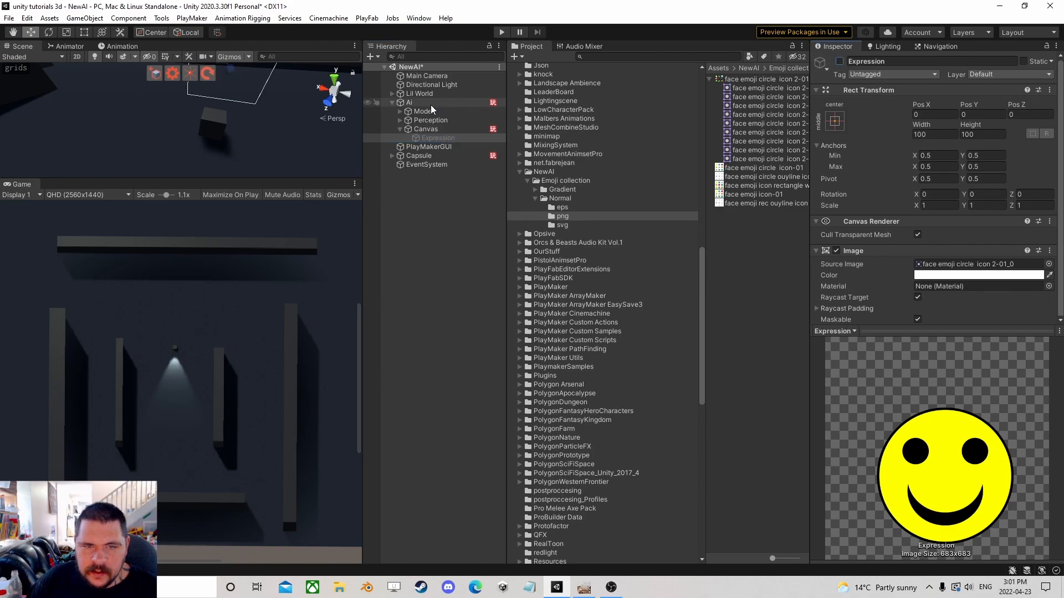
Open the Ai's Effects FSM for editing and add a second state.
{"action": "left_click", "coordinate": [431, 103]}
{"action": "scroll", "coordinate": [925, 321], "scroll_direction": "down", "scroll_amount": 10}
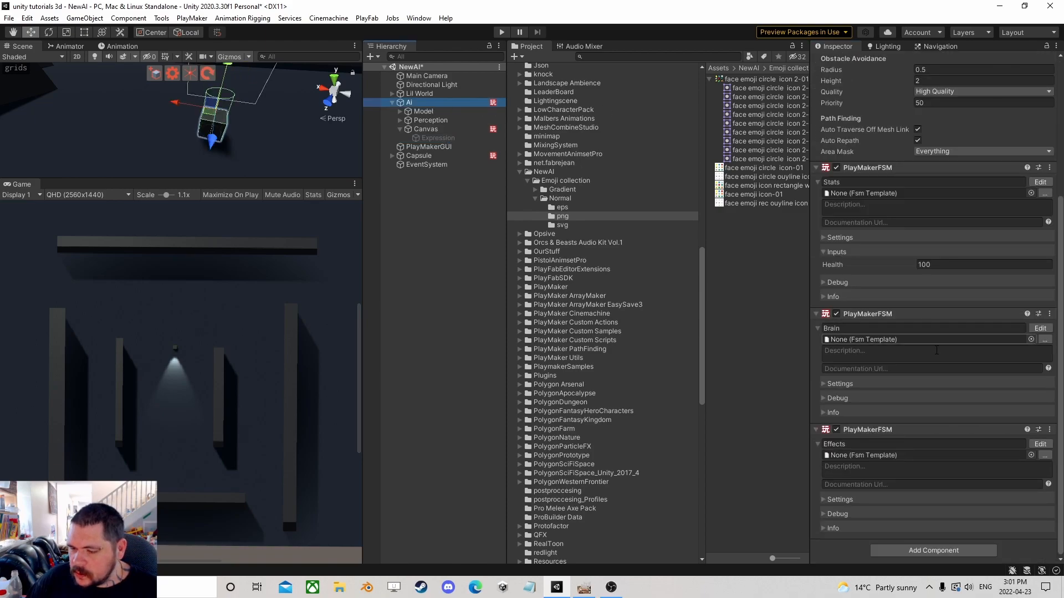
{"action": "left_click", "coordinate": [1040, 444]}
{"action": "right_click", "coordinate": [235, 281]}
{"action": "left_click", "coordinate": [292, 287]}
Add the events Happy, Alerted and Chase to the Effects FSM.
{"action": "left_click", "coordinate": [704, 178]}
{"action": "left_click", "coordinate": [611, 453]}
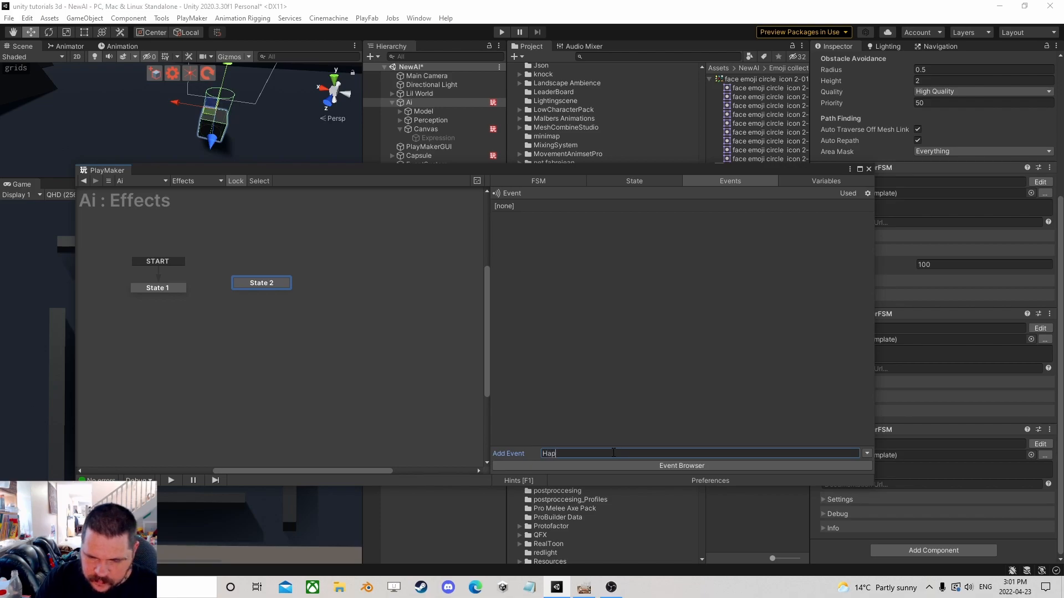
{"action": "key", "text": "Return"}
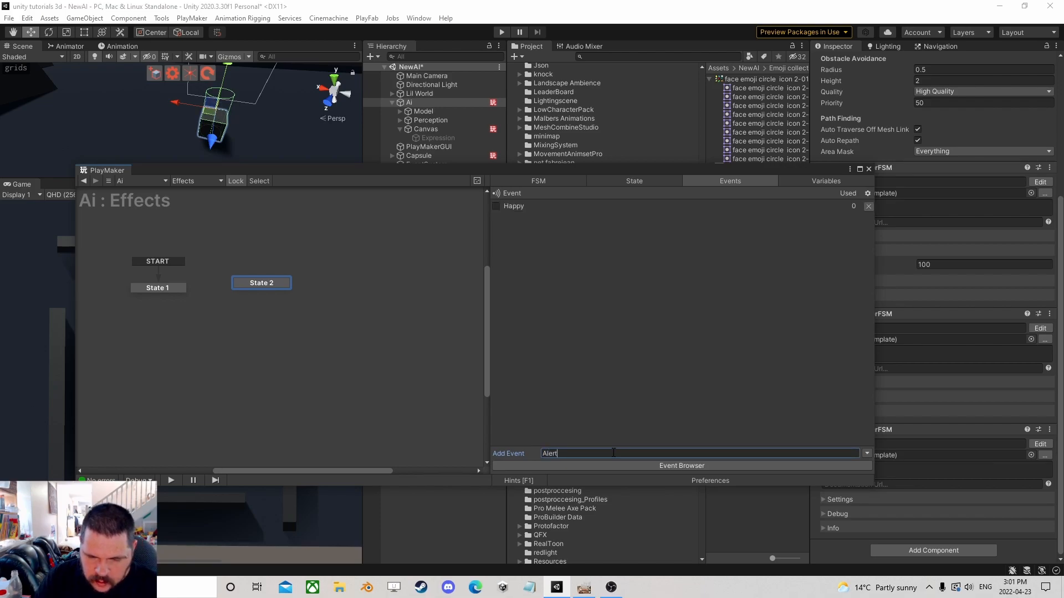
{"action": "key", "text": "Return"}
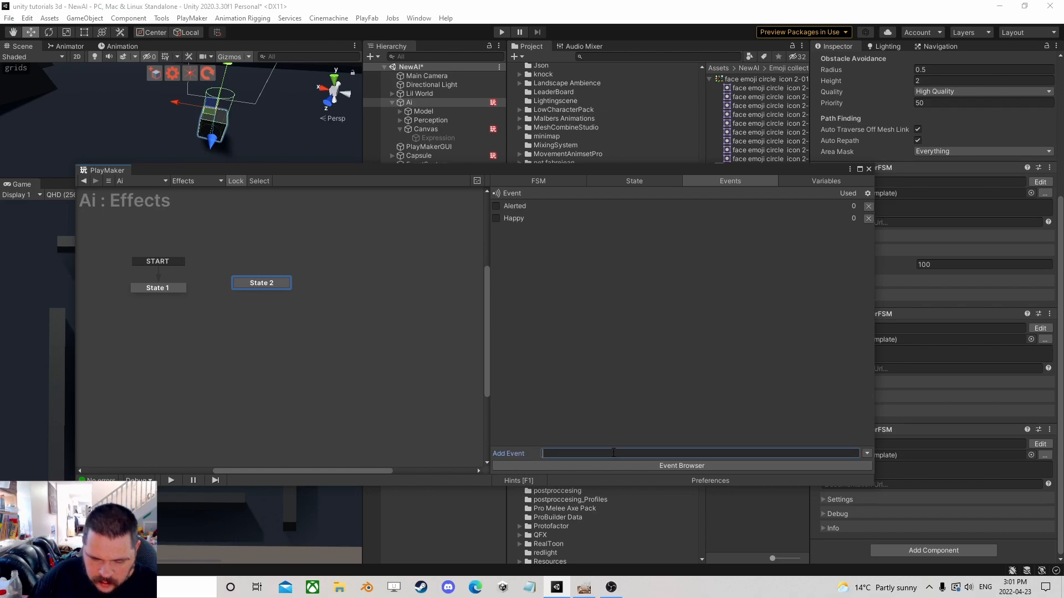
{"action": "key", "text": "Return"}
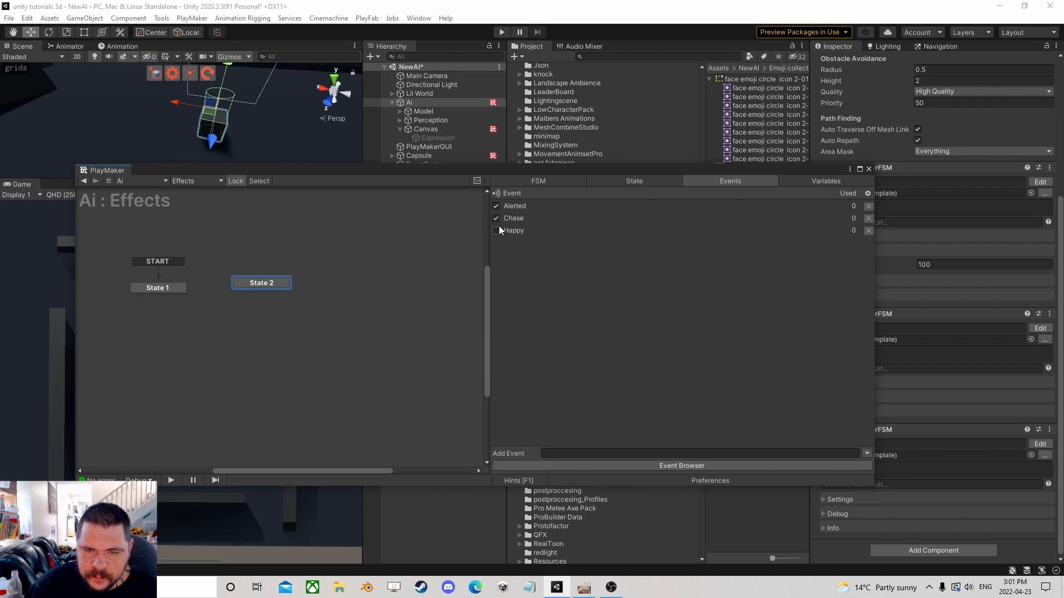
Add two more states, State 3 and State 4, to the Effects FSM.
{"action": "right_click", "coordinate": [314, 282]}
{"action": "left_click", "coordinate": [332, 292]}
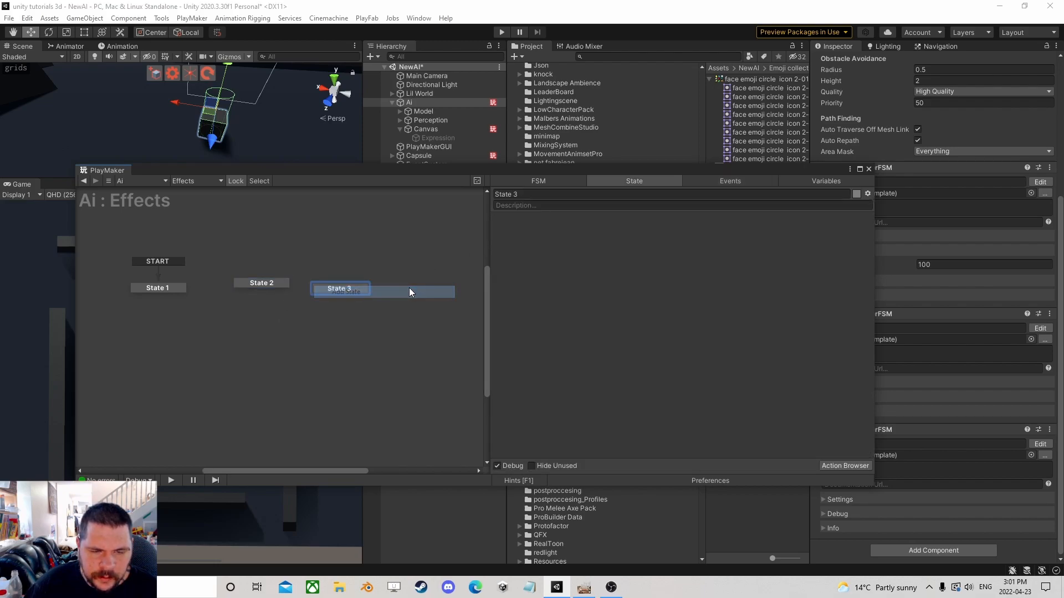
{"action": "right_click", "coordinate": [416, 287]}
{"action": "left_click", "coordinate": [445, 293]}
Add a Happy global transition to State 2 and an Alerted global transition to State 3.
{"action": "left_click", "coordinate": [261, 283]}
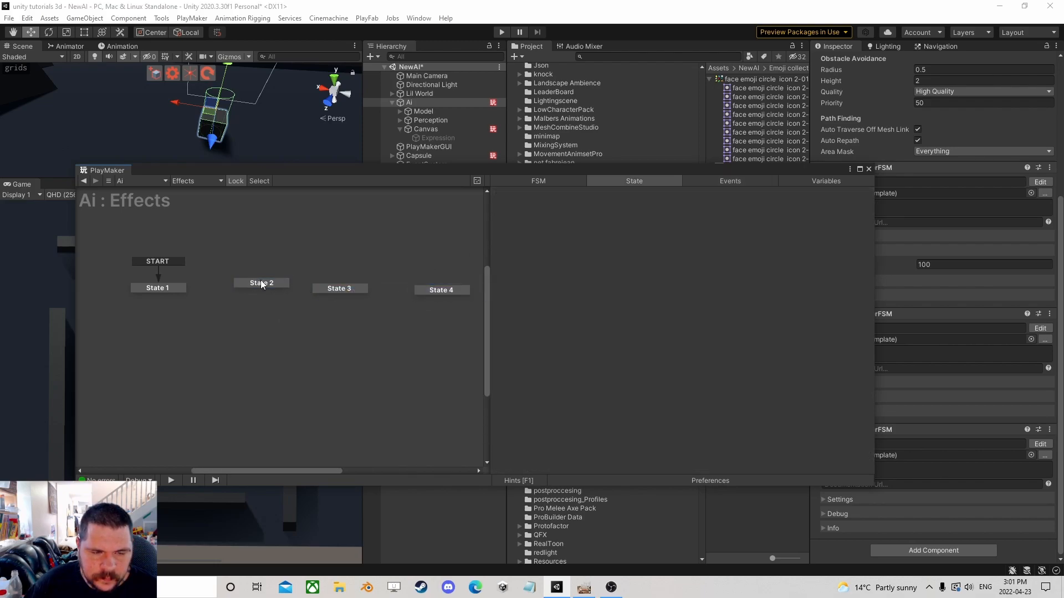
{"action": "right_click", "coordinate": [263, 289]}
{"action": "mouse_move", "coordinate": [299, 311]}
{"action": "left_click", "coordinate": [435, 316]}
{"action": "left_click", "coordinate": [338, 289]}
{"action": "right_click", "coordinate": [340, 291]}
{"action": "mouse_move", "coordinate": [402, 310]}
{"action": "left_click", "coordinate": [492, 308]}
Add a Chase global transition to State 4.
{"action": "left_click", "coordinate": [430, 291]}
{"action": "right_click", "coordinate": [431, 291]}
{"action": "mouse_move", "coordinate": [507, 309]}
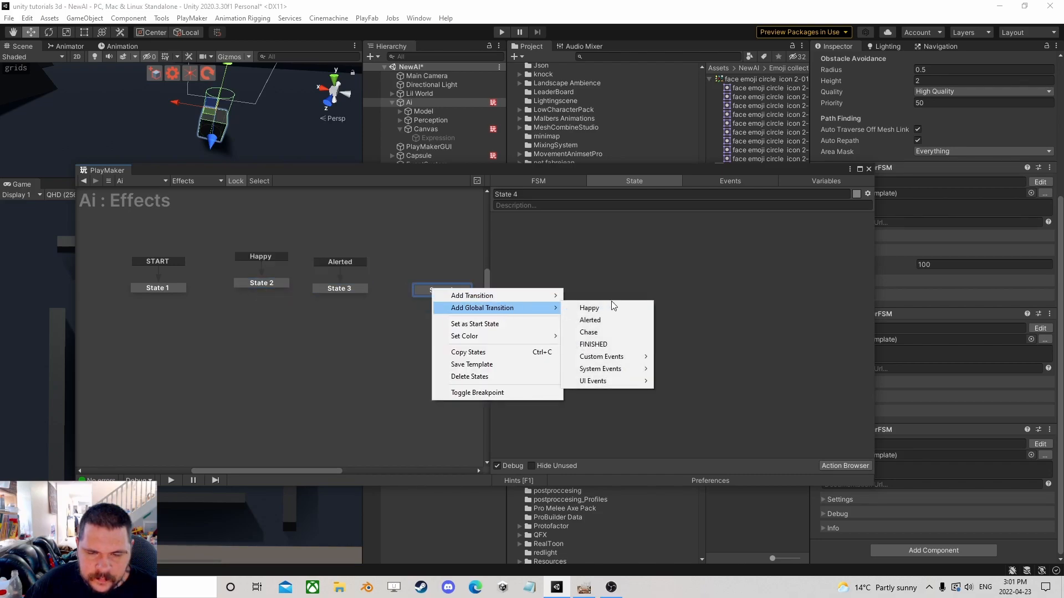
{"action": "left_click", "coordinate": [587, 330]}
Add an Activate Game Object action for the Expression object to State 2.
{"action": "left_click", "coordinate": [275, 281]}
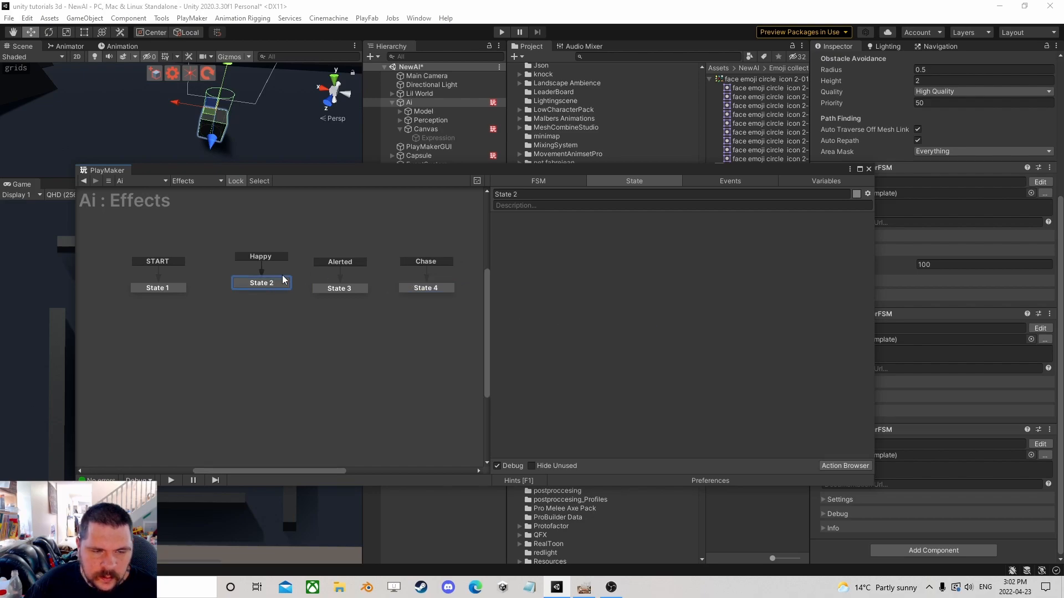
{"action": "left_click_drag", "start_coordinate": [440, 138], "coordinate": [537, 249]}
{"action": "mouse_move", "coordinate": [580, 273]}
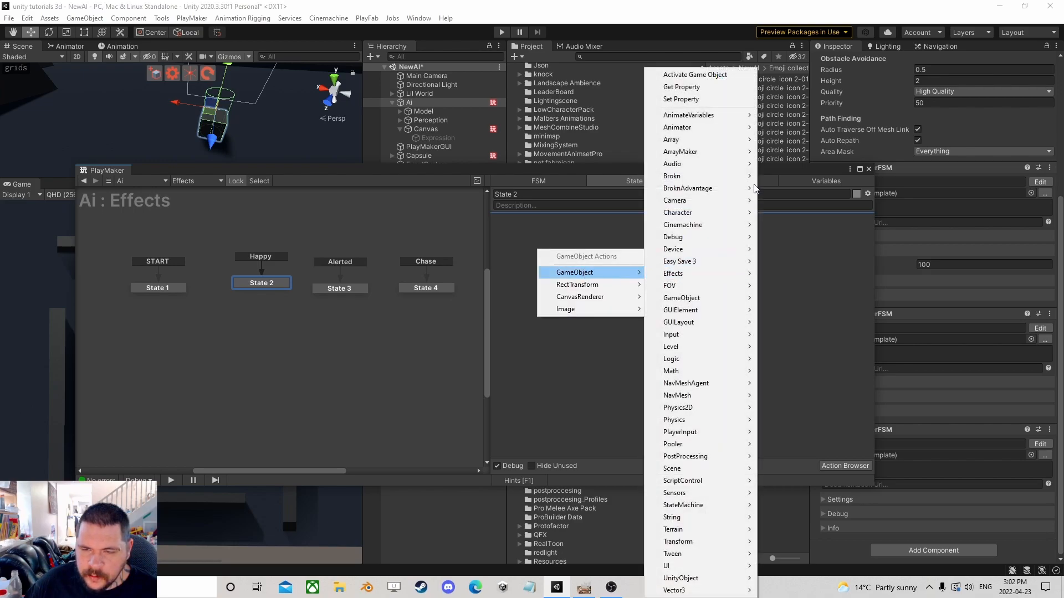
{"action": "left_click", "coordinate": [721, 75]}
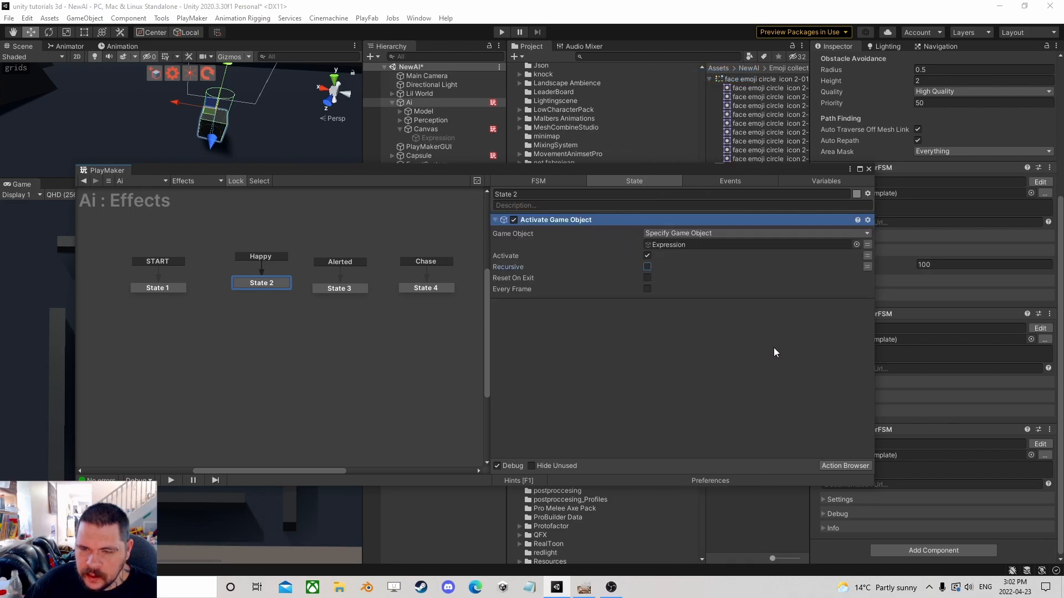
Add a UI Image Set Sprite action for Expression to State 2 and set its sprite to the yellow smiley emoji.
{"action": "left_click_drag", "start_coordinate": [554, 171], "coordinate": [523, 205]}
{"action": "left_click_drag", "start_coordinate": [429, 137], "coordinate": [552, 336]}
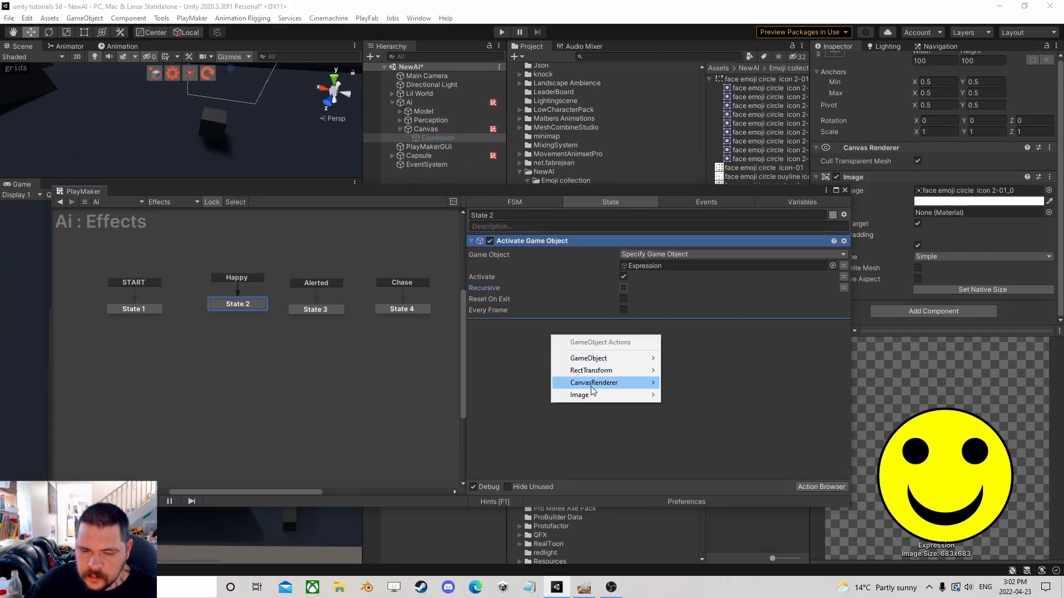
{"action": "mouse_move", "coordinate": [598, 394]}
{"action": "mouse_move", "coordinate": [739, 441]}
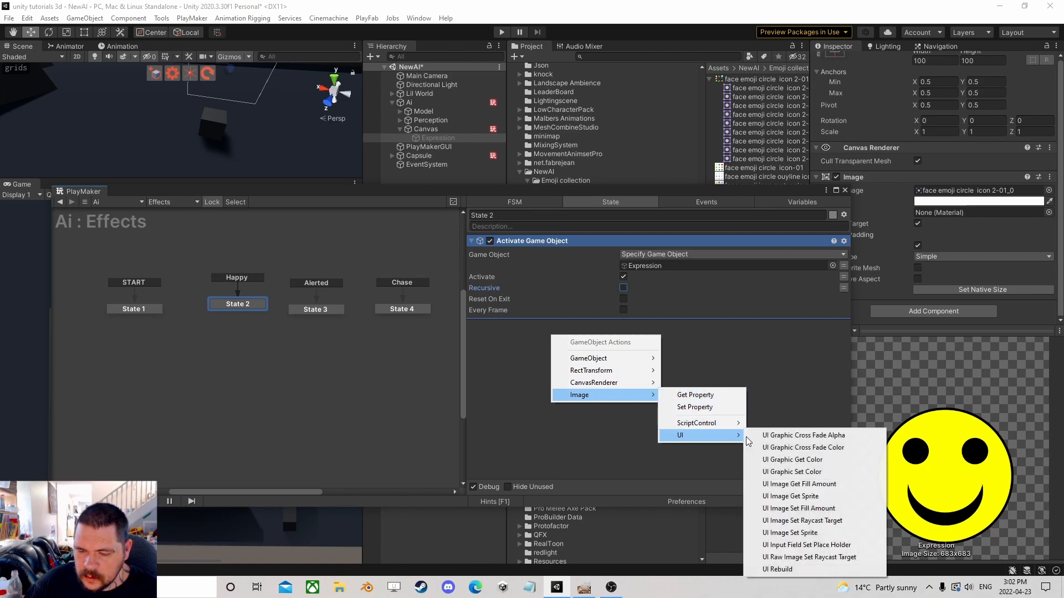
{"action": "left_click", "coordinate": [824, 533]}
{"action": "left_click_drag", "start_coordinate": [755, 92], "coordinate": [823, 374]}
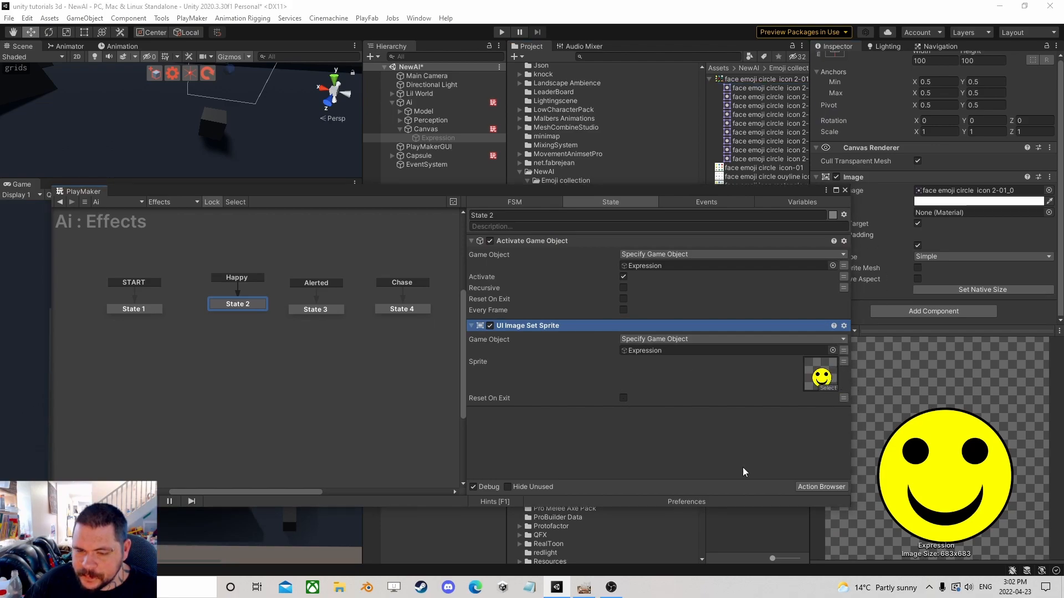
Add a Wait action to State 2 with a time of 2 and FINISHED as its finish event.
{"action": "left_click", "coordinate": [806, 484]}
{"action": "type", "text": "wai"}
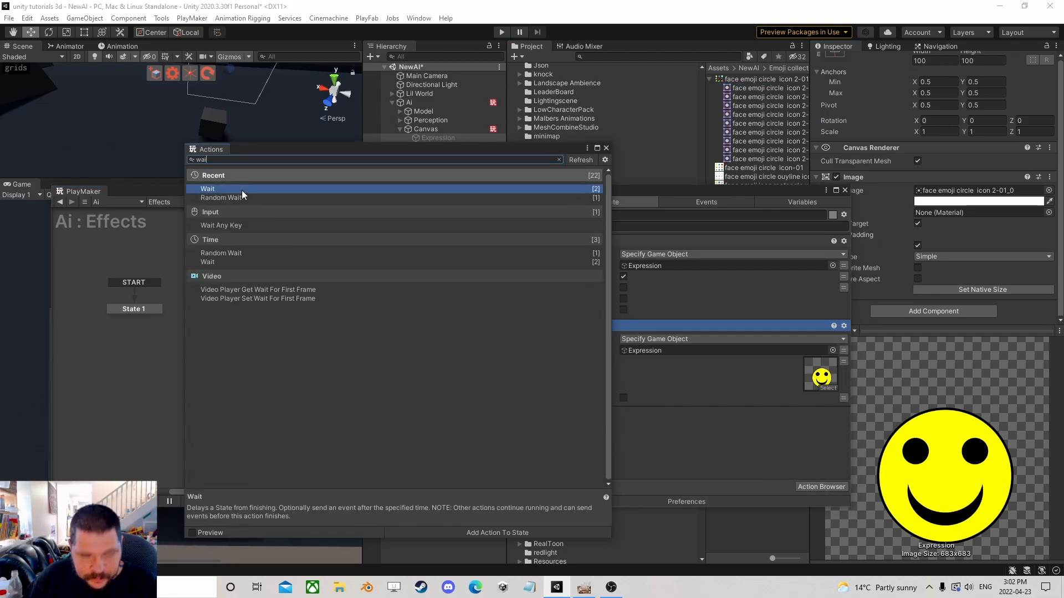
{"action": "double_click", "coordinate": [234, 188]}
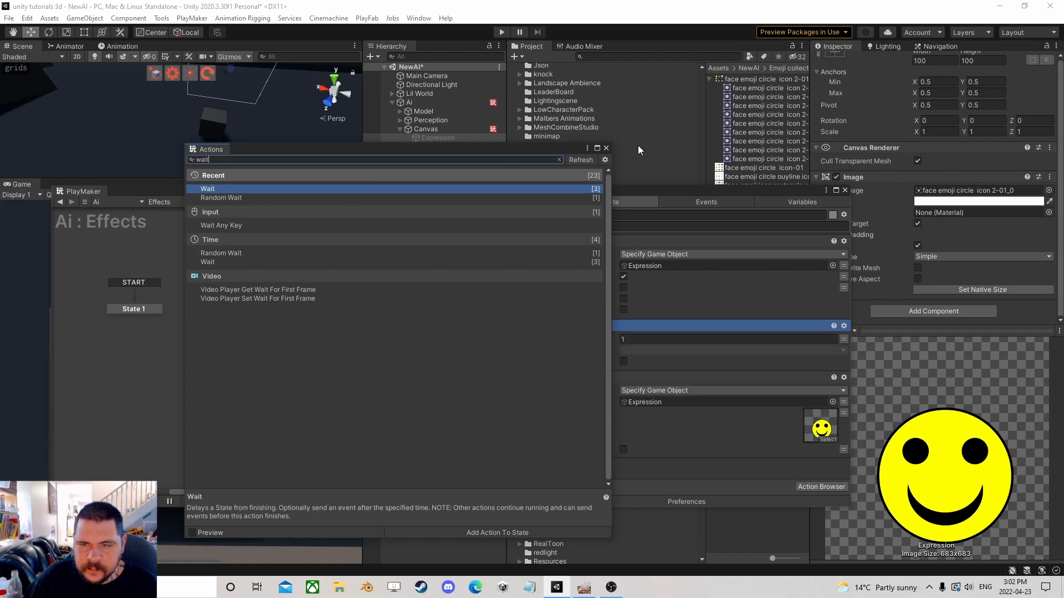
{"action": "left_click", "coordinate": [607, 149]}
{"action": "left_click", "coordinate": [655, 340]}
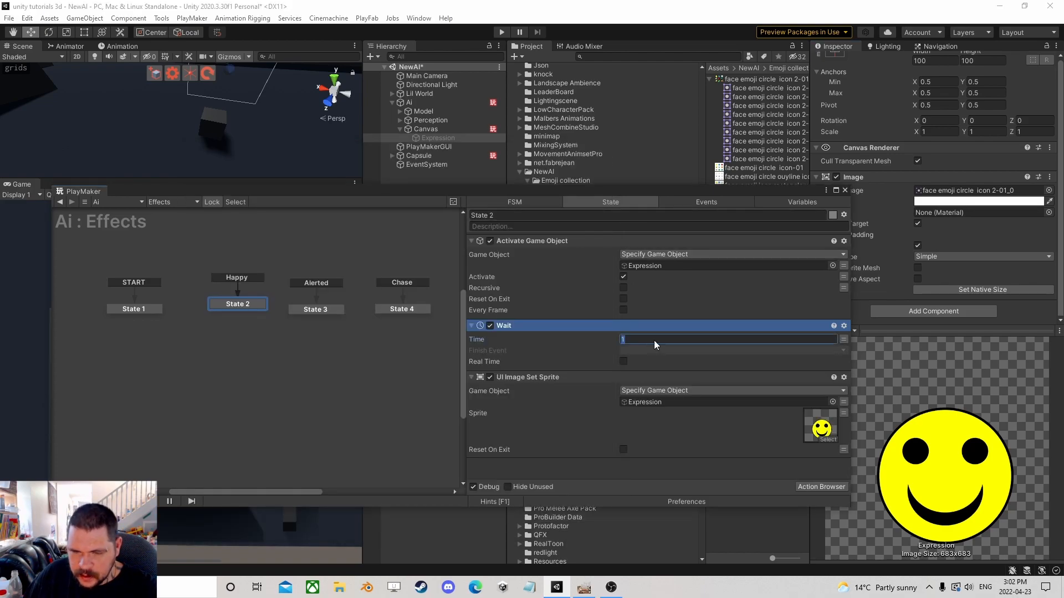
{"action": "left_click", "coordinate": [255, 308], "text": "ctrl"}
{"action": "left_click", "coordinate": [684, 350]}
{"action": "left_click", "coordinate": [646, 372]}
Link State 2's FINISHED transition to a new State 5 and paste the Activate Game Object action into it.
{"action": "left_click_drag", "start_coordinate": [254, 316], "coordinate": [227, 335]}
{"action": "left_click", "coordinate": [494, 243]}
{"action": "right_click", "coordinate": [519, 240]}
{"action": "left_click", "coordinate": [554, 316]}
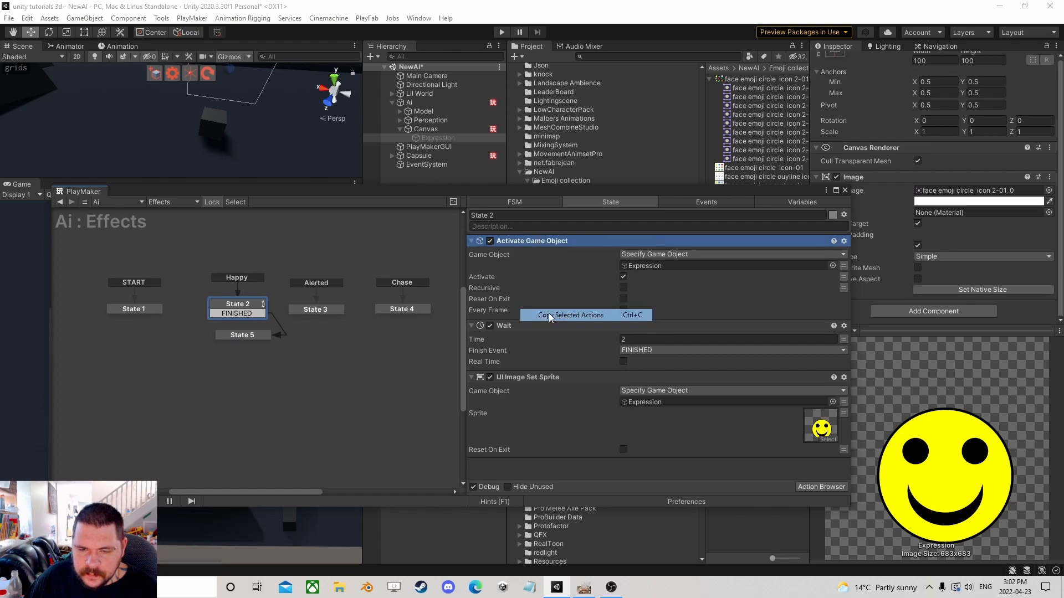
{"action": "left_click", "coordinate": [249, 335]}
{"action": "right_click", "coordinate": [594, 266]}
{"action": "left_click", "coordinate": [626, 374]}
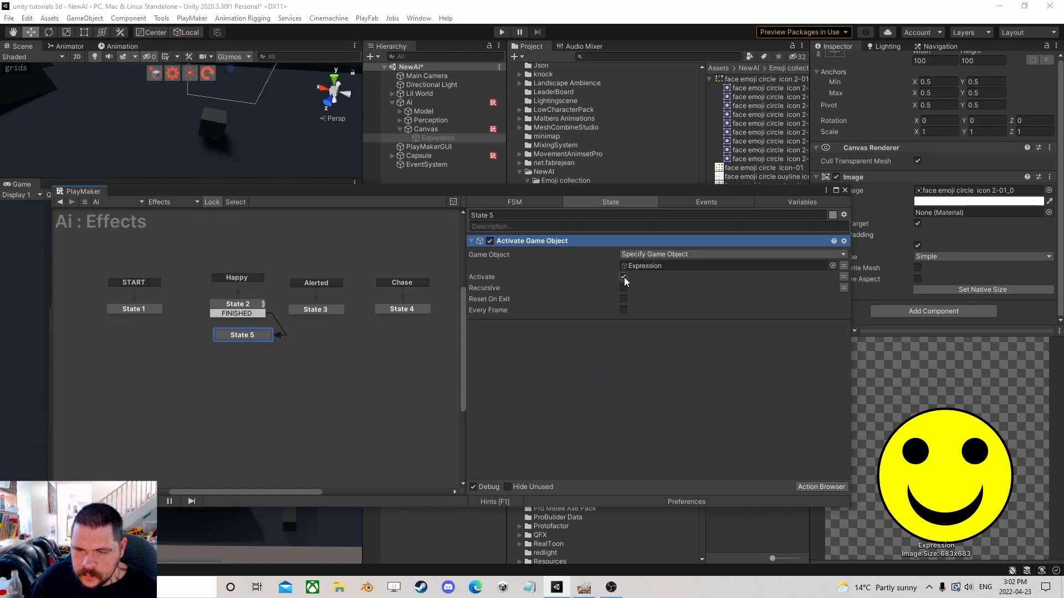
Copy State 2 together with State 5 and paste two duplicates of the pair into the graph.
{"action": "left_click", "coordinate": [248, 307]}
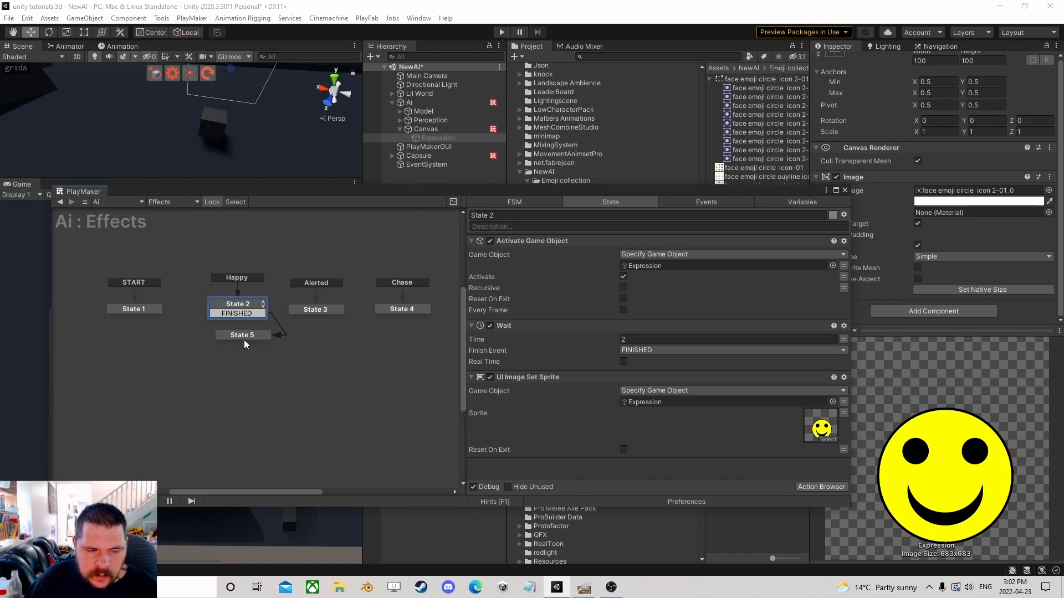
{"action": "left_click_drag", "start_coordinate": [432, 339], "coordinate": [285, 274]}
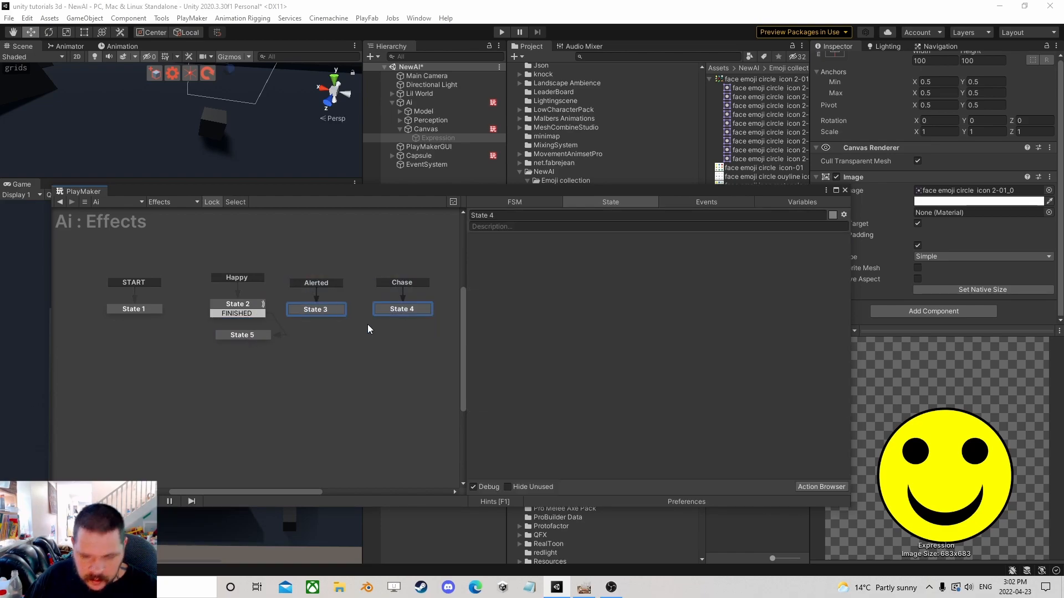
{"action": "left_click", "coordinate": [328, 321]}
{"action": "mouse_move", "coordinate": [304, 360]}
{"action": "left_mouse_down"}
{"action": "mouse_move", "coordinate": [193, 315]}
{"action": "mouse_move", "coordinate": [247, 301]}
{"action": "left_mouse_up"}
{"action": "right_click", "coordinate": [248, 304]}
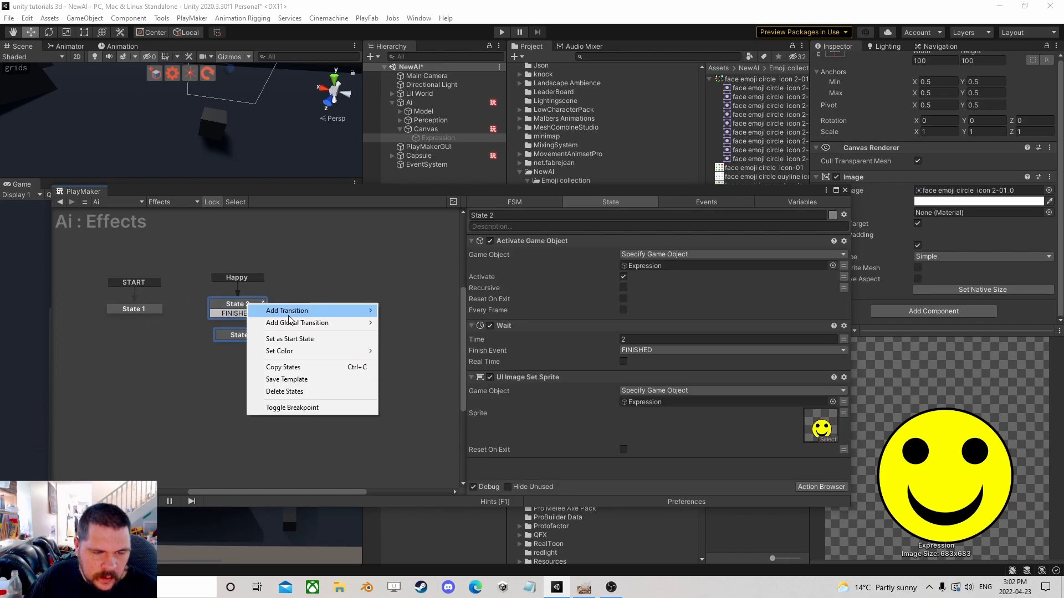
{"action": "left_click", "coordinate": [280, 366]}
{"action": "right_click", "coordinate": [296, 301]}
{"action": "left_click", "coordinate": [327, 314]}
{"action": "right_click", "coordinate": [373, 304]}
{"action": "left_click", "coordinate": [388, 315]}
Set the global transitions of the pasted copies to Alerted and Chase.
{"action": "left_click", "coordinate": [321, 300]}
{"action": "right_click", "coordinate": [327, 276]}
{"action": "mouse_move", "coordinate": [368, 298]}
{"action": "left_click", "coordinate": [506, 311]}
{"action": "right_click", "coordinate": [408, 278]}
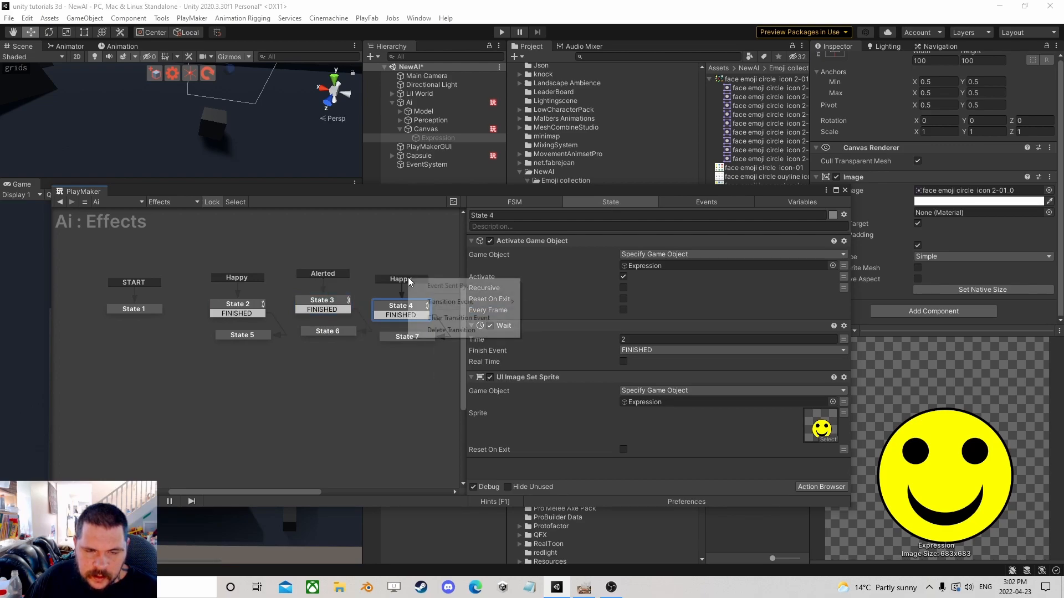
{"action": "mouse_move", "coordinate": [450, 301]}
{"action": "left_click", "coordinate": [545, 327]}
Set State 3's UI Image Set Sprite sprite to the shocked blue face emoji (face emoji circle icon 2-01_2).
{"action": "left_click", "coordinate": [322, 300]}
{"action": "left_click_drag", "start_coordinate": [717, 191], "coordinate": [511, 95]}
{"action": "left_click", "coordinate": [764, 78]}
{"action": "left_click", "coordinate": [762, 97]}
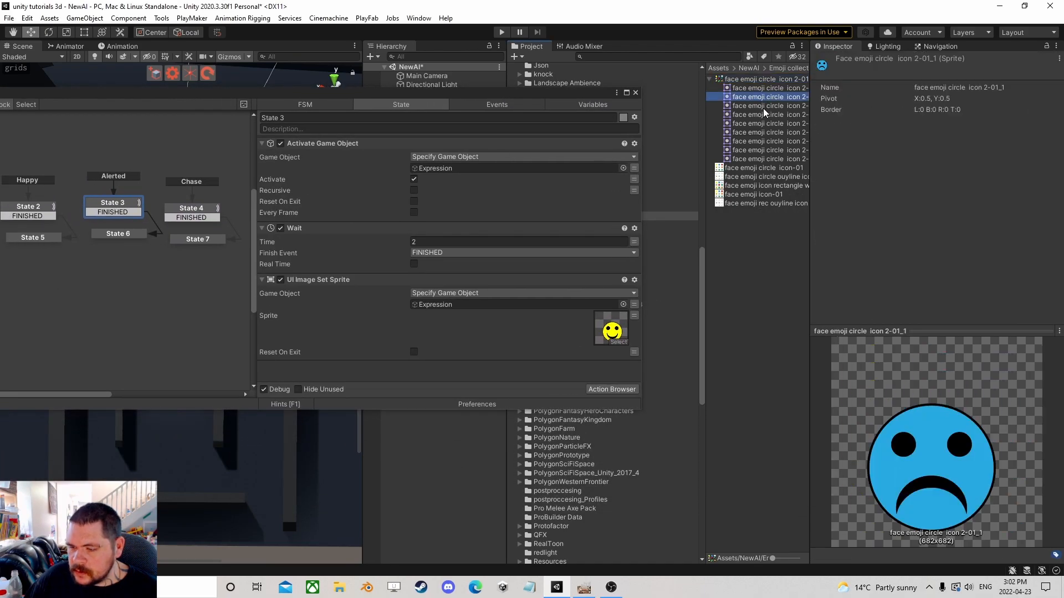
{"action": "left_click", "coordinate": [762, 107]}
{"action": "left_click", "coordinate": [756, 114]}
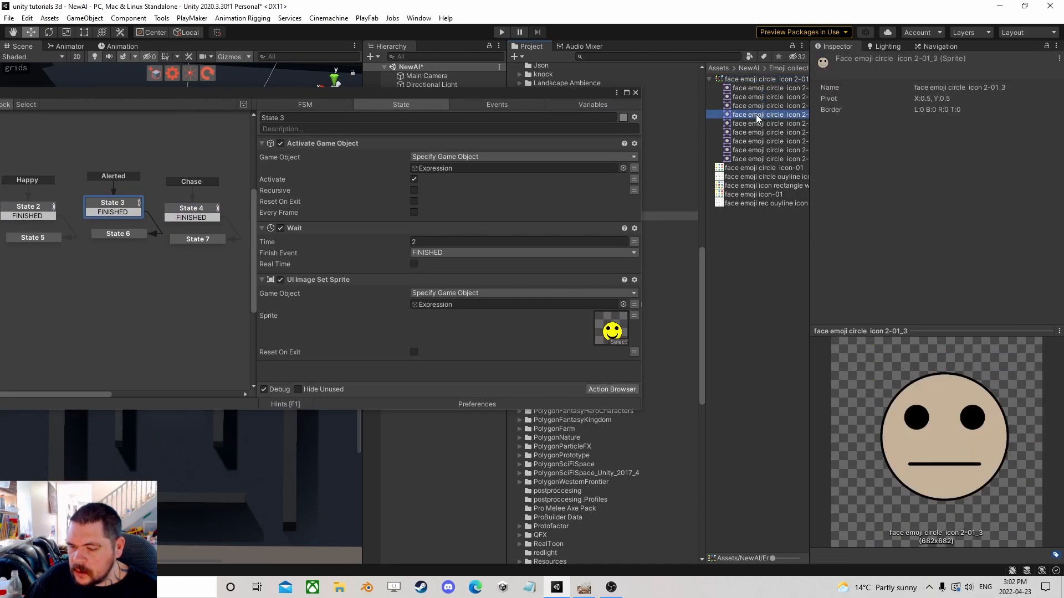
{"action": "left_click", "coordinate": [751, 125]}
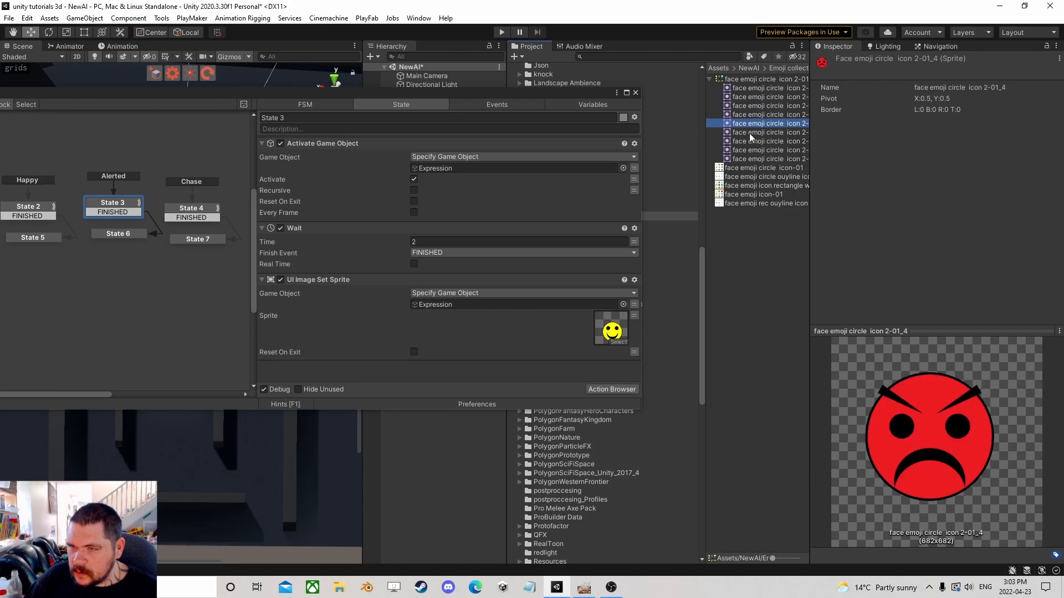
{"action": "left_click", "coordinate": [749, 132]}
{"action": "left_click", "coordinate": [762, 141]}
{"action": "left_click", "coordinate": [762, 148]}
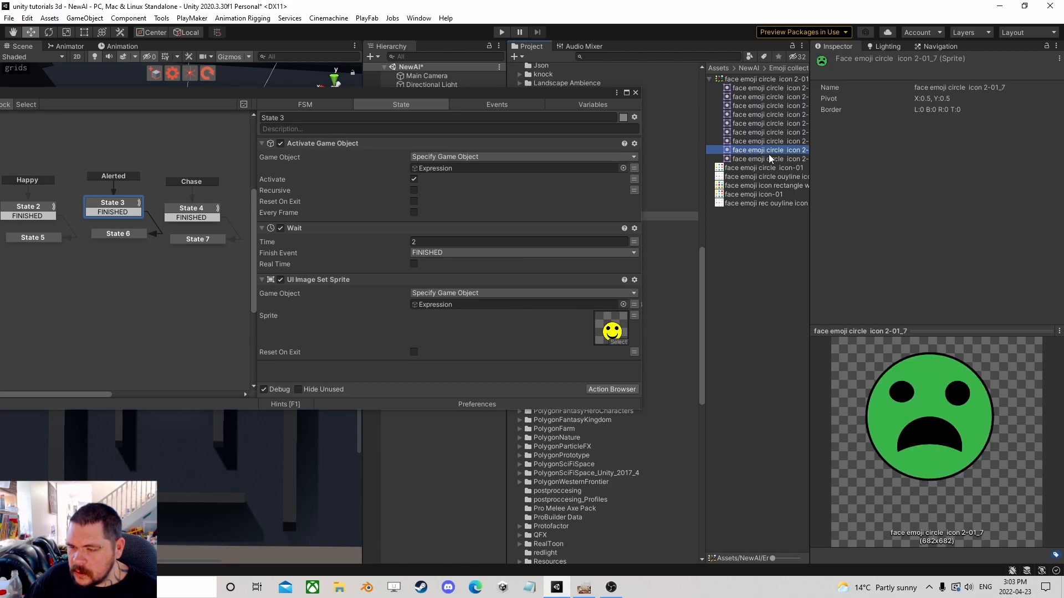
{"action": "left_click", "coordinate": [770, 157]}
{"action": "left_click", "coordinate": [775, 114]}
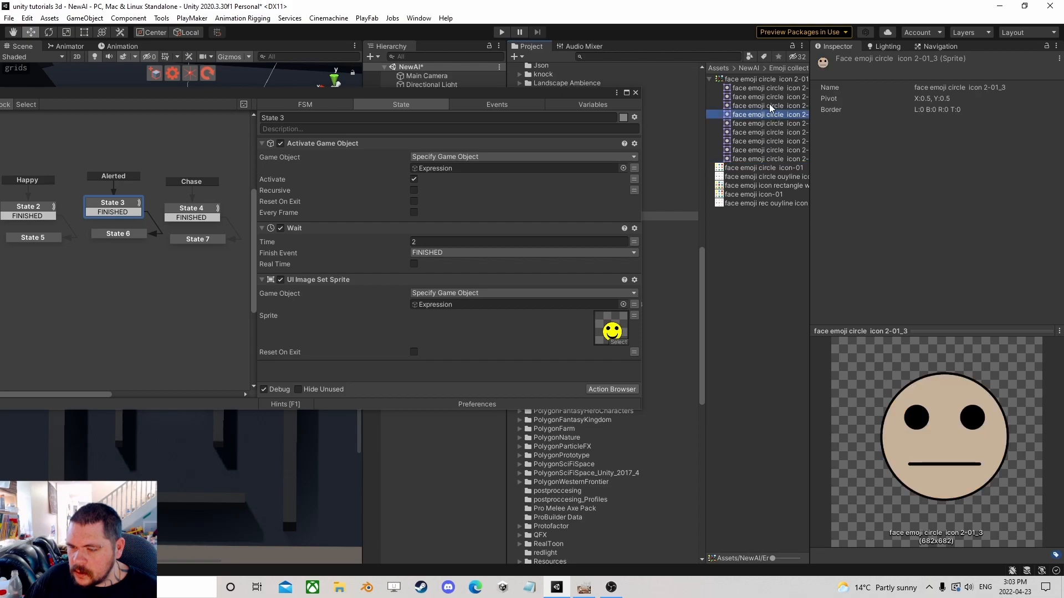
{"action": "left_click", "coordinate": [769, 105]}
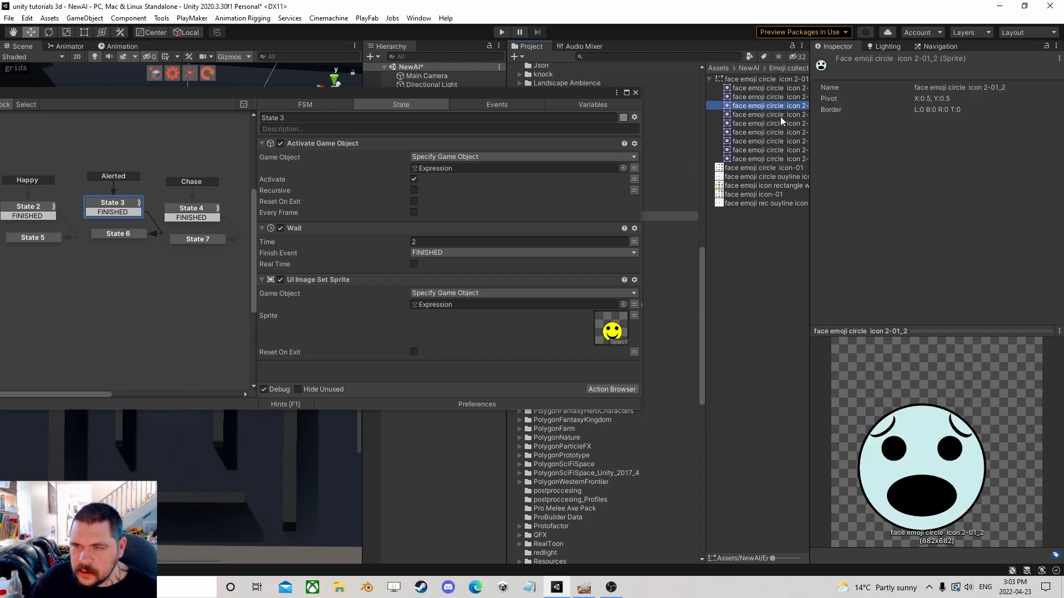
{"action": "left_click_drag", "start_coordinate": [716, 161], "coordinate": [615, 335]}
Set State 4's UI Image Set Sprite sprite to the angry red face emoji (face emoji circle icon 2-01_4).
{"action": "left_click", "coordinate": [201, 211]}
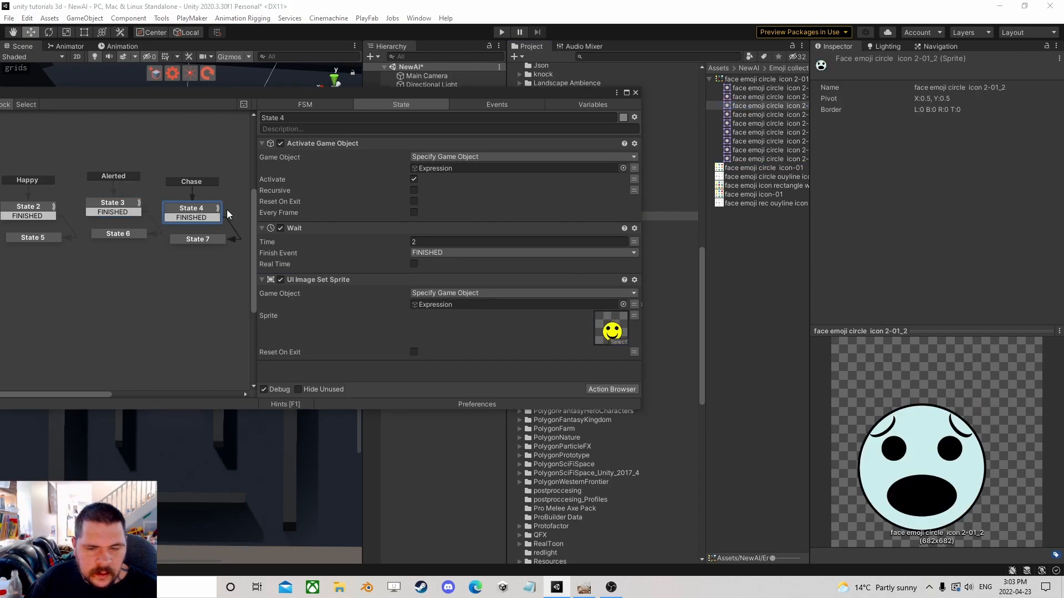
{"action": "left_click", "coordinate": [776, 114]}
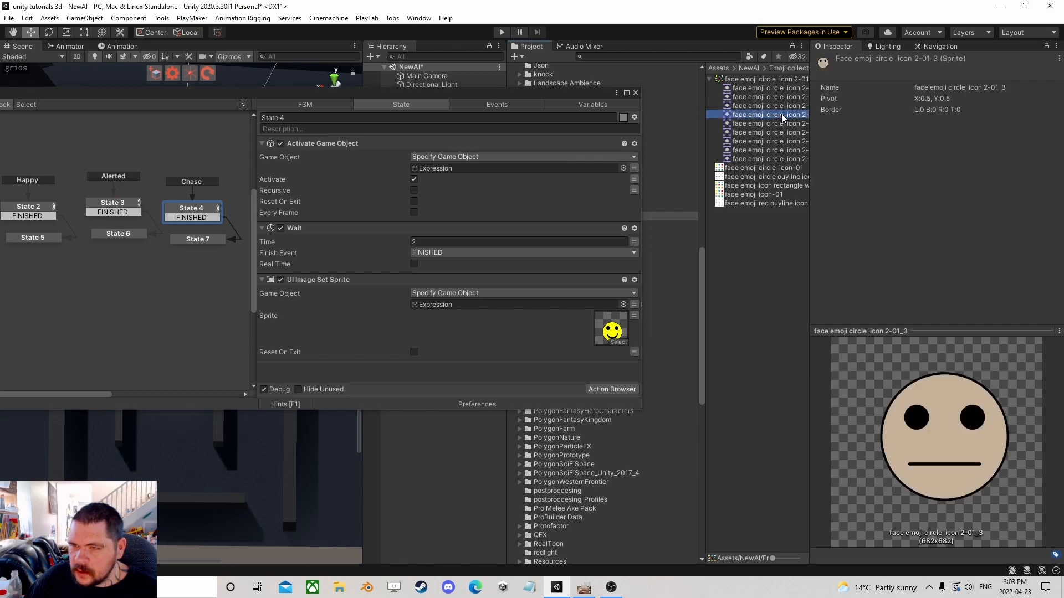
{"action": "left_click", "coordinate": [782, 97]}
{"action": "left_click", "coordinate": [779, 123]}
{"action": "left_click_drag", "start_coordinate": [780, 122], "coordinate": [617, 332]}
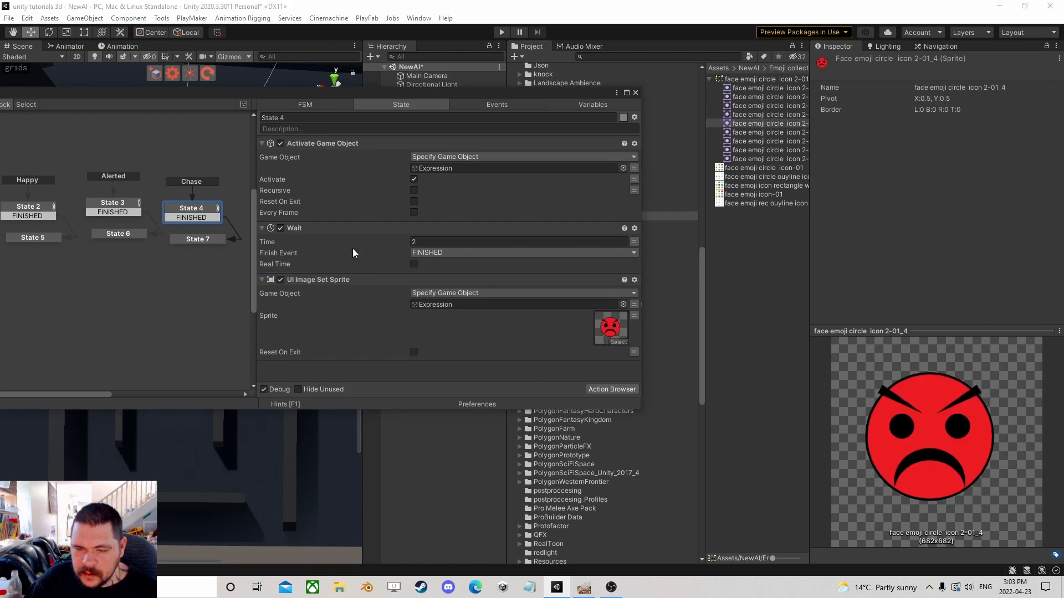
Review the actions of State 7 and State 6 and close the PlayMaker editor.
{"action": "left_click", "coordinate": [188, 241]}
{"action": "left_click", "coordinate": [132, 235]}
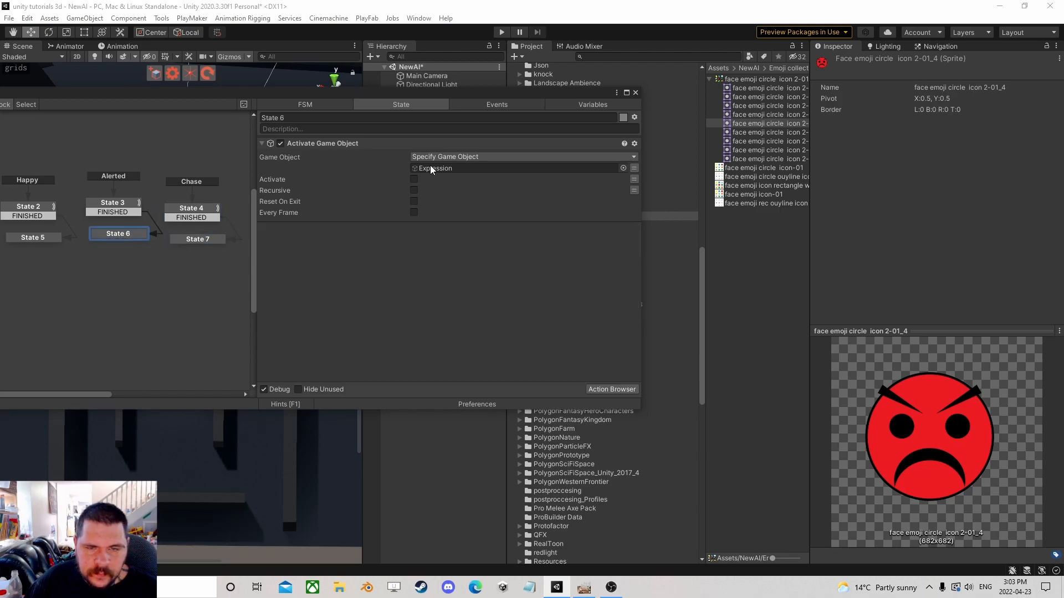
{"action": "left_click", "coordinate": [636, 92]}
{"action": "left_click", "coordinate": [409, 102]}
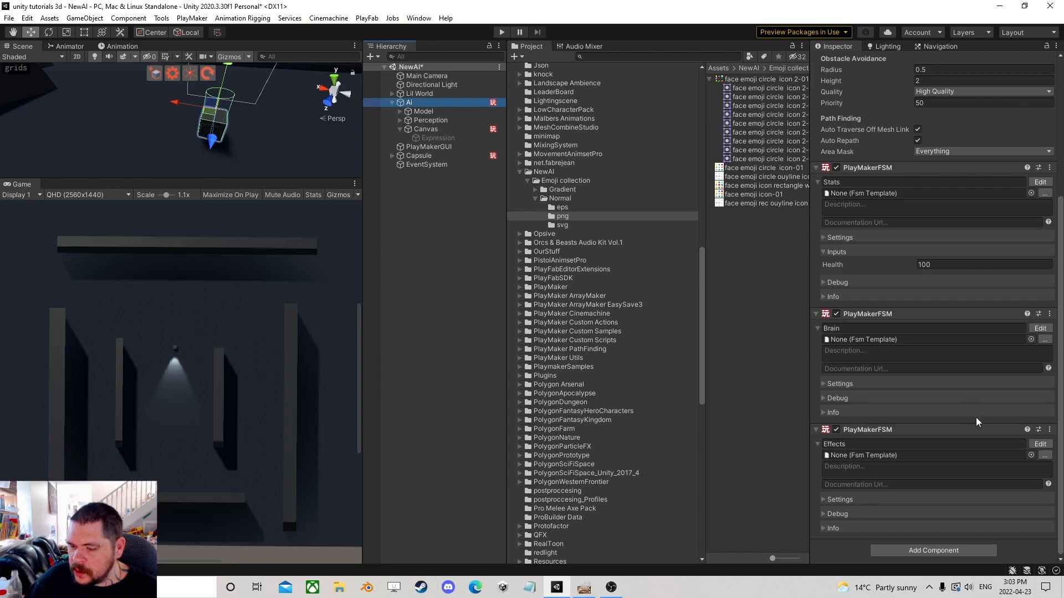
Open the Ai's Brain FSM and add a Send Event action to Idlestate.
{"action": "left_click", "coordinate": [1040, 328]}
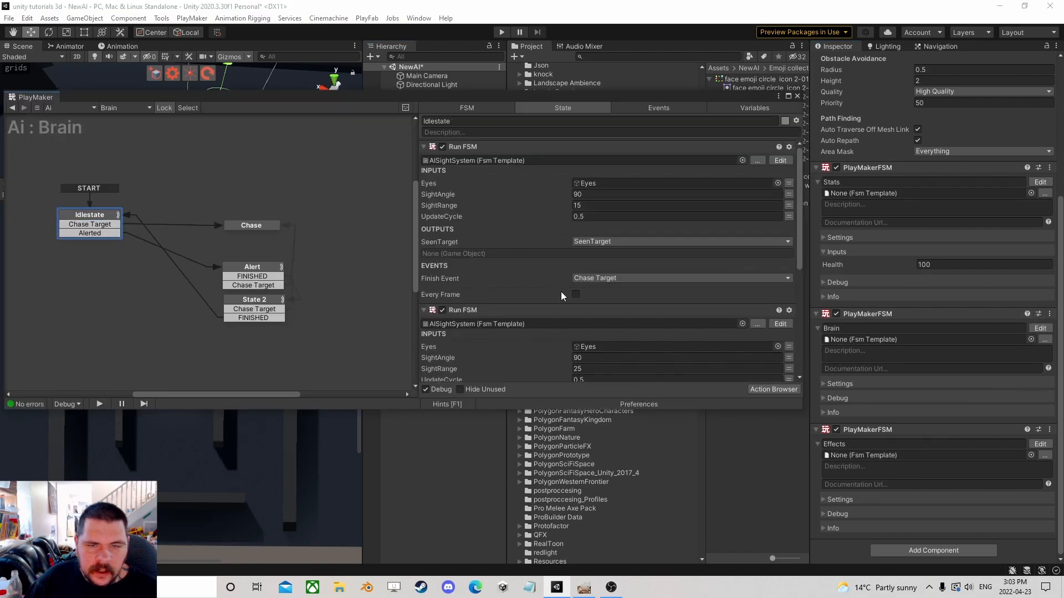
{"action": "scroll", "coordinate": [543, 279], "scroll_direction": "down", "scroll_amount": 3}
{"action": "left_click", "coordinate": [764, 389]}
{"action": "type", "text": "send eve"}
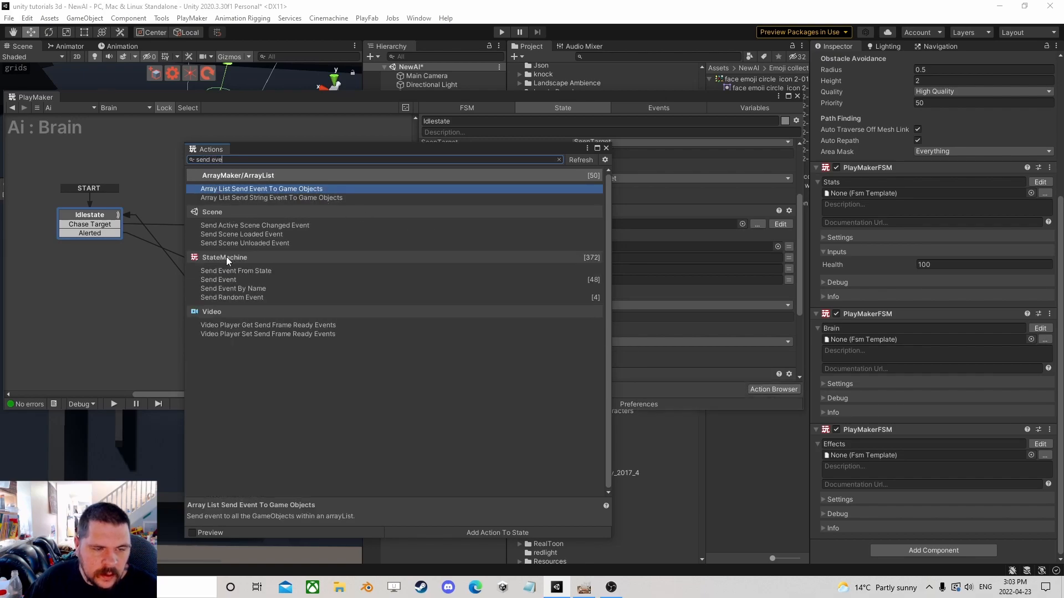
{"action": "double_click", "coordinate": [222, 279]}
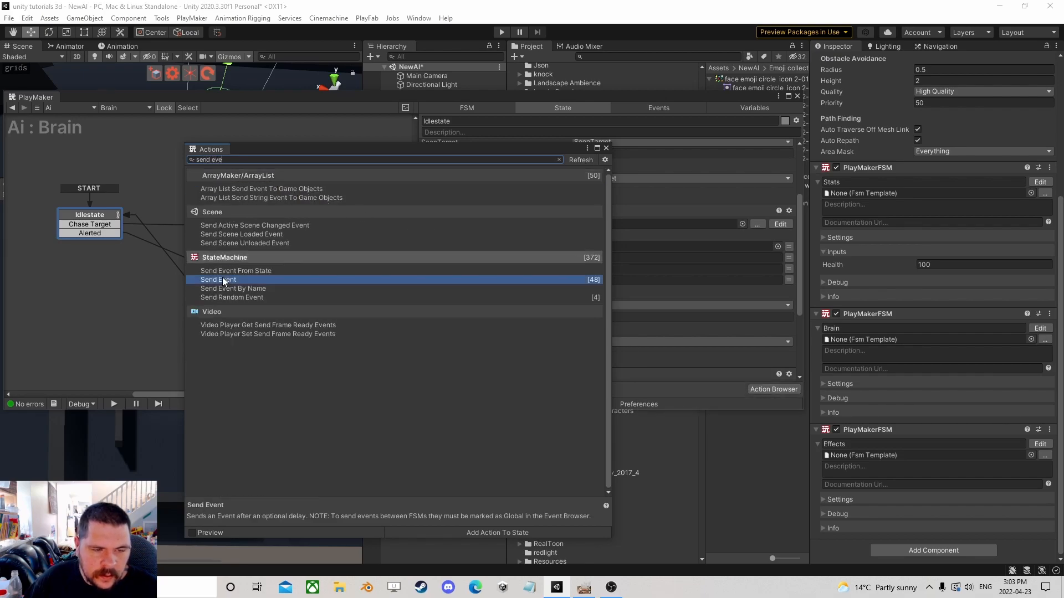
{"action": "left_click", "coordinate": [605, 148]}
Set the Send Event to target the Game Object FSM named Effects and send the Happy event.
{"action": "left_click", "coordinate": [590, 327]}
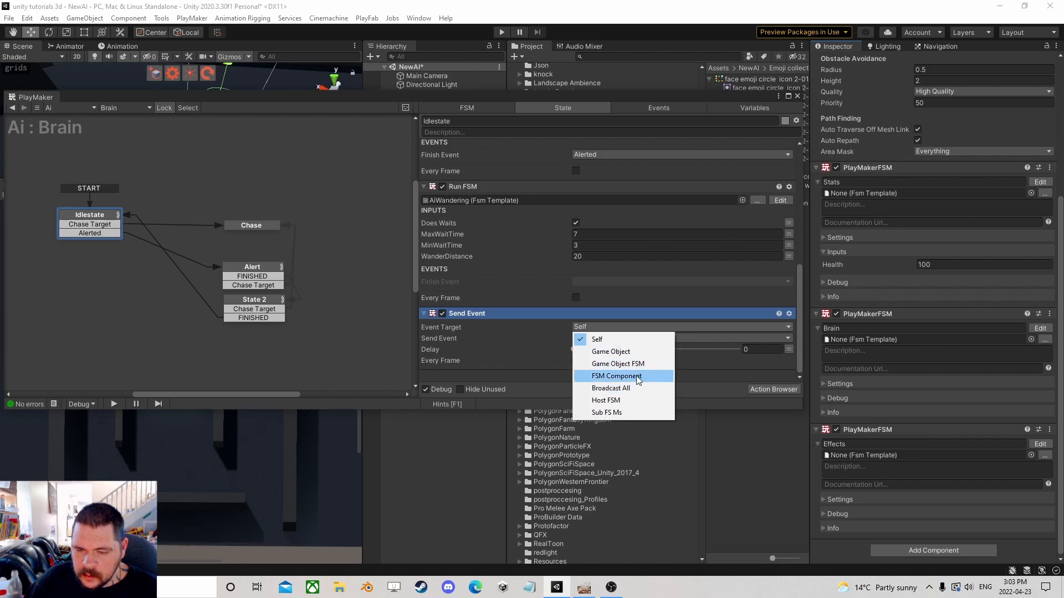
{"action": "left_click", "coordinate": [618, 363]}
{"action": "left_click", "coordinate": [778, 349]}
{"action": "left_click", "coordinate": [798, 379]}
{"action": "left_click", "coordinate": [640, 359]}
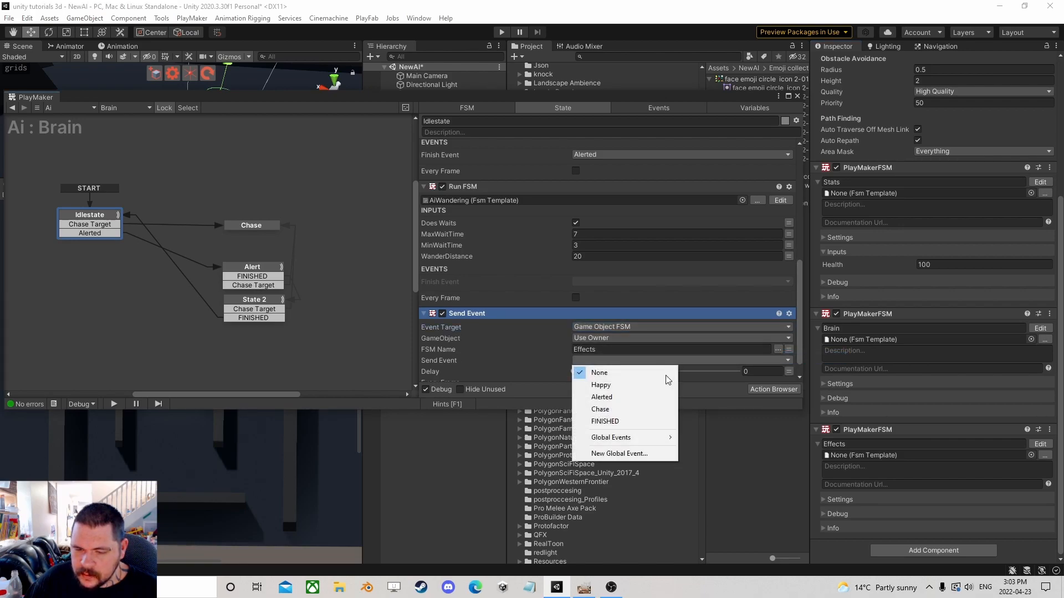
{"action": "left_click", "coordinate": [637, 385]}
Move the Send Event action to the top of Idlestate and copy it.
{"action": "right_click", "coordinate": [475, 314]}
{"action": "left_click", "coordinate": [518, 418]}
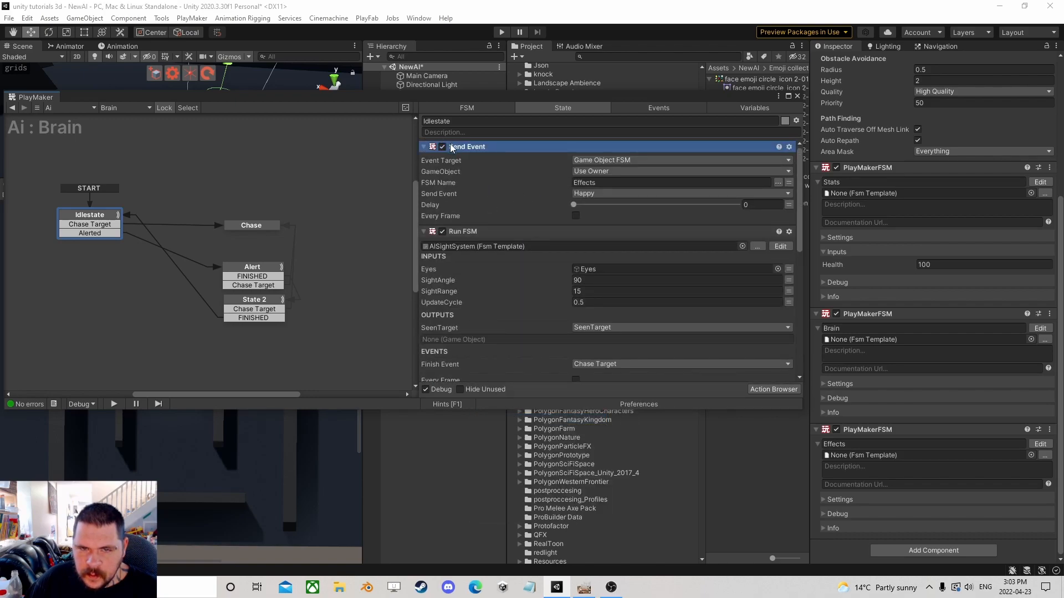
{"action": "right_click", "coordinate": [457, 147]}
{"action": "left_click", "coordinate": [497, 223]}
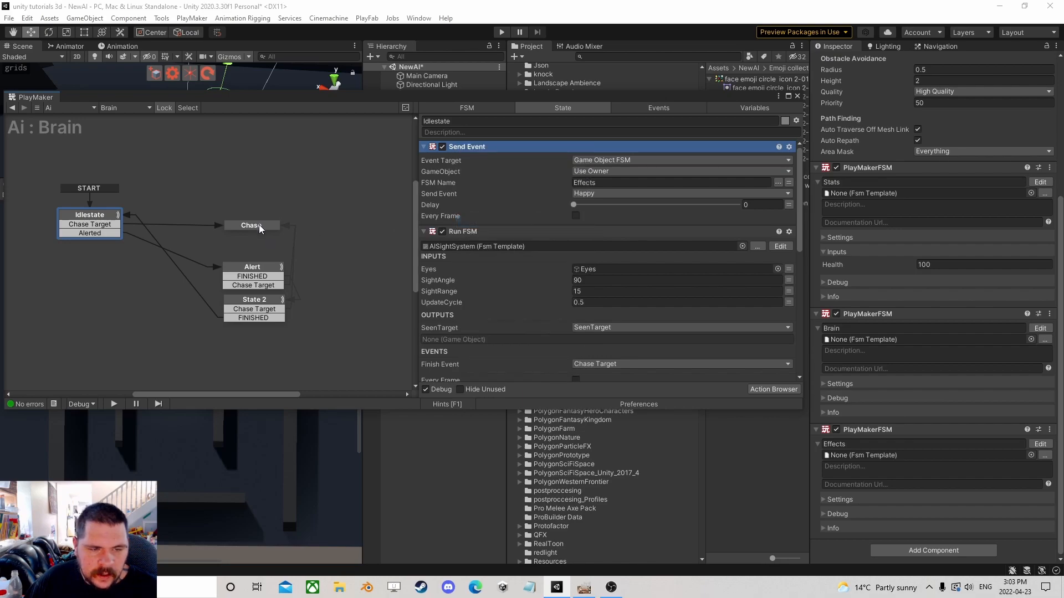
Paste the copied Send Event action at the top of the Chase state.
{"action": "left_click", "coordinate": [259, 224]}
{"action": "right_click", "coordinate": [521, 151]}
{"action": "left_click", "coordinate": [568, 235]}
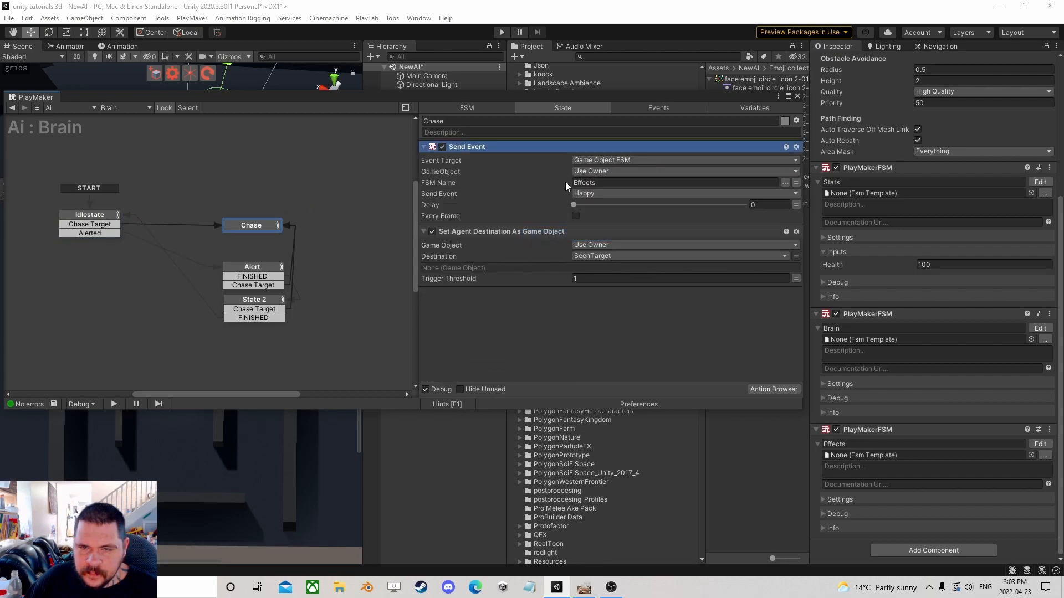
Set the pasted Send Event in the Chase state to send the Chase event.
{"action": "left_click", "coordinate": [596, 194]}
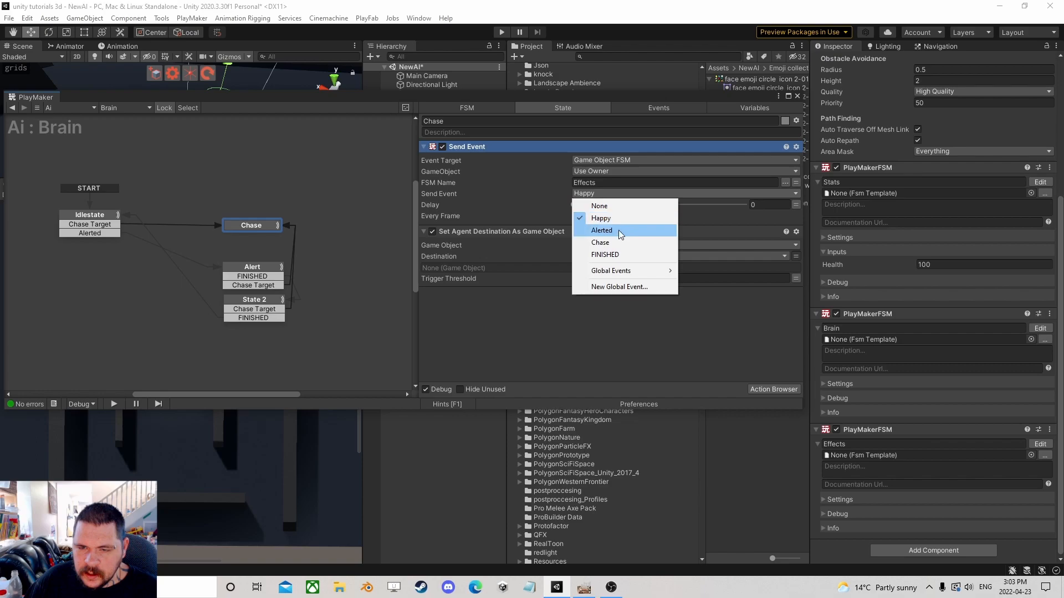
{"action": "left_click", "coordinate": [599, 243]}
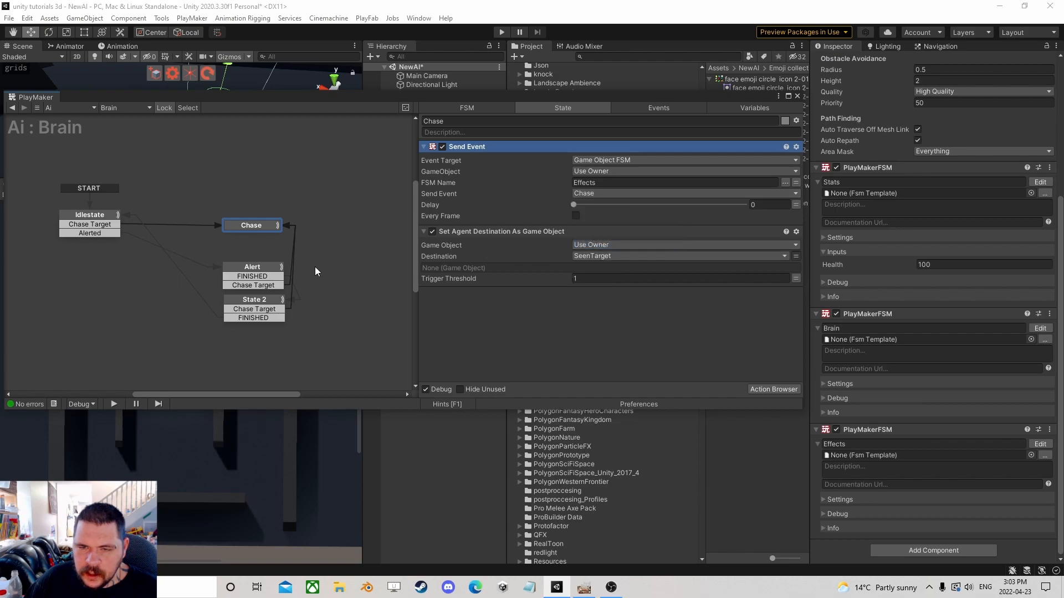
Paste the Send Event action at the top of the Alert state and set it to send the Alerted event.
{"action": "left_click", "coordinate": [257, 271]}
{"action": "right_click", "coordinate": [477, 147]}
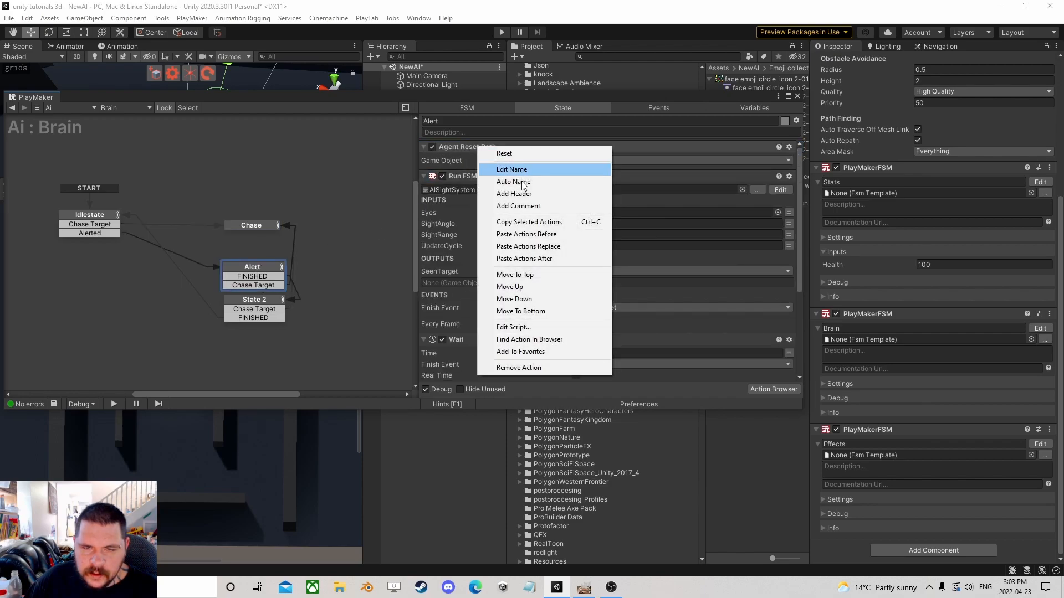
{"action": "left_click", "coordinate": [533, 235]}
{"action": "left_click", "coordinate": [593, 193]}
{"action": "left_click", "coordinate": [615, 230]}
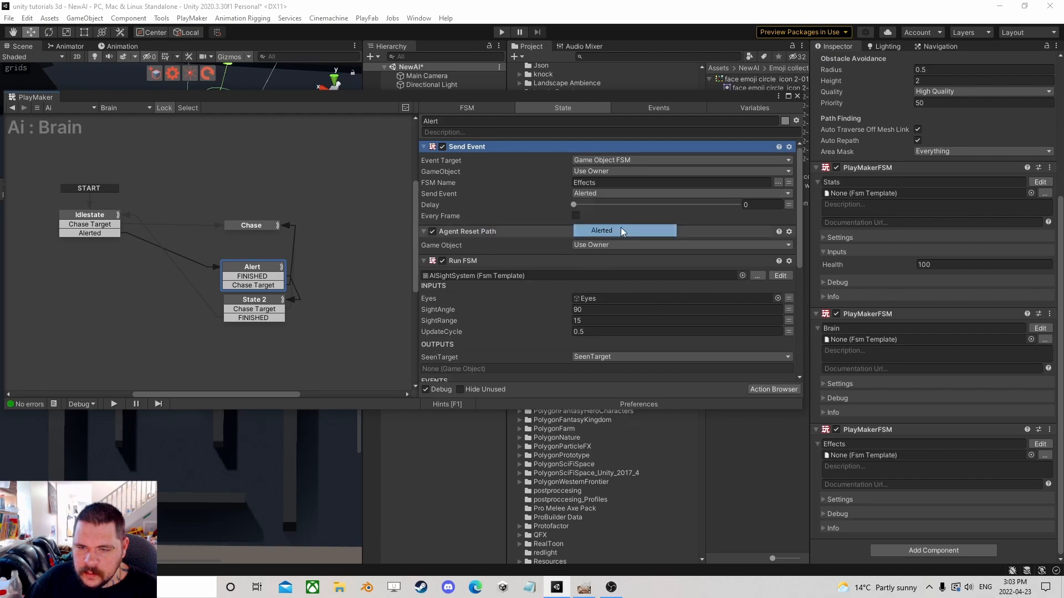
Close the PlayMaker editor and run the scene briefly to test the emoji expressions.
{"action": "left_click", "coordinate": [797, 96]}
{"action": "left_click", "coordinate": [502, 32]}
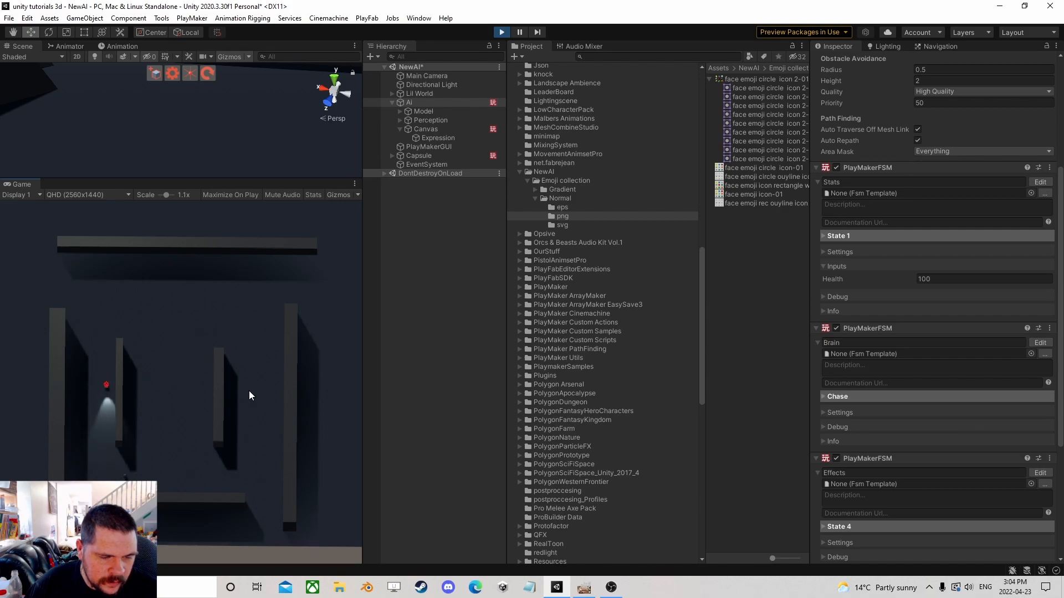
{"action": "left_click", "coordinate": [502, 32]}
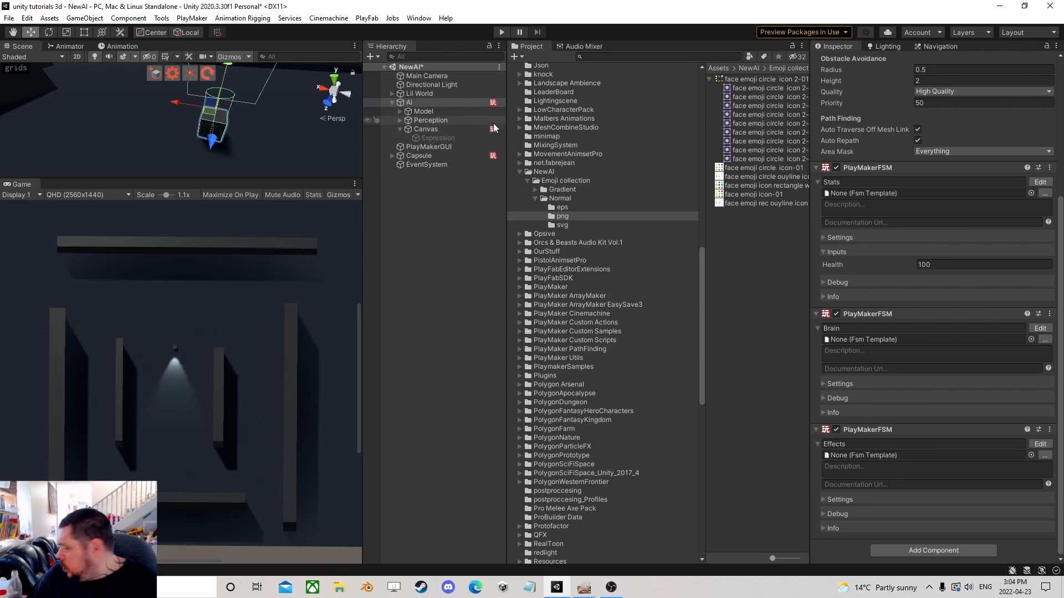
Create a Sphere as a child of Perception and raise it to about 1.36 on Y.
{"action": "left_click", "coordinate": [398, 128]}
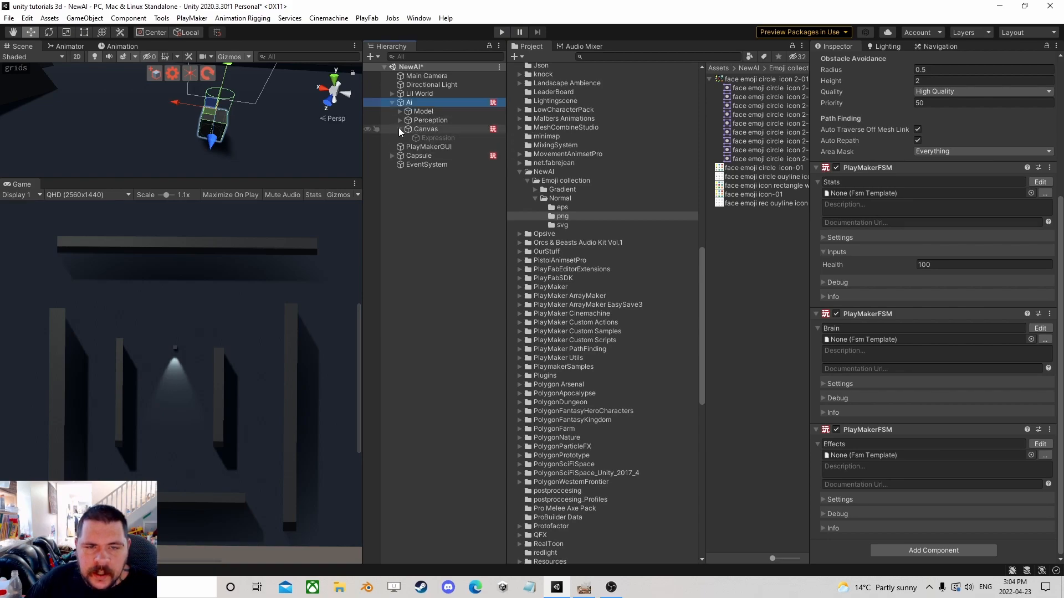
{"action": "left_click", "coordinate": [399, 120]}
{"action": "left_click", "coordinate": [424, 120]}
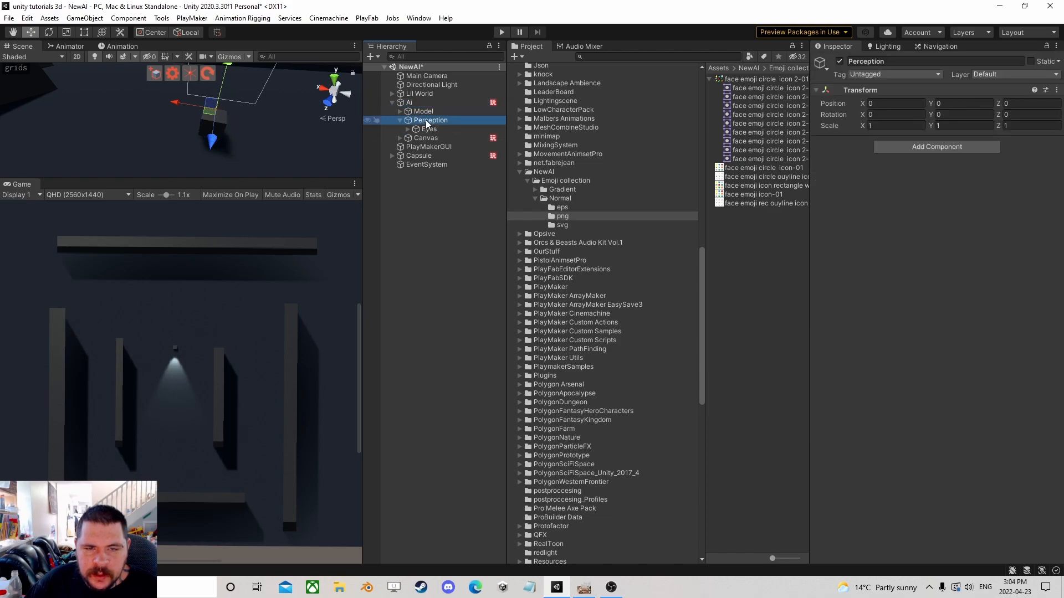
{"action": "right_click", "coordinate": [425, 120]}
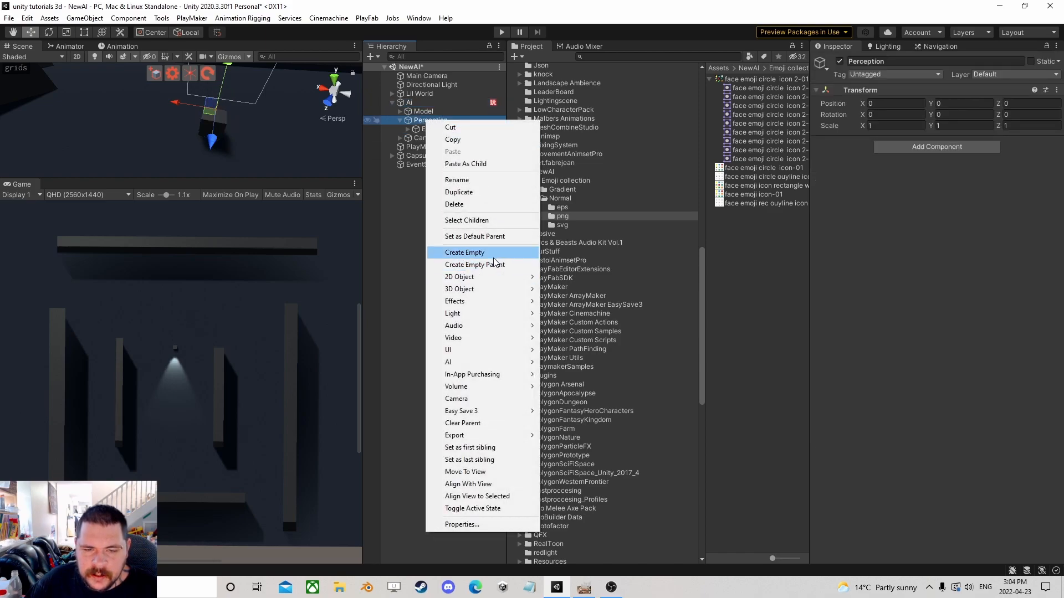
{"action": "mouse_move", "coordinate": [473, 289]}
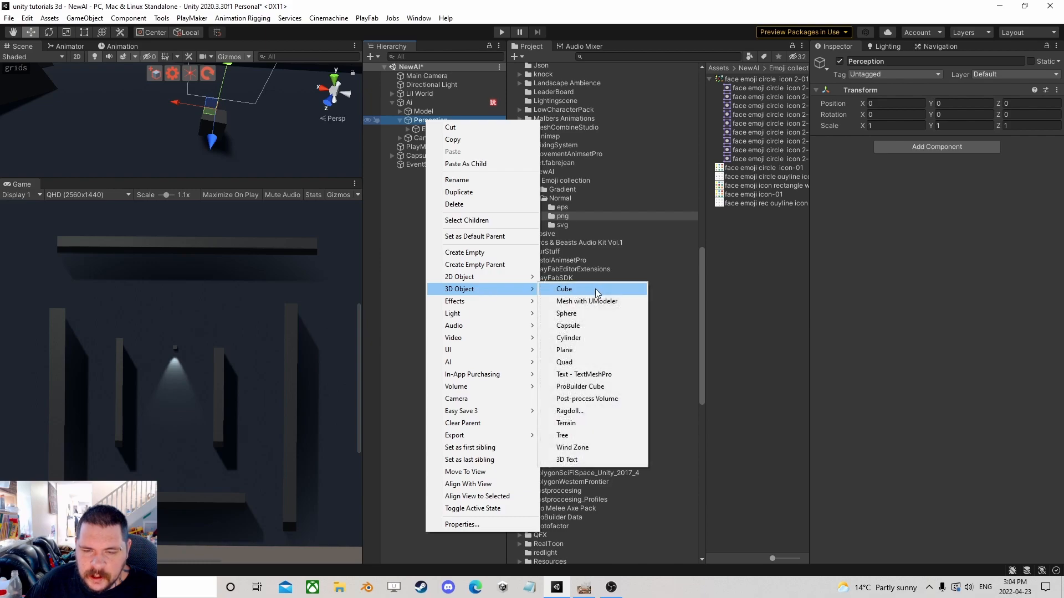
{"action": "left_click", "coordinate": [580, 315]}
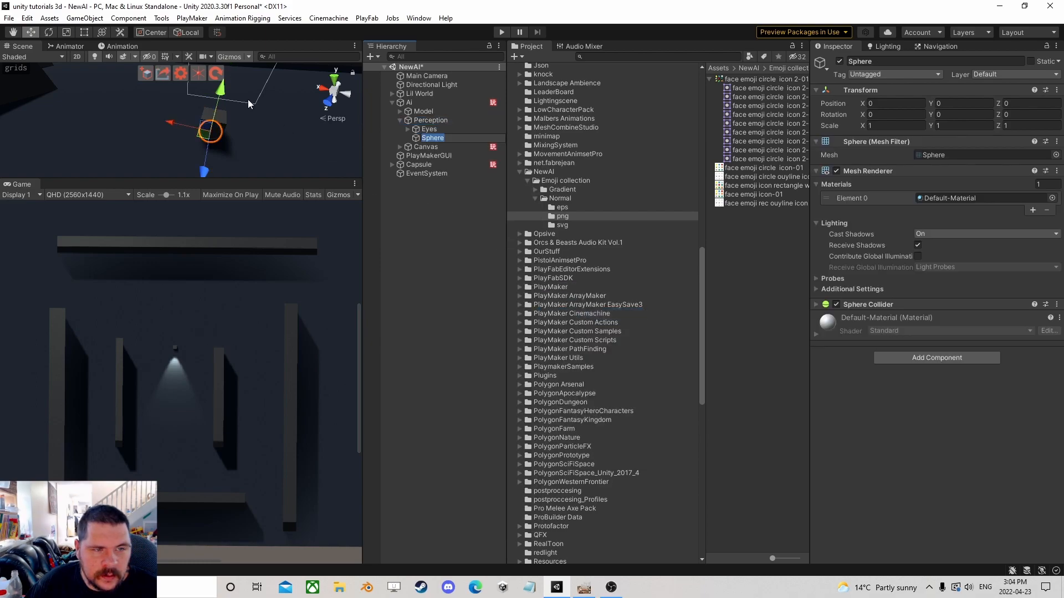
{"action": "left_click_drag", "start_coordinate": [221, 90], "coordinate": [254, 61]}
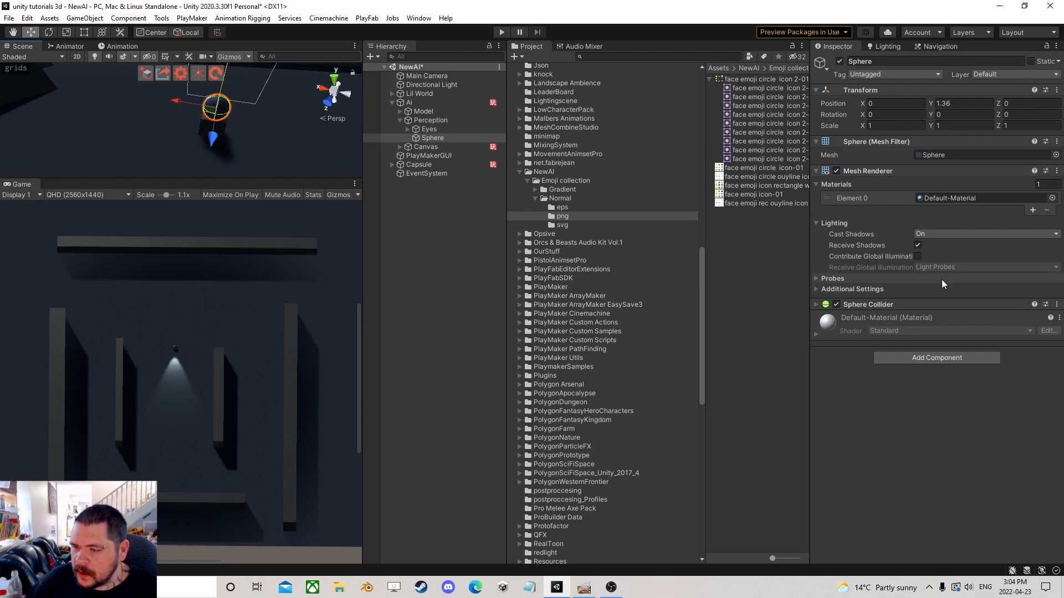
Remove the sphere's Mesh Renderer and Mesh Filter components so only its Sphere Collider remains.
{"action": "left_click", "coordinate": [882, 302]}
{"action": "right_click", "coordinate": [863, 172]}
{"action": "left_click", "coordinate": [909, 218]}
{"action": "right_click", "coordinate": [879, 144]}
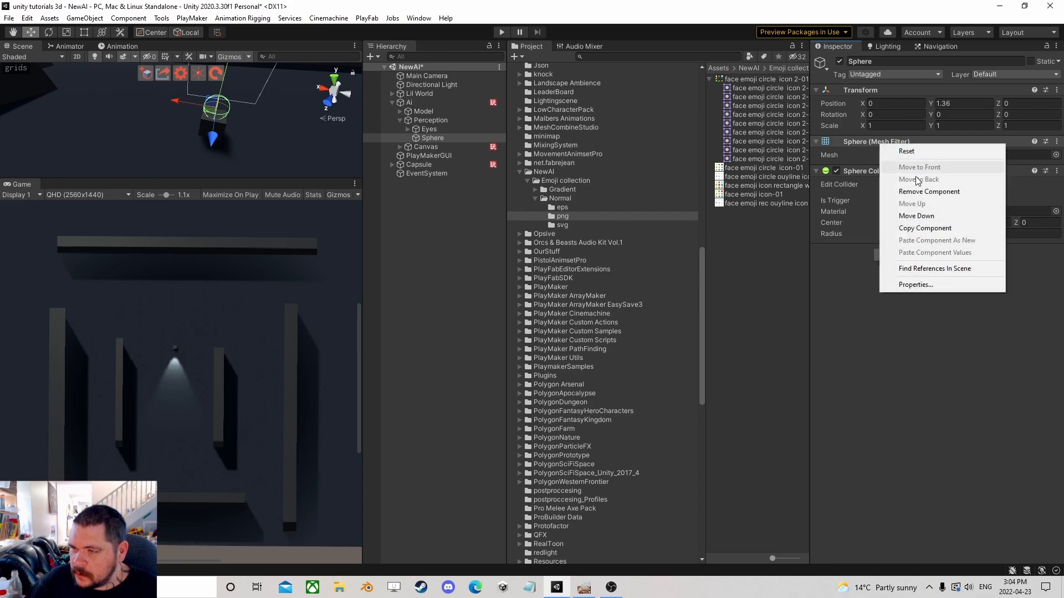
{"action": "left_click", "coordinate": [929, 191]}
Check the project's user layers and assign the sphere to the Hearing layer.
{"action": "left_click", "coordinate": [1014, 75]}
{"action": "left_click", "coordinate": [1007, 298]}
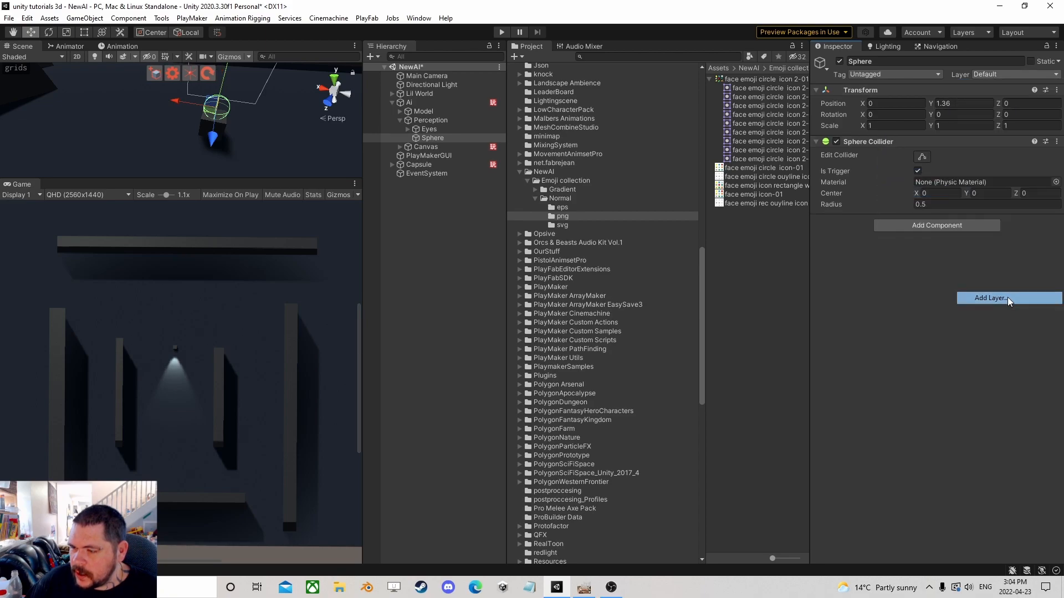
{"action": "left_click", "coordinate": [932, 376]}
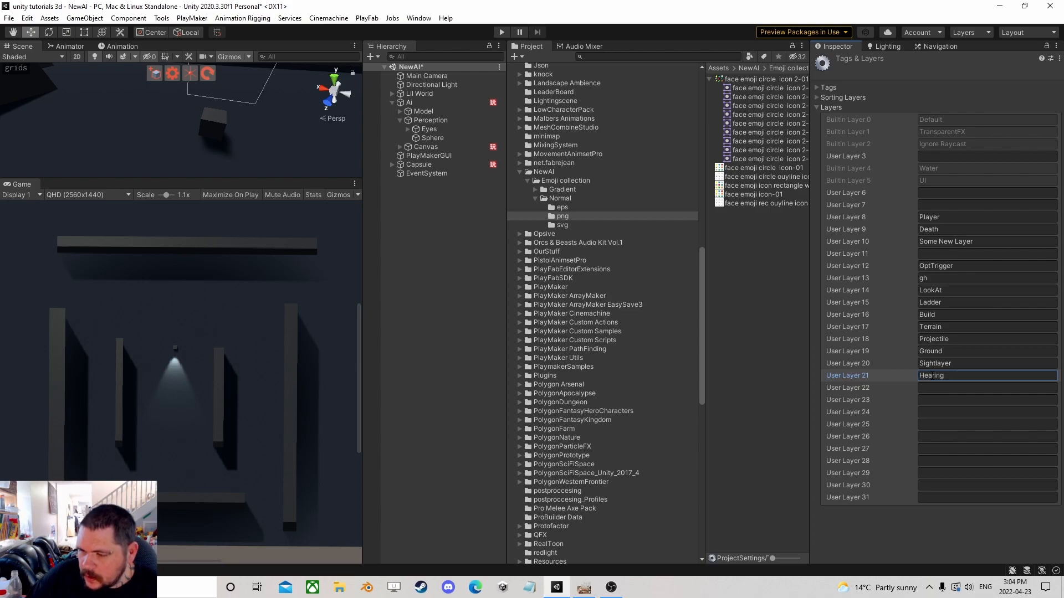
{"action": "left_click", "coordinate": [432, 138]}
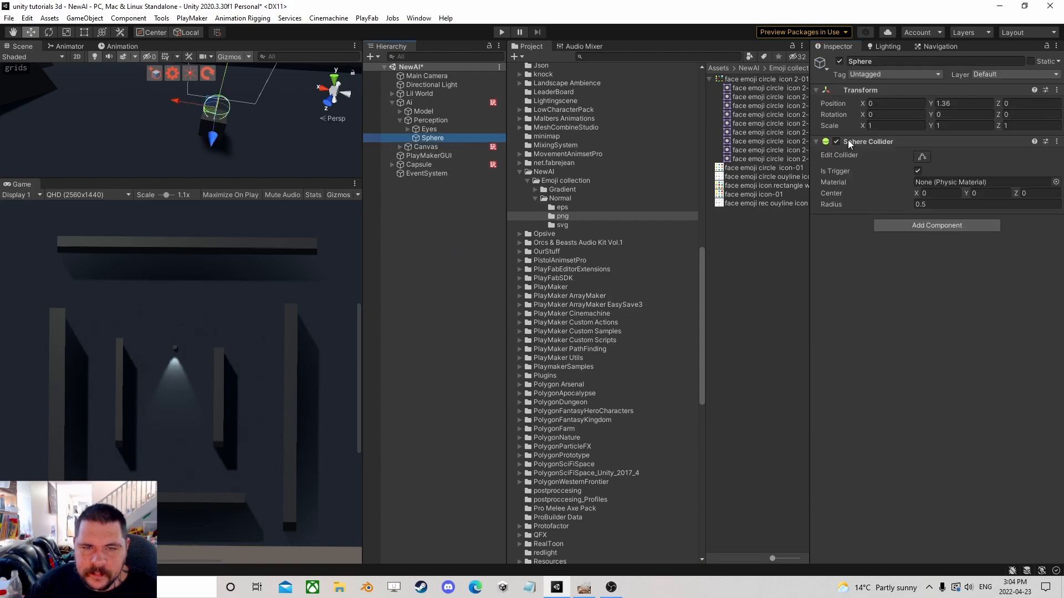
{"action": "left_click", "coordinate": [997, 75]}
{"action": "left_click", "coordinate": [995, 295]}
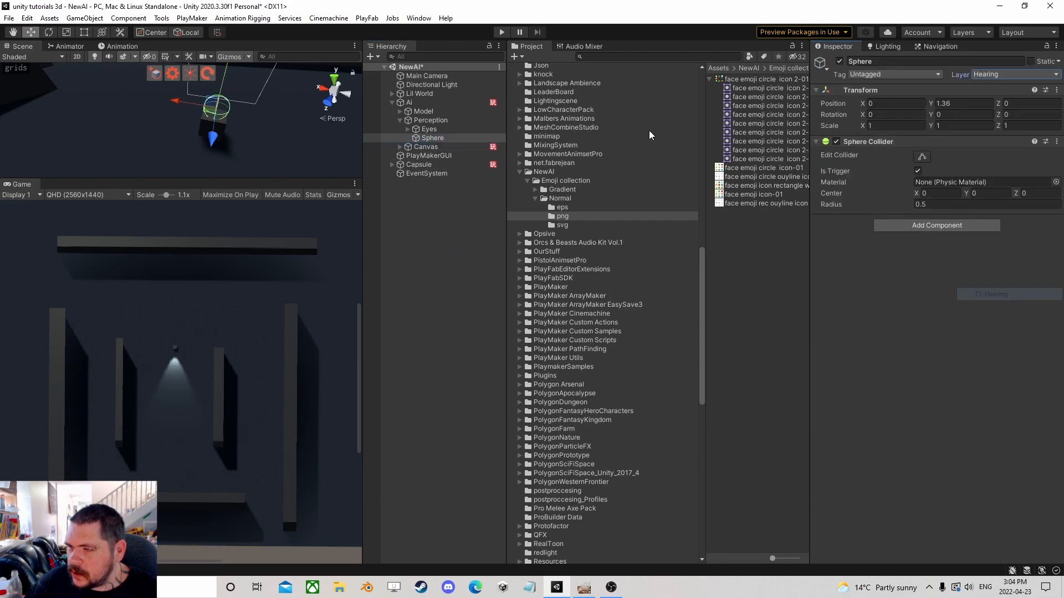
Rename the sphere to Ear.
{"action": "left_click", "coordinate": [441, 138]}
{"action": "type", "text": "Ear"}
{"action": "key", "text": "Return"}
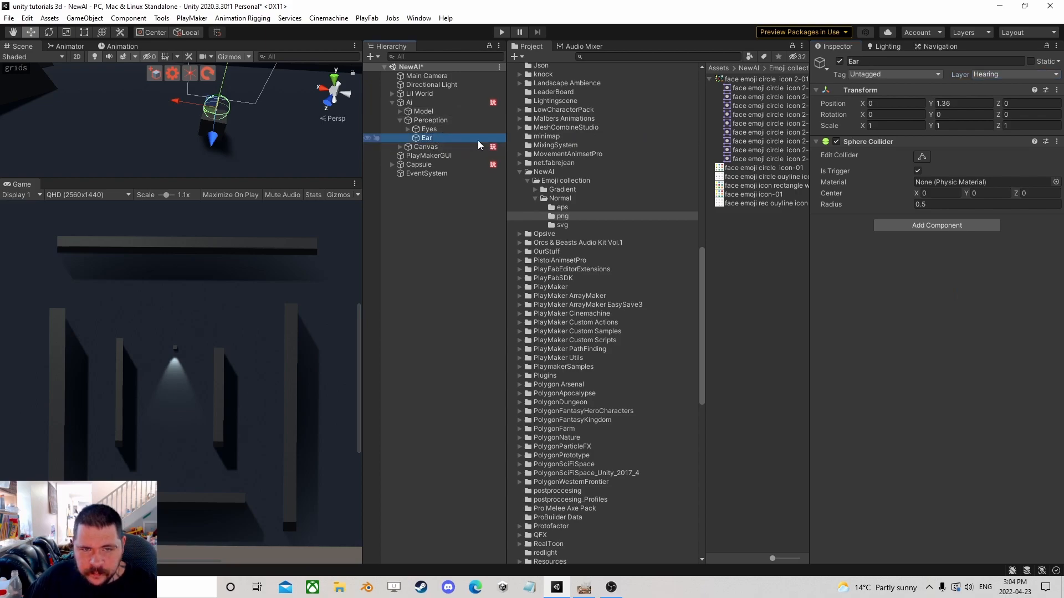
Inspect the components on the Ai, Capsule and PlayMakerGUI objects.
{"action": "left_click", "coordinate": [401, 120]}
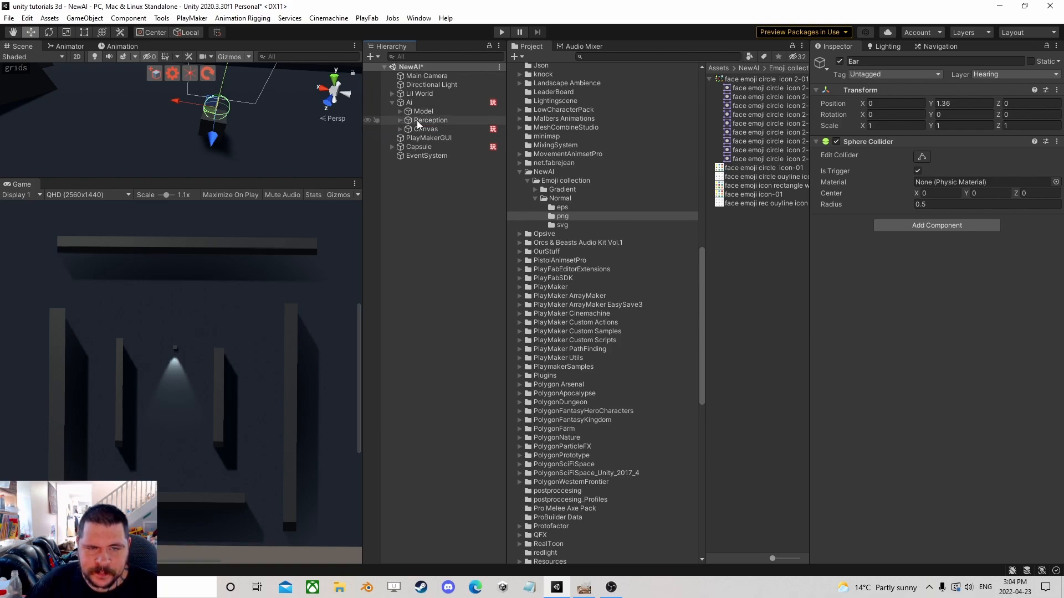
{"action": "left_click", "coordinate": [416, 121]}
{"action": "left_click", "coordinate": [413, 102]}
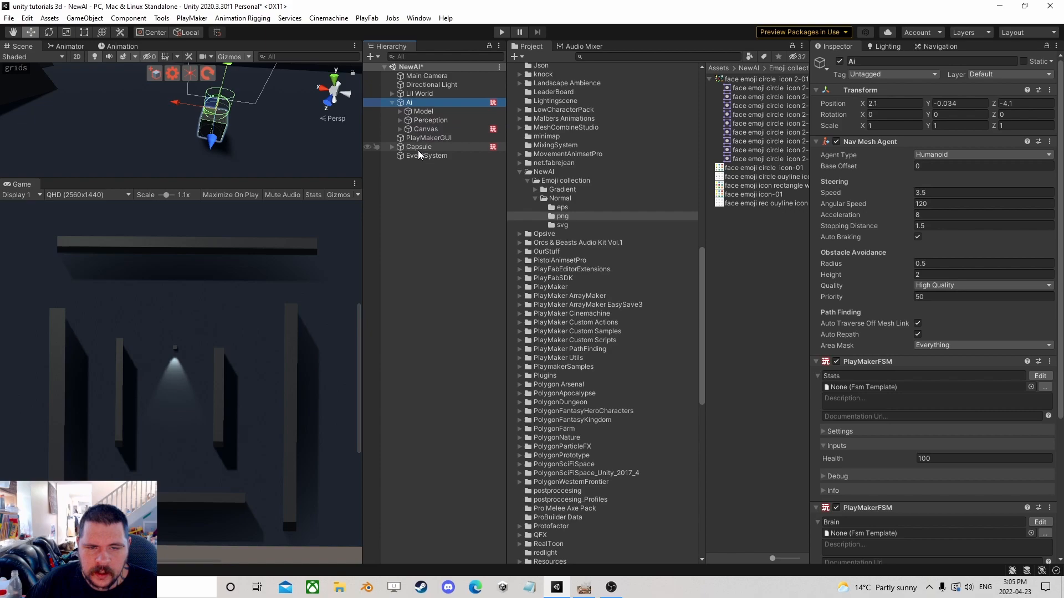
{"action": "left_click", "coordinate": [418, 149]}
{"action": "scroll", "coordinate": [1028, 467], "scroll_direction": "down", "scroll_amount": 1}
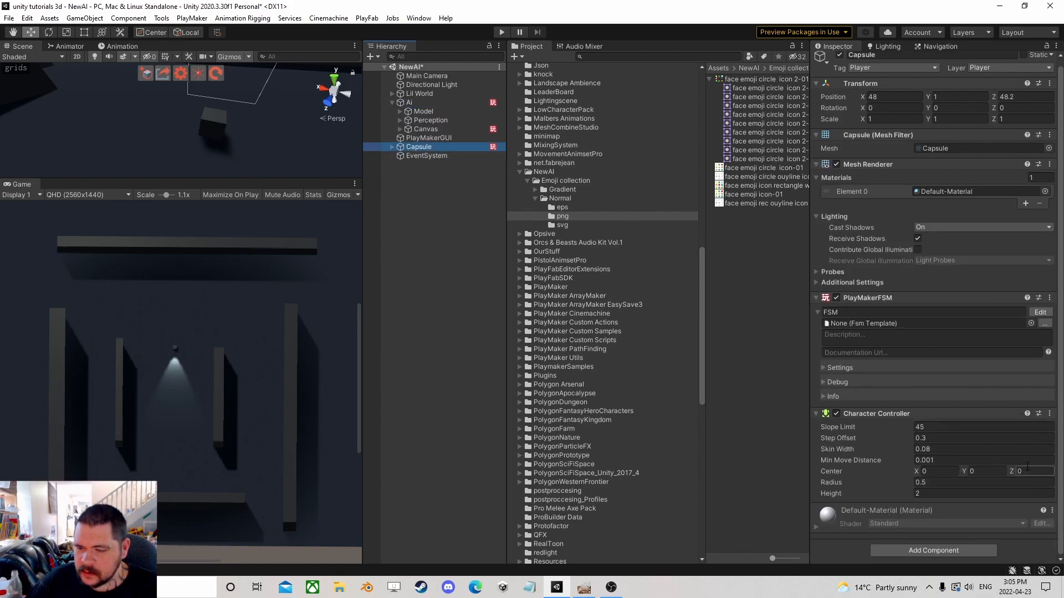
{"action": "left_click", "coordinate": [443, 138]}
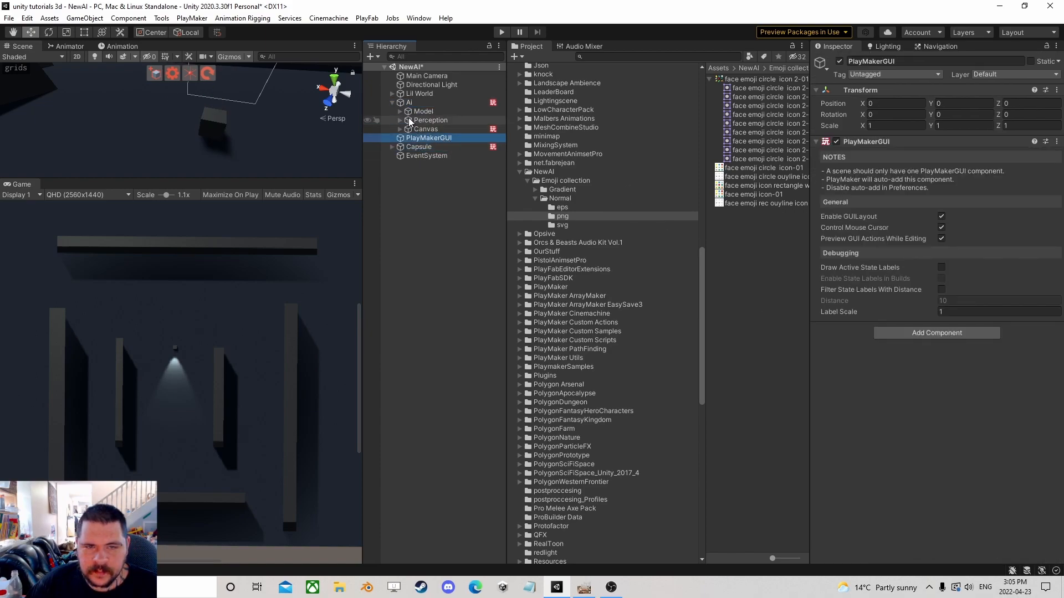
Add a PlayMakerFSM named Hearing to the Ear object and open it for editing.
{"action": "left_click", "coordinate": [400, 120]}
{"action": "left_click", "coordinate": [426, 138]}
{"action": "left_click", "coordinate": [937, 225]}
{"action": "left_click", "coordinate": [907, 287]}
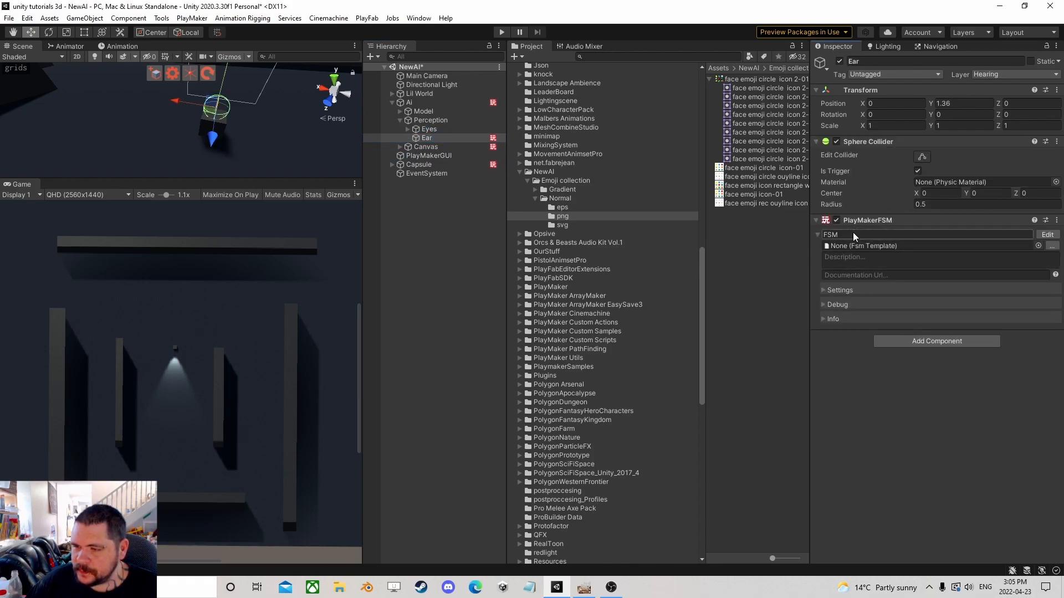
{"action": "type", "text": "Hearing"}
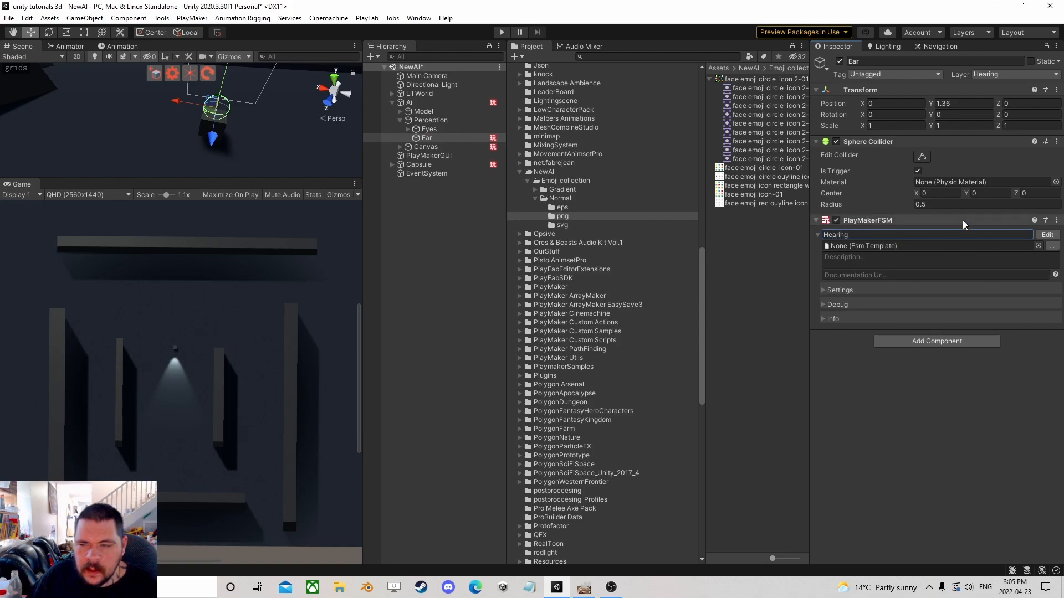
{"action": "left_click", "coordinate": [1048, 234]}
Add a Bool variable named HeardSomething to the Hearing FSM.
{"action": "left_click", "coordinate": [754, 108]}
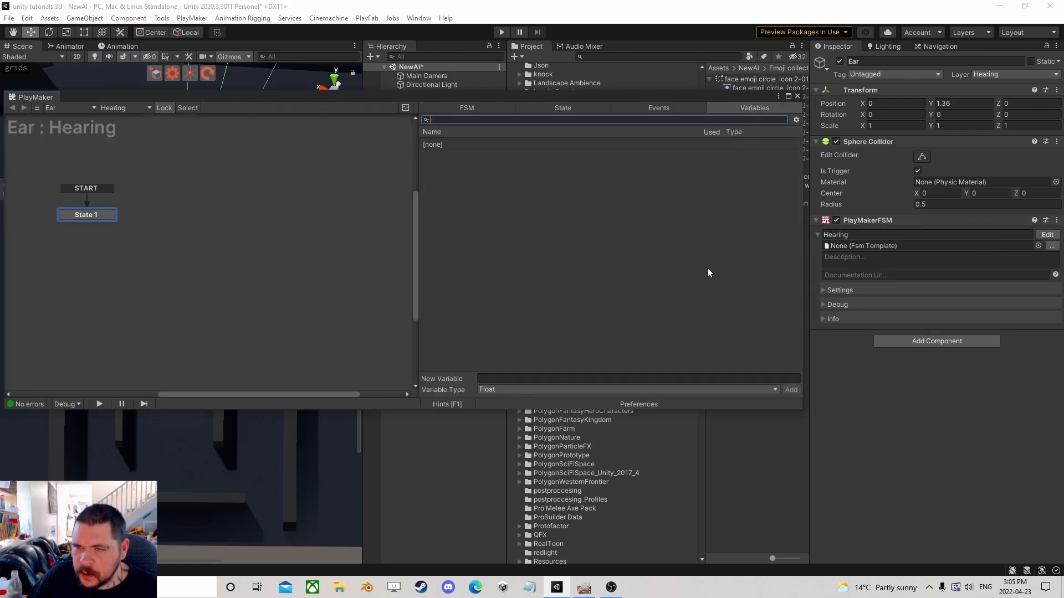
{"action": "left_click", "coordinate": [535, 389]}
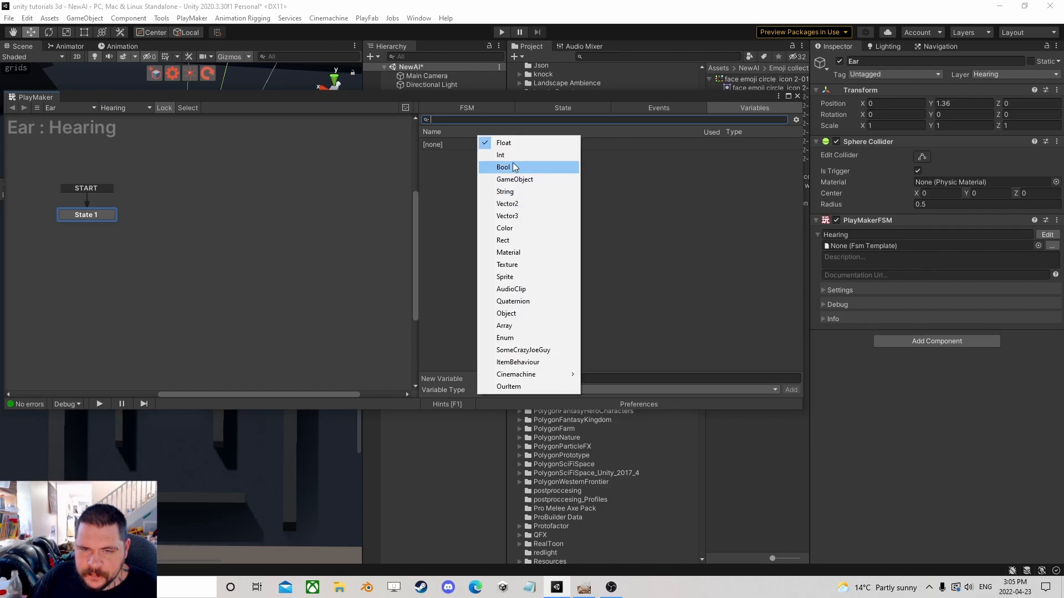
{"action": "left_click", "coordinate": [514, 167]}
{"action": "left_click", "coordinate": [520, 379]}
{"action": "type", "text": "He"}
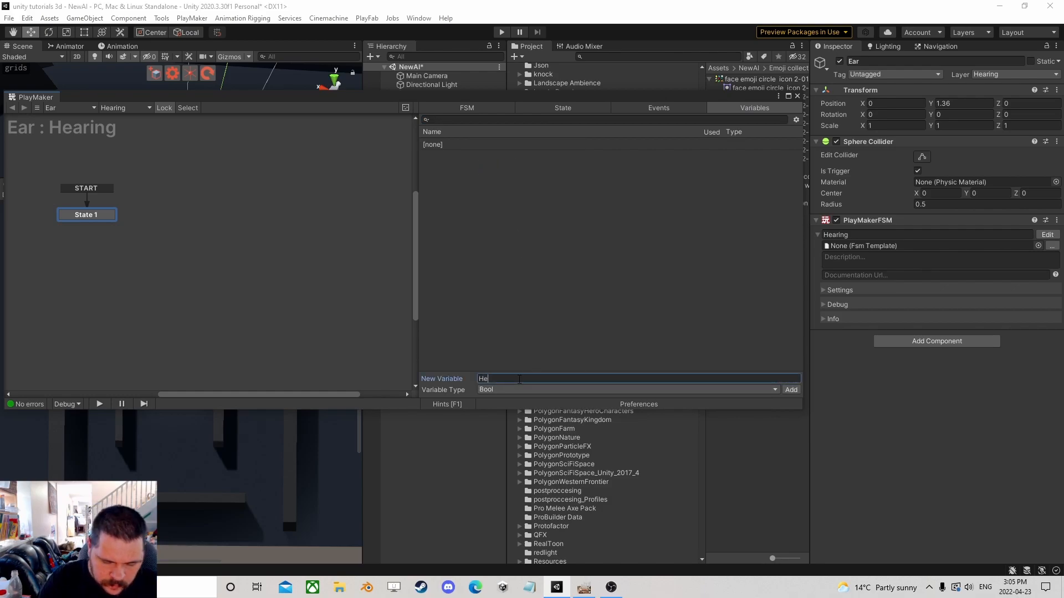
{"action": "type", "text": "ardSomething"}
{"action": "key", "text": "Return"}
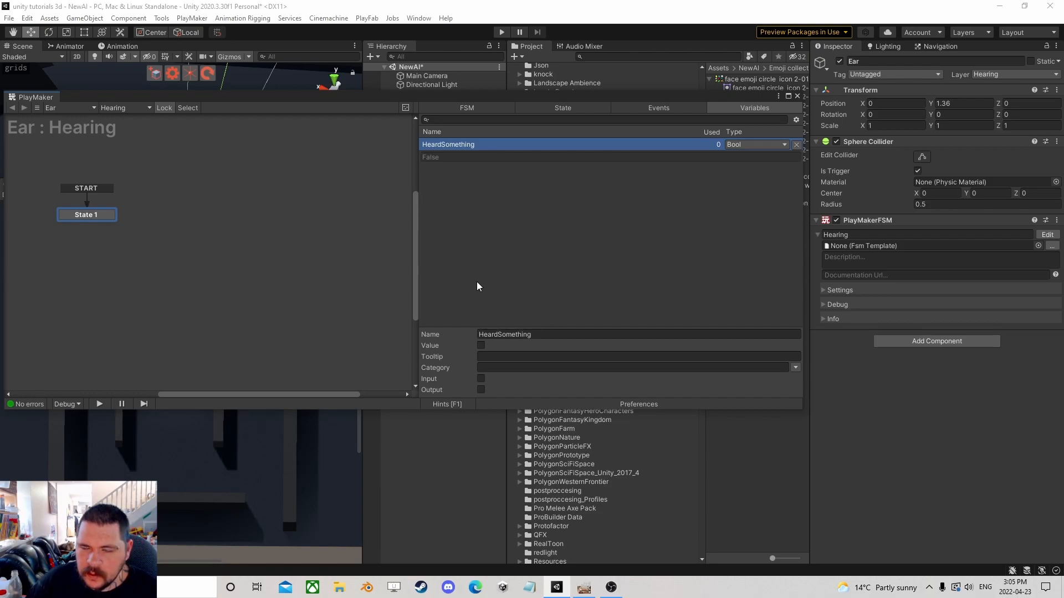
Add a new state to the Hearing FSM and create an event named Hear.
{"action": "right_click", "coordinate": [199, 217]}
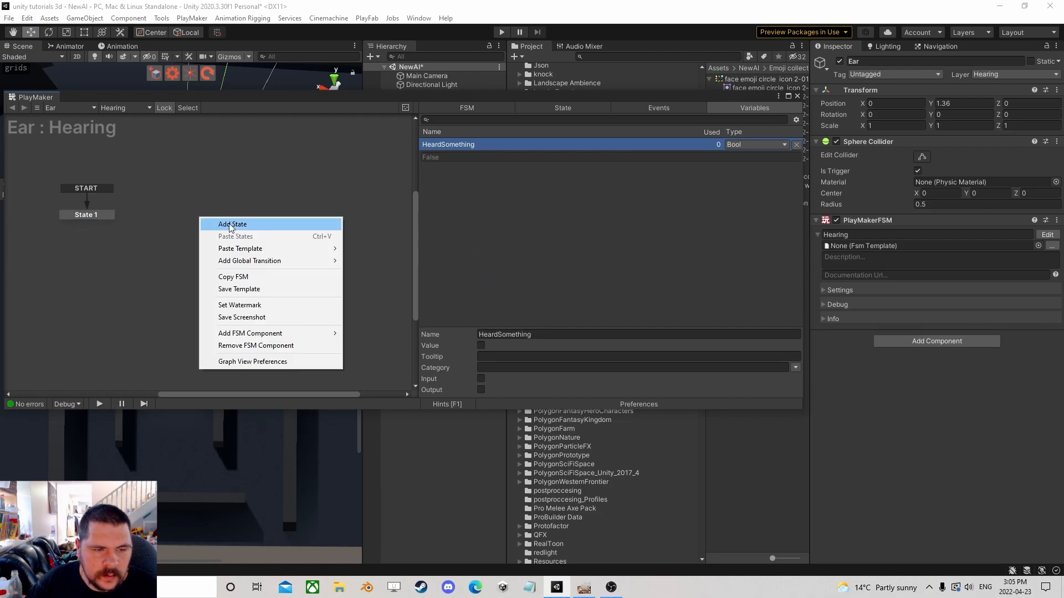
{"action": "left_click", "coordinate": [245, 223]}
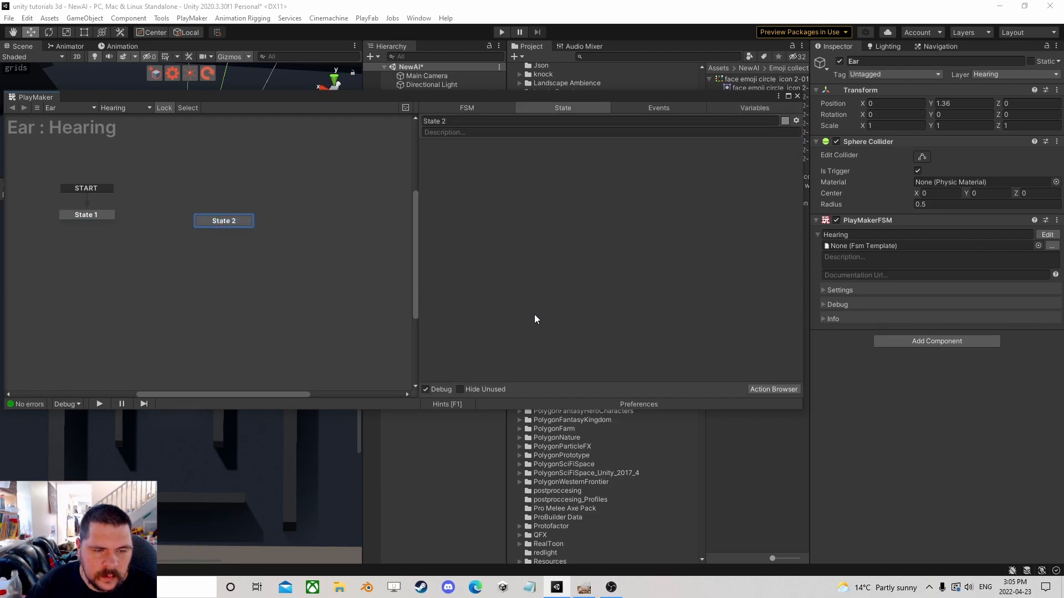
{"action": "left_click", "coordinate": [623, 109]}
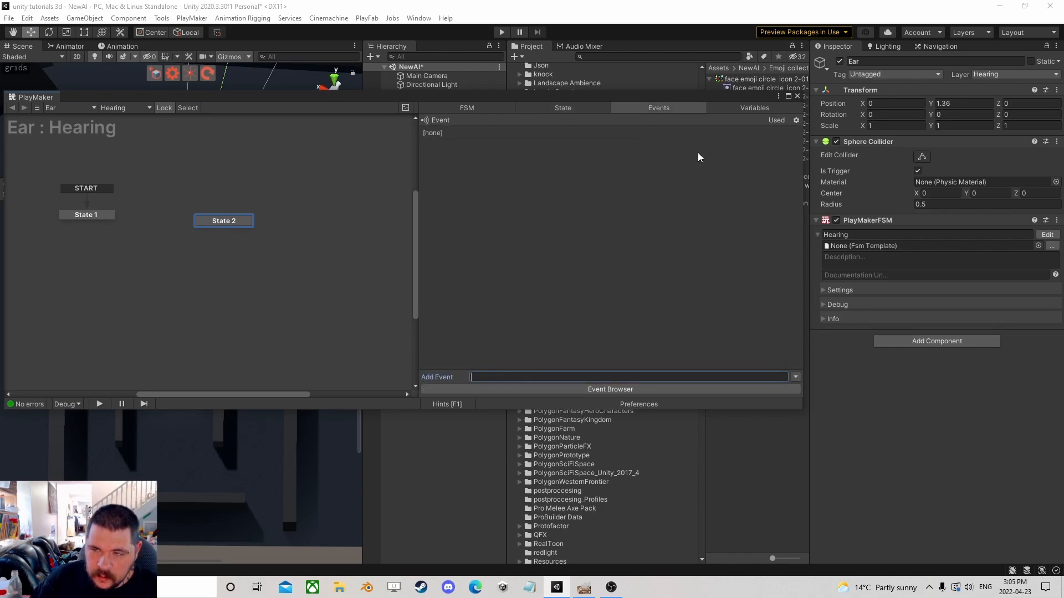
{"action": "type", "text": "Hear"}
{"action": "key", "text": "Return"}
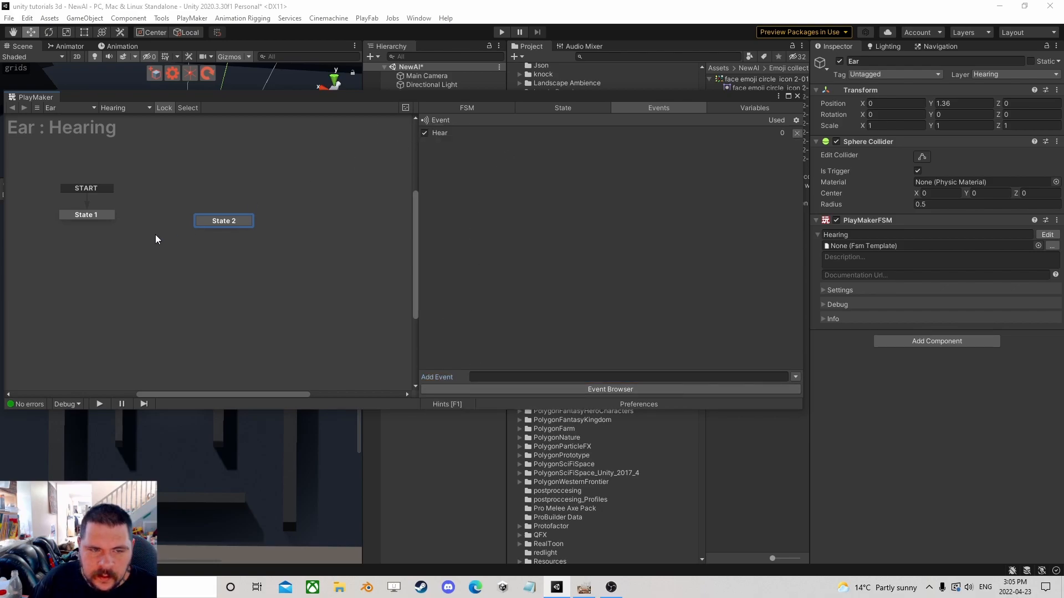
Add a global Hear transition to State 2.
{"action": "right_click", "coordinate": [217, 223]}
{"action": "mouse_move", "coordinate": [266, 240]}
{"action": "left_click", "coordinate": [368, 240]}
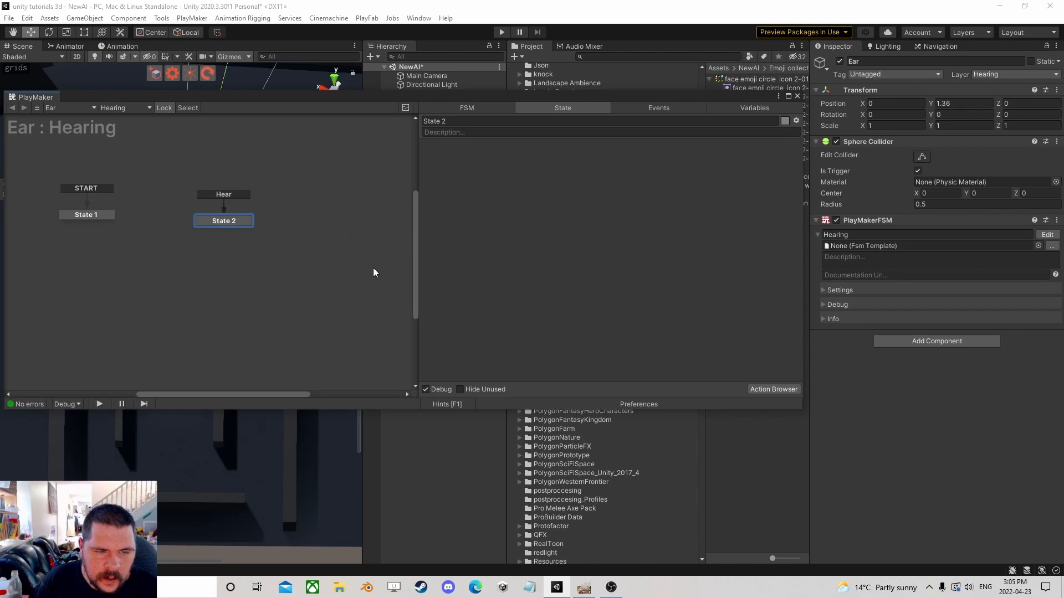
Add a Get Event Properties action to State 2 with the key HeardPosition.
{"action": "left_click", "coordinate": [767, 389]}
{"action": "type", "text": "get eve"}
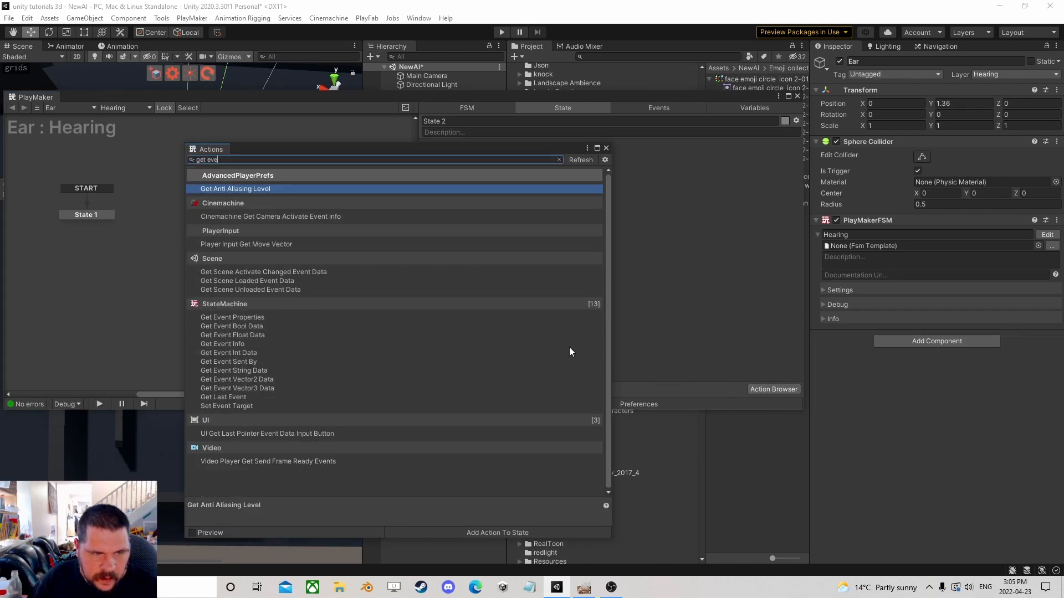
{"action": "type", "text": "n"}
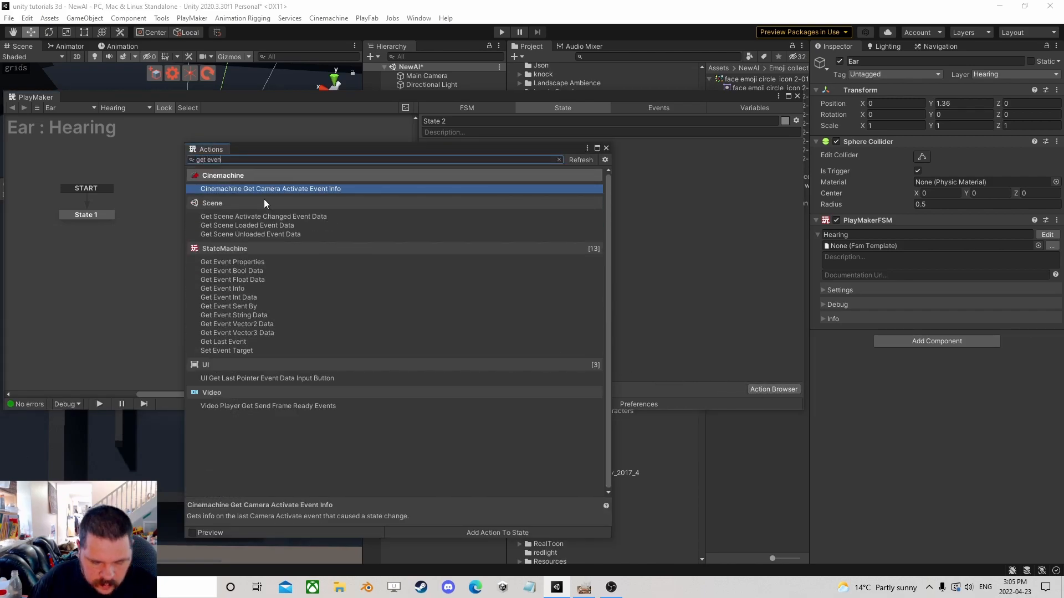
{"action": "type", "text": "t pro"}
{"action": "key", "text": "Return"}
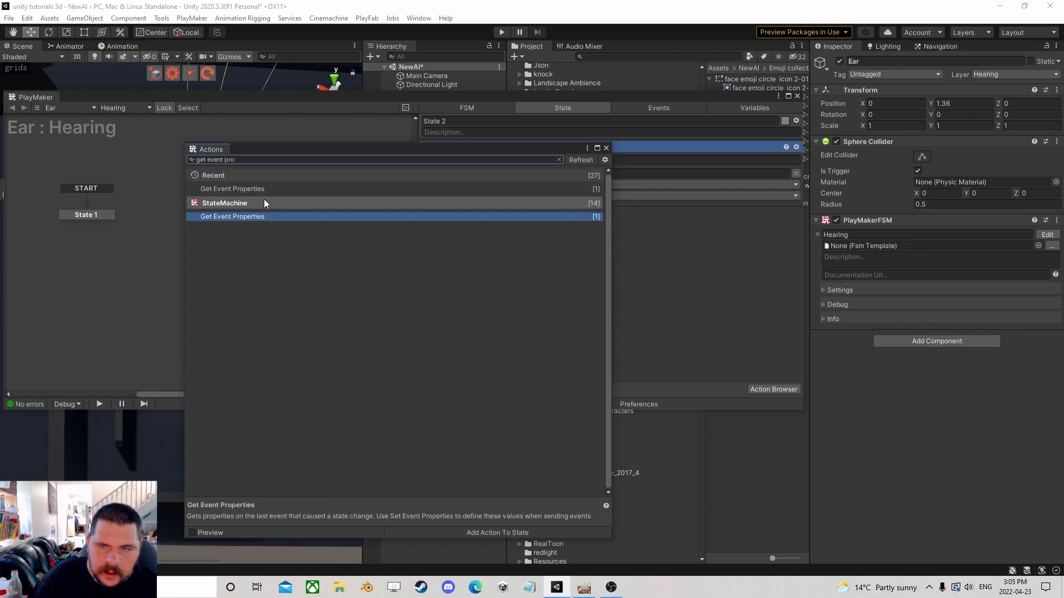
{"action": "left_click", "coordinate": [606, 148]}
{"action": "left_click", "coordinate": [604, 174]}
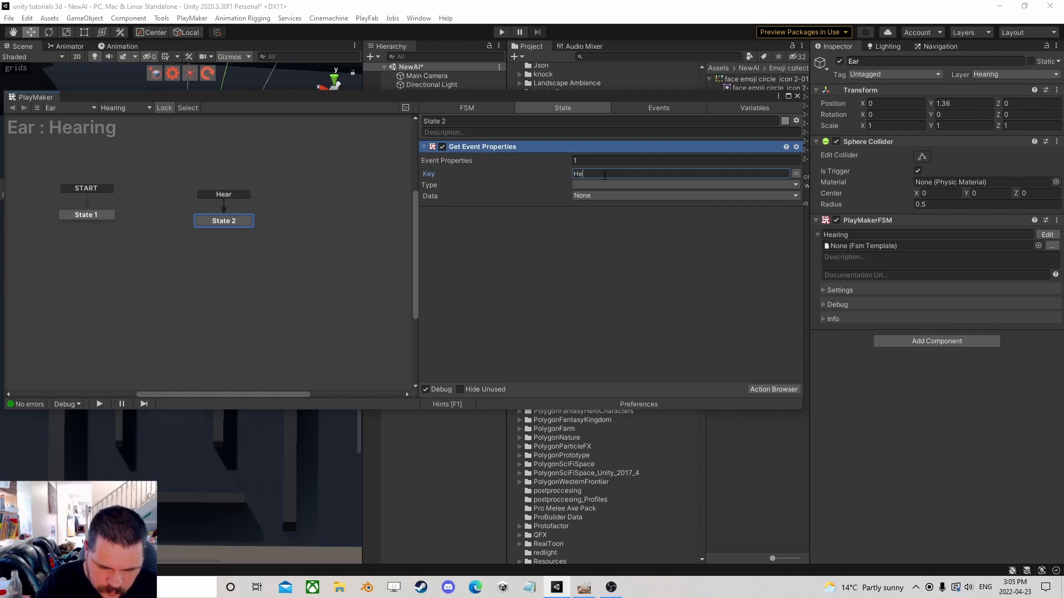
{"action": "type", "text": "HeardPosition"}
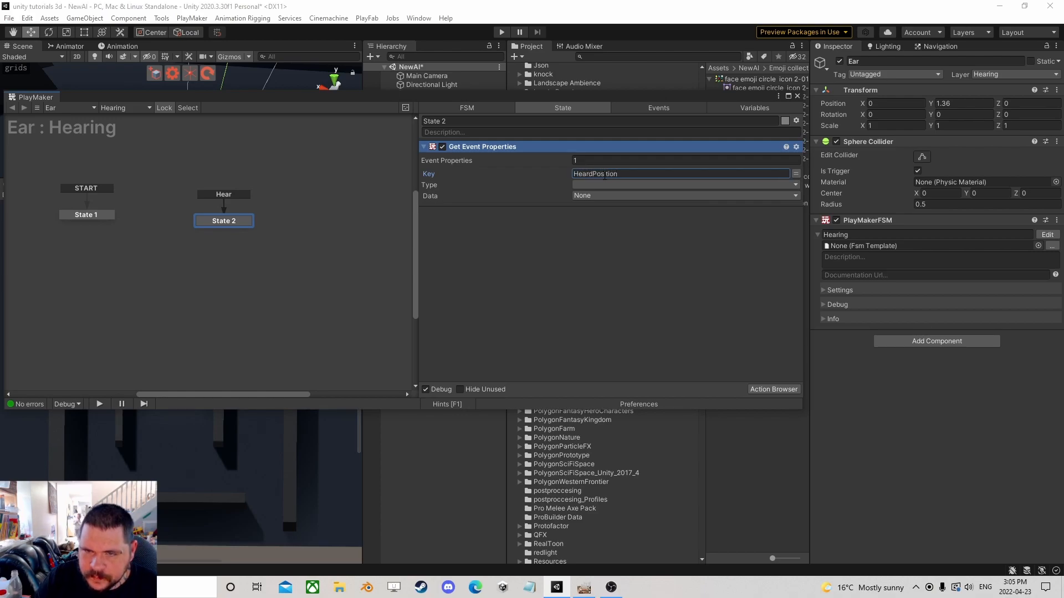
Set the property type to Vector 3 and store its data in a new variable named HeardPosition.
{"action": "left_click", "coordinate": [600, 186]}
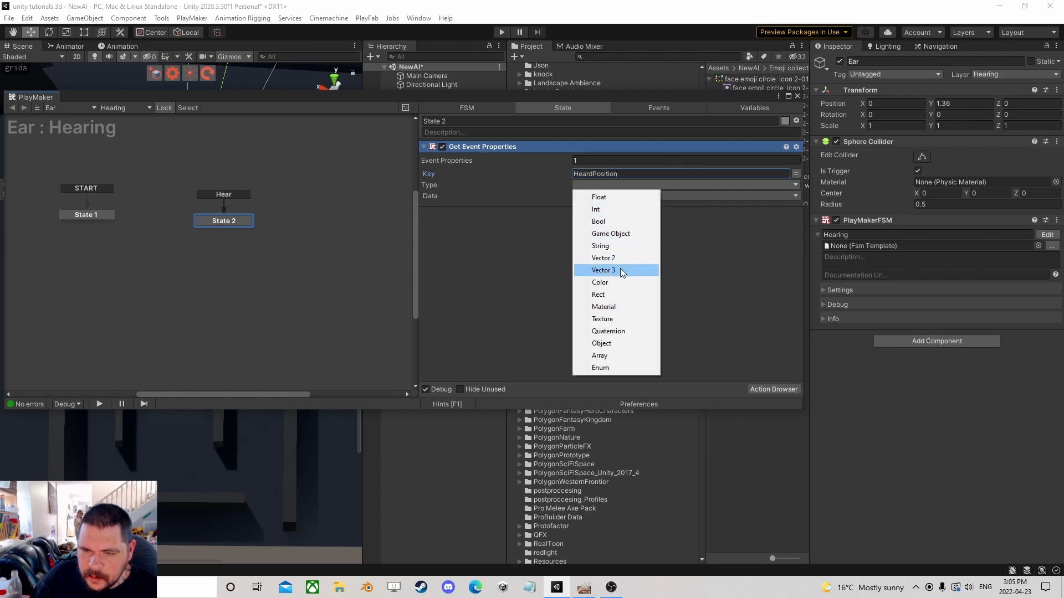
{"action": "left_click", "coordinate": [620, 268]}
{"action": "left_click", "coordinate": [609, 195]}
{"action": "left_click", "coordinate": [613, 224]}
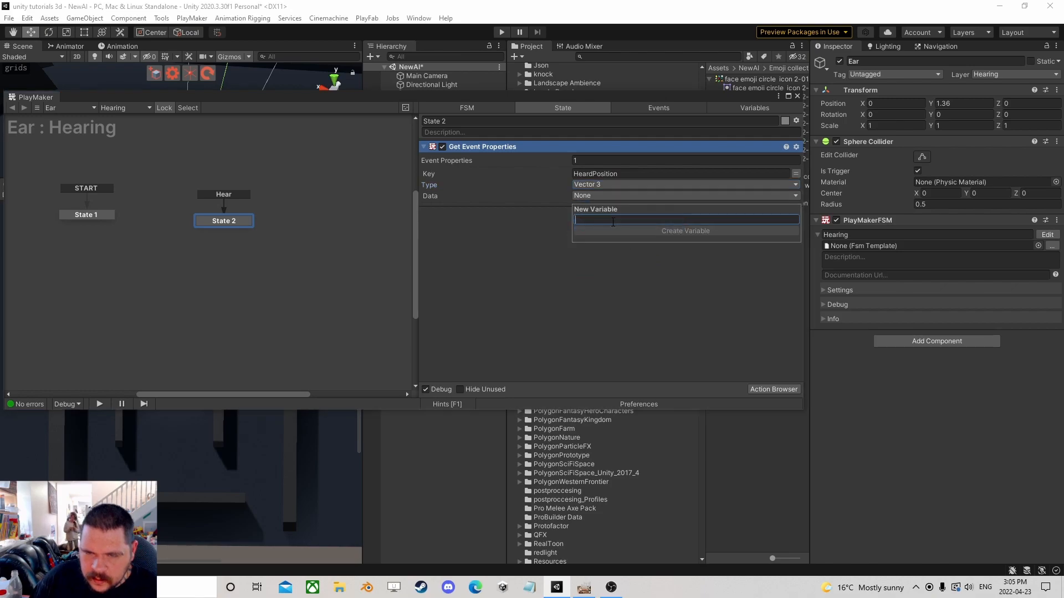
{"action": "type", "text": "HeardPosition"}
{"action": "key", "text": "Return"}
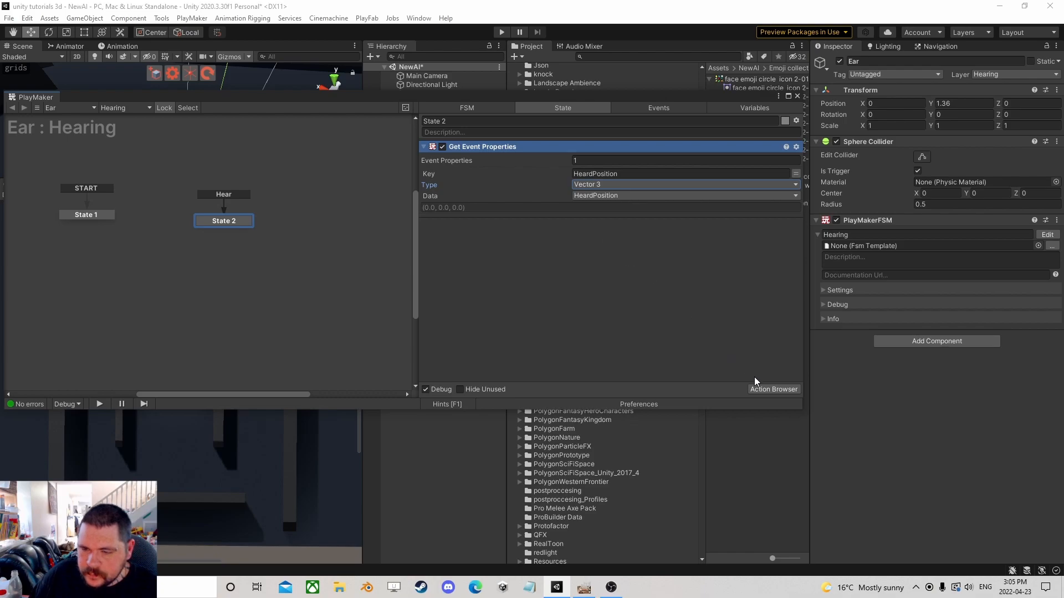
Add a Set Bool Value action to State 2 that sets HeardSomething to true.
{"action": "left_click", "coordinate": [766, 388]}
{"action": "type", "text": "set b"}
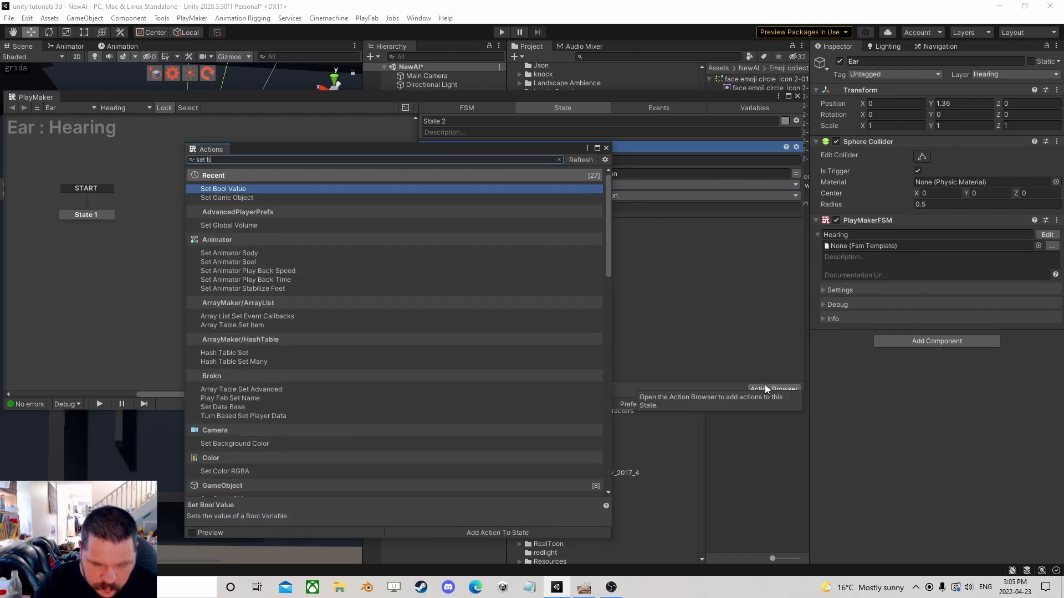
{"action": "type", "text": "ool"}
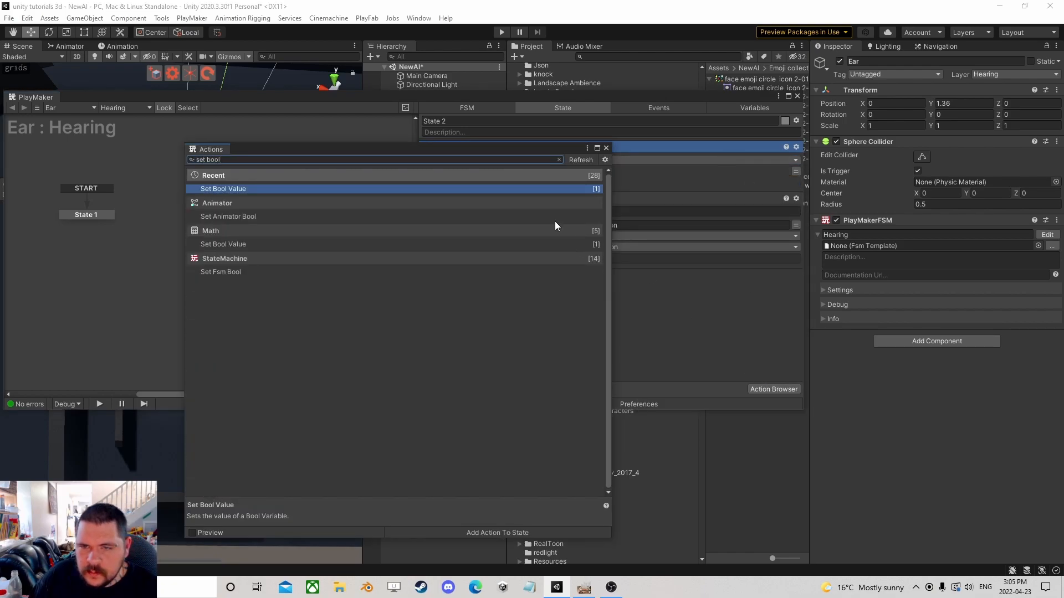
{"action": "left_click", "coordinate": [605, 148]}
{"action": "left_click", "coordinate": [587, 159]}
{"action": "left_click", "coordinate": [589, 181]}
{"action": "left_click_drag", "start_coordinate": [488, 144], "coordinate": [554, 338]}
Add a Wait action to State 2 with a time of 2.
{"action": "left_click", "coordinate": [774, 389]}
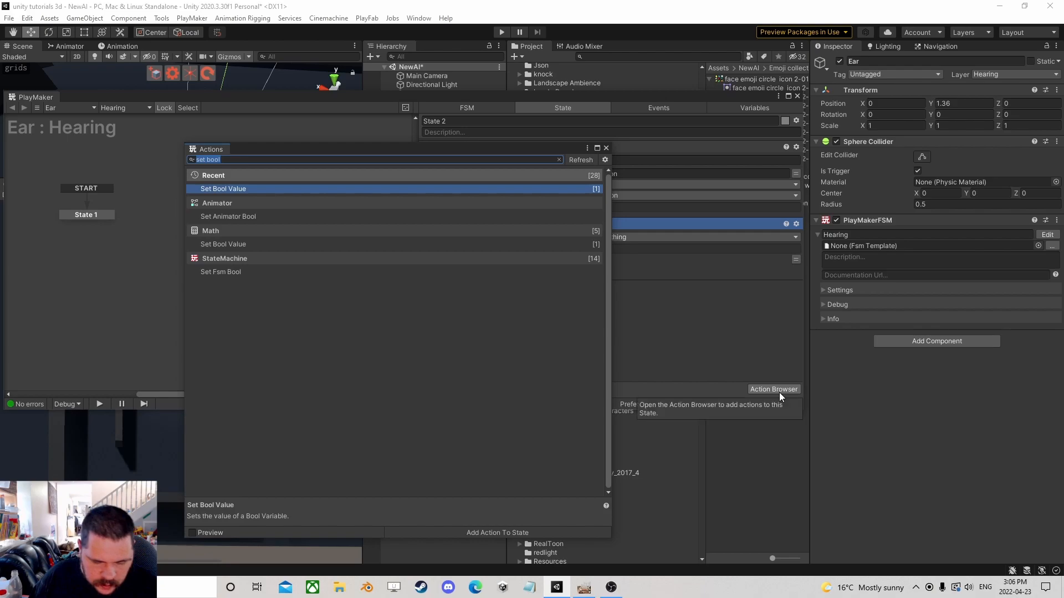
{"action": "type", "text": "wait"}
{"action": "double_click", "coordinate": [231, 188]}
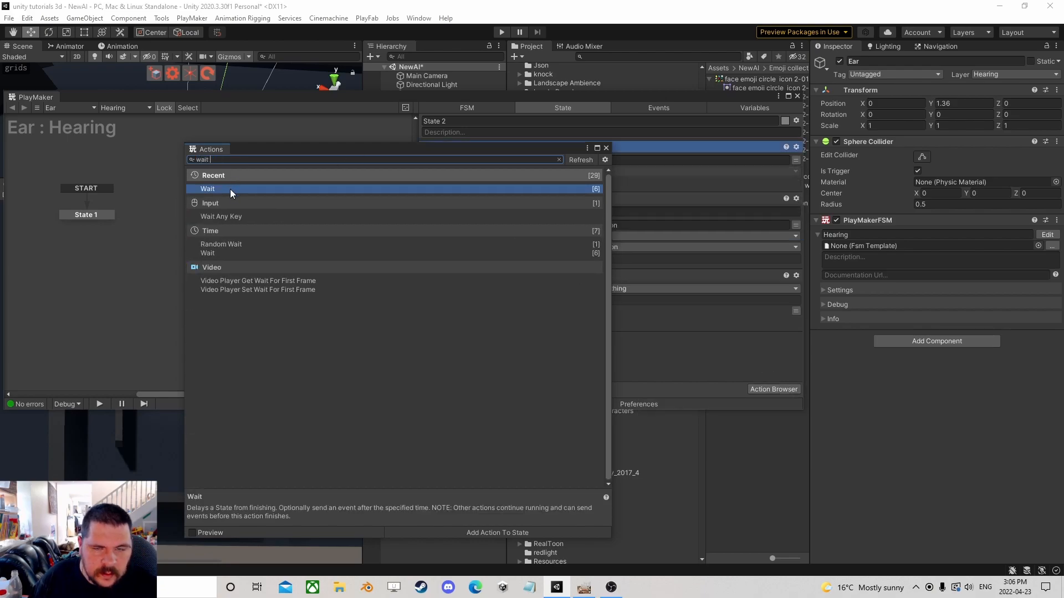
{"action": "left_click", "coordinate": [606, 148]}
{"action": "left_click", "coordinate": [590, 159]}
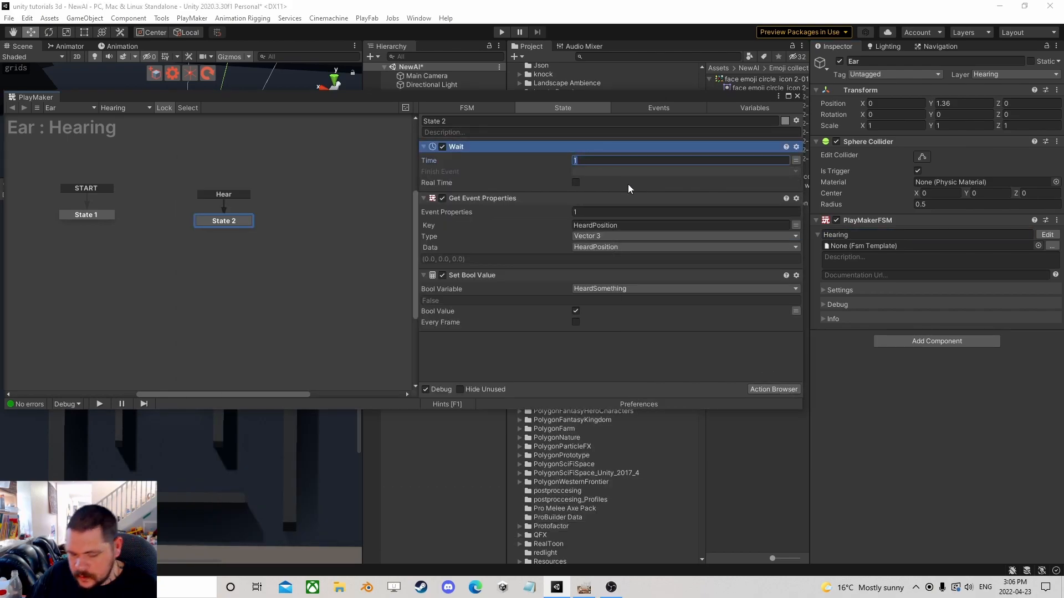
{"action": "type", "text": "2"}
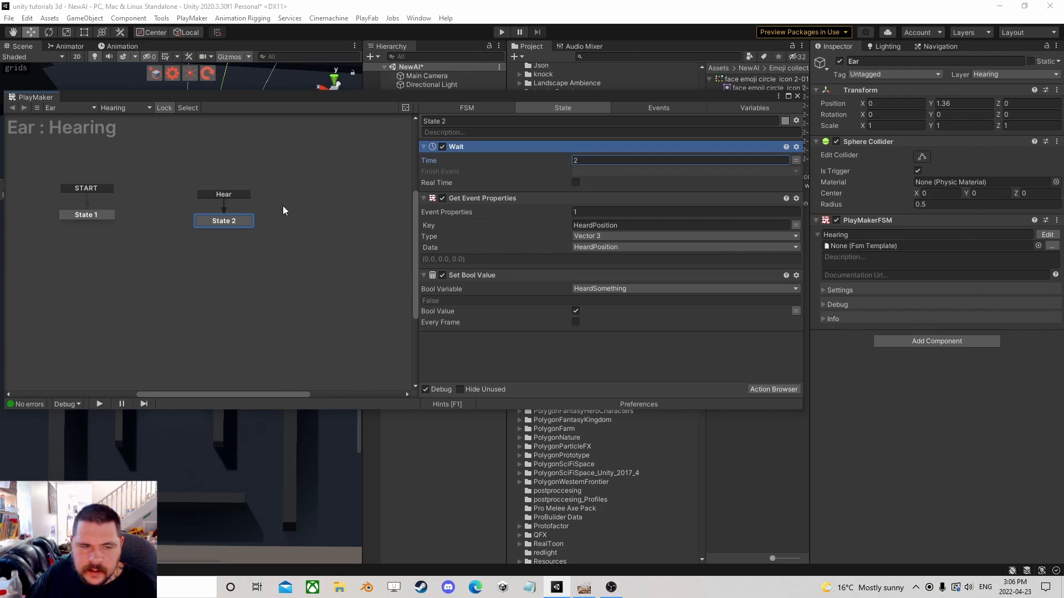
Add a FINISHED transition from State 2 to a new State 3 and set the Wait finish event to FINISHED.
{"action": "left_click", "coordinate": [591, 173]}
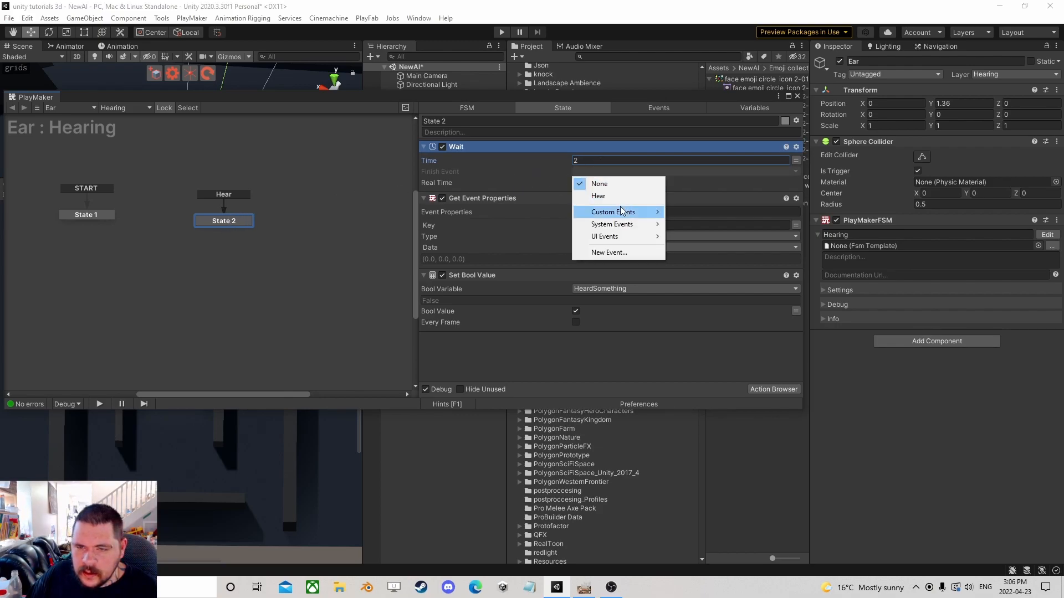
{"action": "left_click", "coordinate": [227, 224]}
{"action": "left_click", "coordinate": [227, 222], "text": "ctrl"}
{"action": "mouse_move", "coordinate": [235, 233]}
{"action": "left_mouse_down", "text": "ctrl"}
{"action": "mouse_move", "coordinate": [253, 253]}
{"action": "mouse_move", "coordinate": [217, 242]}
{"action": "left_mouse_up", "text": "ctrl"}
{"action": "left_click", "coordinate": [228, 222]}
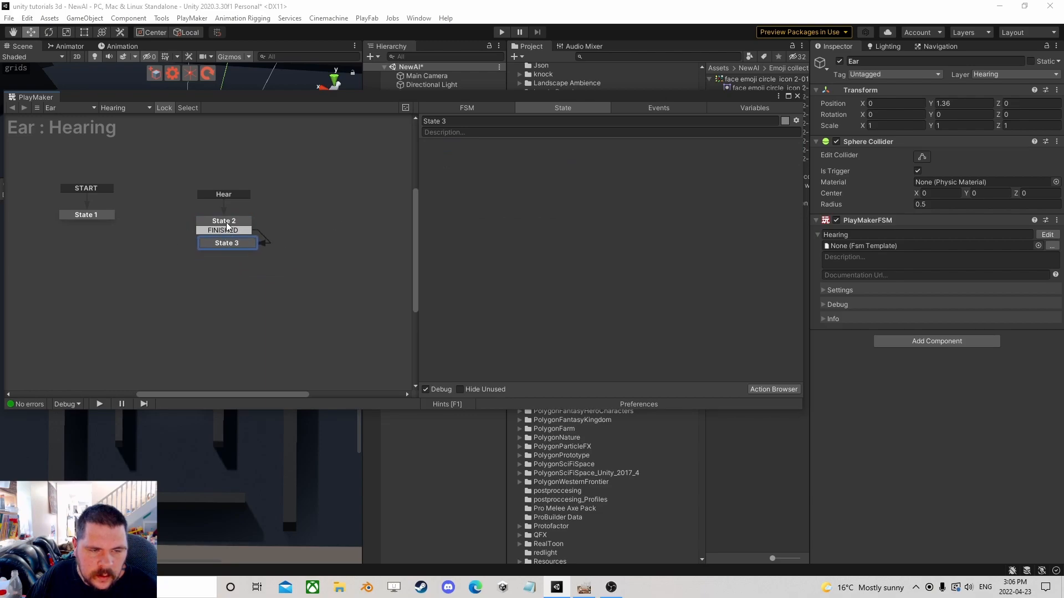
{"action": "left_click", "coordinate": [574, 172]}
{"action": "left_click", "coordinate": [610, 208]}
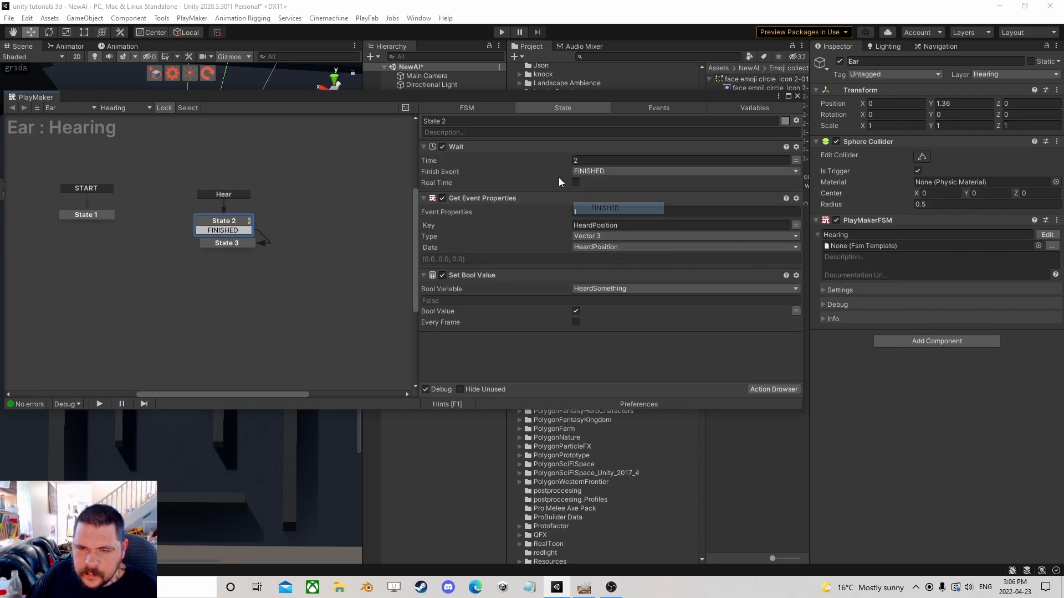
Copy the Set Bool Value action from State 2 and paste it into State 3.
{"action": "right_click", "coordinate": [469, 276]}
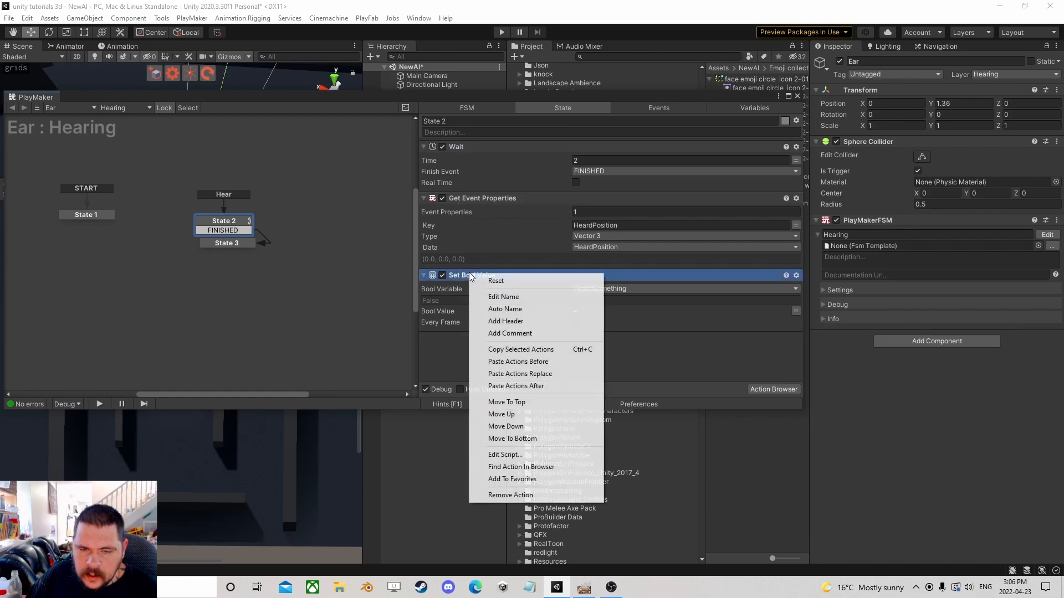
{"action": "left_click", "coordinate": [517, 350]}
{"action": "left_click", "coordinate": [239, 242]}
{"action": "right_click", "coordinate": [476, 185]}
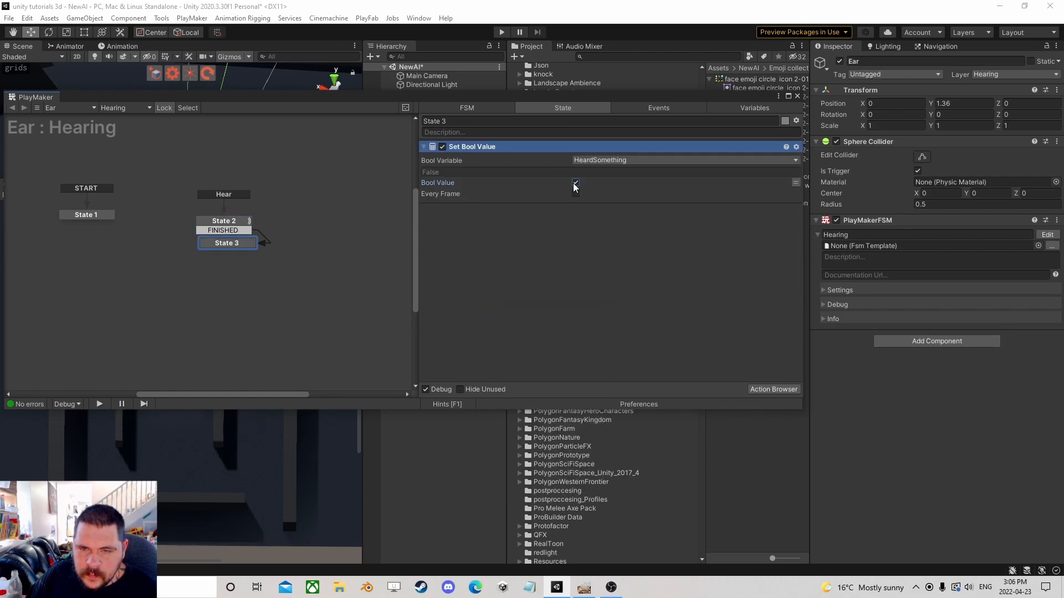
Reorder State 2's actions so that Wait runs last, after Set Bool Value.
{"action": "left_click", "coordinate": [235, 222]}
{"action": "left_click_drag", "start_coordinate": [481, 200], "coordinate": [469, 151]}
{"action": "left_click_drag", "start_coordinate": [447, 224], "coordinate": [493, 335]}
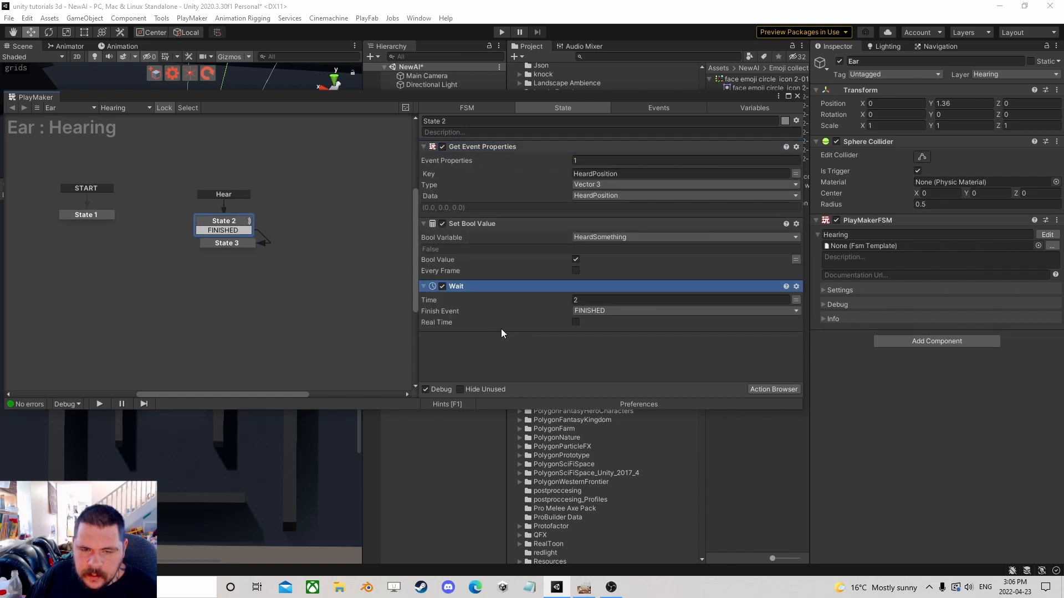
Open the Ai object's Brain FSM for editing and select the Idlestate state.
{"action": "left_click", "coordinate": [797, 97]}
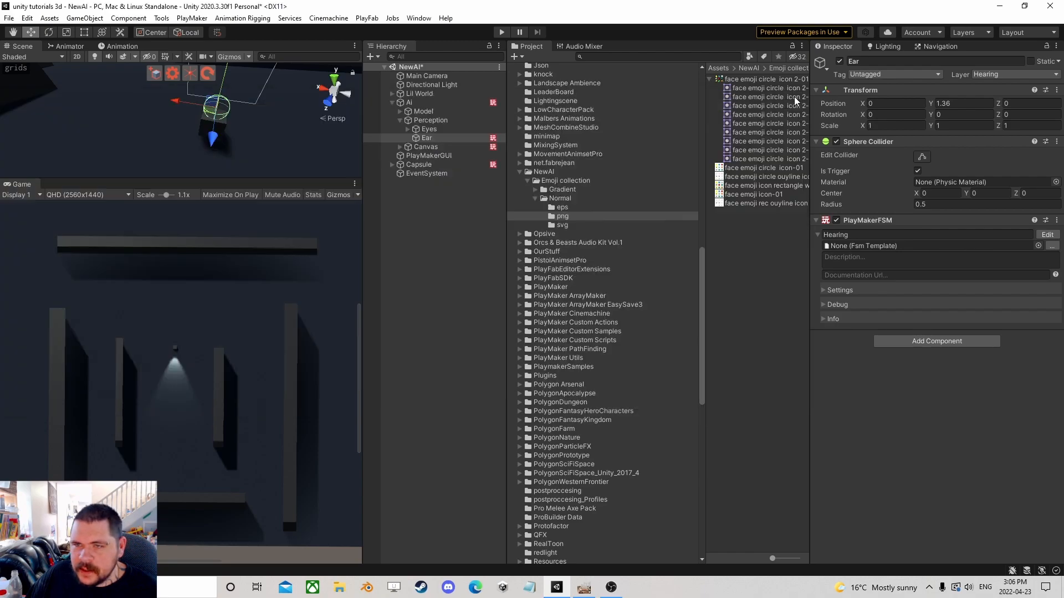
{"action": "left_click", "coordinate": [409, 103]}
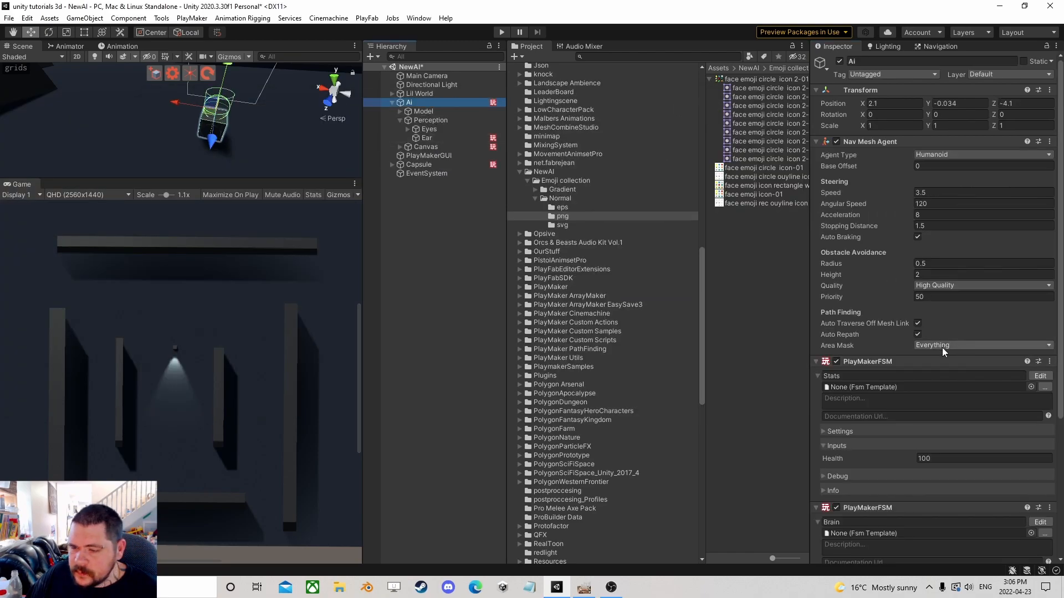
{"action": "left_click", "coordinate": [1040, 522]}
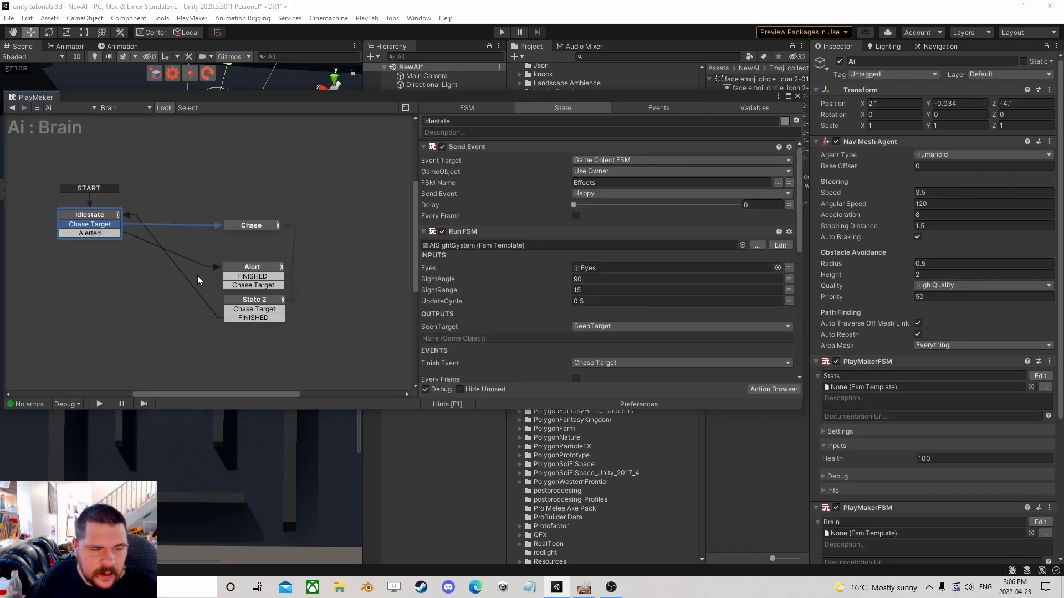
{"action": "left_click", "coordinate": [249, 276]}
{"action": "left_click", "coordinate": [116, 228]}
{"action": "scroll", "coordinate": [769, 381], "scroll_direction": "down", "scroll_amount": 3}
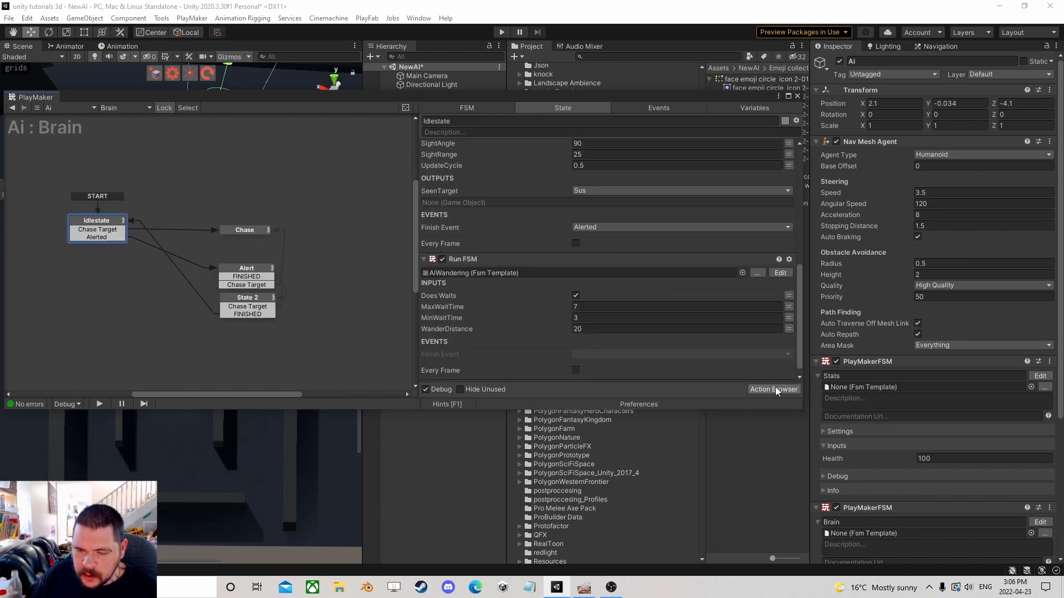
Add an Fsm Bool Test action to Idlestate.
{"action": "left_click", "coordinate": [776, 386]}
{"action": "type", "text": "fsm bo"}
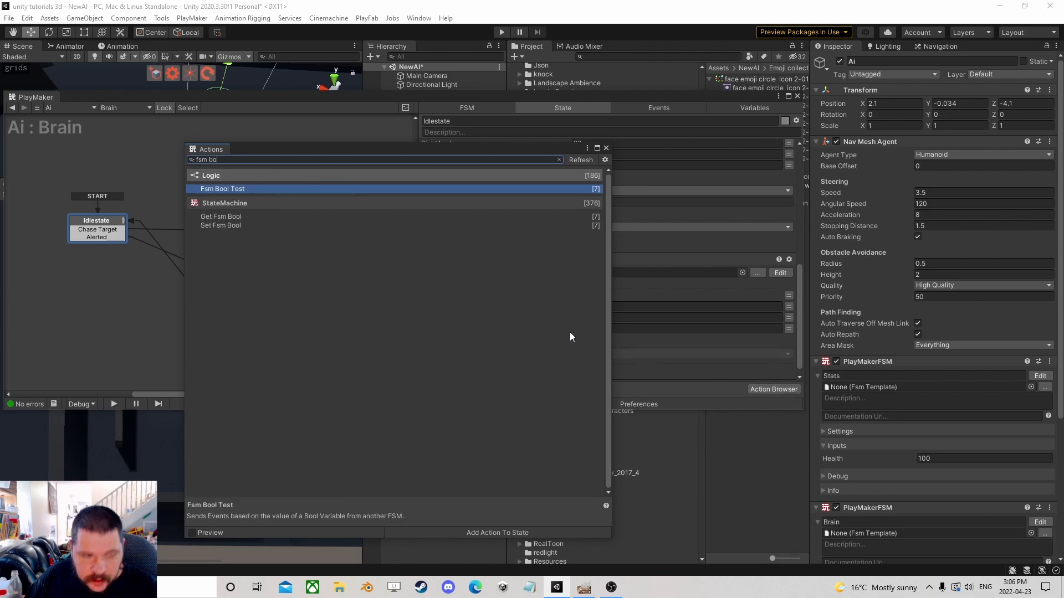
{"action": "double_click", "coordinate": [255, 188]}
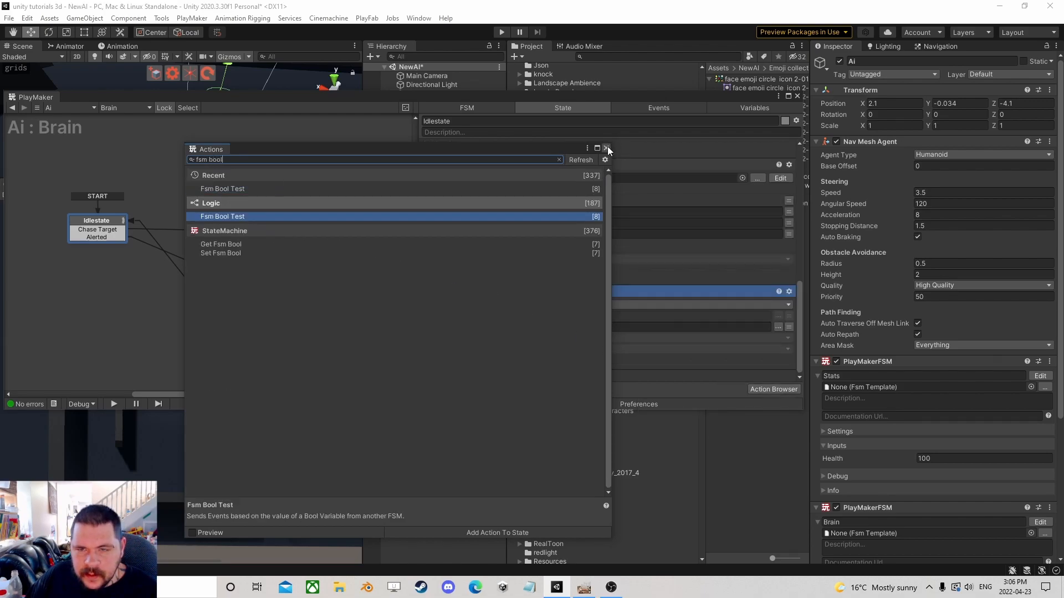
{"action": "left_click", "coordinate": [607, 148]}
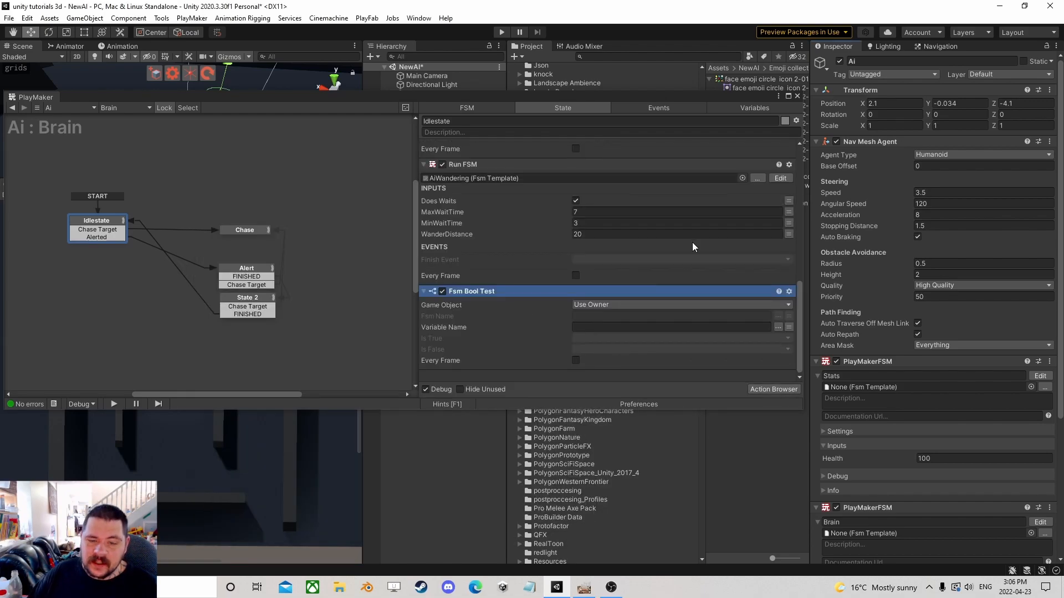
Point the Fsm Bool Test at the Ear object's Hearing FSM and its HeardSomething variable.
{"action": "left_click_drag", "start_coordinate": [724, 101], "coordinate": [648, 166]}
{"action": "left_click", "coordinate": [528, 369]}
{"action": "left_click", "coordinate": [532, 392]}
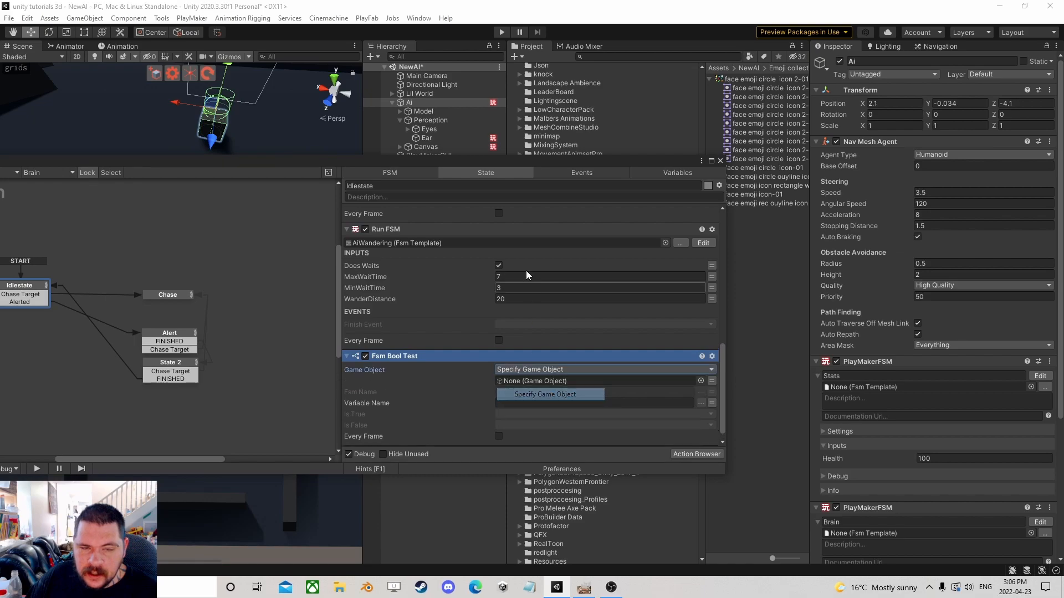
{"action": "left_click_drag", "start_coordinate": [427, 138], "coordinate": [530, 382]}
{"action": "left_click", "coordinate": [701, 392]}
{"action": "left_click", "coordinate": [735, 404]}
{"action": "left_click", "coordinate": [701, 403]}
{"action": "left_click", "coordinate": [741, 410]}
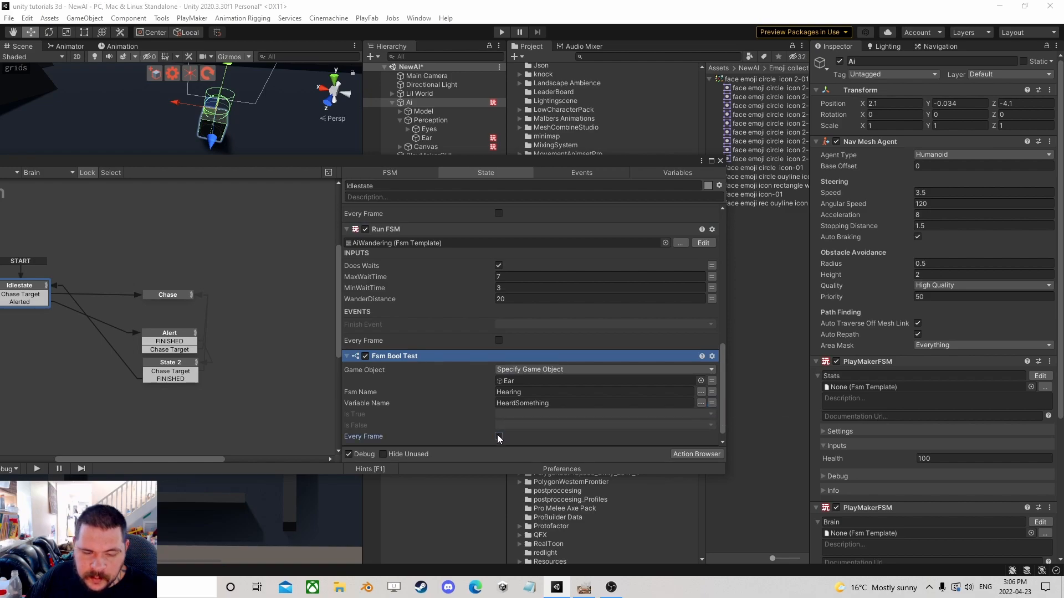
Create a new HeardSomething event for the test's true result and enable Every Frame.
{"action": "left_click_drag", "start_coordinate": [468, 164], "coordinate": [588, 97]}
{"action": "left_click", "coordinate": [640, 349]}
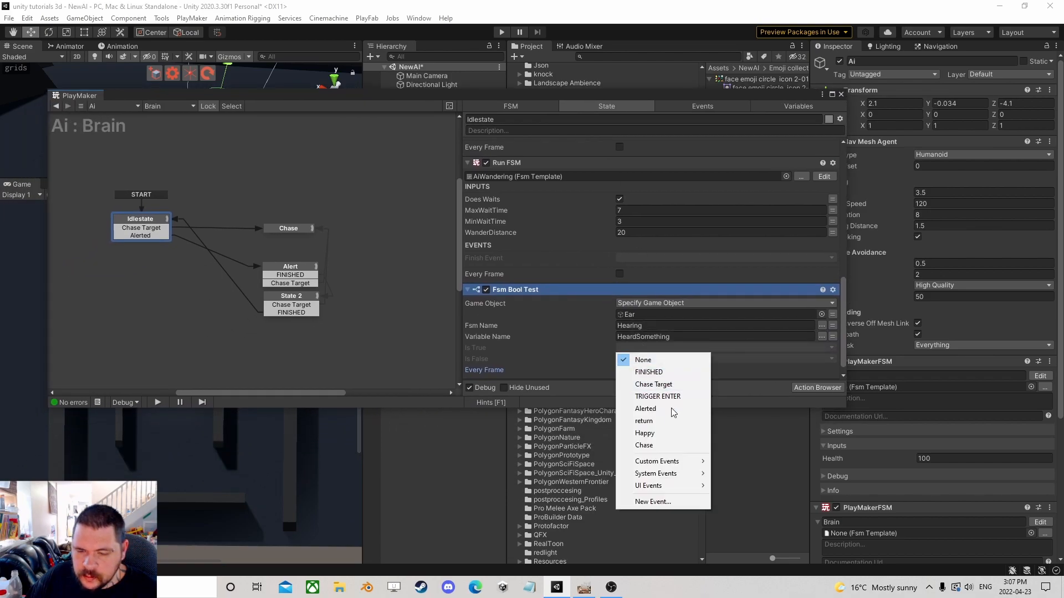
{"action": "left_click", "coordinate": [660, 504]}
{"action": "type", "text": "Heard"}
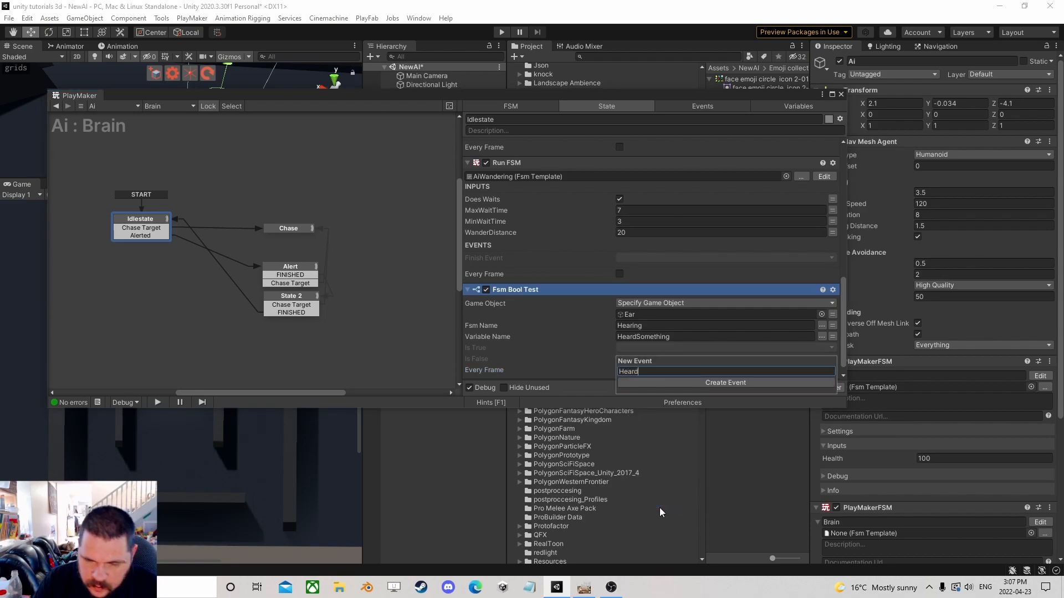
{"action": "type", "text": "Something"}
{"action": "key", "text": "Return"}
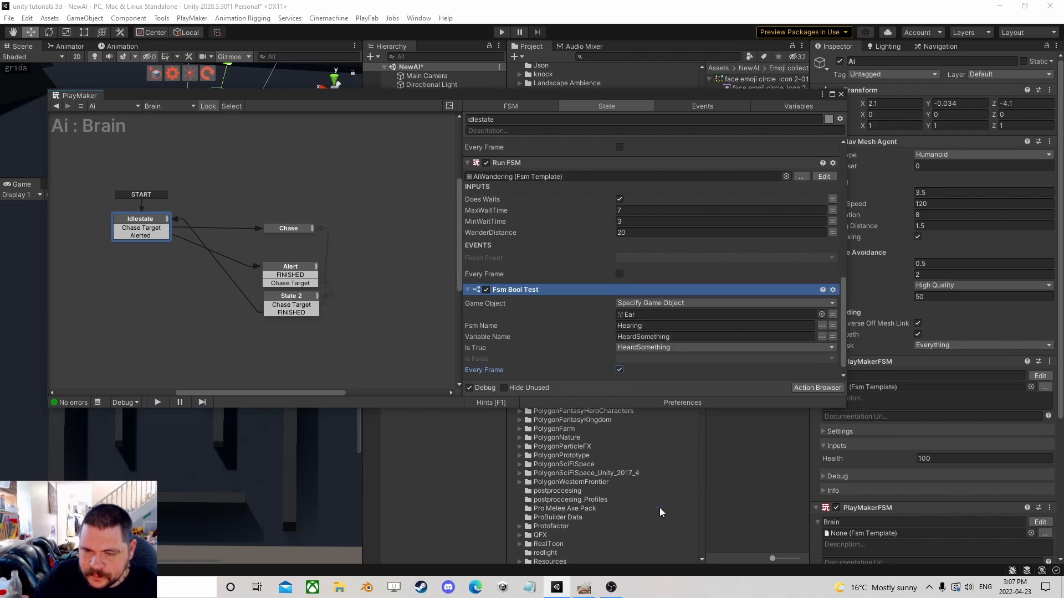
Add a new state and connect Idlestate's HeardSomething transition to it.
{"action": "right_click", "coordinate": [151, 220]}
{"action": "mouse_move", "coordinate": [189, 224]}
{"action": "left_click", "coordinate": [326, 310]}
{"action": "left_click_drag", "start_coordinate": [145, 244], "coordinate": [151, 325]}
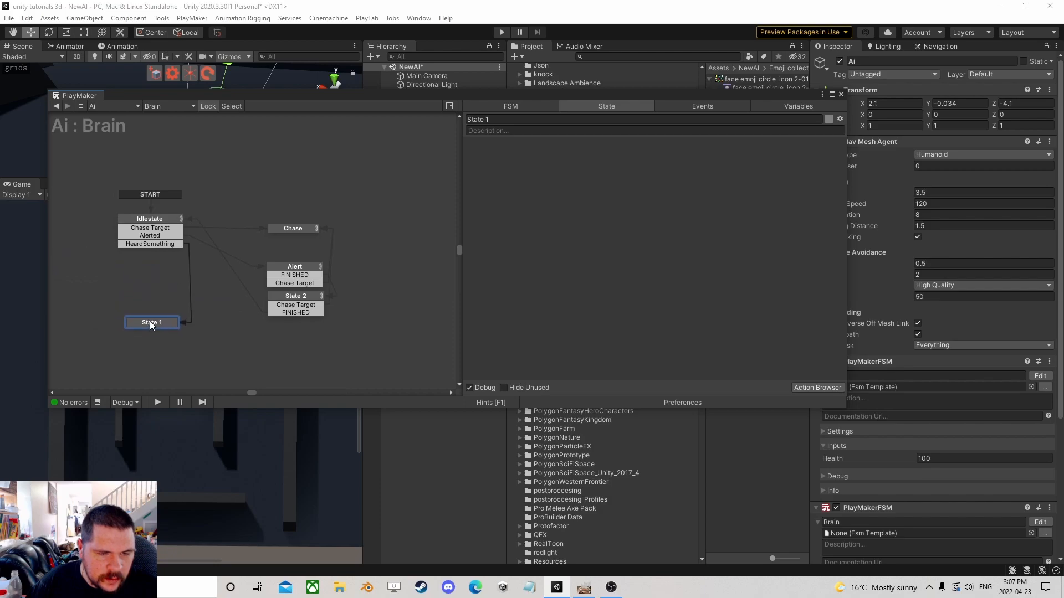
Close the PlayMaker editor and select the Capsule object.
{"action": "left_click", "coordinate": [842, 94]}
{"action": "left_click", "coordinate": [419, 165]}
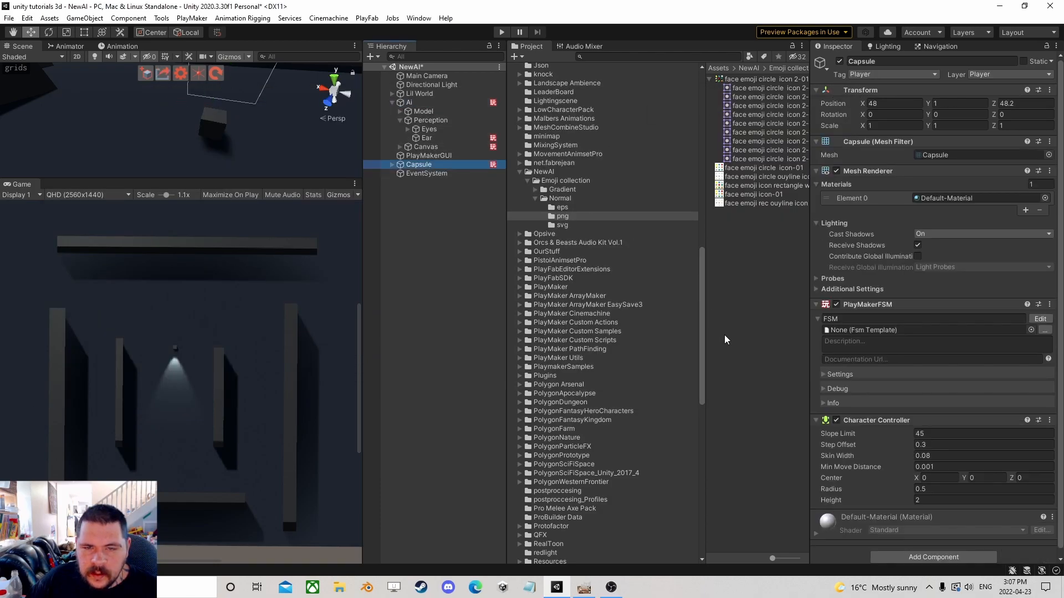
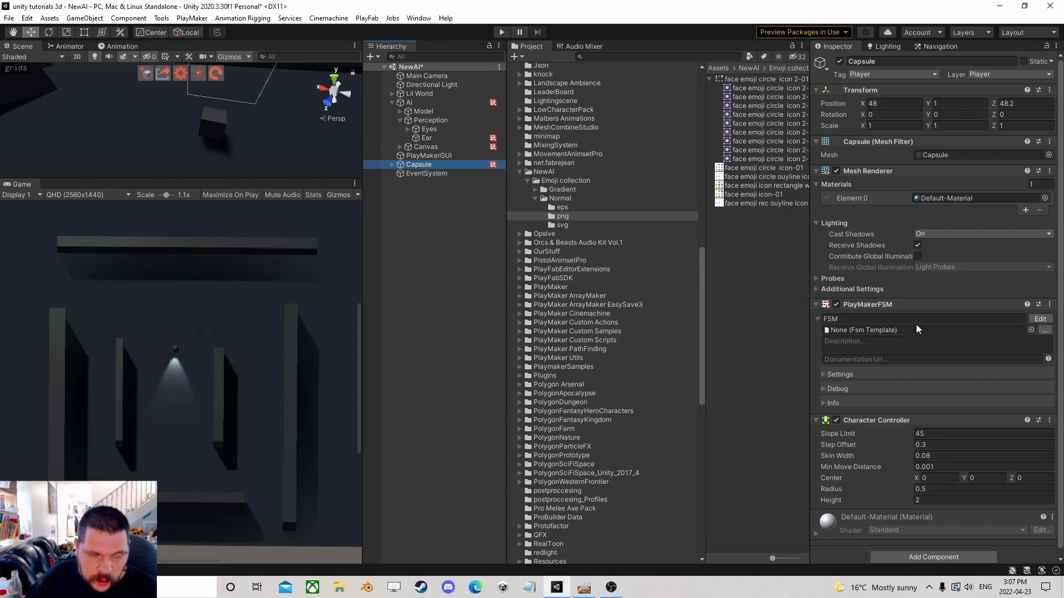
Add a second PlayMaker FSM component to the Capsule and name the FSM Noise.
{"action": "left_click", "coordinate": [934, 557]}
{"action": "left_click", "coordinate": [917, 456]}
{"action": "scroll", "coordinate": [894, 506], "scroll_direction": "down", "scroll_amount": 3}
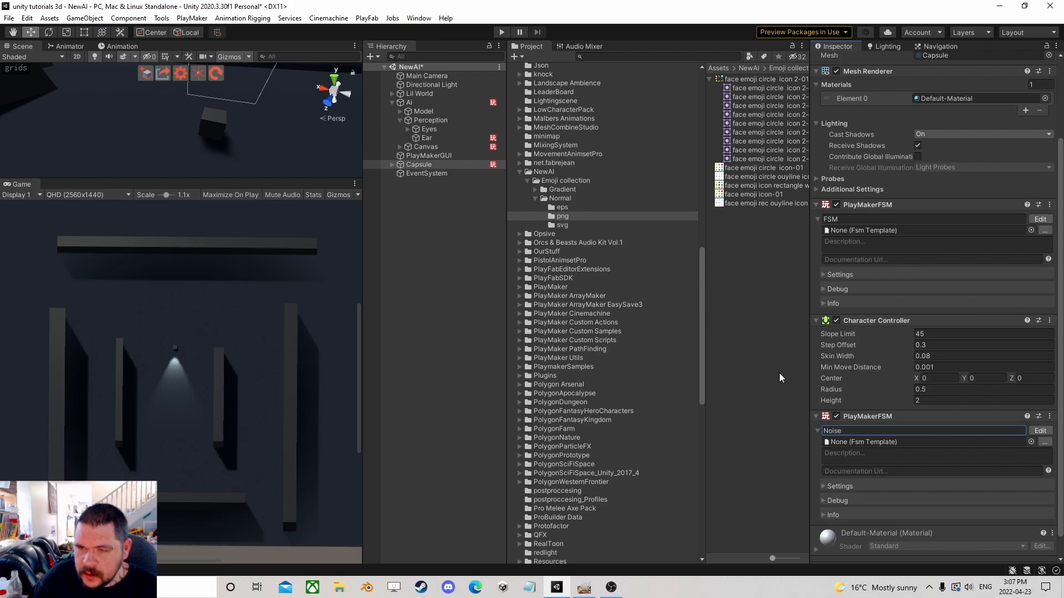
Create a new Particle System in the scene at the top level of the hierarchy.
{"action": "left_click", "coordinate": [410, 242]}
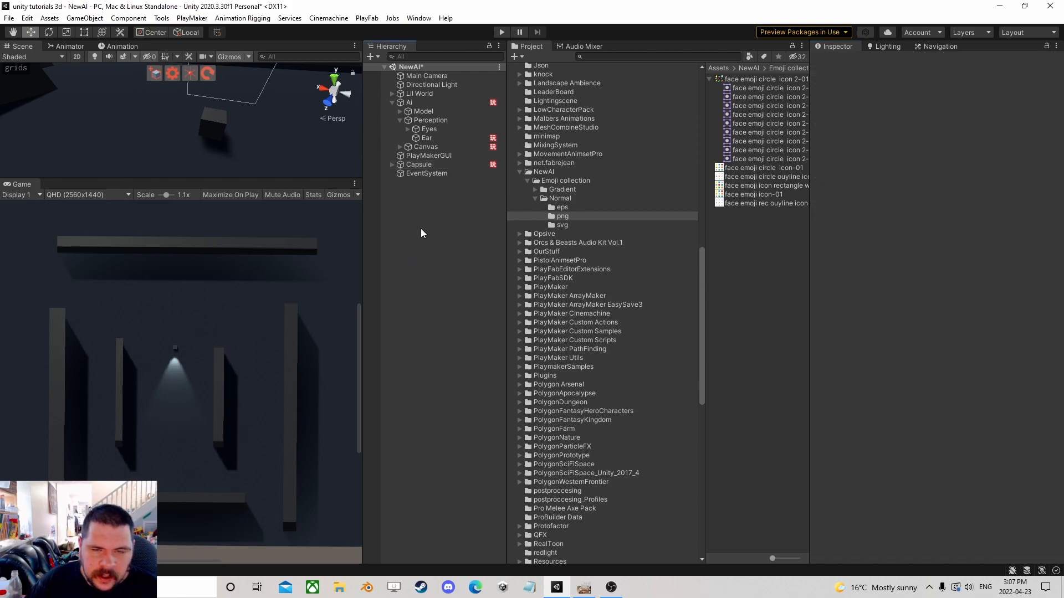
{"action": "right_click", "coordinate": [421, 221]}
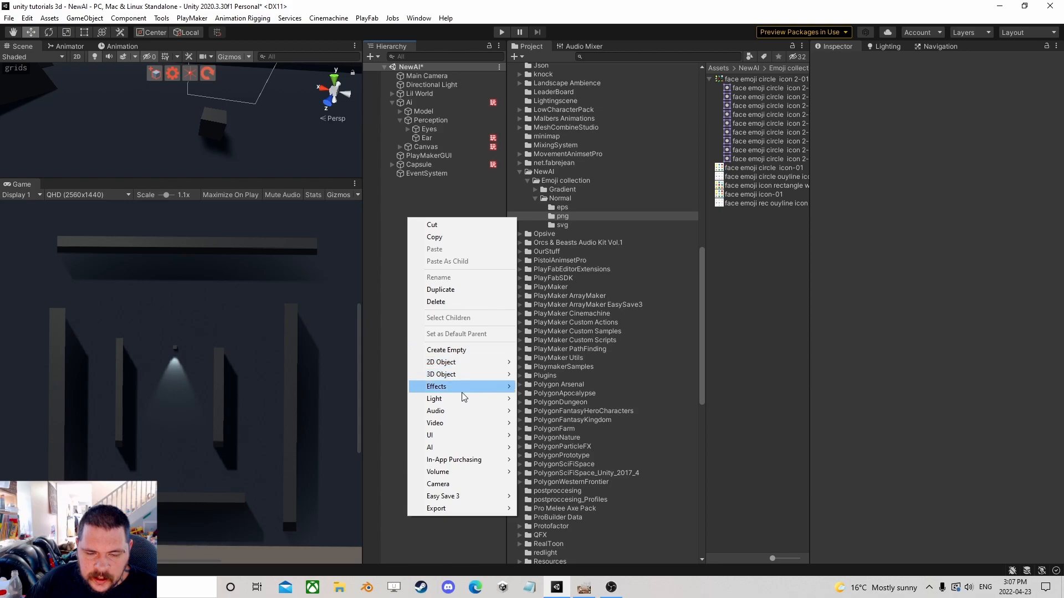
{"action": "mouse_move", "coordinate": [463, 388]}
{"action": "left_click", "coordinate": [555, 389]}
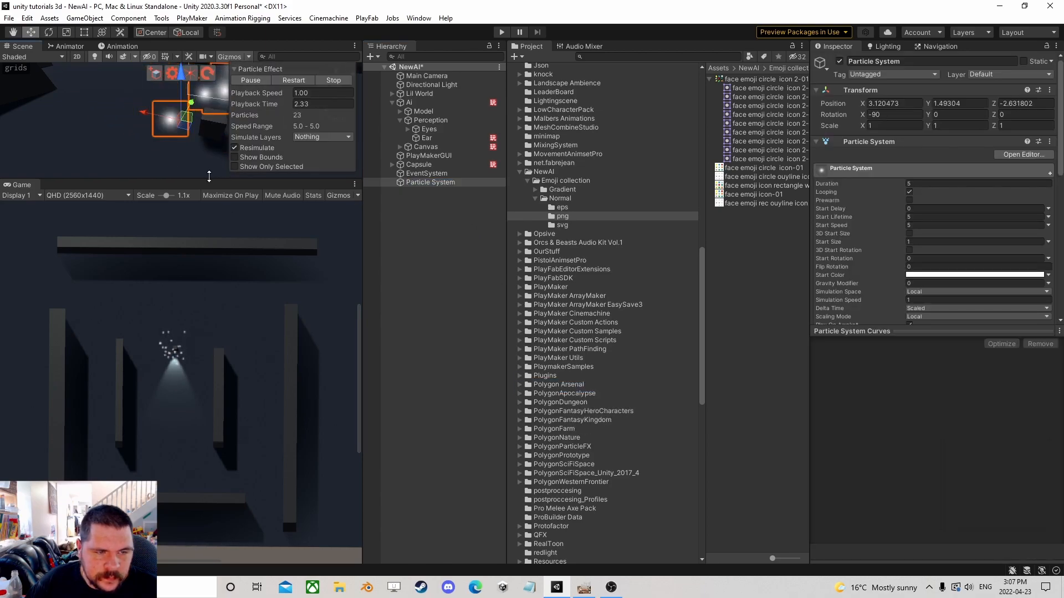
Move the particle system to about X 2.77, Y 1.49, Z 3.66 under the spotlight.
{"action": "left_click_drag", "start_coordinate": [209, 177], "coordinate": [209, 388]}
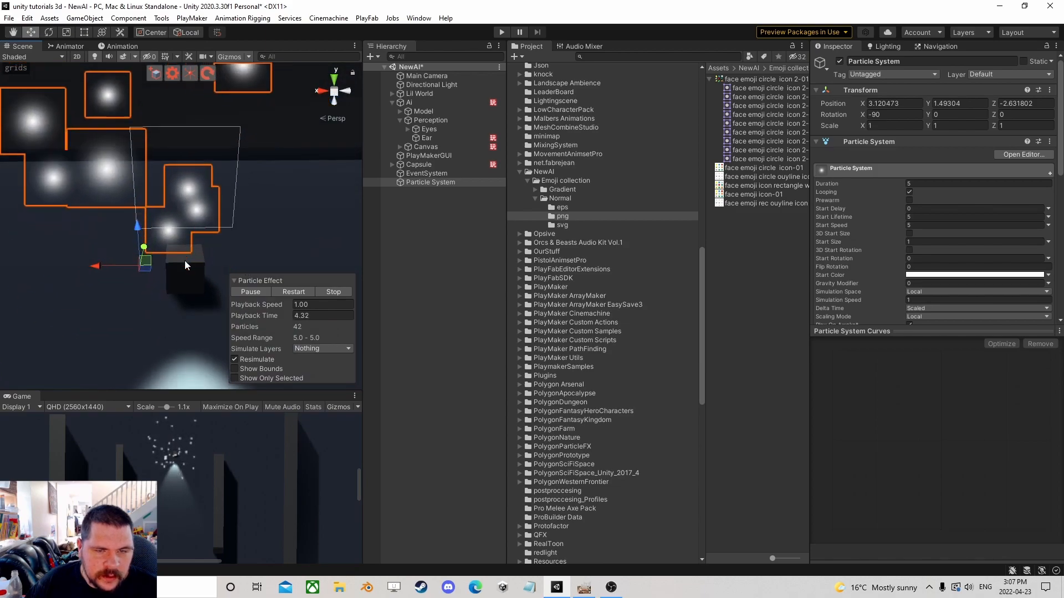
{"action": "scroll", "coordinate": [185, 260], "scroll_direction": "down", "scroll_amount": 5}
{"action": "left_click_drag", "start_coordinate": [168, 134], "coordinate": [175, 267]}
{"action": "mouse_move", "coordinate": [175, 267]}
{"action": "middle_mouse_down"}
{"action": "mouse_move", "coordinate": [176, 233]}
{"action": "mouse_move", "coordinate": [184, 254]}
{"action": "middle_mouse_up"}
{"action": "middle_click_drag", "start_coordinate": [238, 226], "coordinate": [244, 206]}
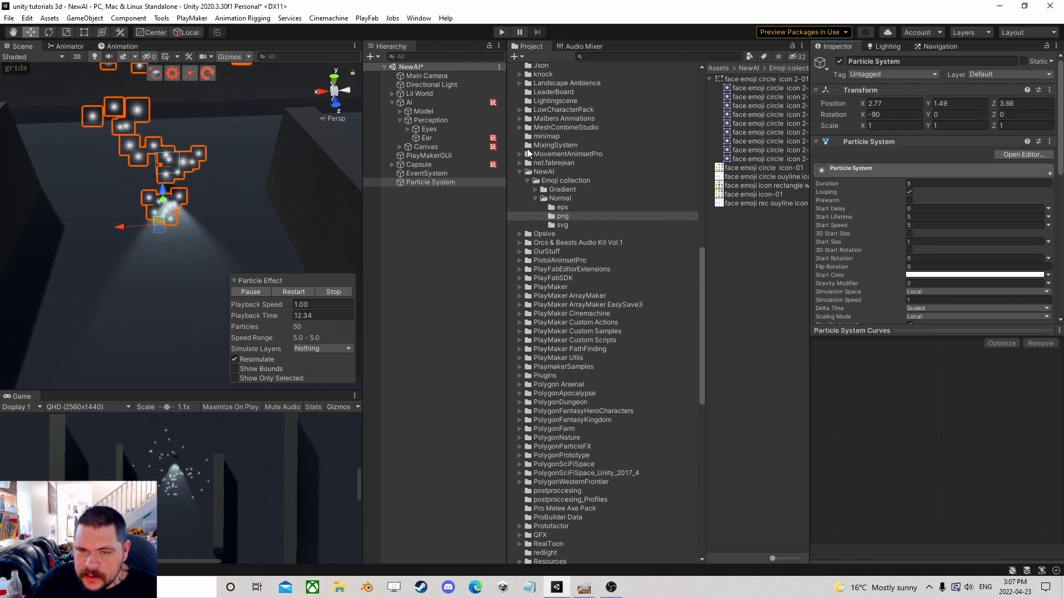
Create a new material named Soundwave in the NewAI folder.
{"action": "left_click", "coordinate": [543, 172]}
{"action": "right_click", "coordinate": [734, 118]}
{"action": "mouse_move", "coordinate": [793, 124]}
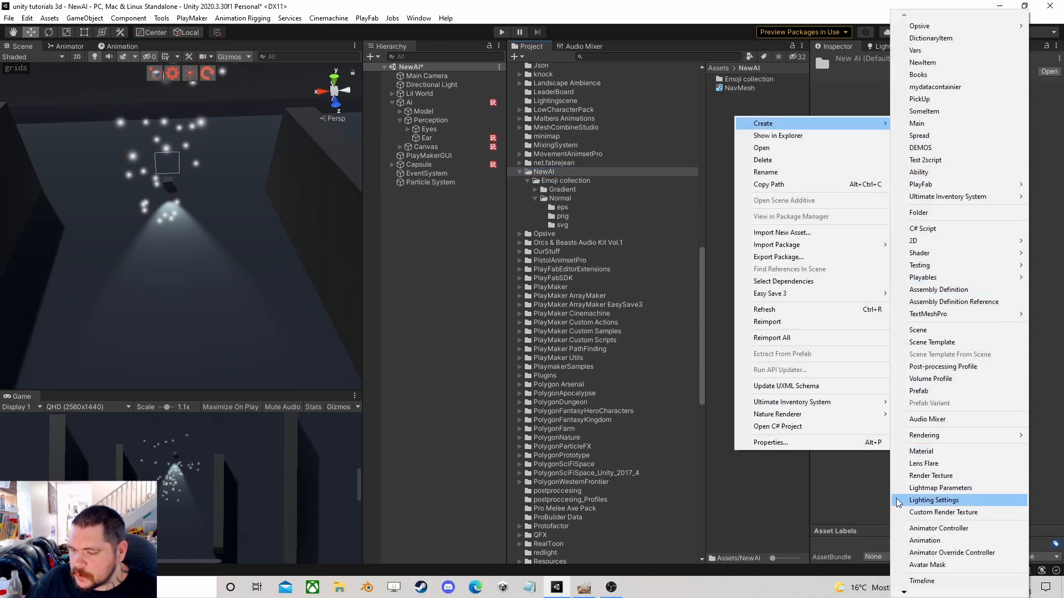
{"action": "left_click", "coordinate": [921, 451]}
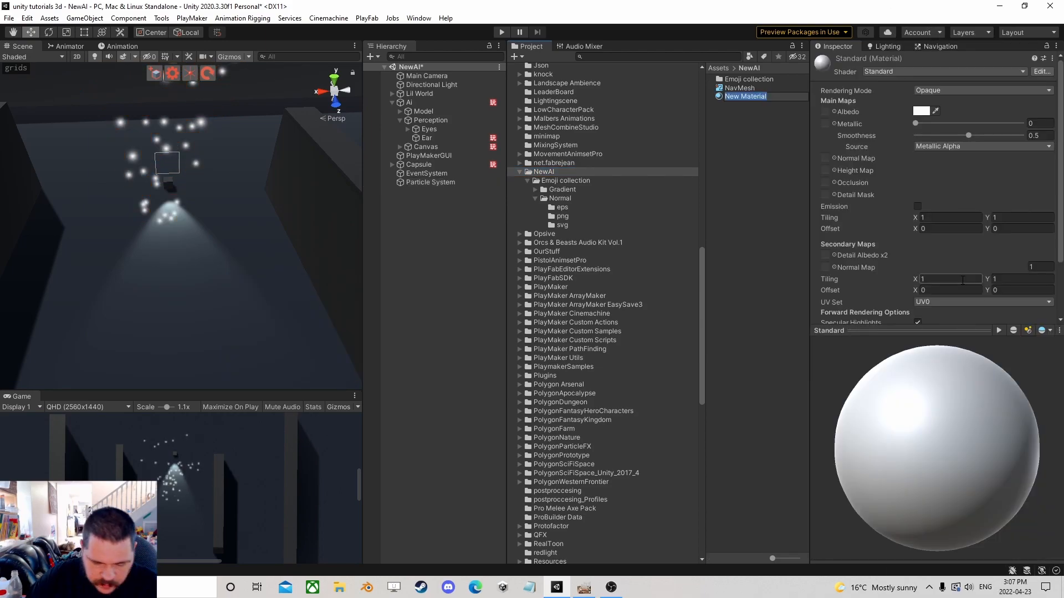
{"action": "key", "text": "Return"}
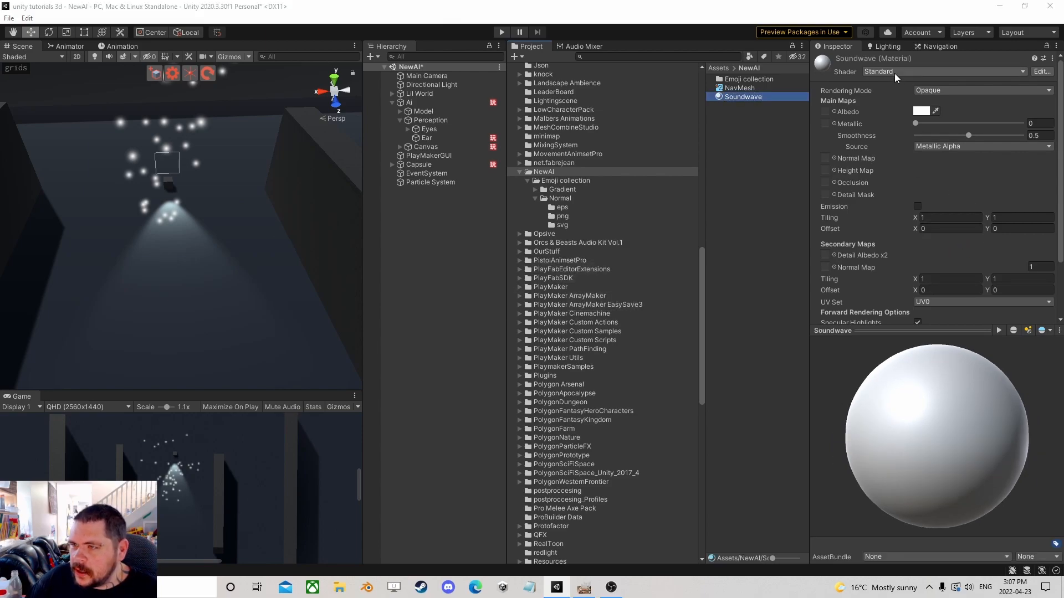
Change the Soundwave material's shader to Particles/Standard Unlit.
{"action": "left_click", "coordinate": [894, 73]}
{"action": "left_click", "coordinate": [906, 258]}
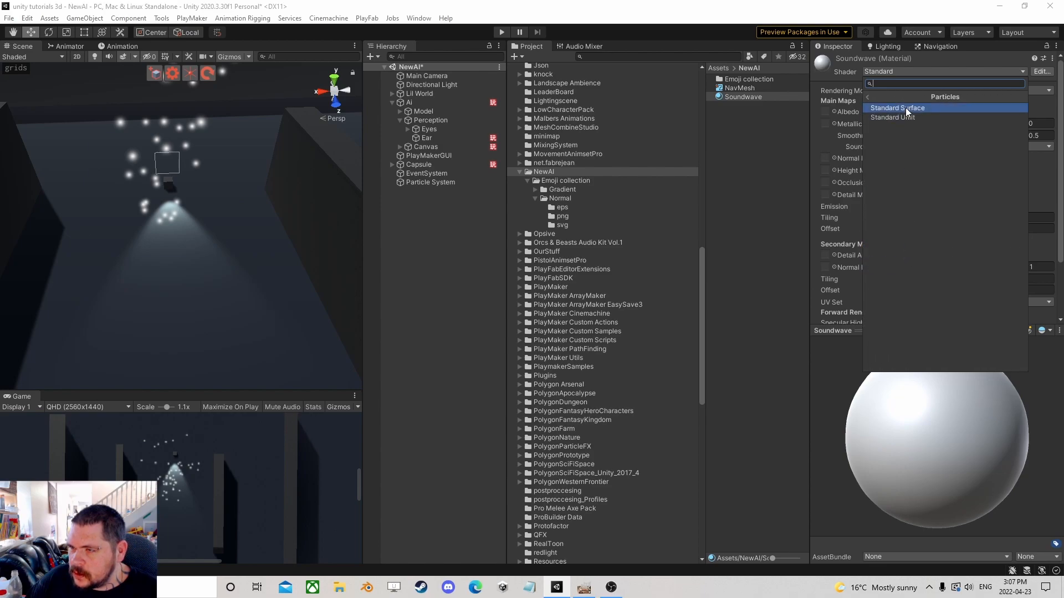
{"action": "left_click", "coordinate": [907, 118]}
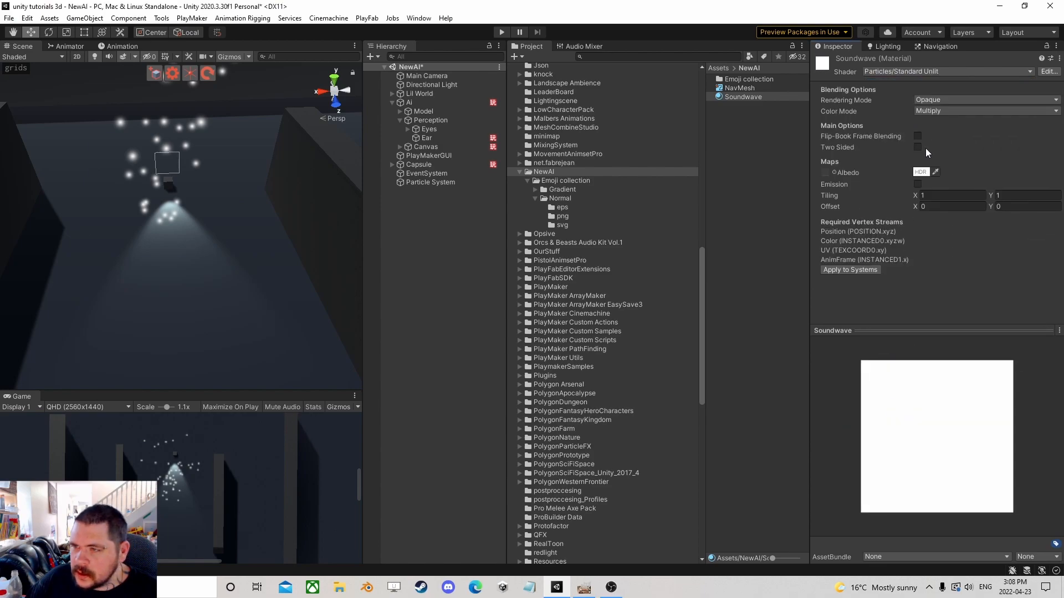
Set the material's Rendering Mode to Transparent, briefly opening and closing the albedo colour picker.
{"action": "left_click", "coordinate": [945, 101]}
{"action": "left_click", "coordinate": [955, 123]}
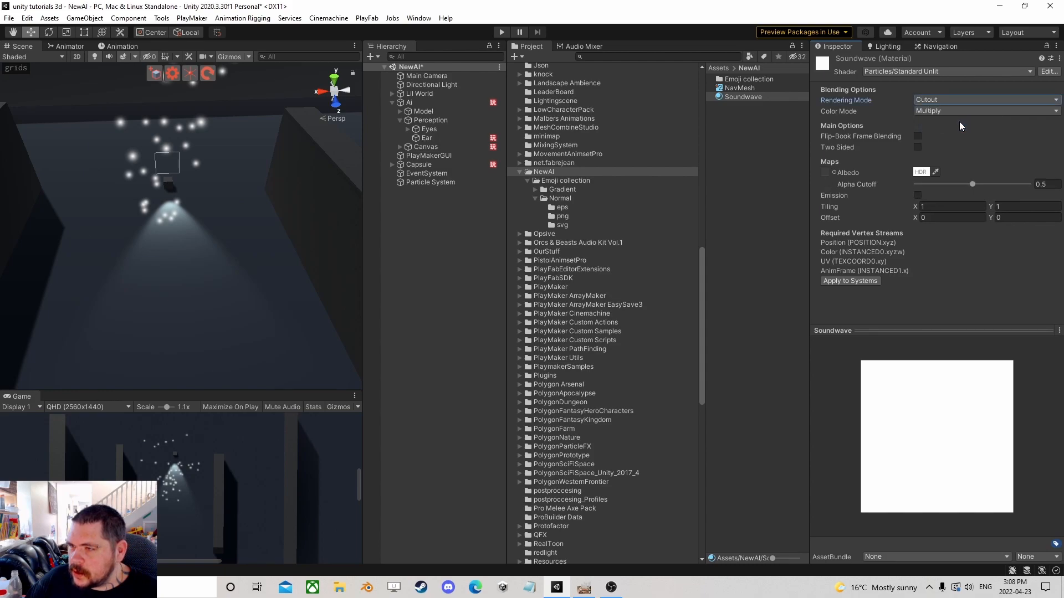
{"action": "left_click", "coordinate": [935, 100]}
{"action": "left_click", "coordinate": [966, 149]}
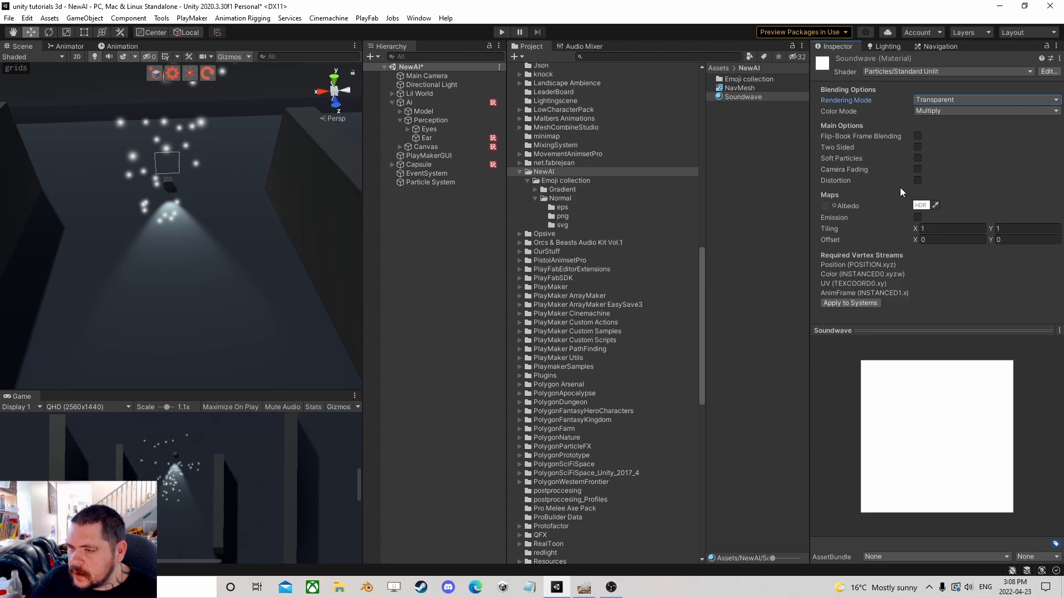
{"action": "left_click", "coordinate": [919, 206]}
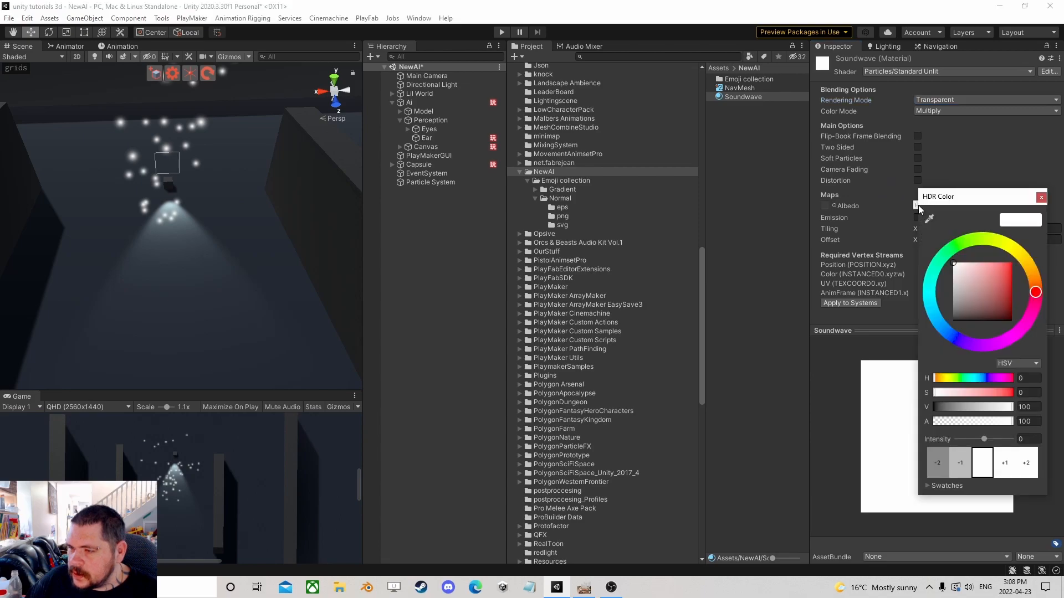
{"action": "left_click", "coordinate": [1040, 198]}
Select the particle system and assign the Soundwave material to its Renderer module.
{"action": "left_click", "coordinate": [438, 182]}
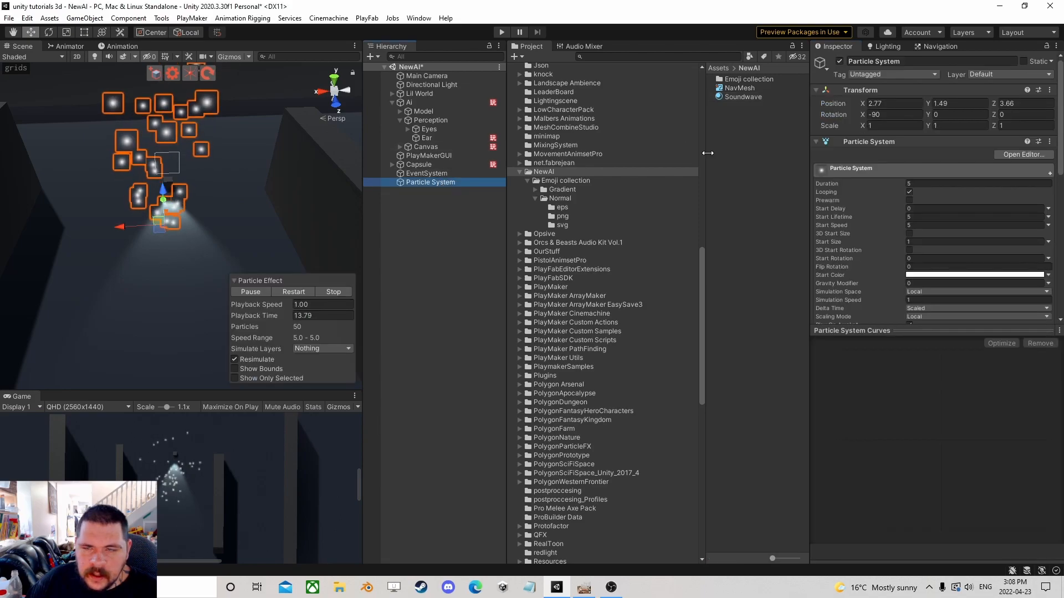
{"action": "scroll", "coordinate": [968, 242], "scroll_direction": "down", "scroll_amount": 10}
{"action": "left_click", "coordinate": [849, 250]}
{"action": "left_click_drag", "start_coordinate": [730, 98], "coordinate": [940, 281]}
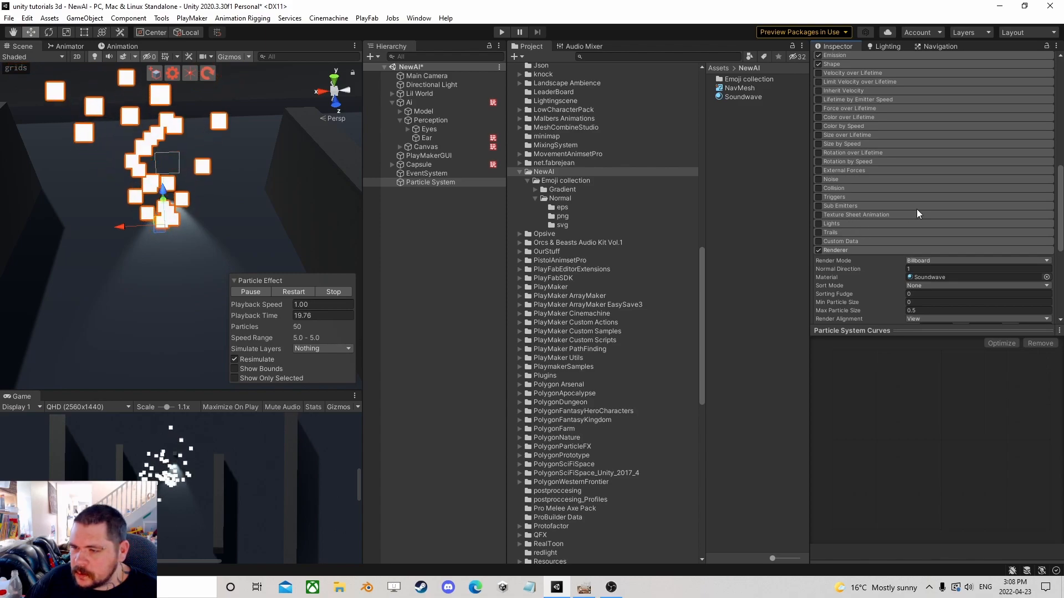
Set the Renderer's render mode to Mesh and choose the Sphere mesh.
{"action": "left_click", "coordinate": [939, 262]}
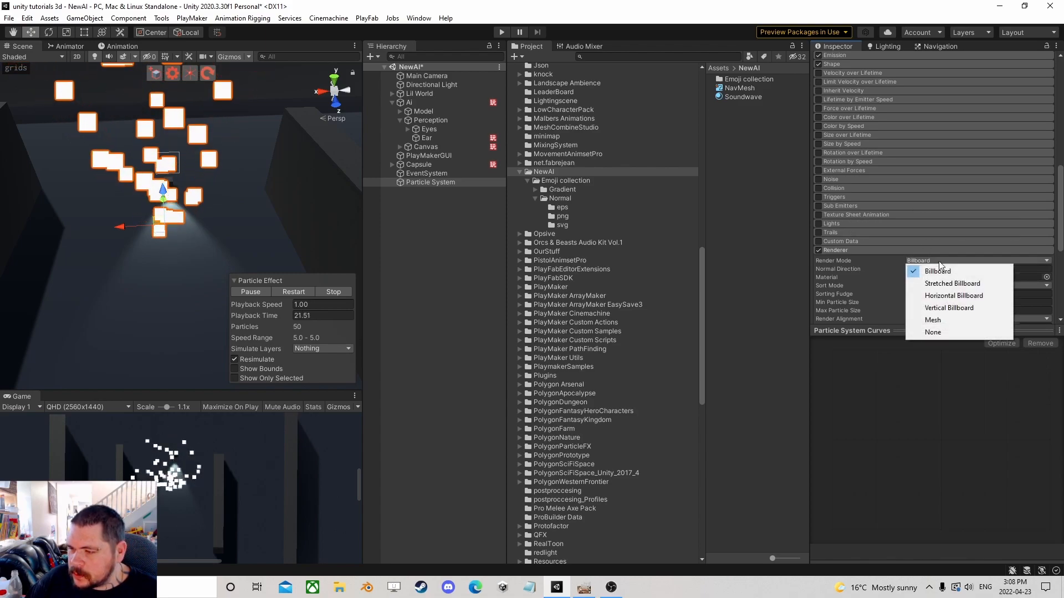
{"action": "left_click", "coordinate": [942, 318]}
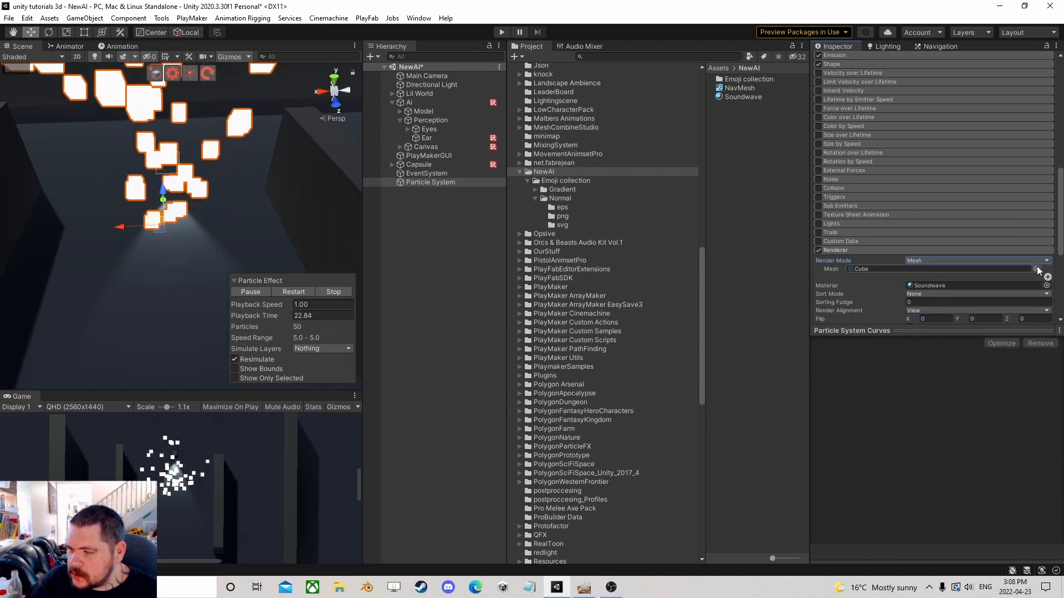
{"action": "left_click", "coordinate": [1035, 269]}
{"action": "left_click", "coordinate": [759, 490]}
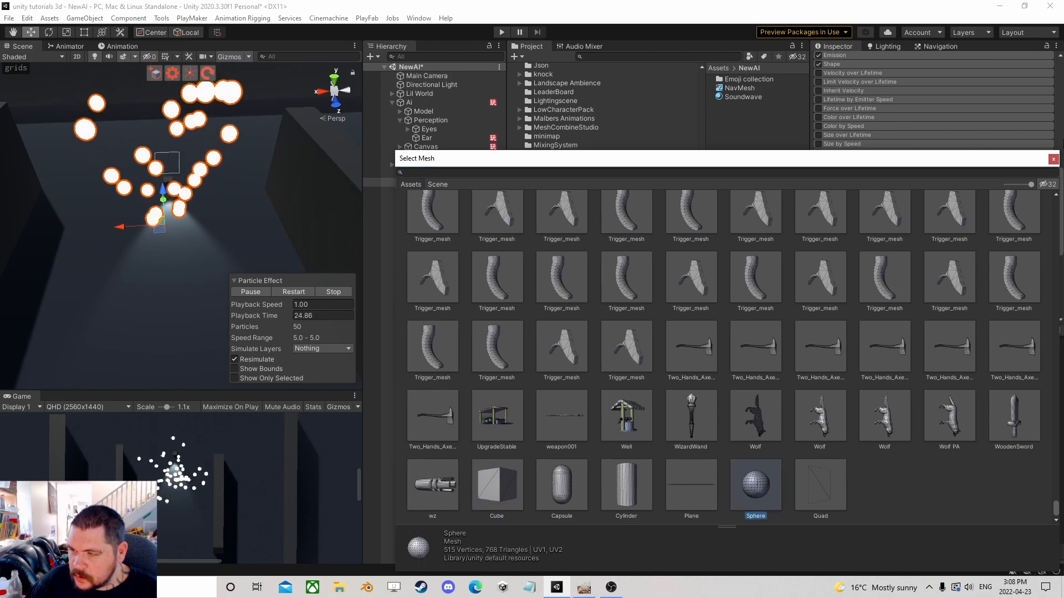
{"action": "left_click", "coordinate": [1054, 160]}
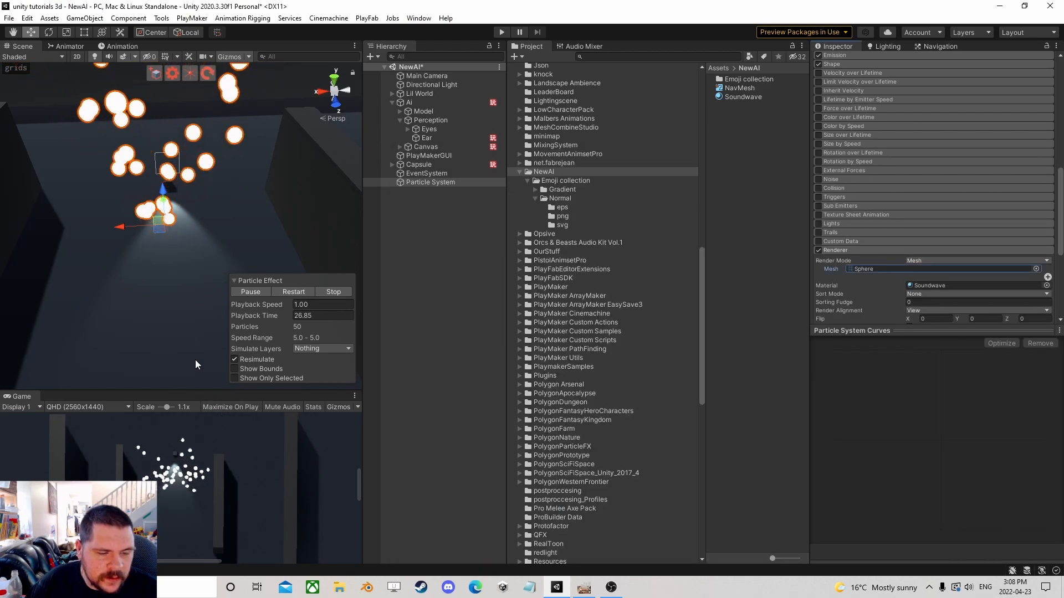
Set the Emission module's Rate over Time to 8.
{"action": "scroll", "coordinate": [165, 281], "scroll_direction": "down", "scroll_amount": 2}
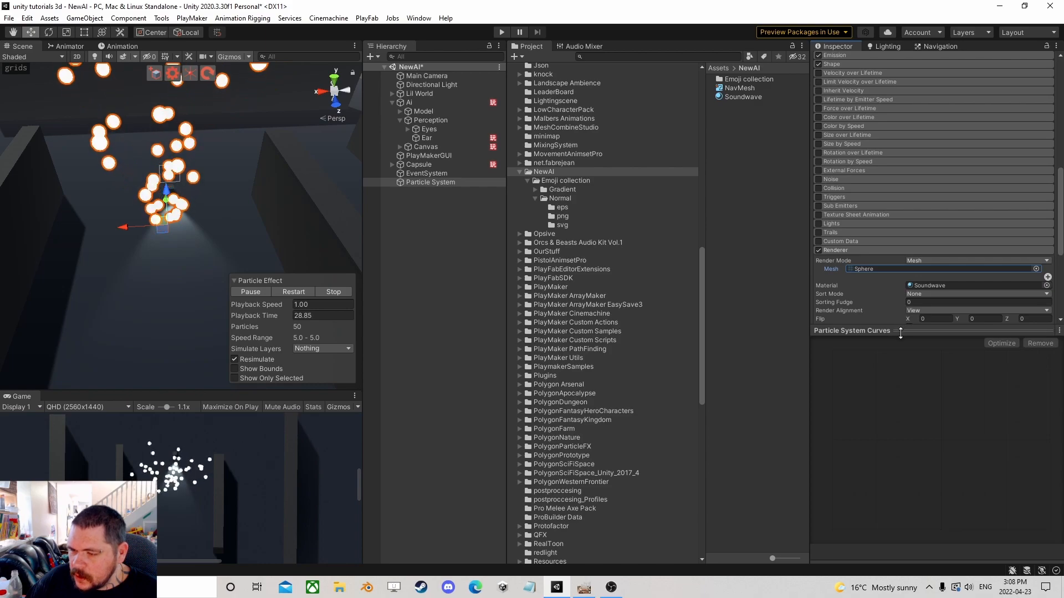
{"action": "left_click_drag", "start_coordinate": [887, 330], "coordinate": [887, 456]}
{"action": "scroll", "coordinate": [882, 270], "scroll_direction": "up", "scroll_amount": 10}
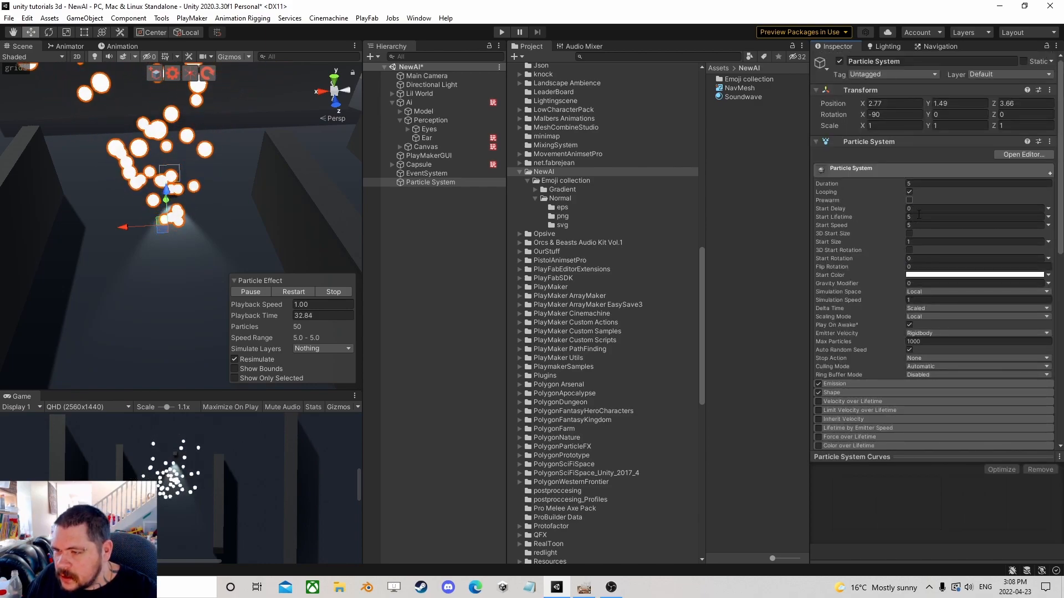
{"action": "scroll", "coordinate": [920, 290], "scroll_direction": "down", "scroll_amount": 3}
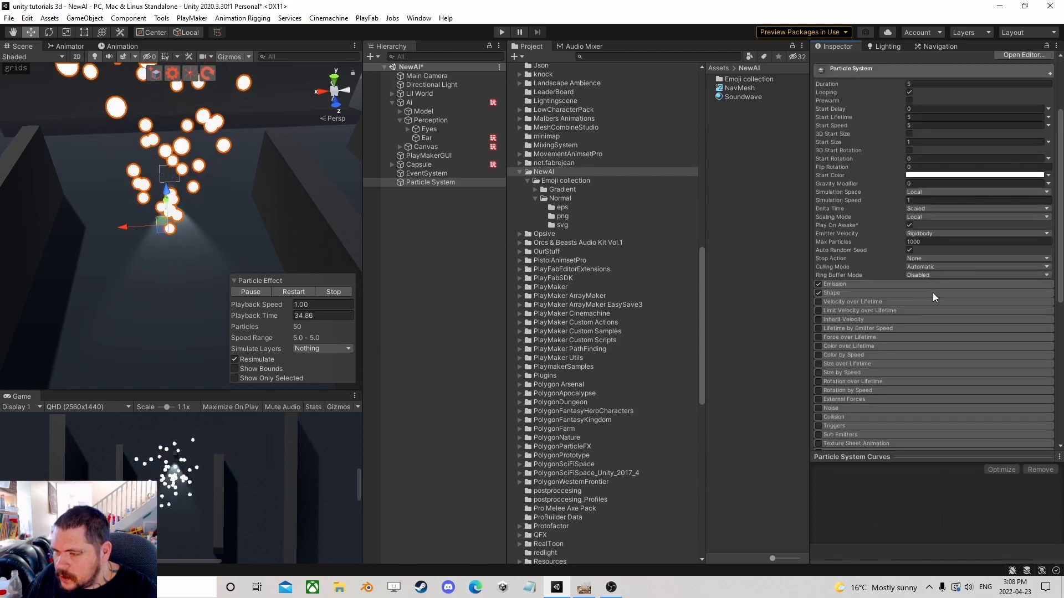
{"action": "left_click", "coordinate": [854, 283]}
{"action": "left_click", "coordinate": [923, 294]}
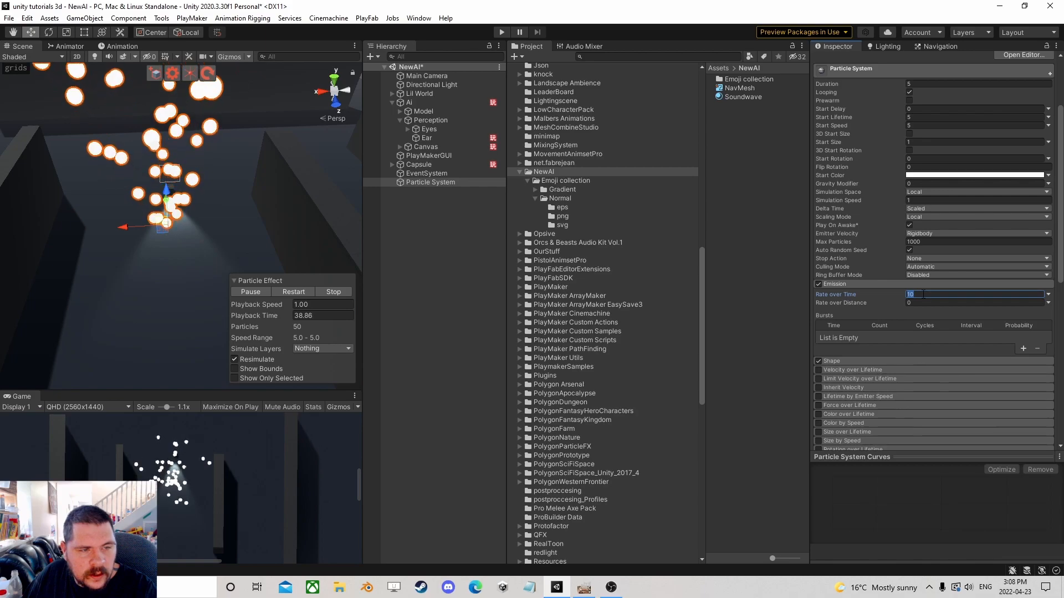
{"action": "type", "text": "8"}
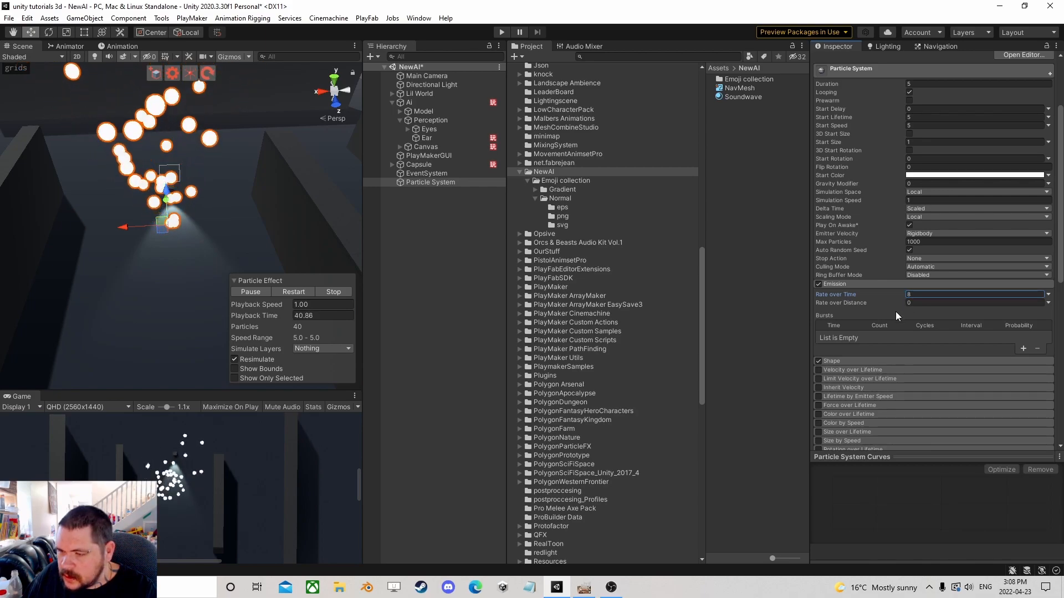
Change the emitter Shape from Cone to Sphere.
{"action": "left_click", "coordinate": [872, 359]}
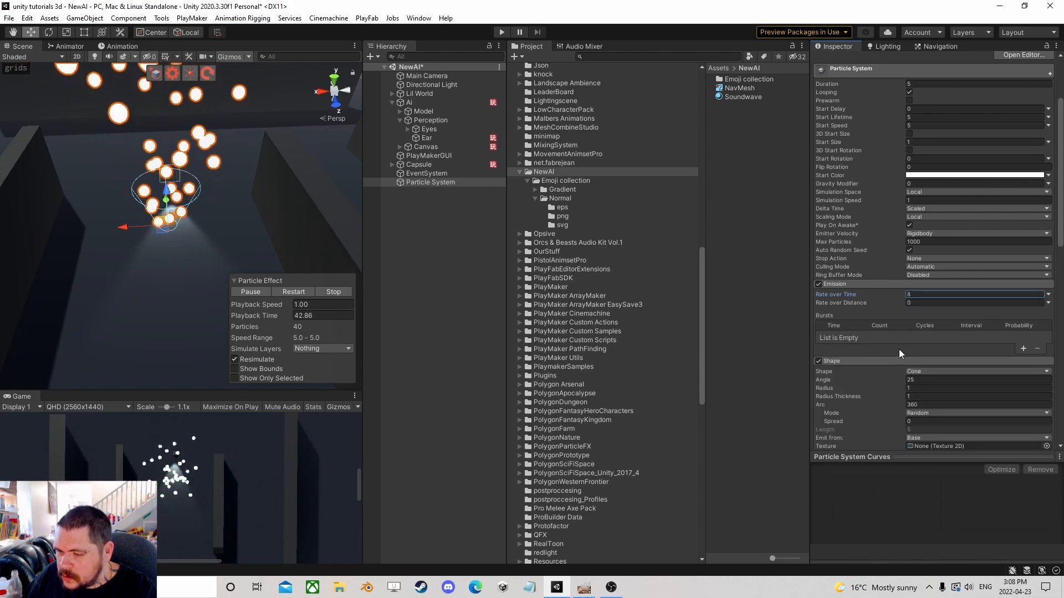
{"action": "scroll", "coordinate": [909, 333], "scroll_direction": "down", "scroll_amount": 5}
{"action": "left_click", "coordinate": [919, 173]}
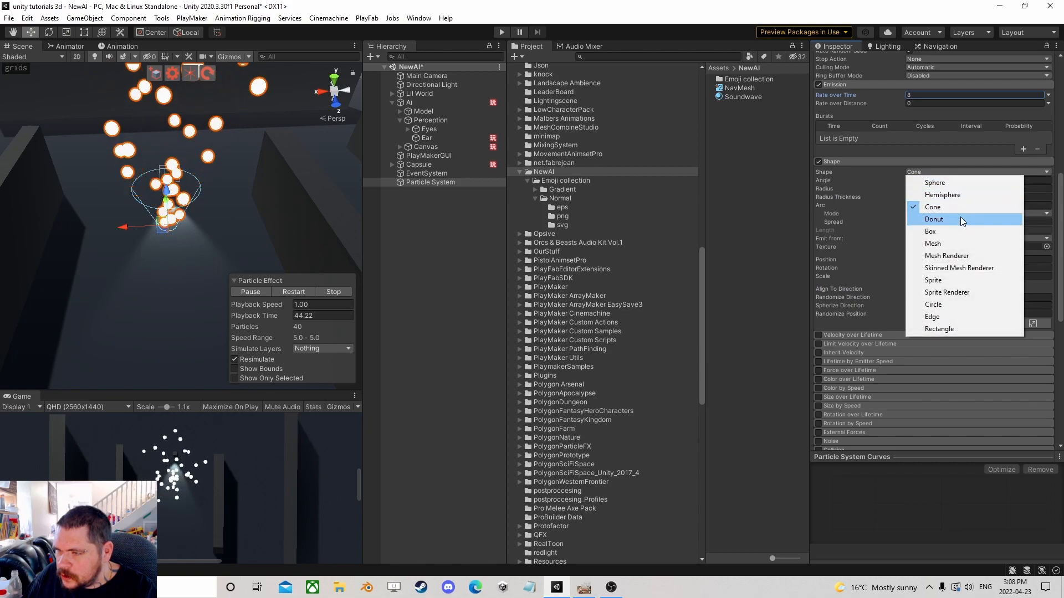
{"action": "left_click", "coordinate": [948, 183]}
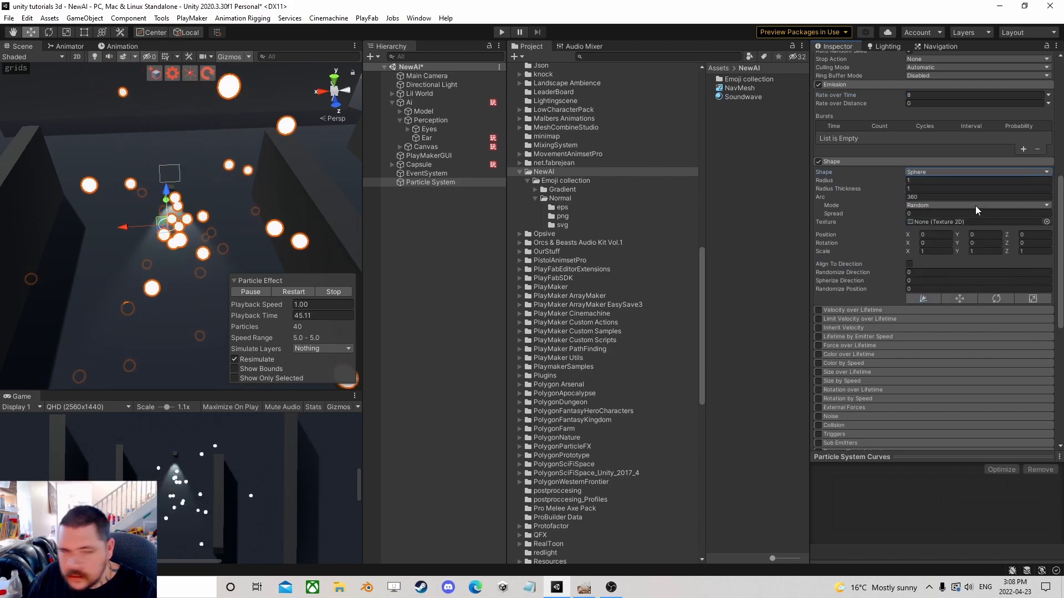
Set the particles' Start Speed to 0 and Start Lifetime to 0.5.
{"action": "scroll", "coordinate": [879, 331], "scroll_direction": "up", "scroll_amount": 10}
{"action": "left_click", "coordinate": [922, 225]}
{"action": "type", "text": "0.5"}
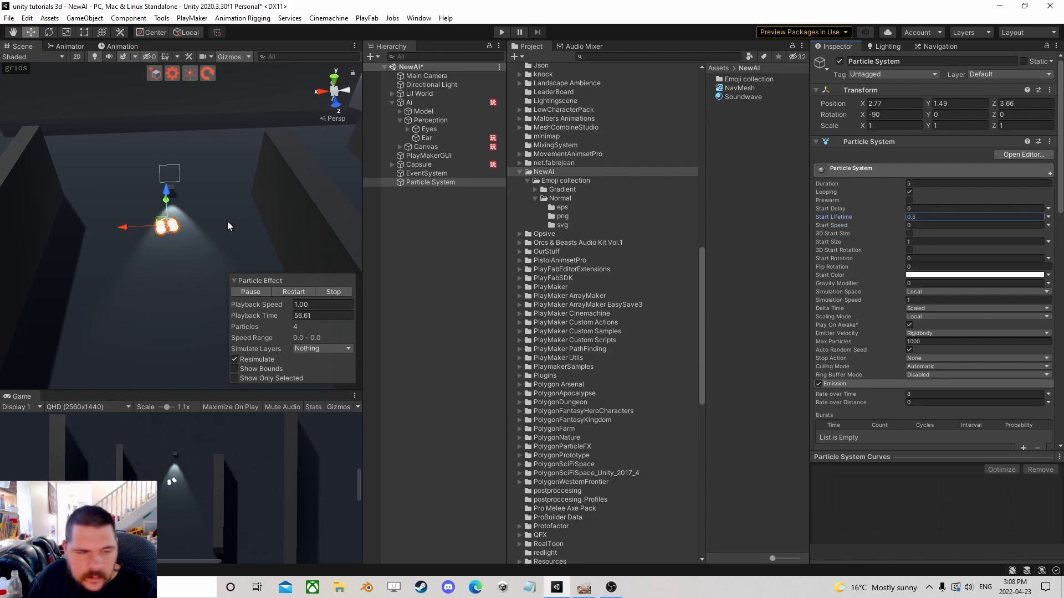
Set the particles' Start Size to 10.
{"action": "scroll", "coordinate": [216, 225], "scroll_direction": "up", "scroll_amount": 4}
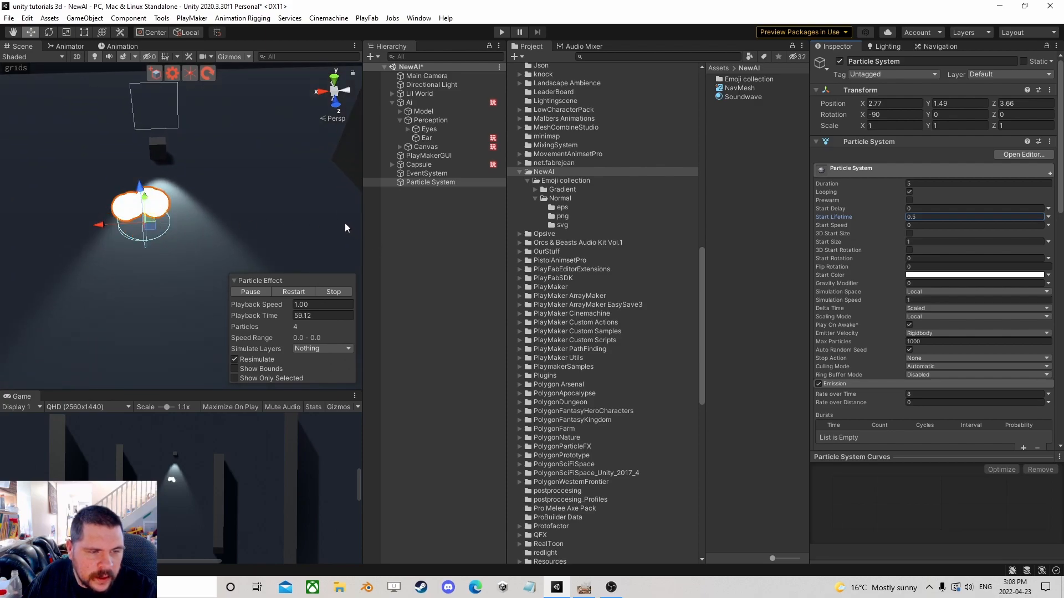
{"action": "scroll", "coordinate": [904, 269], "scroll_direction": "down", "scroll_amount": 5}
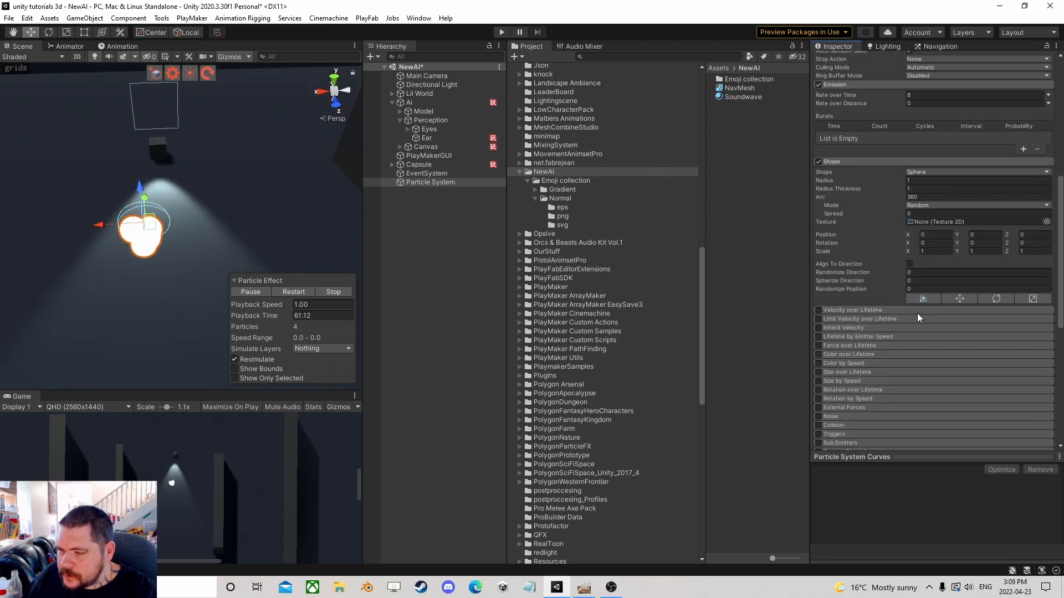
{"action": "scroll", "coordinate": [911, 306], "scroll_direction": "up", "scroll_amount": 5}
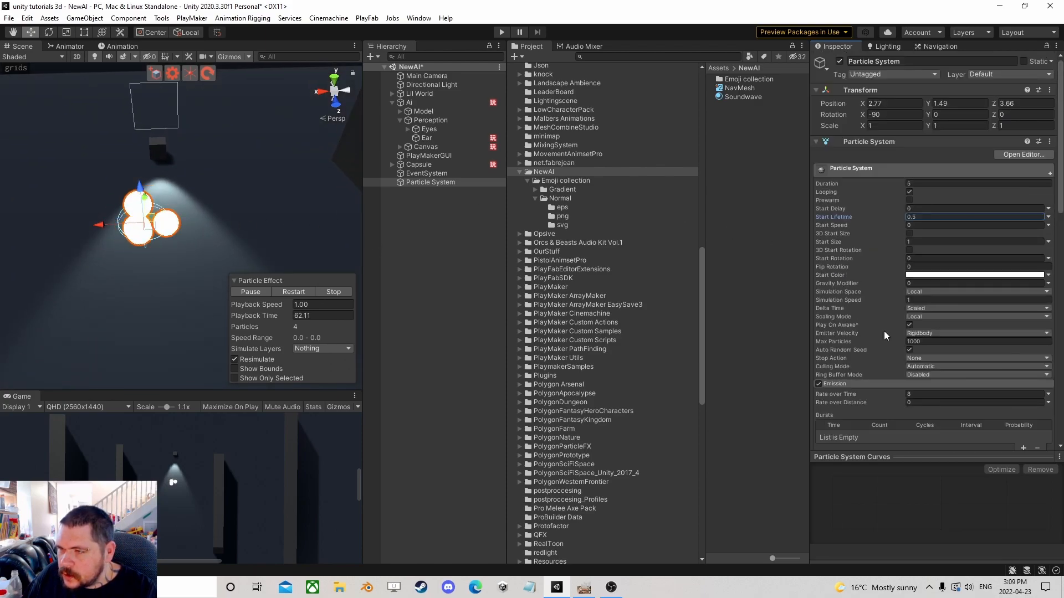
{"action": "left_click", "coordinate": [921, 242]}
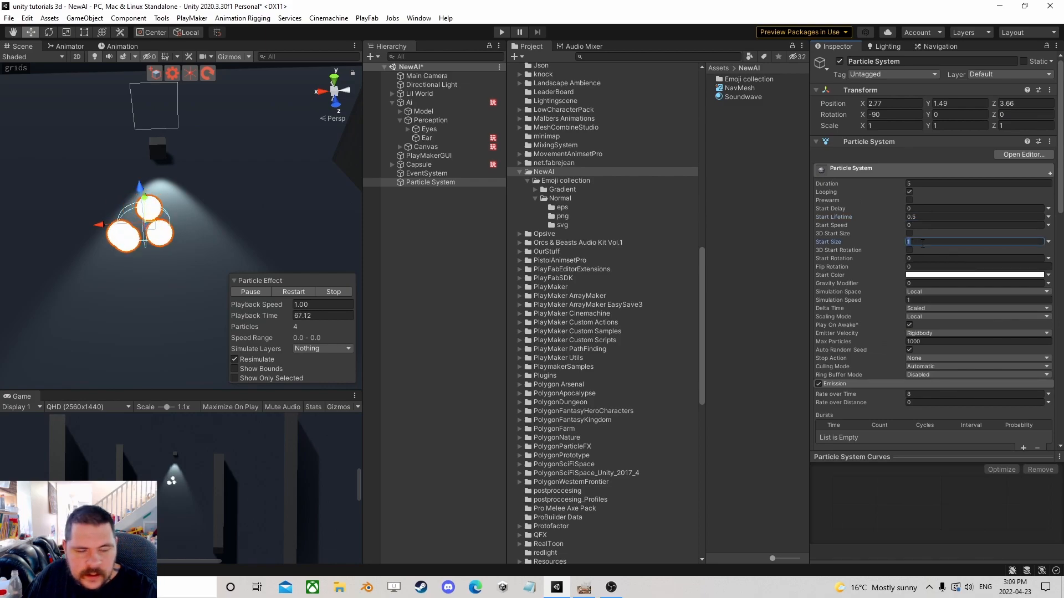
{"action": "type", "text": "10"}
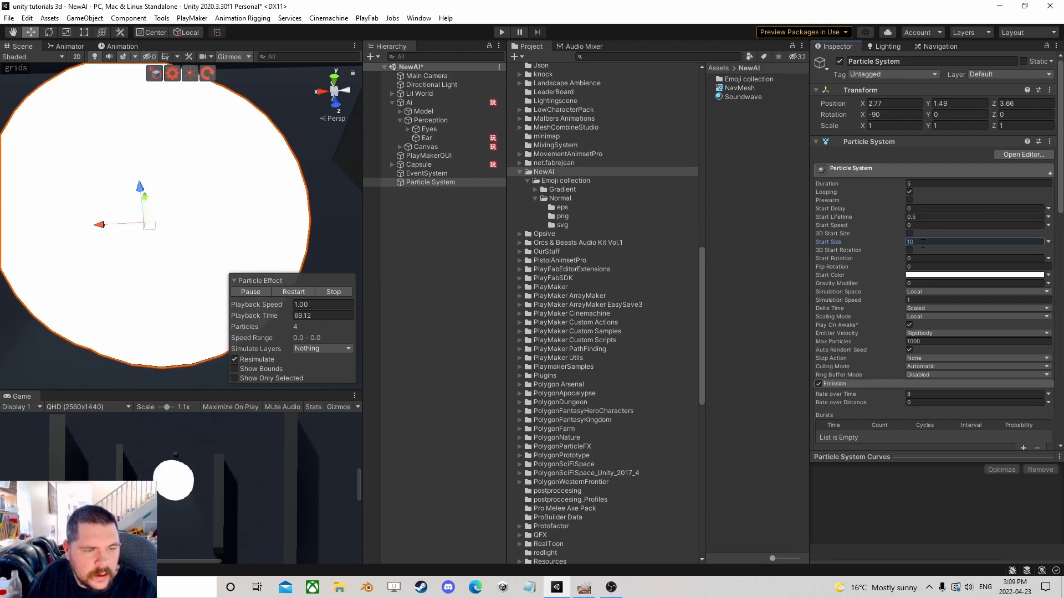
{"action": "scroll", "coordinate": [257, 241], "scroll_direction": "down", "scroll_amount": 3}
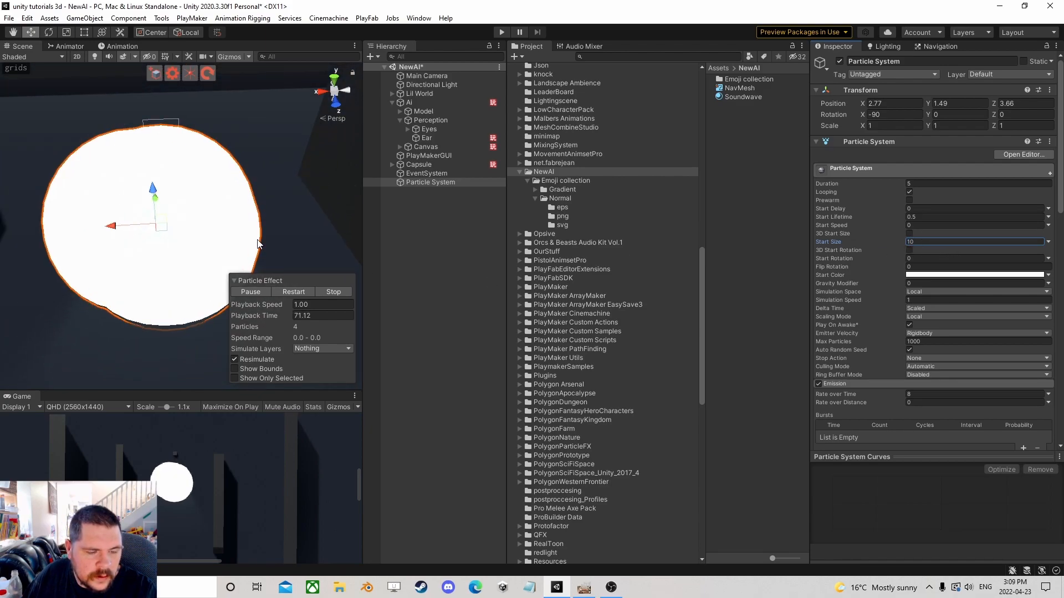
Set the particles' Start Size to 15.
{"action": "key", "text": "BackSpace"}
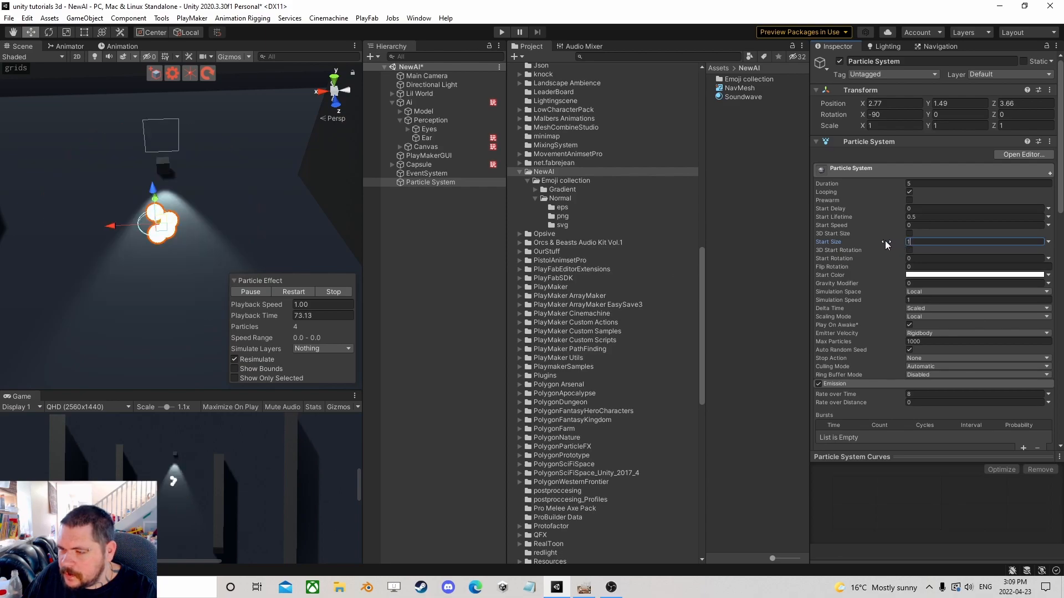
{"action": "type", "text": "5"}
Enable Color over Lifetime and set the gradient's start colour to green 05FF00.
{"action": "scroll", "coordinate": [906, 253], "scroll_direction": "down", "scroll_amount": 15}
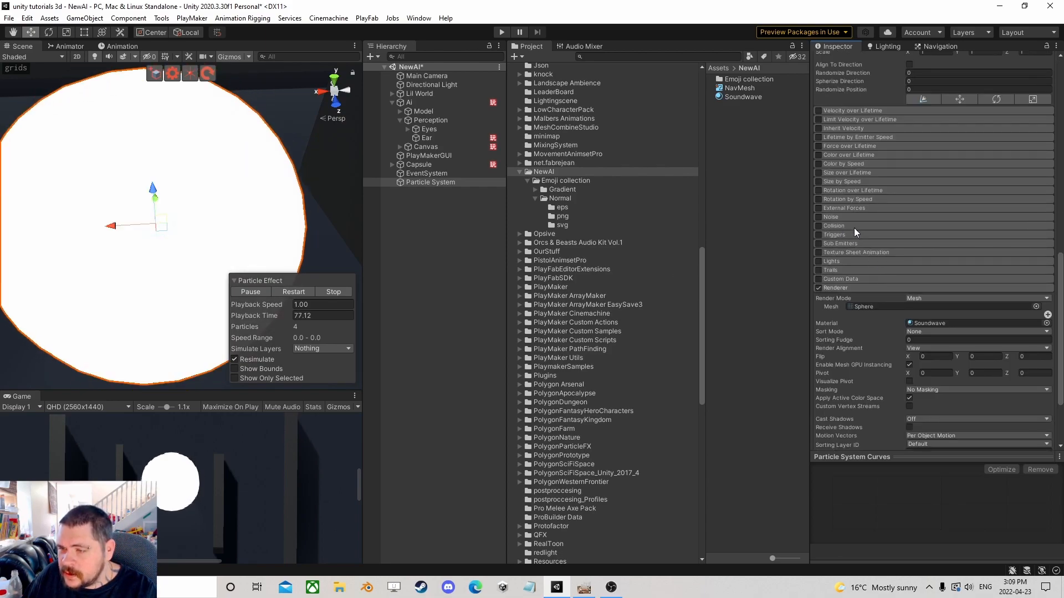
{"action": "scroll", "coordinate": [856, 229], "scroll_direction": "up", "scroll_amount": 3}
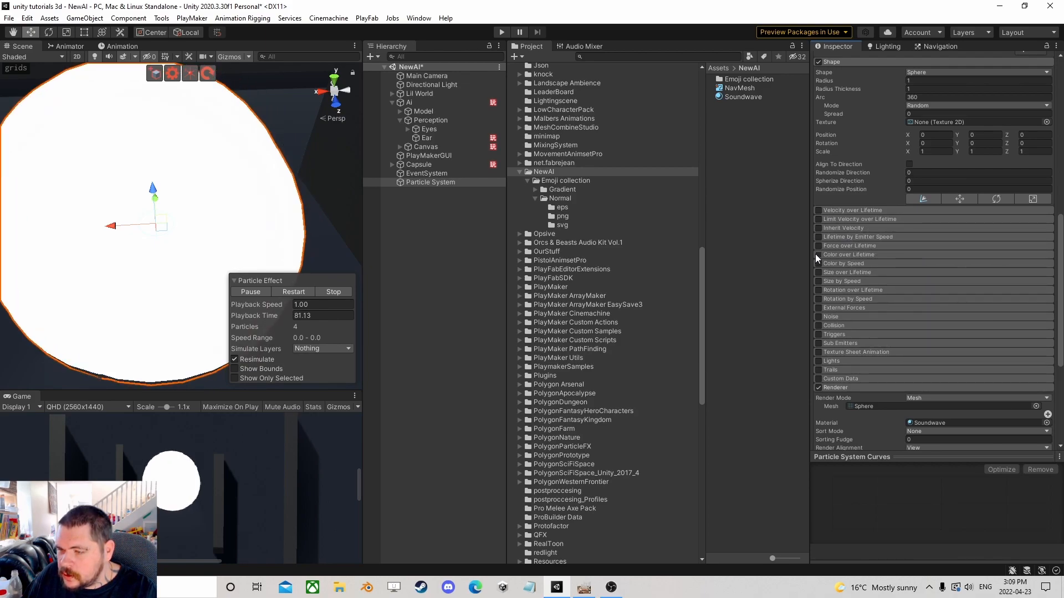
{"action": "left_click", "coordinate": [819, 255]}
{"action": "left_click", "coordinate": [847, 254]}
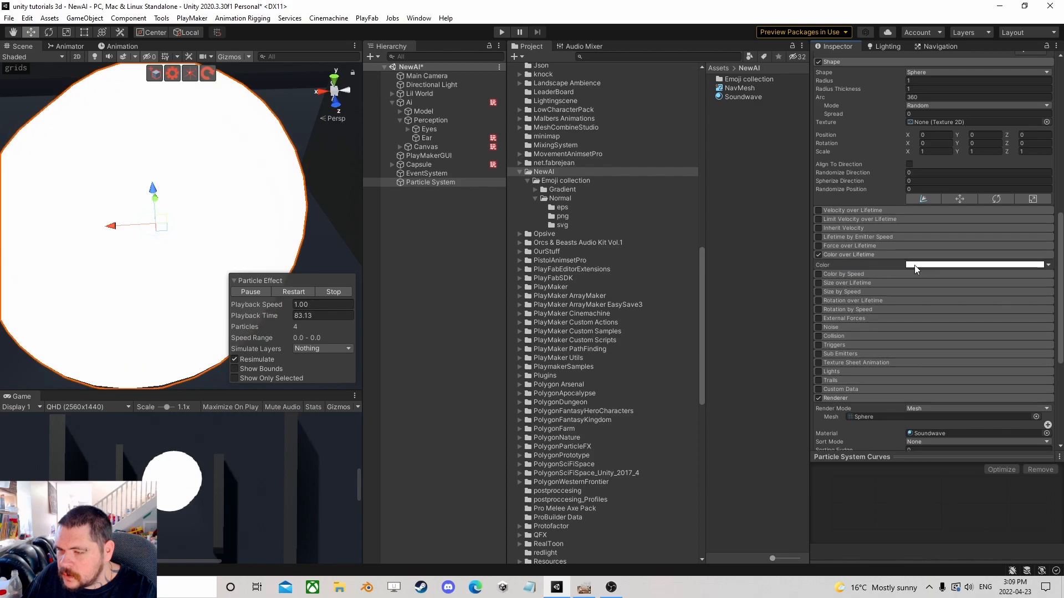
{"action": "left_click", "coordinate": [914, 265]}
{"action": "left_click", "coordinate": [738, 258]}
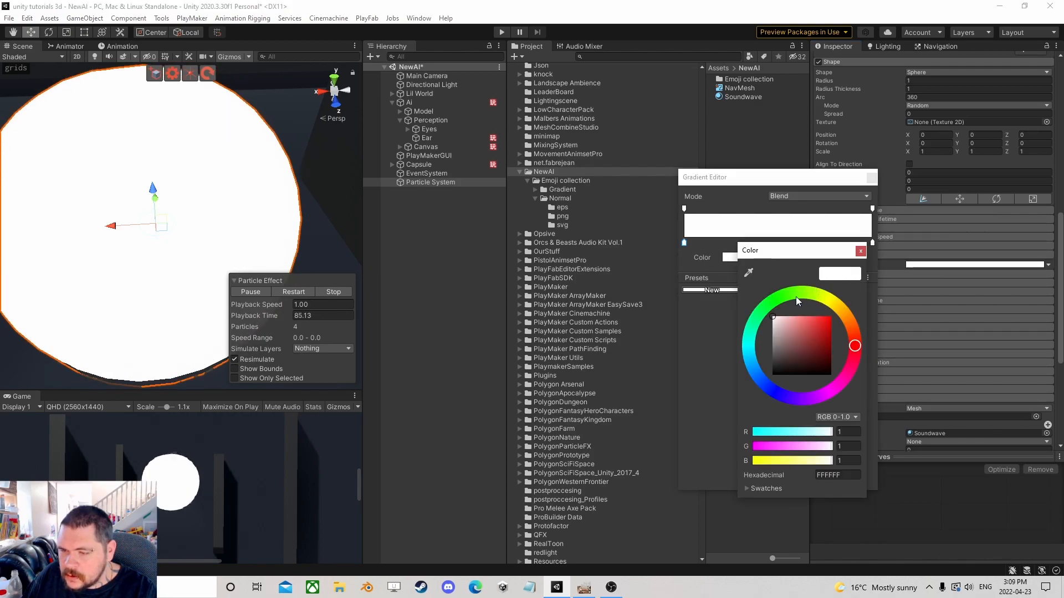
{"action": "left_click", "coordinate": [777, 299]}
{"action": "left_click_drag", "start_coordinate": [798, 321], "coordinate": [846, 301]}
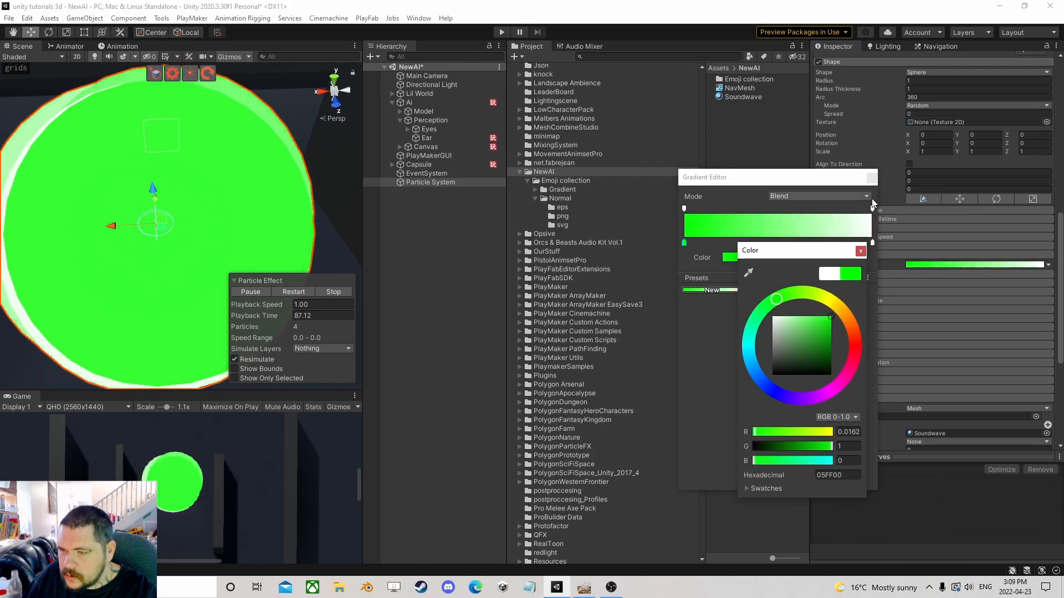
{"action": "left_click", "coordinate": [861, 252]}
Set the Color over Lifetime gradient's end colour to red FF0000.
{"action": "left_click", "coordinate": [873, 242]}
{"action": "left_click", "coordinate": [744, 257]}
{"action": "left_click_drag", "start_coordinate": [847, 320], "coordinate": [845, 301]}
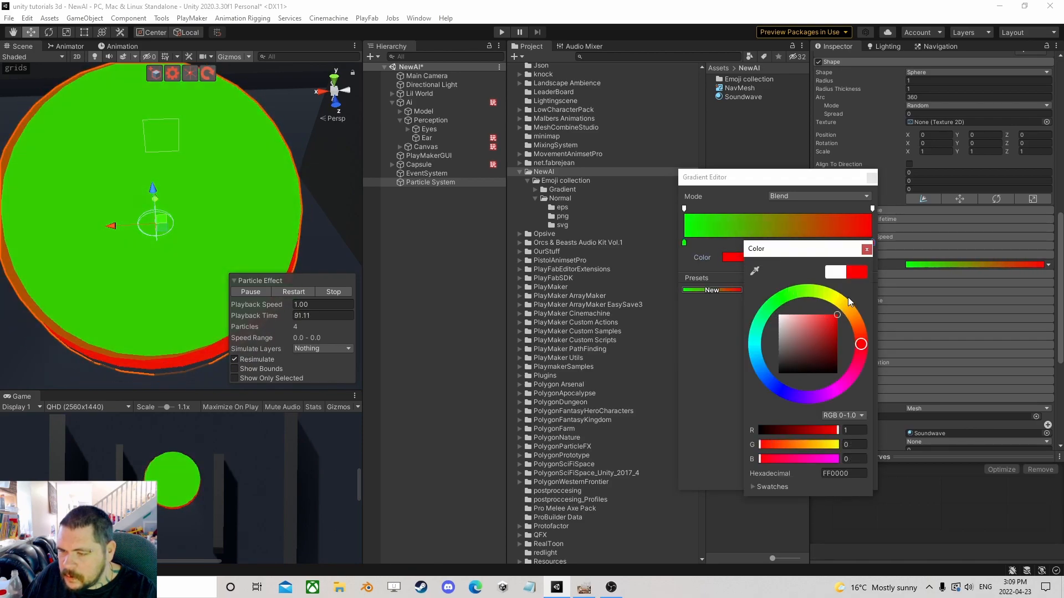
{"action": "left_click", "coordinate": [866, 250]}
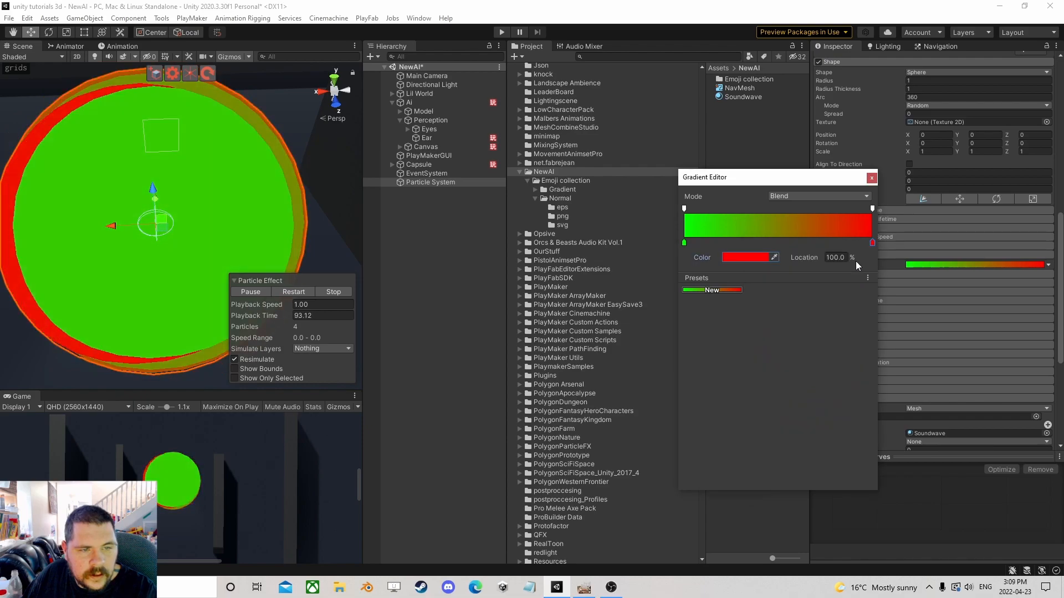
Set the gradient's end alpha key to 0.
{"action": "left_click", "coordinate": [873, 208]}
{"action": "left_click_drag", "start_coordinate": [757, 259], "coordinate": [698, 264]}
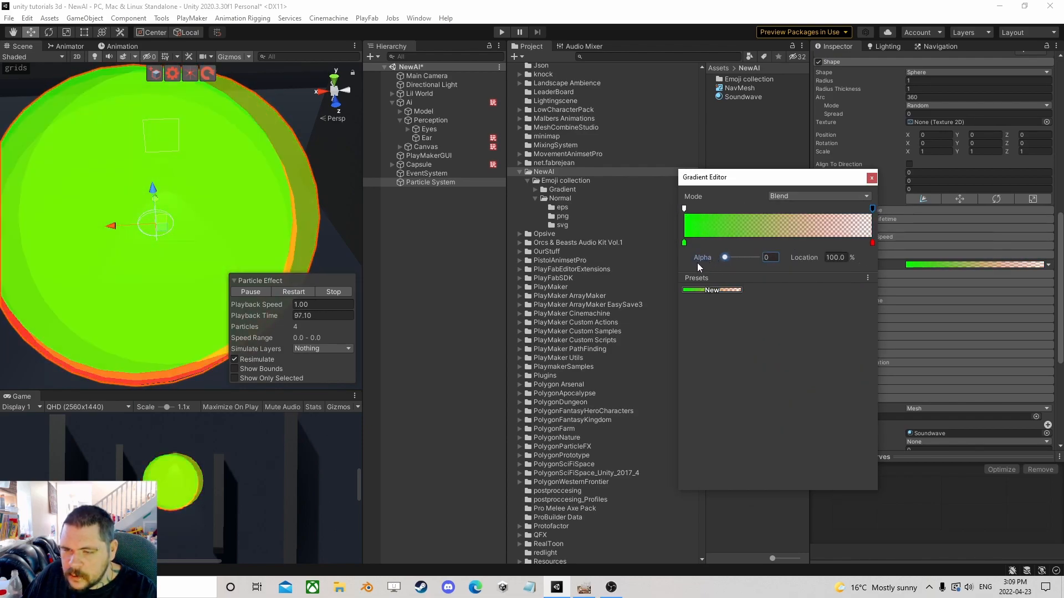
Lower the gradient's start alpha key to about 57 and move it to location 2.6%.
{"action": "left_click", "coordinate": [685, 209]}
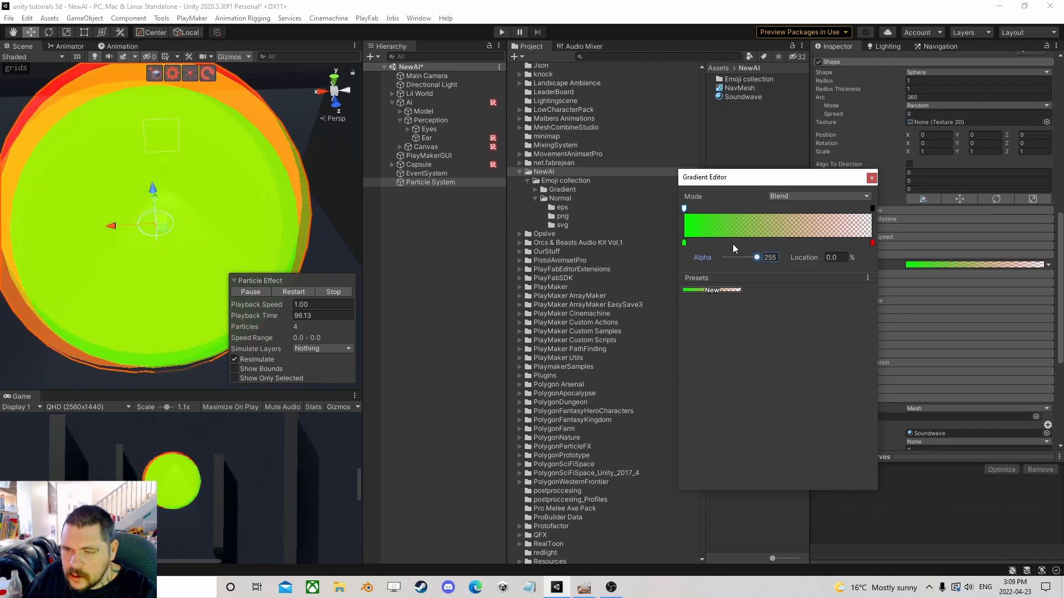
{"action": "left_click_drag", "start_coordinate": [757, 258], "coordinate": [726, 260]}
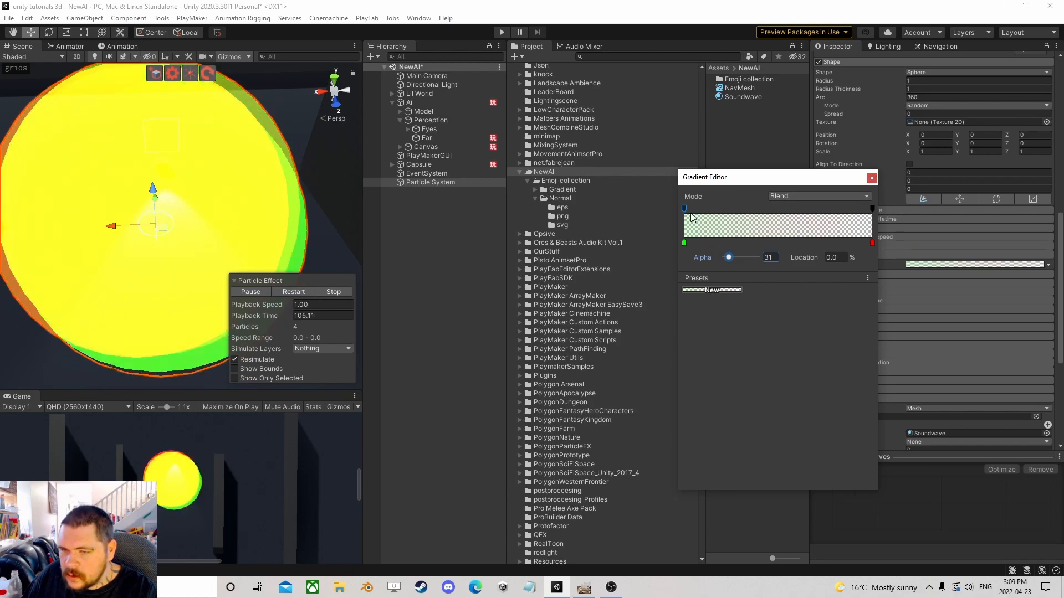
{"action": "left_click_drag", "start_coordinate": [686, 211], "coordinate": [688, 212]}
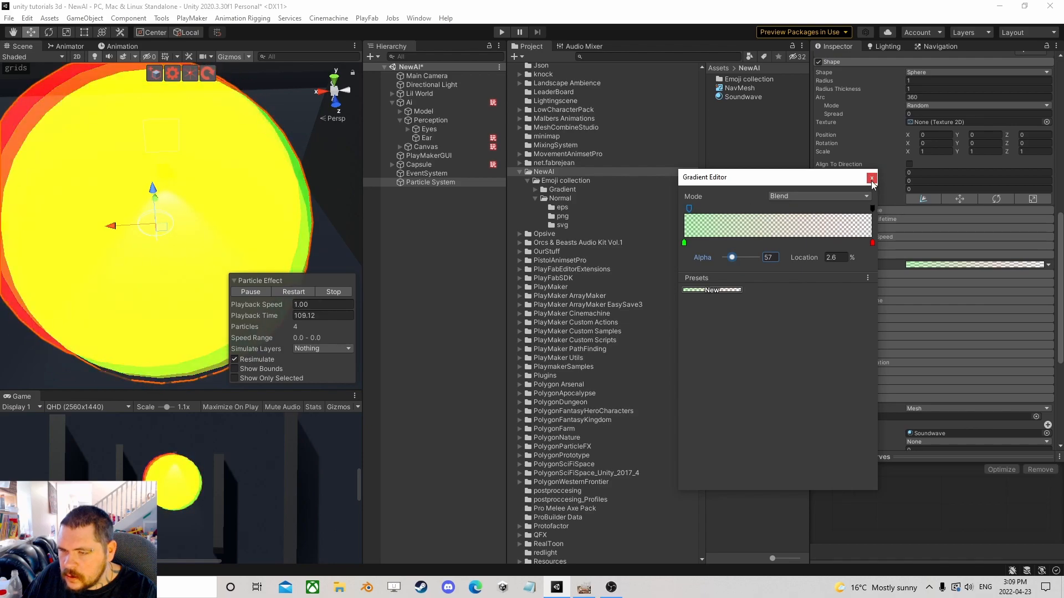
{"action": "left_click", "coordinate": [871, 178]}
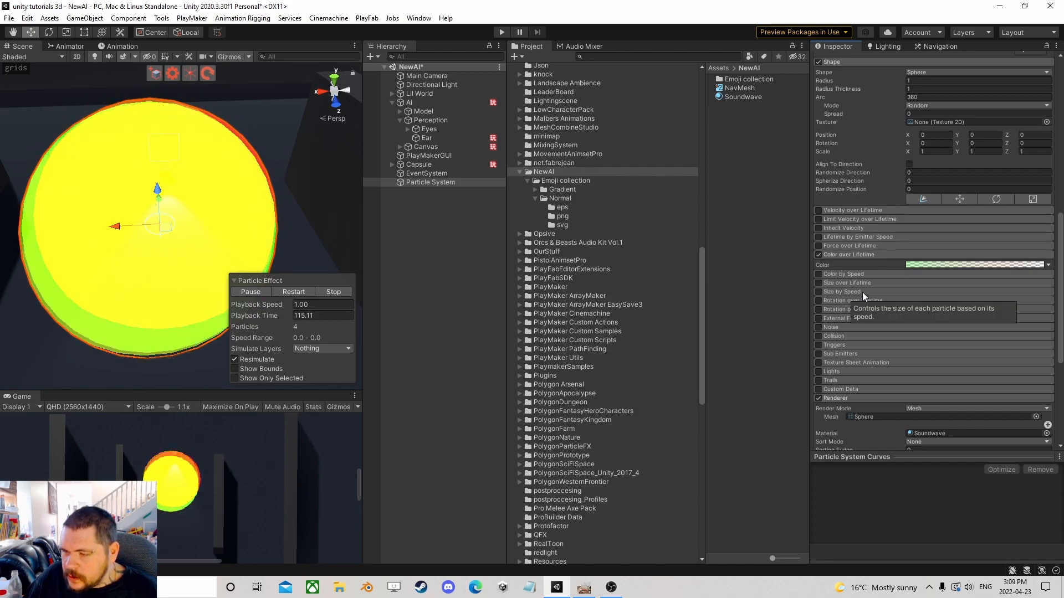
Enable Size over Lifetime and set the Emission Rate over Time to 3.
{"action": "left_click", "coordinate": [819, 284]}
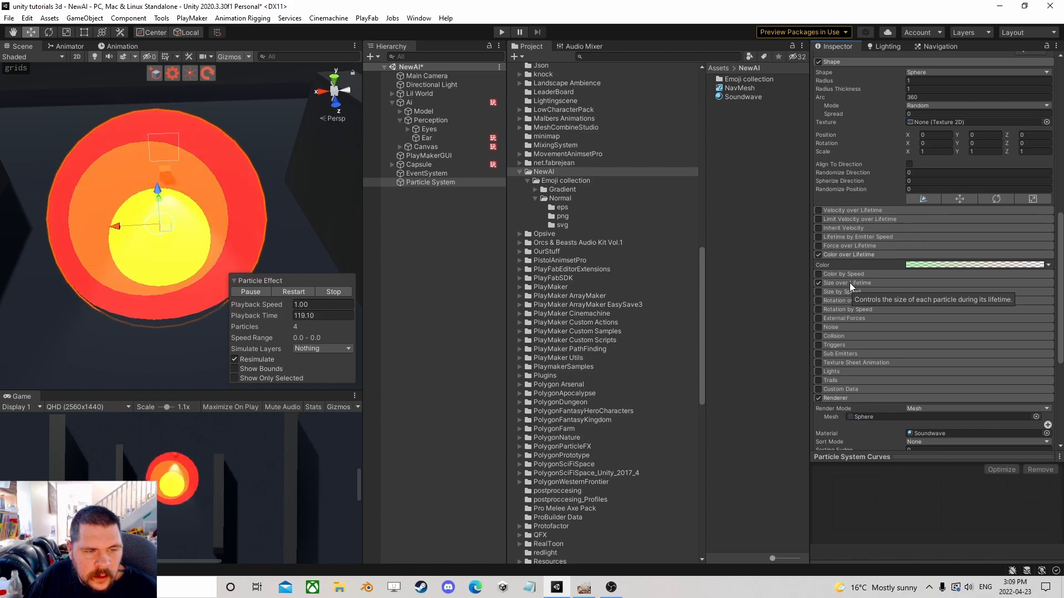
{"action": "left_click", "coordinate": [849, 282]}
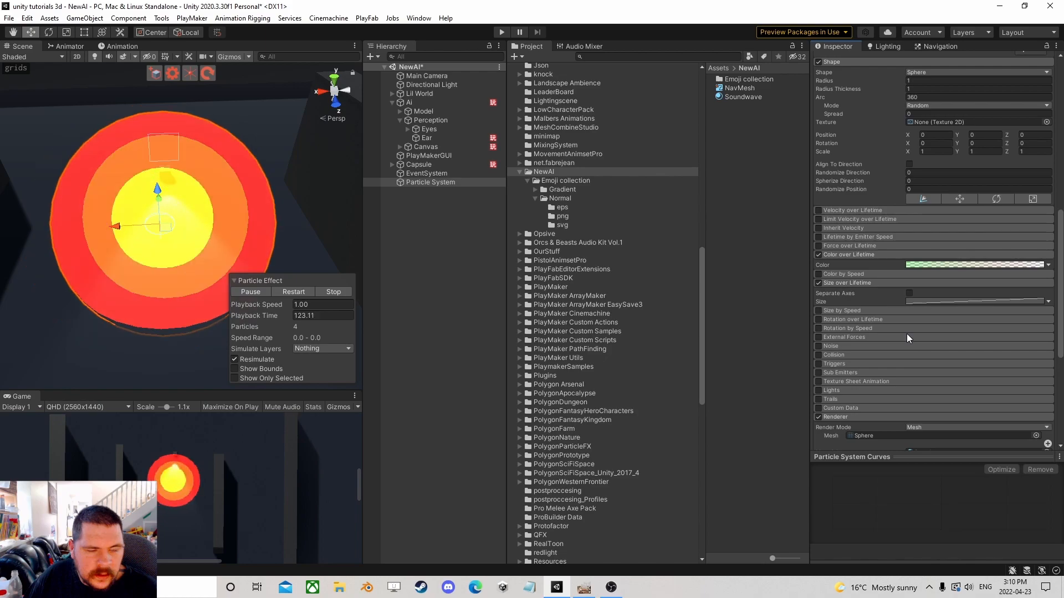
{"action": "scroll", "coordinate": [900, 327], "scroll_direction": "up", "scroll_amount": 3}
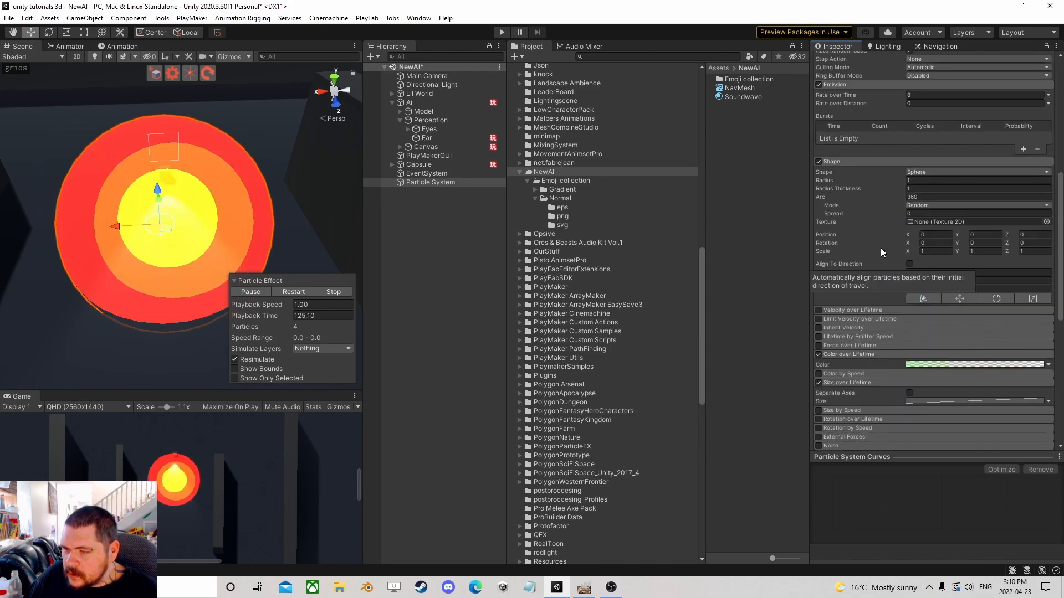
{"action": "left_click", "coordinate": [924, 94]}
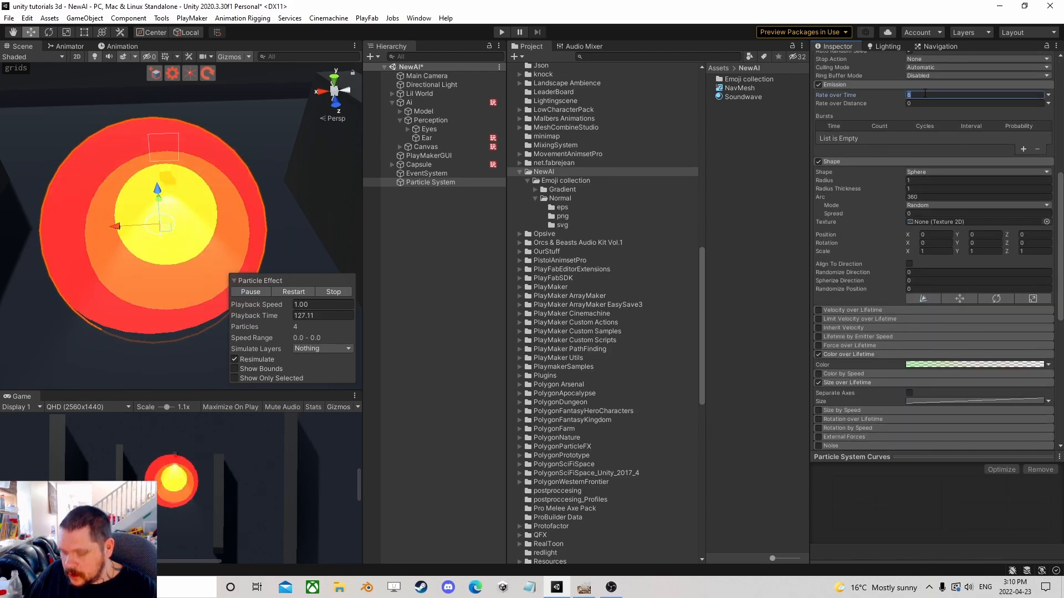
{"action": "type", "text": "3"}
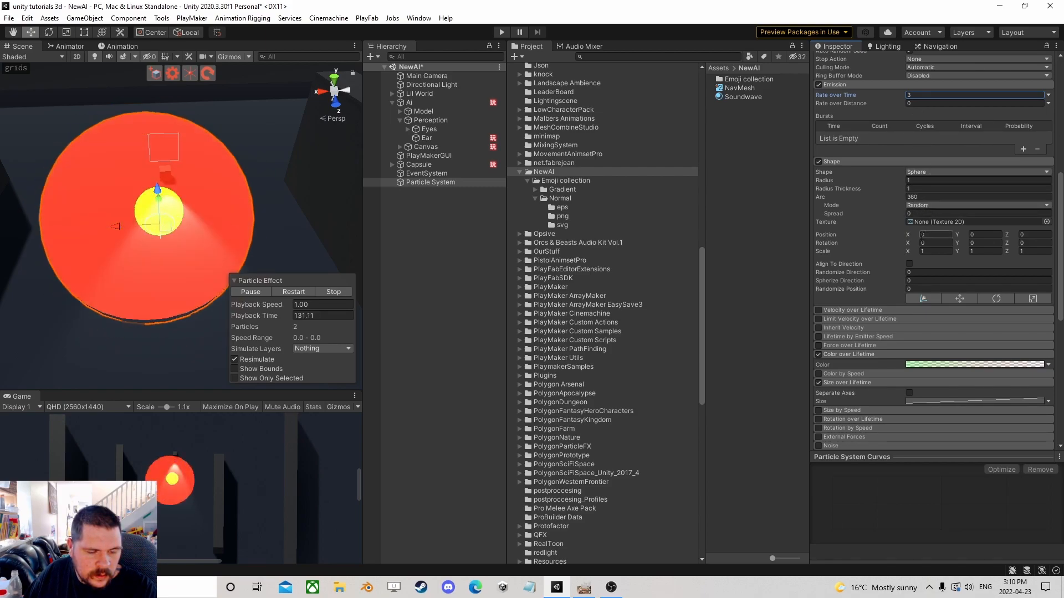
Move the gradient's green colour key to about 57.4% location.
{"action": "scroll", "coordinate": [909, 228], "scroll_direction": "down", "scroll_amount": 3}
{"action": "left_click", "coordinate": [927, 265]}
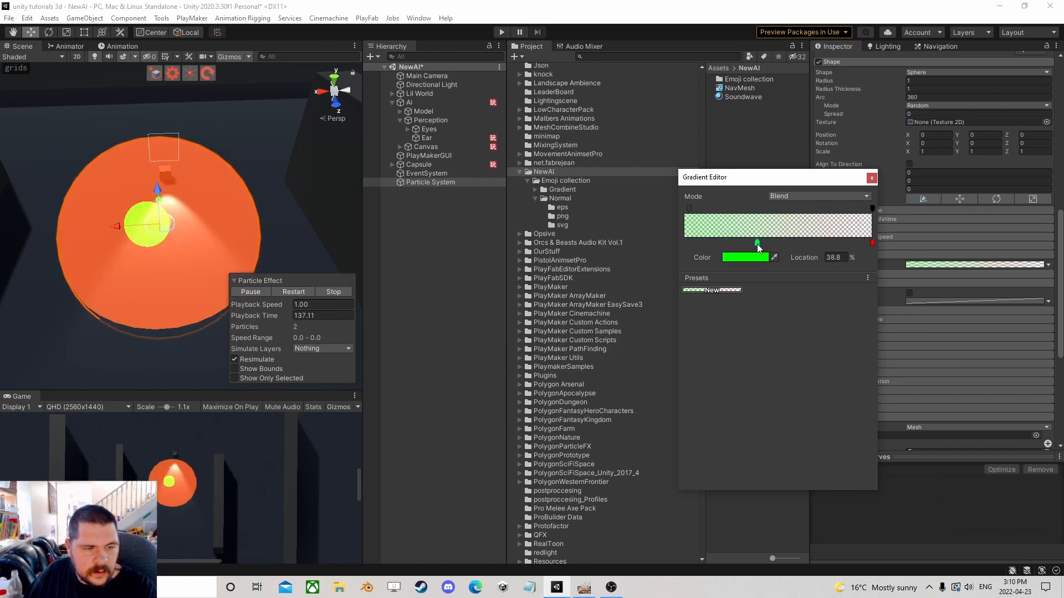
{"action": "left_click_drag", "start_coordinate": [768, 247], "coordinate": [797, 247]}
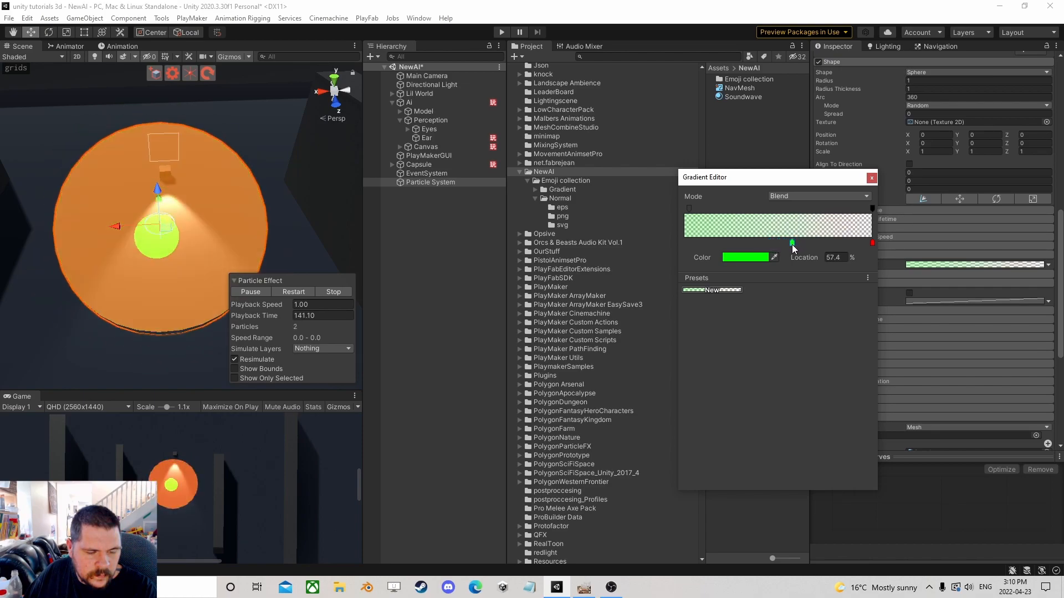
{"action": "left_click", "coordinate": [872, 178]}
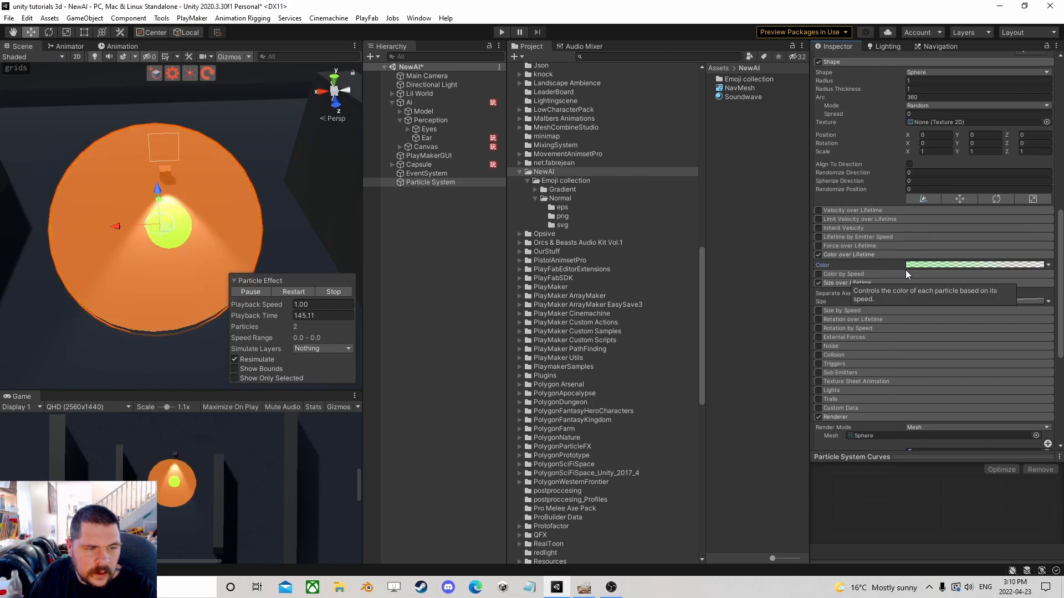
Set the gradient's start alpha key to 48.
{"action": "left_click", "coordinate": [977, 264]}
{"action": "left_click", "coordinate": [689, 209]}
{"action": "mouse_move", "coordinate": [736, 256]}
{"action": "left_mouse_down"}
{"action": "mouse_move", "coordinate": [720, 259]}
{"action": "mouse_move", "coordinate": [732, 262]}
{"action": "left_mouse_up"}
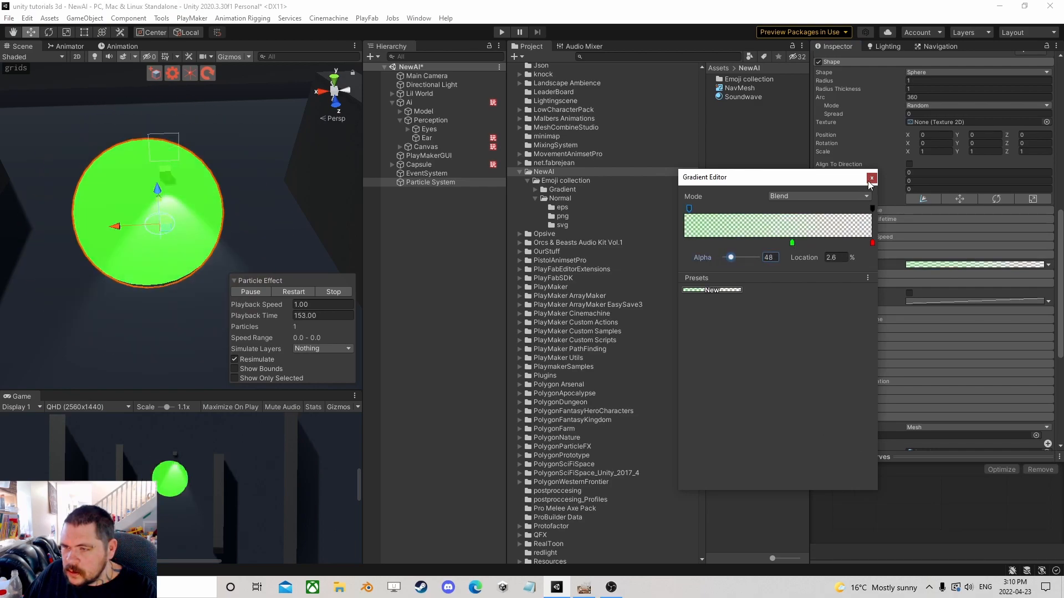
{"action": "left_click", "coordinate": [871, 177]}
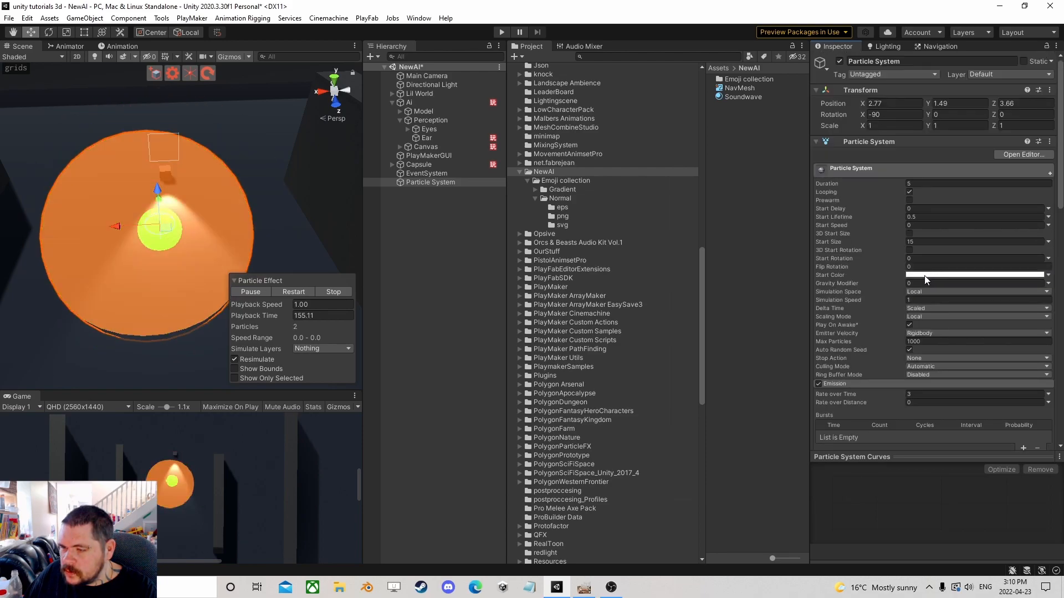
Set the Soundwave material's Color Mode to Additive and reselect the Particle System to preview it.
{"action": "left_click", "coordinate": [753, 98]}
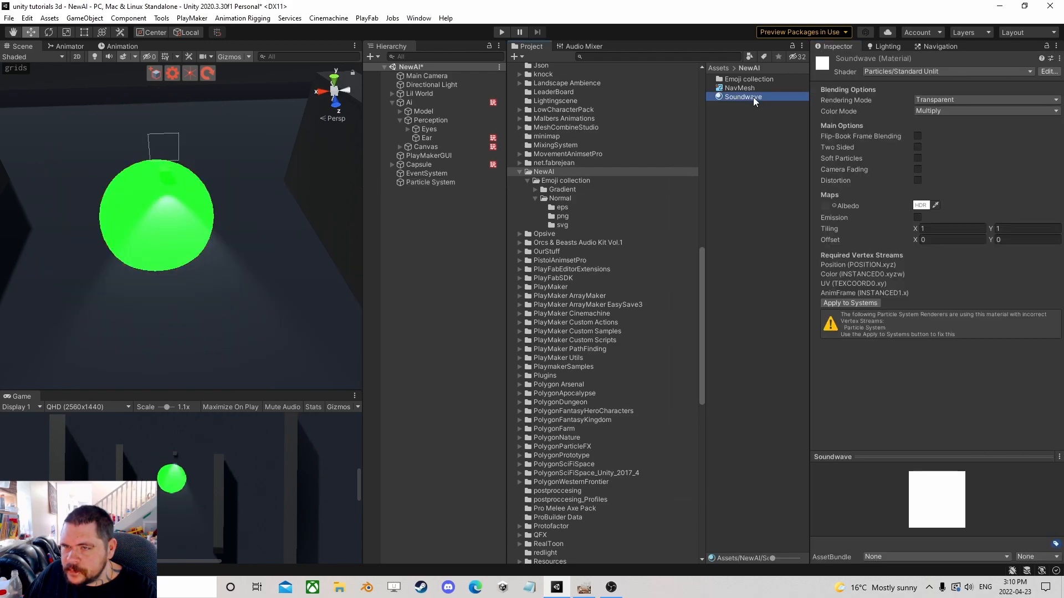
{"action": "left_click", "coordinate": [942, 111]}
{"action": "left_click", "coordinate": [950, 133]}
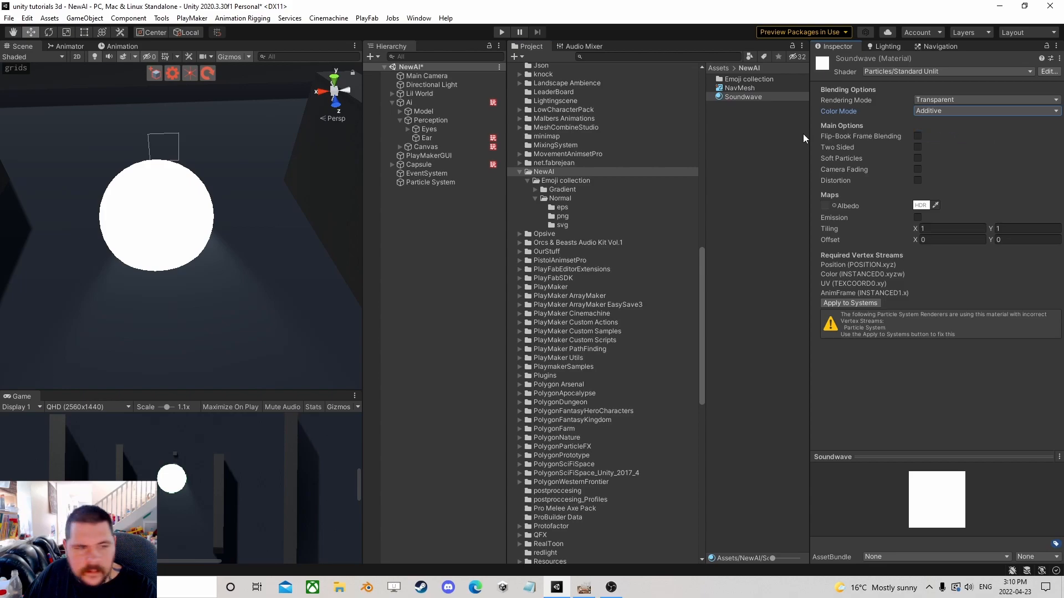
{"action": "left_click", "coordinate": [430, 172]}
{"action": "left_click", "coordinate": [427, 182]}
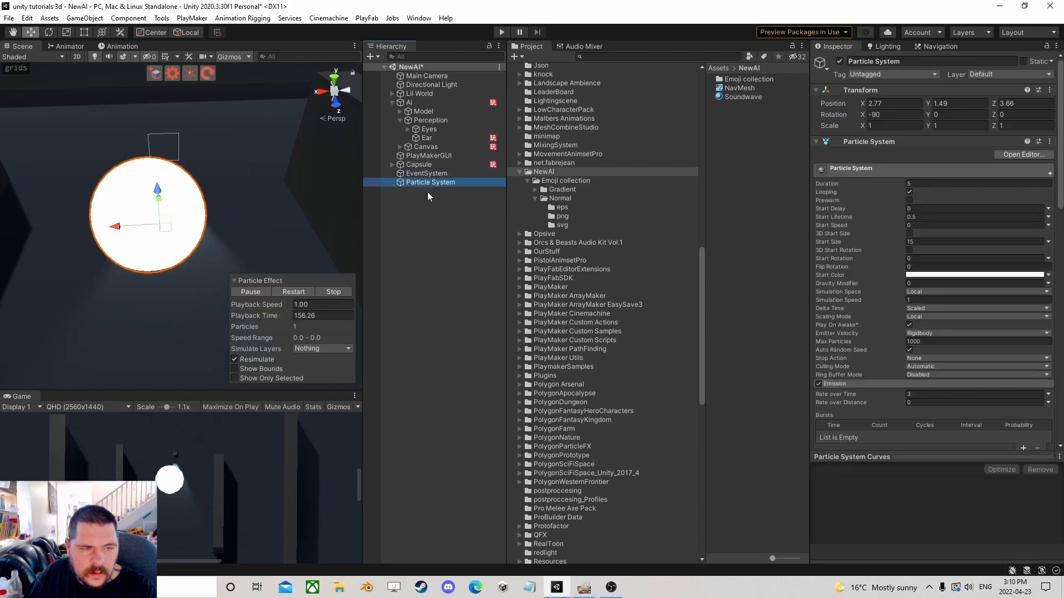
Change the Soundwave material's Color Mode to Color and reselect the Particle System.
{"action": "left_click", "coordinate": [754, 97]}
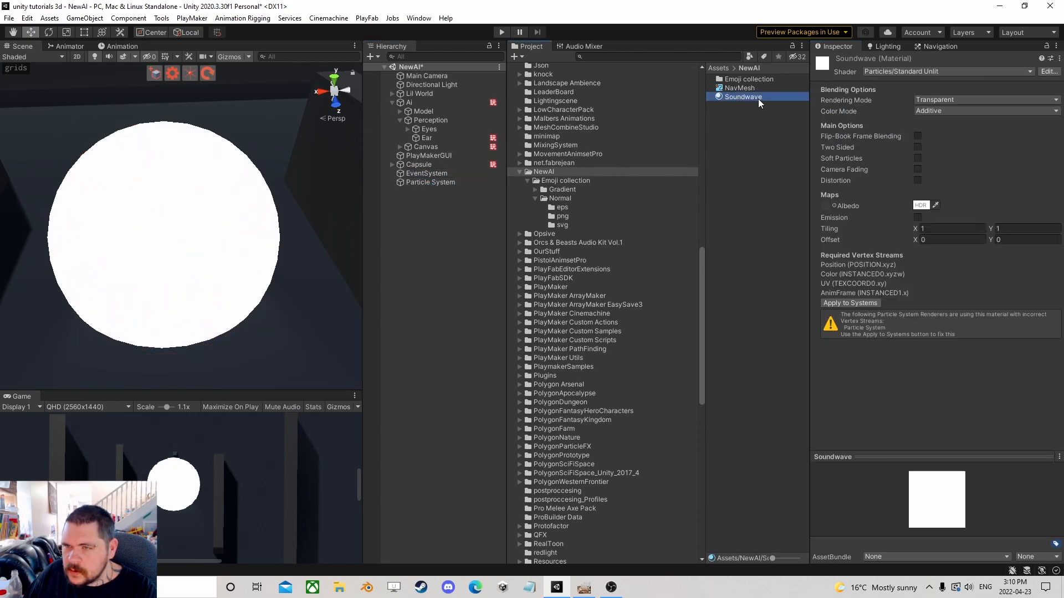
{"action": "left_click", "coordinate": [950, 111]}
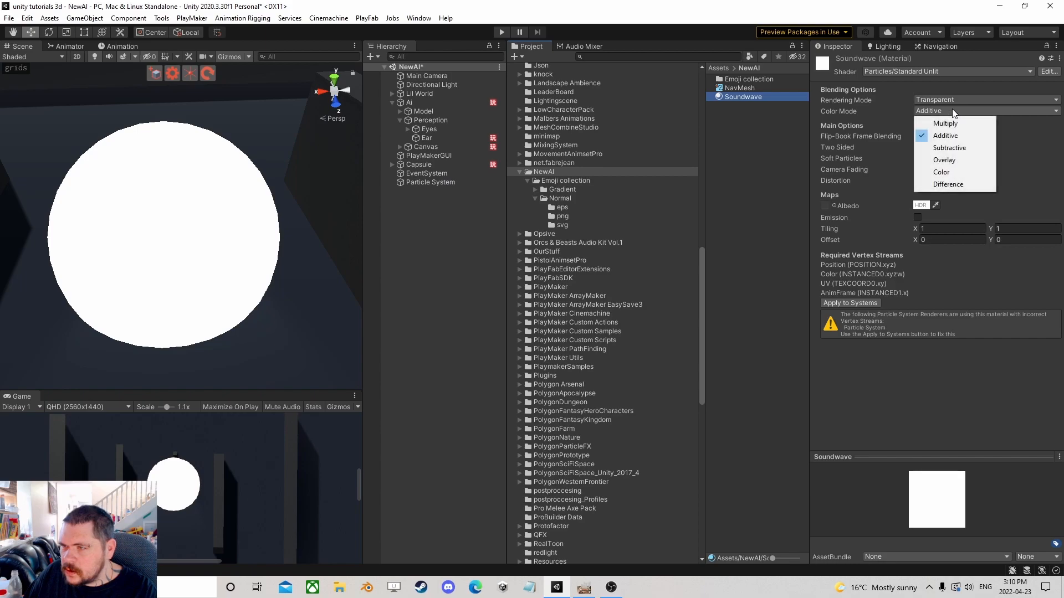
{"action": "left_click", "coordinate": [961, 172]}
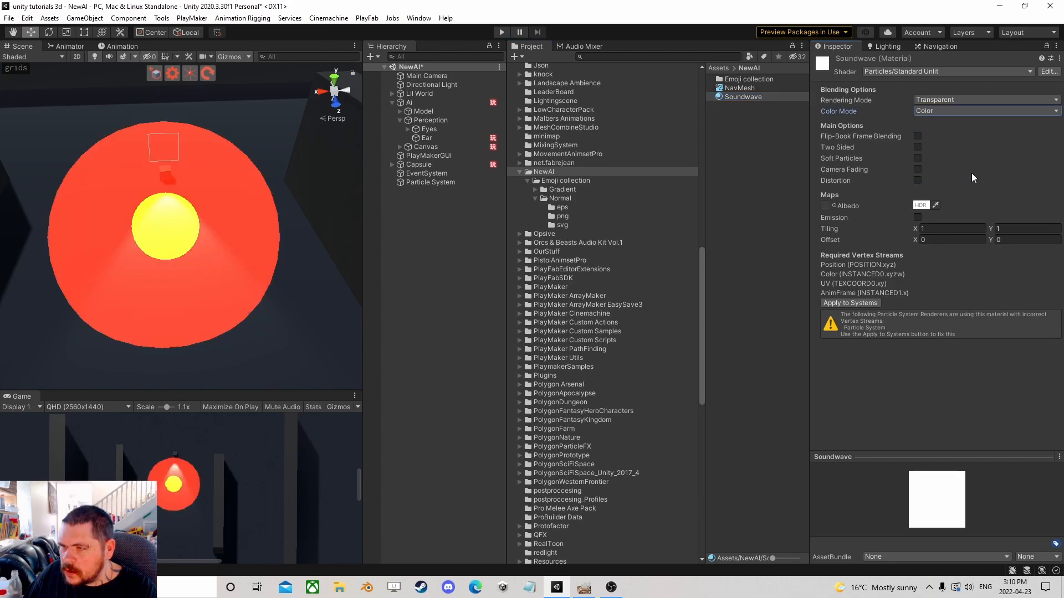
{"action": "left_click", "coordinate": [423, 184]}
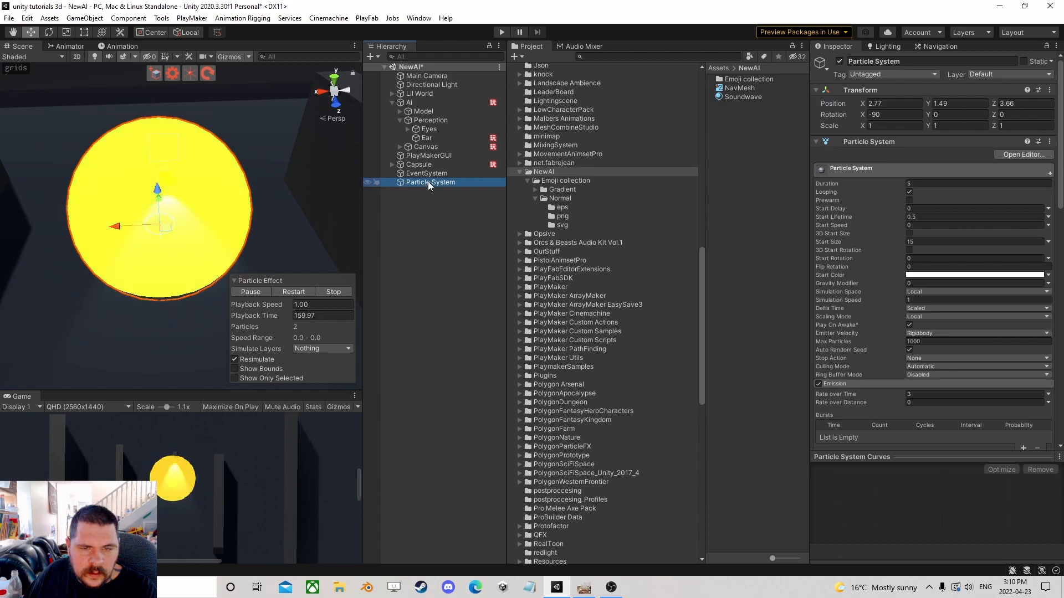
Set the Soundwave material's Rendering Mode to Cutout and reselect the Particle System.
{"action": "left_click", "coordinate": [729, 96]}
{"action": "left_click", "coordinate": [965, 100]}
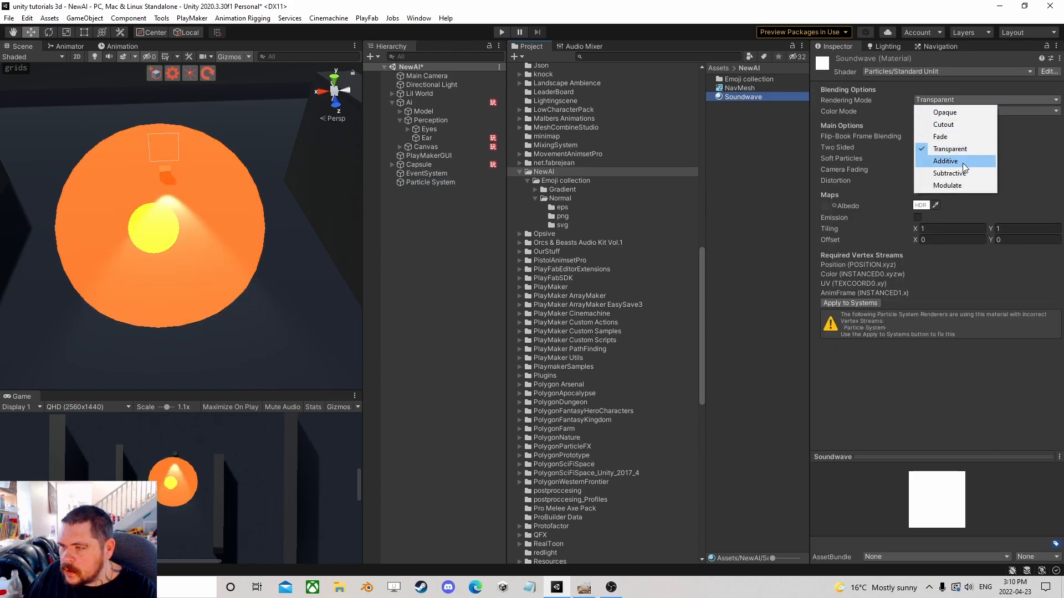
{"action": "left_click", "coordinate": [949, 125]}
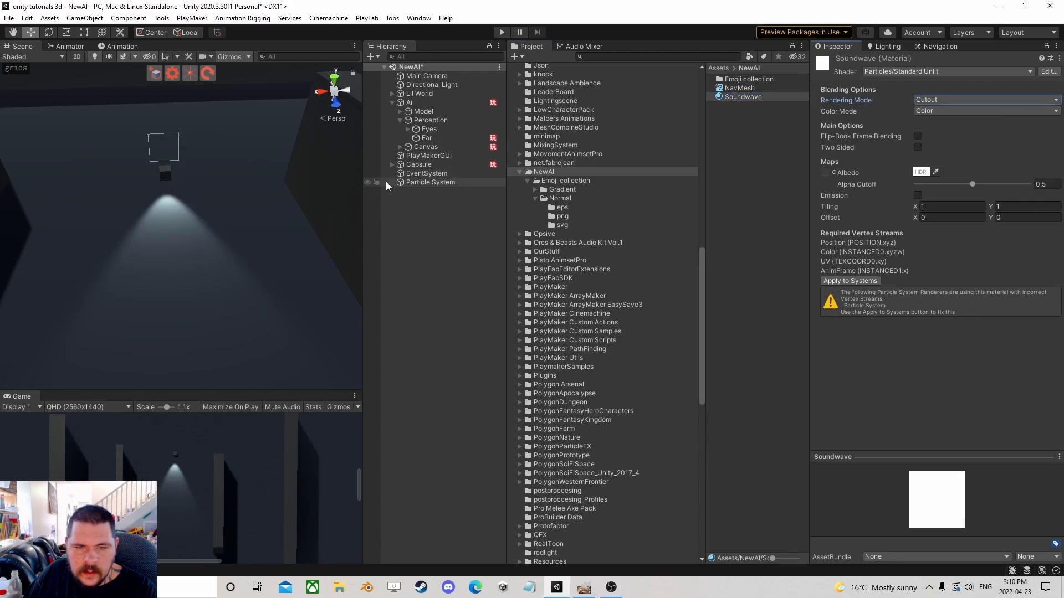
{"action": "left_click", "coordinate": [415, 185]}
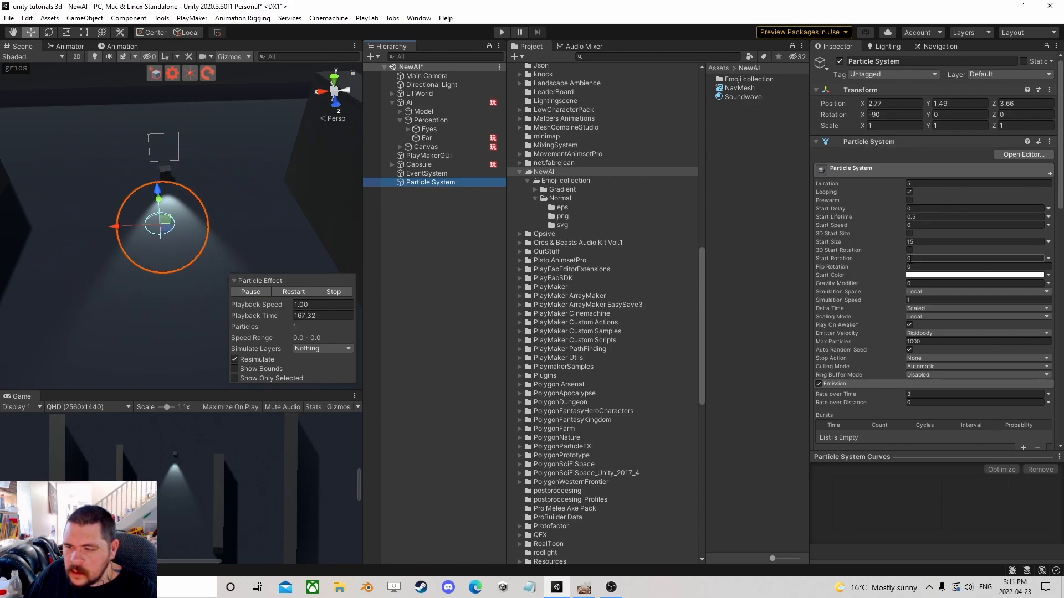
Raise the Color over Lifetime gradient's start alpha key to 255.
{"action": "scroll", "coordinate": [869, 310], "scroll_direction": "down", "scroll_amount": 10}
{"action": "left_click", "coordinate": [923, 264]}
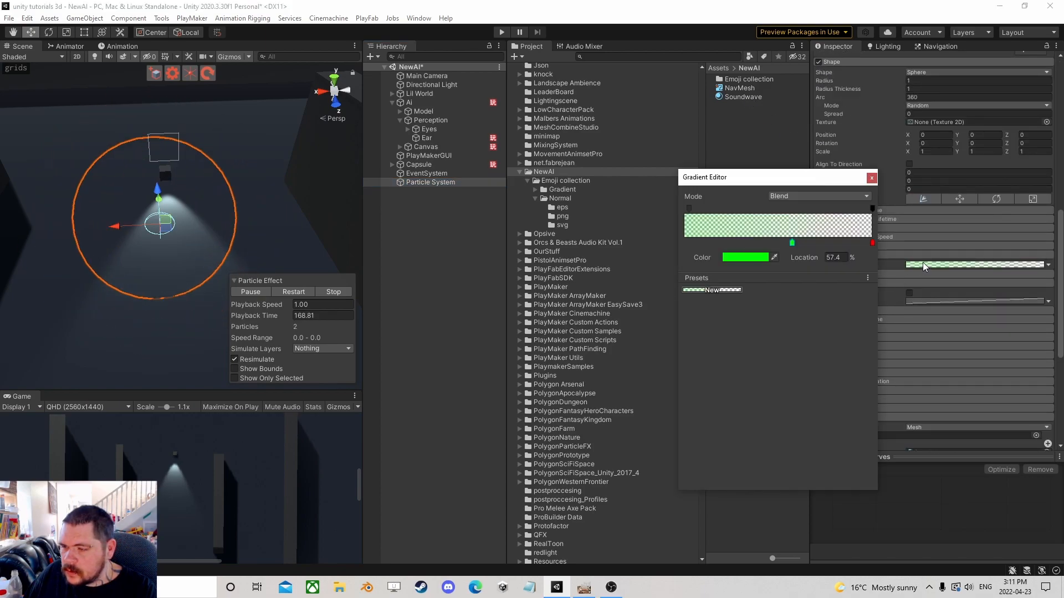
{"action": "left_click", "coordinate": [689, 208]}
{"action": "left_click_drag", "start_coordinate": [730, 257], "coordinate": [758, 257]}
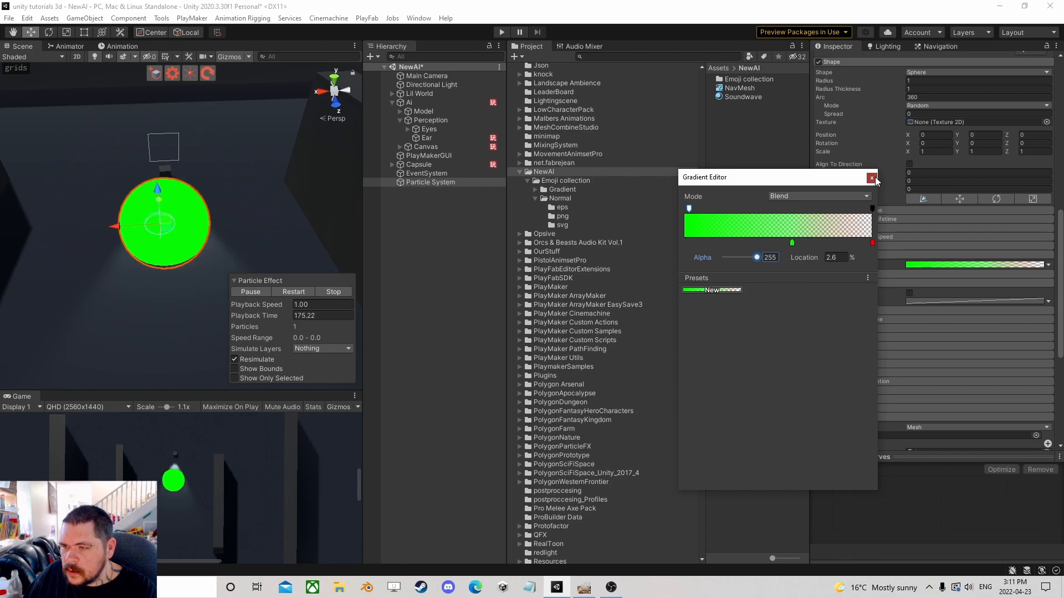
Close the gradient editor, open the Soundwave material and set its Rendering Mode to Fade.
{"action": "left_click", "coordinate": [871, 178]}
{"action": "left_click", "coordinate": [753, 96]}
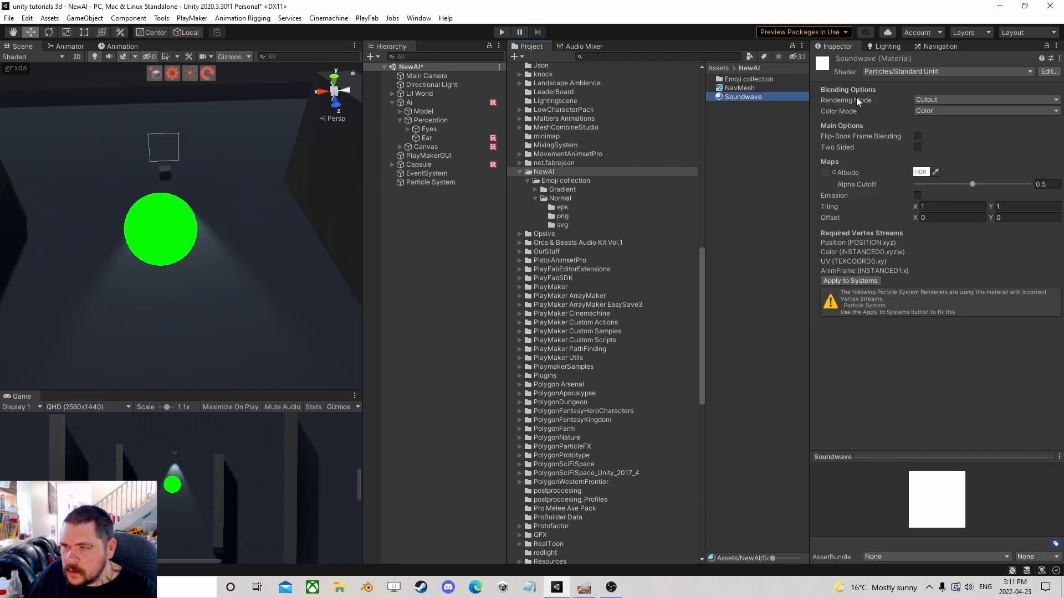
{"action": "left_click", "coordinate": [945, 101]}
{"action": "left_click", "coordinate": [954, 137]}
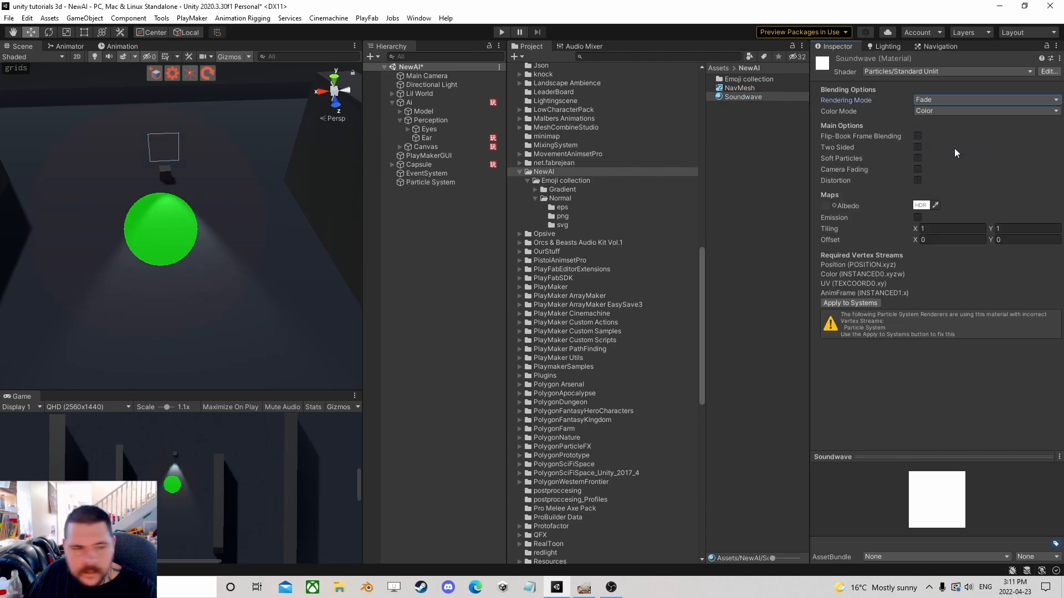
Set the Soundwave material's Color Mode to Additive and reselect the Particle System to preview it.
{"action": "left_click", "coordinate": [926, 110]}
{"action": "left_click", "coordinate": [923, 111]}
{"action": "left_click", "coordinate": [923, 111]}
{"action": "left_click", "coordinate": [953, 137]}
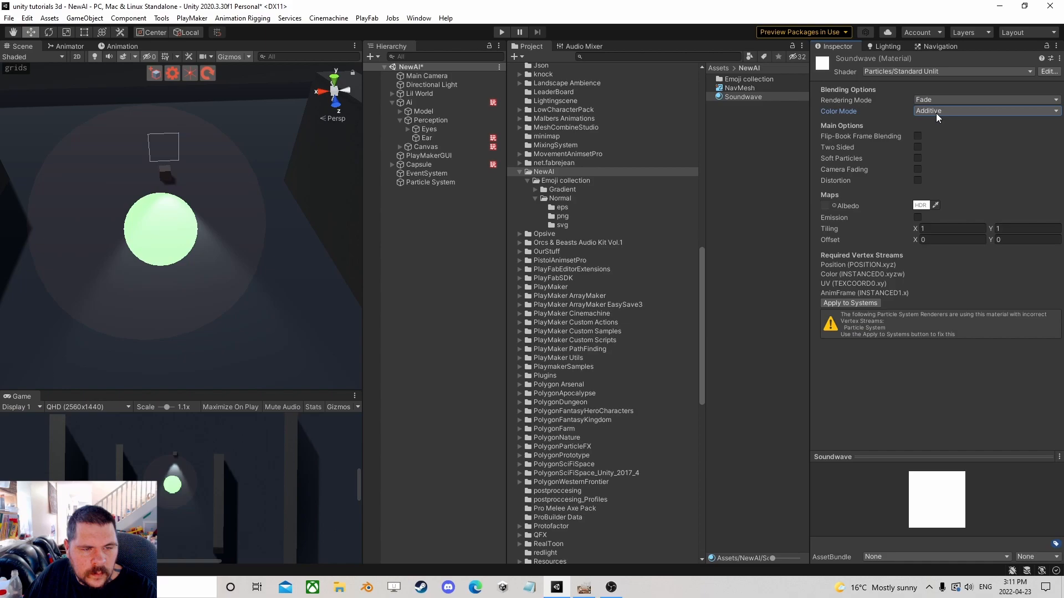
{"action": "left_click", "coordinate": [418, 184]}
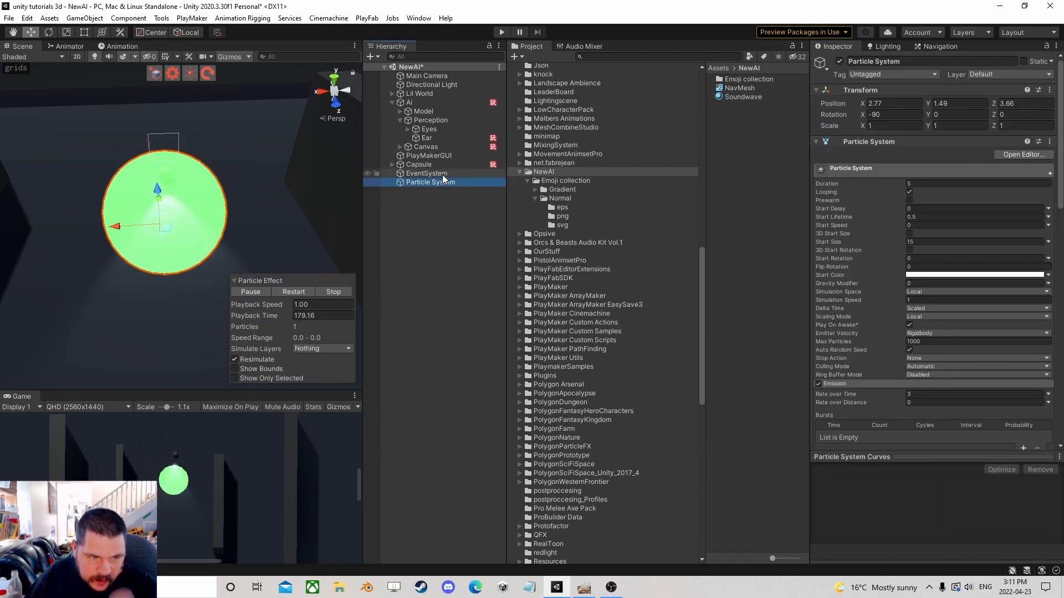
Lower the Color over Lifetime gradient's start alpha key to 66.
{"action": "scroll", "coordinate": [923, 288], "scroll_direction": "down", "scroll_amount": 10}
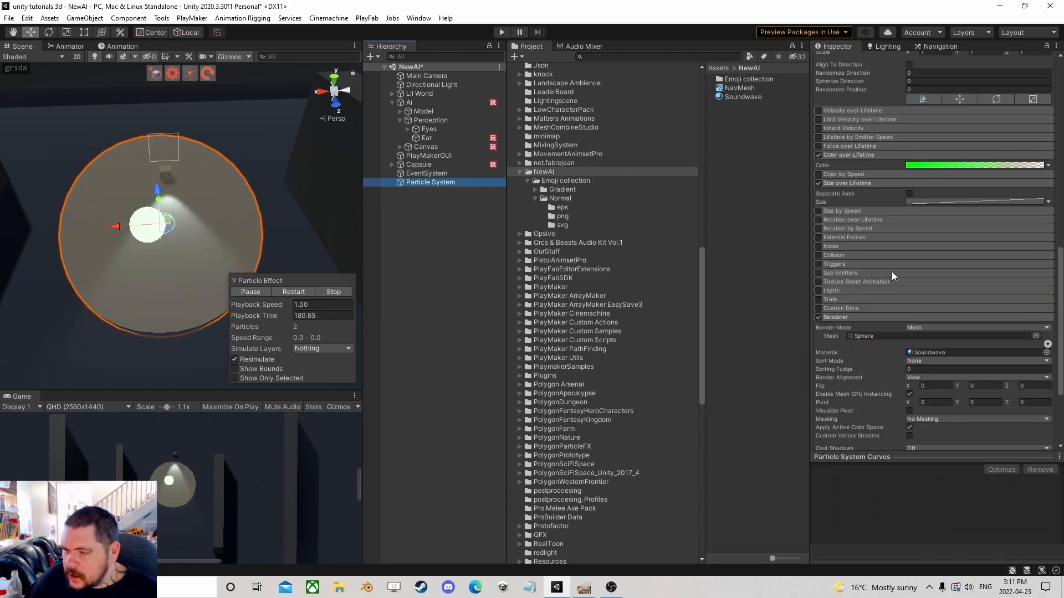
{"action": "left_click", "coordinate": [923, 165]}
{"action": "left_click", "coordinate": [787, 242]}
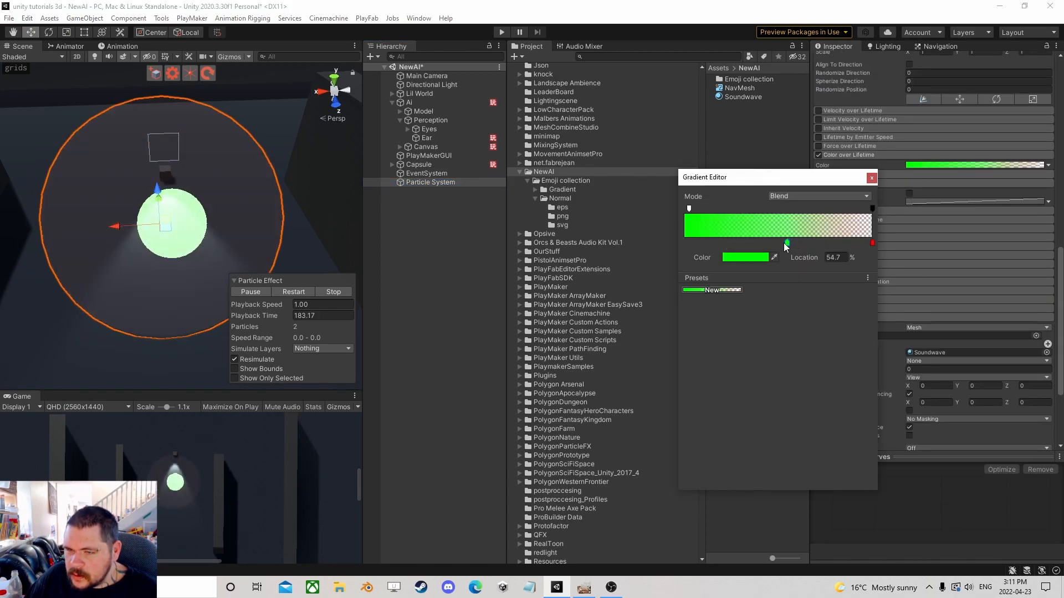
{"action": "left_click", "coordinate": [689, 207]}
{"action": "left_click_drag", "start_coordinate": [757, 257], "coordinate": [731, 257]}
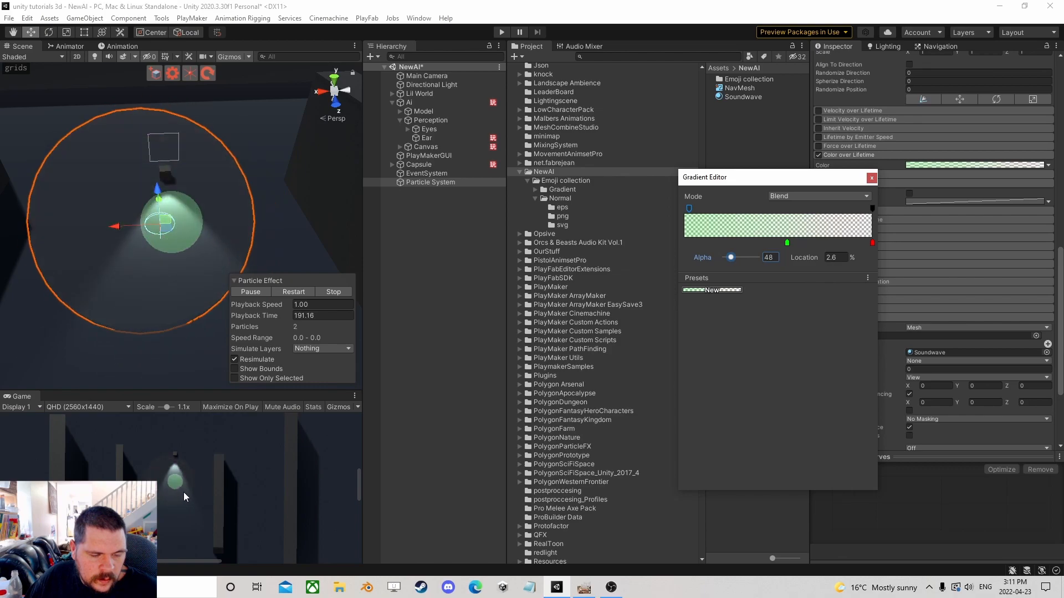
{"action": "left_click_drag", "start_coordinate": [736, 258], "coordinate": [733, 259]}
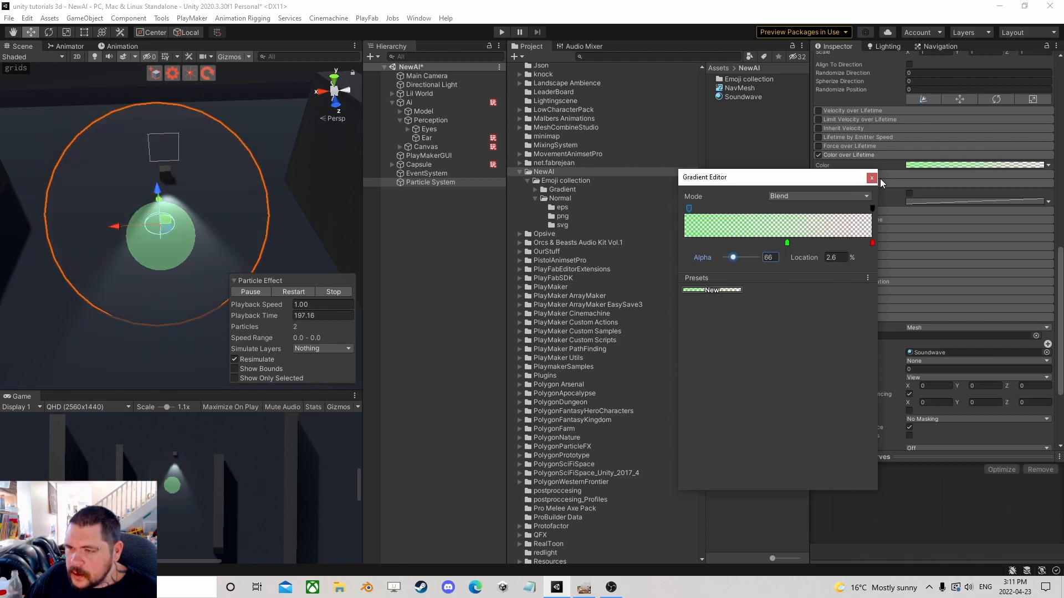
{"action": "left_click", "coordinate": [872, 177]}
Set the particle system's Duration to 1 and play the preview.
{"action": "scroll", "coordinate": [909, 216], "scroll_direction": "up", "scroll_amount": 10}
{"action": "left_click", "coordinate": [909, 191]}
{"action": "left_click", "coordinate": [920, 184]}
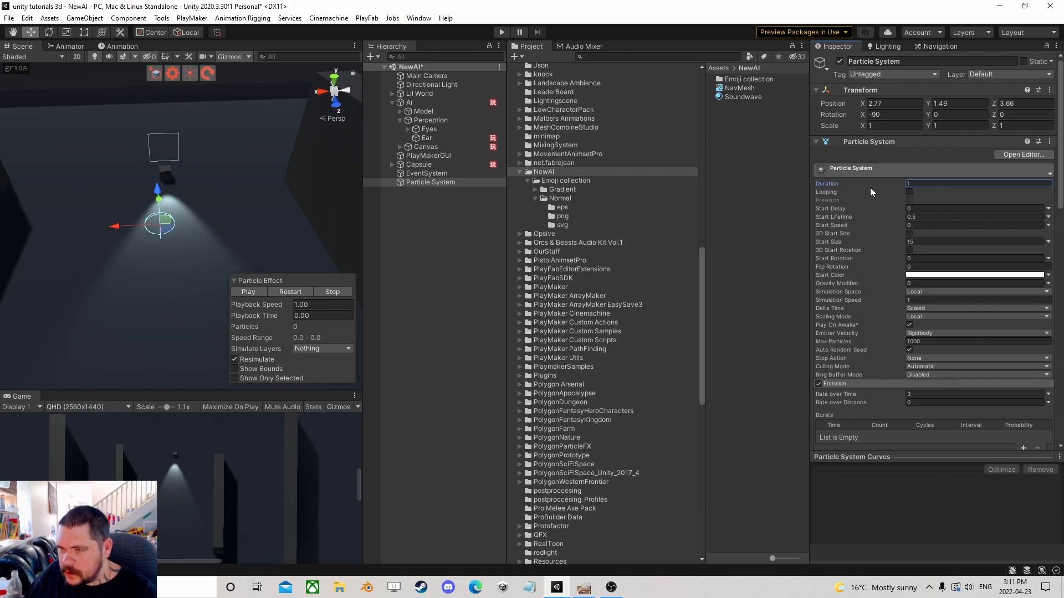
{"action": "type", "text": "1"}
{"action": "left_click", "coordinate": [255, 291]}
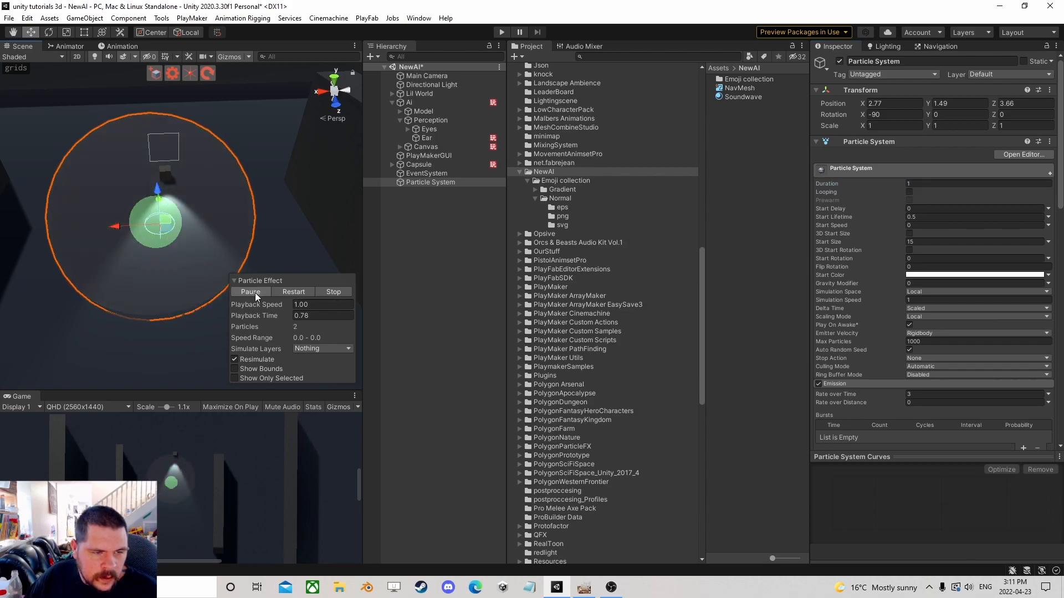
{"action": "left_click", "coordinate": [255, 292]}
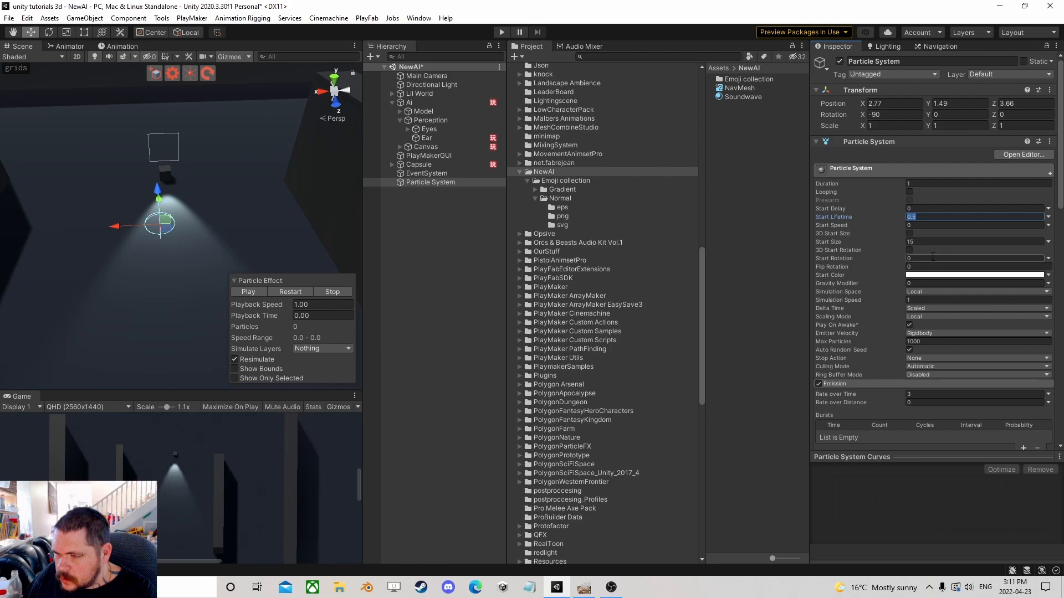
Set the Shape module's Radius and Radius Thickness to 0.1 and replay the effect.
{"action": "scroll", "coordinate": [936, 290], "scroll_direction": "down", "scroll_amount": 9}
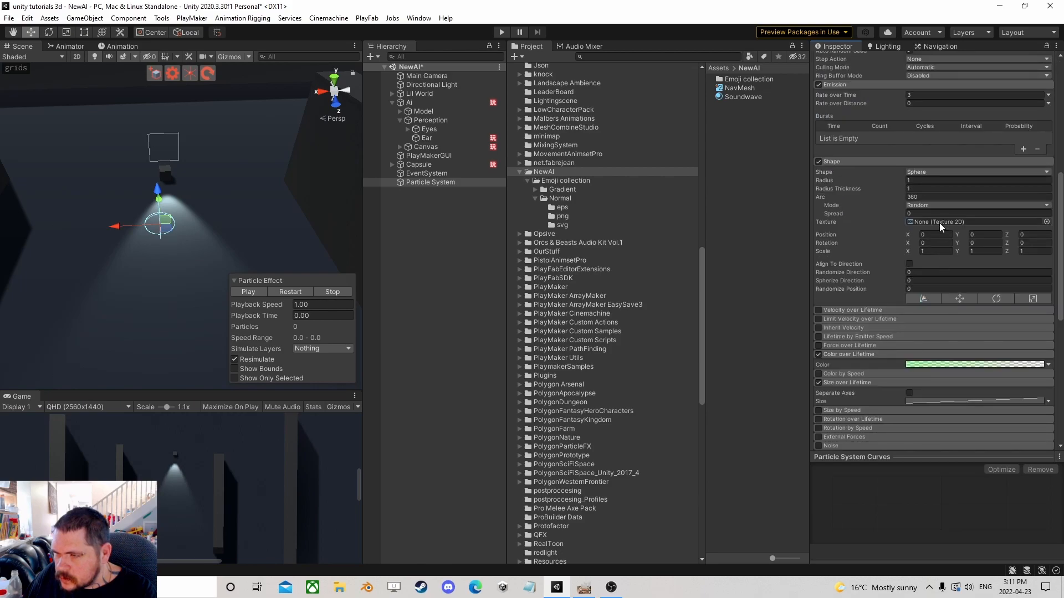
{"action": "type", "text": ".1"}
{"action": "left_click", "coordinate": [927, 188]}
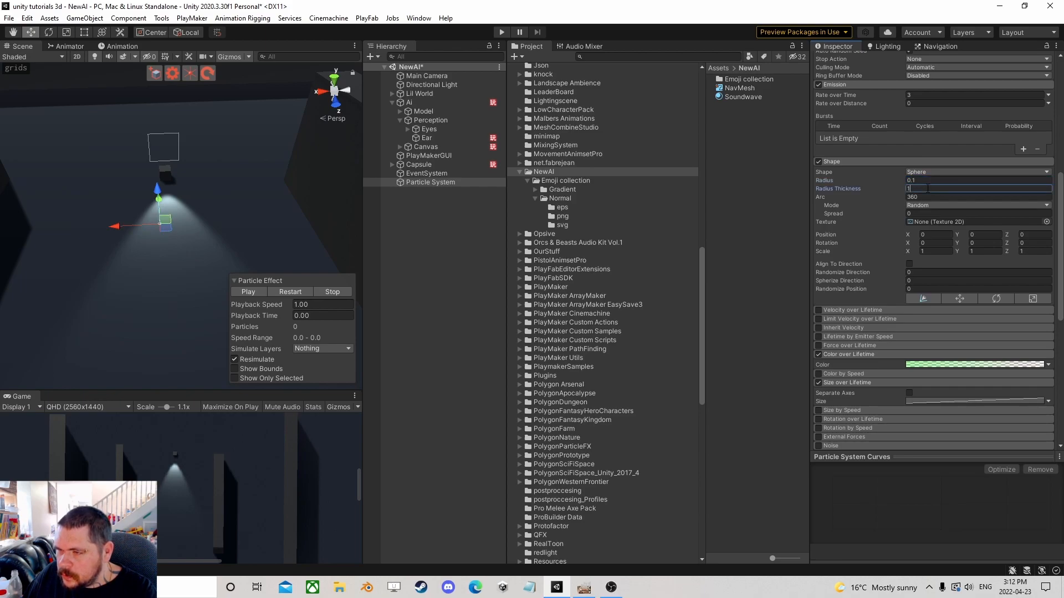
{"action": "type", "text": ".1"}
{"action": "key", "text": "Return"}
{"action": "left_click", "coordinate": [290, 293]}
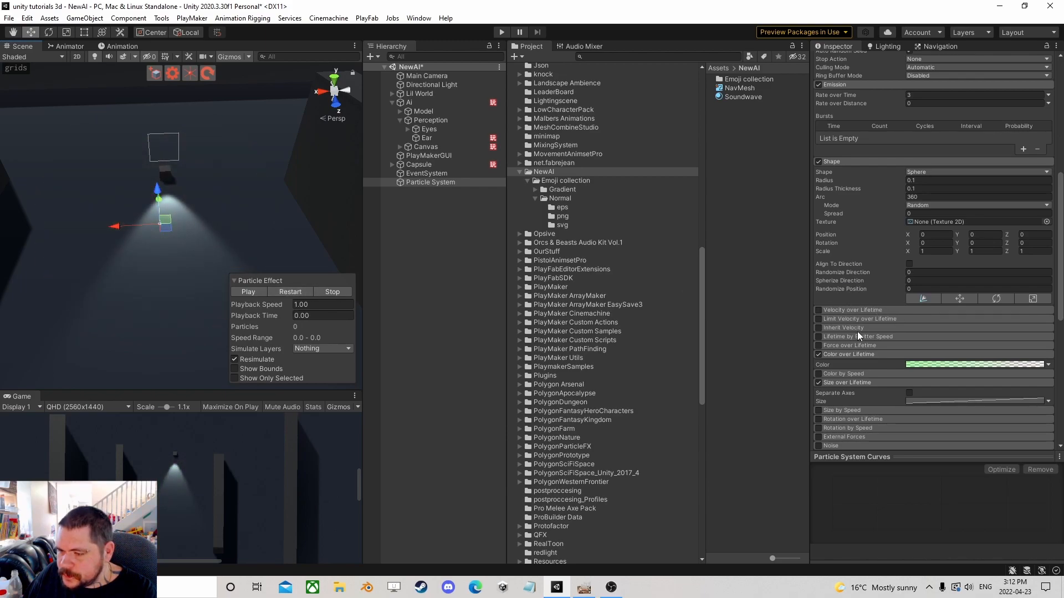
Set the Emission Rate over Time to 5 and restart the preview.
{"action": "scroll", "coordinate": [859, 260], "scroll_direction": "up", "scroll_amount": 4}
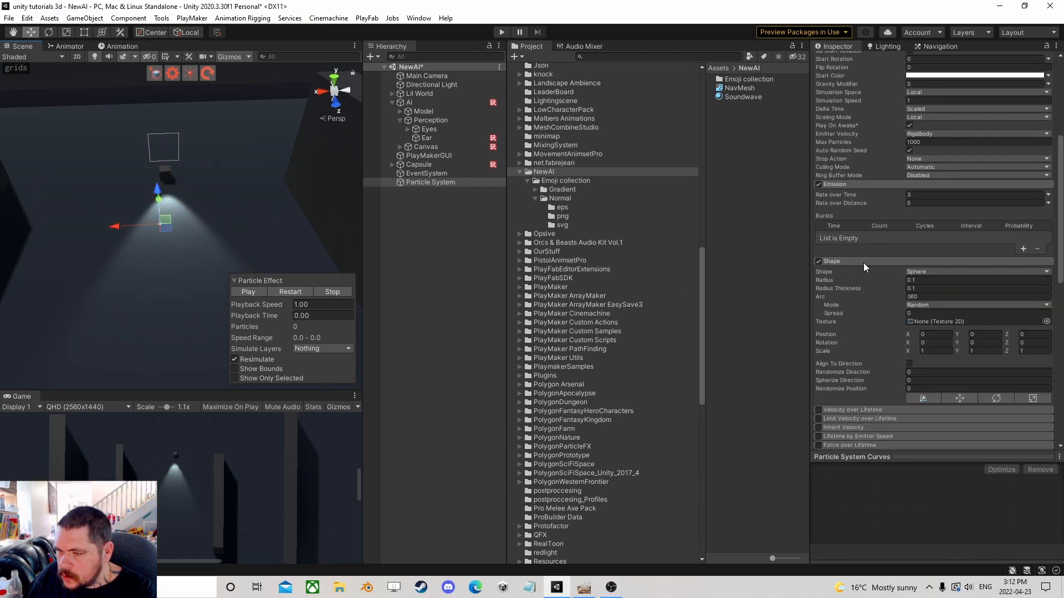
{"action": "left_click", "coordinate": [923, 195]}
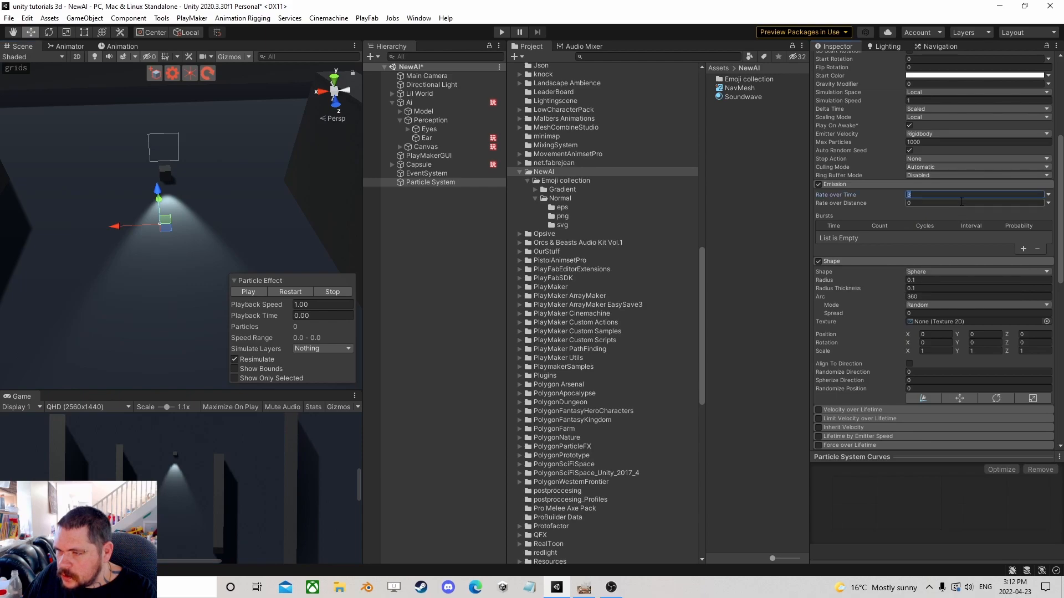
{"action": "left_click", "coordinate": [933, 195]}
{"action": "left_click", "coordinate": [296, 294]}
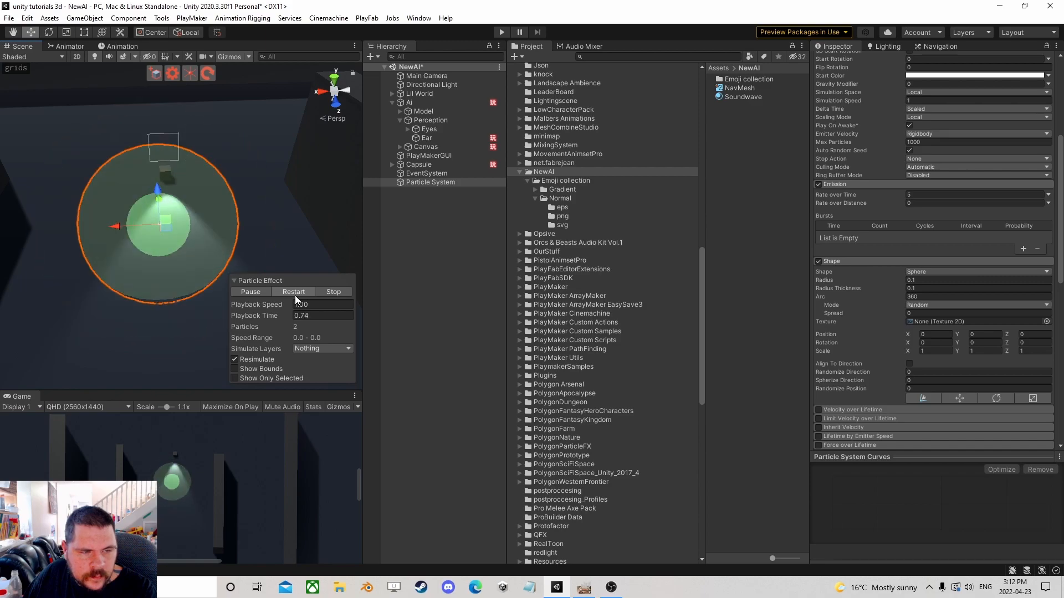
Set the Start Lifetime to 0.2 and restart the preview.
{"action": "scroll", "coordinate": [879, 272], "scroll_direction": "up", "scroll_amount": 6}
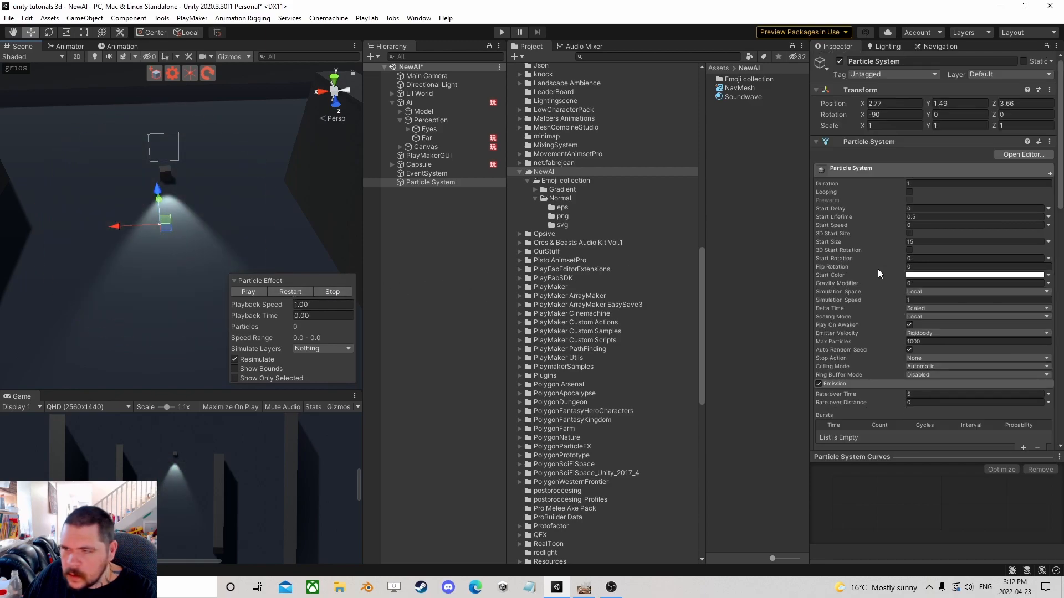
{"action": "left_click", "coordinate": [924, 219]}
{"action": "type", "text": ".2"}
{"action": "key", "text": "Return"}
{"action": "left_click", "coordinate": [287, 295]}
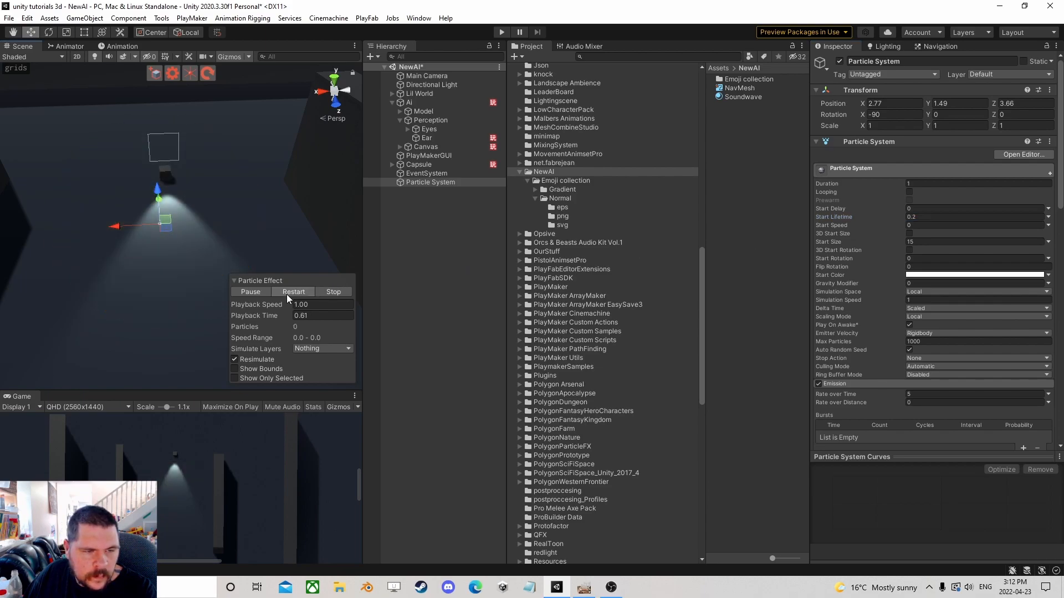
{"action": "left_click", "coordinate": [287, 294]}
Set the Duration to 2 and restart the preview.
{"action": "left_click", "coordinate": [940, 185]}
{"action": "left_click", "coordinate": [287, 291]}
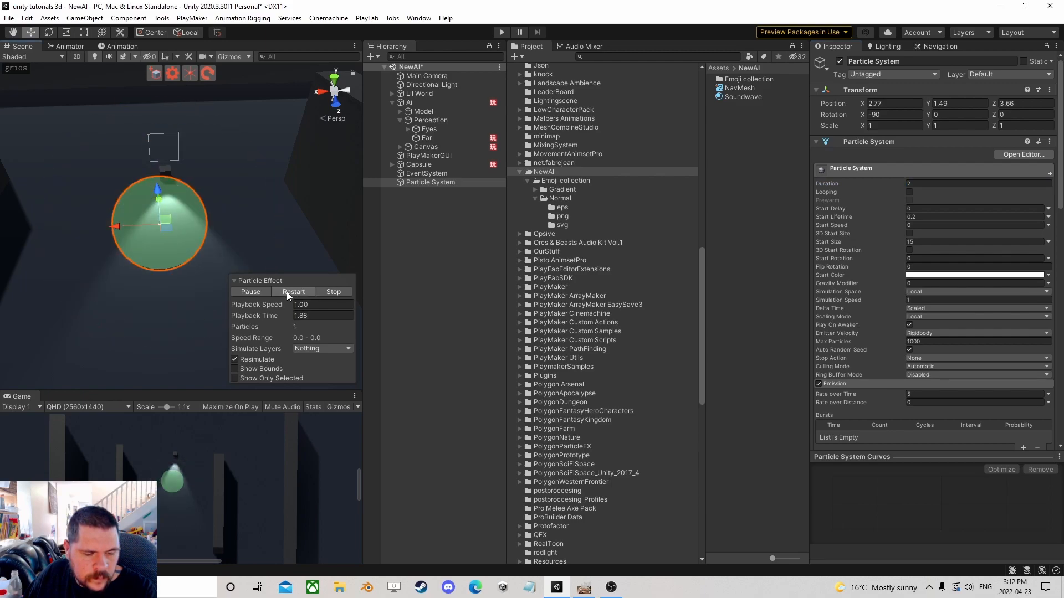
{"action": "left_click", "coordinate": [287, 292]}
Set the Duration to 0.75 and replay the effect.
{"action": "left_click", "coordinate": [930, 184]}
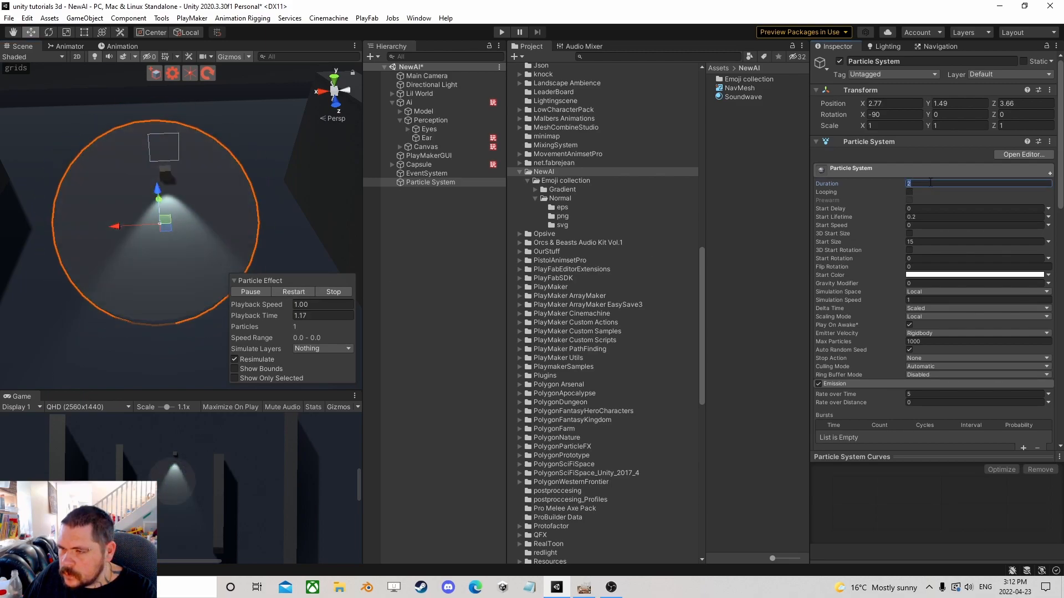
{"action": "type", "text": ".75"}
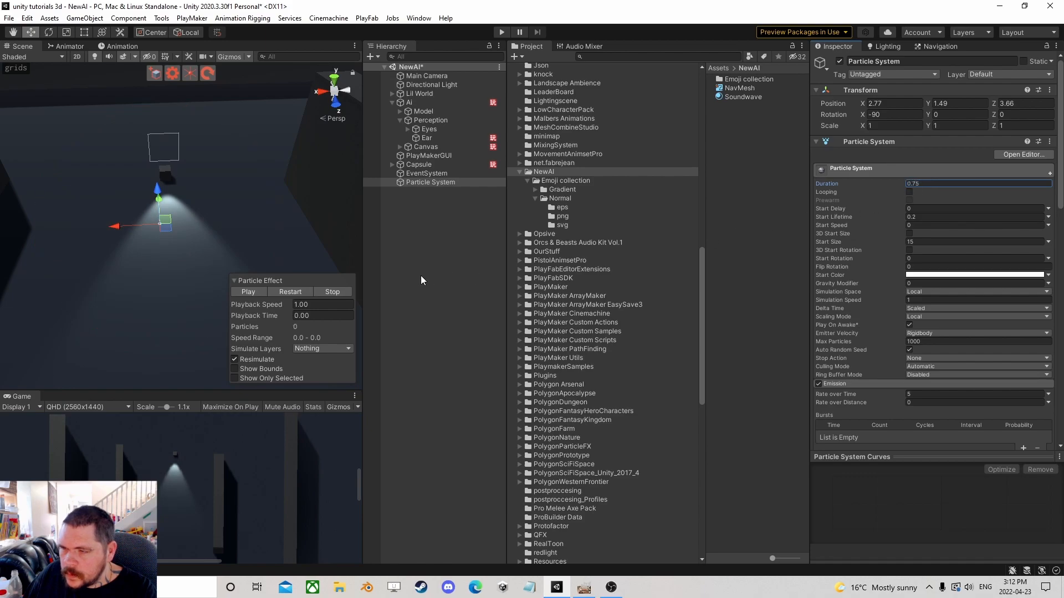
{"action": "left_click", "coordinate": [285, 291]}
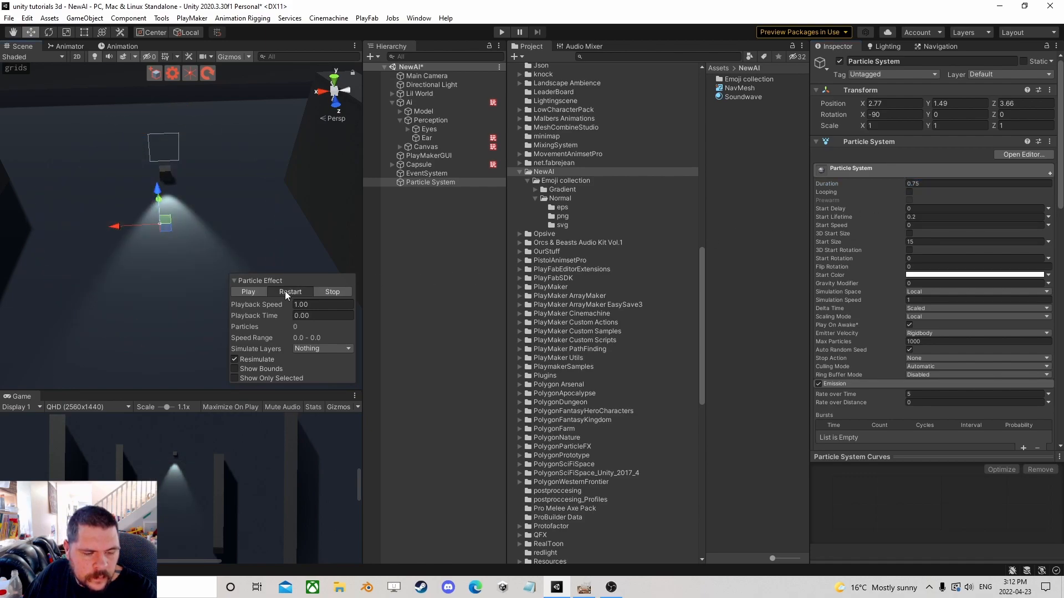
{"action": "left_click", "coordinate": [284, 291]}
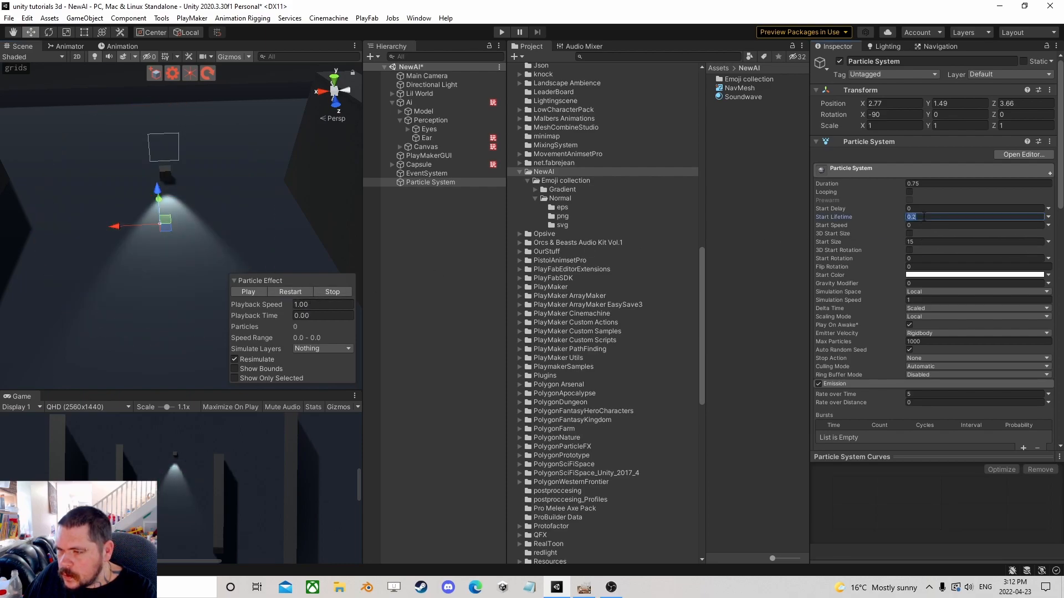
Set the Start Lifetime to 0.4 and restart the preview.
{"action": "type", "text": "0.4"}
{"action": "left_click", "coordinate": [301, 292]}
{"action": "left_click", "coordinate": [301, 293]}
{"action": "left_click", "coordinate": [301, 292]}
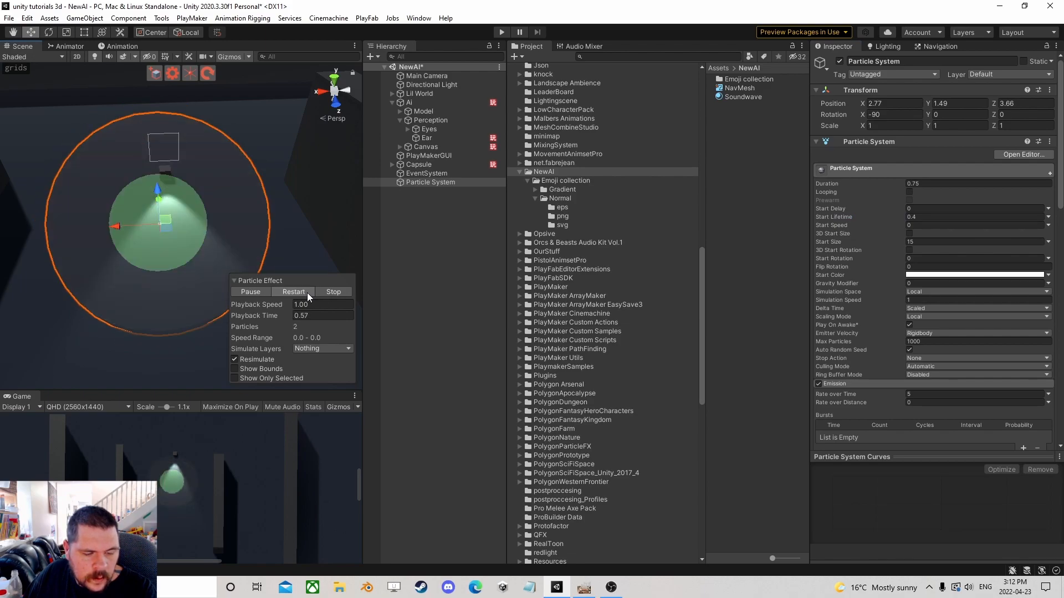
Rename the Particle System object to HearingEffect.
{"action": "scroll", "coordinate": [898, 308], "scroll_direction": "down", "scroll_amount": 10}
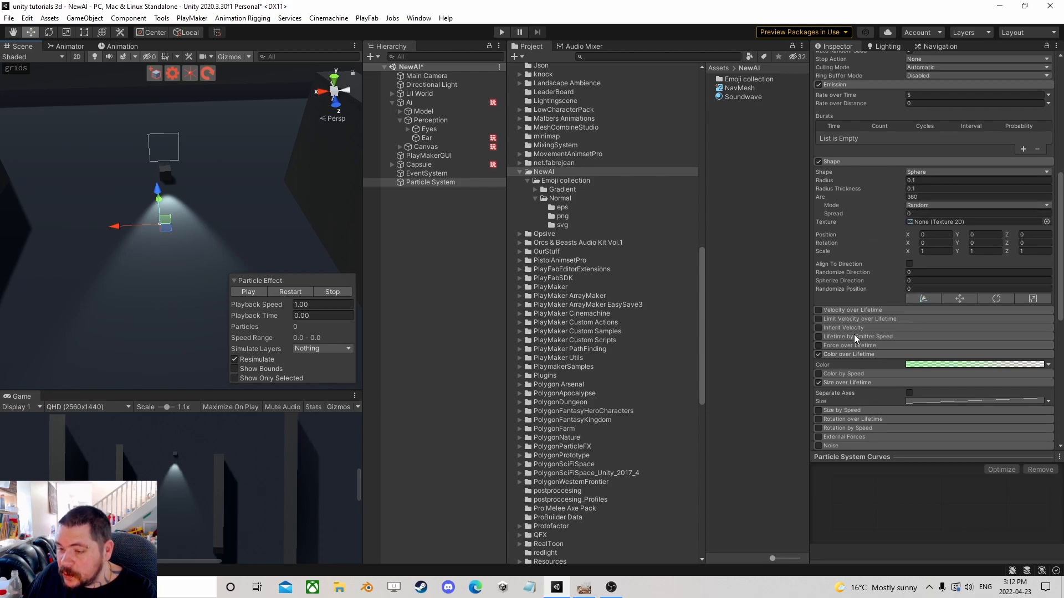
{"action": "scroll", "coordinate": [864, 355], "scroll_direction": "down", "scroll_amount": 4}
{"action": "scroll", "coordinate": [878, 361], "scroll_direction": "down", "scroll_amount": 6}
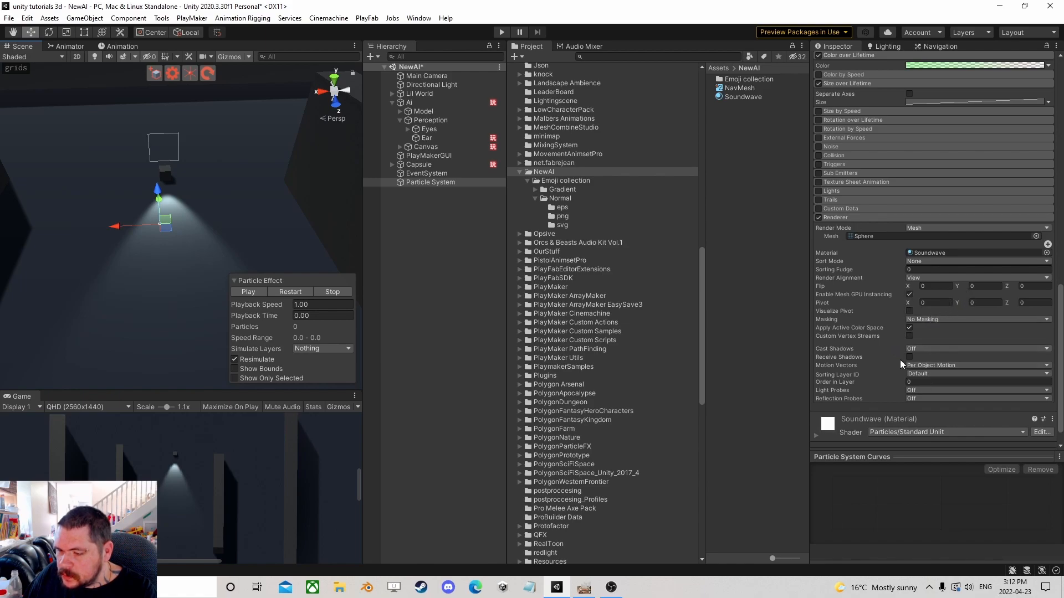
{"action": "scroll", "coordinate": [900, 361], "scroll_direction": "up", "scroll_amount": 6}
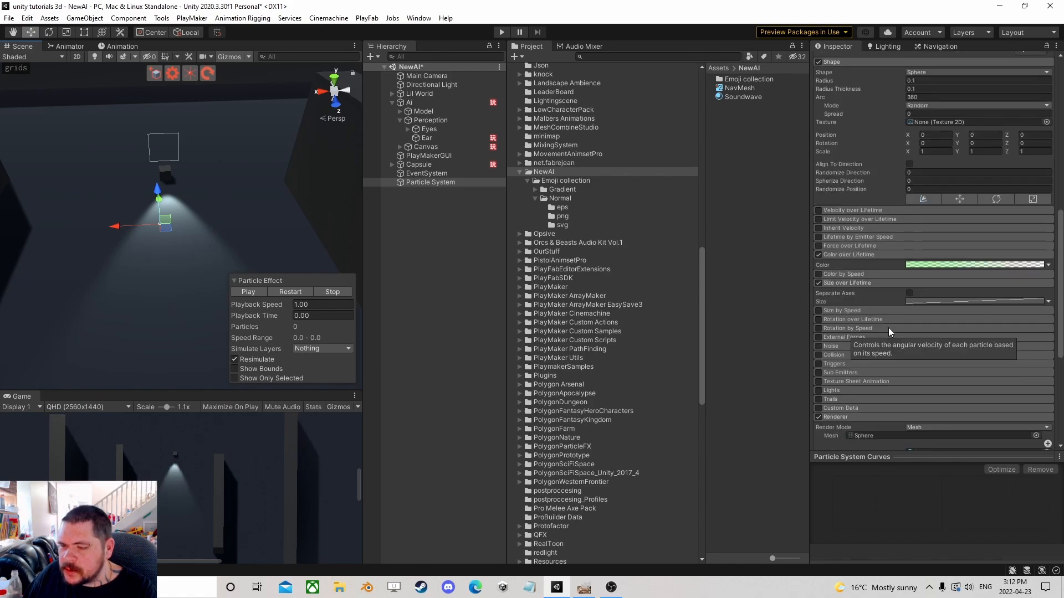
{"action": "left_click", "coordinate": [444, 182]}
{"action": "type", "text": "Hearin"}
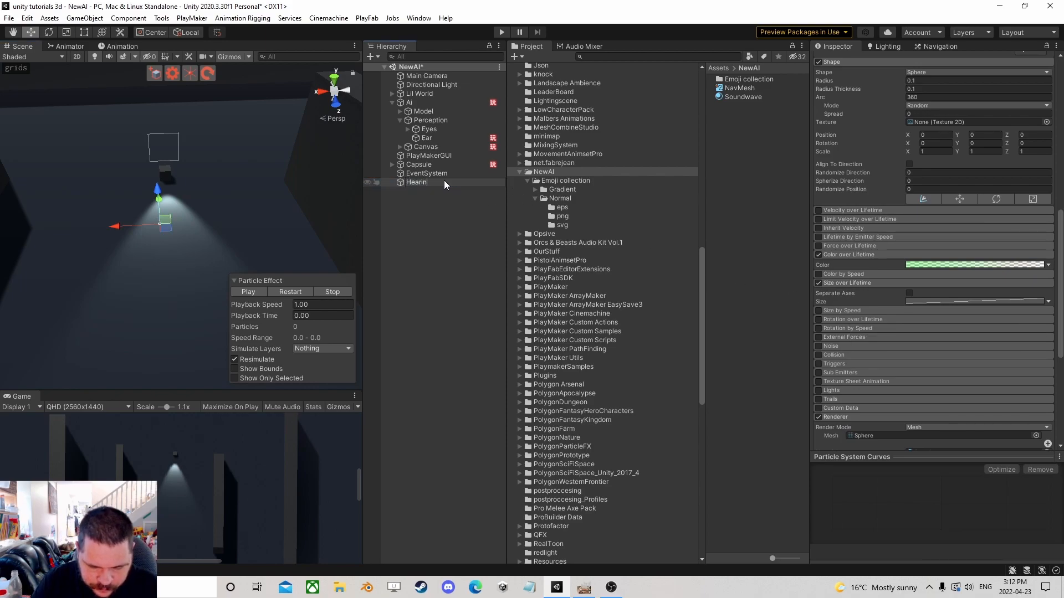
{"action": "type", "text": "gEffect"}
{"action": "key", "text": "Return"}
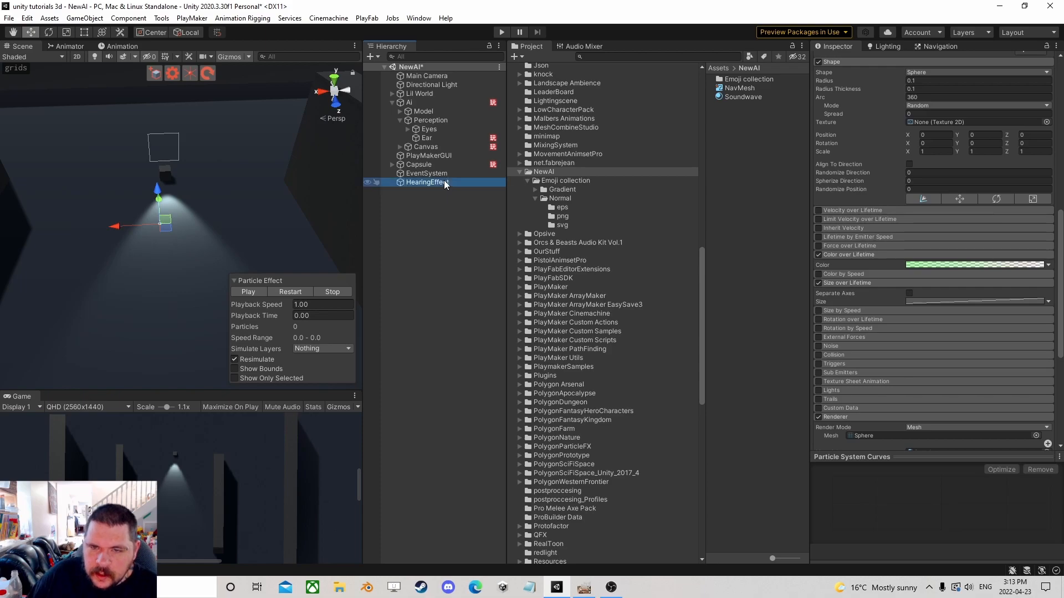
Save HearingEffect as a prefab in the NewAI folder and delete it from the scene.
{"action": "scroll", "coordinate": [922, 246], "scroll_direction": "up", "scroll_amount": 15}
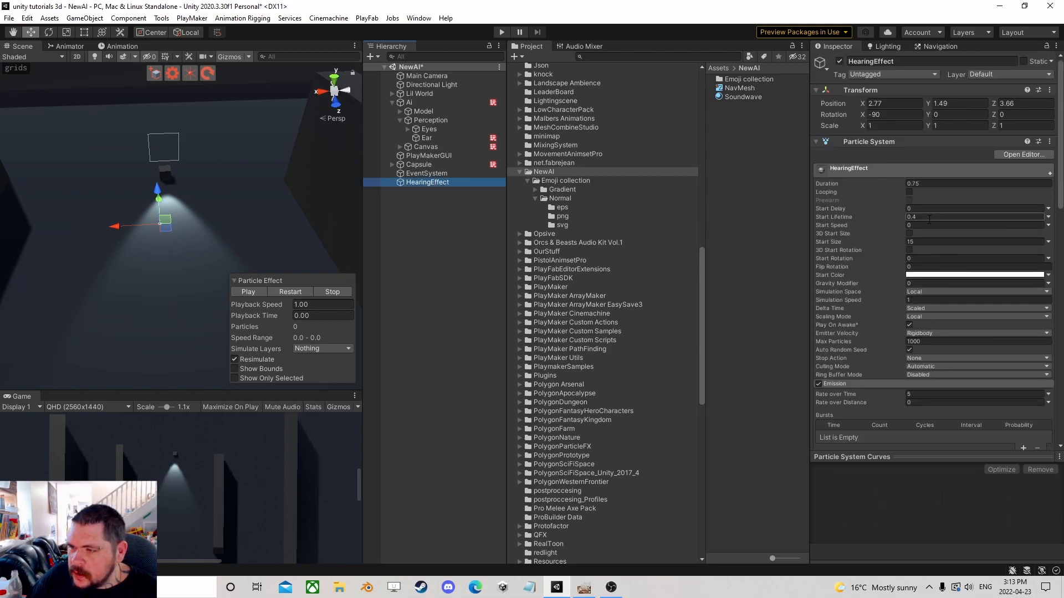
{"action": "left_click_drag", "start_coordinate": [579, 194], "coordinate": [548, 170]}
{"action": "left_click", "coordinate": [448, 182]}
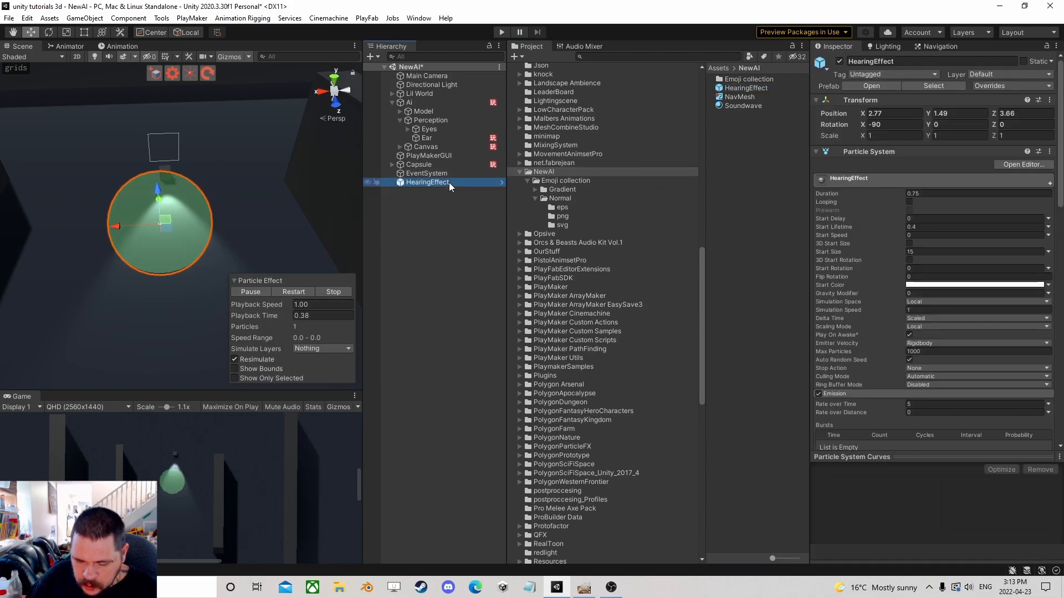
{"action": "key", "text": "Delete"}
Open the Capsule's Noise FSM in the PlayMaker editor and add a new state.
{"action": "left_click", "coordinate": [430, 156]}
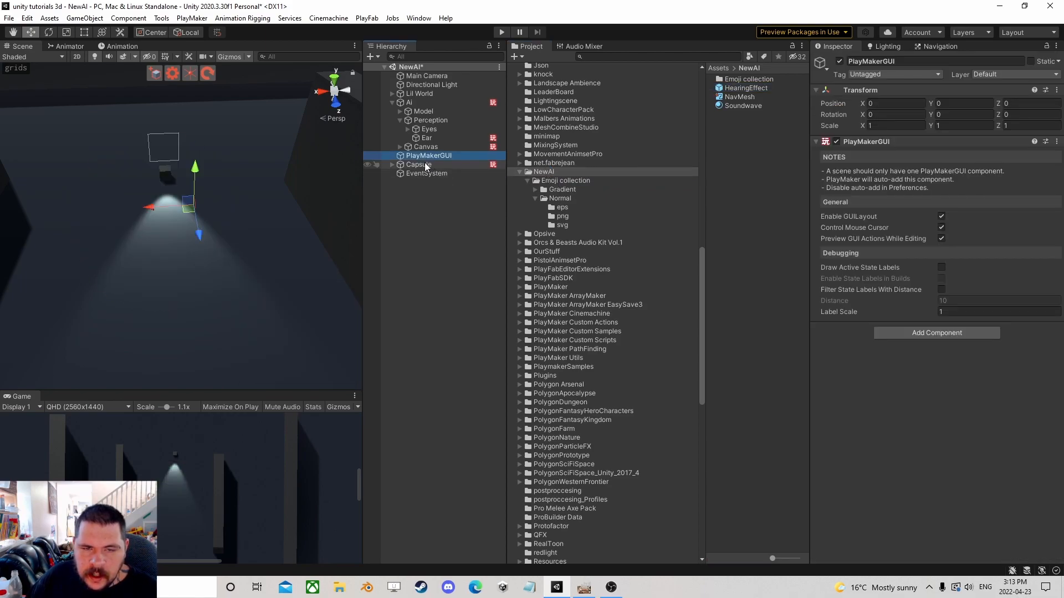
{"action": "left_click", "coordinate": [425, 164]}
{"action": "scroll", "coordinate": [961, 410], "scroll_direction": "down", "scroll_amount": 5}
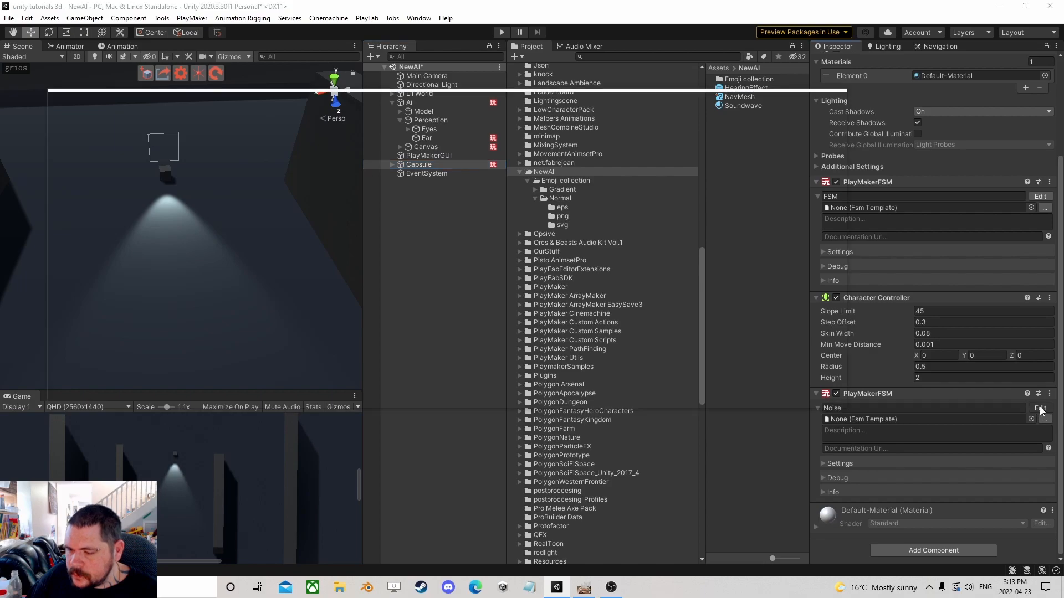
{"action": "left_click", "coordinate": [1040, 408]}
{"action": "right_click", "coordinate": [242, 211]}
{"action": "left_click", "coordinate": [294, 217]}
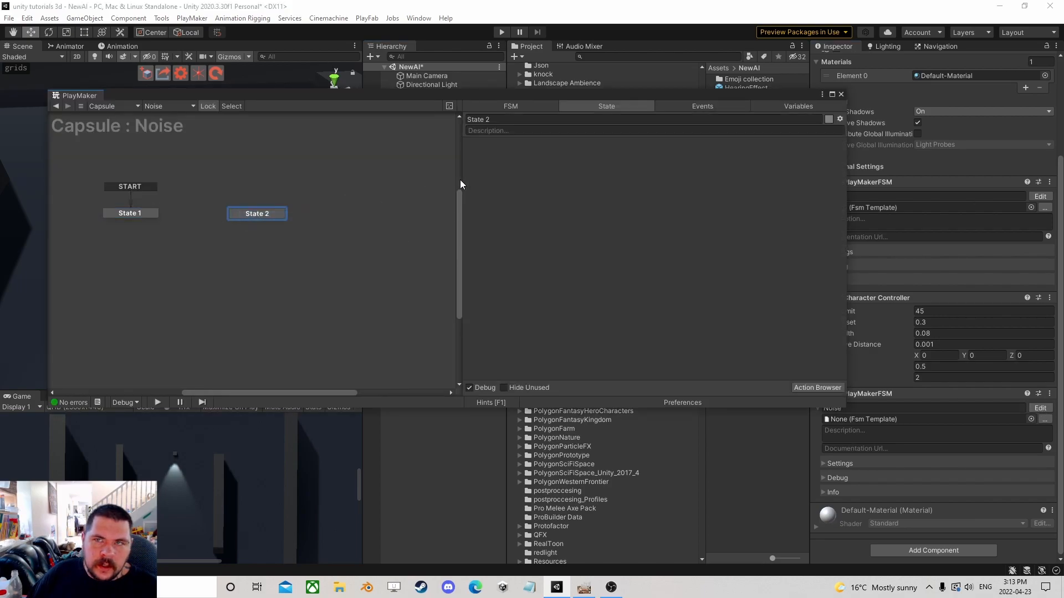
Add a Create Object action to State 2 spawning the HearingEffect prefab at the Capsule and storing it in a new variable Created.
{"action": "left_click_drag", "start_coordinate": [763, 96], "coordinate": [823, 131]}
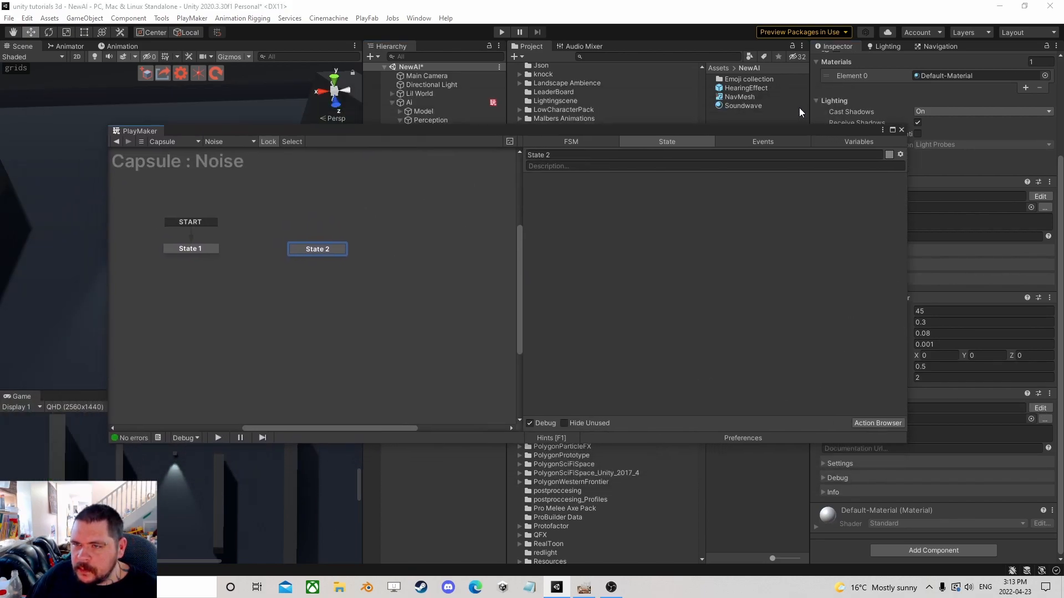
{"action": "left_click_drag", "start_coordinate": [647, 224], "coordinate": [682, 218]}
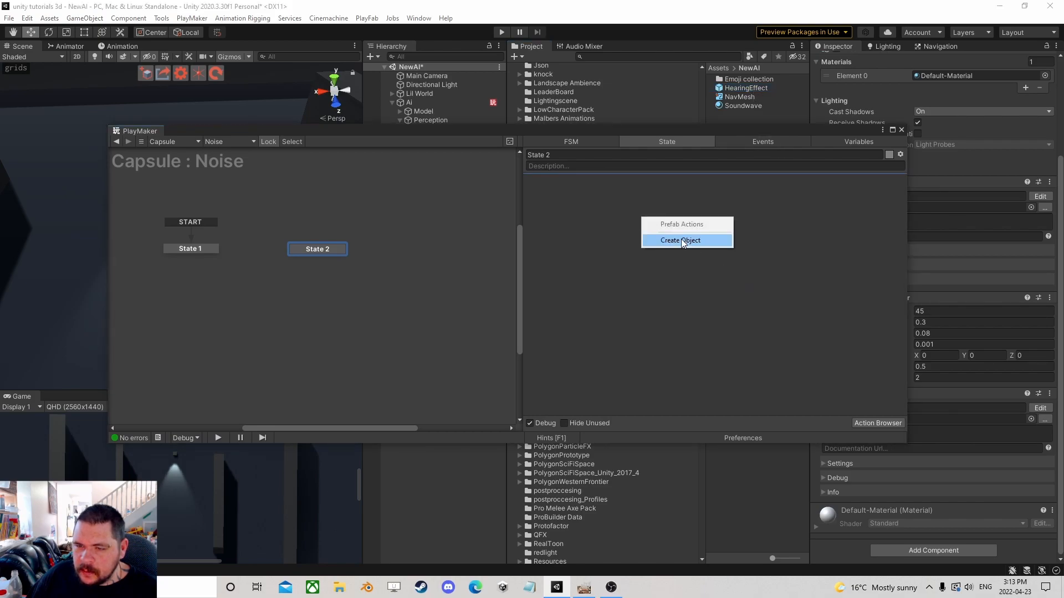
{"action": "left_click", "coordinate": [681, 239]}
{"action": "left_click_drag", "start_coordinate": [499, 133], "coordinate": [707, 271]}
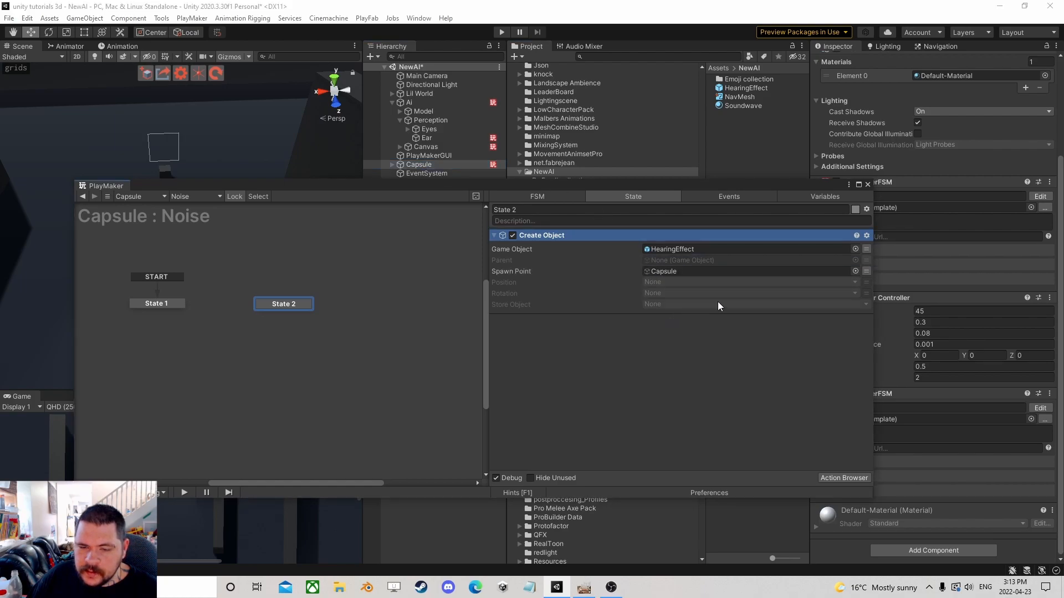
{"action": "left_click", "coordinate": [690, 305]}
{"action": "left_click", "coordinate": [683, 342]}
{"action": "type", "text": "Created"}
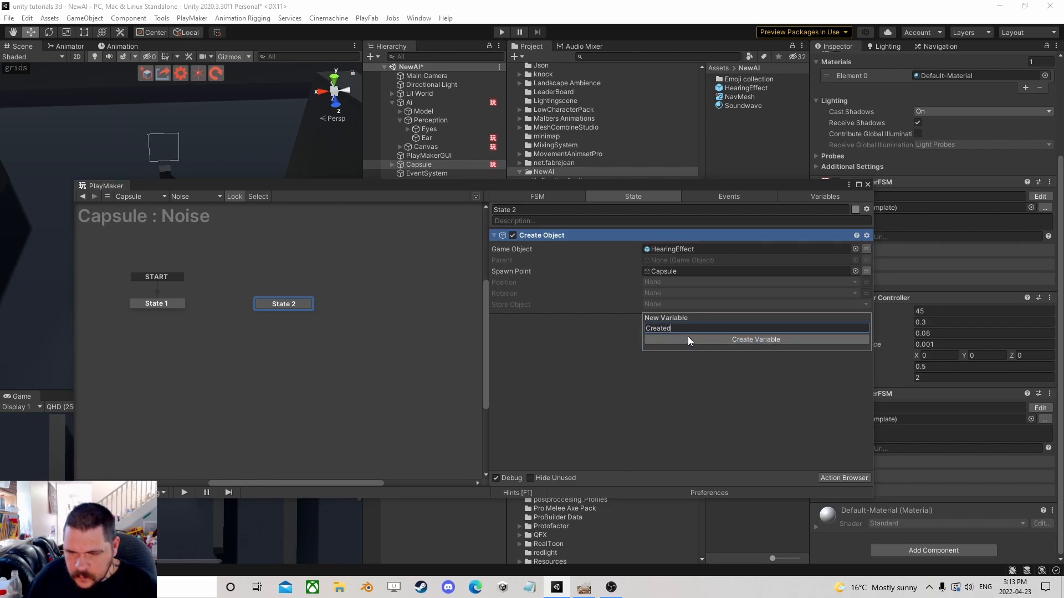
{"action": "left_click", "coordinate": [687, 339]}
Add a Destroy Object action to State 2 and place it after the Create Object action.
{"action": "left_click", "coordinate": [843, 477]}
{"action": "type", "text": "destr"}
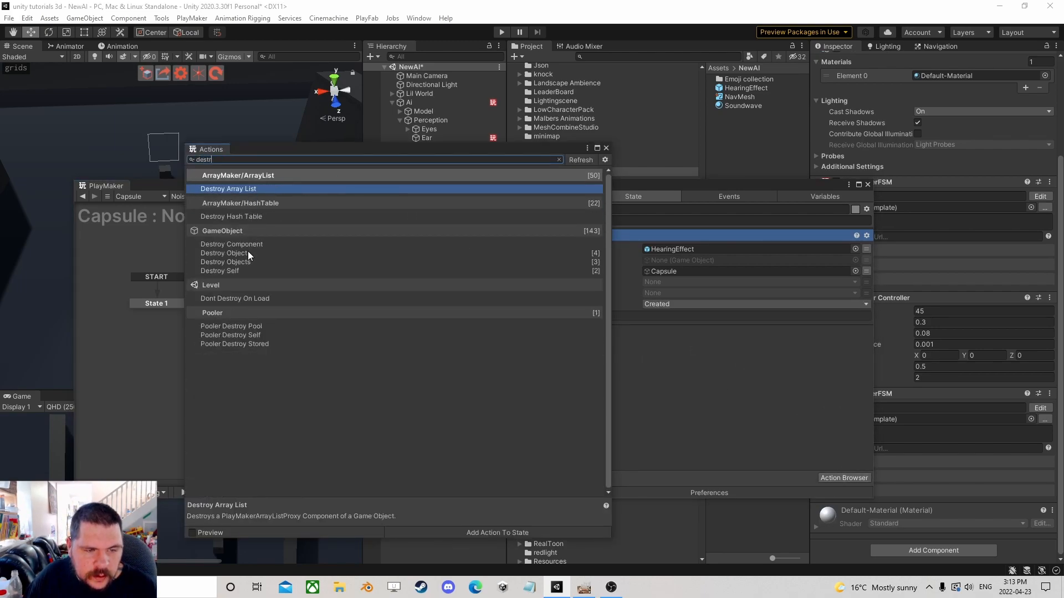
{"action": "double_click", "coordinate": [248, 253]}
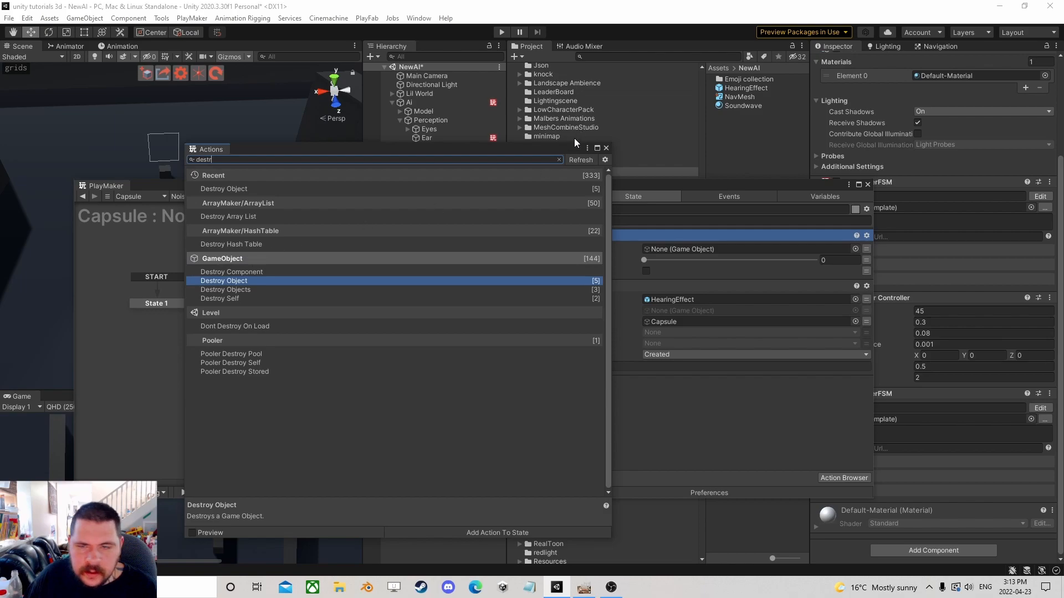
{"action": "left_click", "coordinate": [605, 148]}
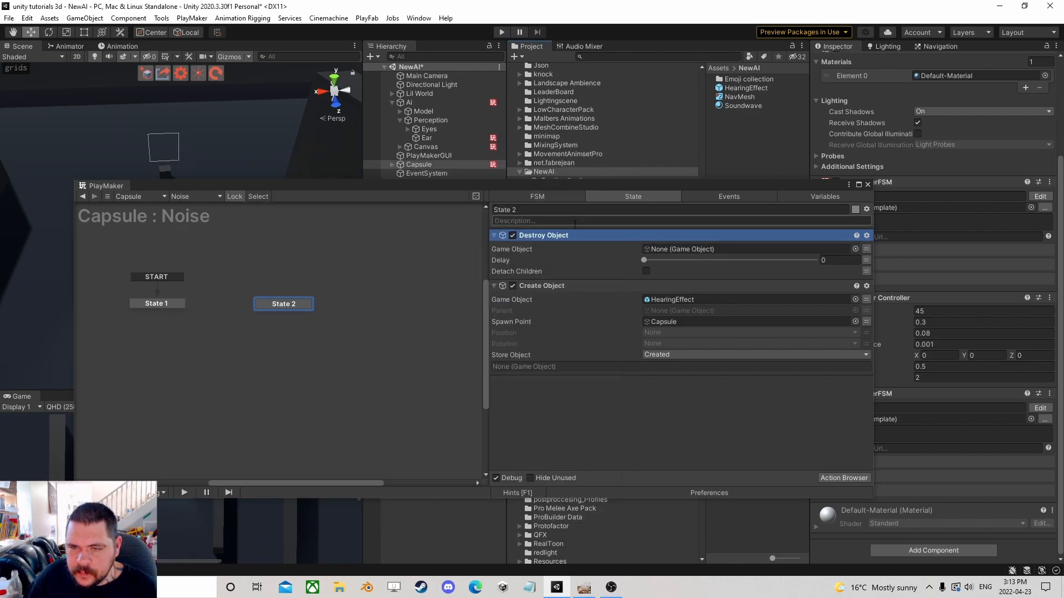
{"action": "left_click_drag", "start_coordinate": [636, 271], "coordinate": [698, 377]}
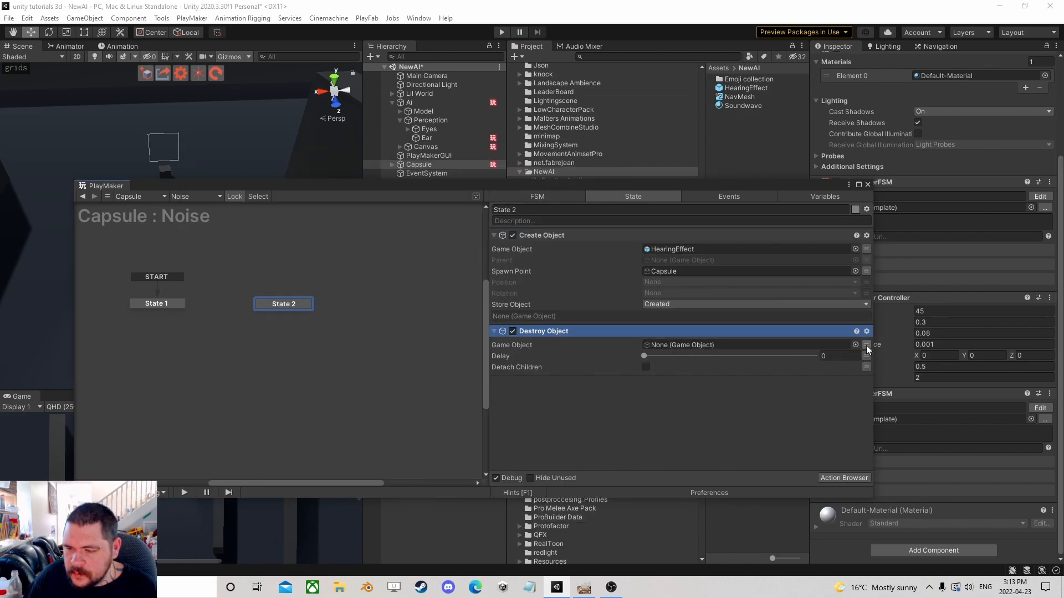
Set the Destroy Object action to destroy the Created variable with a delay of 1.5.
{"action": "left_click", "coordinate": [866, 345]}
{"action": "left_click", "coordinate": [815, 344]}
{"action": "left_click", "coordinate": [705, 369]}
{"action": "left_click", "coordinate": [826, 367]}
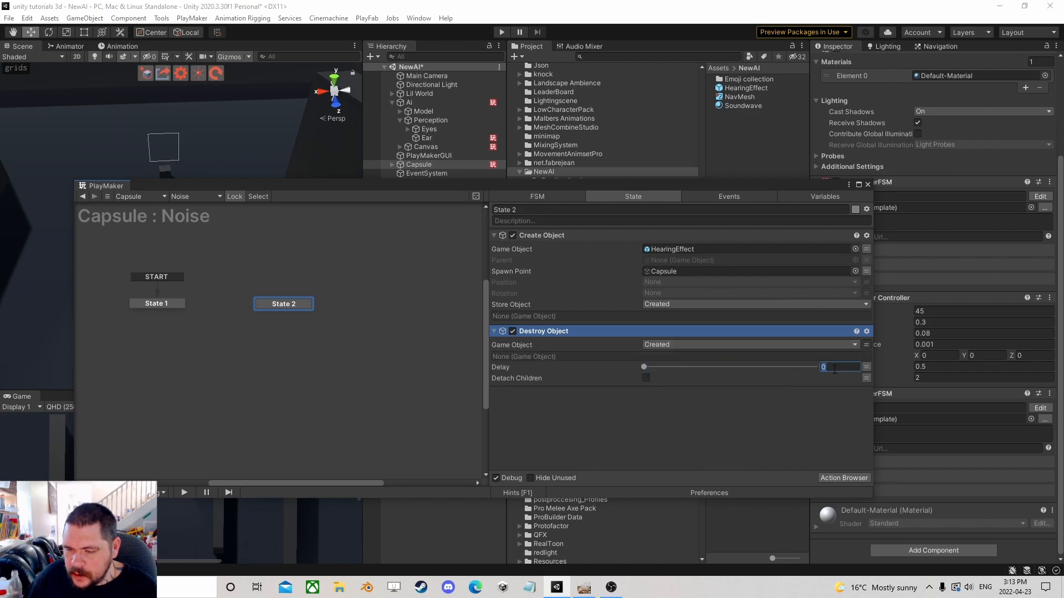
{"action": "type", "text": "1.5"}
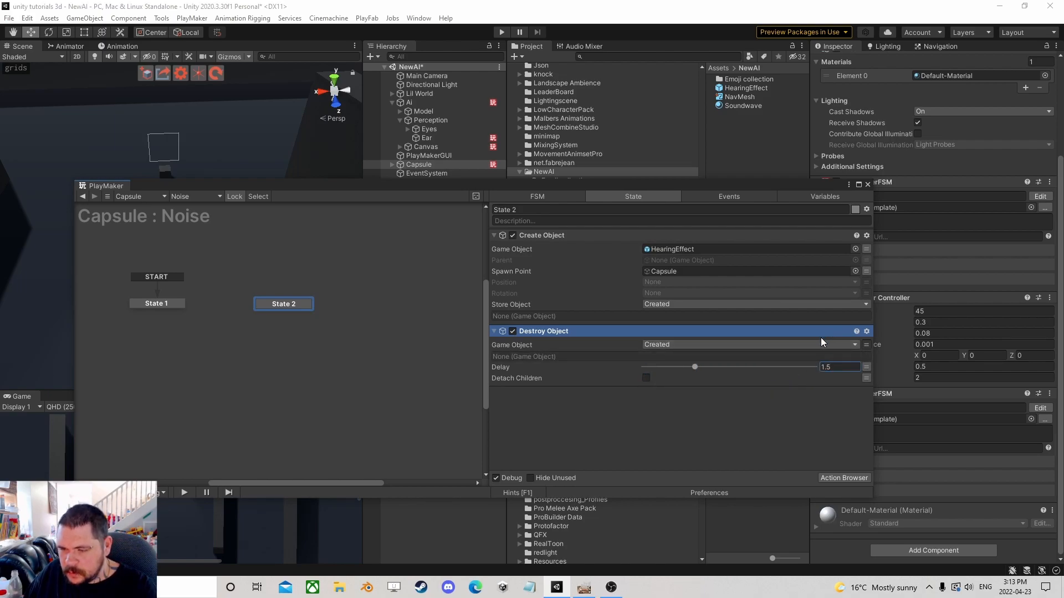
Add a Get Key Down action to State 1.
{"action": "left_click", "coordinate": [182, 306]}
{"action": "left_click", "coordinate": [845, 479]}
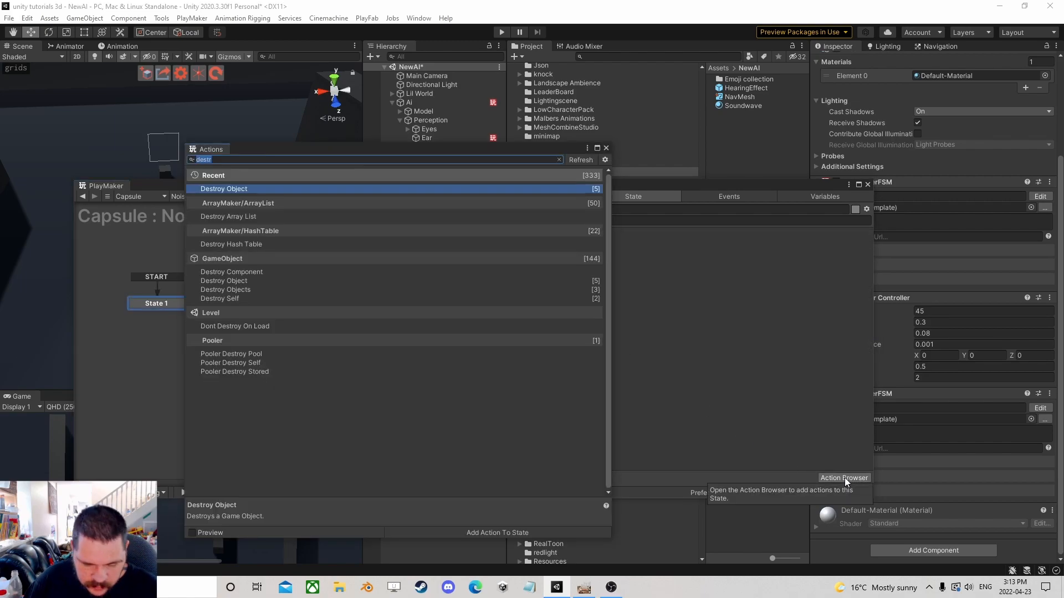
{"action": "type", "text": "get key "}
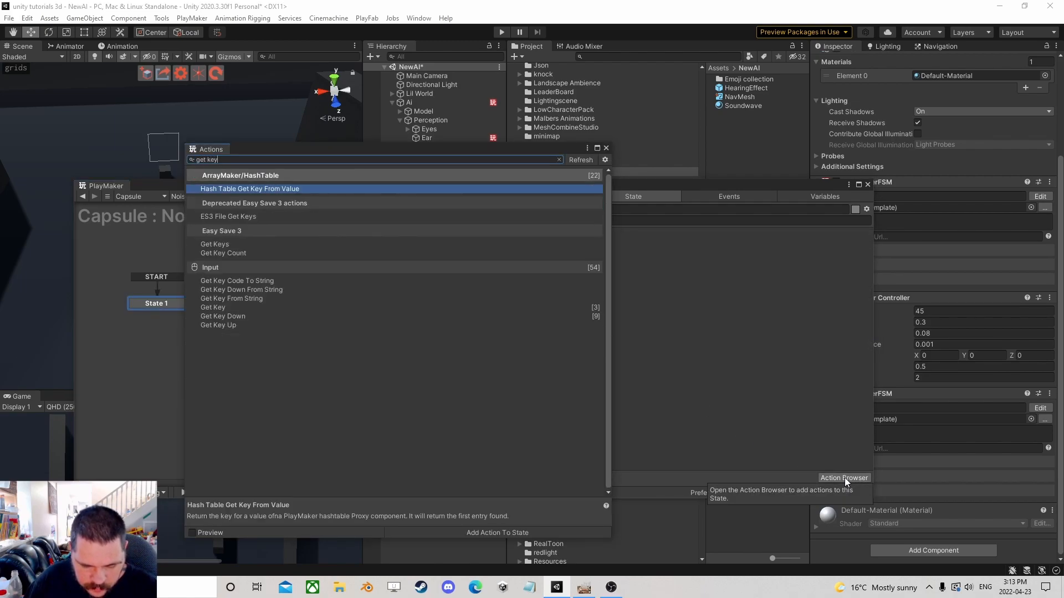
{"action": "type", "text": "d"}
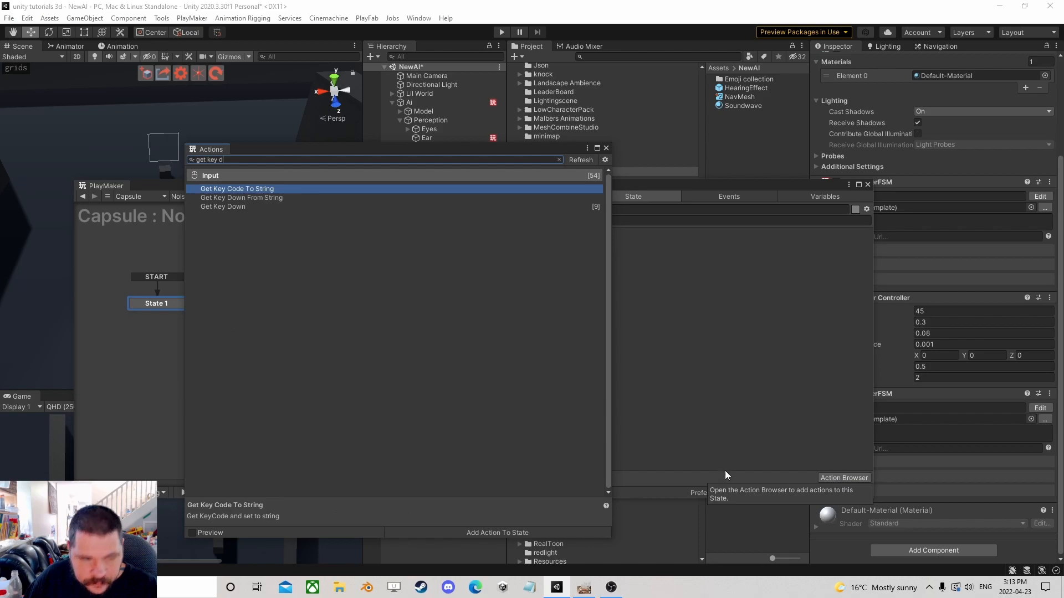
{"action": "left_click", "coordinate": [233, 207]}
{"action": "double_click", "coordinate": [237, 207]}
{"action": "left_click", "coordinate": [606, 148]}
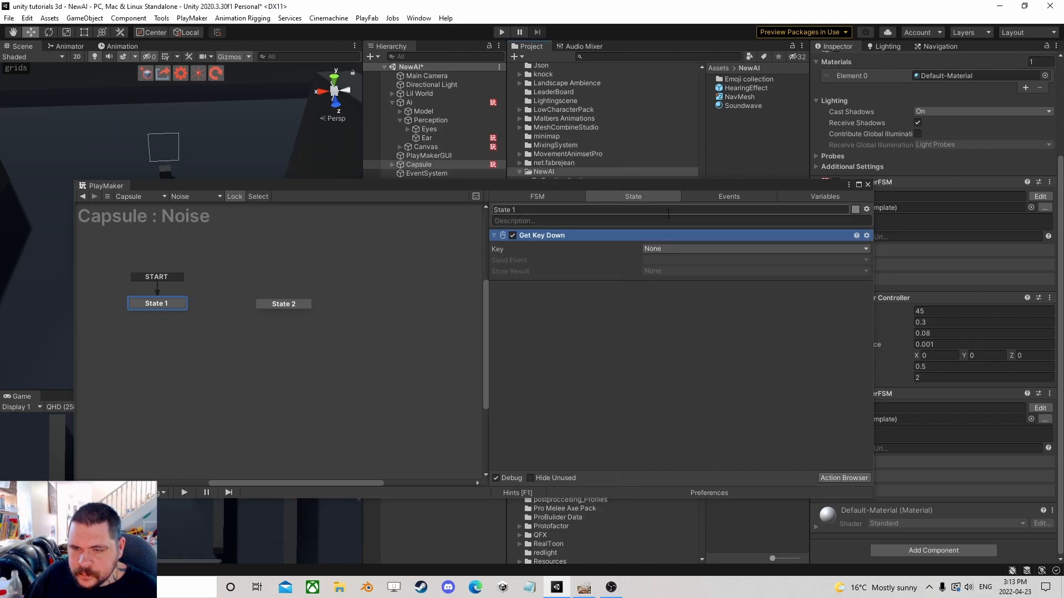
Set the Get Key Down key to Space and have it send a new event named make noise.
{"action": "left_click", "coordinate": [703, 249]}
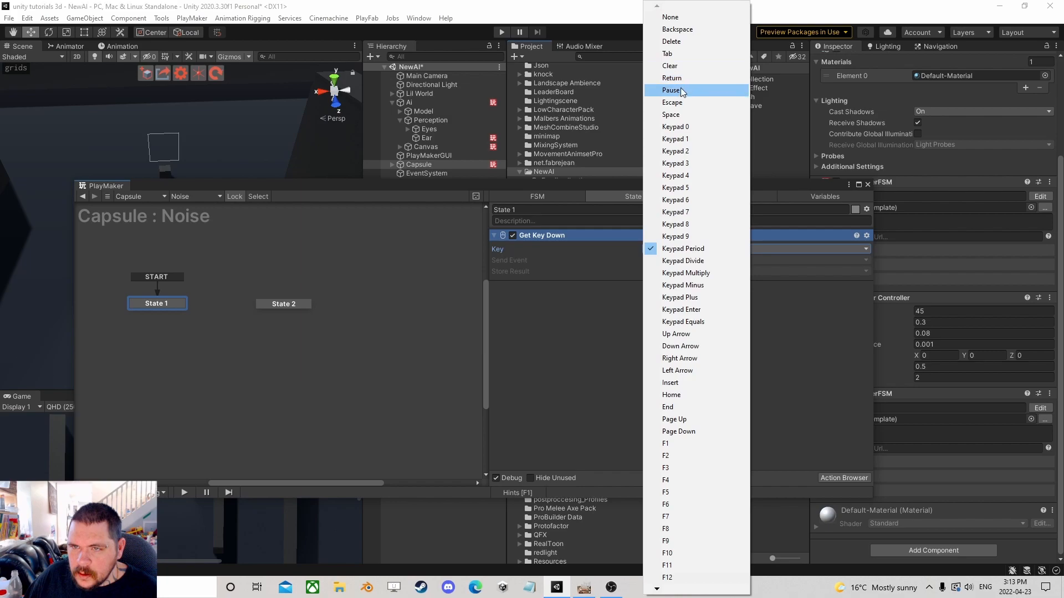
{"action": "left_click", "coordinate": [681, 114]}
{"action": "left_click", "coordinate": [672, 261]}
{"action": "left_click", "coordinate": [686, 329]}
{"action": "type", "text": "make noise"}
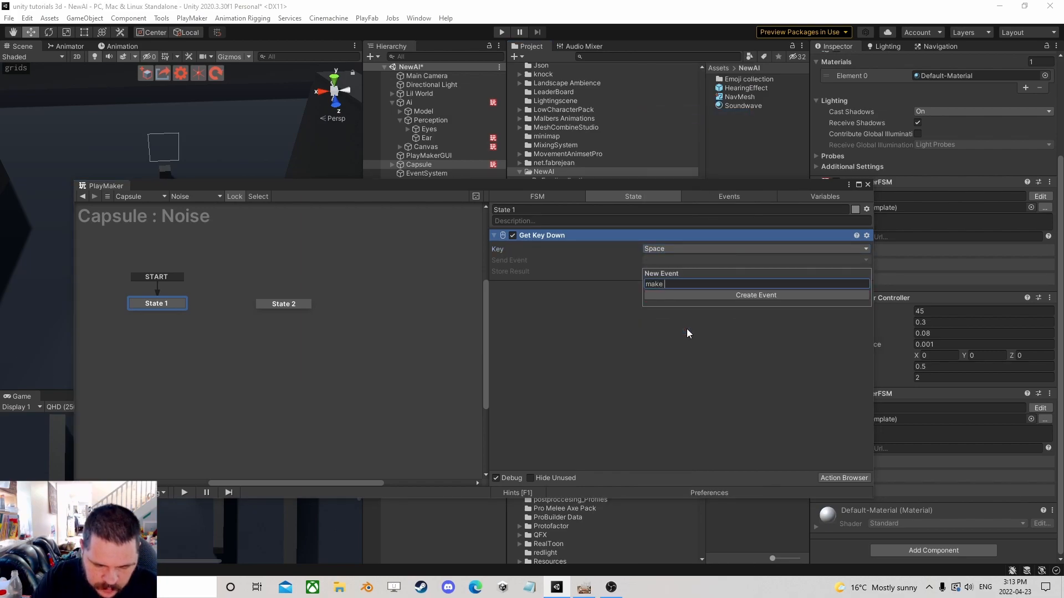
{"action": "key", "text": "Return"}
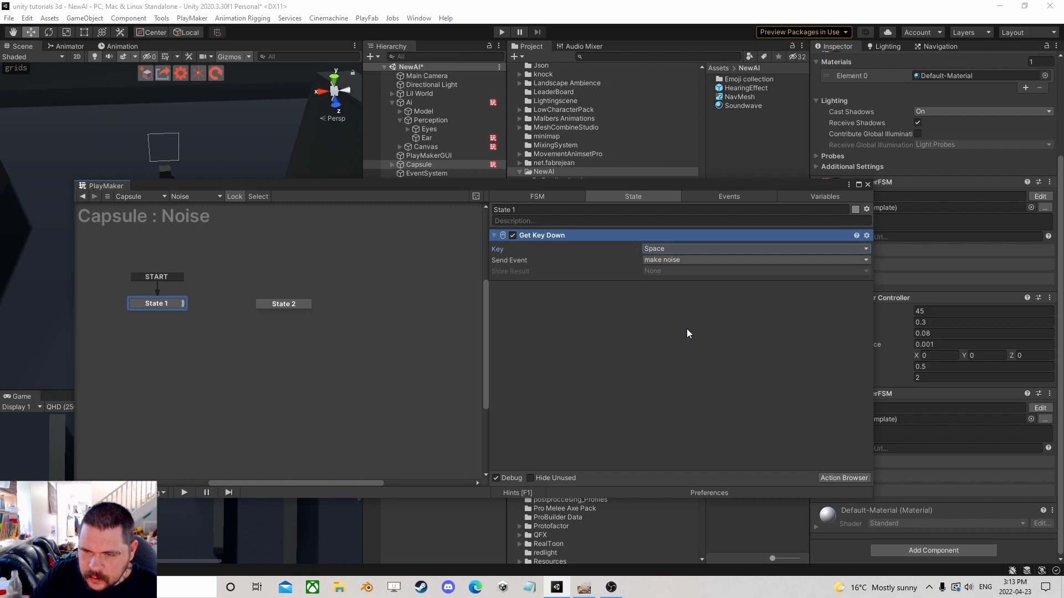
Link State 1 to State 2 with a make noise transition and State 2 back to State 1 with FINISHED.
{"action": "right_click", "coordinate": [167, 303]}
{"action": "mouse_move", "coordinate": [191, 309]}
{"action": "left_click", "coordinate": [299, 306]}
{"action": "left_click", "coordinate": [272, 305]}
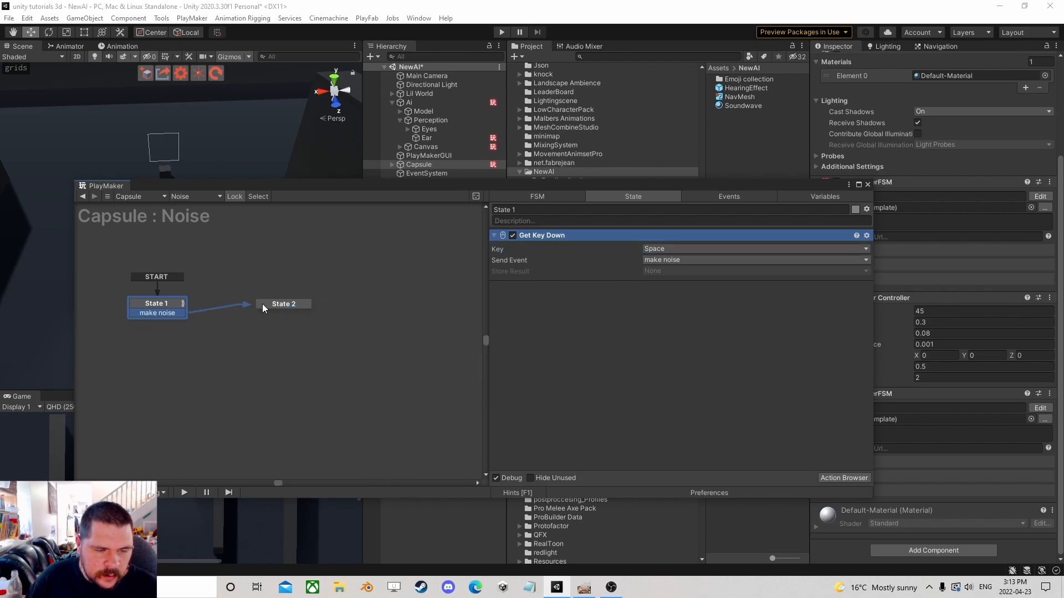
{"action": "left_click", "coordinate": [274, 304]}
{"action": "left_click", "coordinate": [277, 303], "text": "ctrl"}
{"action": "left_click_drag", "start_coordinate": [278, 313], "coordinate": [150, 312]}
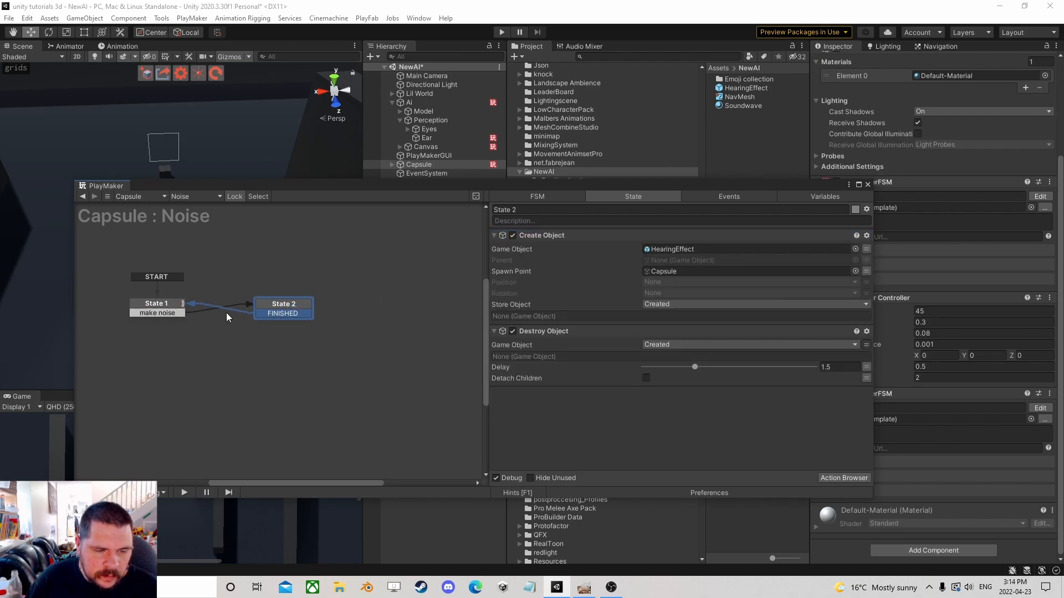
Play-test the scene and trigger the noise to check the soundwave effect around the player.
{"action": "left_click", "coordinate": [844, 477]}
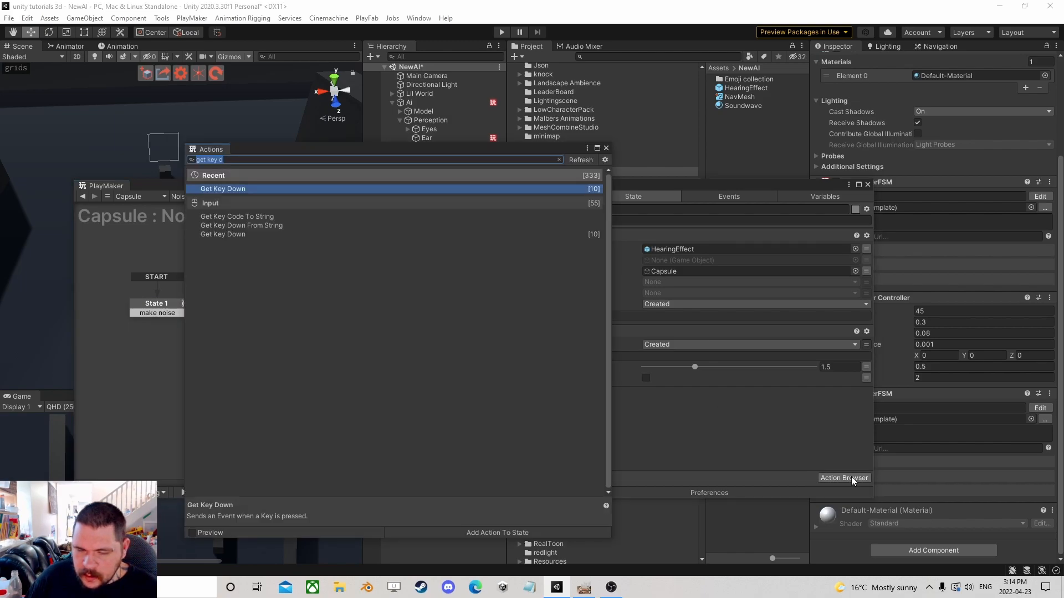
{"action": "left_click", "coordinate": [607, 149]}
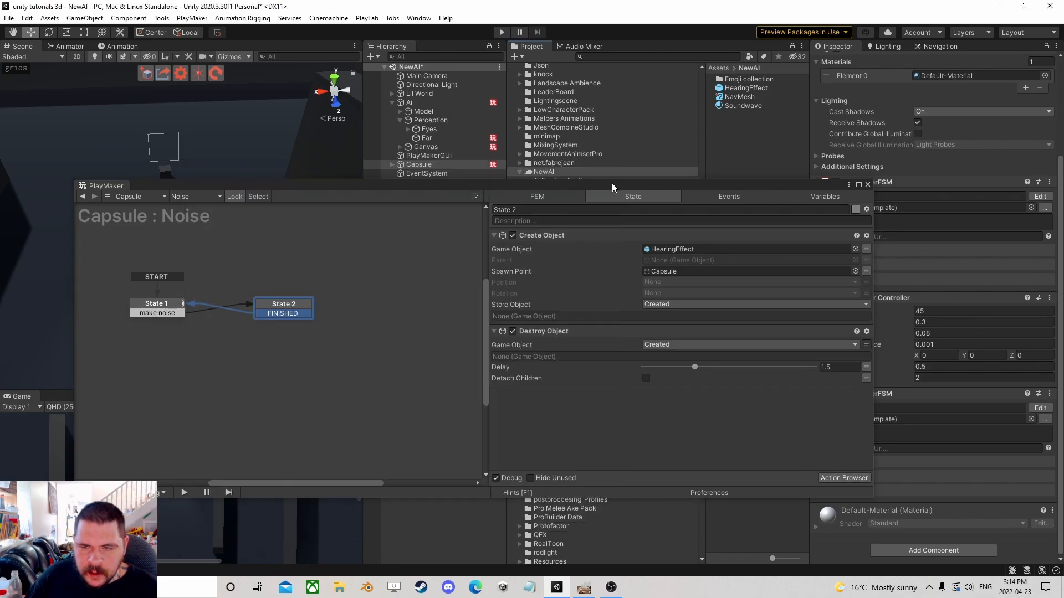
{"action": "left_click", "coordinate": [867, 185]}
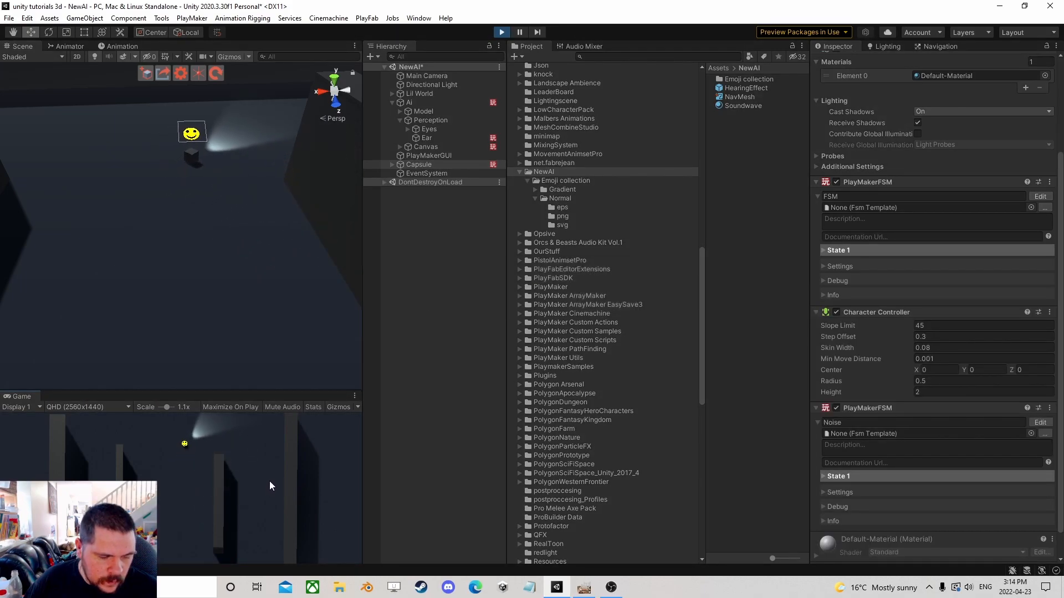
{"action": "scroll", "coordinate": [213, 244], "scroll_direction": "down", "scroll_amount": 5}
{"action": "right_click_drag", "start_coordinate": [204, 257], "coordinate": [1049, 313]}
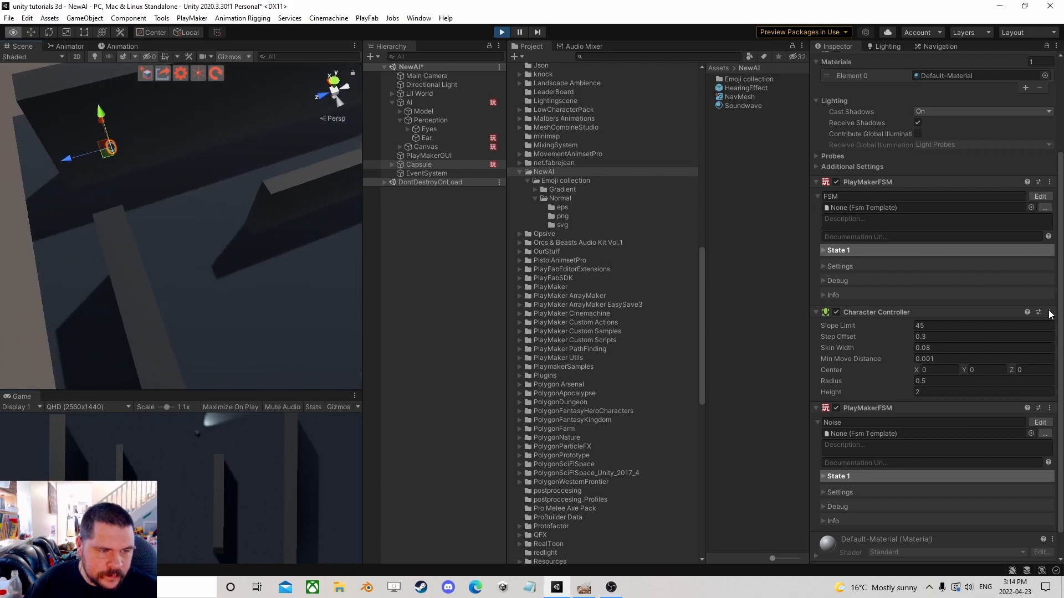
{"action": "scroll", "coordinate": [1037, 245], "scroll_direction": "down", "scroll_amount": 3}
{"action": "right_click_drag", "start_coordinate": [349, 311], "coordinate": [185, 291]}
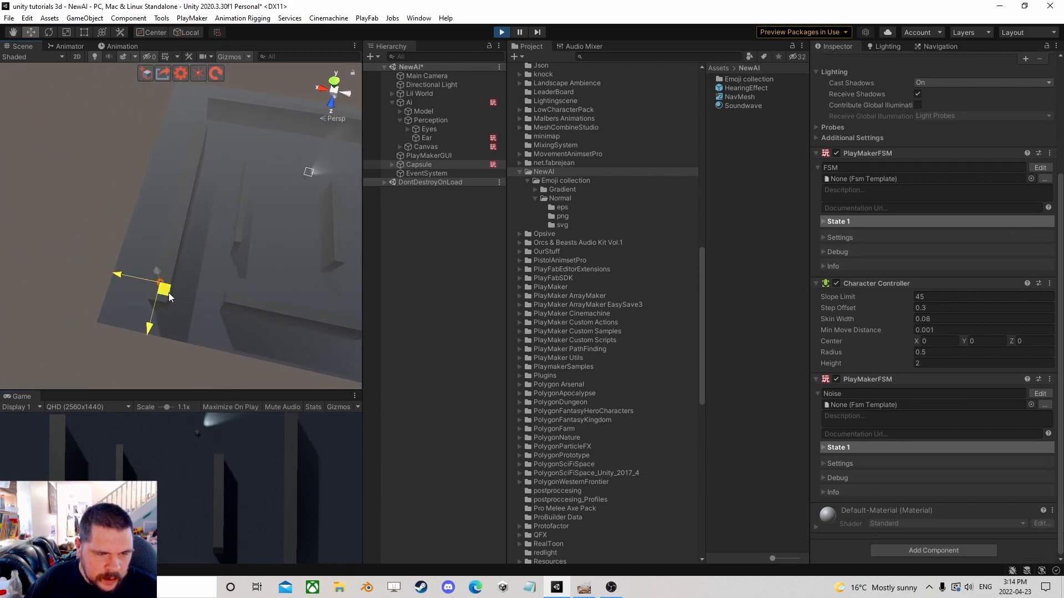
{"action": "left_click", "coordinate": [214, 500]}
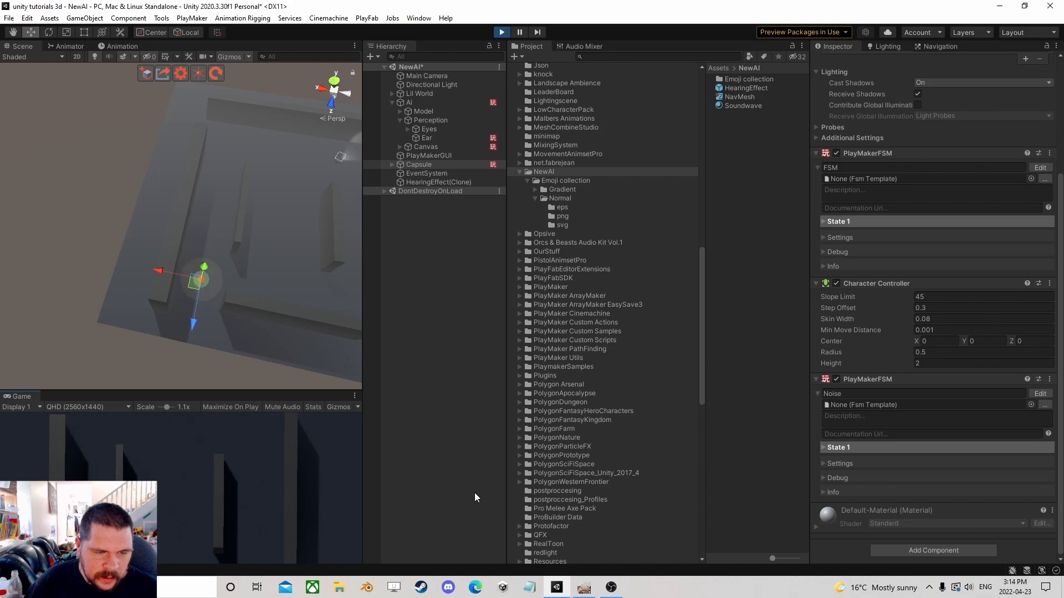
{"action": "left_click", "coordinate": [503, 33]}
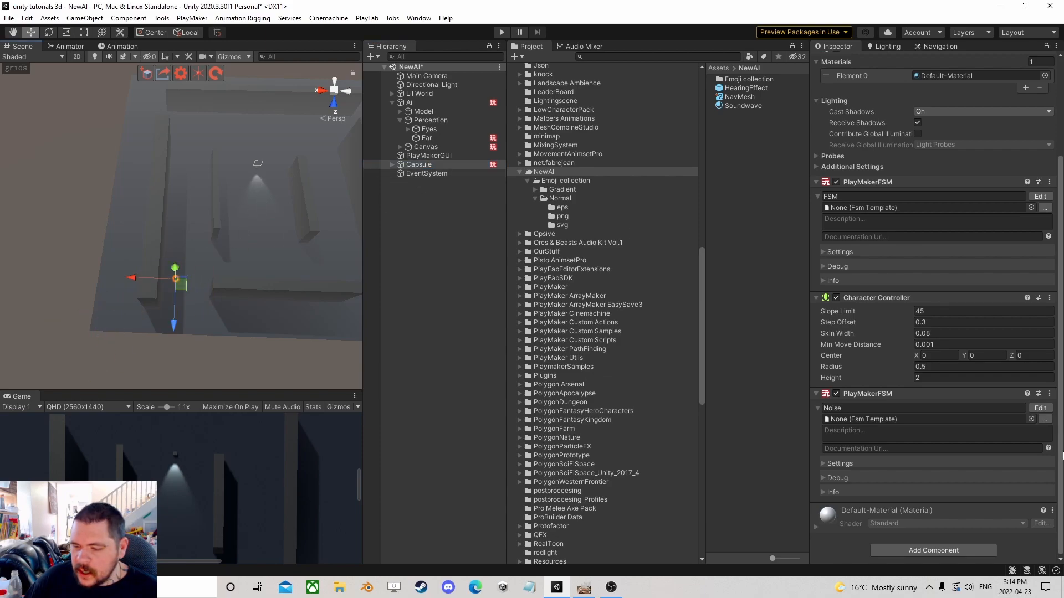
Reopen the Capsule's Noise FSM in the PlayMaker editor and add a third state.
{"action": "left_click", "coordinate": [1040, 408]}
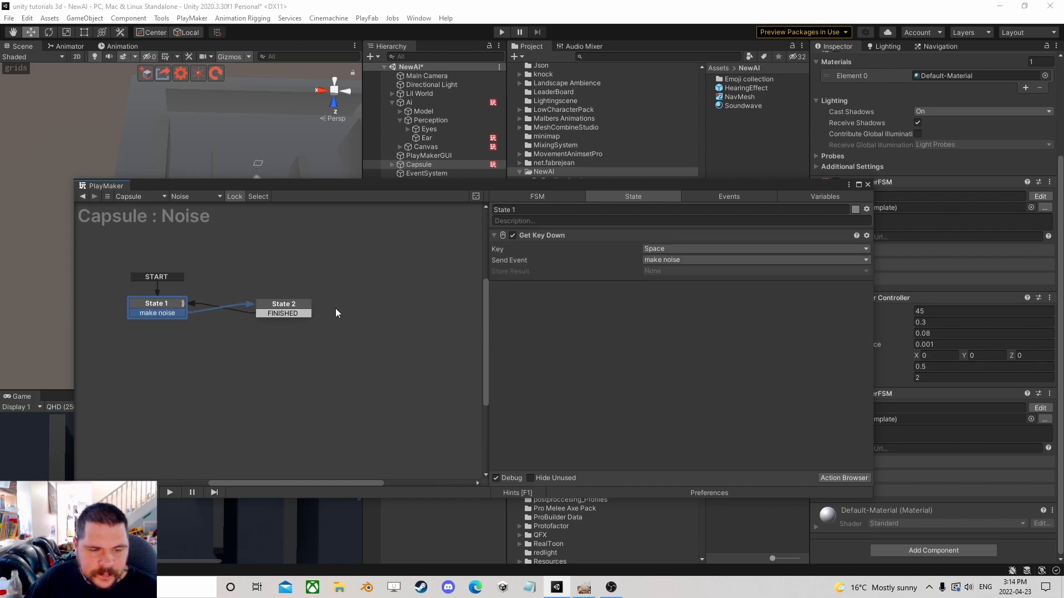
{"action": "left_click", "coordinate": [294, 306]}
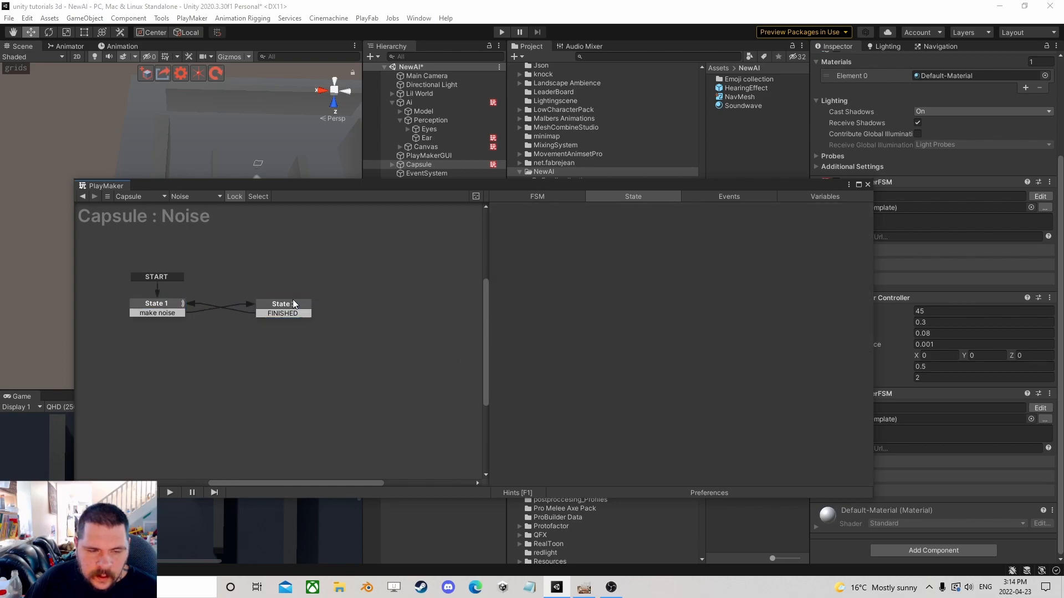
{"action": "right_click", "coordinate": [340, 333]}
{"action": "left_click", "coordinate": [374, 339]}
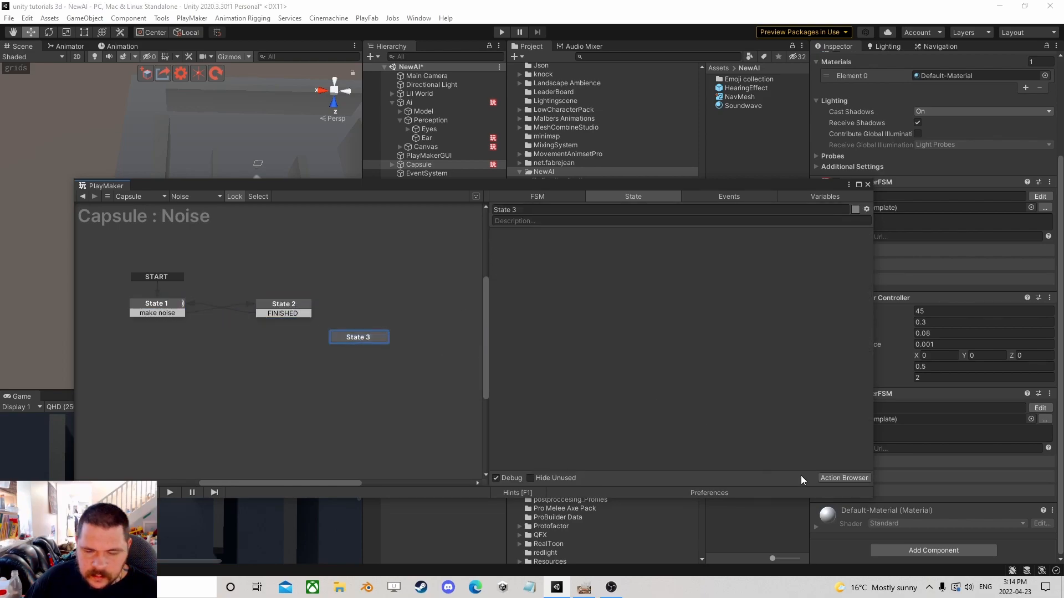
Add an Array List Cast Overlap Sphere action to State 3.
{"action": "left_click", "coordinate": [847, 476]}
{"action": "type", "text": "overl"}
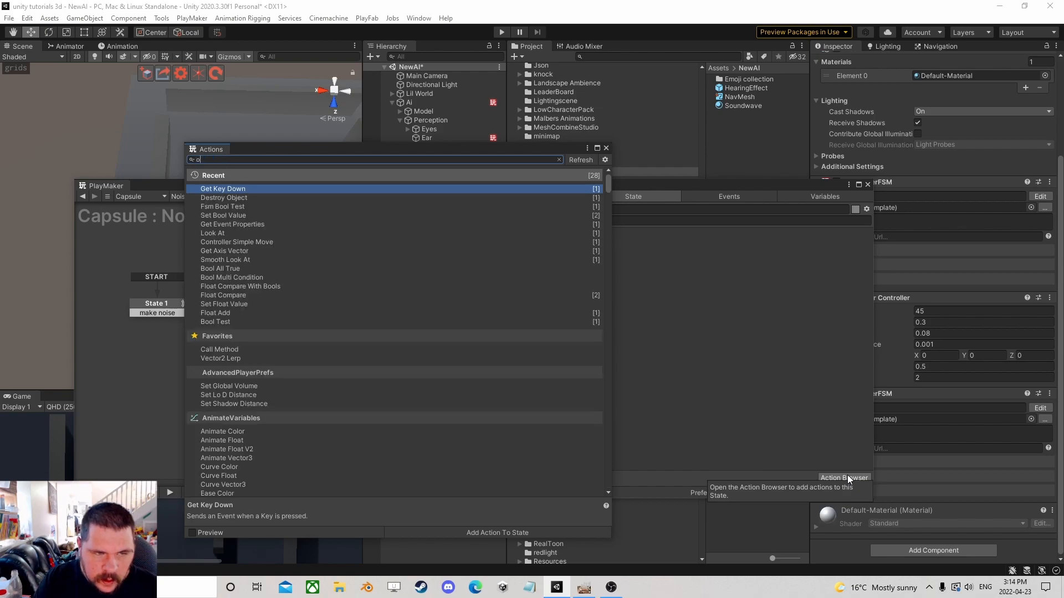
{"action": "key", "text": "Down"}
{"action": "key", "text": "Down"}
{"action": "key", "text": "Down"}
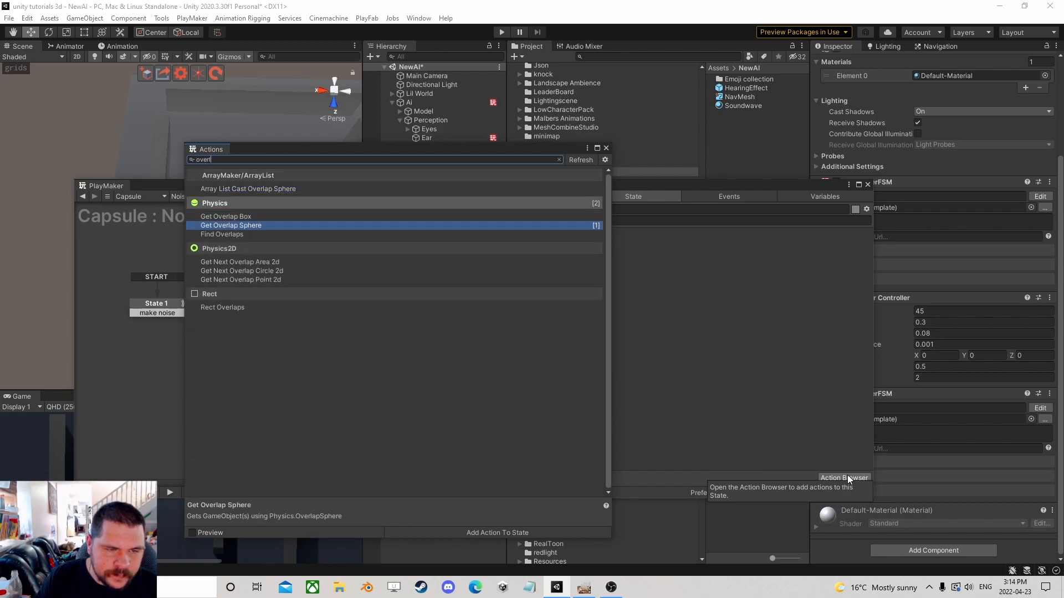
{"action": "key", "text": "Up"}
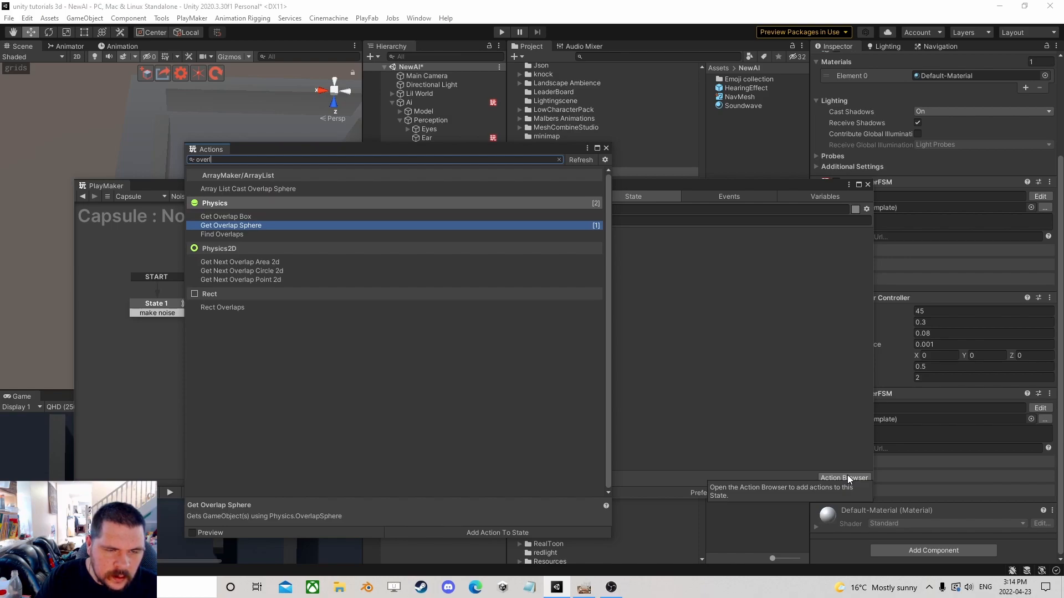
{"action": "key", "text": "Up"}
{"action": "key", "text": "Up"}
{"action": "key", "text": "Return"}
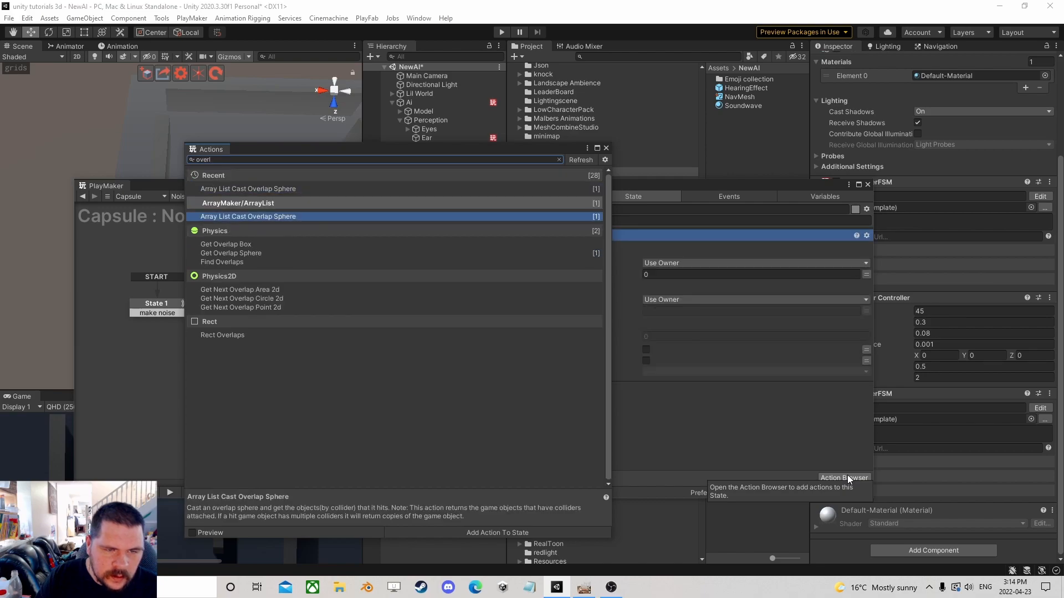
{"action": "left_click", "coordinate": [605, 149]}
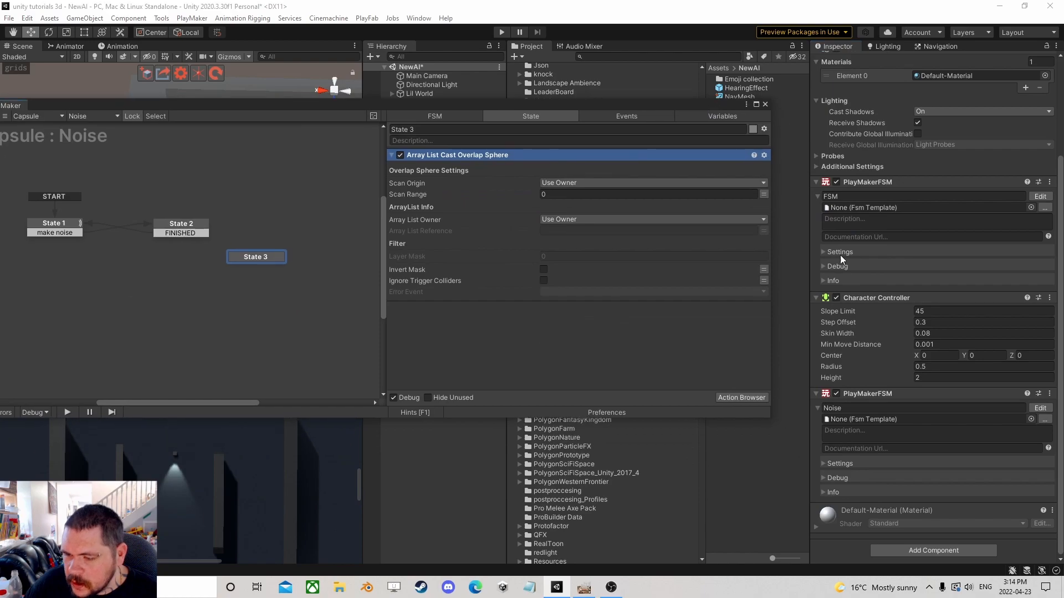
Add a PlayMaker Array List Proxy component to the Capsule and set its reference to Sound.
{"action": "left_click", "coordinate": [921, 550]}
{"action": "type", "text": "array l"}
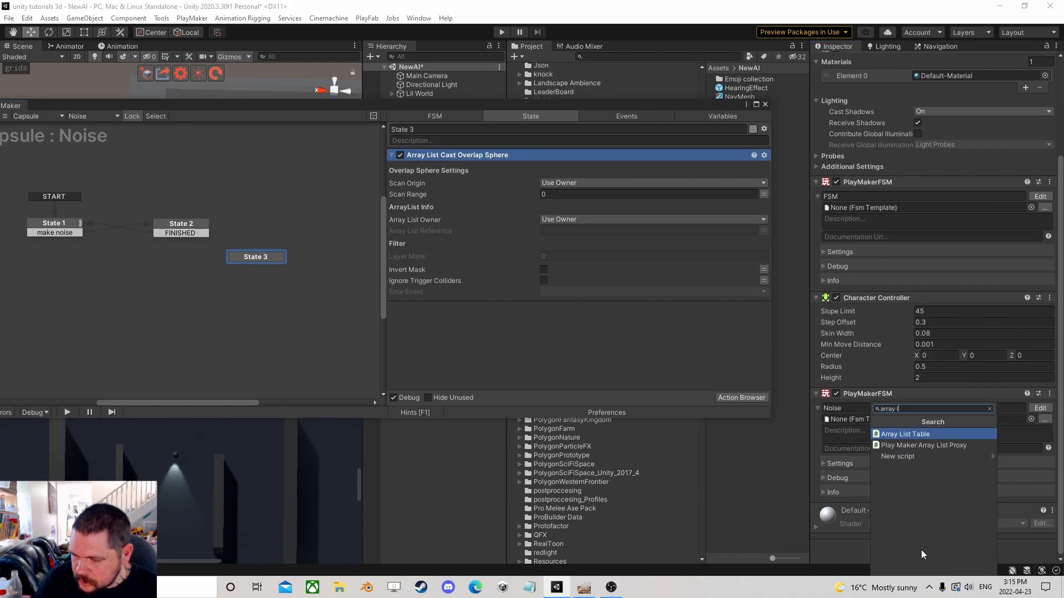
{"action": "key", "text": "Down"}
{"action": "key", "text": "Return"}
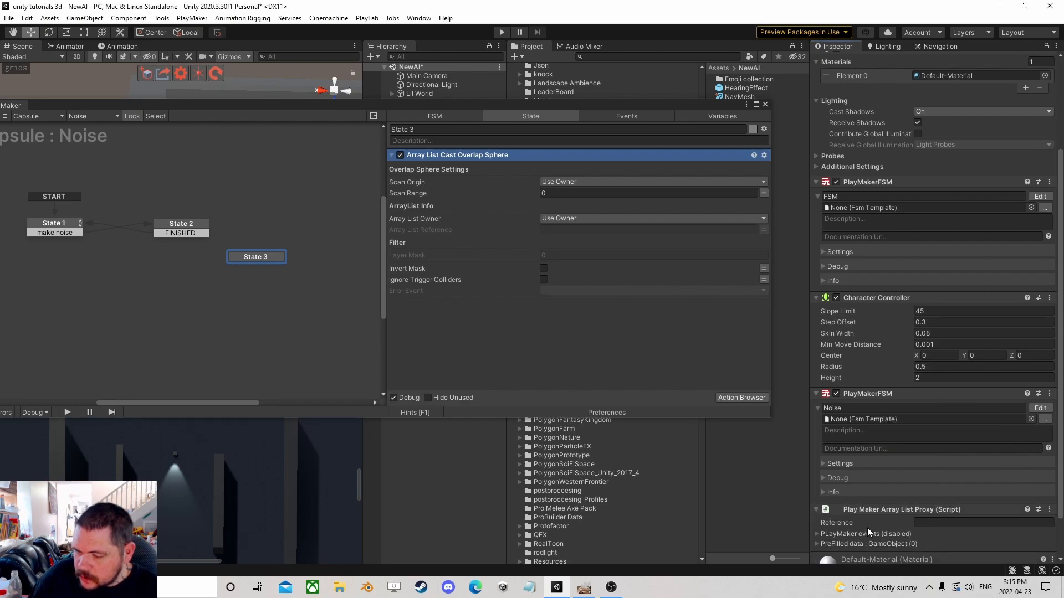
{"action": "type", "text": "Sound"}
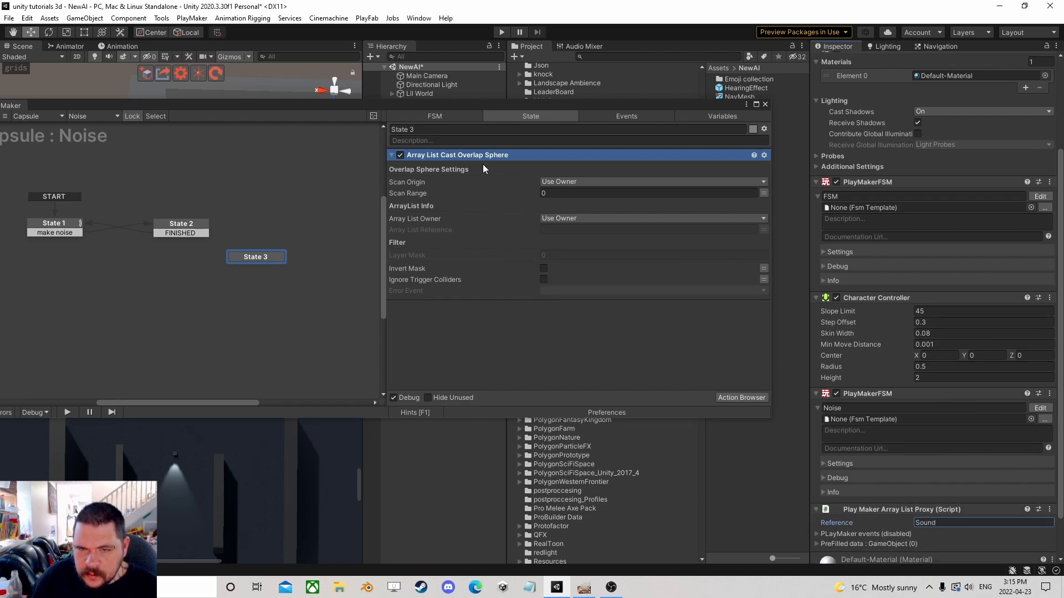
Set the overlap sphere's scan range to 30 and paste Sound as its array list reference.
{"action": "left_click", "coordinate": [627, 194]}
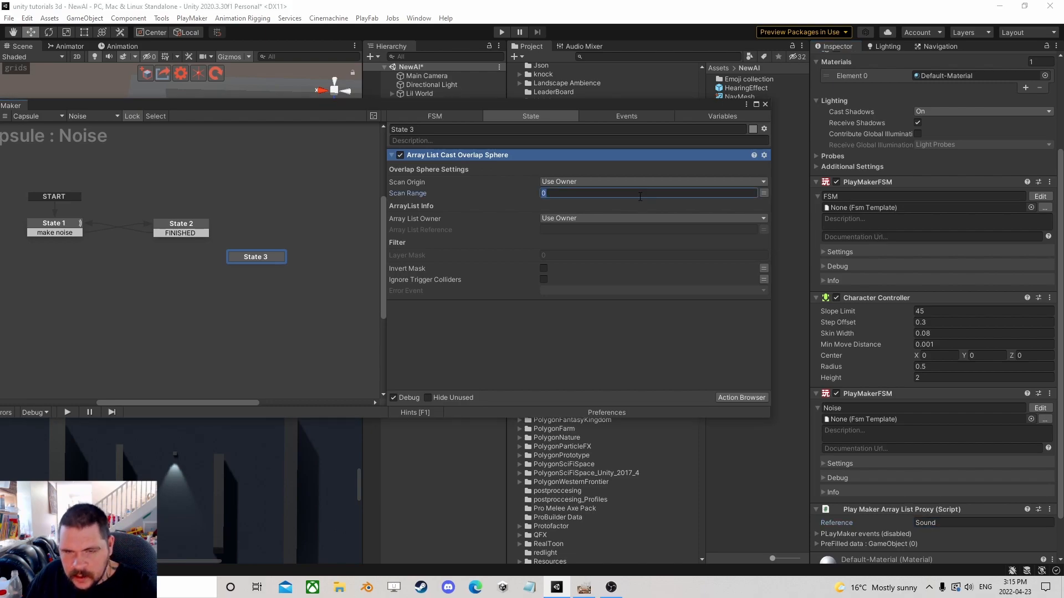
{"action": "type", "text": "30"}
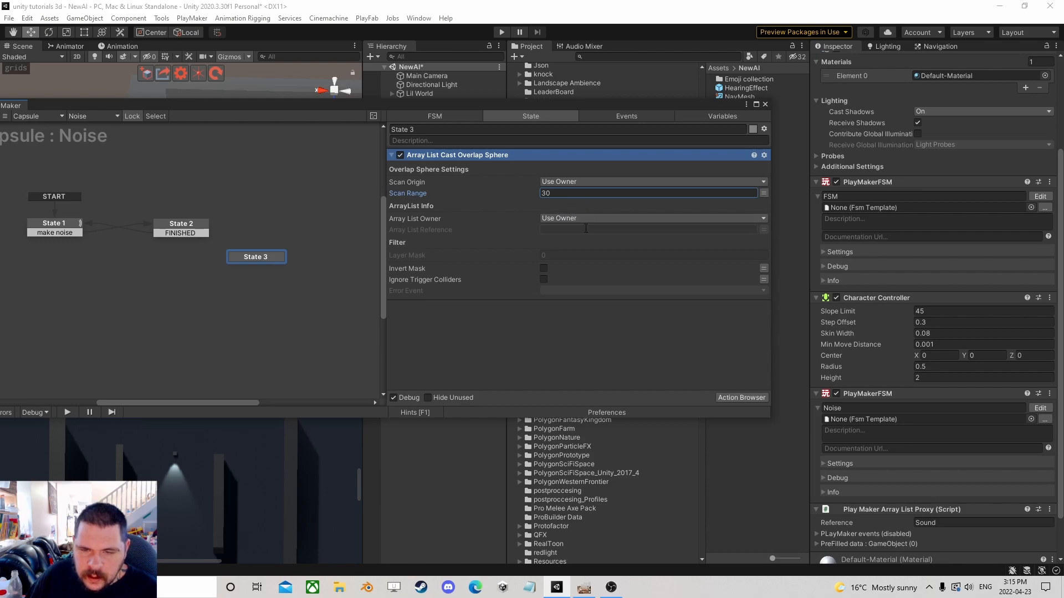
{"action": "left_click", "coordinate": [949, 523]}
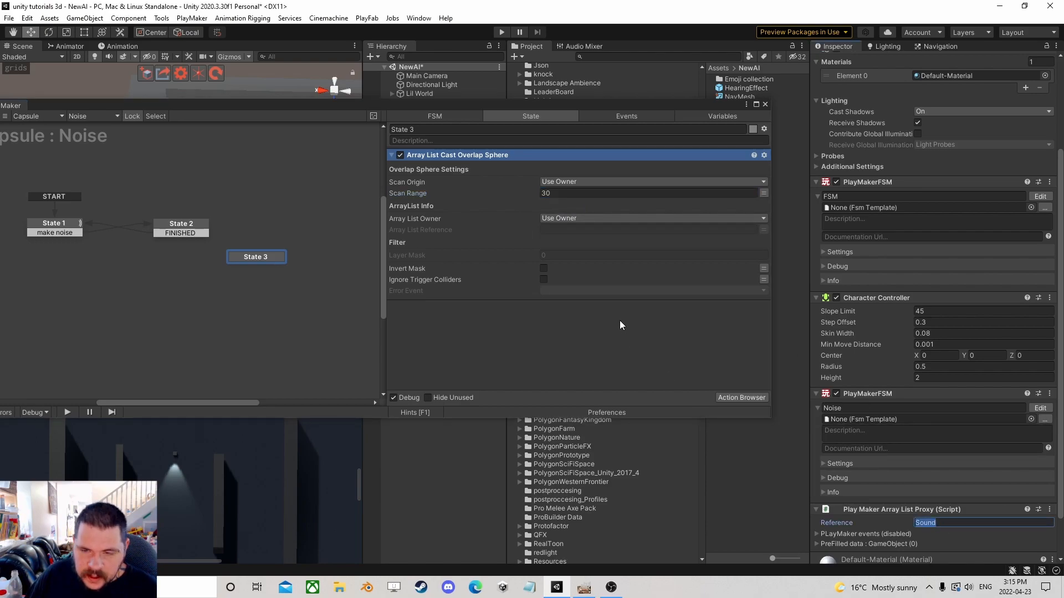
{"action": "left_click", "coordinate": [660, 229]}
{"action": "type", "text": "Sound"}
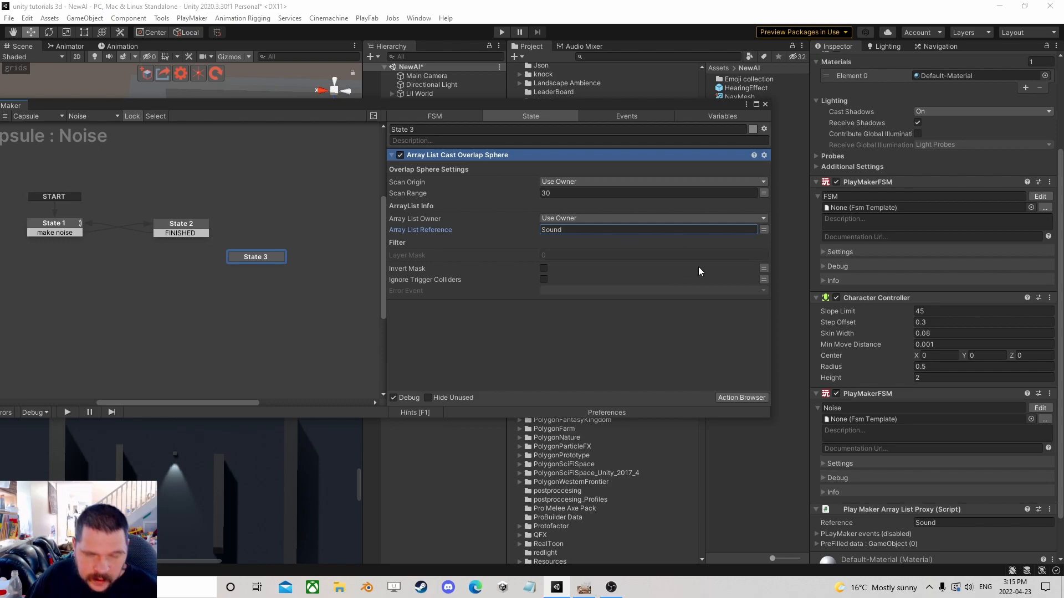
Add one layer mask element to the overlap sphere filter and set it to the Hearing layer.
{"action": "left_click", "coordinate": [584, 254]}
{"action": "key", "text": "Return"}
{"action": "left_click", "coordinate": [580, 265]}
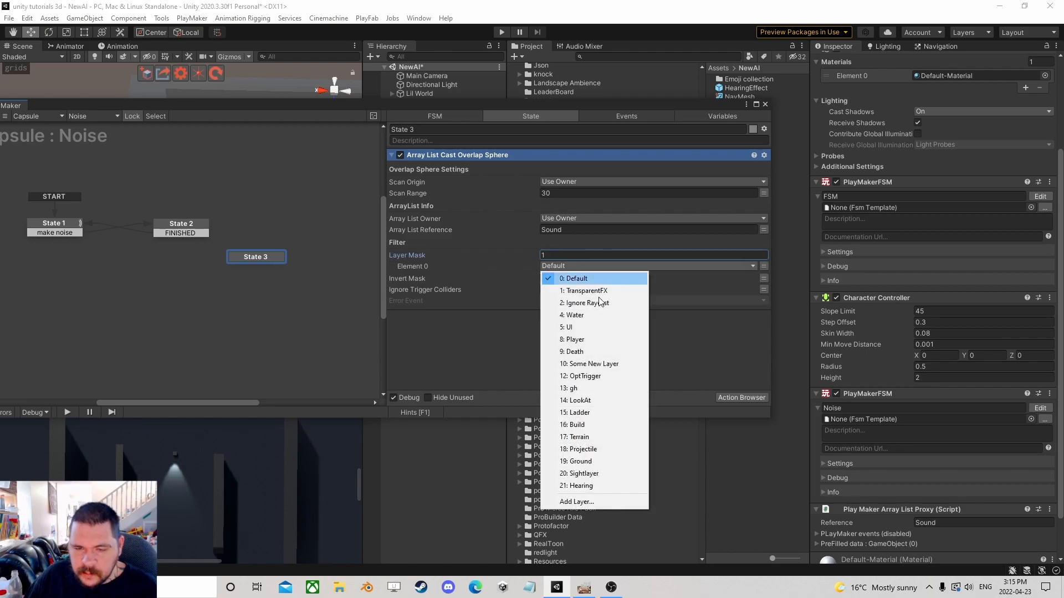
{"action": "left_click", "coordinate": [582, 485]}
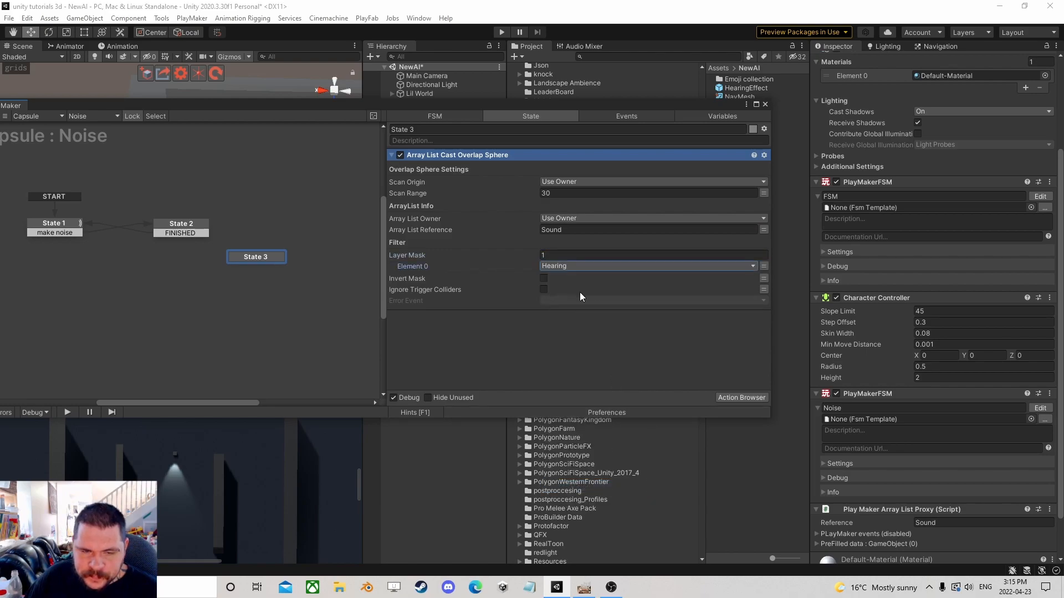
Move State 3 up in the graph and add a fourth state.
{"action": "left_click_drag", "start_coordinate": [257, 254], "coordinate": [189, 165]}
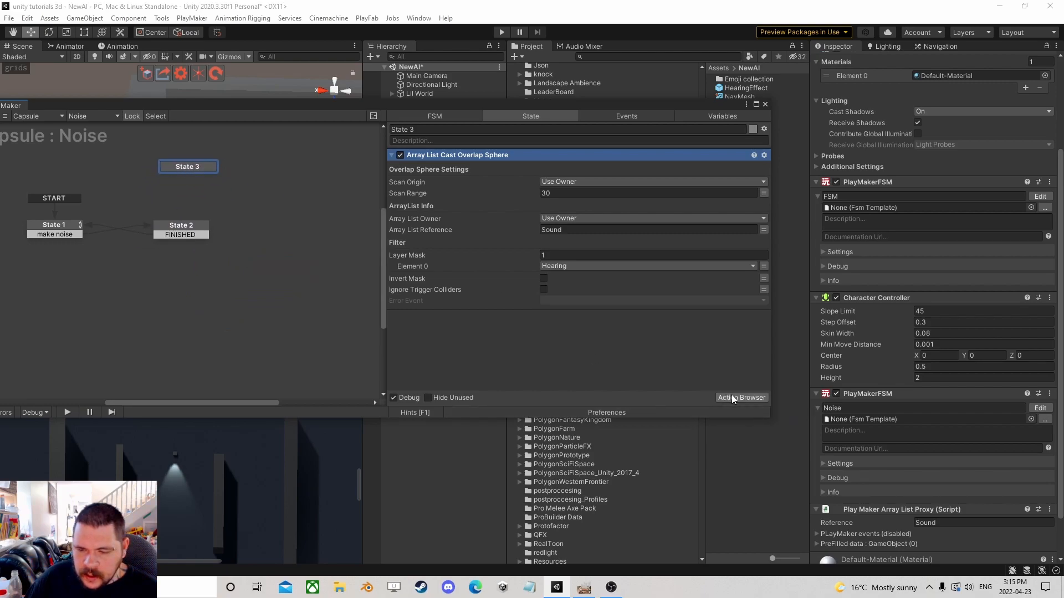
{"action": "left_click", "coordinate": [312, 199], "text": "ctrl"}
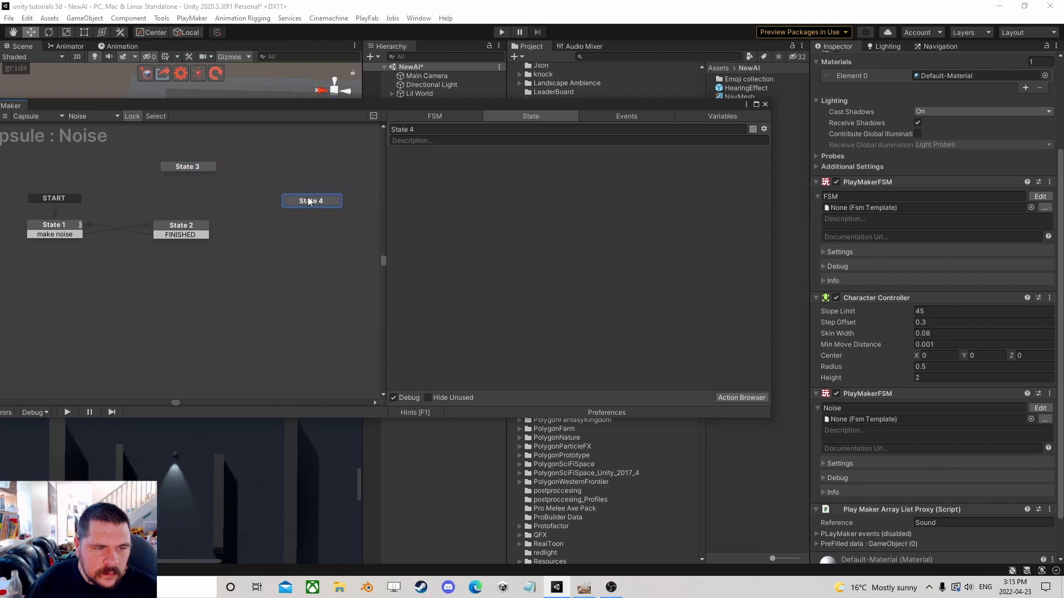
Rename State 3 as Find Ears and link its FINISHED transition to State 4.
{"action": "left_click", "coordinate": [193, 168]}
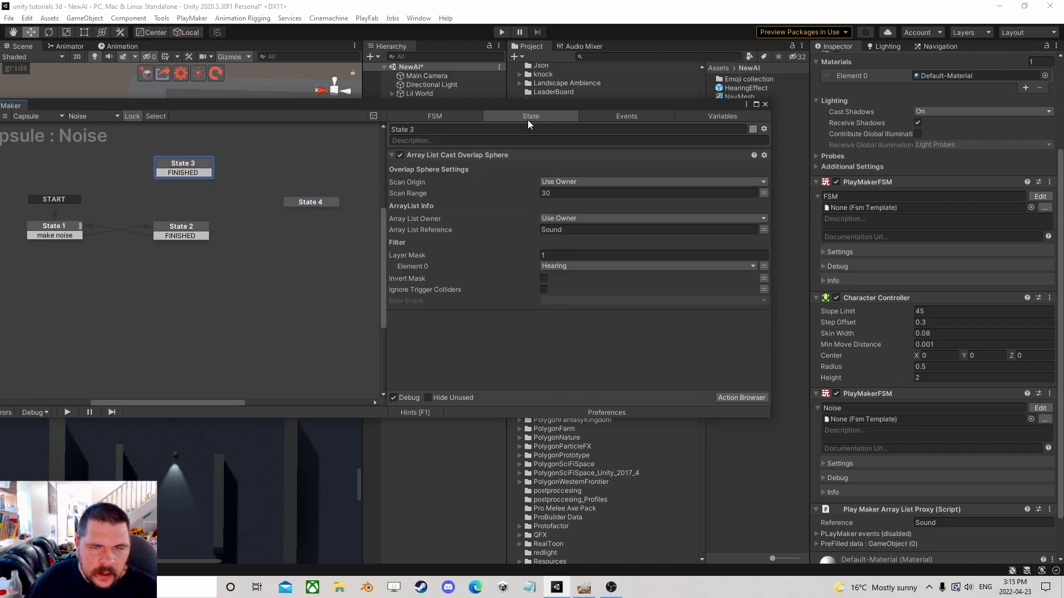
{"action": "type", "text": "Find"}
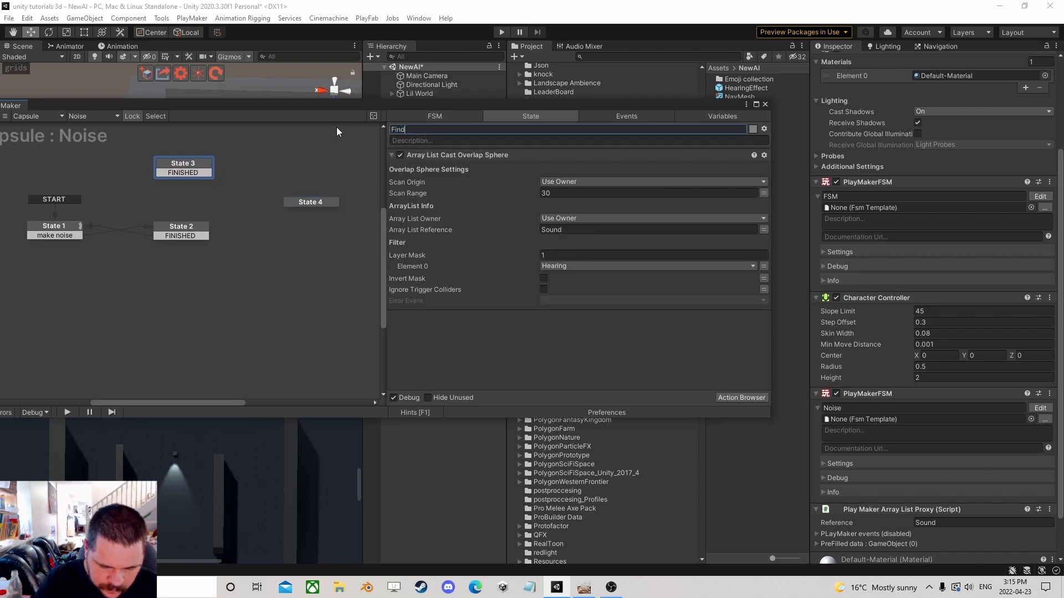
{"action": "type", "text": " Ears"}
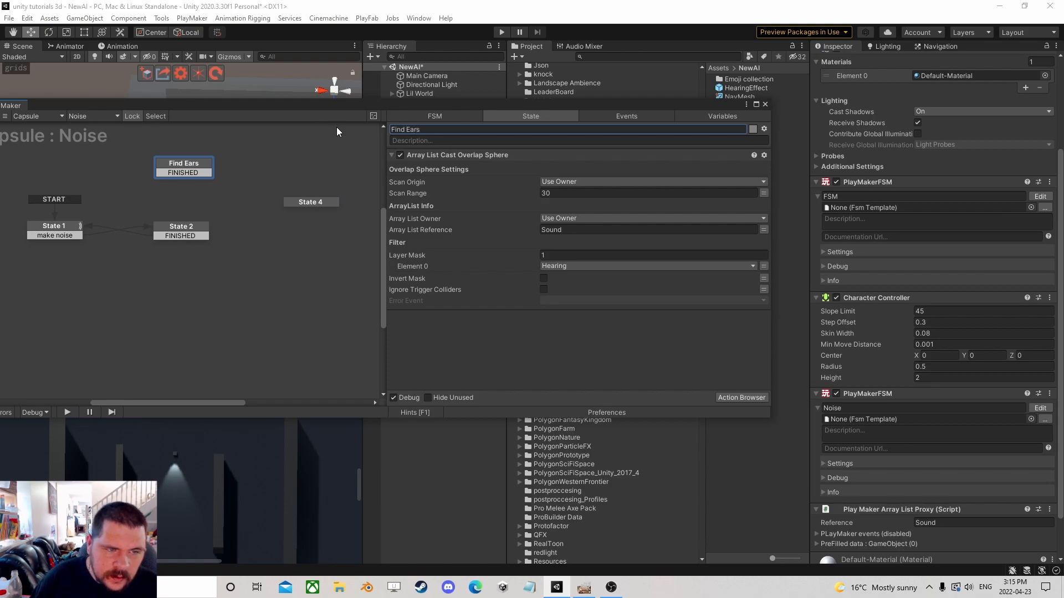
{"action": "left_click_drag", "start_coordinate": [196, 172], "coordinate": [252, 174]}
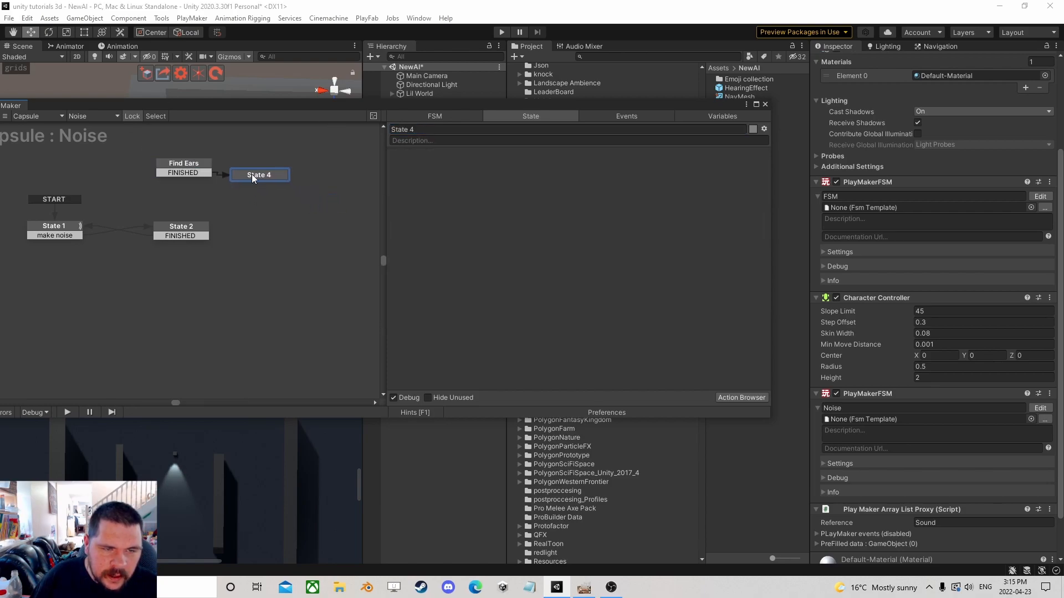
Add an Array List Count action to State 4.
{"action": "left_click", "coordinate": [746, 397]}
{"action": "type", "text": "array"}
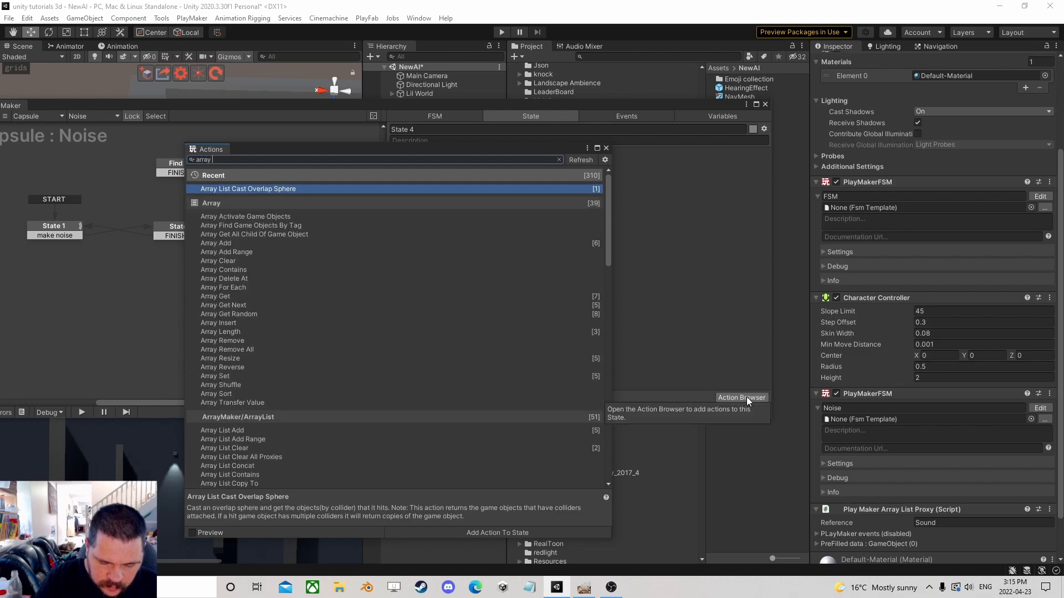
{"action": "type", "text": " list cou"}
{"action": "key", "text": "Return"}
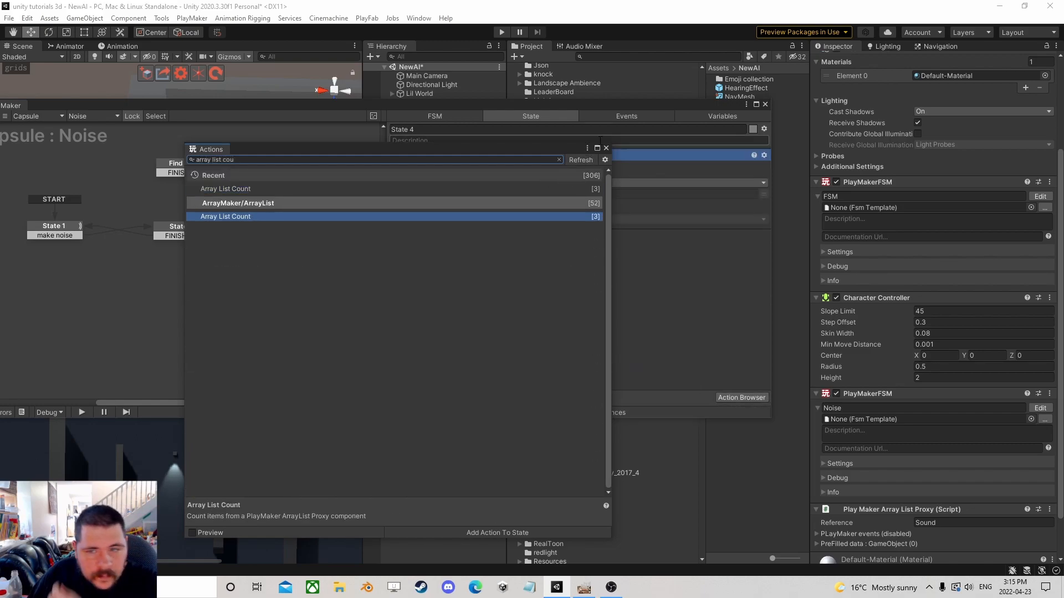
{"action": "left_click", "coordinate": [606, 148]}
Set the Array List Count reference to Sound and store the count in a new variable named Count.
{"action": "double_click", "coordinate": [925, 523]}
{"action": "key", "text": "ctrl+c"}
{"action": "left_click", "coordinate": [572, 195]}
{"action": "key", "text": "ctrl+v"}
{"action": "left_click", "coordinate": [584, 220]}
{"action": "left_click", "coordinate": [612, 259]}
{"action": "type", "text": "Count"}
{"action": "key", "text": "Return"}
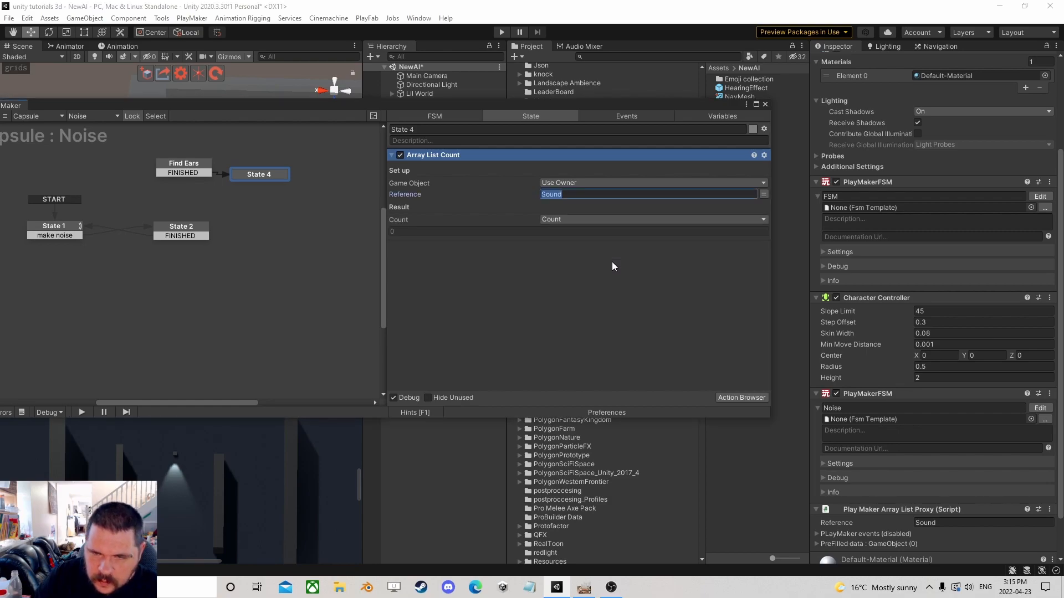
Add an Int Compare action to State 4 and move it below Array List Count.
{"action": "left_click", "coordinate": [750, 397]}
{"action": "type", "text": "int com"}
{"action": "key", "text": "Return"}
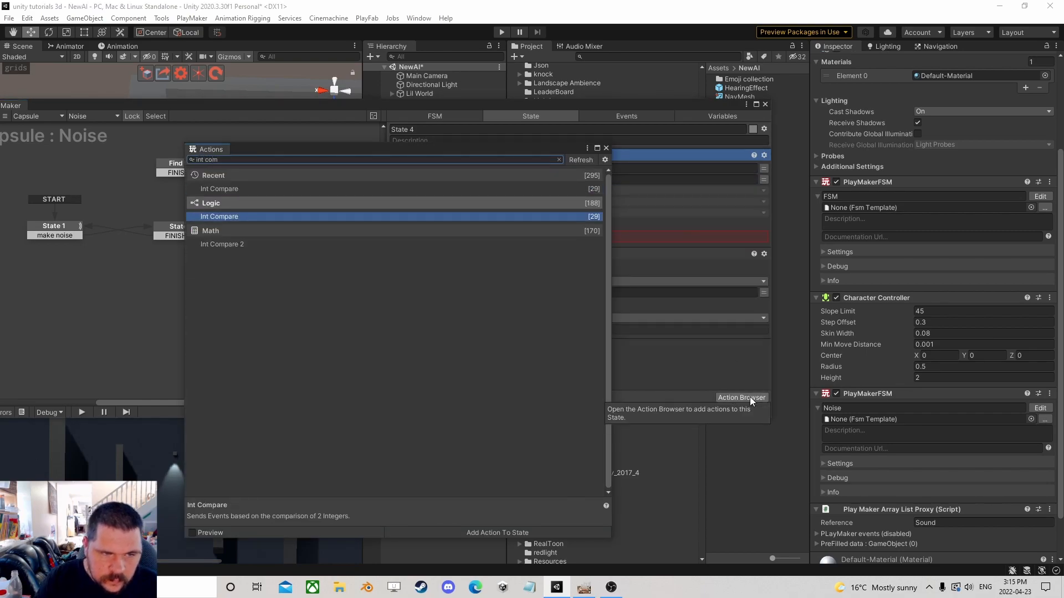
{"action": "left_click", "coordinate": [606, 148]}
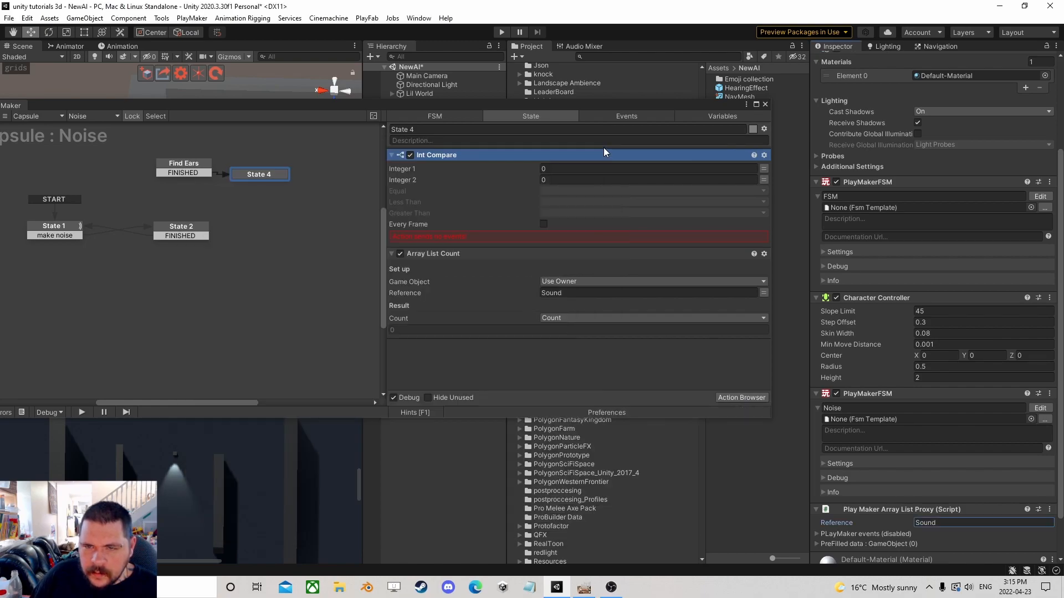
{"action": "left_click_drag", "start_coordinate": [431, 154], "coordinate": [506, 364]}
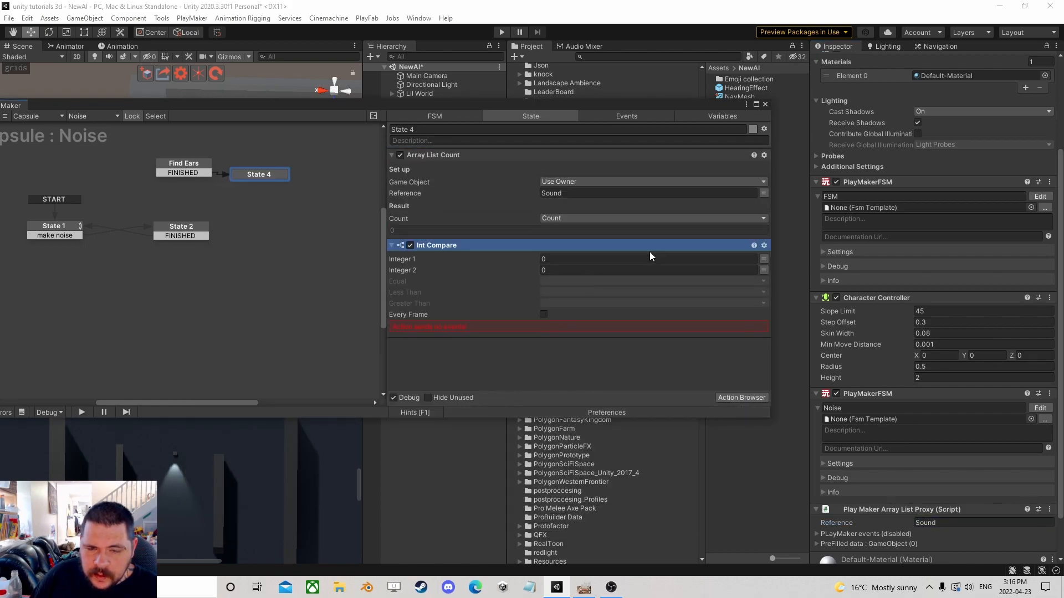
Compare the Count variable with 0, sending a new send sound event when greater.
{"action": "left_click", "coordinate": [764, 259]}
{"action": "left_click", "coordinate": [696, 259]}
{"action": "left_click", "coordinate": [566, 283]}
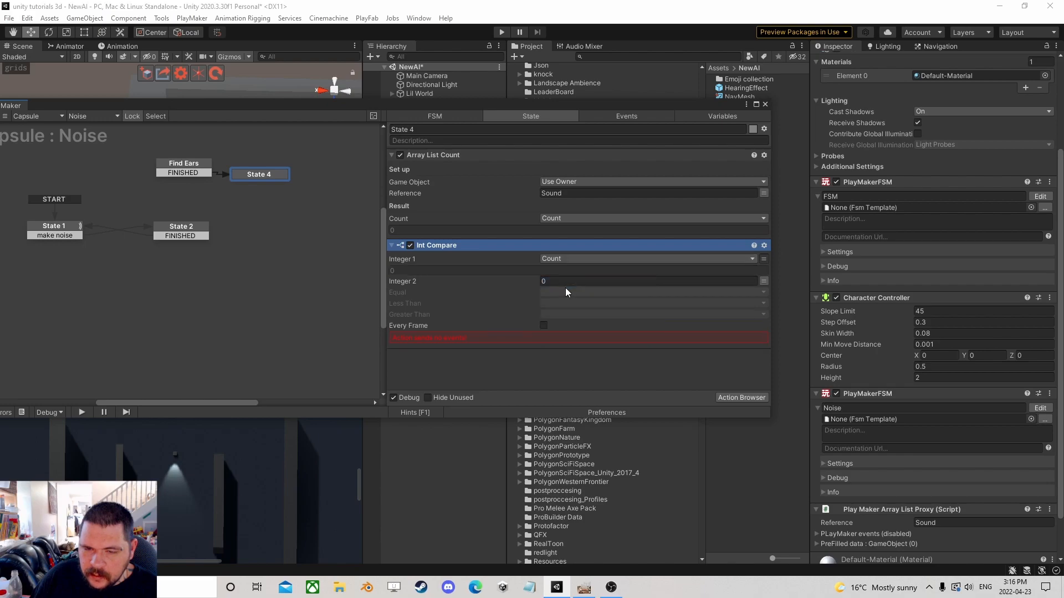
{"action": "left_click", "coordinate": [553, 315]}
{"action": "left_click", "coordinate": [576, 410]}
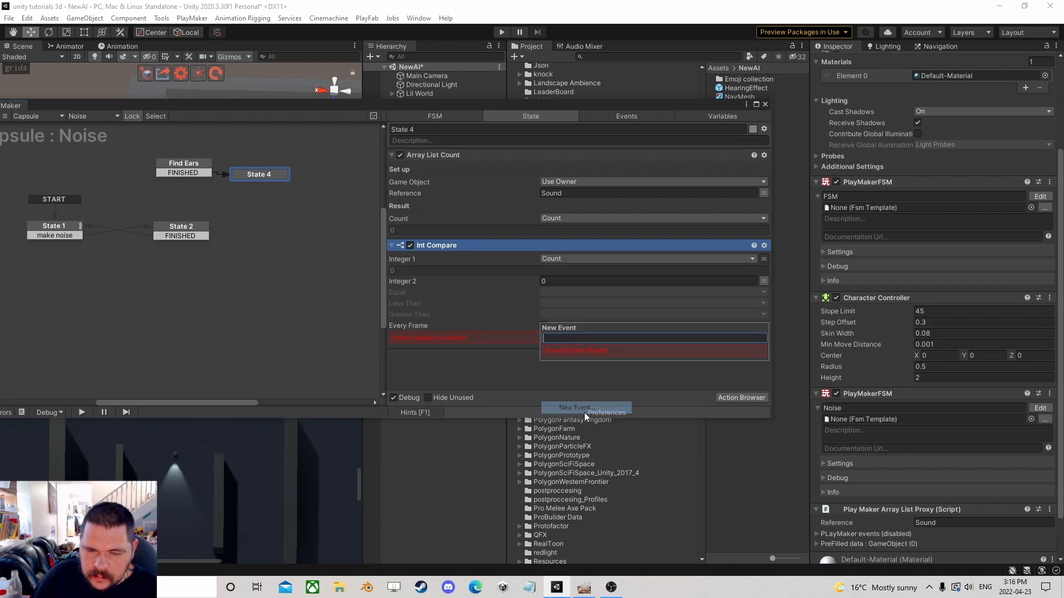
{"action": "type", "text": "send "}
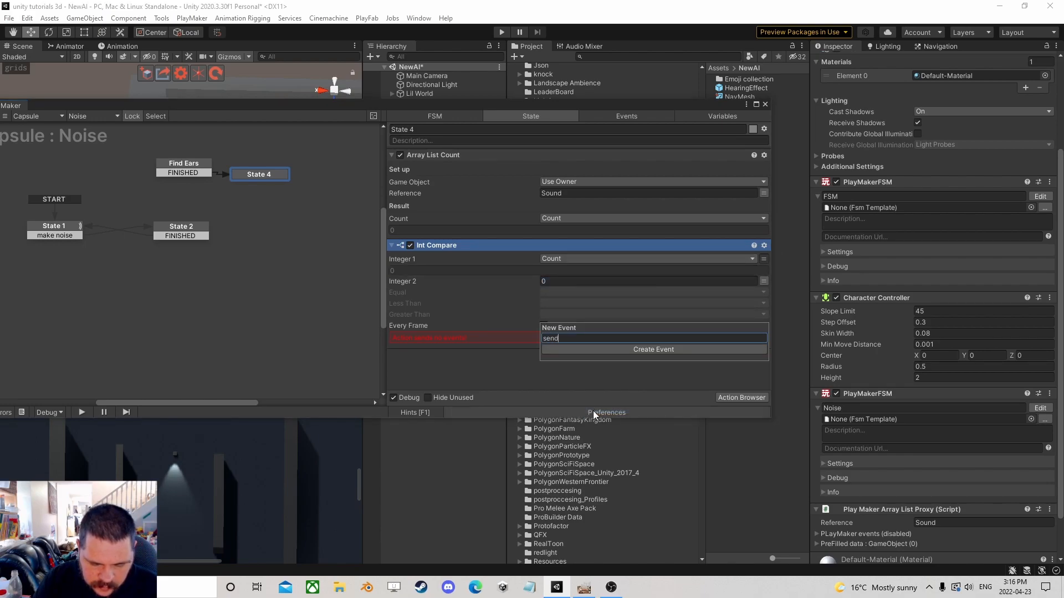
{"action": "type", "text": "sound"}
{"action": "key", "text": "Return"}
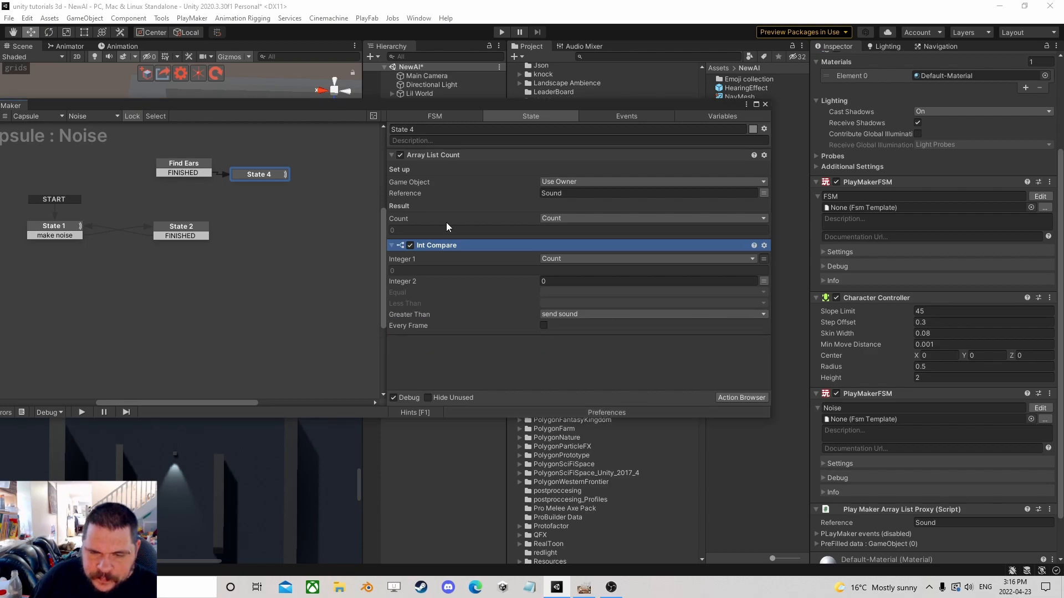
Create a new skip event for the Int Compare's Equal case.
{"action": "left_click", "coordinate": [565, 304]}
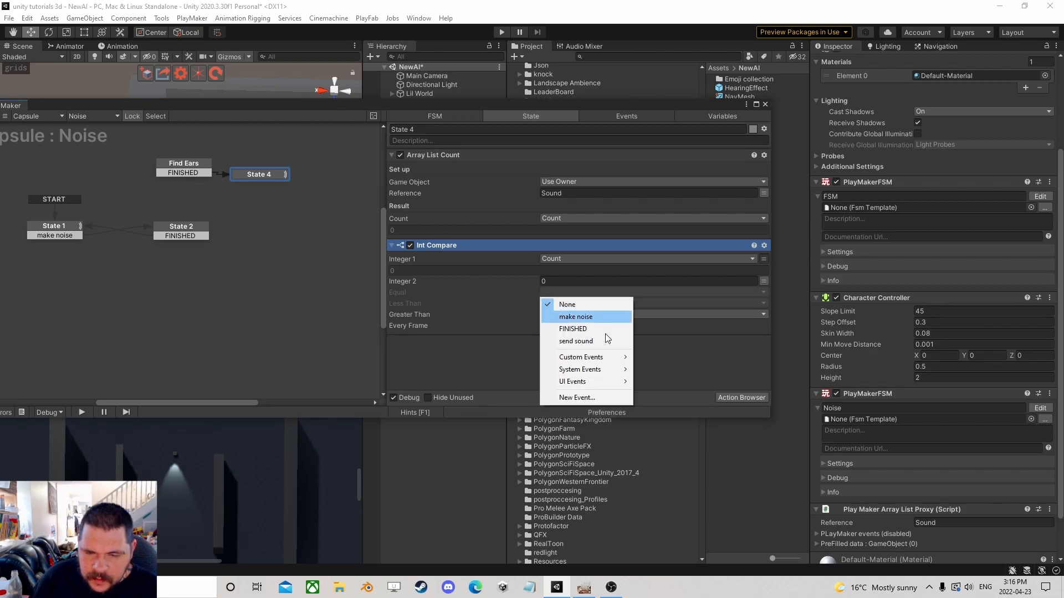
{"action": "left_click", "coordinate": [581, 398]}
{"action": "type", "text": "skip"}
{"action": "key", "text": "Return"}
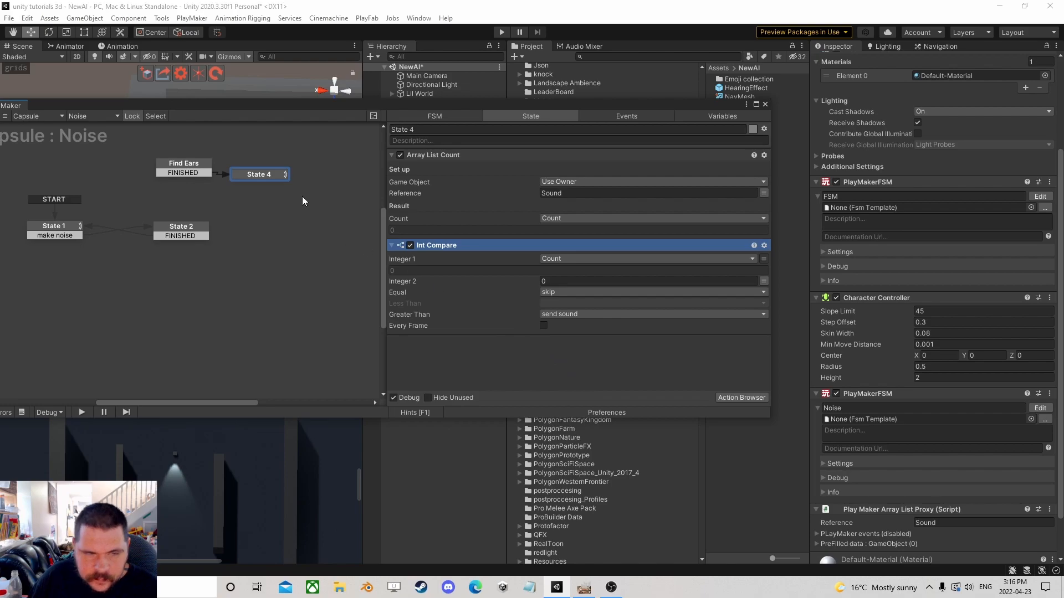
Add skip and send sound transitions to State 4.
{"action": "left_click_drag", "start_coordinate": [260, 175], "coordinate": [273, 184]}
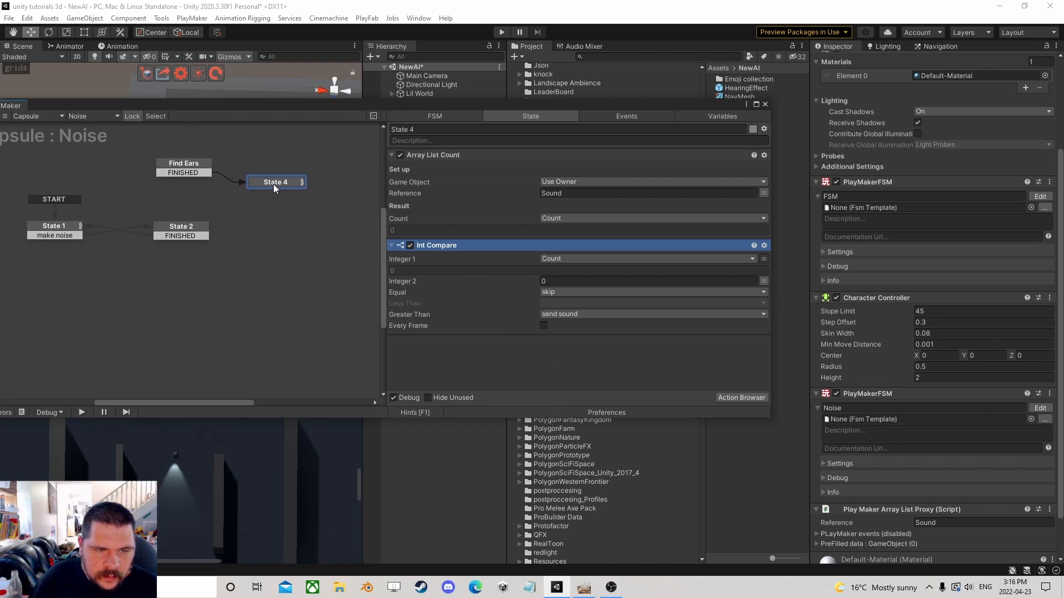
{"action": "right_click", "coordinate": [274, 184]}
{"action": "mouse_move", "coordinate": [308, 190]}
{"action": "left_click", "coordinate": [437, 229]}
{"action": "right_click", "coordinate": [299, 189]}
{"action": "left_click", "coordinate": [453, 212]}
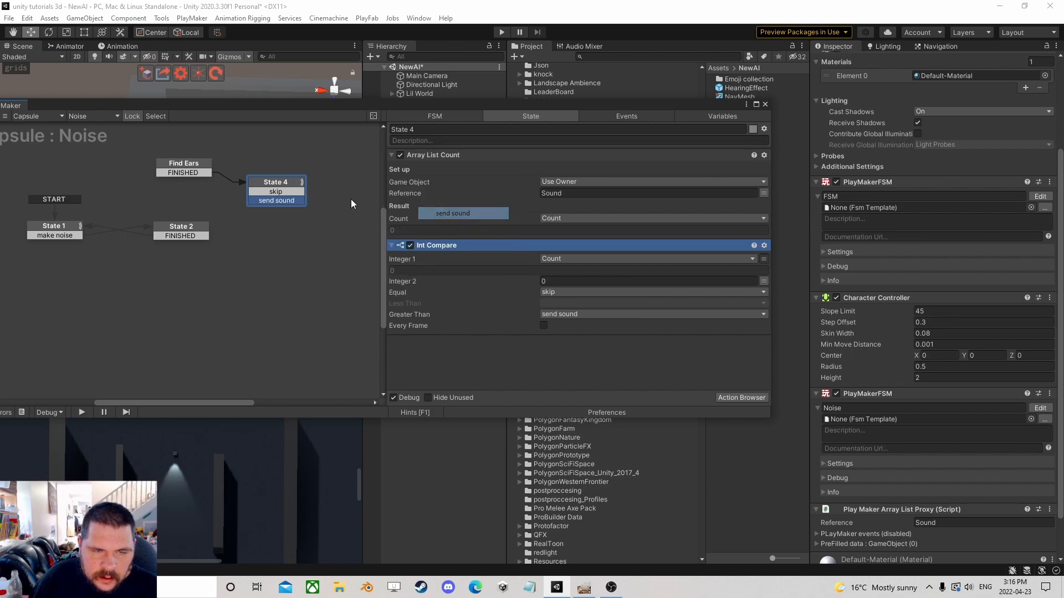
Connect State 4's skip and send sound transitions, adding a new State 3 as a target, and rearrange the states.
{"action": "left_click_drag", "start_coordinate": [271, 201], "coordinate": [204, 226]}
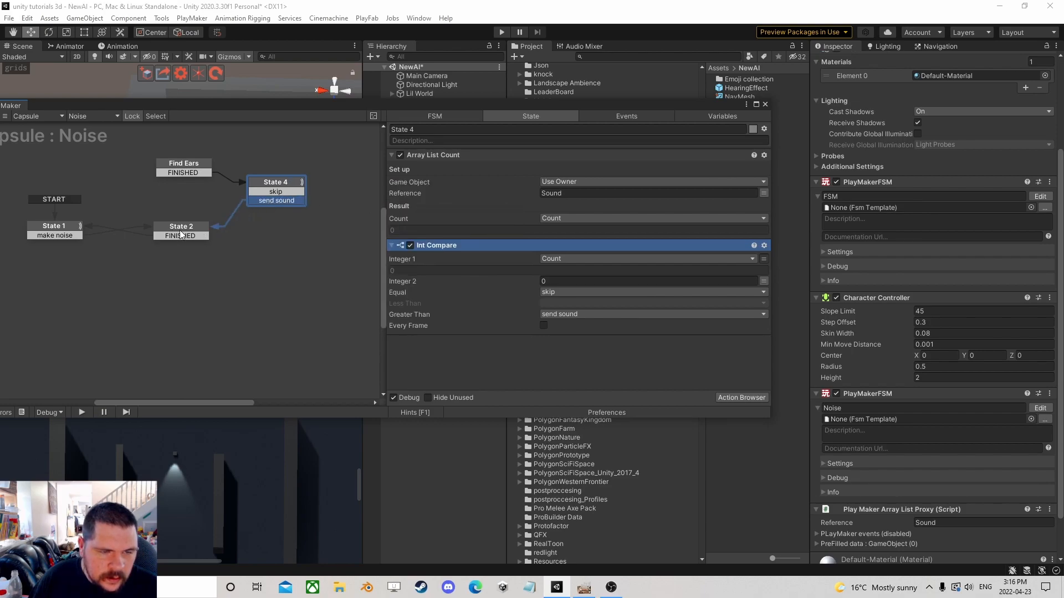
{"action": "left_click_drag", "start_coordinate": [271, 194], "coordinate": [198, 226]}
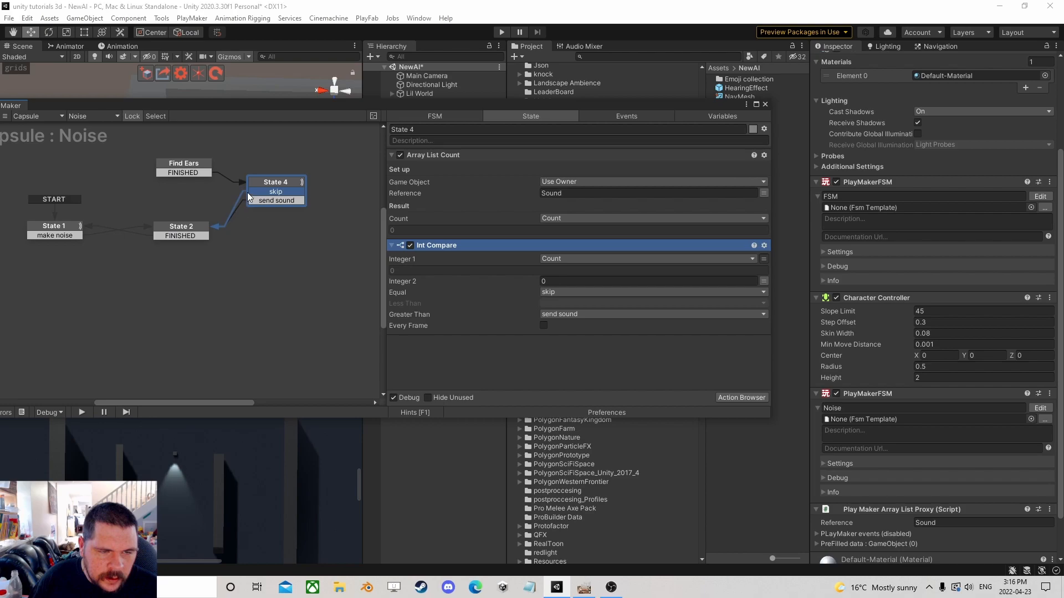
{"action": "left_click_drag", "start_coordinate": [152, 182], "coordinate": [184, 174]}
{"action": "left_click_drag", "start_coordinate": [257, 181], "coordinate": [281, 231]}
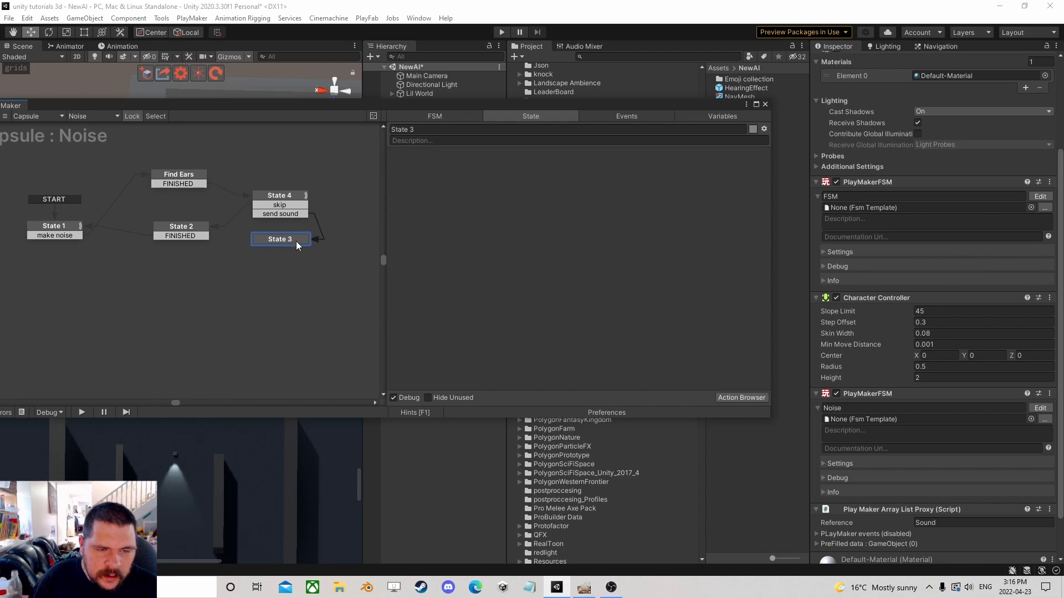
Add an Array List Get Next action to the new State 3.
{"action": "left_click", "coordinate": [741, 397]}
{"action": "type", "text": "array li"}
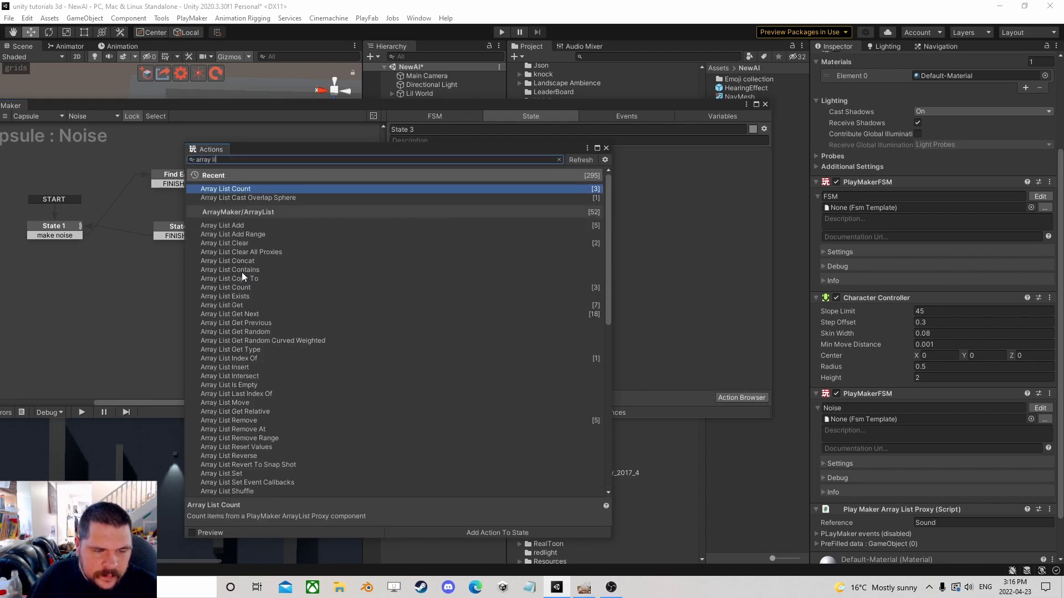
{"action": "double_click", "coordinate": [247, 314]}
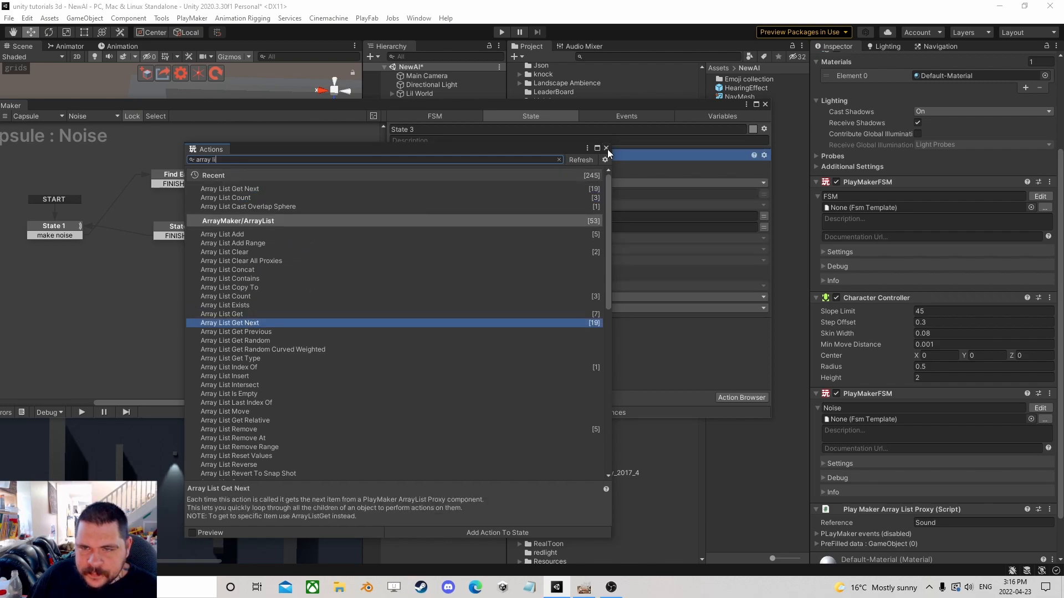
{"action": "left_click", "coordinate": [607, 148]}
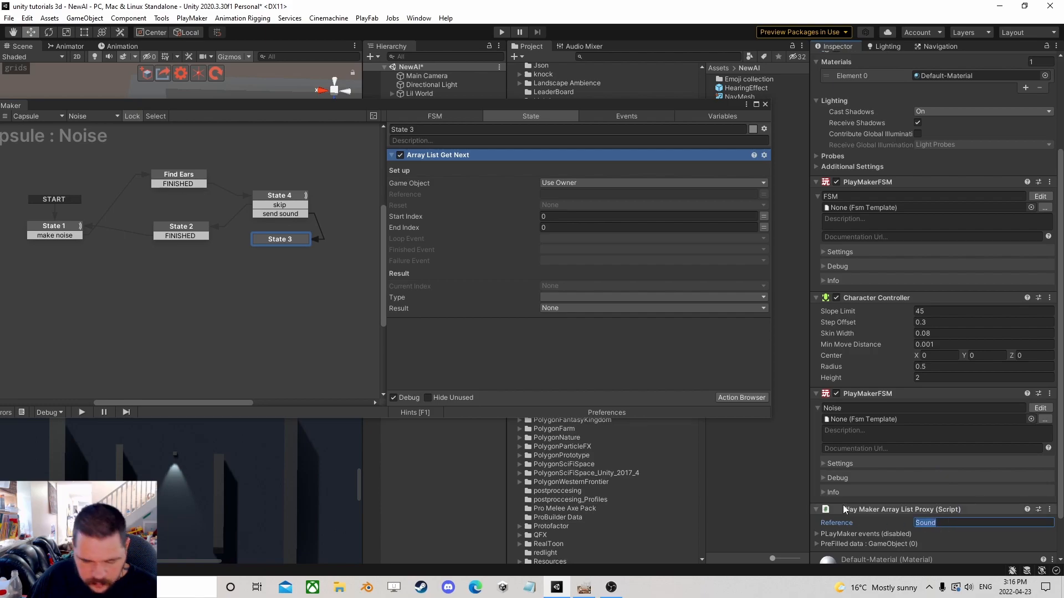
Set the Array List Get Next reference to Sound and create a new loop event for its loop event.
{"action": "left_click", "coordinate": [590, 194]}
{"action": "key", "text": "ctrl+v"}
{"action": "left_click", "coordinate": [560, 239]}
{"action": "left_click", "coordinate": [577, 356]}
{"action": "type", "text": "loop"}
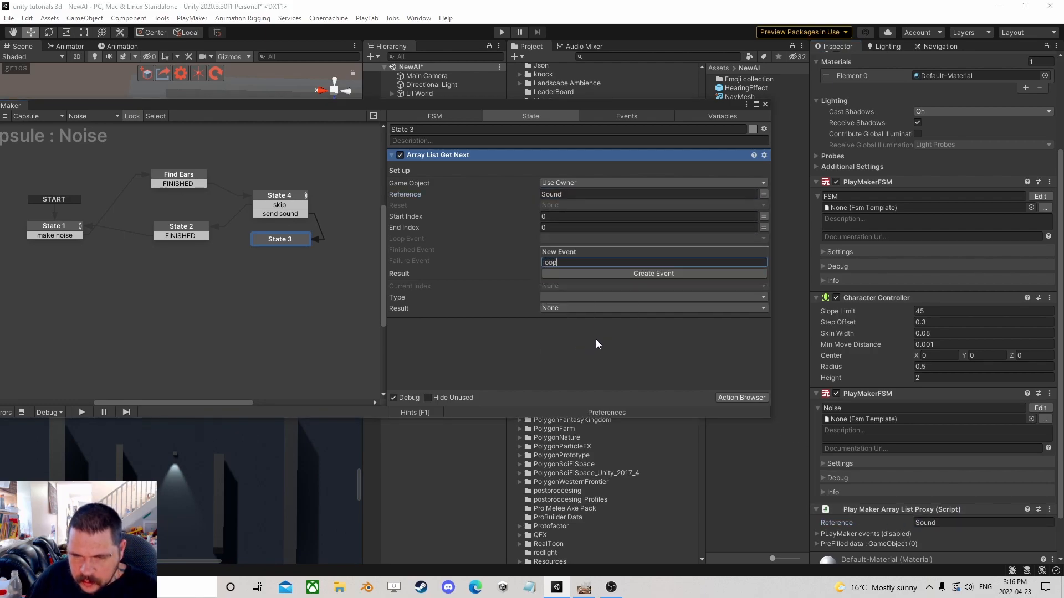
{"action": "key", "text": "Return"}
Create a new Done event as the action's finished event.
{"action": "left_click", "coordinate": [560, 247]}
{"action": "left_click", "coordinate": [580, 378]}
{"action": "type", "text": "Done"}
{"action": "key", "text": "Return"}
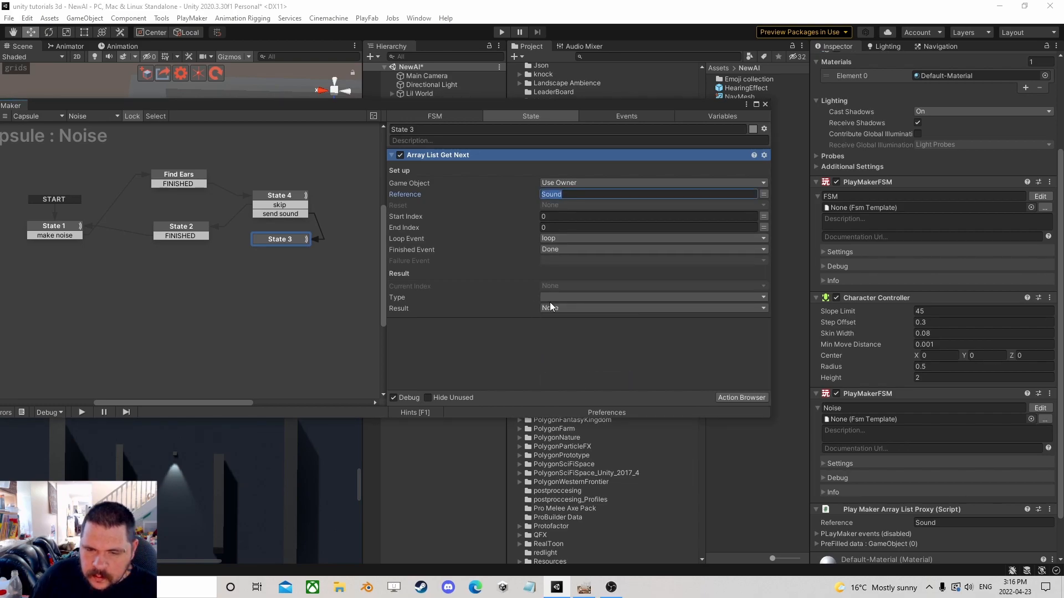
Set the result type to Game Object and store the result in a new variable named Current Ear.
{"action": "left_click", "coordinate": [549, 299]}
{"action": "left_click", "coordinate": [578, 346]}
{"action": "left_click", "coordinate": [587, 306]}
{"action": "left_click", "coordinate": [577, 360]}
{"action": "type", "text": "Ears"}
{"action": "key", "text": "BackSpace"}
{"action": "key", "text": "BackSpace"}
{"action": "key", "text": "BackSpace"}
{"action": "key", "text": "BackSpace"}
{"action": "type", "text": "Current Ear"}
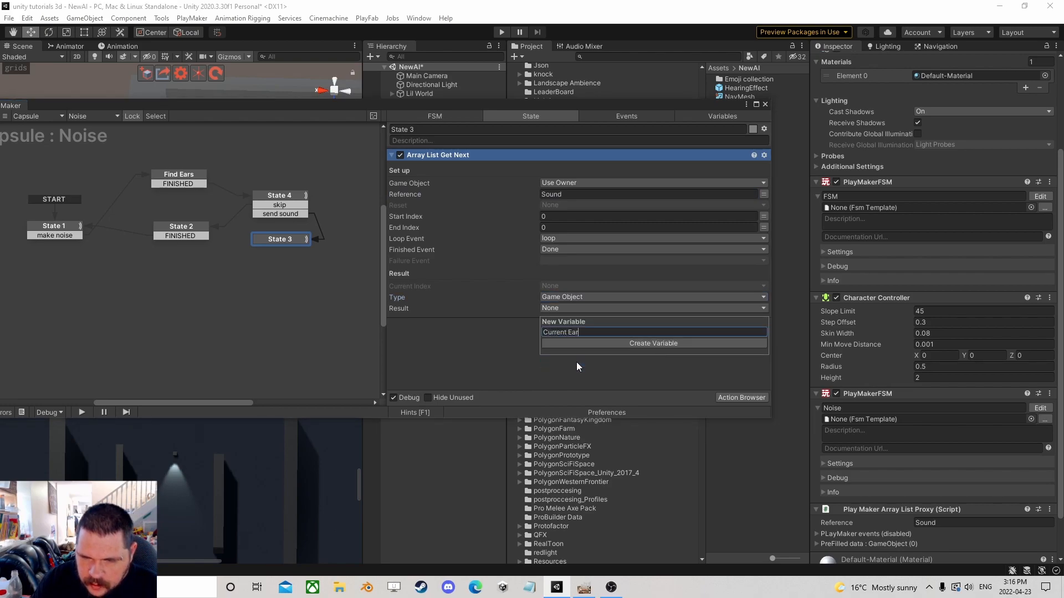
{"action": "key", "text": "Return"}
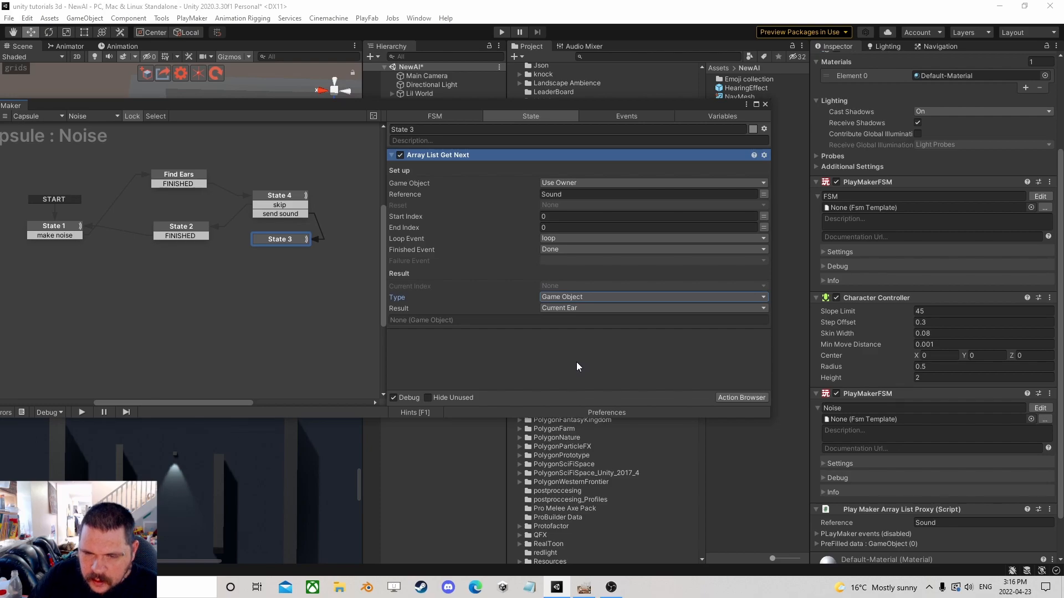
Add loop and Done transitions to State 3, linking Done to State 2 and loop to a new state.
{"action": "right_click", "coordinate": [278, 238]}
{"action": "mouse_move", "coordinate": [309, 242]}
{"action": "left_click", "coordinate": [434, 292]}
{"action": "right_click", "coordinate": [285, 241]}
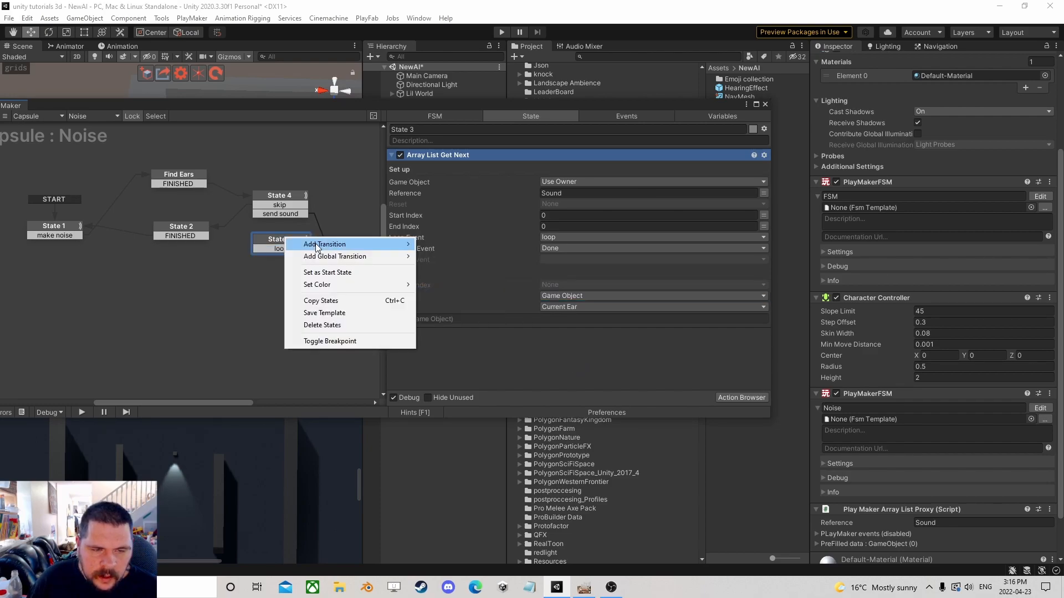
{"action": "left_click", "coordinate": [444, 306]}
{"action": "left_click_drag", "start_coordinate": [282, 257], "coordinate": [188, 229]}
{"action": "left_click_drag", "start_coordinate": [284, 248], "coordinate": [359, 251]}
{"action": "left_click_drag", "start_coordinate": [277, 240], "coordinate": [277, 229]}
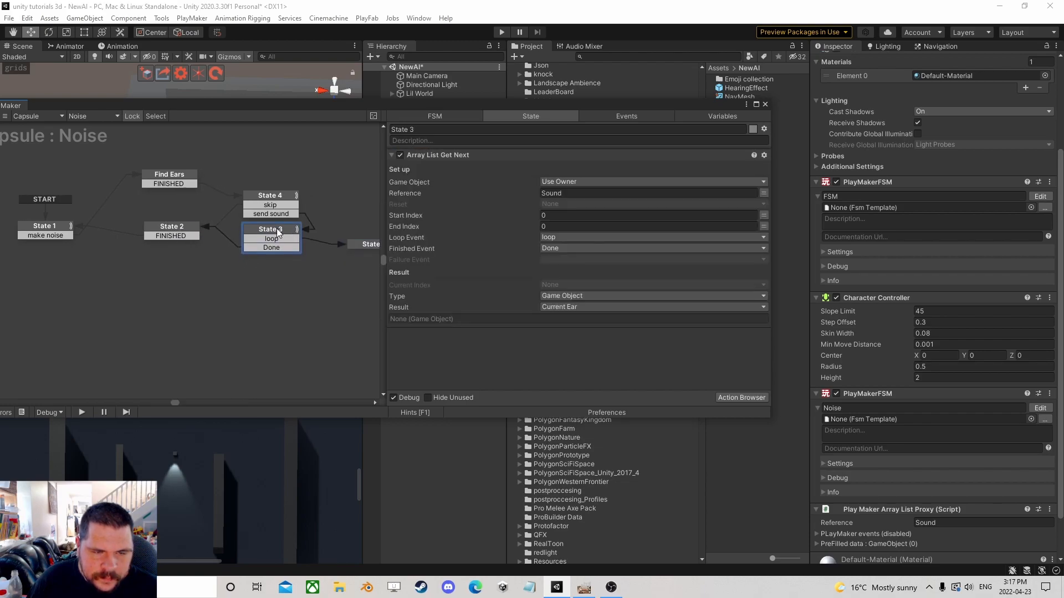
{"action": "left_click", "coordinate": [361, 245]}
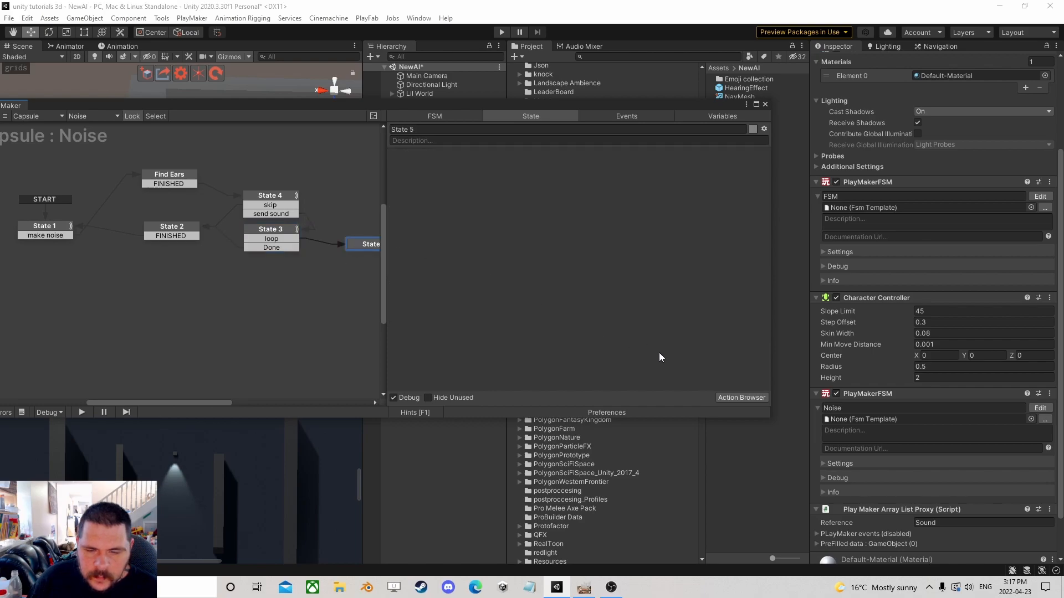
Add a Set Event Properties action to the new State 5.
{"action": "left_click", "coordinate": [741, 398]}
{"action": "type", "text": "set event p"}
{"action": "double_click", "coordinate": [264, 188]}
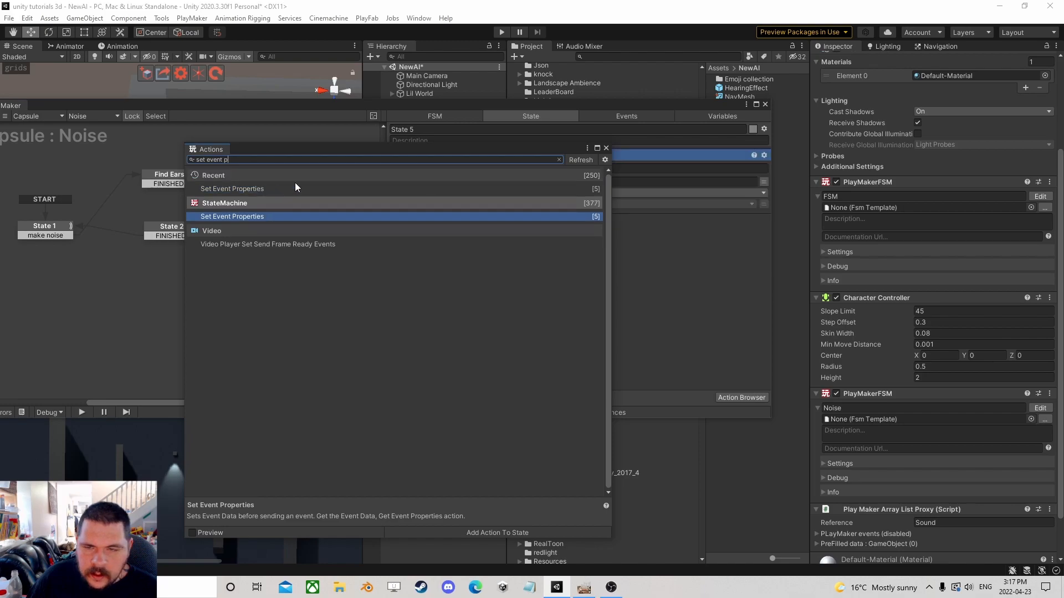
{"action": "left_click", "coordinate": [606, 148]}
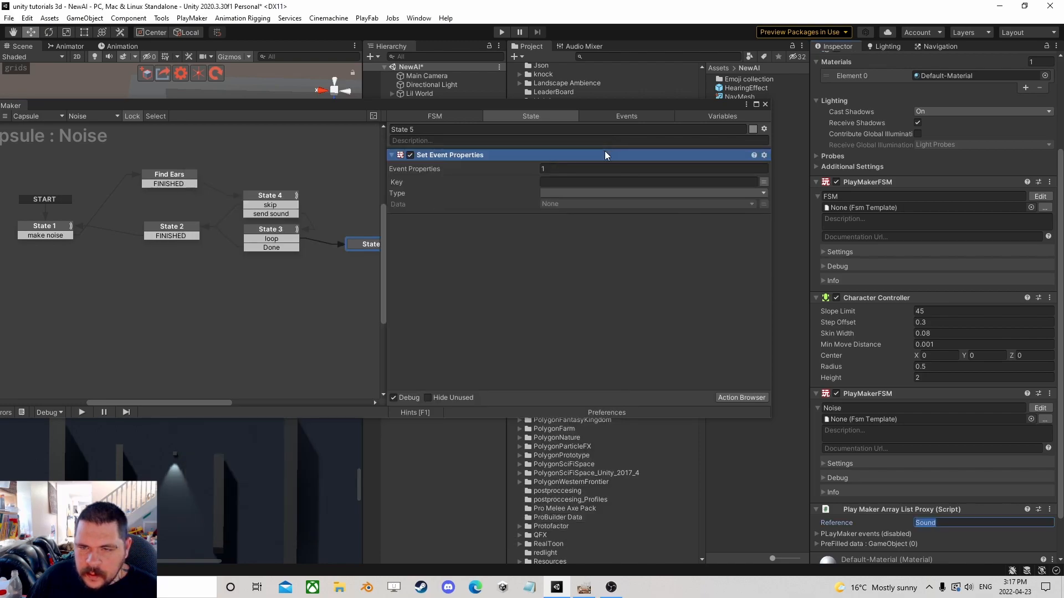
Add a Get Position action to Find Ears, storing the vector in a new variable named OUr Position.
{"action": "left_click", "coordinate": [174, 177]}
{"action": "left_click", "coordinate": [742, 398]}
{"action": "type", "text": "get pos"}
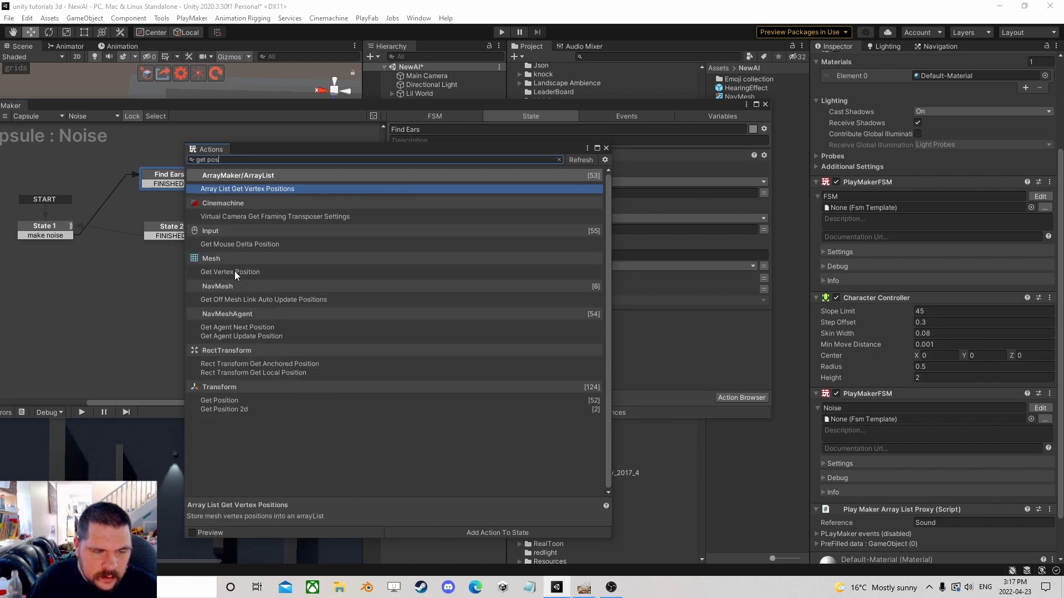
{"action": "double_click", "coordinate": [239, 403]}
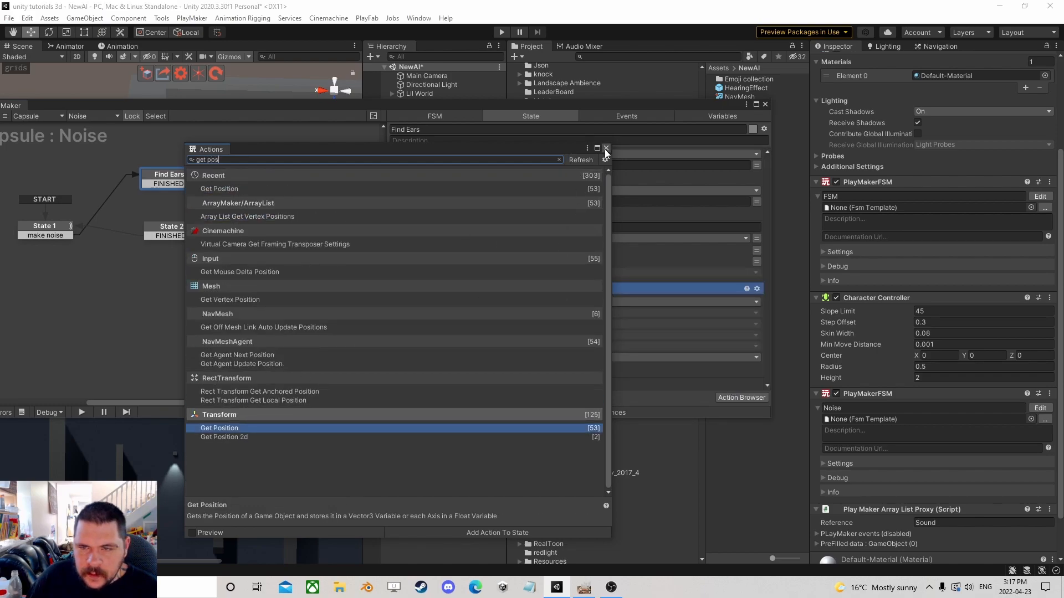
{"action": "left_click", "coordinate": [606, 149]}
{"action": "left_click", "coordinate": [562, 314]}
{"action": "left_click", "coordinate": [594, 340]}
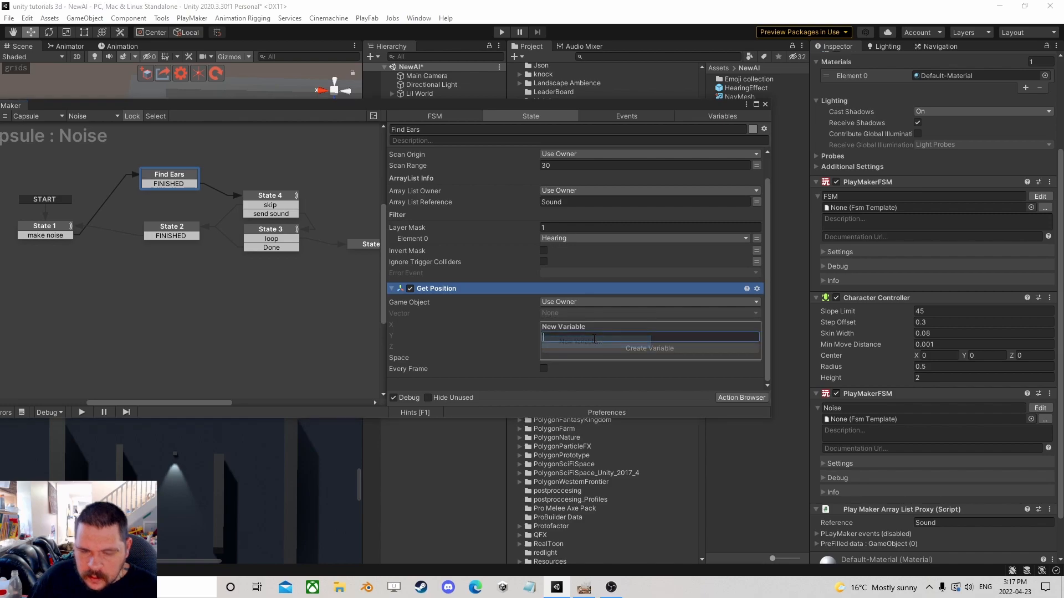
{"action": "type", "text": "OUr Position"}
{"action": "key", "text": "Return"}
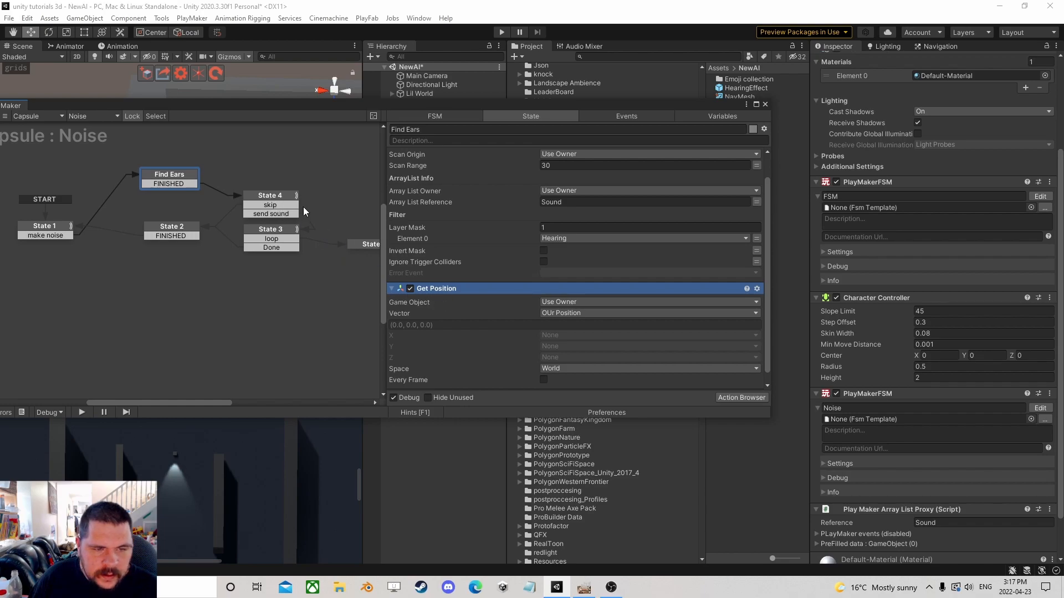
In State 5, set the event property key to HeardPosition, type Vector 3, and data OUr Position.
{"action": "left_click", "coordinate": [370, 246]}
{"action": "left_click", "coordinate": [584, 182]}
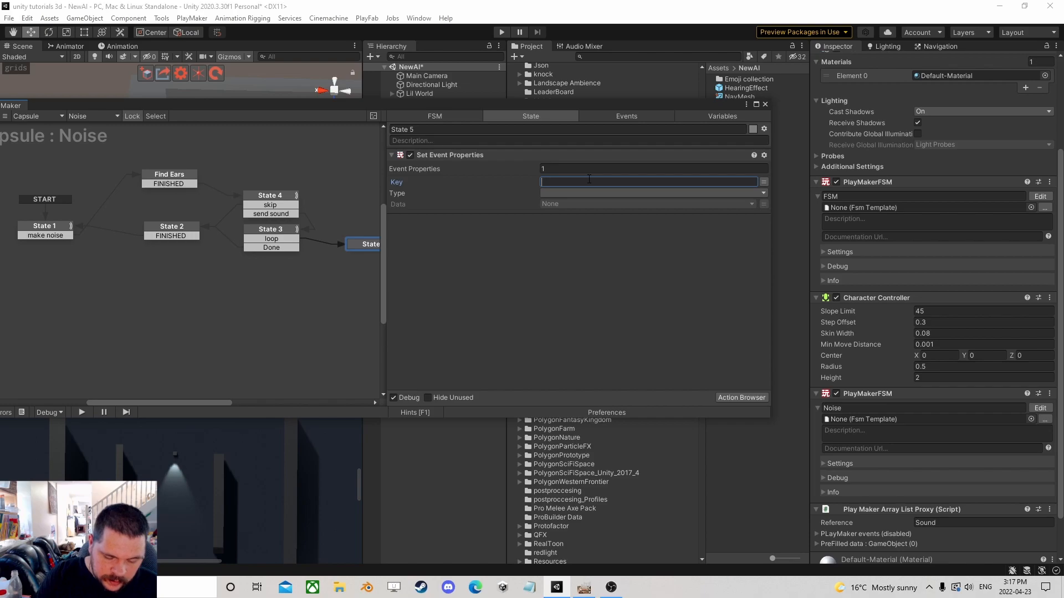
{"action": "type", "text": "He"}
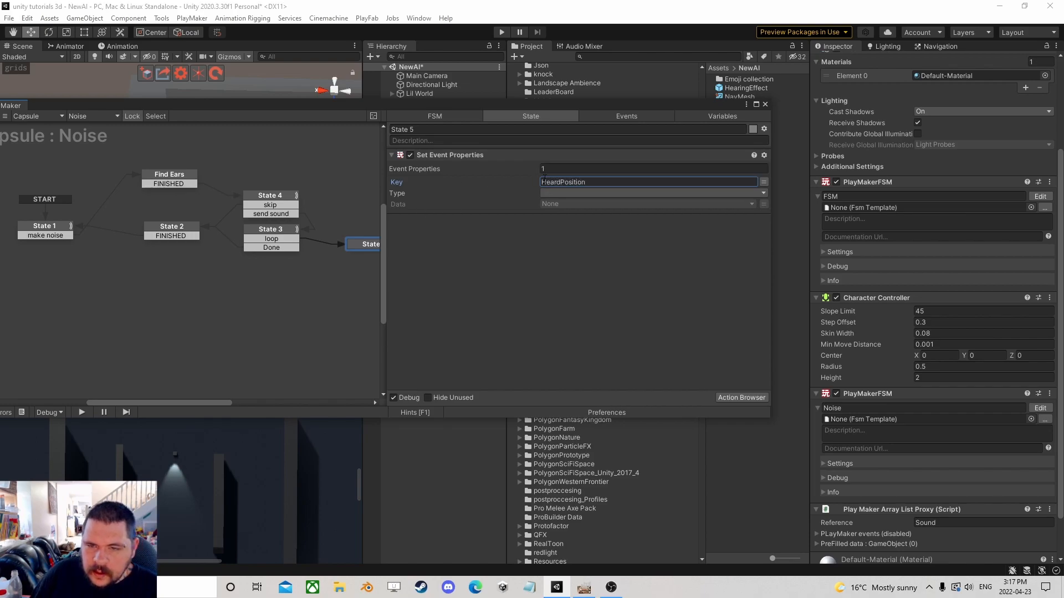
{"action": "type", "text": "ardPosition"}
{"action": "left_click", "coordinate": [610, 193]}
{"action": "left_click", "coordinate": [587, 278]}
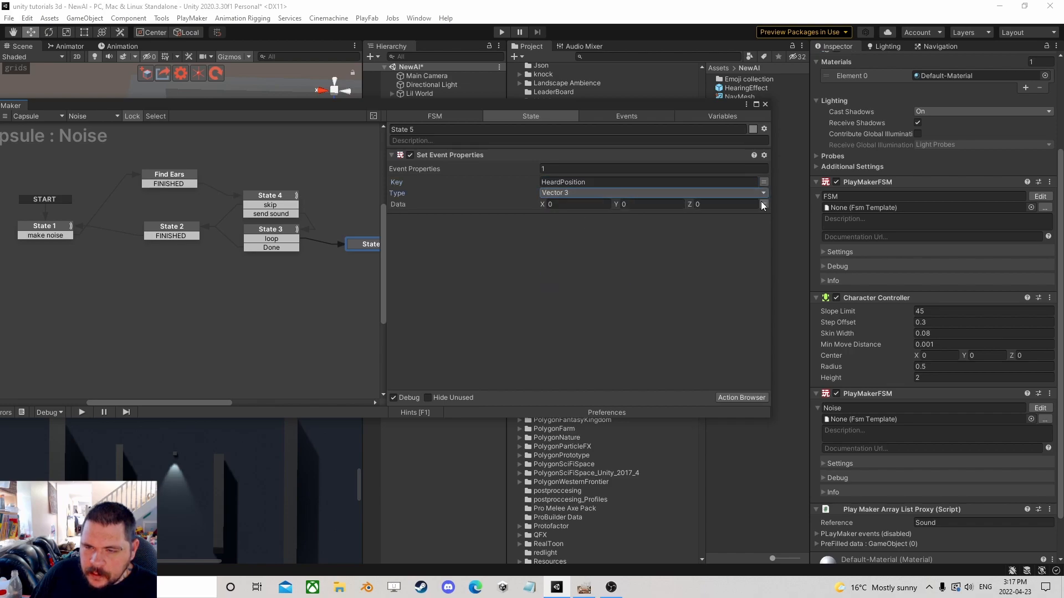
{"action": "left_click", "coordinate": [764, 203]}
{"action": "left_click", "coordinate": [711, 204]}
{"action": "left_click", "coordinate": [601, 228]}
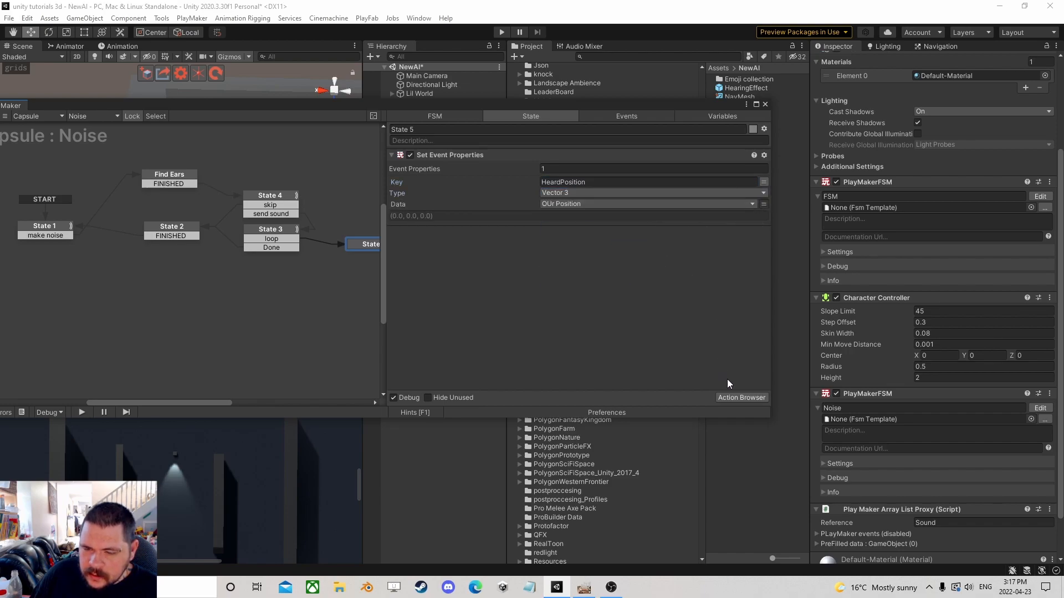
Add a Send Event action to State 5 with the event target set to Game Object FSM.
{"action": "left_click", "coordinate": [737, 397]}
{"action": "type", "text": "send"}
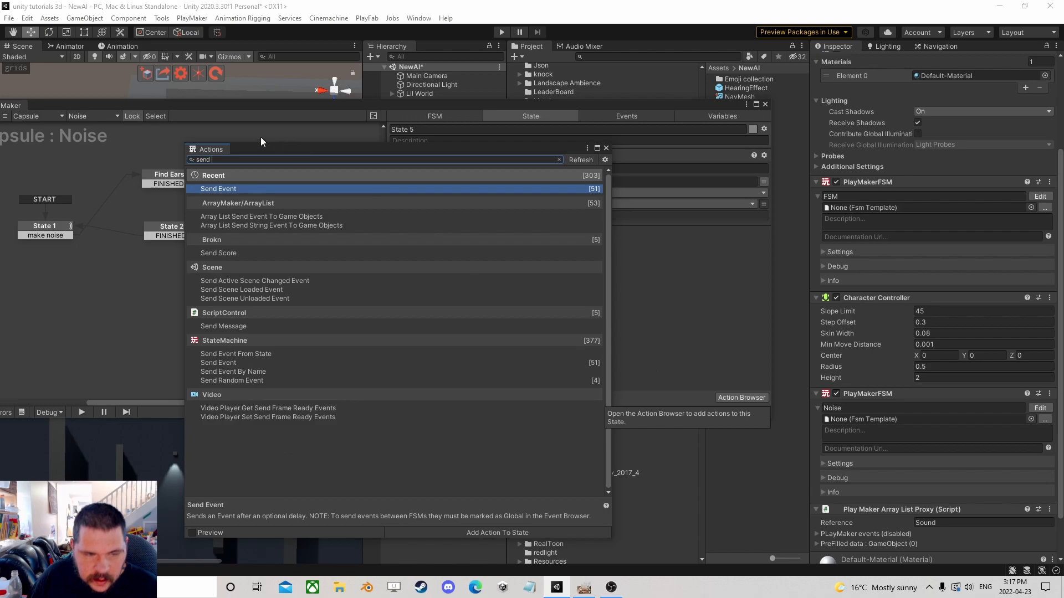
{"action": "double_click", "coordinate": [277, 190]}
{"action": "left_click", "coordinate": [599, 148]}
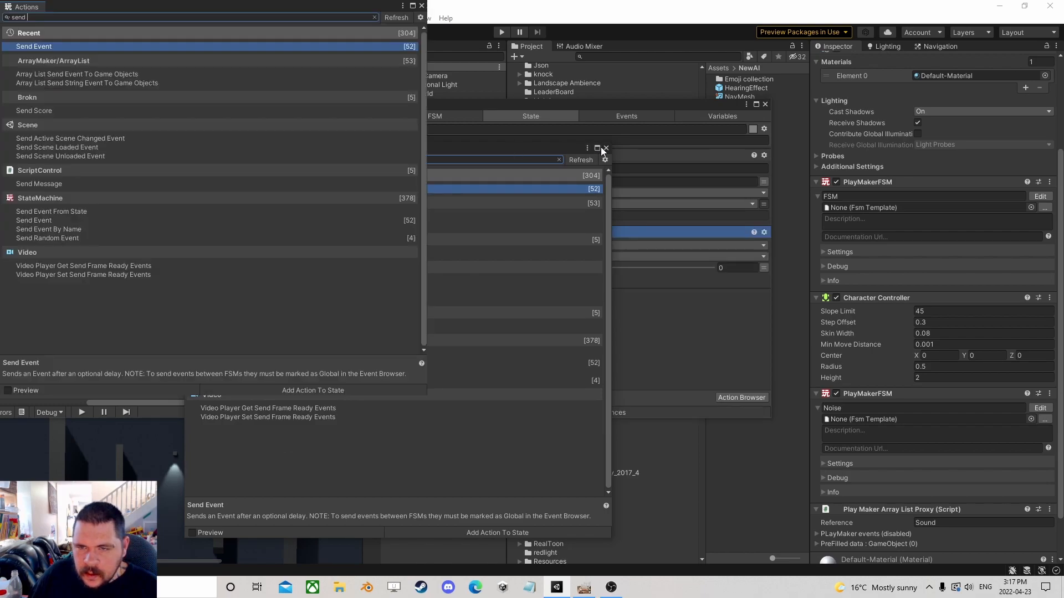
{"action": "left_click", "coordinate": [1051, 4]}
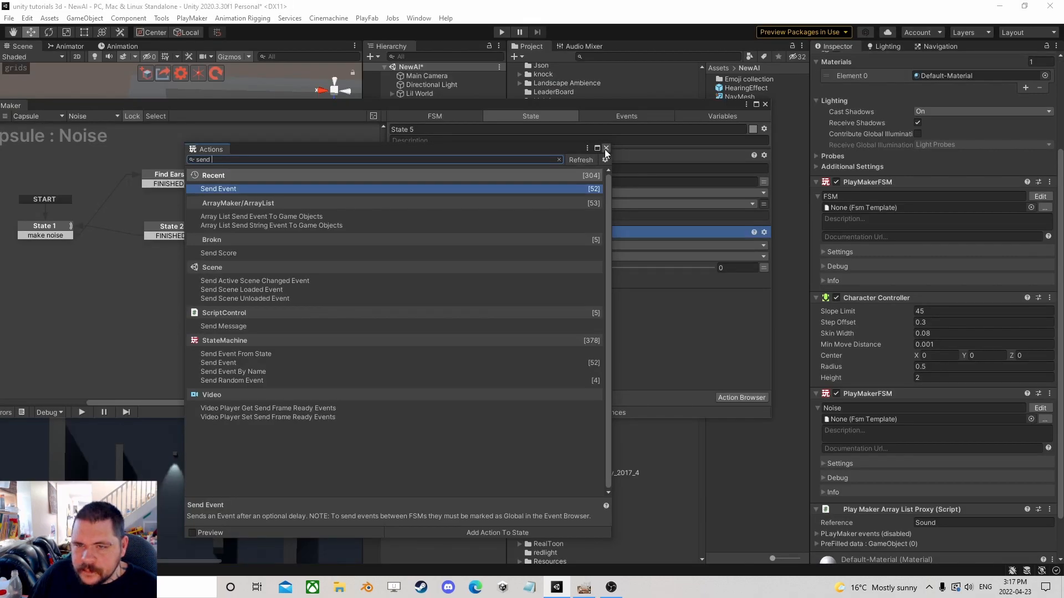
{"action": "left_click", "coordinate": [606, 148]}
{"action": "left_click", "coordinate": [566, 245]}
{"action": "left_click", "coordinate": [576, 281]}
Point Send Event at the Current Ear game object, FSM name Hearing, and send event Hear.
{"action": "left_click_drag", "start_coordinate": [656, 105], "coordinate": [257, 108]}
{"action": "left_click", "coordinate": [186, 263]}
{"action": "left_click", "coordinate": [183, 288]}
{"action": "left_click", "coordinate": [427, 137]}
{"action": "left_click_drag", "start_coordinate": [420, 145], "coordinate": [211, 276]}
{"action": "left_click", "coordinate": [357, 286]}
{"action": "left_click", "coordinate": [379, 291]}
{"action": "left_click", "coordinate": [350, 297]}
{"action": "left_click", "coordinate": [211, 321]}
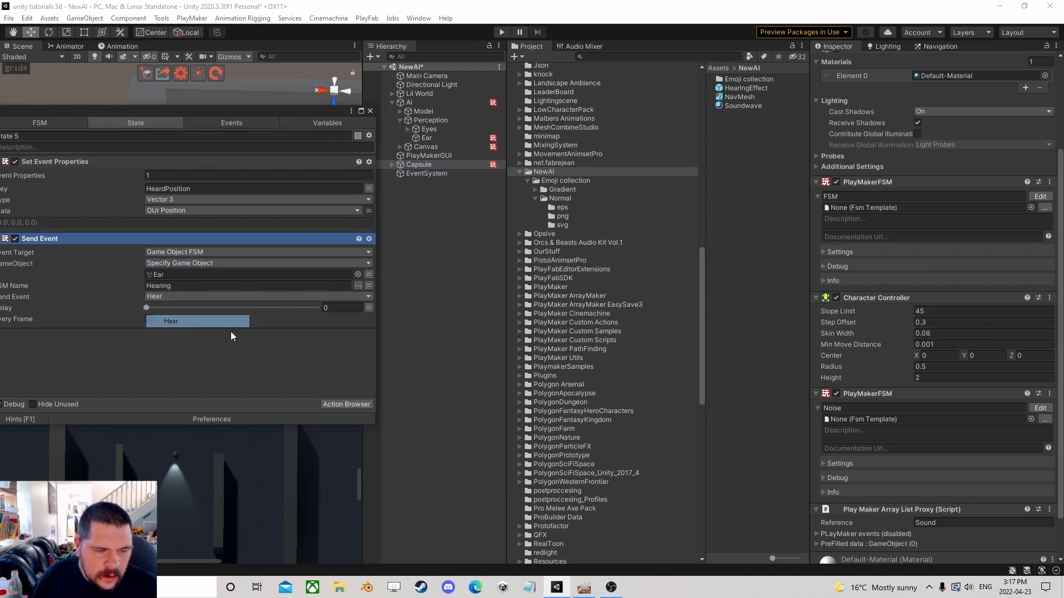
{"action": "left_click", "coordinate": [368, 275]}
{"action": "left_click", "coordinate": [310, 275]}
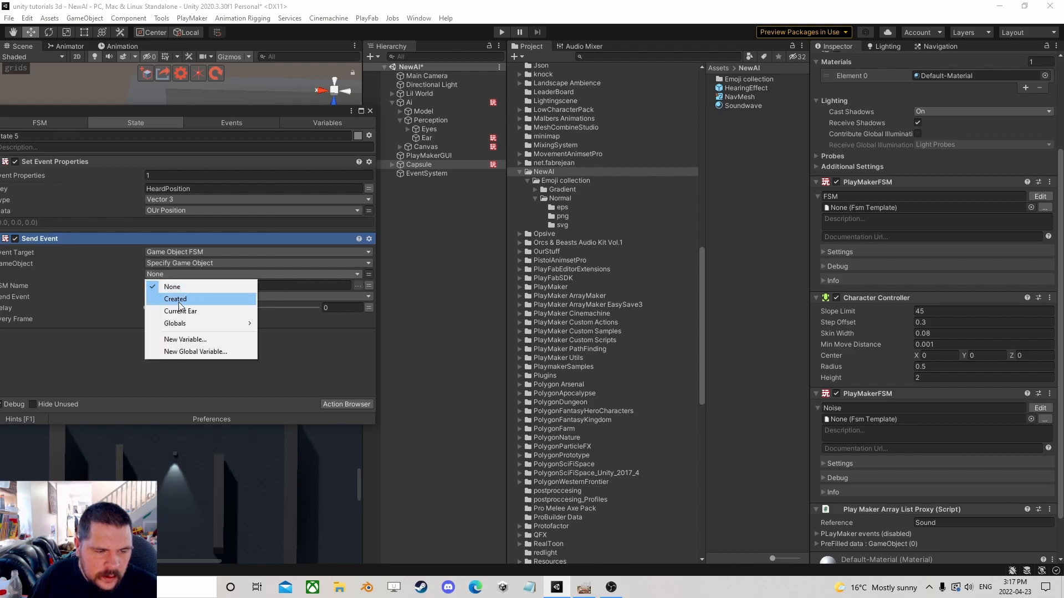
{"action": "left_click", "coordinate": [185, 311]}
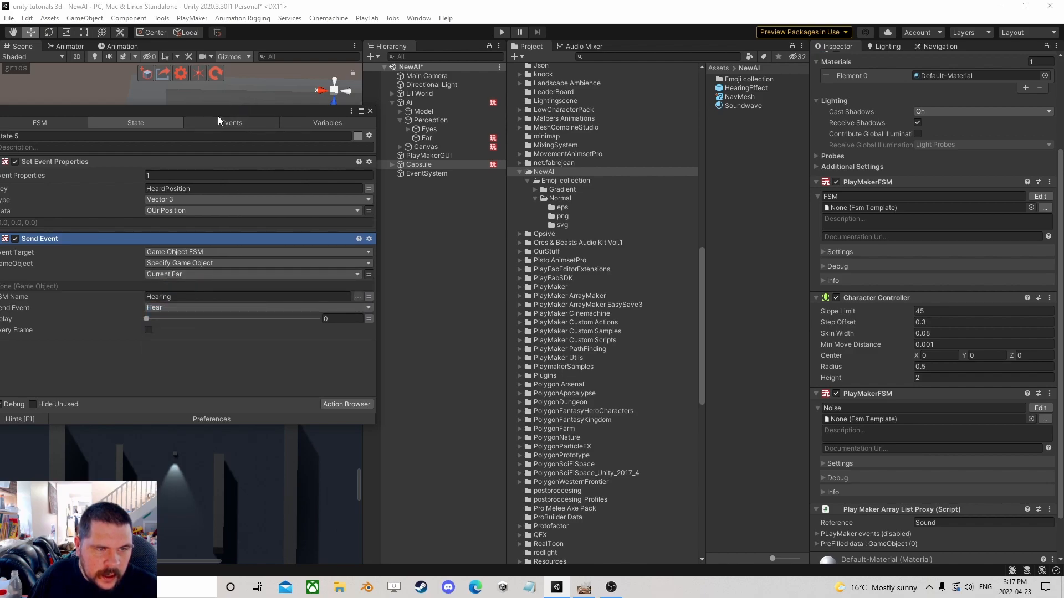
{"action": "left_click_drag", "start_coordinate": [218, 115], "coordinate": [629, 111]}
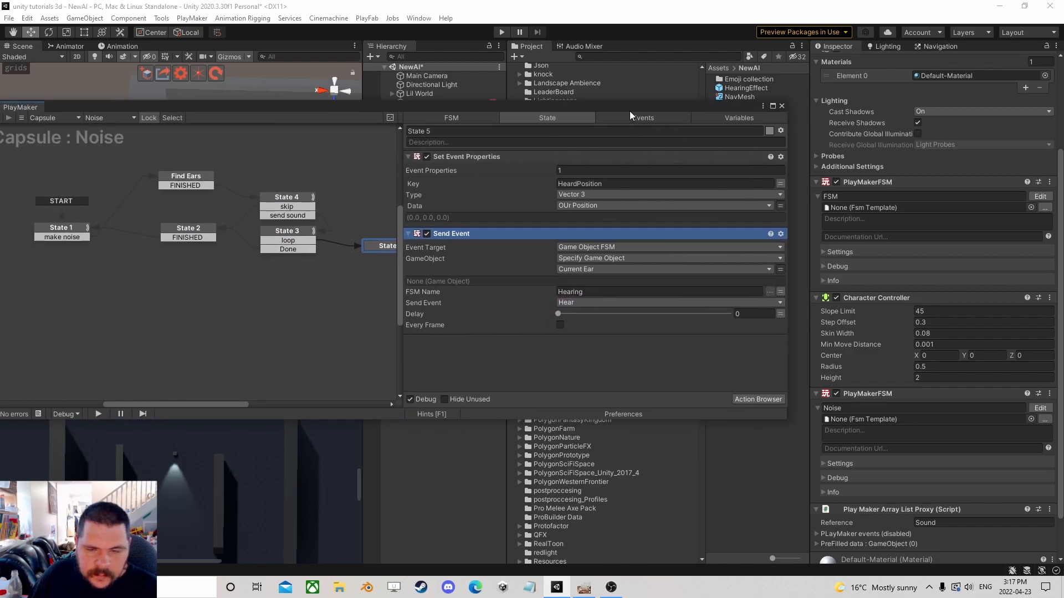
Connect State 5's FINISHED transition back to State 3 and close the PlayMaker editor.
{"action": "left_click", "coordinate": [381, 245], "text": "ctrl"}
{"action": "left_click_drag", "start_coordinate": [382, 255], "coordinate": [286, 246]}
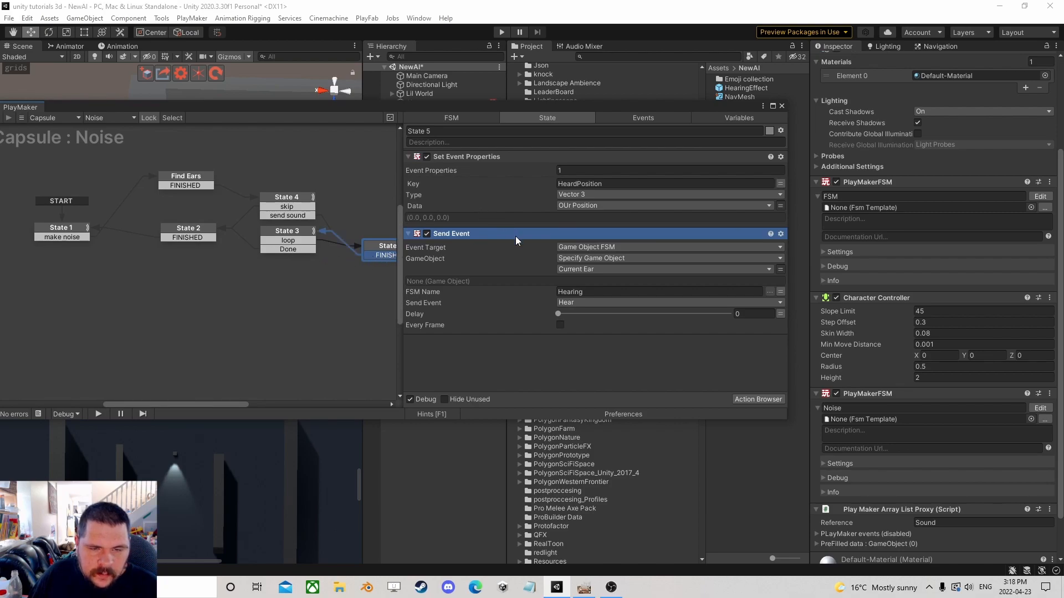
{"action": "left_click", "coordinate": [613, 184]}
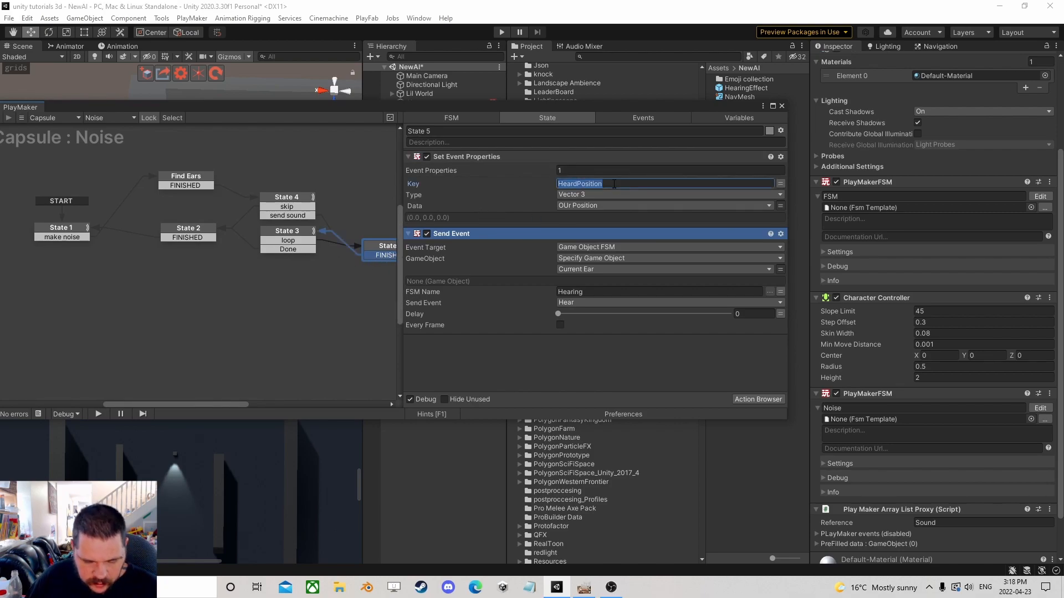
{"action": "left_click", "coordinate": [781, 106]}
Open the Ear's Hearing FSM and inspect State 2's Get Event Properties key.
{"action": "left_click", "coordinate": [441, 138]}
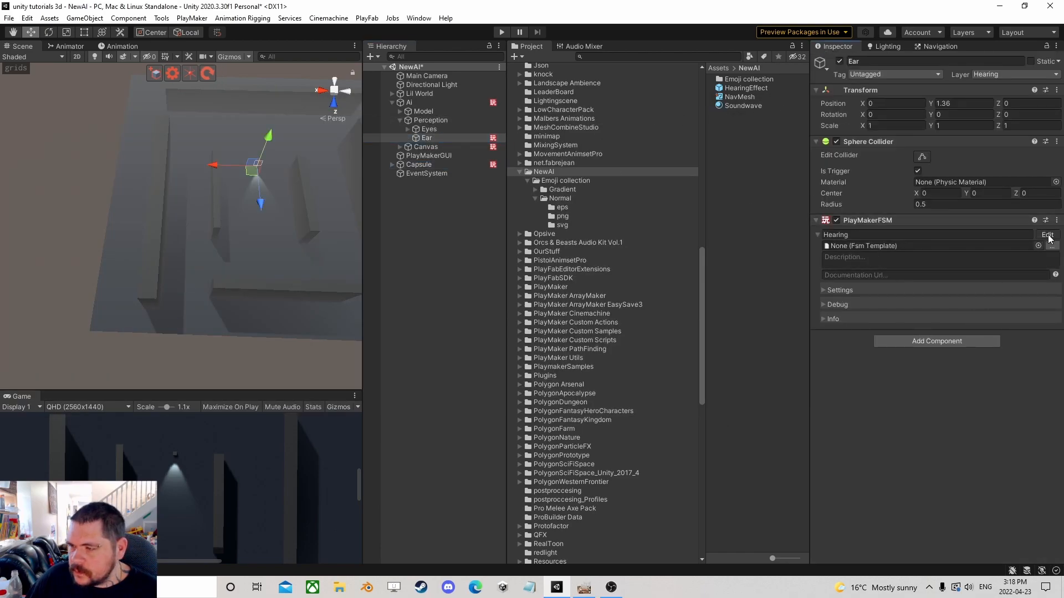
{"action": "left_click", "coordinate": [1047, 234]}
{"action": "left_click", "coordinate": [640, 187]}
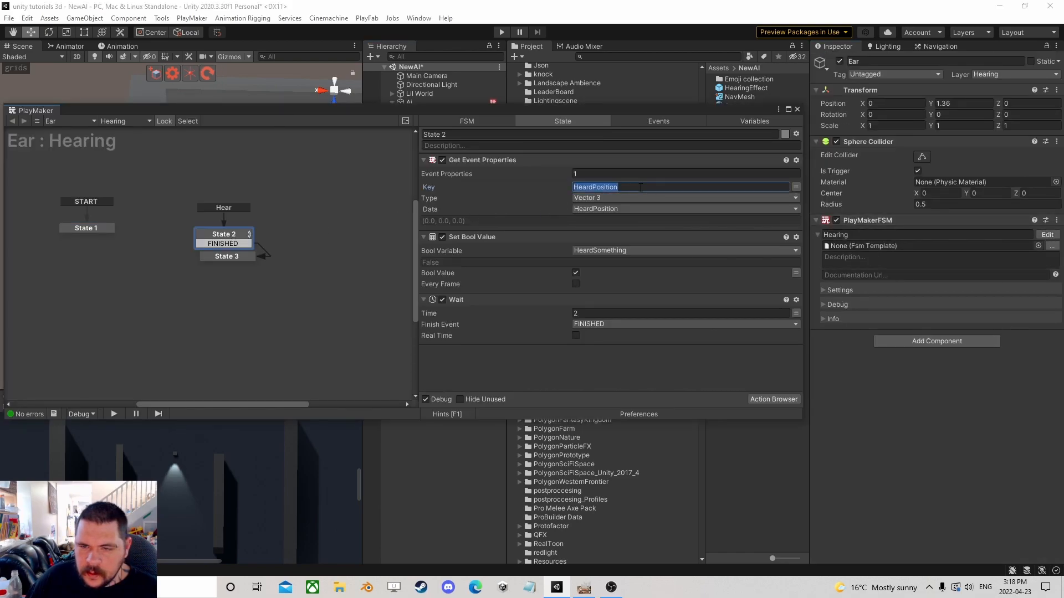
{"action": "left_click", "coordinate": [798, 110]}
Enter Play mode and watch the Ear's Hearing FSM states respond to the noise.
{"action": "left_click", "coordinate": [502, 33]}
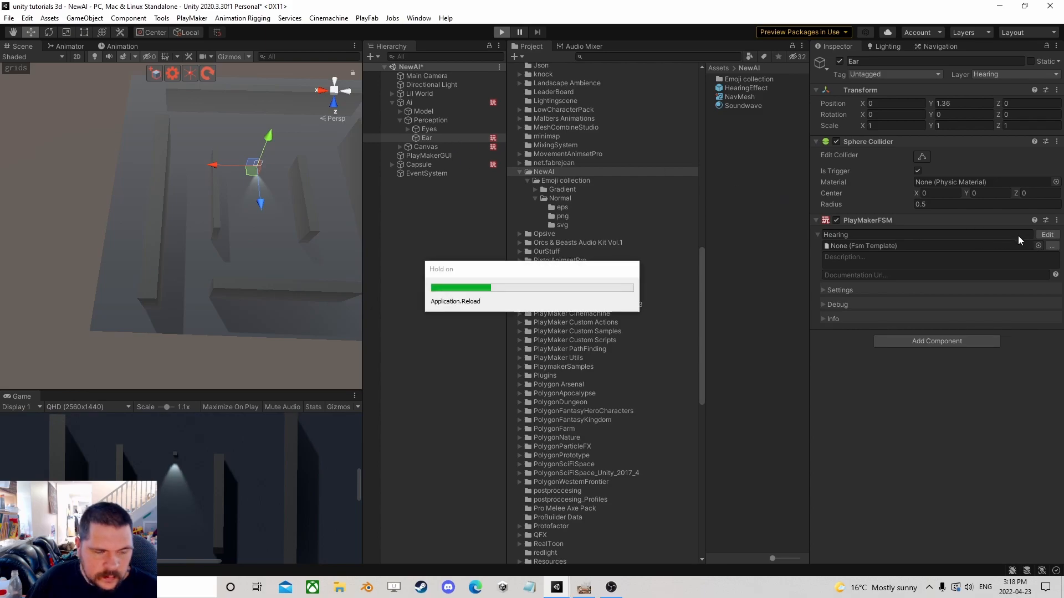
{"action": "left_click", "coordinate": [1047, 235]}
{"action": "left_click_drag", "start_coordinate": [410, 109], "coordinate": [777, 75]}
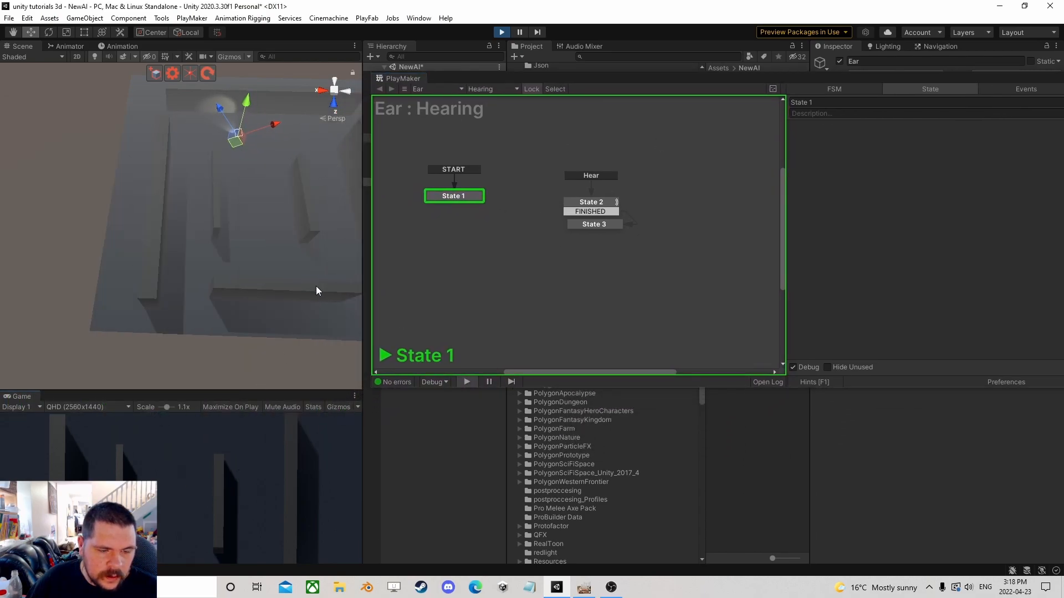
{"action": "left_click_drag", "start_coordinate": [491, 79], "coordinate": [523, 68]}
{"action": "left_click", "coordinate": [201, 481]}
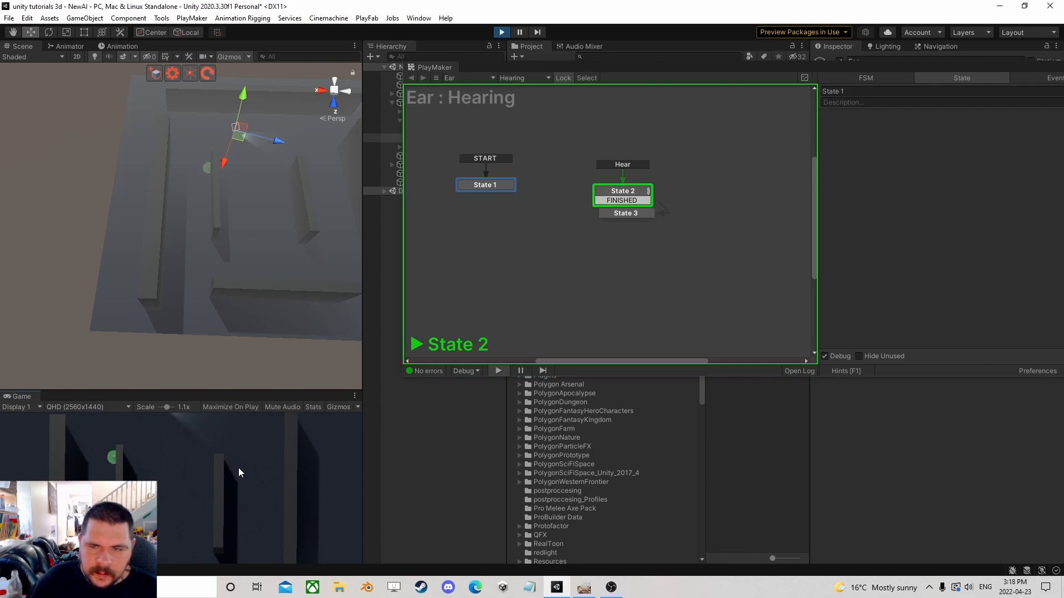
{"action": "left_click", "coordinate": [622, 191]}
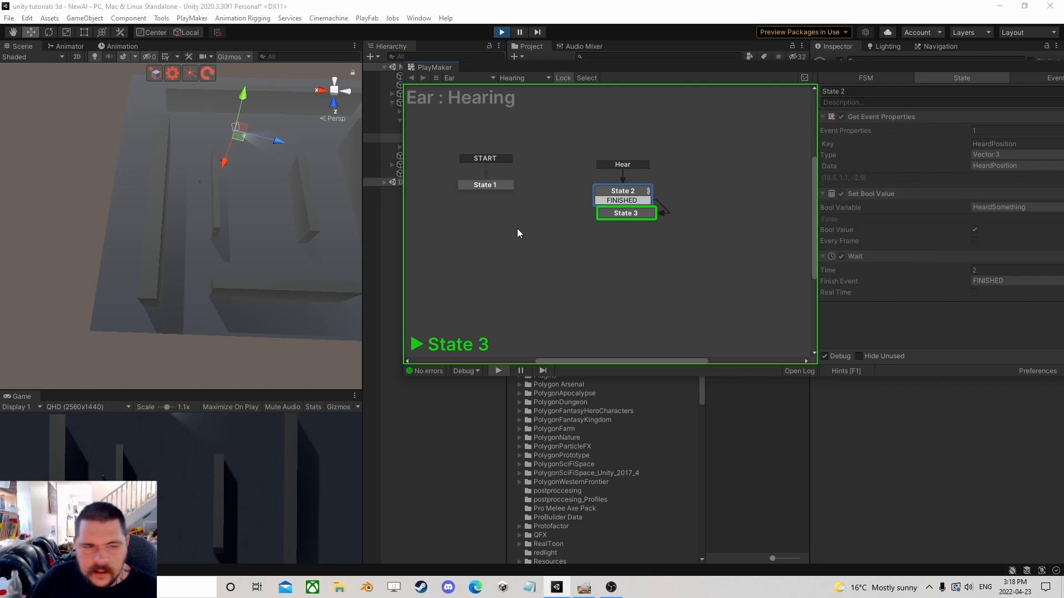
{"action": "left_click_drag", "start_coordinate": [605, 66], "coordinate": [416, 231]}
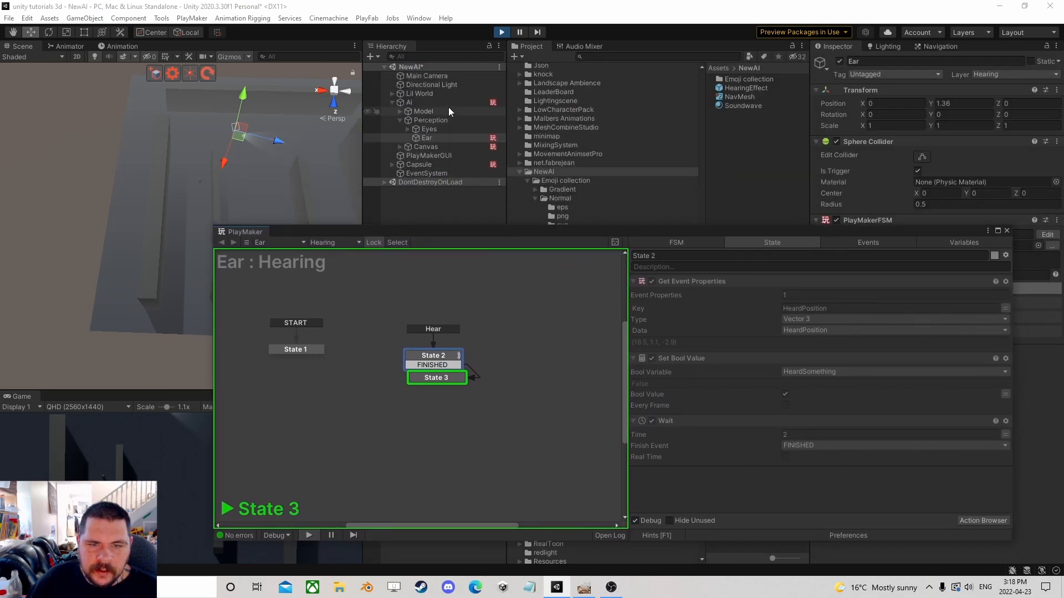
Open the AI object's Brain FSM in the PlayMaker editor.
{"action": "left_click", "coordinate": [425, 103]}
{"action": "left_click", "coordinate": [1006, 231]}
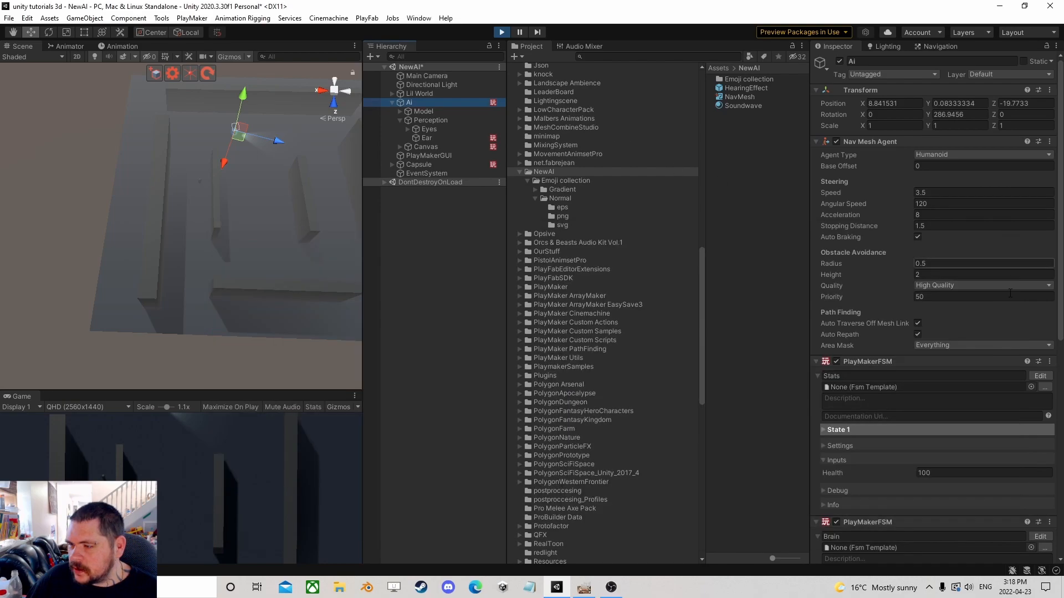
{"action": "scroll", "coordinate": [1030, 332], "scroll_direction": "down", "scroll_amount": 10}
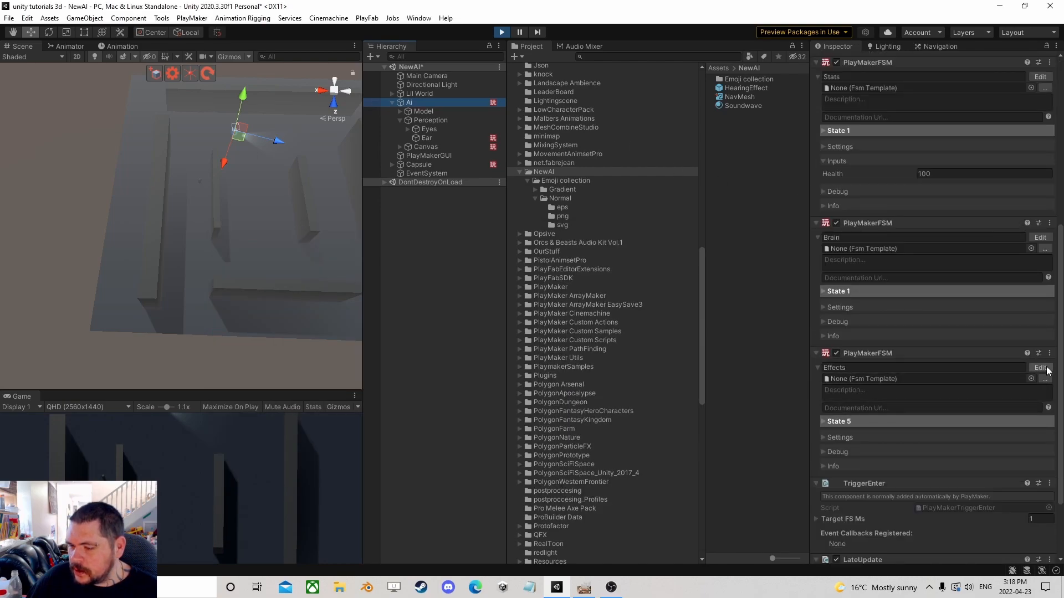
{"action": "left_click", "coordinate": [1040, 237]}
{"action": "left_click", "coordinate": [317, 457]}
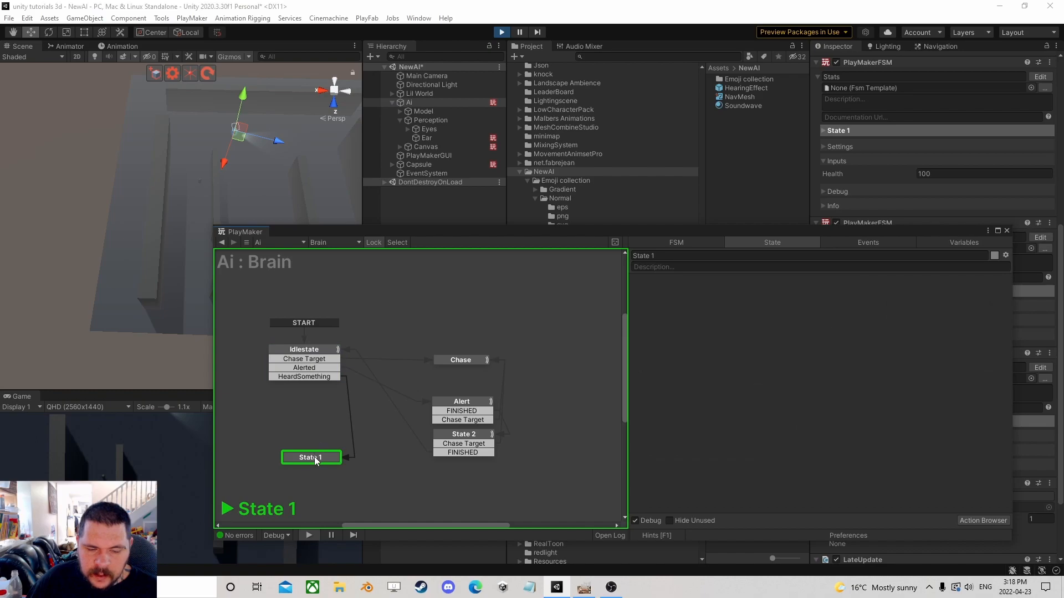
Exit Play mode and copy the Alert state's Send Event action into State 1.
{"action": "left_click", "coordinate": [499, 32]}
{"action": "left_click_drag", "start_coordinate": [508, 231], "coordinate": [499, 136]}
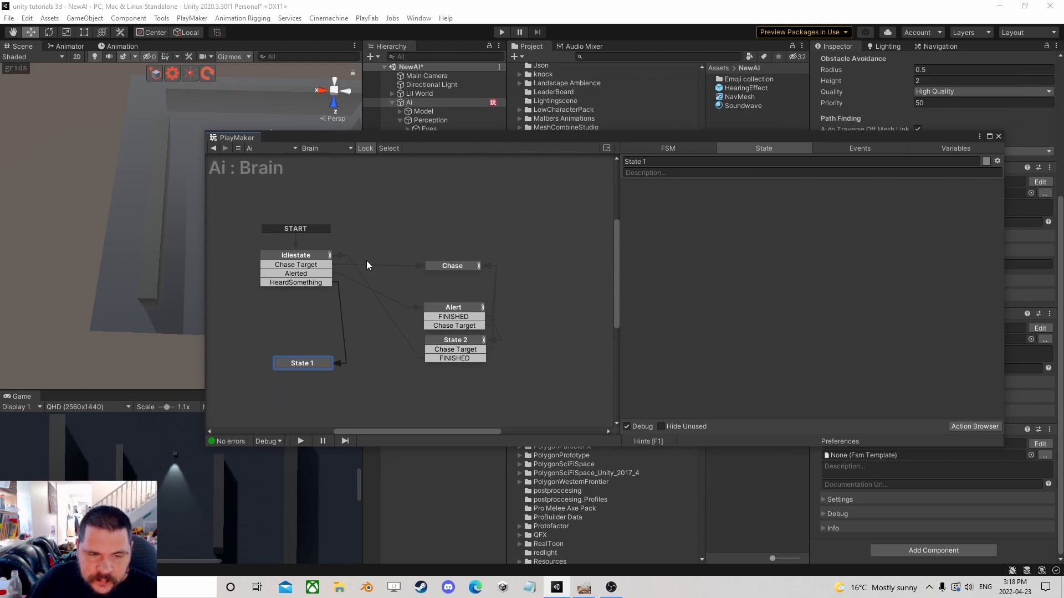
{"action": "left_click", "coordinate": [312, 274]}
{"action": "left_click", "coordinate": [453, 307]}
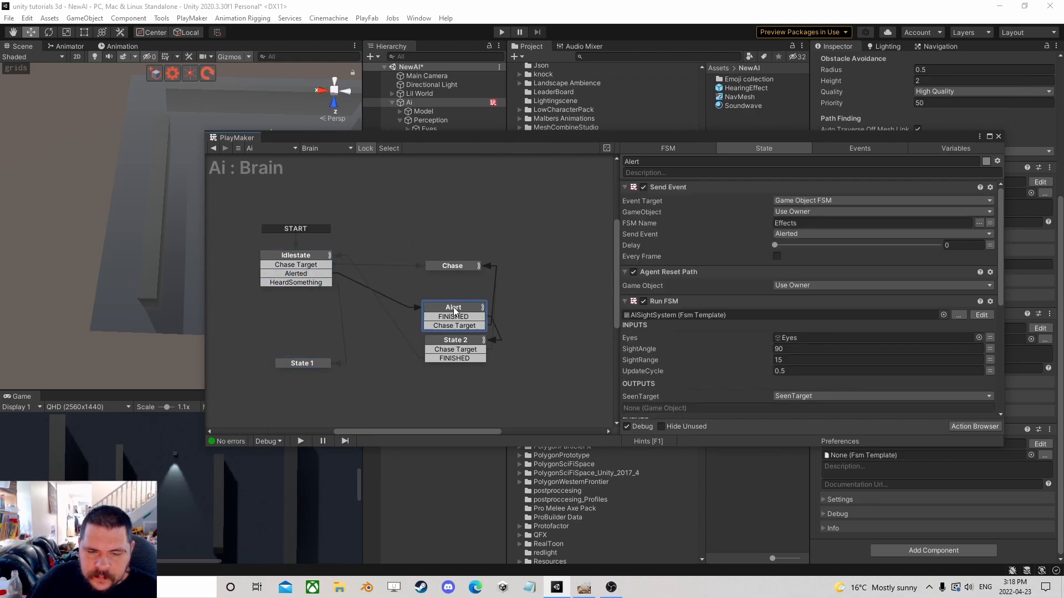
{"action": "right_click", "coordinate": [676, 188]}
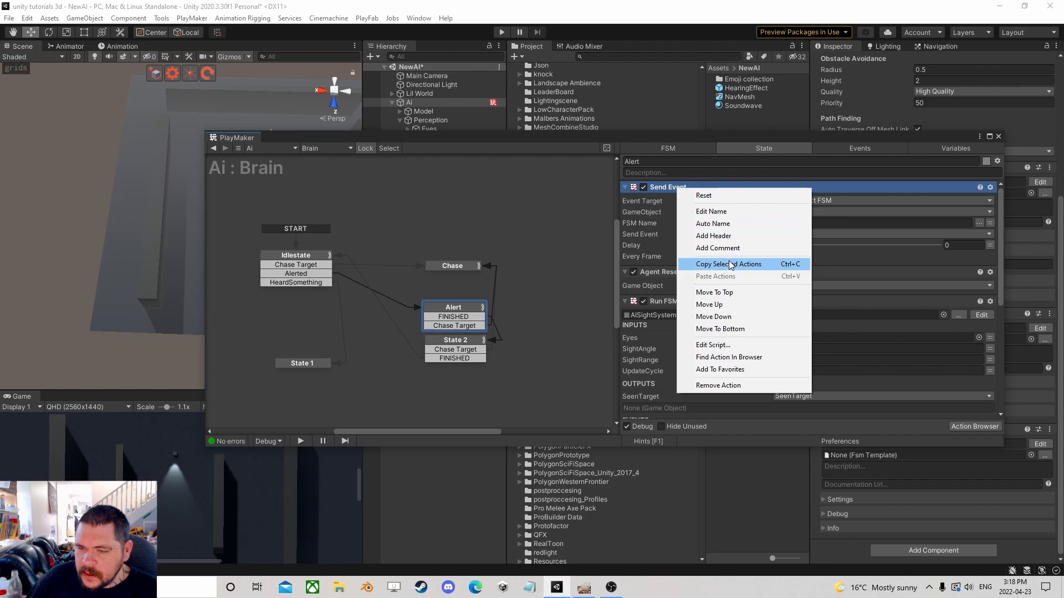
{"action": "left_click", "coordinate": [325, 362]}
{"action": "right_click", "coordinate": [709, 213]}
{"action": "left_click", "coordinate": [737, 325]}
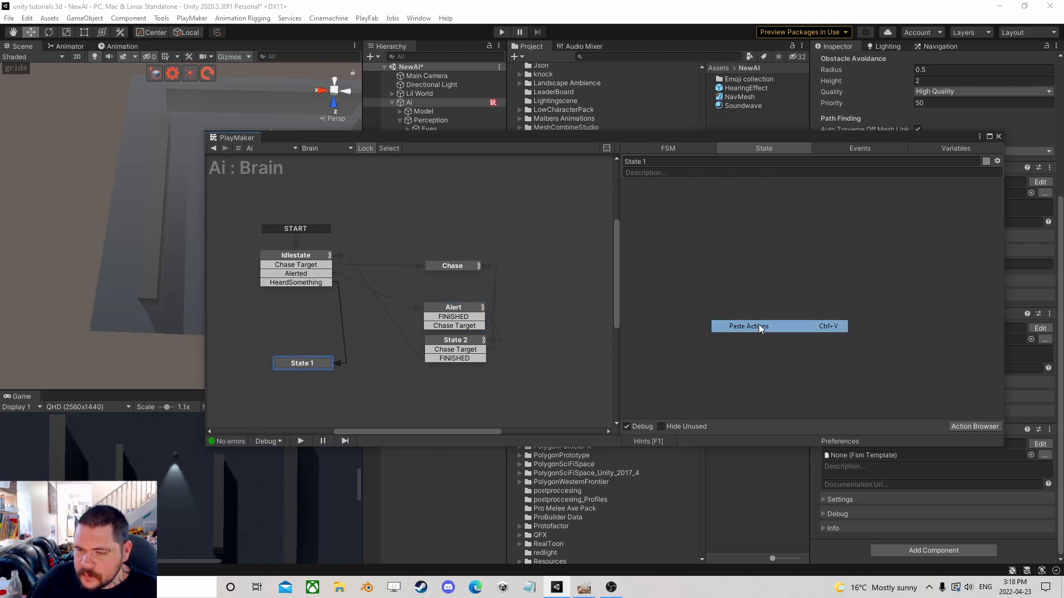
Copy the Alert state's Agent Reset Path action into State 1 as well.
{"action": "left_click", "coordinate": [463, 309]}
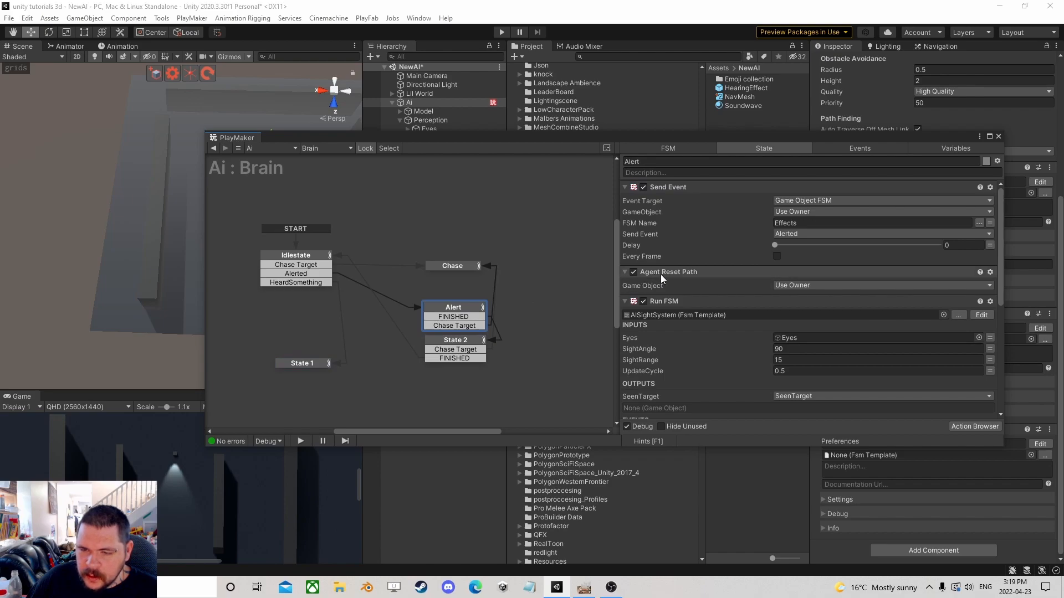
{"action": "right_click", "coordinate": [682, 272]}
{"action": "left_click", "coordinate": [731, 347]}
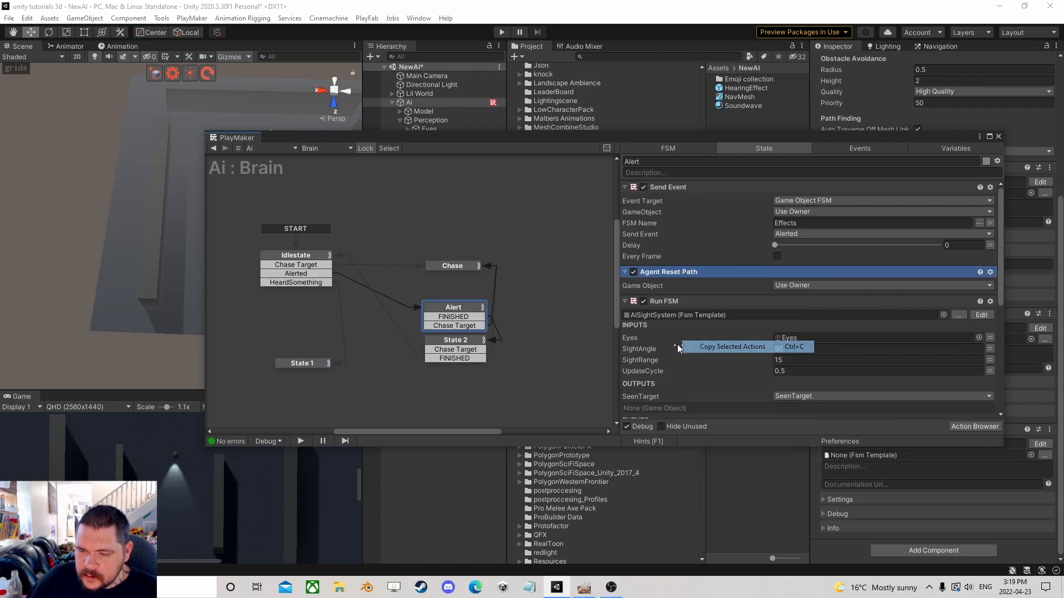
{"action": "left_click", "coordinate": [290, 364]}
{"action": "right_click", "coordinate": [630, 276]}
{"action": "left_click", "coordinate": [670, 387]}
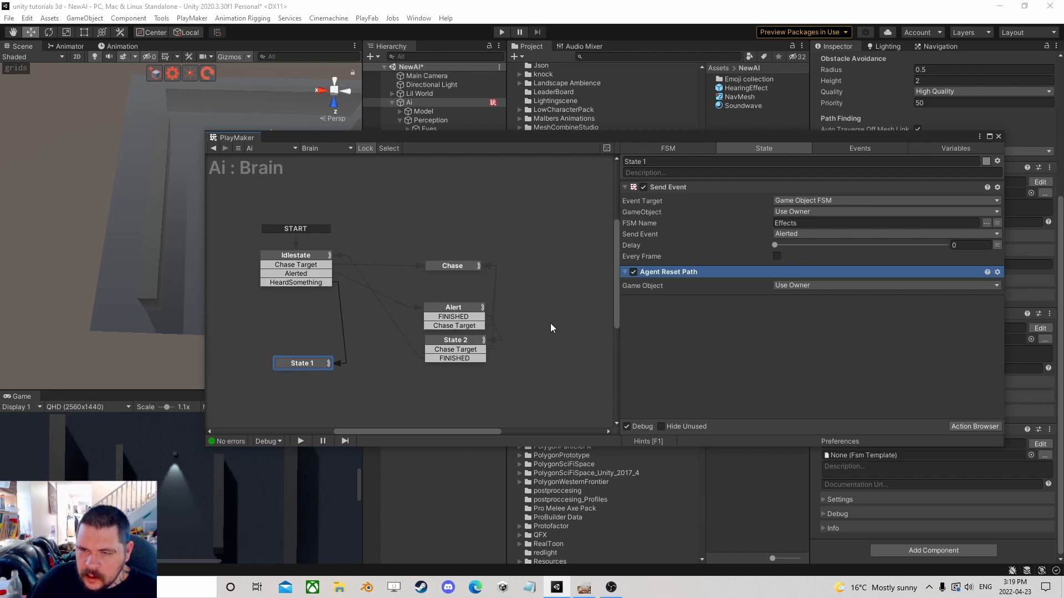
Add a Get Fsm Vector3 action to State 1 from the Action Browser.
{"action": "left_click", "coordinate": [974, 427]}
{"action": "type", "text": "get fsm vector3"}
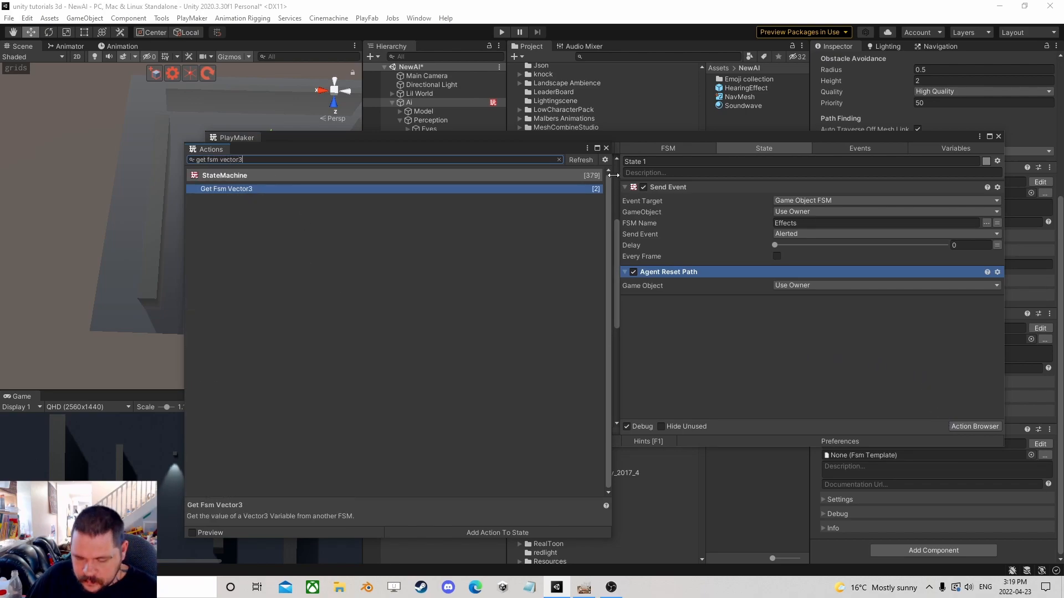
{"action": "key", "text": "Return"}
{"action": "left_click", "coordinate": [606, 148]}
Point Get Fsm Vector3 at the Ear game object, FSM name Hearing, variable HeardPosition.
{"action": "left_click", "coordinate": [825, 314]}
{"action": "left_click", "coordinate": [820, 339]}
{"action": "left_click_drag", "start_coordinate": [772, 146], "coordinate": [656, 164]}
{"action": "left_click_drag", "start_coordinate": [438, 140], "coordinate": [696, 352]}
{"action": "left_click", "coordinate": [873, 361]}
{"action": "left_click", "coordinate": [909, 368]}
{"action": "left_click", "coordinate": [873, 374]}
{"action": "left_click", "coordinate": [920, 375]}
Store the Get Fsm Vector3 value in a new variable named SusPosition.
{"action": "left_click", "coordinate": [703, 384]}
{"action": "left_click", "coordinate": [704, 413]}
{"action": "type", "text": "SusPosition"}
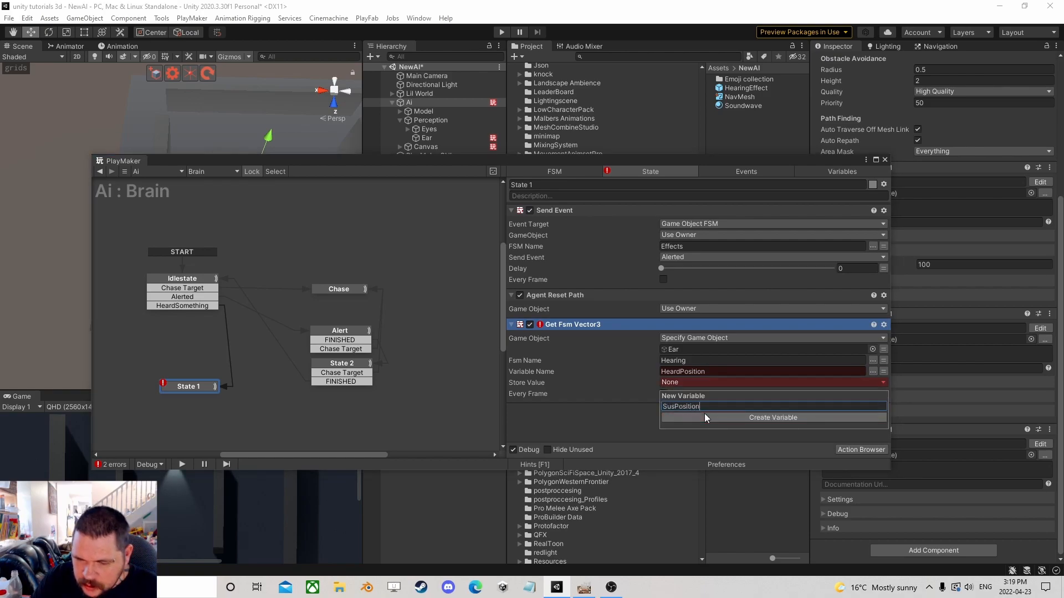
{"action": "key", "text": "Return"}
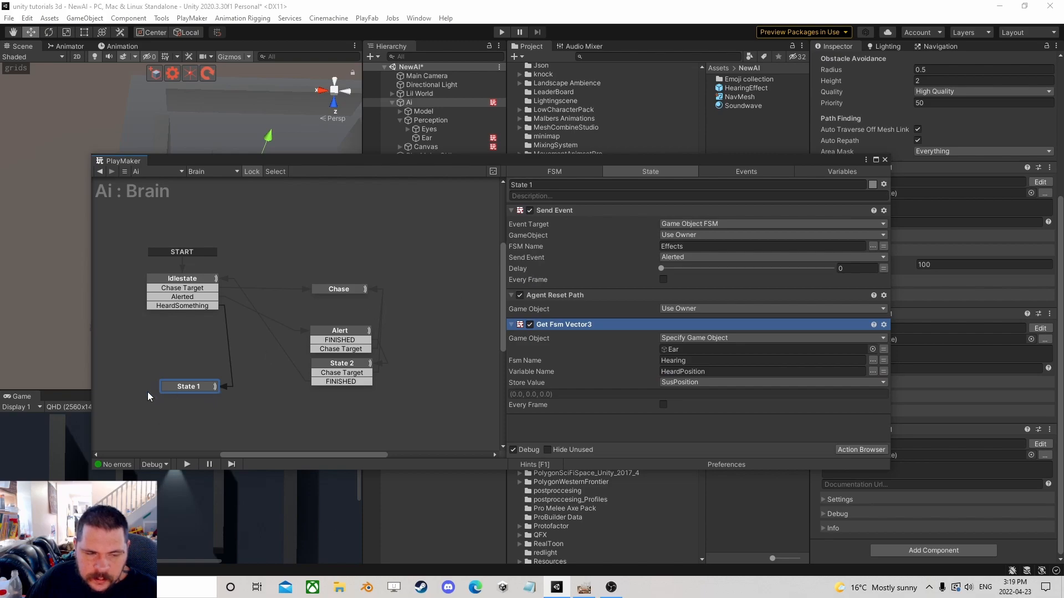
Move State 1 lower in the graph and add a GameObject variable named Ear marked as an input.
{"action": "left_click_drag", "start_coordinate": [189, 388], "coordinate": [324, 416]}
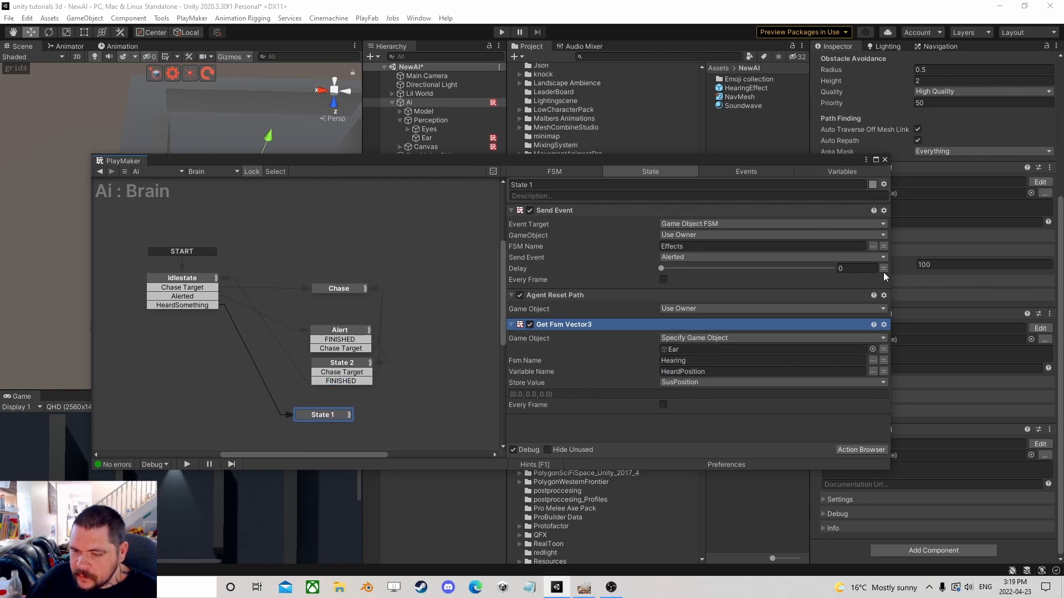
{"action": "left_click", "coordinate": [845, 172]}
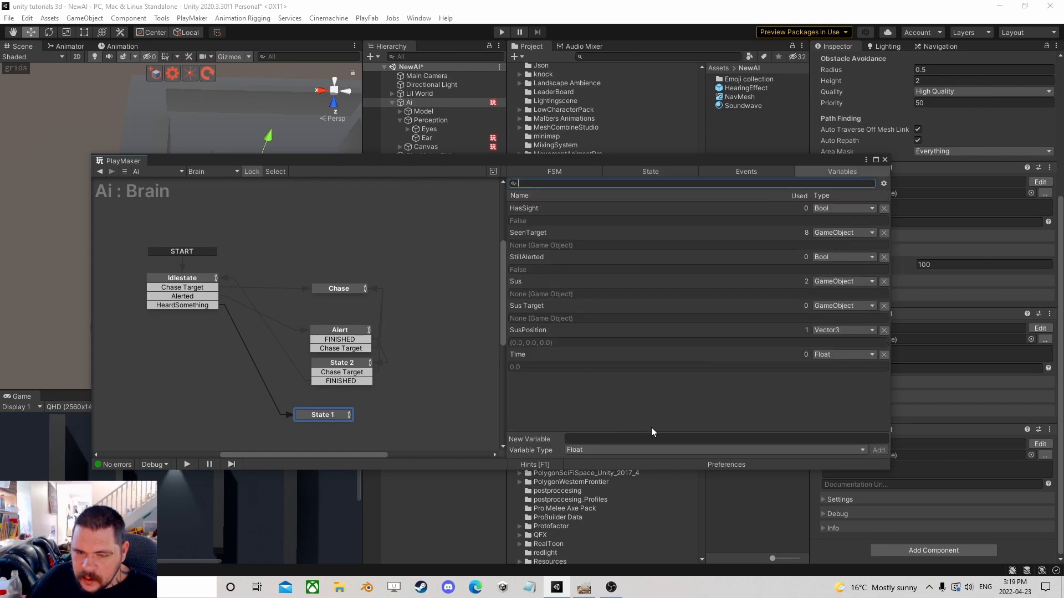
{"action": "left_click", "coordinate": [607, 448]}
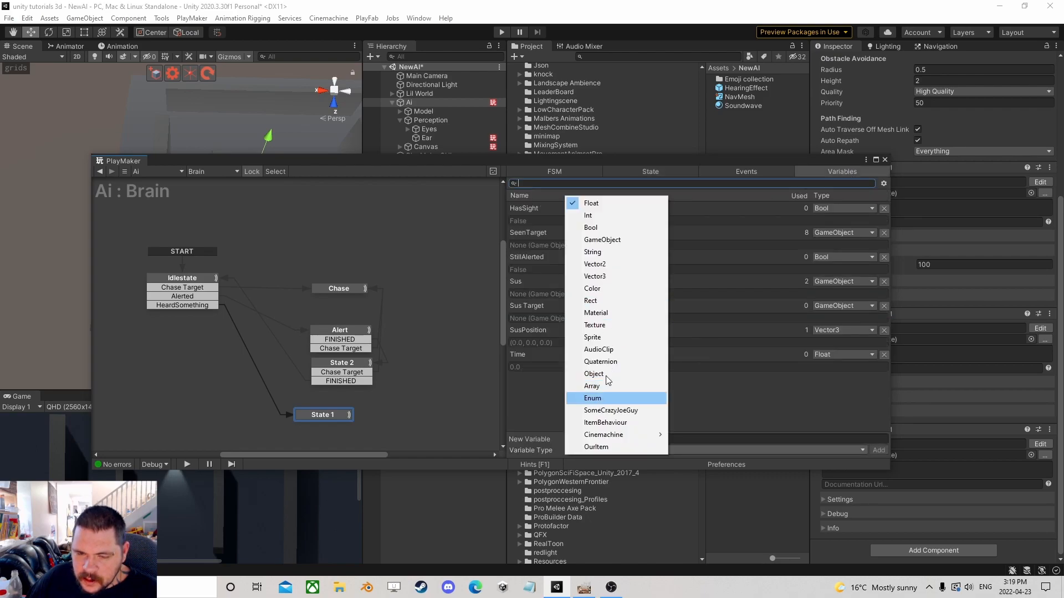
{"action": "left_click", "coordinate": [602, 240]}
{"action": "left_click", "coordinate": [589, 438]}
{"action": "type", "text": "Ear"}
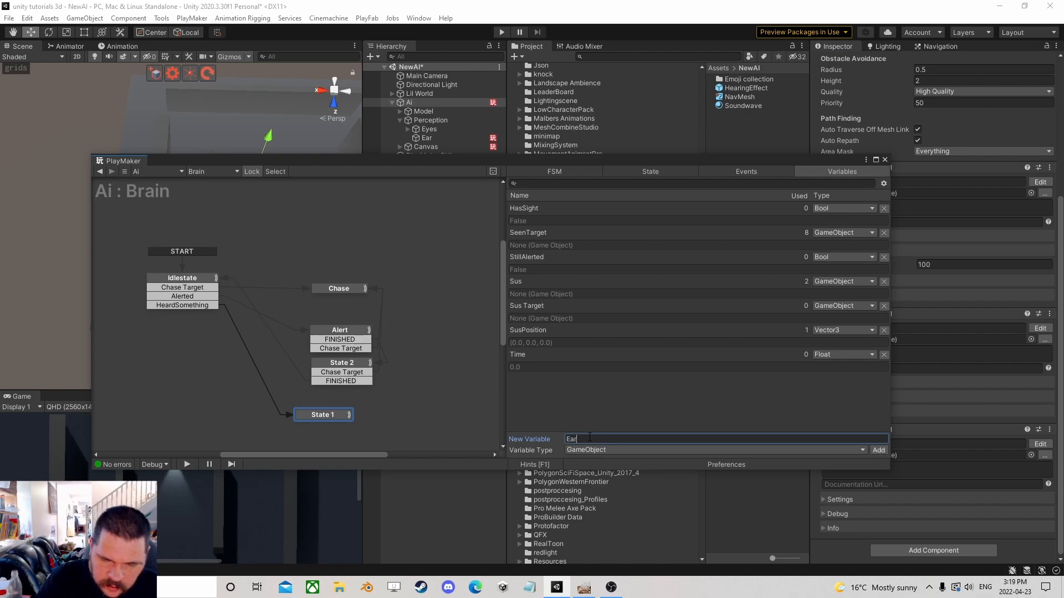
{"action": "key", "text": "Return"}
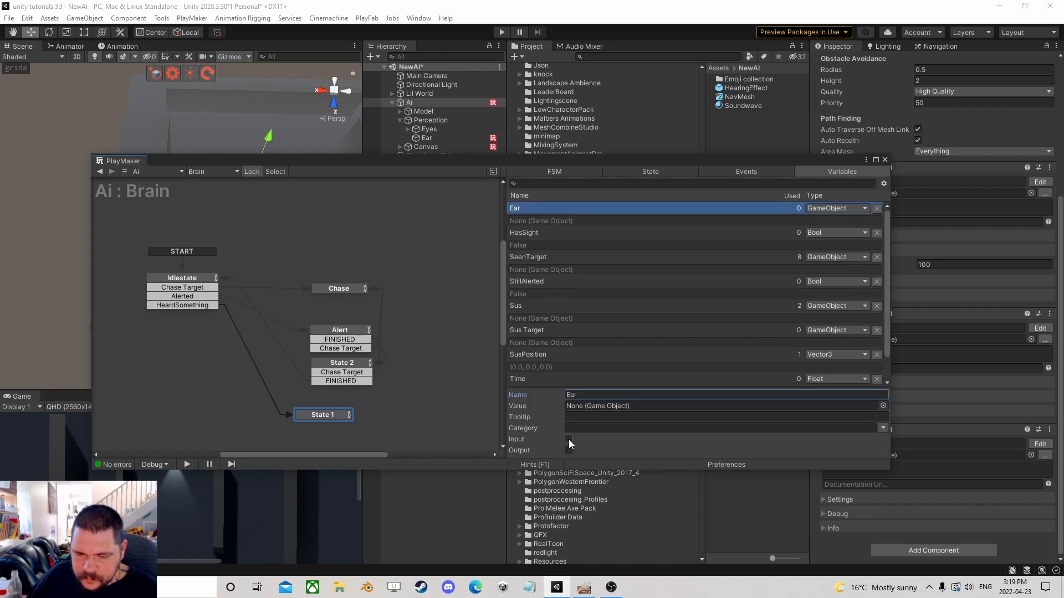
{"action": "left_click", "coordinate": [569, 439]}
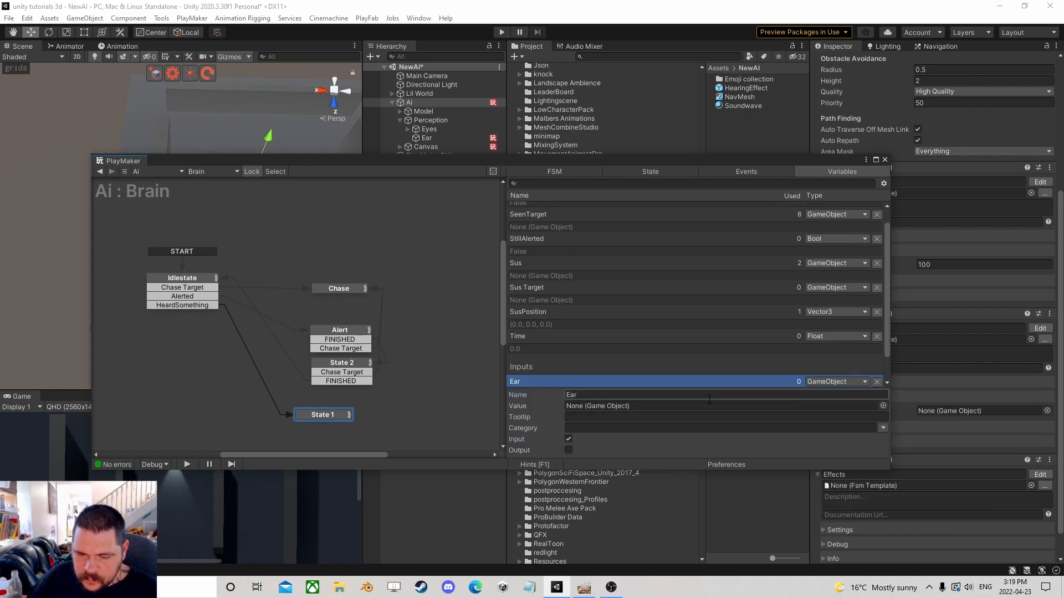
Set State 1's Get Fsm Vector3 game object to the Ear variable.
{"action": "left_click", "coordinate": [312, 416]}
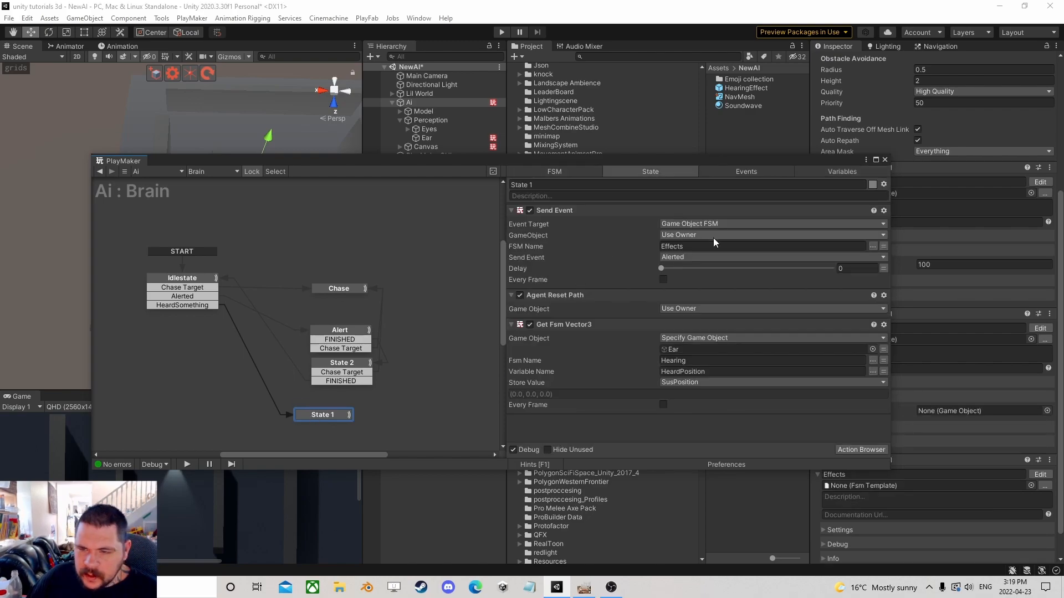
{"action": "left_click", "coordinate": [884, 349]}
{"action": "left_click", "coordinate": [870, 349]}
{"action": "left_click", "coordinate": [730, 375]}
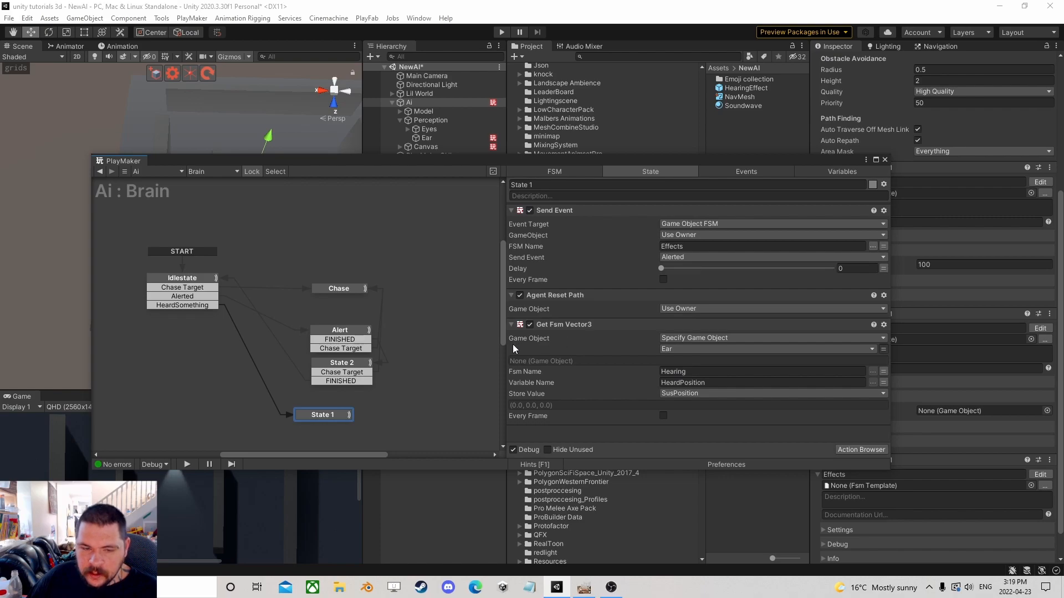
In Idlestate, switch the first Run FSM's Eyes input to a new variable named Eyes.
{"action": "left_click", "coordinate": [182, 278]}
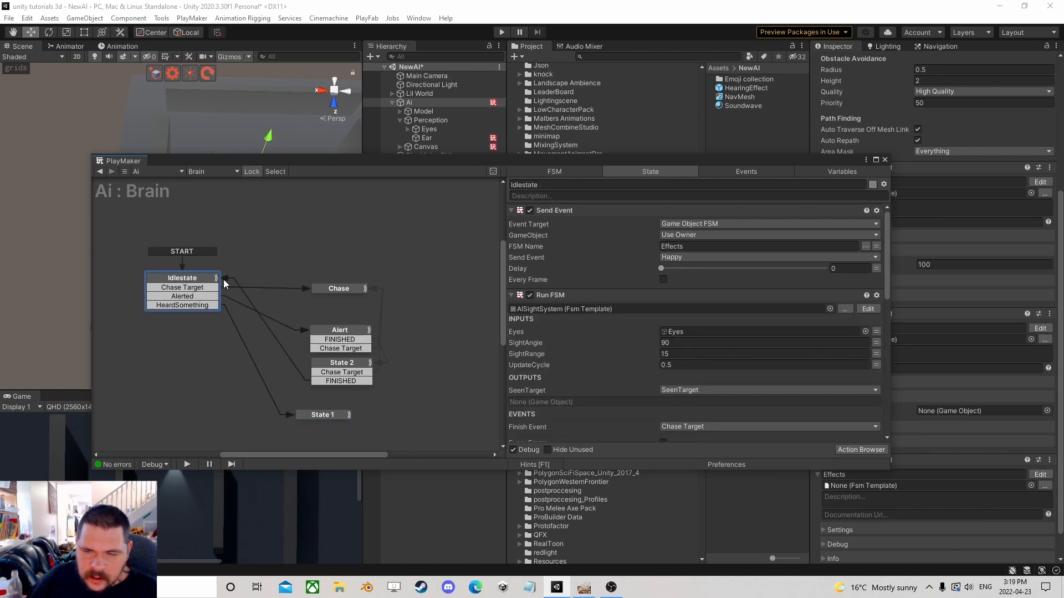
{"action": "left_click", "coordinate": [876, 331]}
{"action": "left_click", "coordinate": [798, 331]}
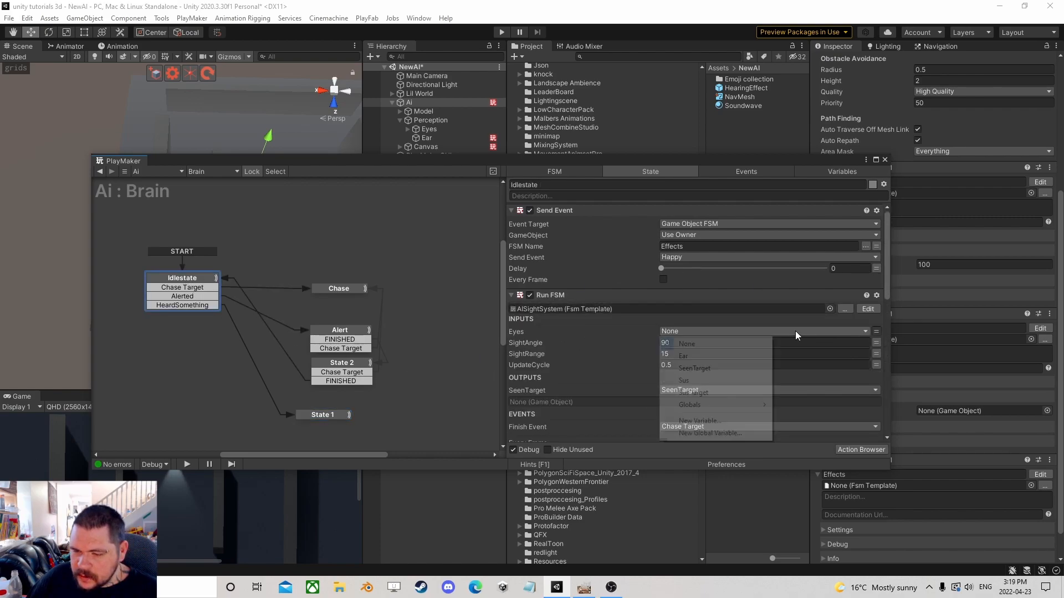
{"action": "left_click", "coordinate": [697, 421]}
{"action": "type", "text": "Eyes"}
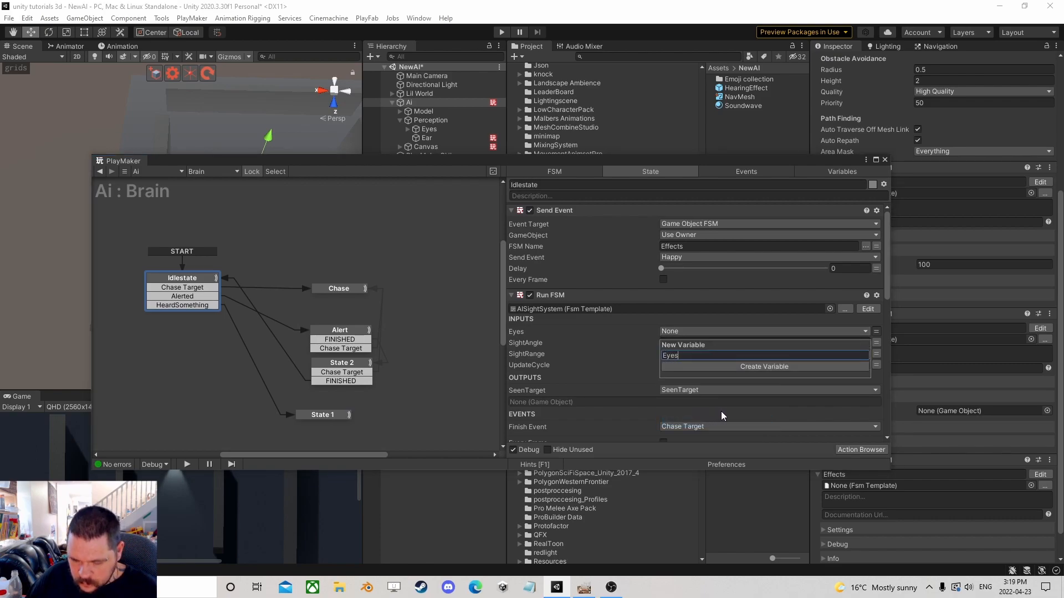
{"action": "key", "text": "Return"}
Set the second Run FSM's Eyes input in Idlestate to the Eyes variable.
{"action": "scroll", "coordinate": [742, 391], "scroll_direction": "down", "scroll_amount": 3}
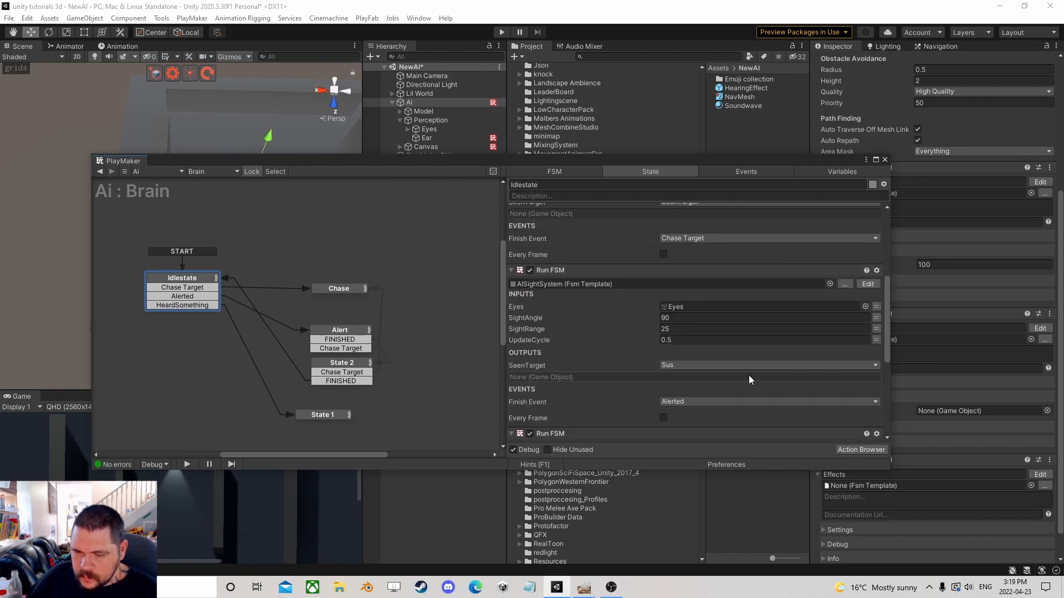
{"action": "left_click", "coordinate": [877, 306]}
{"action": "left_click", "coordinate": [800, 307]}
{"action": "left_click", "coordinate": [704, 331]}
Set Idlestate's Fsm Bool Test game object to the Ear variable.
{"action": "scroll", "coordinate": [715, 347], "scroll_direction": "down", "scroll_amount": 3}
{"action": "scroll", "coordinate": [715, 347], "scroll_direction": "down", "scroll_amount": 3}
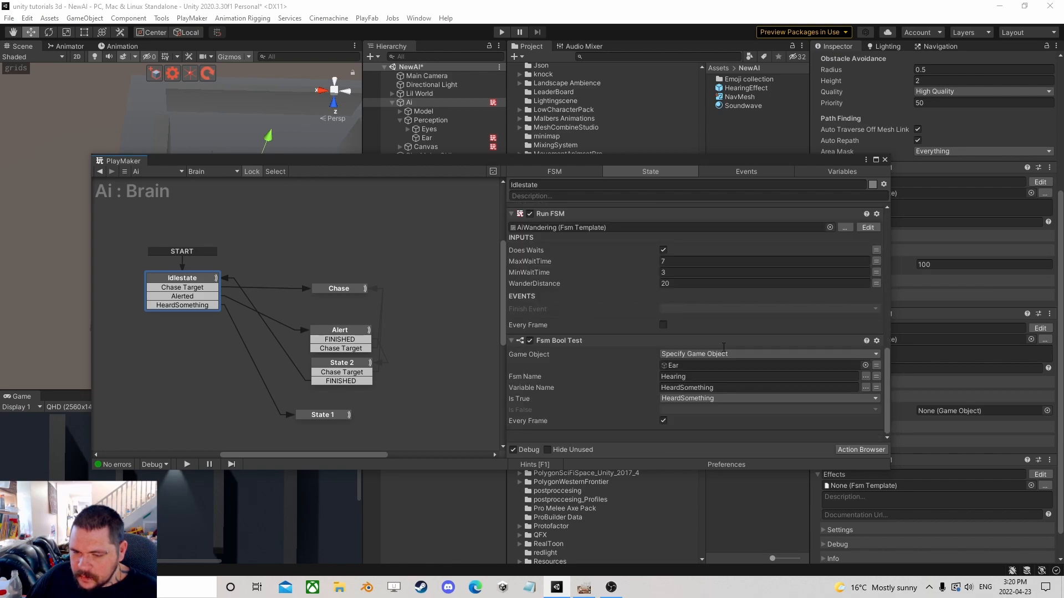
{"action": "left_click", "coordinate": [876, 365]}
{"action": "left_click", "coordinate": [823, 366]}
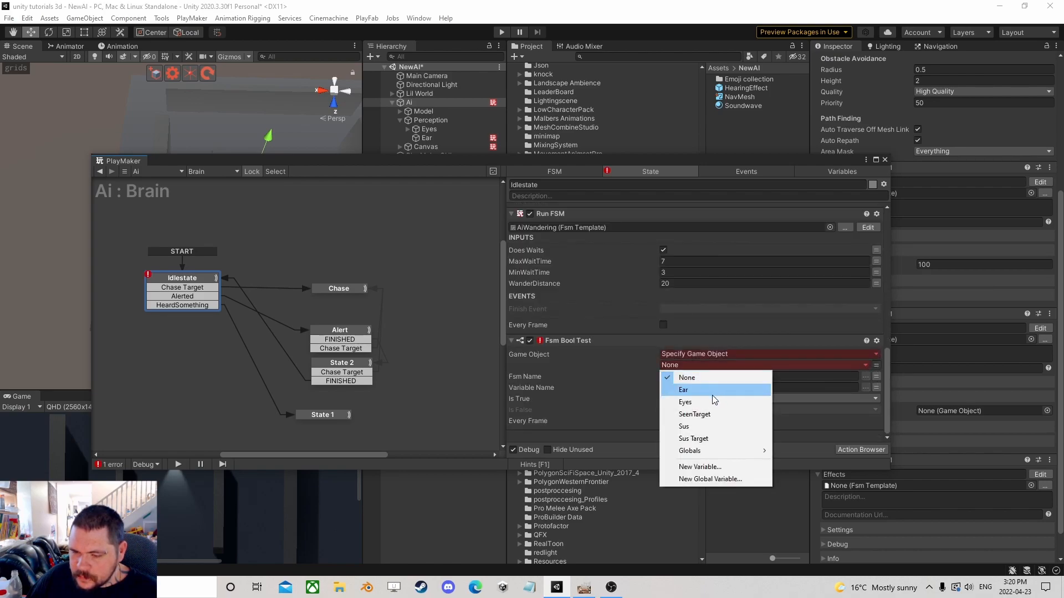
{"action": "left_click", "coordinate": [729, 386]}
Set the Alert state's Run FSM Eyes input to the Eyes variable.
{"action": "left_click", "coordinate": [339, 289]}
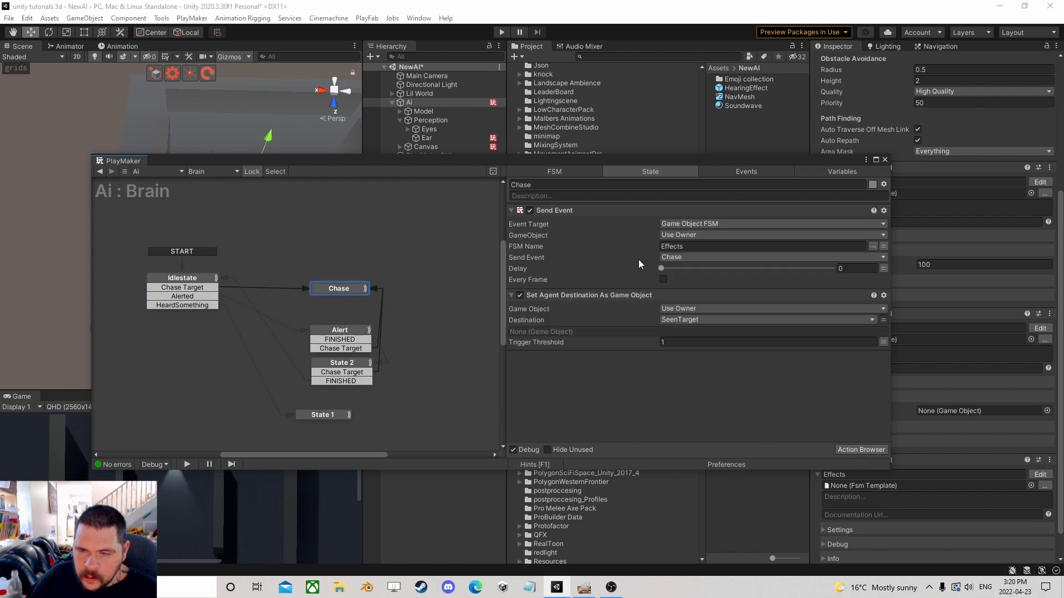
{"action": "left_click", "coordinate": [360, 338]}
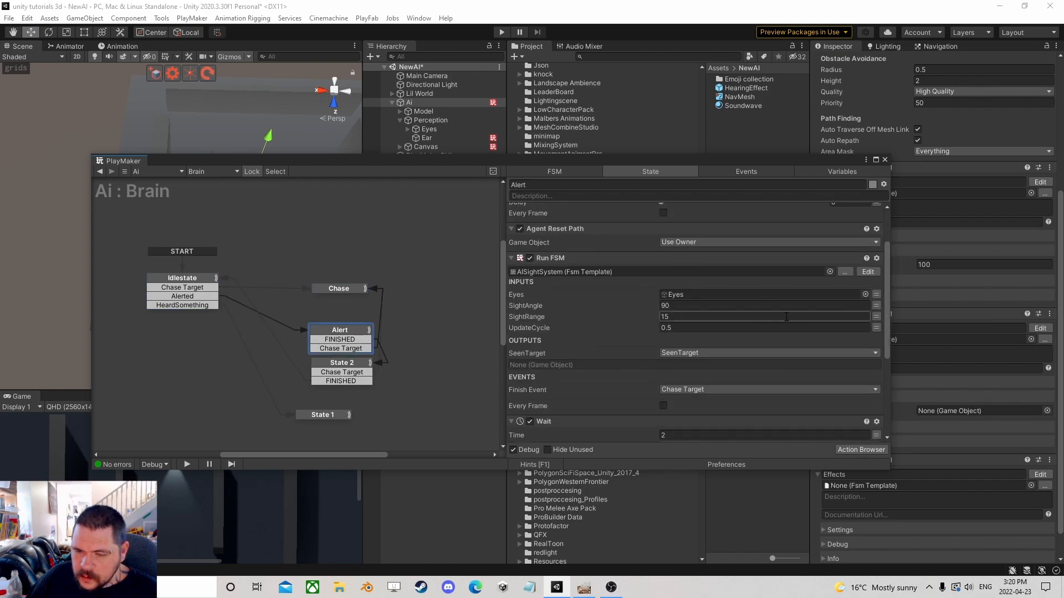
{"action": "left_click", "coordinate": [821, 295]}
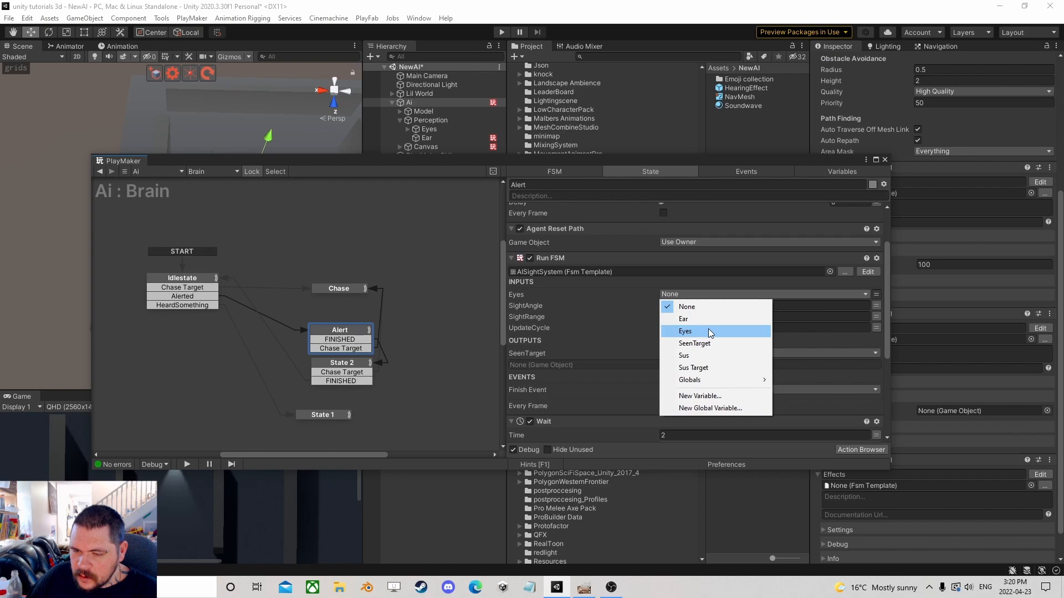
{"action": "left_click", "coordinate": [715, 332]}
{"action": "scroll", "coordinate": [727, 345], "scroll_direction": "down", "scroll_amount": 3}
{"action": "scroll", "coordinate": [742, 344], "scroll_direction": "down", "scroll_amount": 1}
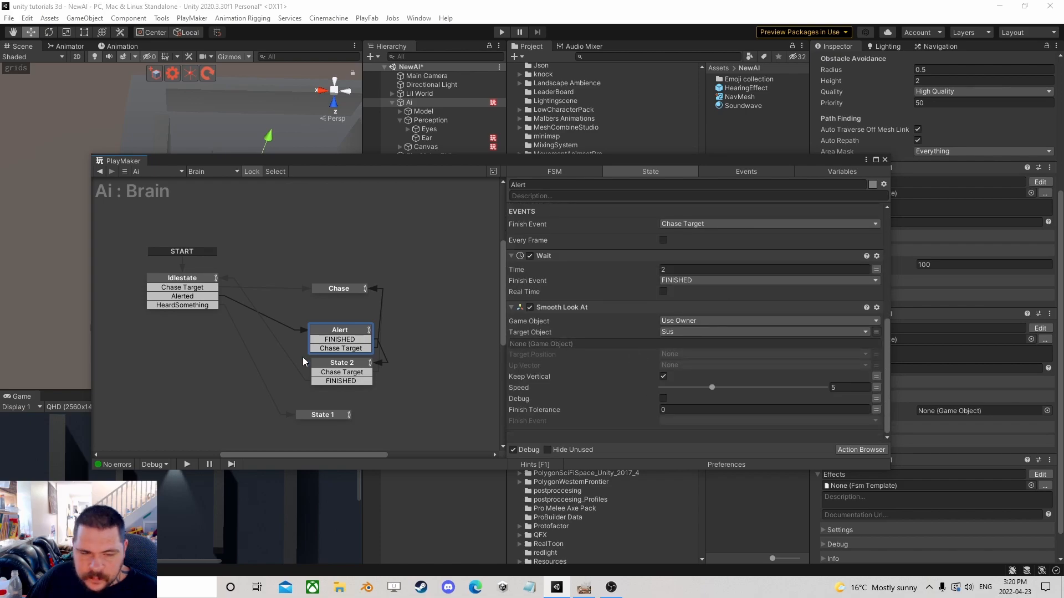
Set State 2's Run FSM Eyes input to the Eyes variable and reselect State 1.
{"action": "left_click", "coordinate": [342, 363]}
{"action": "left_click", "coordinate": [883, 247]}
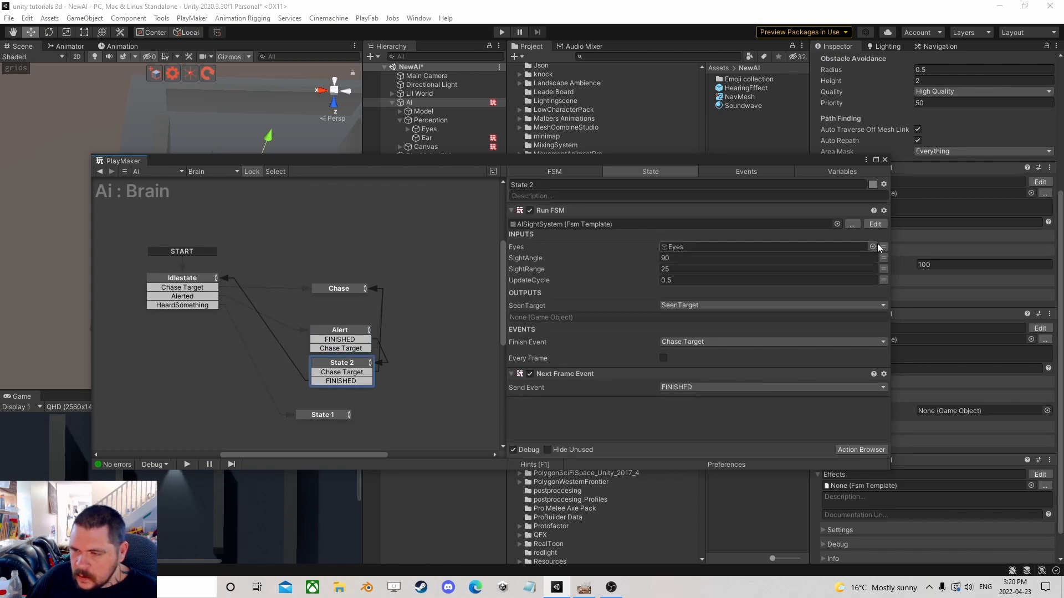
{"action": "left_click", "coordinate": [822, 247]}
{"action": "left_click", "coordinate": [698, 284]}
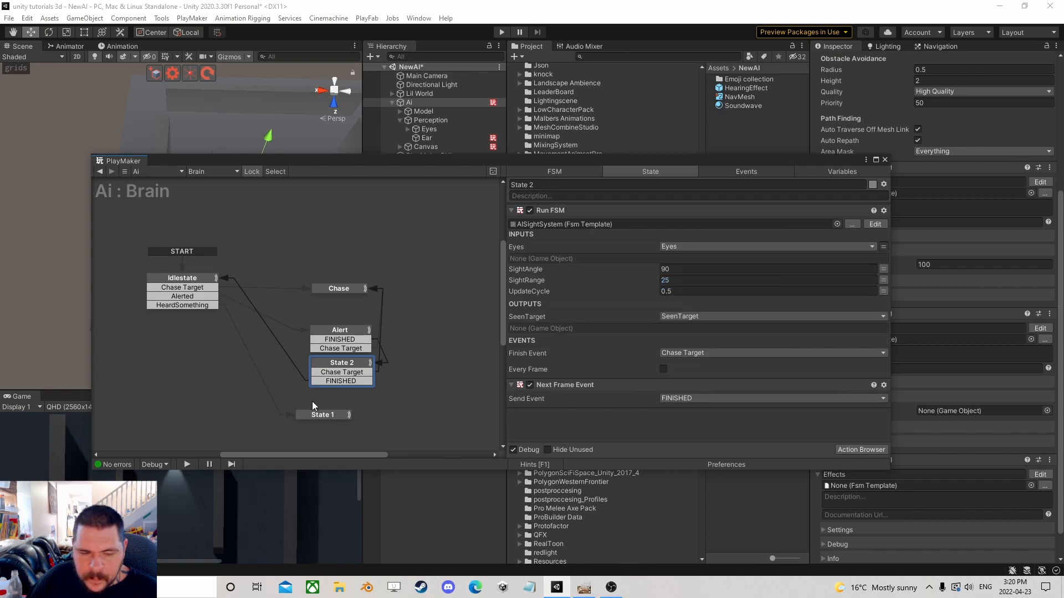
{"action": "left_click", "coordinate": [320, 415]}
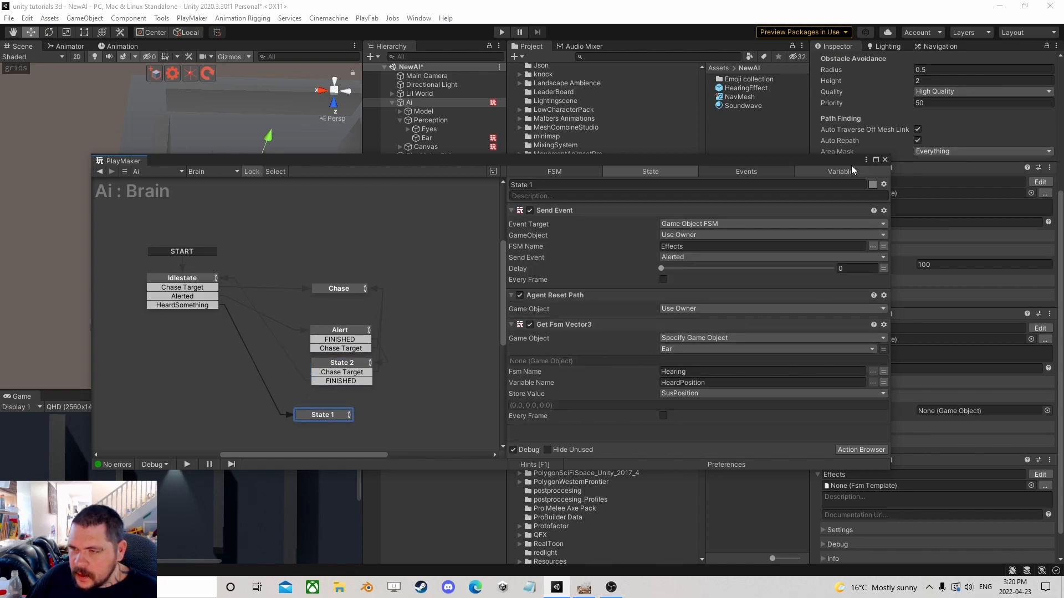
{"action": "left_click_drag", "start_coordinate": [819, 165], "coordinate": [770, 151]}
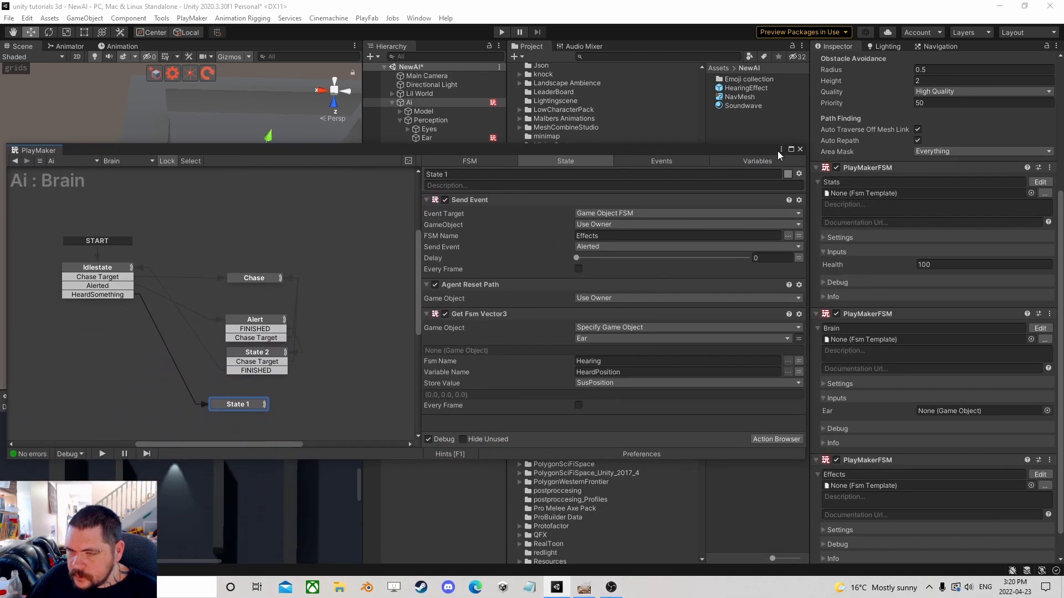
Mark the Brain FSM's Eyes variable as an input.
{"action": "left_click", "coordinate": [770, 163]}
{"action": "scroll", "coordinate": [537, 247], "scroll_direction": "up", "scroll_amount": 3}
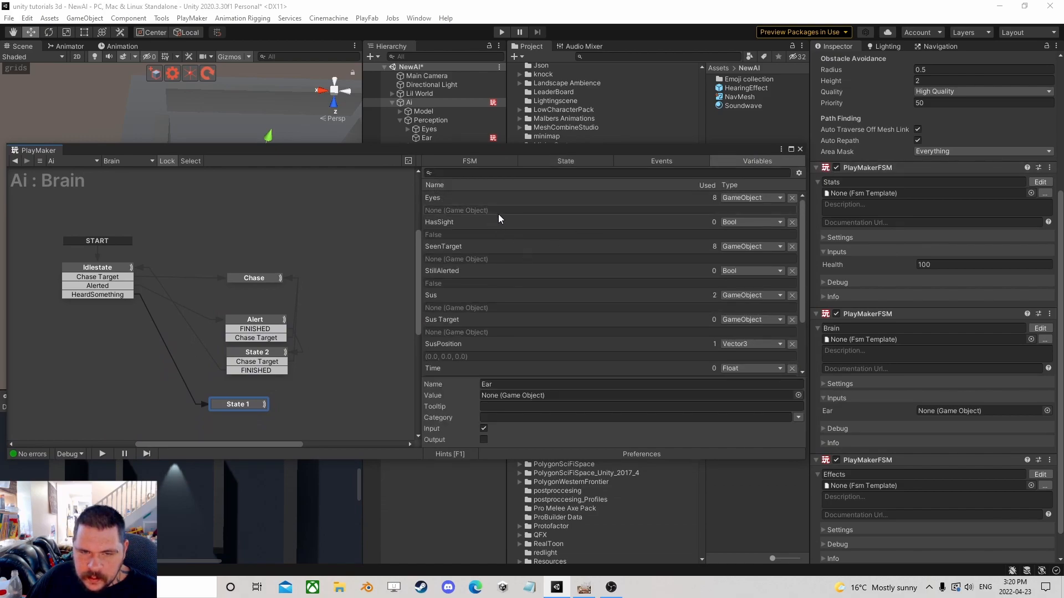
{"action": "left_click", "coordinate": [640, 197]}
{"action": "left_click", "coordinate": [483, 428]}
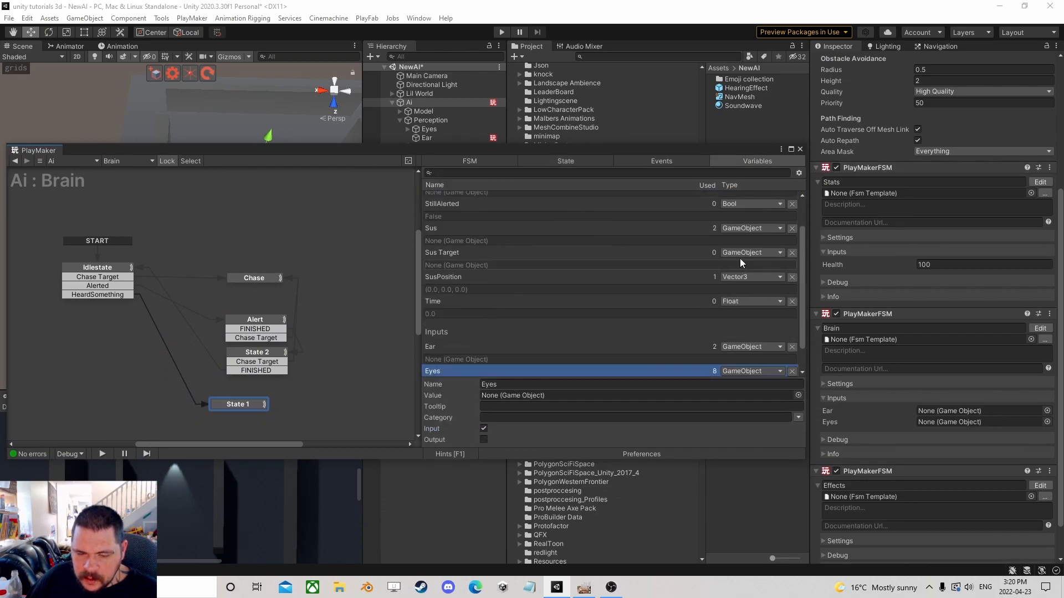
Assign the Ear and Eyes objects to the Brain FSM's Ear and Eyes inputs on the Ai object.
{"action": "left_click", "coordinate": [800, 149]}
{"action": "left_click_drag", "start_coordinate": [428, 129], "coordinate": [972, 414]}
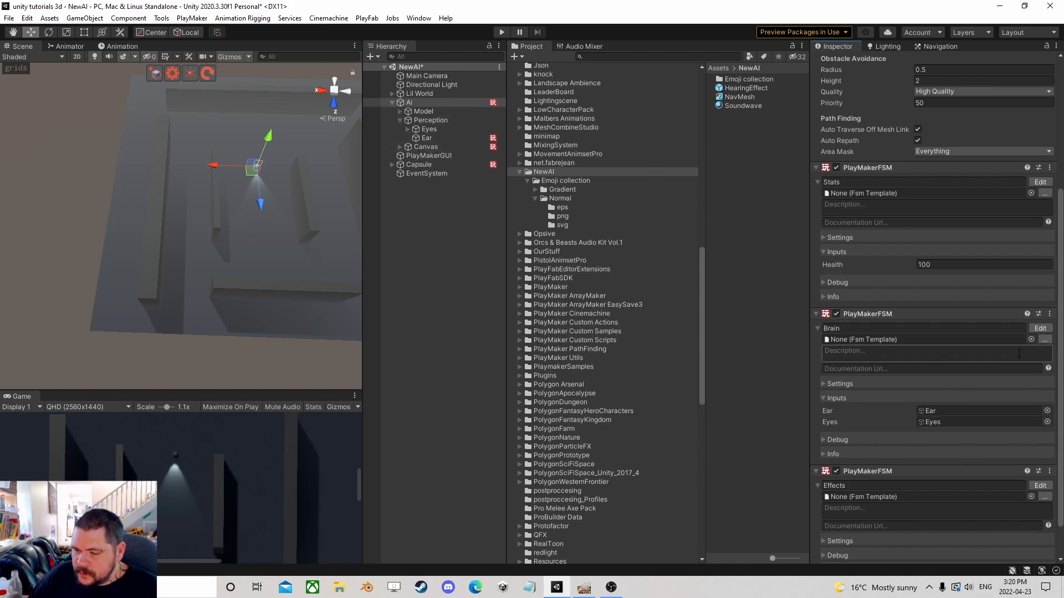
Add a Smooth Look At Direction action to State 1 with SusPosition as its target direction.
{"action": "left_click", "coordinate": [1032, 328]}
{"action": "left_click", "coordinate": [231, 407]}
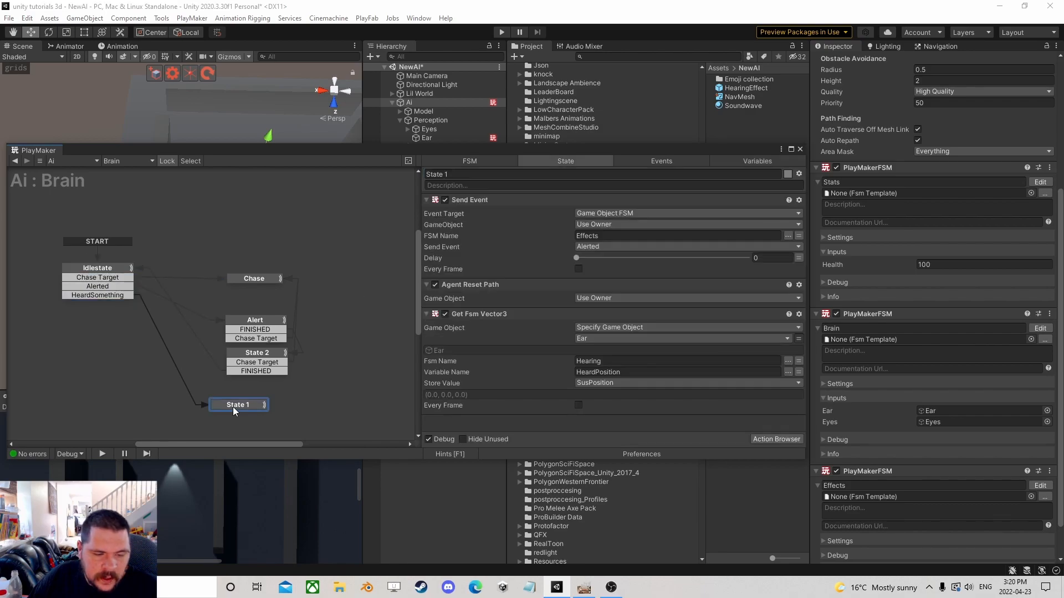
{"action": "scroll", "coordinate": [363, 315], "scroll_direction": "down", "scroll_amount": 1}
{"action": "scroll", "coordinate": [364, 315], "scroll_direction": "down", "scroll_amount": 1}
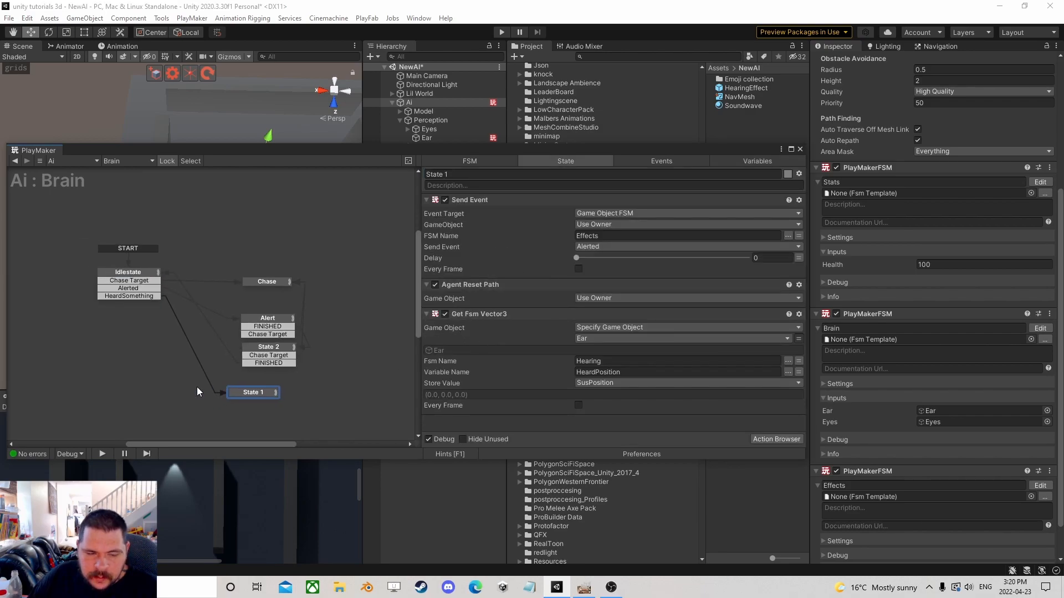
{"action": "left_click", "coordinate": [770, 440]}
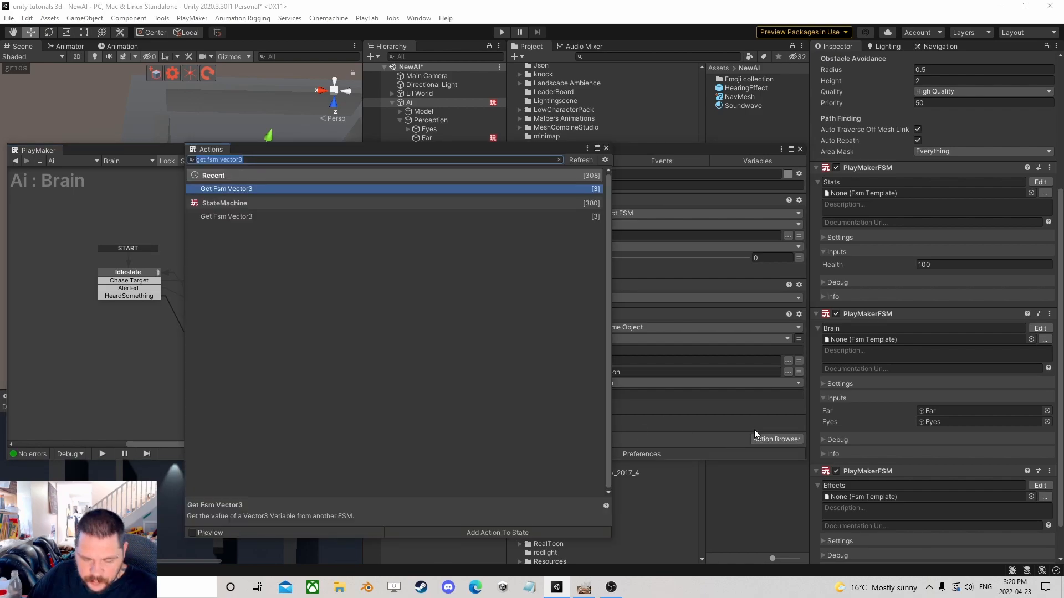
{"action": "type", "text": "look at"}
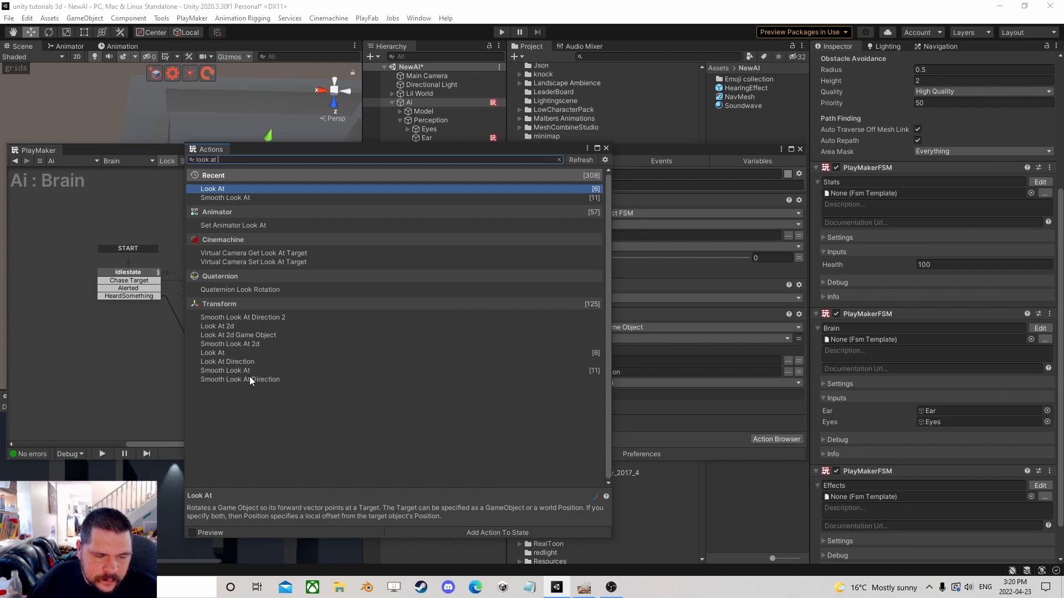
{"action": "double_click", "coordinate": [248, 379]}
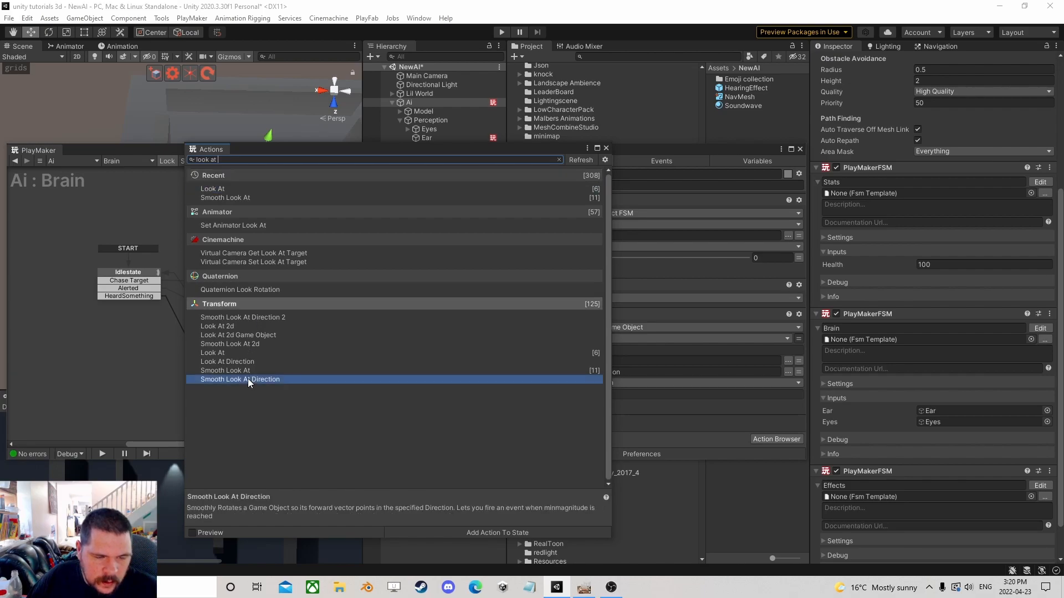
{"action": "left_click", "coordinate": [606, 148]}
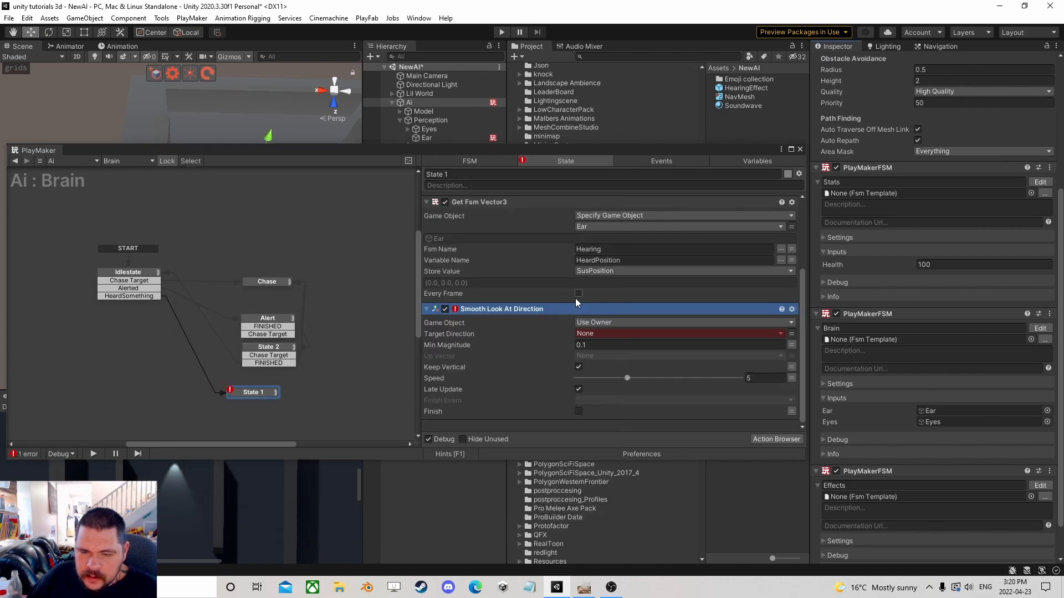
{"action": "right_click", "coordinate": [525, 310]}
{"action": "left_click", "coordinate": [592, 440]}
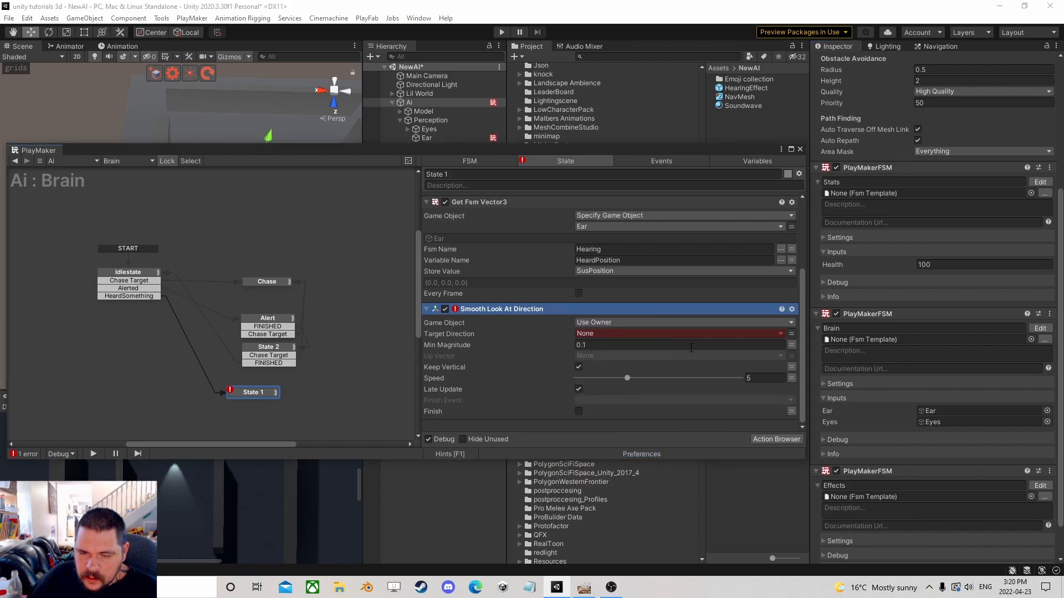
{"action": "left_click", "coordinate": [756, 334]}
{"action": "left_click", "coordinate": [612, 360]}
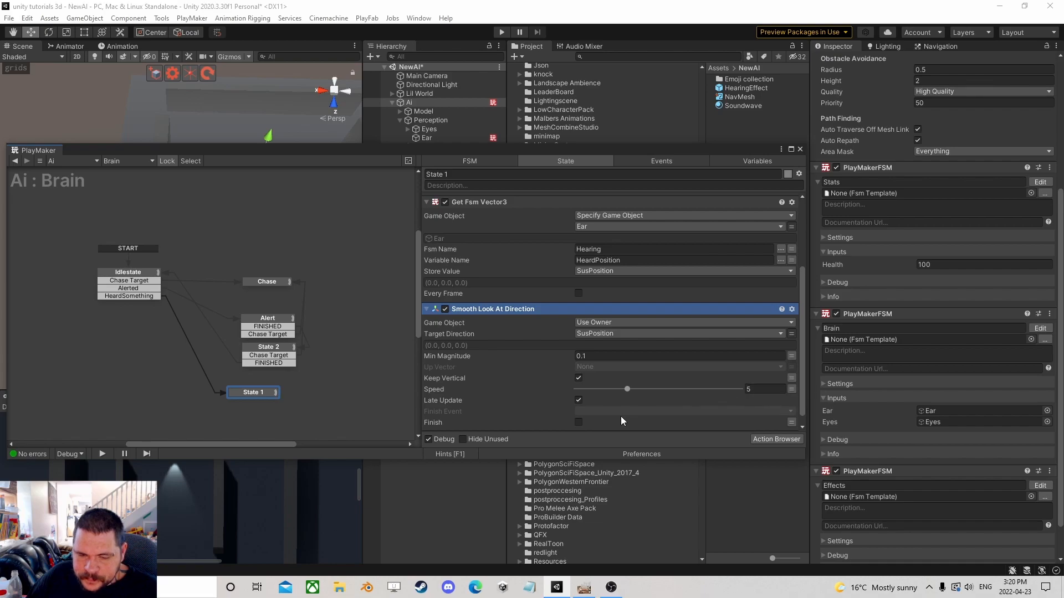
Add a Wait action at the bottom of State 1 with a time of 1.5 seconds.
{"action": "left_click", "coordinate": [776, 440]}
{"action": "type", "text": "wait"}
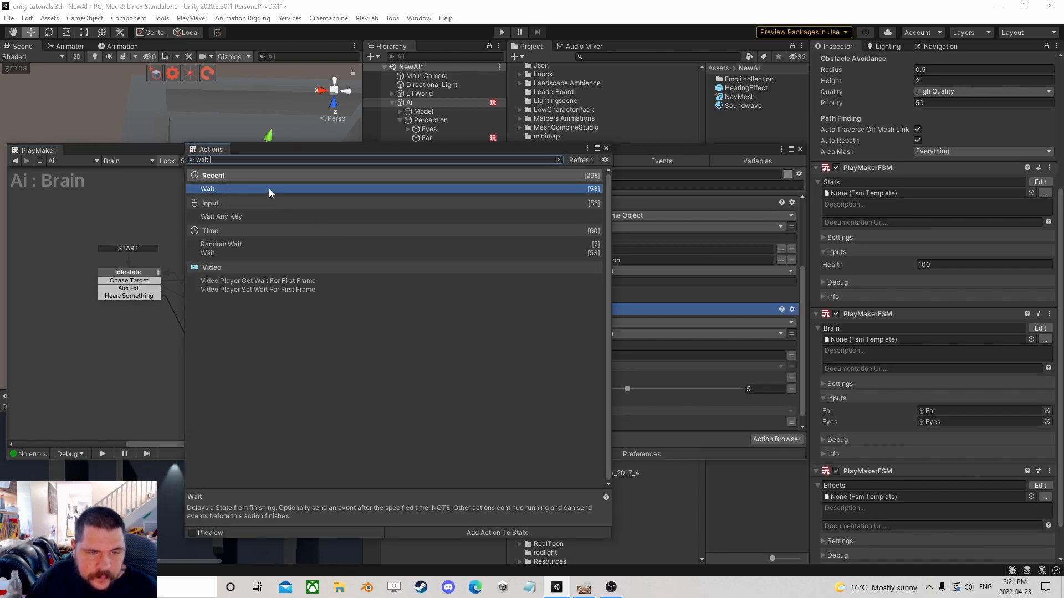
{"action": "double_click", "coordinate": [270, 191]}
{"action": "left_click", "coordinate": [606, 148]}
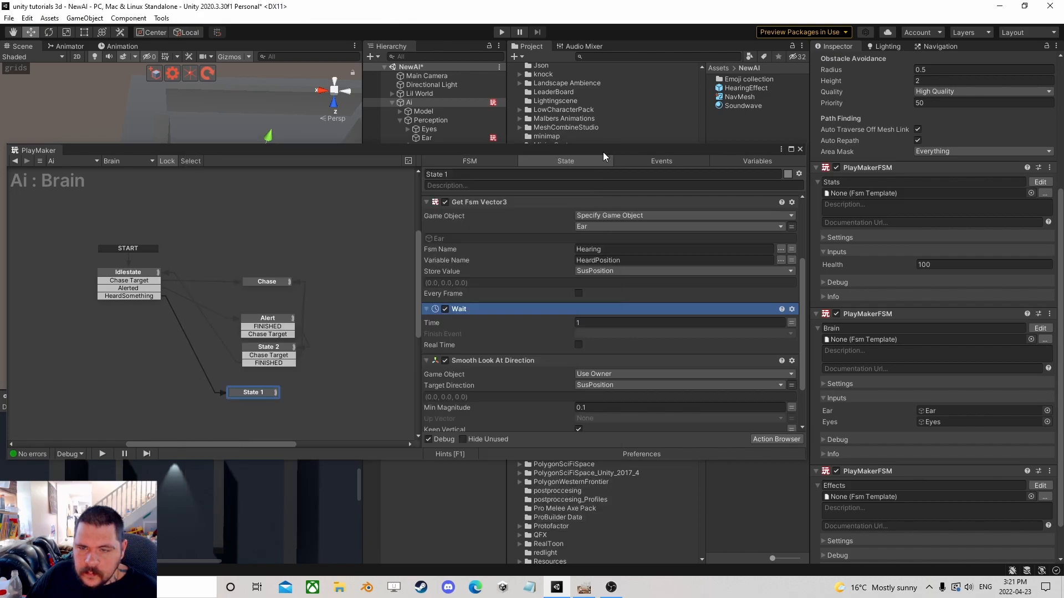
{"action": "right_click", "coordinate": [487, 310]}
{"action": "left_click", "coordinate": [531, 450]}
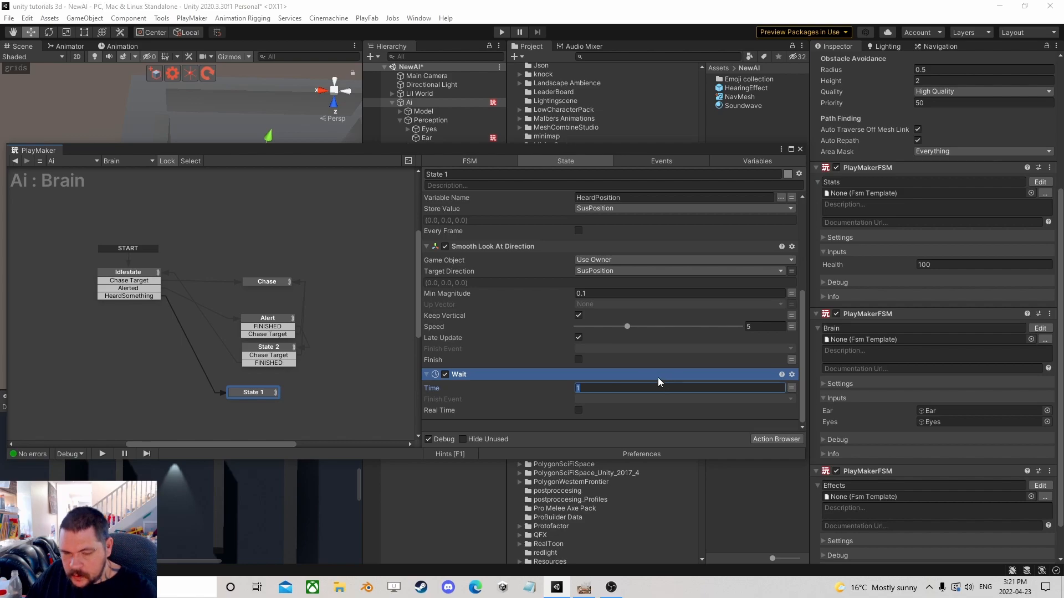
{"action": "type", "text": "1.5"}
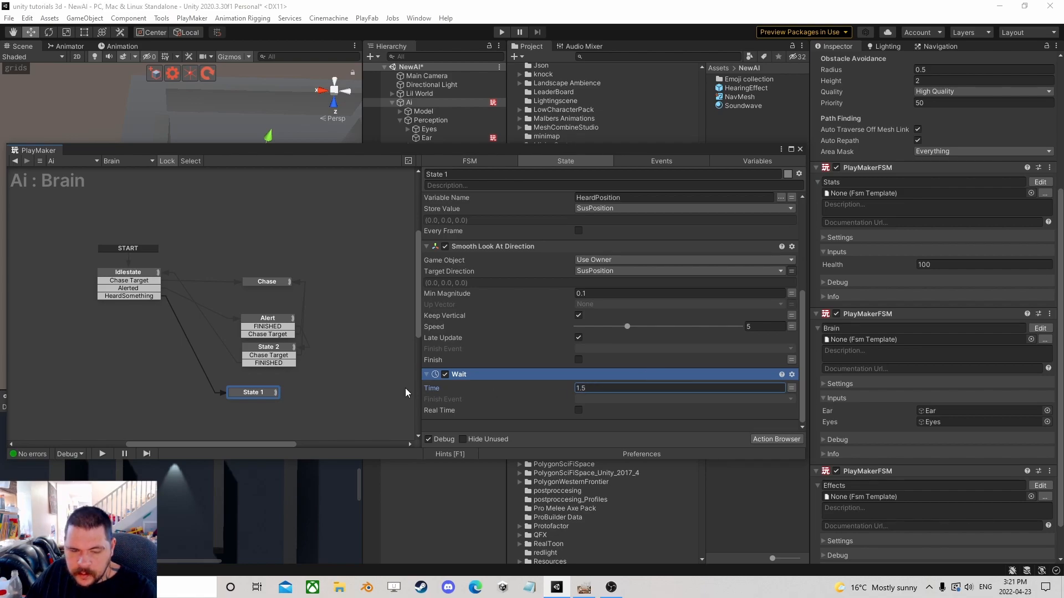
Set State 1's Wait finish event to FINISHED.
{"action": "left_click", "coordinate": [257, 393], "text": "ctrl"}
{"action": "scroll", "coordinate": [590, 398], "scroll_direction": "down", "scroll_amount": 5}
{"action": "left_click", "coordinate": [626, 399]}
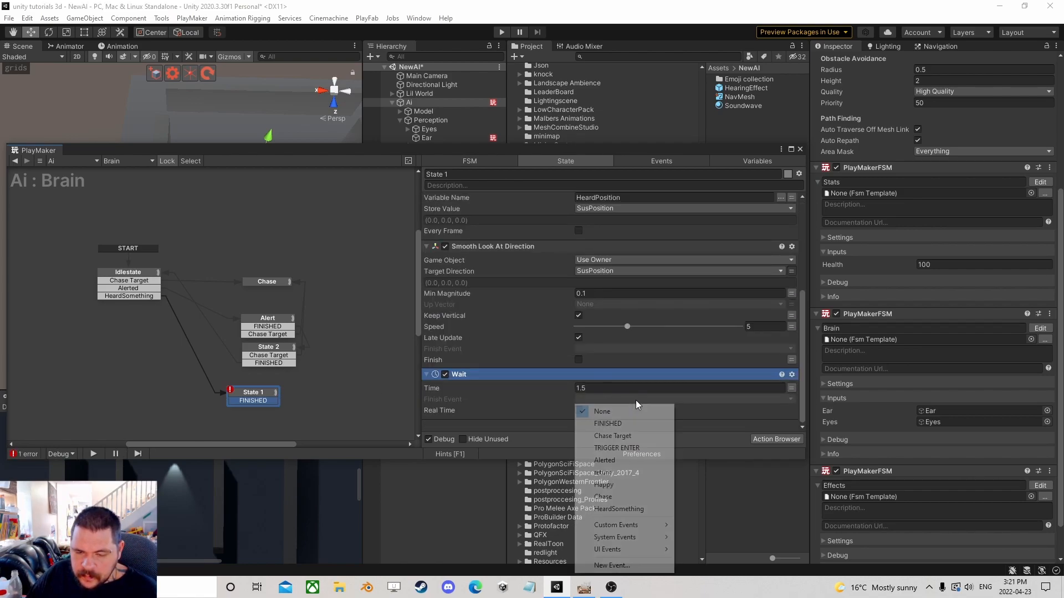
{"action": "left_click", "coordinate": [608, 424]}
Connect State 1's FINISHED to a new State 3 and add Set Agent Destination targeting SusPosition.
{"action": "left_click_drag", "start_coordinate": [254, 397], "coordinate": [175, 388]}
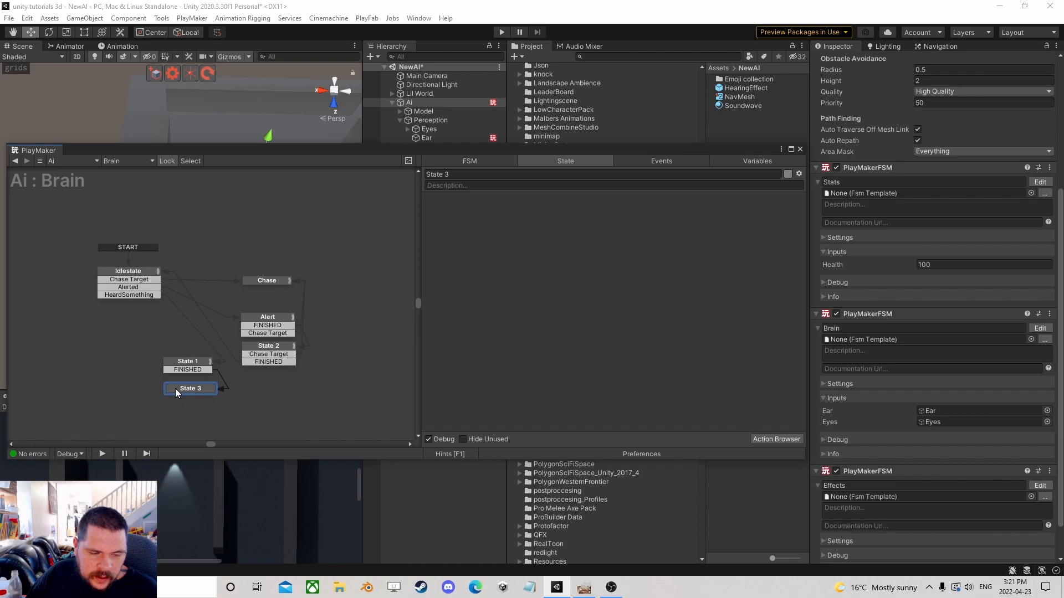
{"action": "left_click", "coordinate": [776, 440]}
{"action": "type", "text": "set agent des"}
{"action": "double_click", "coordinate": [254, 189]}
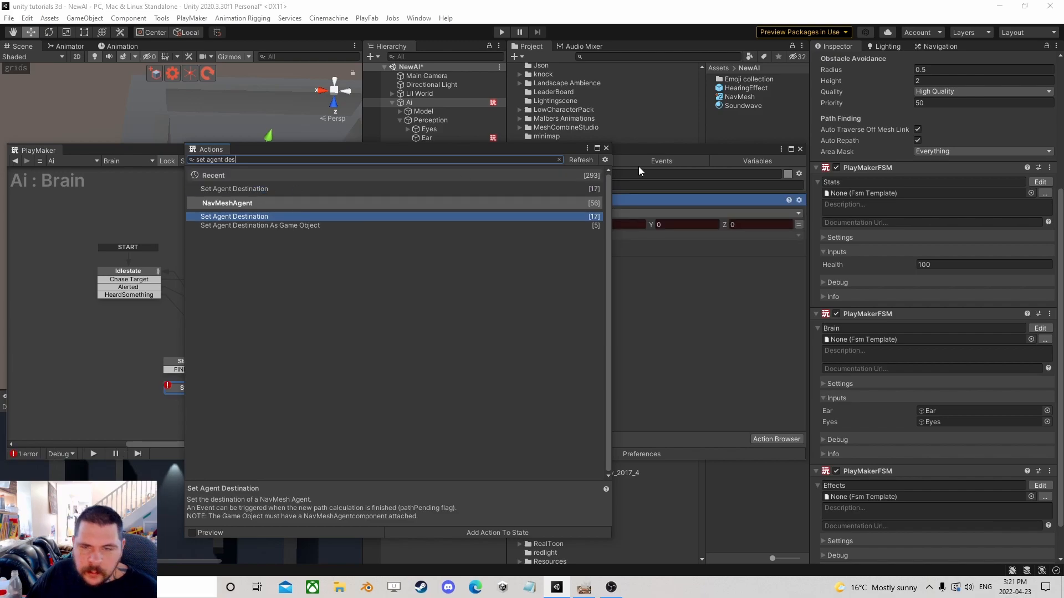
{"action": "left_click", "coordinate": [606, 149]}
{"action": "left_click", "coordinate": [799, 224]}
{"action": "left_click", "coordinate": [742, 224]}
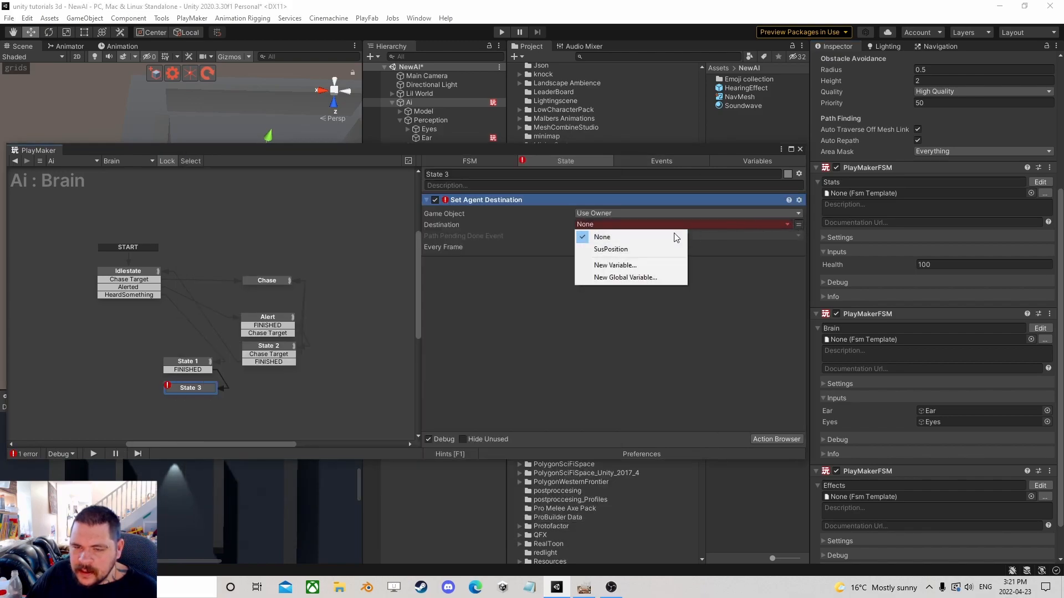
{"action": "left_click", "coordinate": [671, 249]}
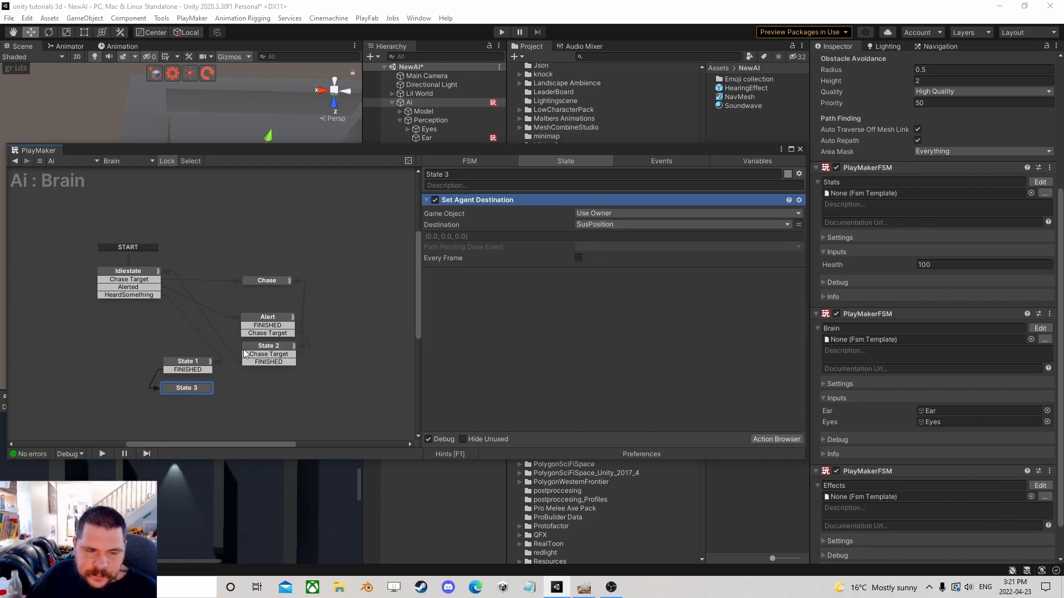
Inspect the Alert state's actions, then return to State 3.
{"action": "left_click", "coordinate": [276, 326]}
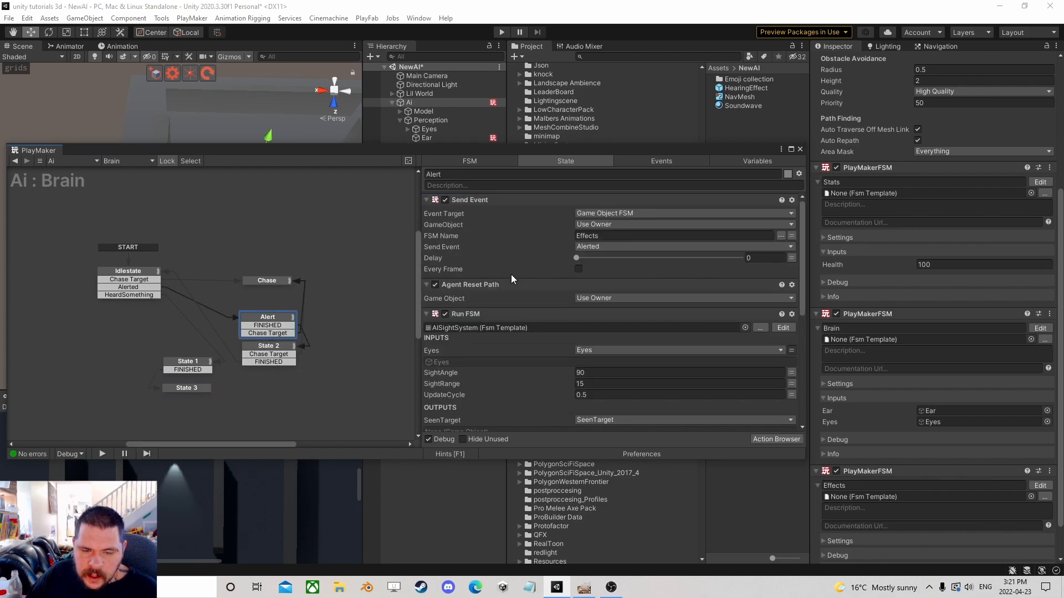
{"action": "left_click", "coordinate": [474, 315]}
{"action": "right_click", "coordinate": [475, 314]}
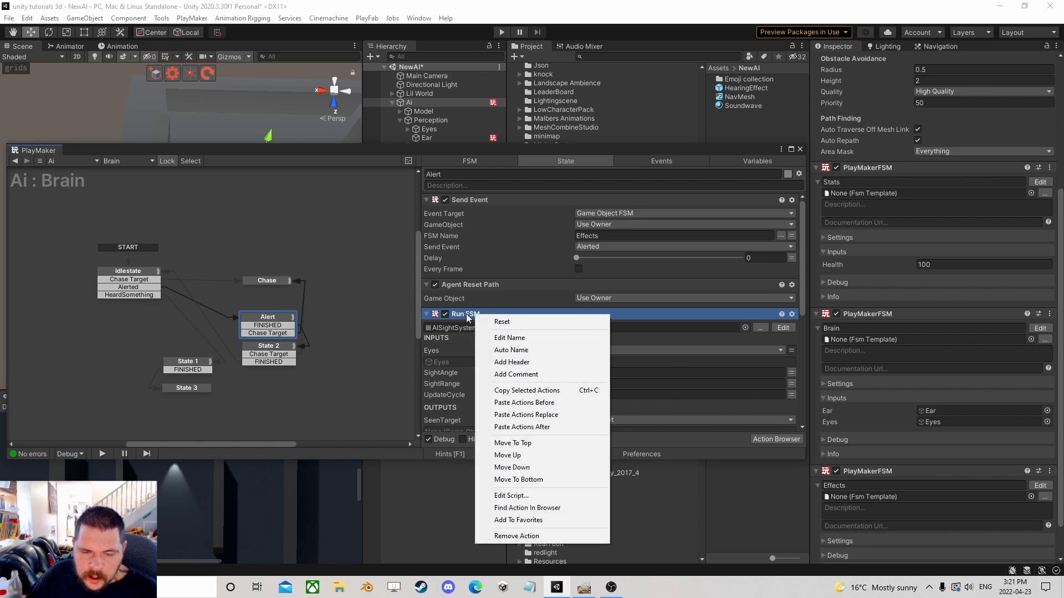
{"action": "left_click", "coordinate": [464, 314]}
{"action": "scroll", "coordinate": [473, 318], "scroll_direction": "down", "scroll_amount": 6}
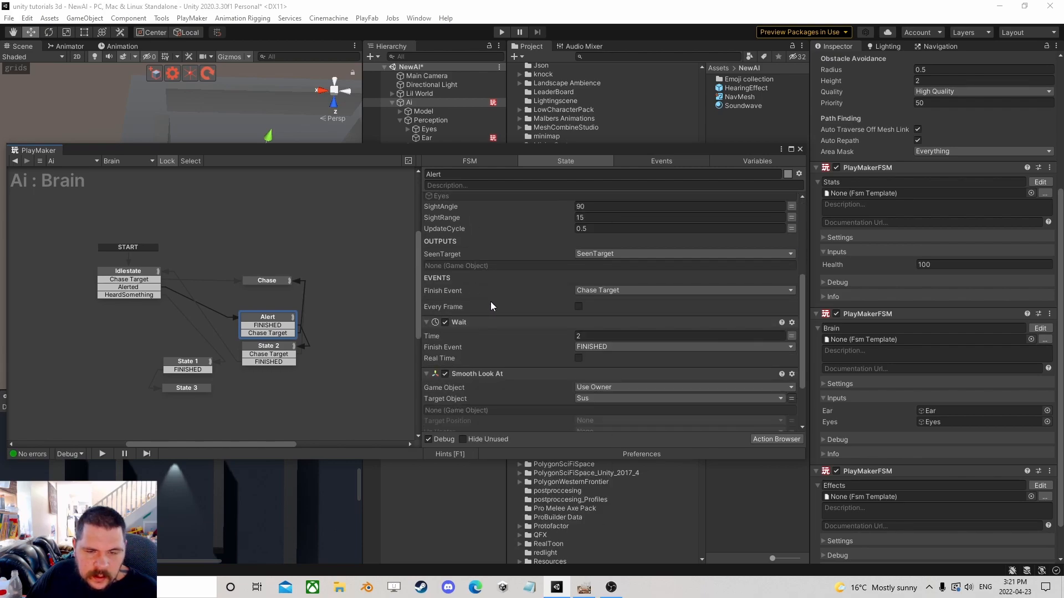
{"action": "left_click", "coordinate": [193, 366]}
{"action": "left_click", "coordinate": [188, 388]}
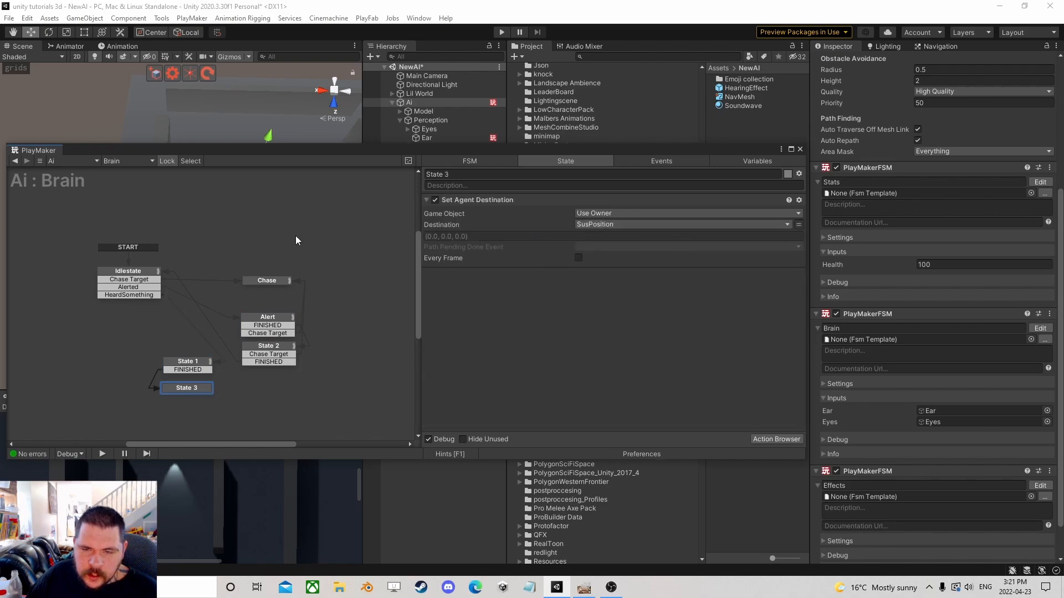
{"action": "left_click", "coordinate": [785, 440]}
{"action": "type", "text": "get po"}
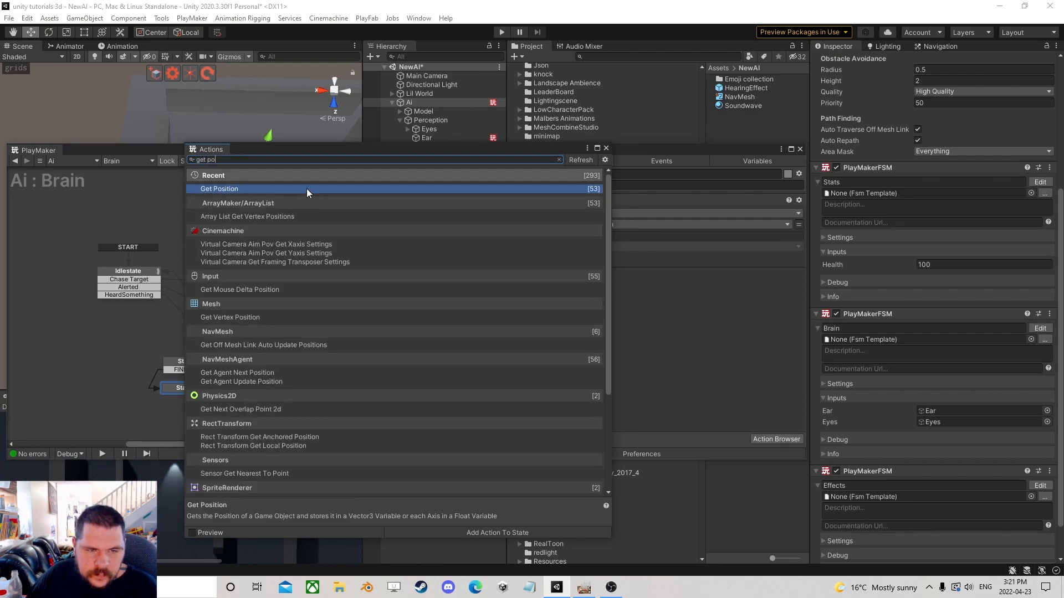
{"action": "double_click", "coordinate": [307, 189]}
{"action": "left_click", "coordinate": [606, 148]}
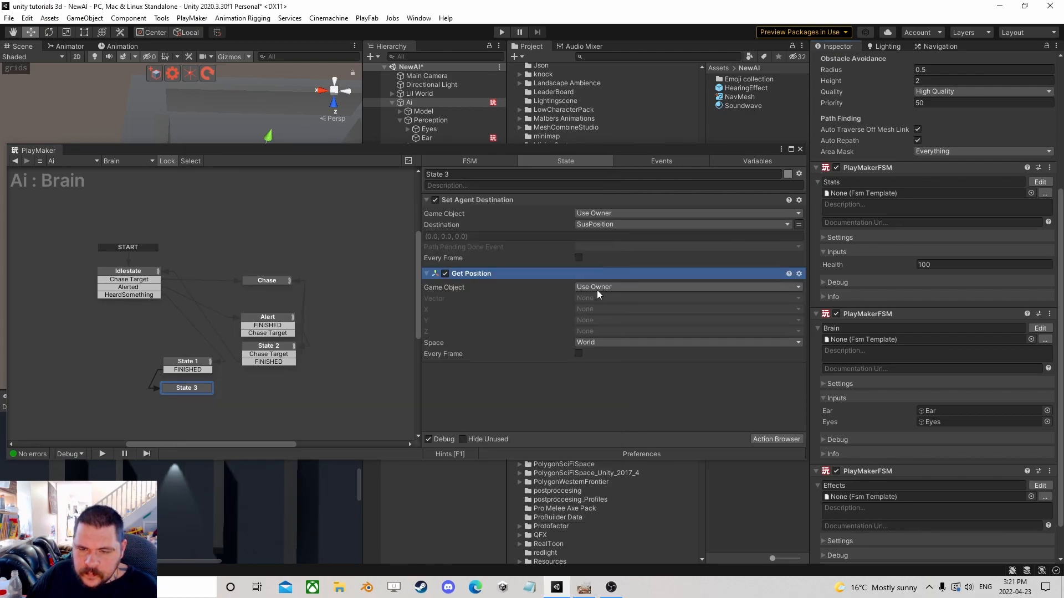
{"action": "right_click", "coordinate": [484, 279]}
{"action": "left_click", "coordinate": [525, 500]}
Add a Get Distance 2 action to State 3 measuring from the owner to the SusPosition vector.
{"action": "left_click", "coordinate": [776, 439]}
{"action": "type", "text": "get dis"}
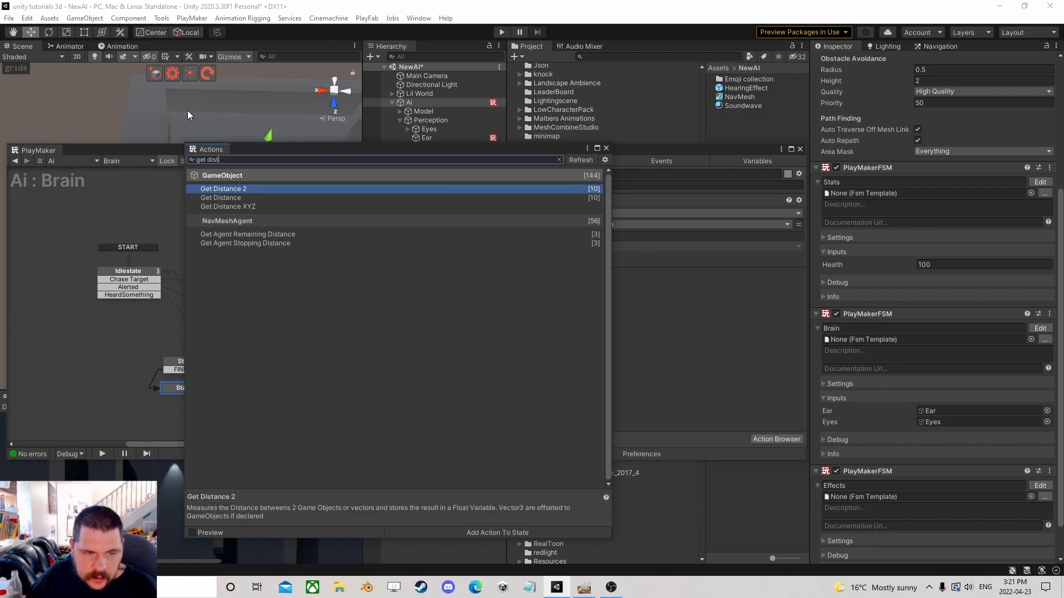
{"action": "type", "text": "t"}
{"action": "double_click", "coordinate": [242, 190]}
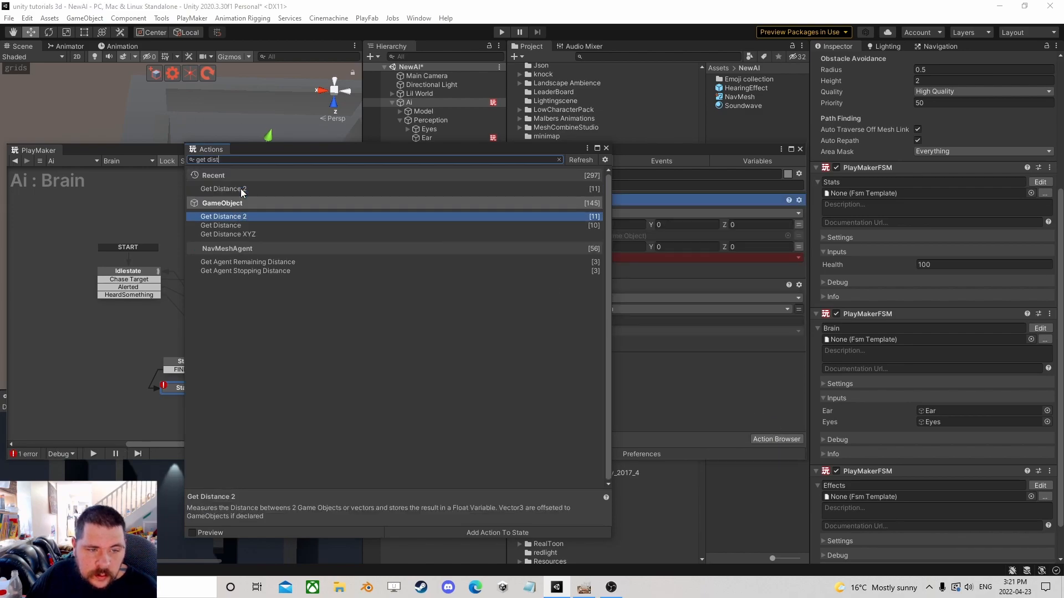
{"action": "left_click", "coordinate": [607, 147]}
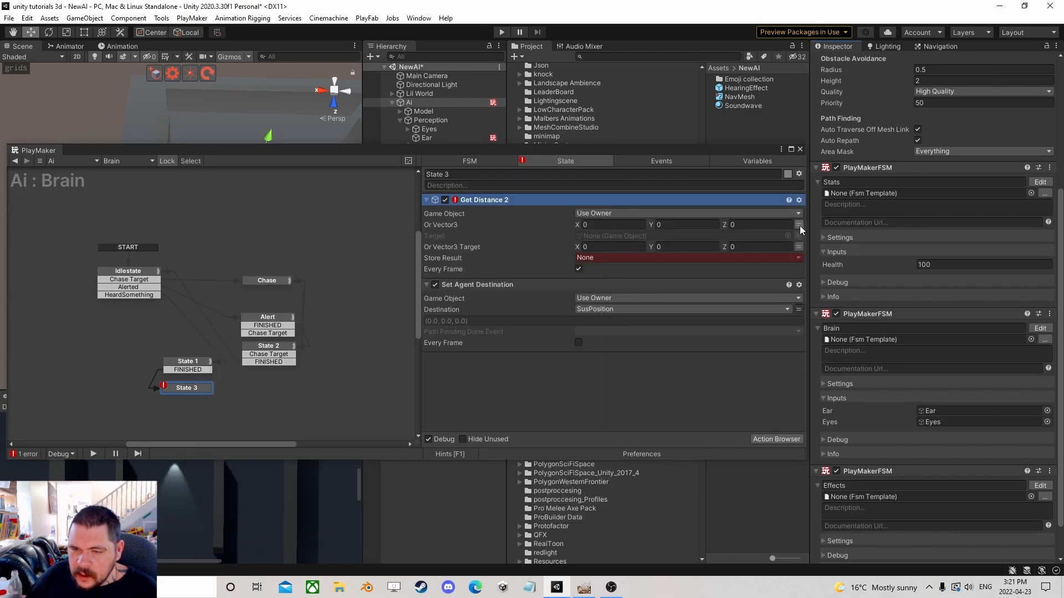
{"action": "left_click", "coordinate": [800, 225]}
{"action": "left_click", "coordinate": [798, 236]}
{"action": "left_click", "coordinate": [799, 246]}
{"action": "left_click", "coordinate": [687, 246]}
Store the distance in a new variable named Distance To Target and move the action below Set Agent Destination.
{"action": "left_click", "coordinate": [649, 270]}
{"action": "left_click", "coordinate": [593, 271]}
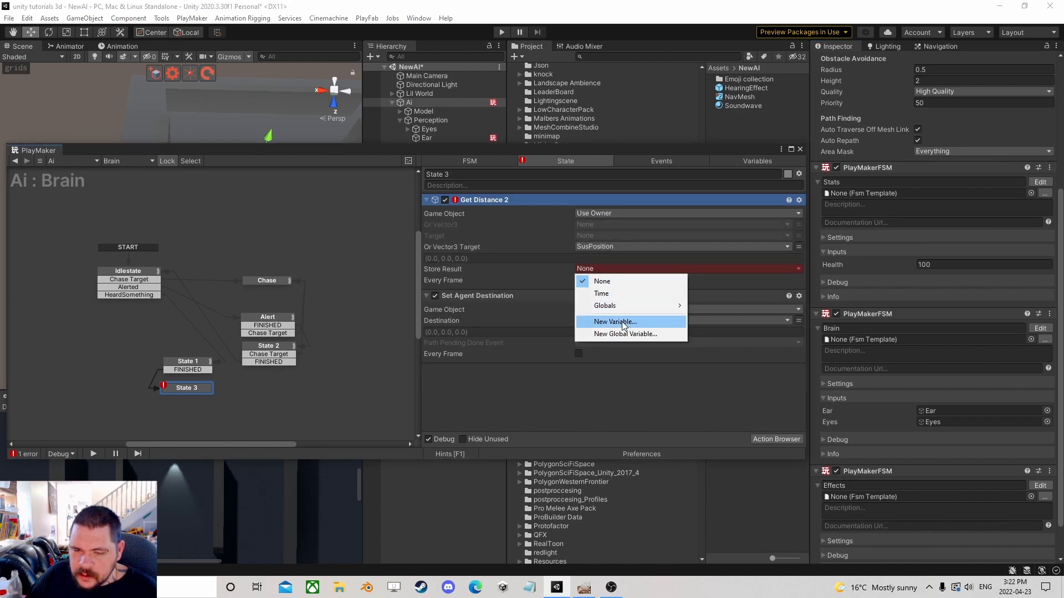
{"action": "left_click", "coordinate": [622, 320]}
{"action": "type", "text": "Distance"}
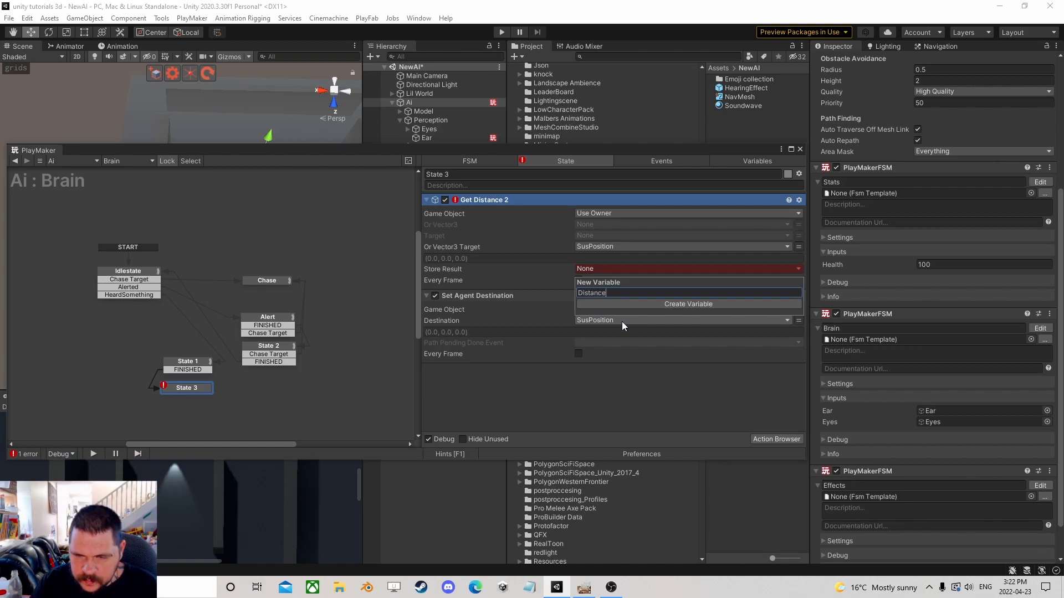
{"action": "type", "text": " To Target"}
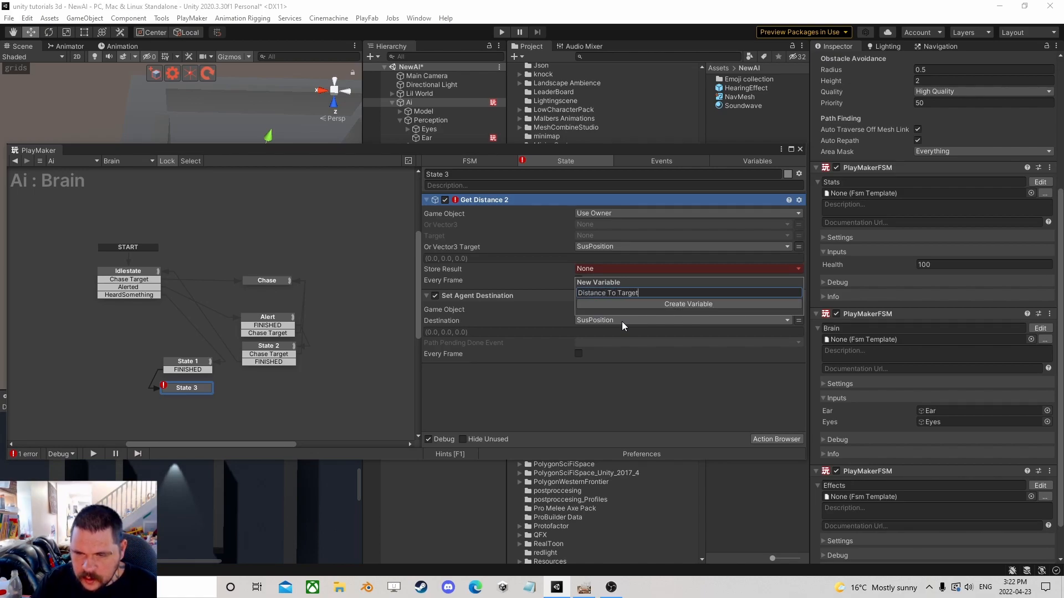
{"action": "key", "text": "Return"}
{"action": "left_click_drag", "start_coordinate": [487, 203], "coordinate": [588, 332]}
Add a Float Compare action to State 3.
{"action": "left_click", "coordinate": [768, 439]}
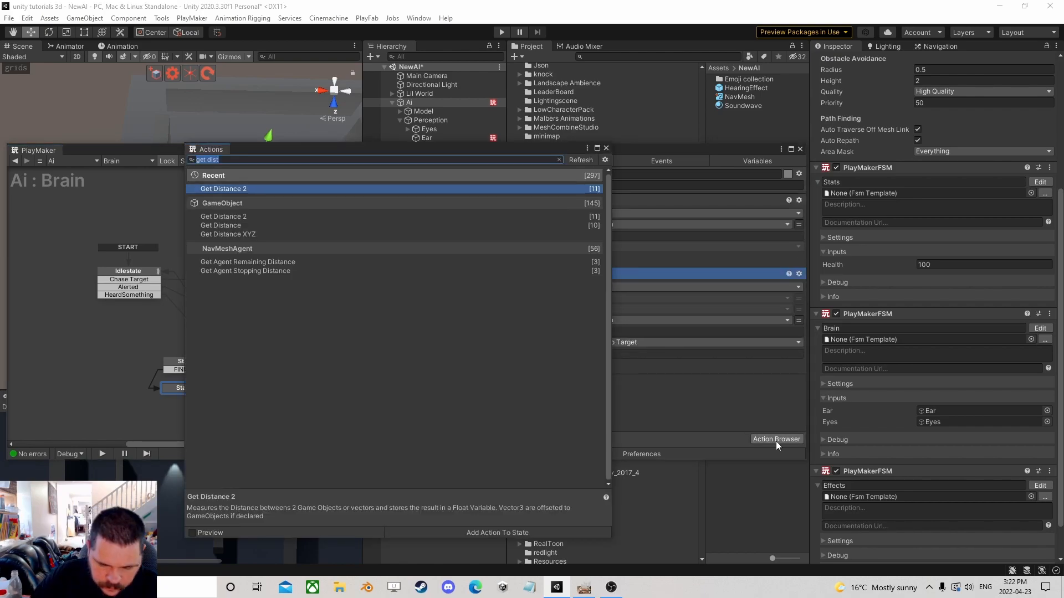
{"action": "type", "text": "float com"}
{"action": "key", "text": "Down"}
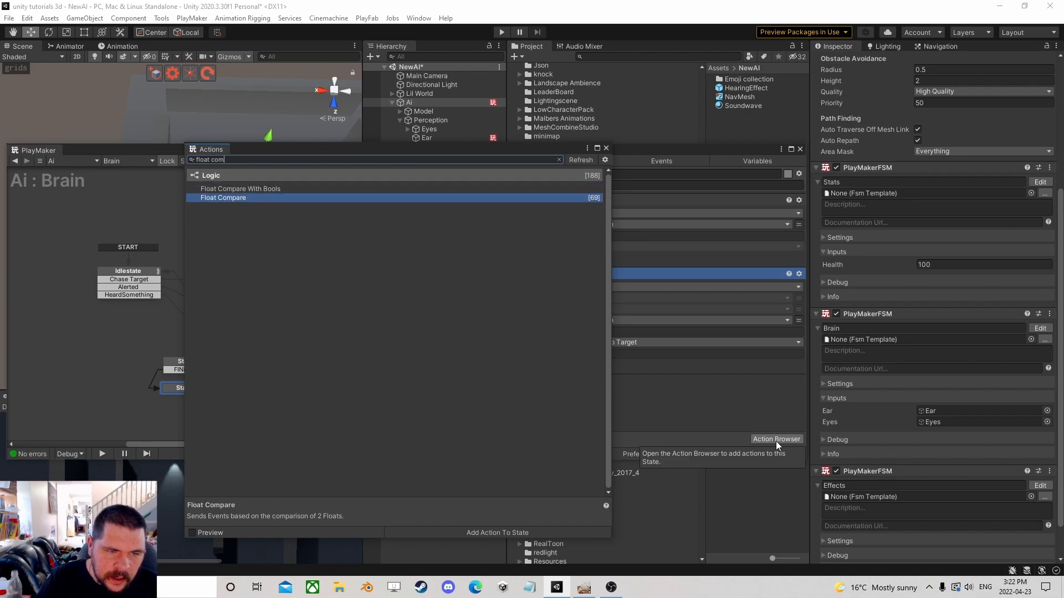
{"action": "key", "text": "Return"}
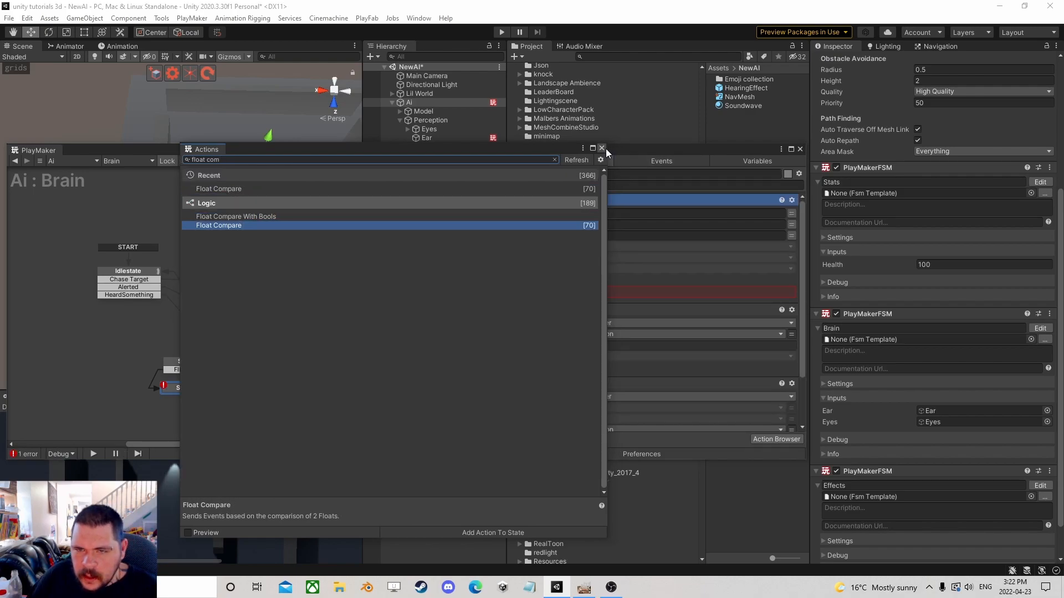
Move the Float Compare action to the bottom of State 3, comparing Float 1 Distance To Target with Float 2 set to 3.
{"action": "left_click", "coordinate": [607, 149]}
{"action": "right_click", "coordinate": [495, 201]}
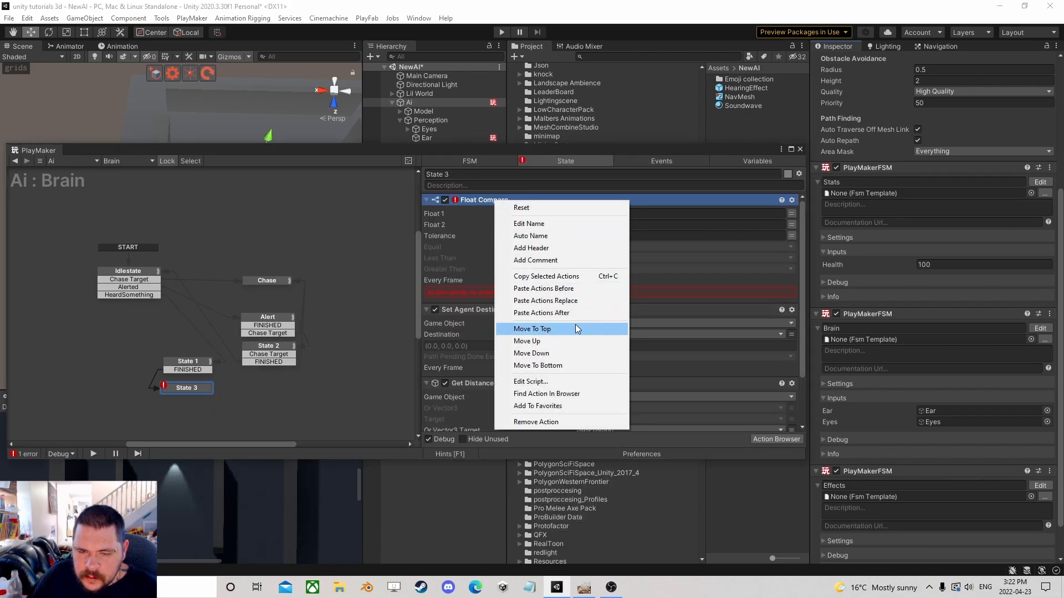
{"action": "left_click", "coordinate": [554, 366]}
{"action": "left_click", "coordinate": [791, 329]}
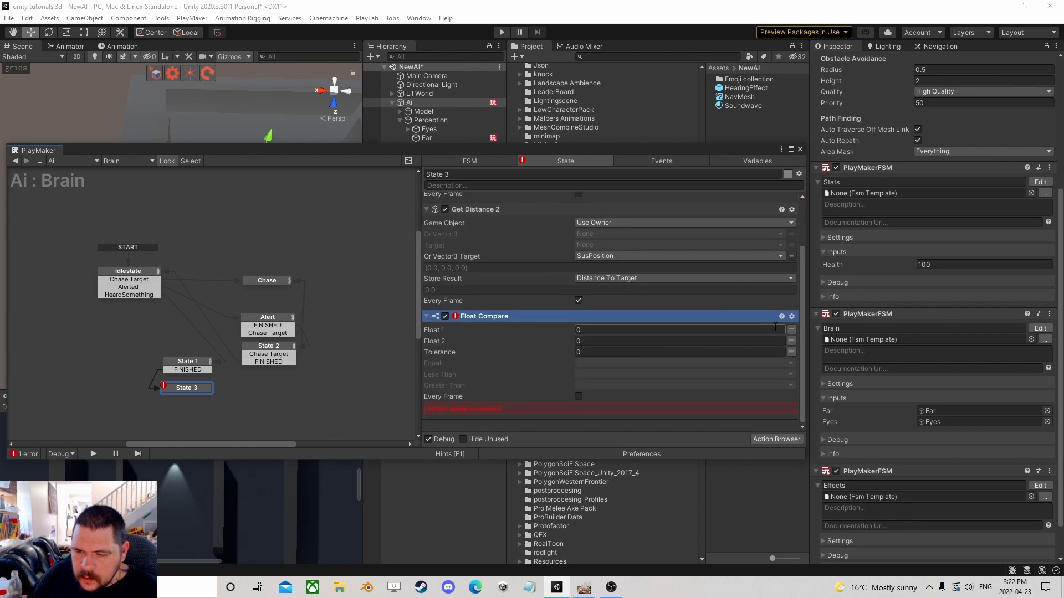
{"action": "left_click", "coordinate": [771, 331]}
{"action": "left_click", "coordinate": [621, 354]}
{"action": "left_click", "coordinate": [630, 340]}
{"action": "type", "text": "3"}
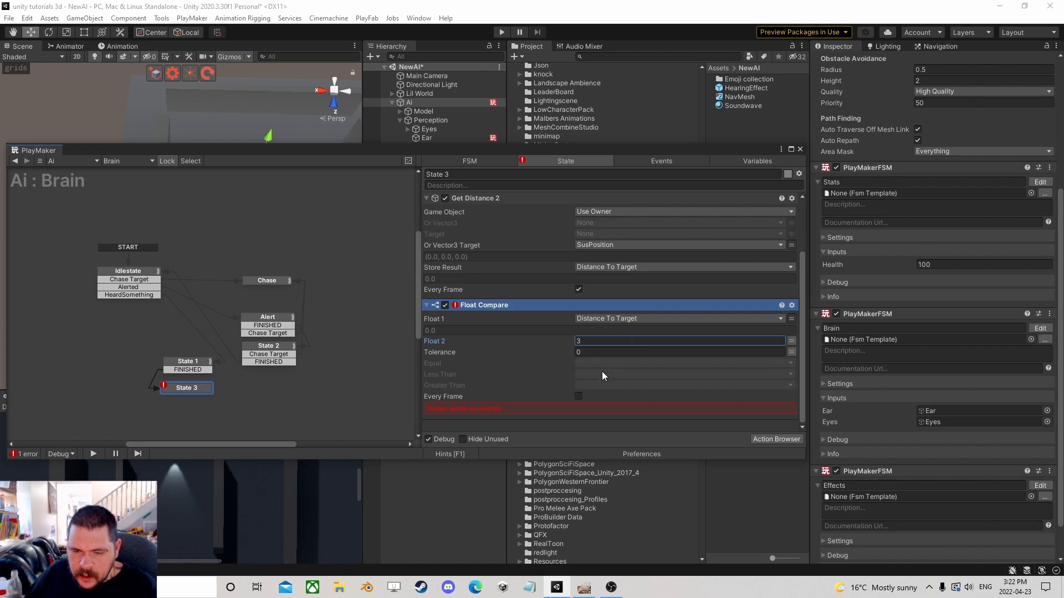
Create a new event named Search for the Less Than result and enable Every Frame on the Float Compare.
{"action": "left_click", "coordinate": [587, 373]}
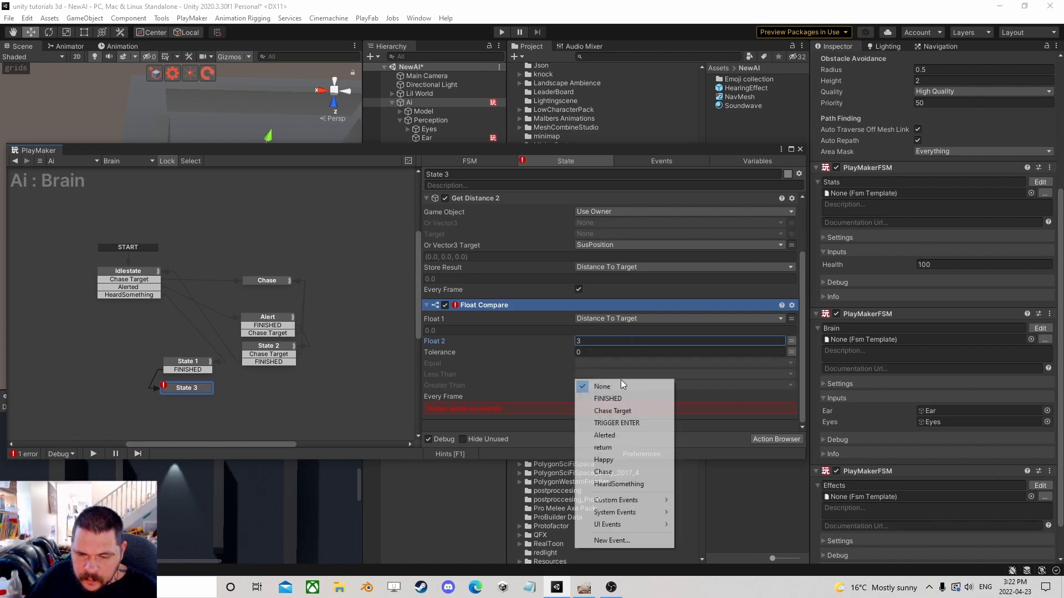
{"action": "left_click", "coordinate": [603, 541]}
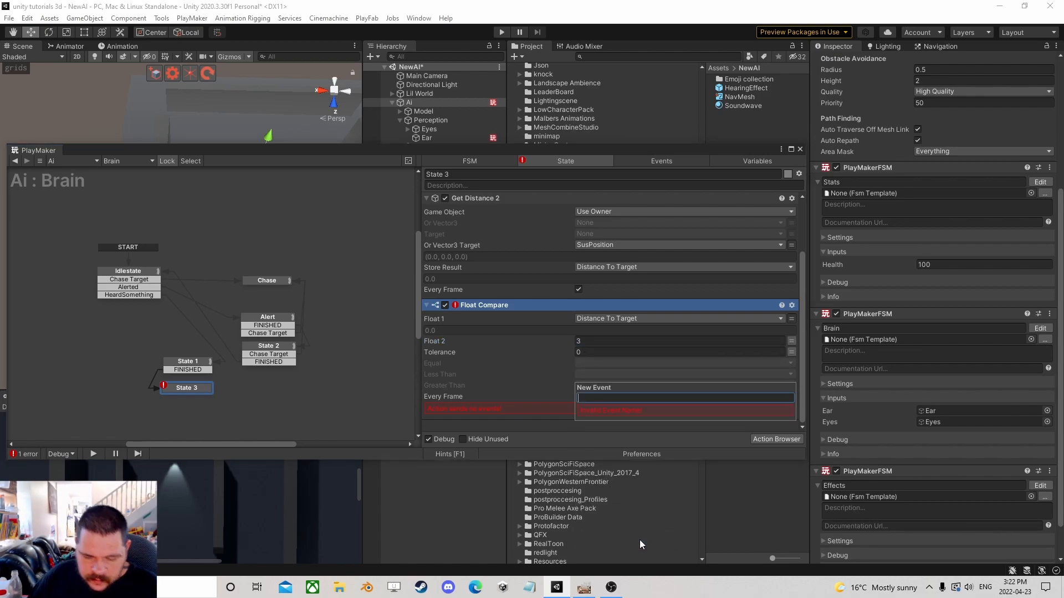
{"action": "type", "text": "Search"}
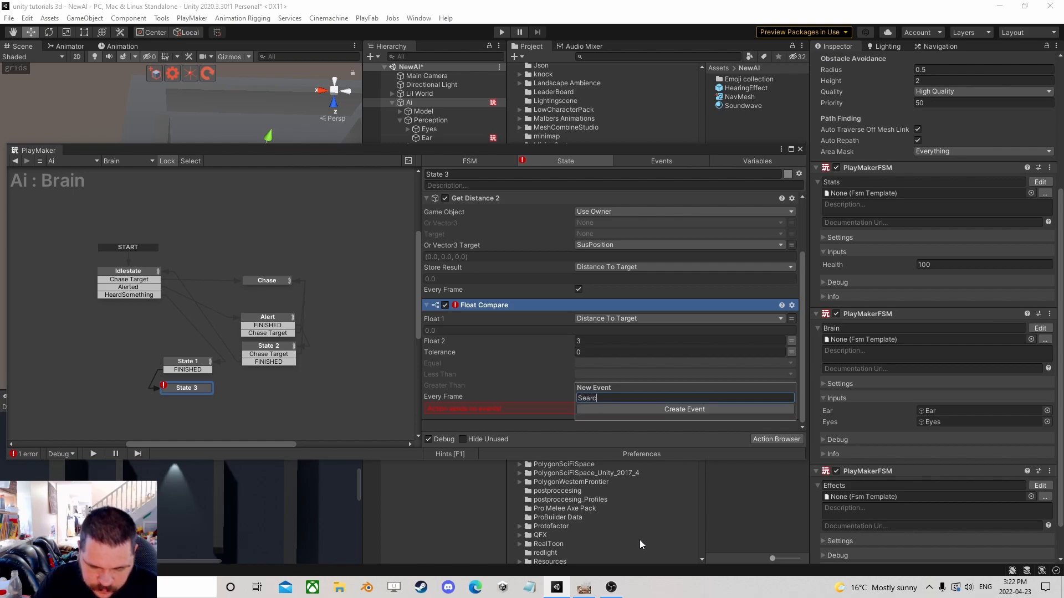
{"action": "key", "text": "Return"}
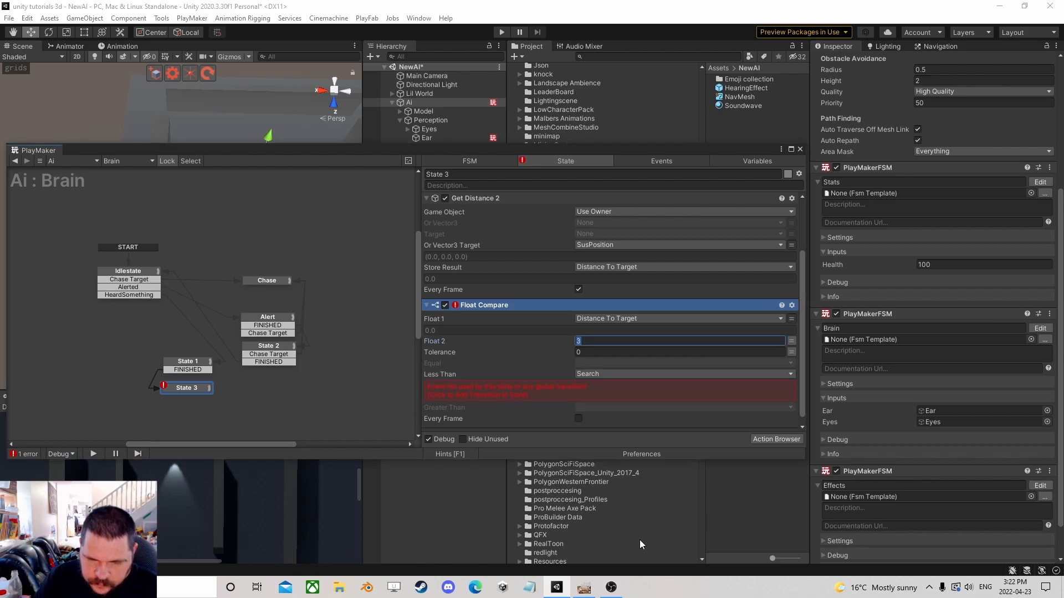
{"action": "left_click", "coordinate": [590, 388]}
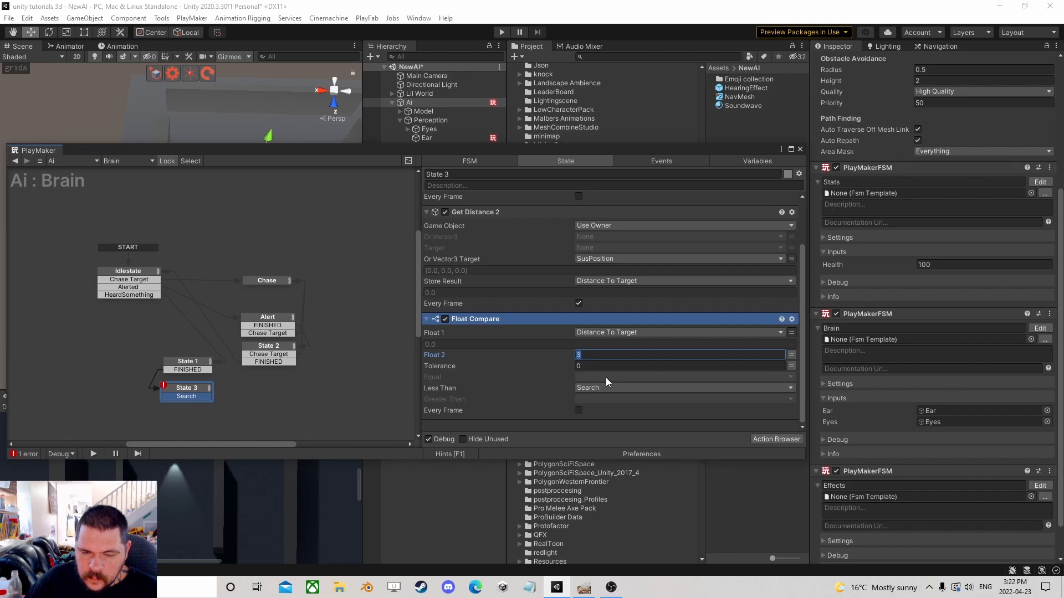
{"action": "left_click", "coordinate": [579, 410]}
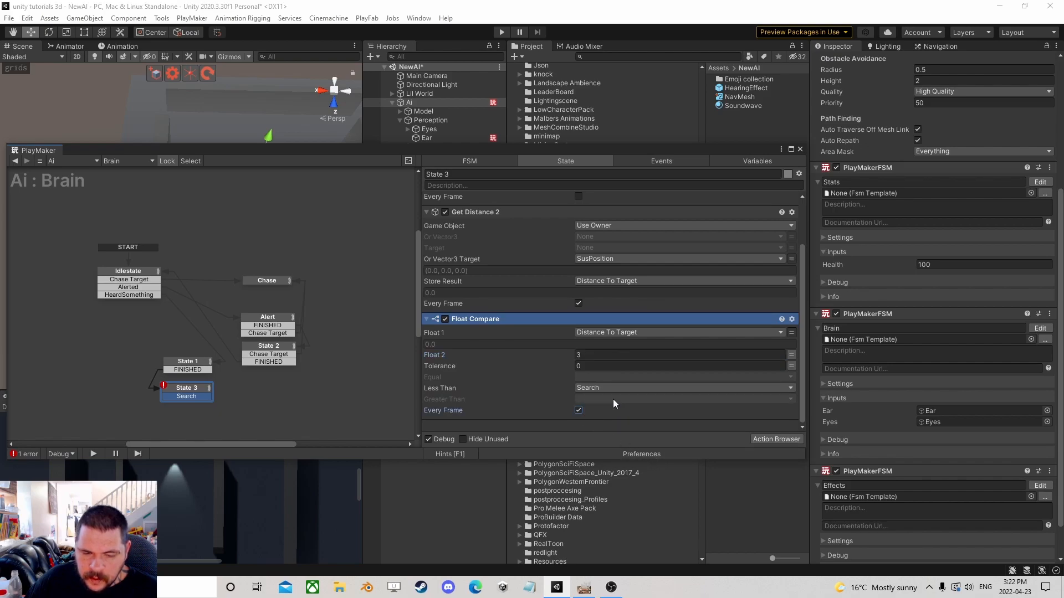
Add State 4 from State 3's Search transition, and copy the AI Wandering Run FSM action from Idlestate.
{"action": "mouse_move", "coordinate": [196, 391]}
{"action": "left_mouse_down"}
{"action": "mouse_move", "coordinate": [185, 407]}
{"action": "mouse_move", "coordinate": [208, 407]}
{"action": "mouse_move", "coordinate": [180, 403]}
{"action": "left_mouse_up"}
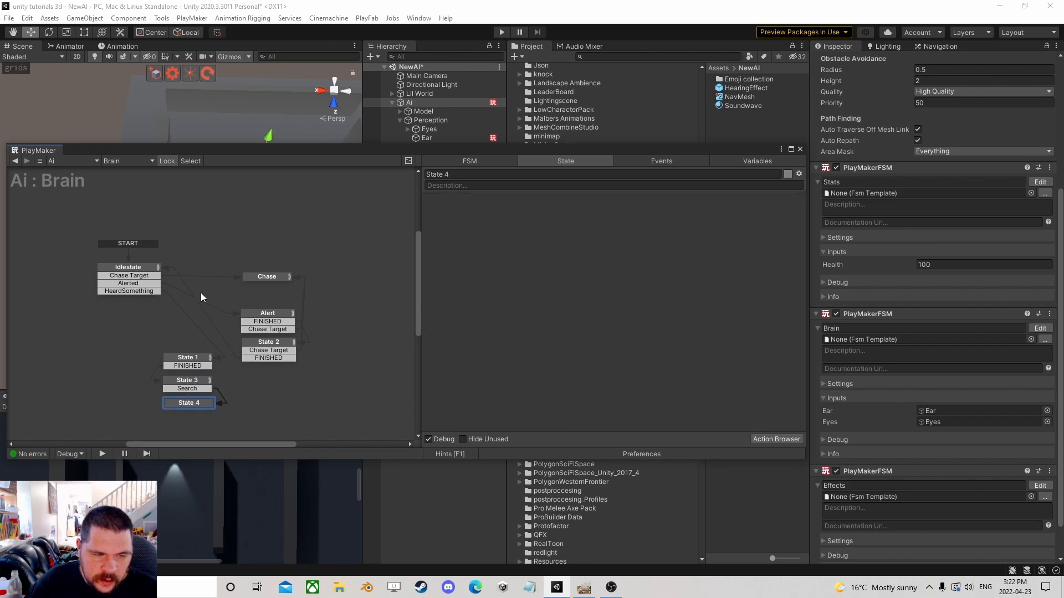
{"action": "left_click", "coordinate": [144, 276]}
{"action": "scroll", "coordinate": [480, 285], "scroll_direction": "down", "scroll_amount": 5}
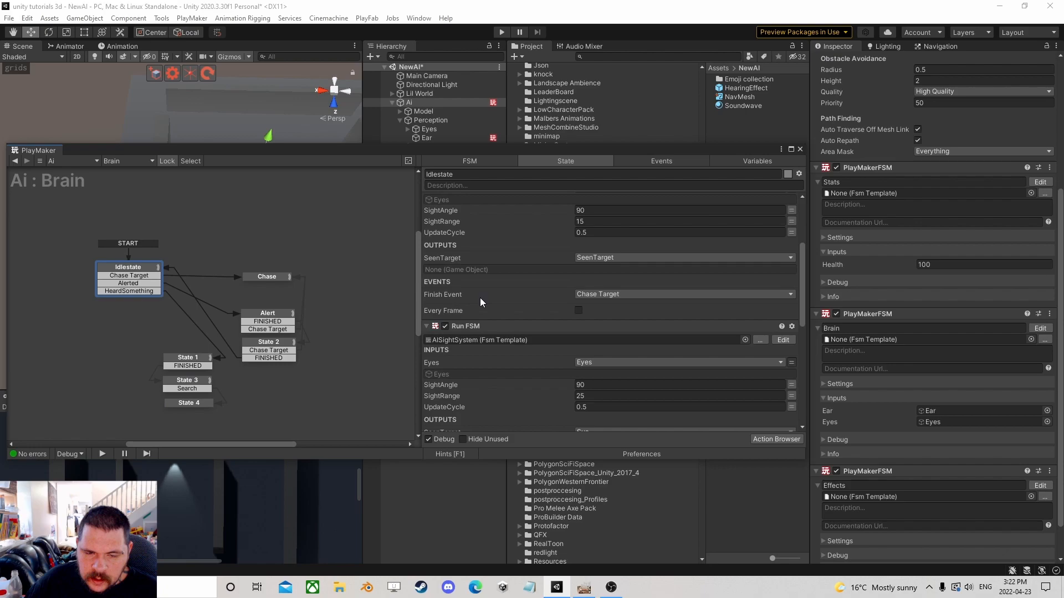
{"action": "scroll", "coordinate": [474, 327], "scroll_direction": "down", "scroll_amount": 3}
{"action": "left_click", "coordinate": [474, 334]}
{"action": "right_click", "coordinate": [472, 334]}
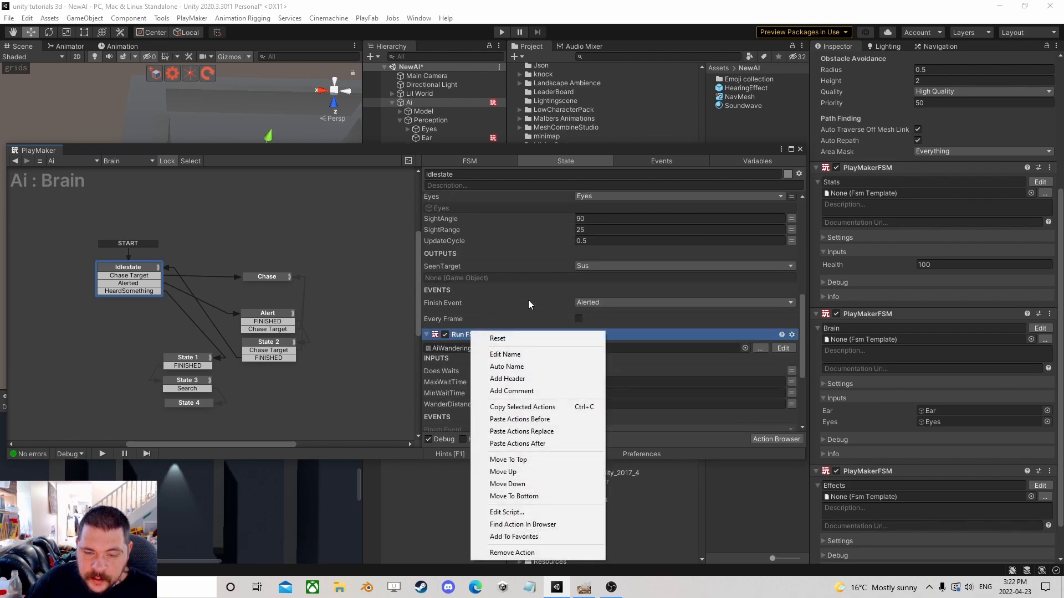
{"action": "left_click", "coordinate": [523, 407]}
Paste the copied AI Wandering Run FSM action into State 4.
{"action": "left_click", "coordinate": [177, 402]}
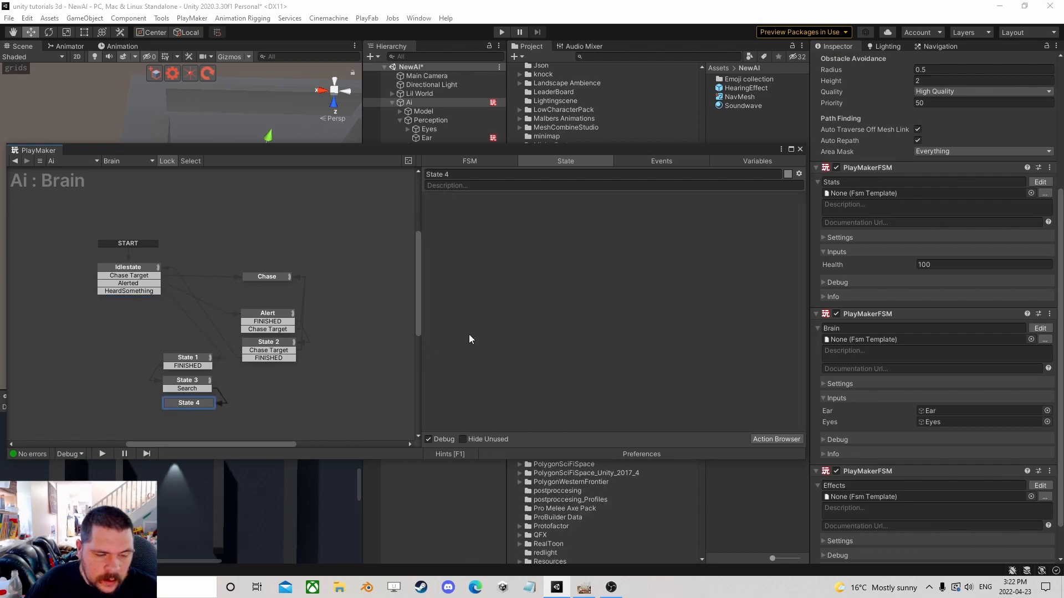
{"action": "right_click", "coordinate": [468, 255]}
{"action": "left_click", "coordinate": [531, 364]}
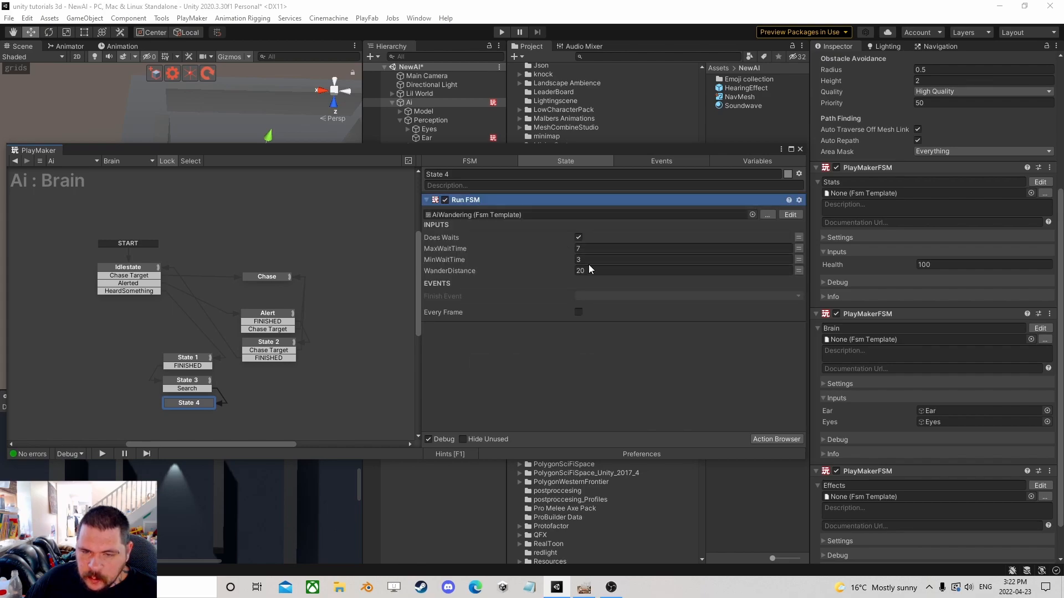
{"action": "left_click", "coordinate": [595, 248]}
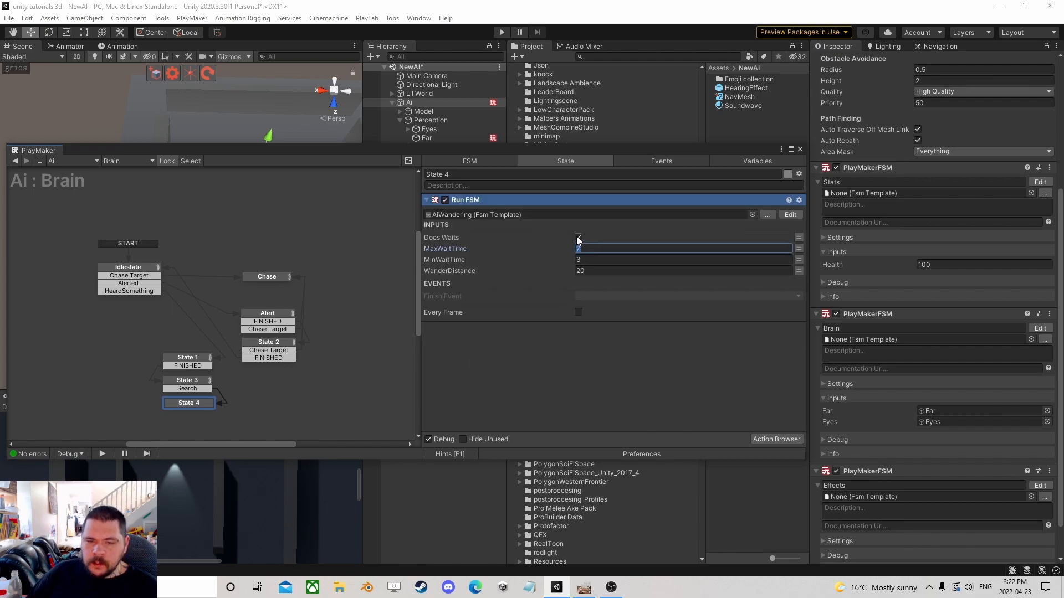
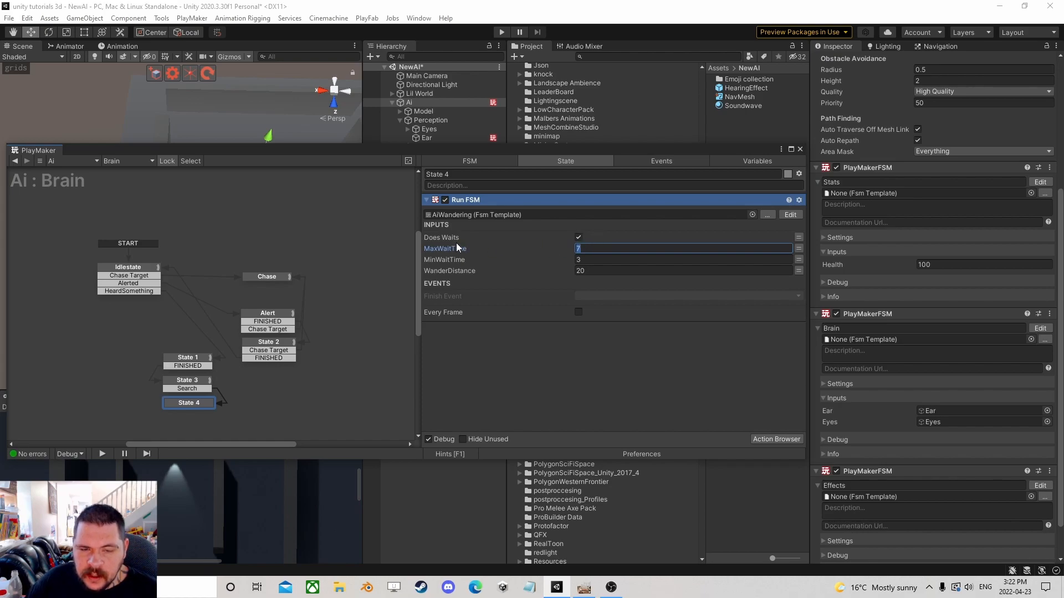
Set the Wander Distance of State 4's AI Wandering Run FSM action to 6.
{"action": "key", "text": "Tab"}
{"action": "key", "text": "Tab"}
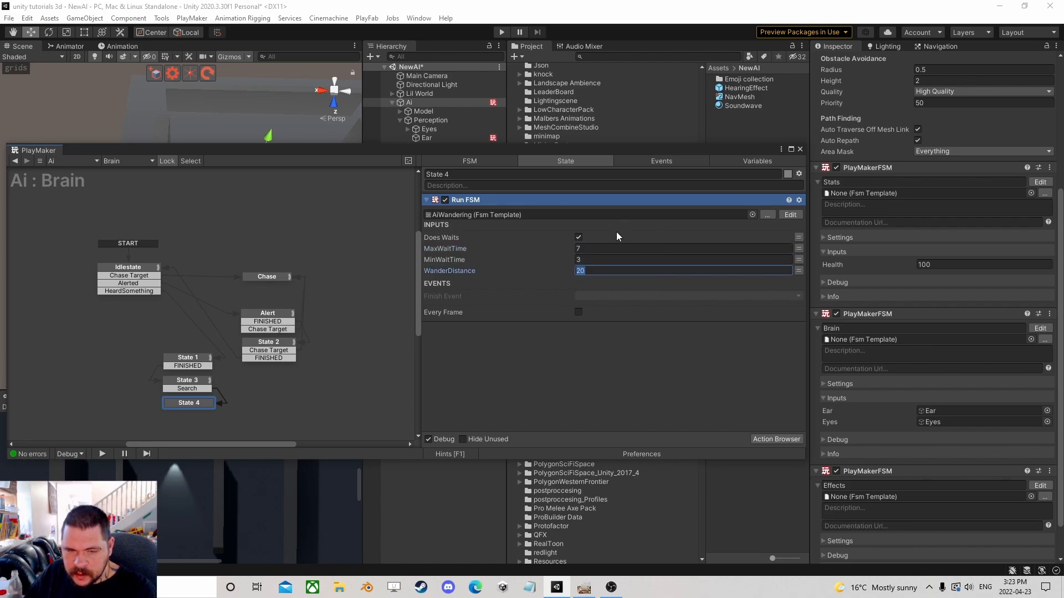
{"action": "type", "text": "6"}
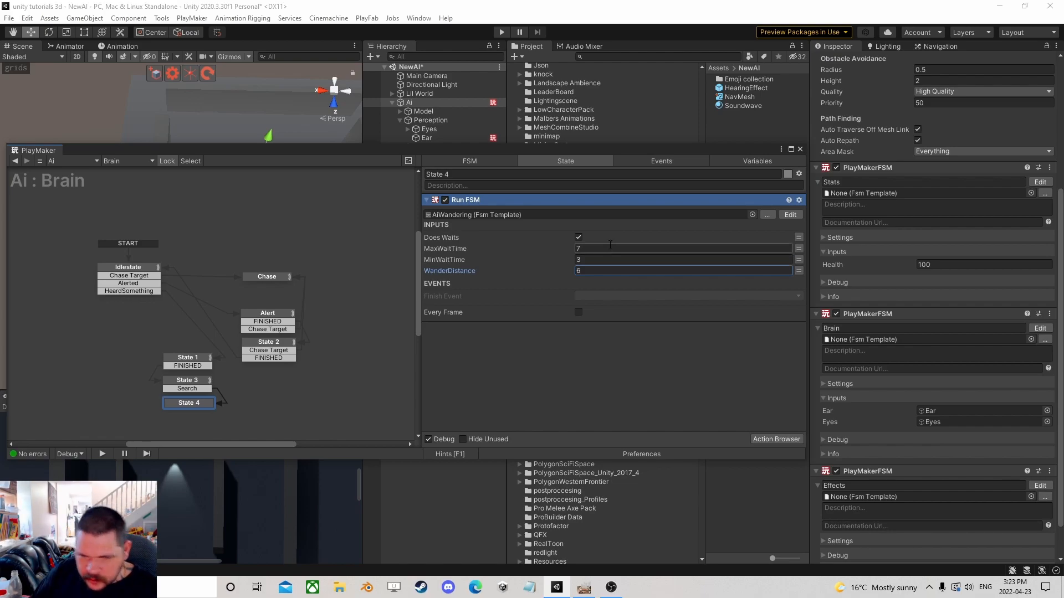
Add a Wait action to State 4 with Time set to 8 and Finish Event set to FINISHED.
{"action": "left_click", "coordinate": [773, 438]}
{"action": "type", "text": "wait"}
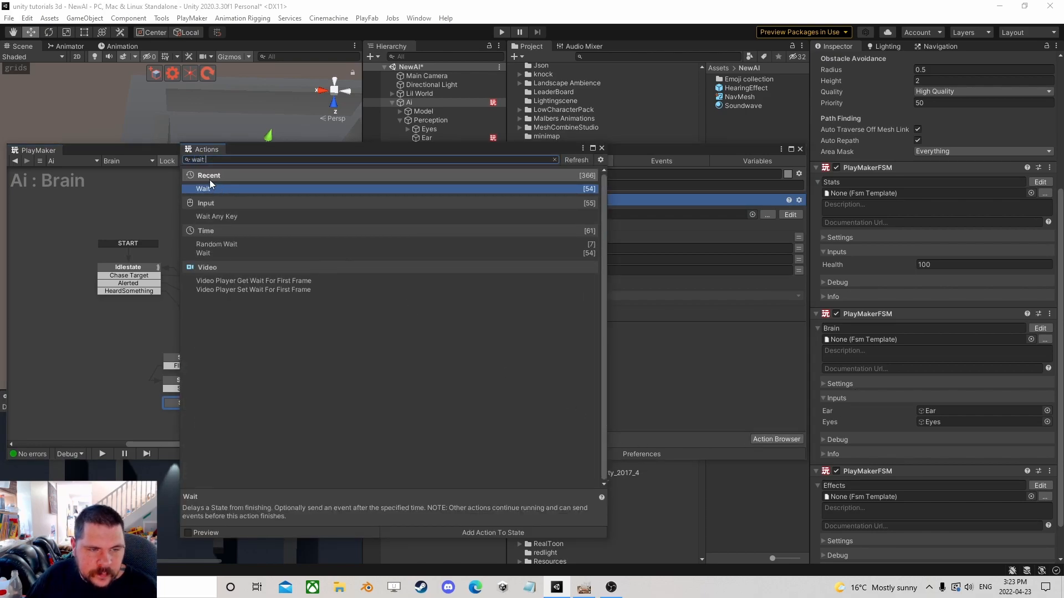
{"action": "double_click", "coordinate": [220, 188]}
{"action": "left_click", "coordinate": [600, 149]}
{"action": "left_click", "coordinate": [590, 341]}
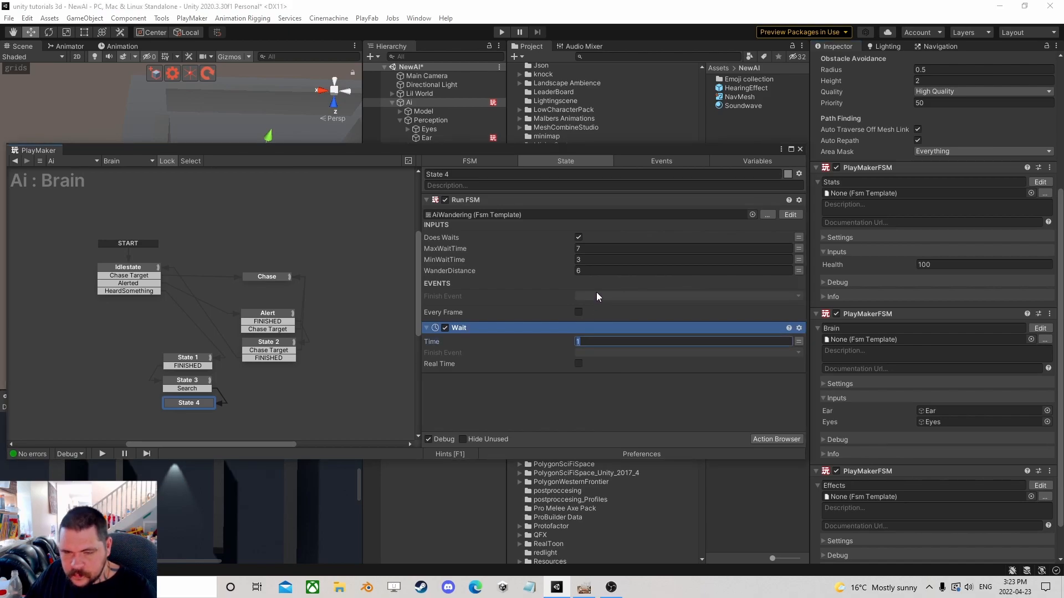
{"action": "type", "text": "5"}
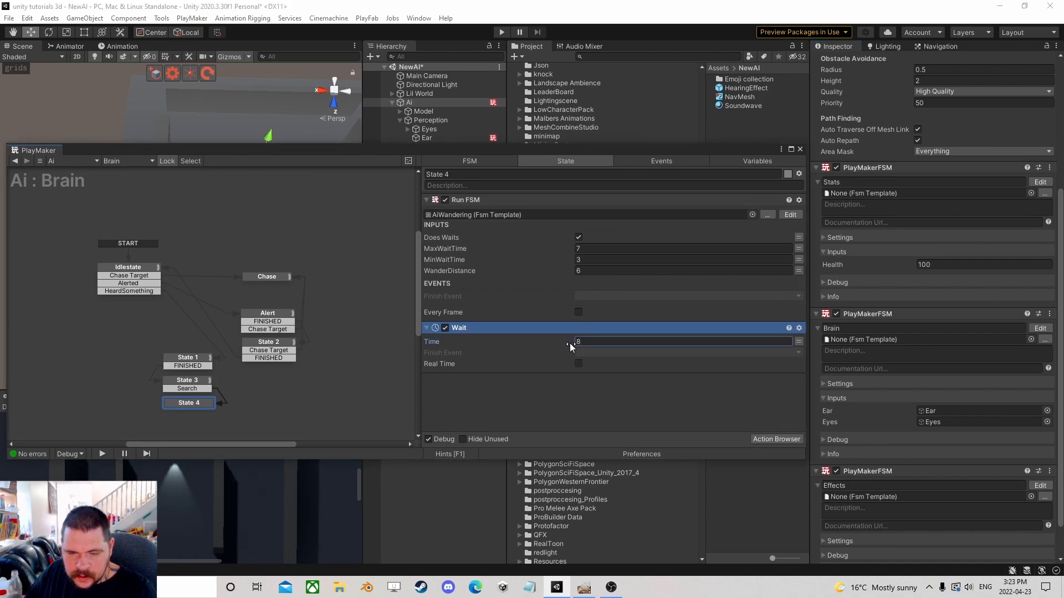
{"action": "left_click", "coordinate": [590, 353]}
{"action": "left_click", "coordinate": [600, 375]}
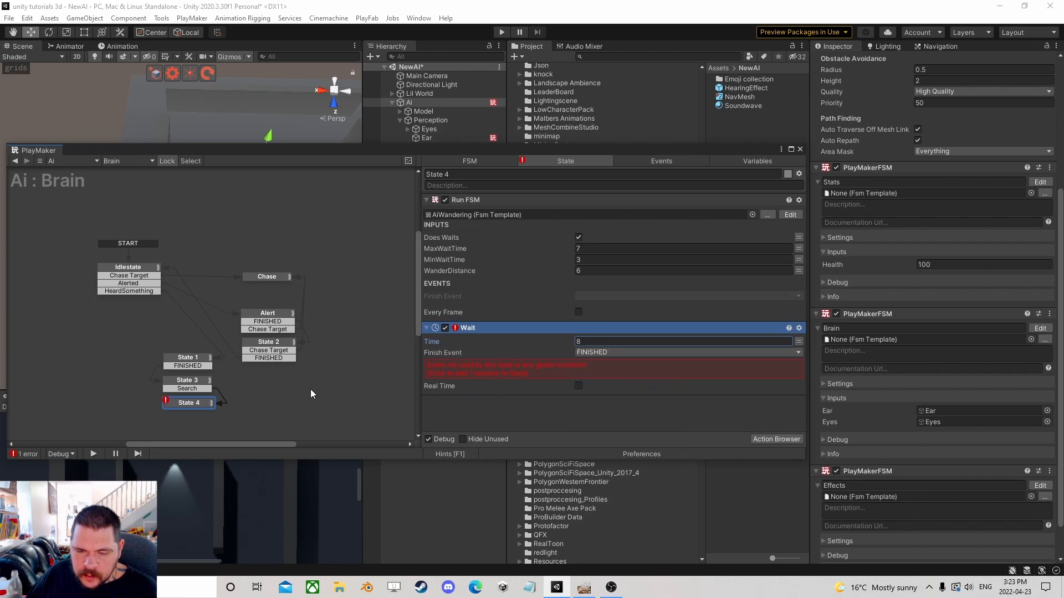
Connect State 4's FINISHED transition back to Idlestate.
{"action": "left_click", "coordinate": [475, 372]}
{"action": "left_click_drag", "start_coordinate": [201, 411], "coordinate": [133, 272]}
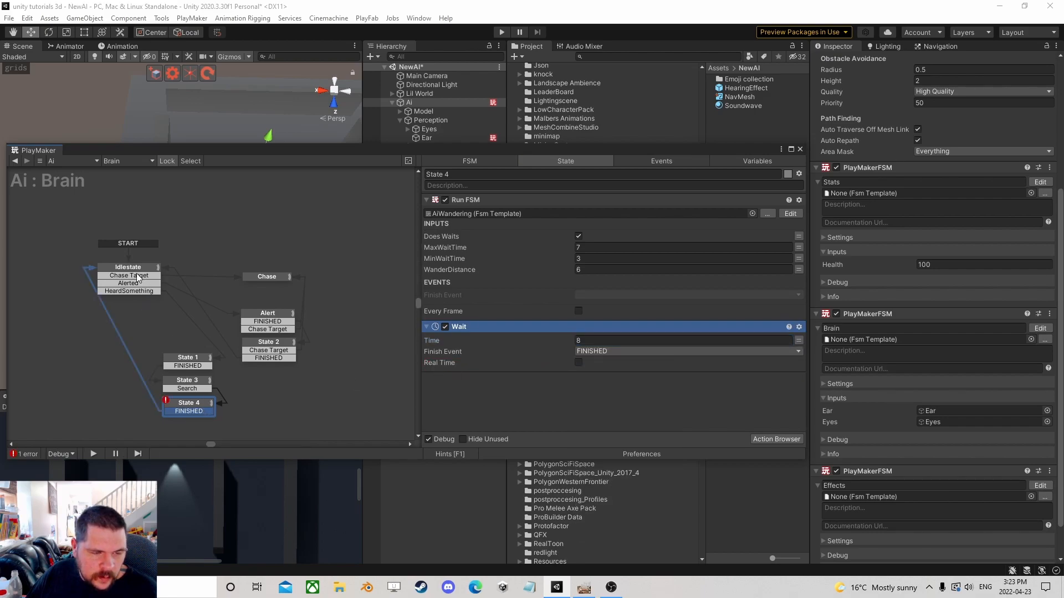
{"action": "left_click_drag", "start_coordinate": [205, 407], "coordinate": [202, 408]}
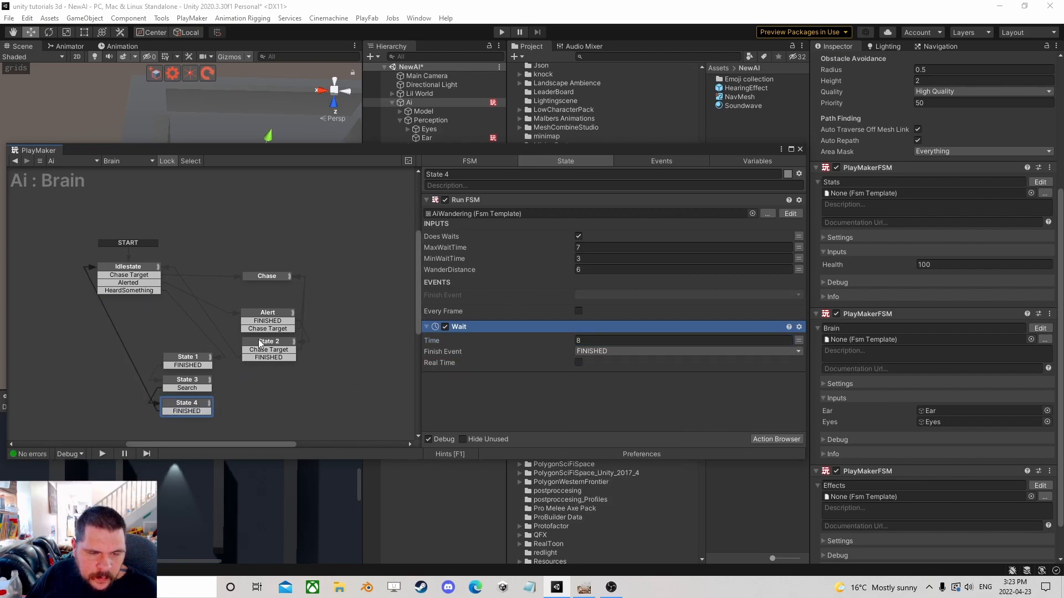
Copy the second AI Sight System Run FSM action from Idlestate.
{"action": "left_click", "coordinate": [264, 320]}
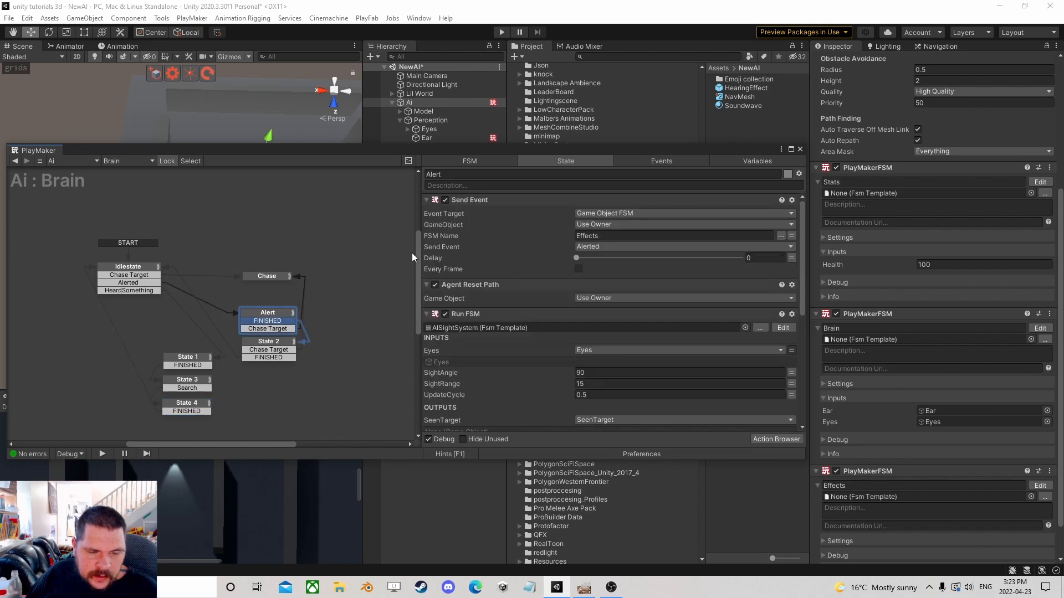
{"action": "left_click", "coordinate": [123, 269]}
{"action": "scroll", "coordinate": [523, 275], "scroll_direction": "down", "scroll_amount": 2}
{"action": "left_click", "coordinate": [523, 275]}
{"action": "scroll", "coordinate": [480, 327], "scroll_direction": "down", "scroll_amount": 2}
{"action": "left_click", "coordinate": [471, 357]}
{"action": "right_click", "coordinate": [471, 358]}
{"action": "left_click", "coordinate": [543, 201]}
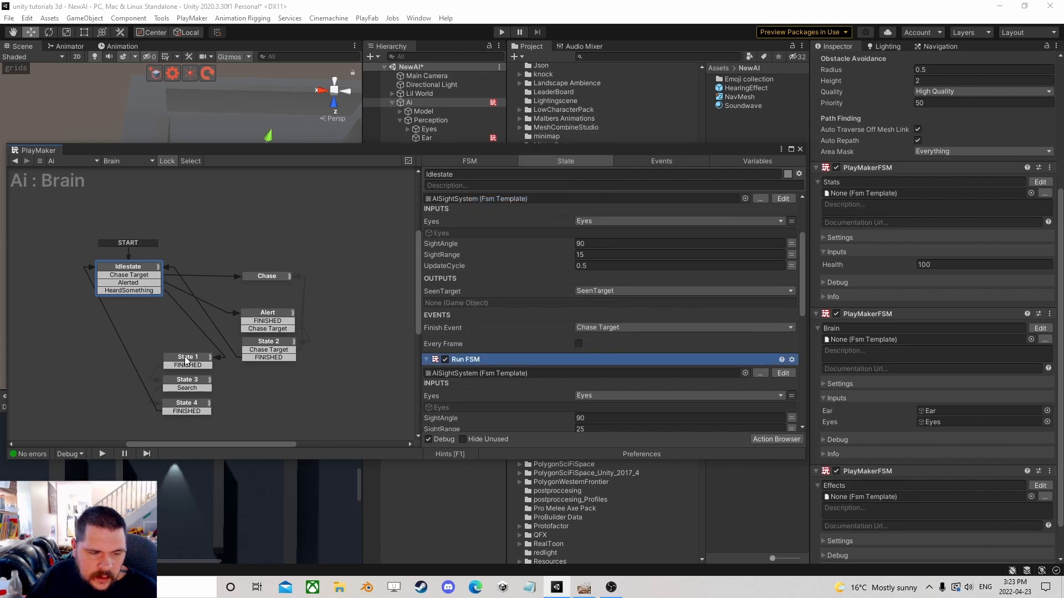
Paste the copied sight Run FSM action into State 1 and reposition State 1 in the graph.
{"action": "left_click", "coordinate": [188, 358]}
{"action": "scroll", "coordinate": [564, 367], "scroll_direction": "down", "scroll_amount": 2}
{"action": "left_click", "coordinate": [480, 247]}
{"action": "right_click", "coordinate": [480, 247]}
{"action": "left_click", "coordinate": [533, 338]}
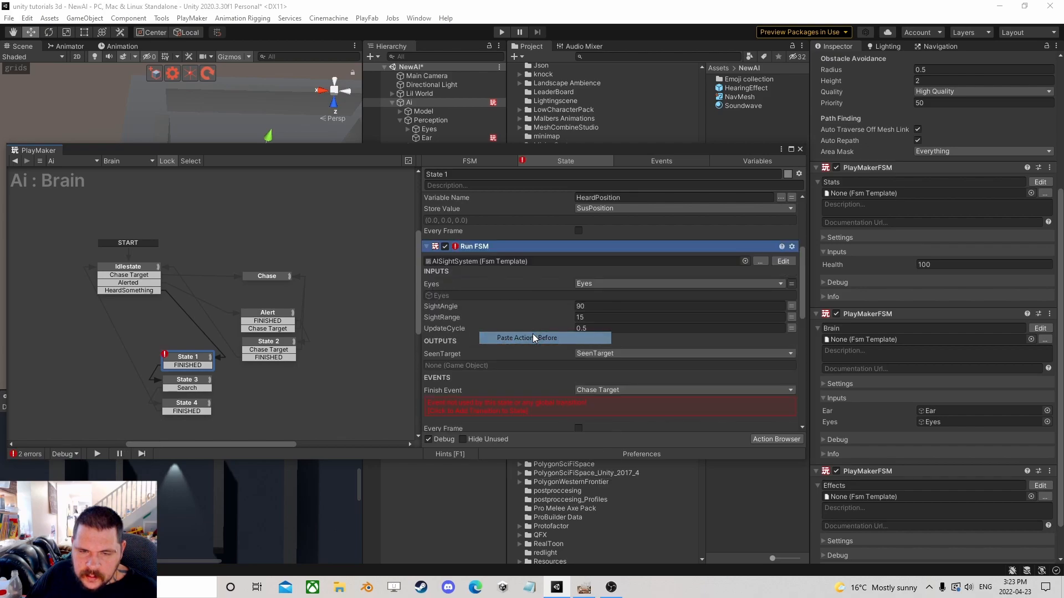
{"action": "scroll", "coordinate": [443, 324], "scroll_direction": "down", "scroll_amount": 3}
{"action": "left_click", "coordinate": [518, 308]}
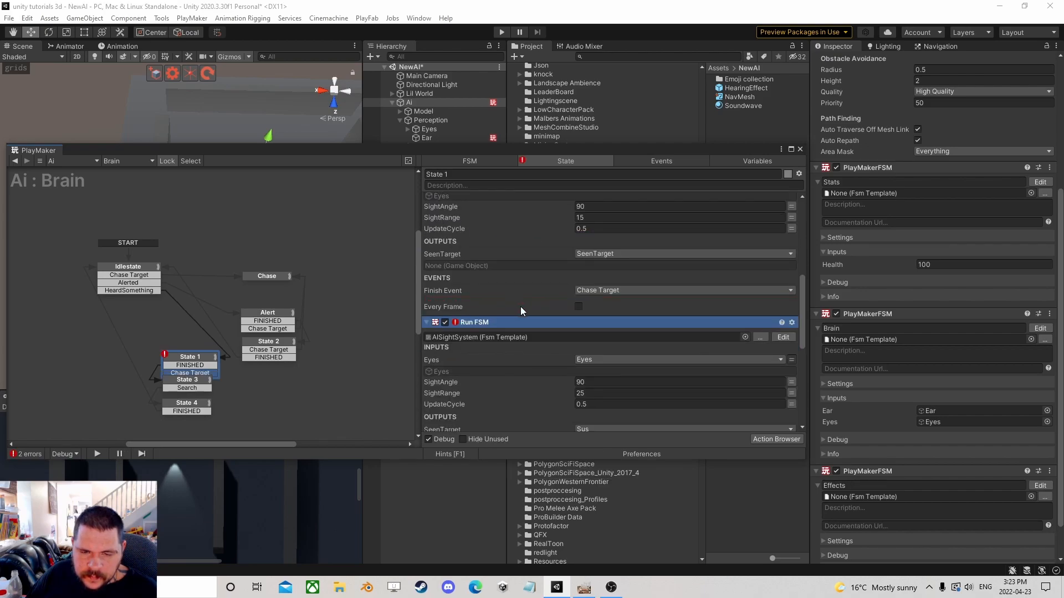
{"action": "scroll", "coordinate": [520, 309], "scroll_direction": "down", "scroll_amount": 5}
{"action": "left_click", "coordinate": [506, 311]}
{"action": "left_click_drag", "start_coordinate": [191, 355], "coordinate": [180, 337]}
{"action": "middle_click_drag", "start_coordinate": [257, 383], "coordinate": [283, 310]}
{"action": "scroll", "coordinate": [283, 310], "scroll_direction": "up", "scroll_amount": 1}
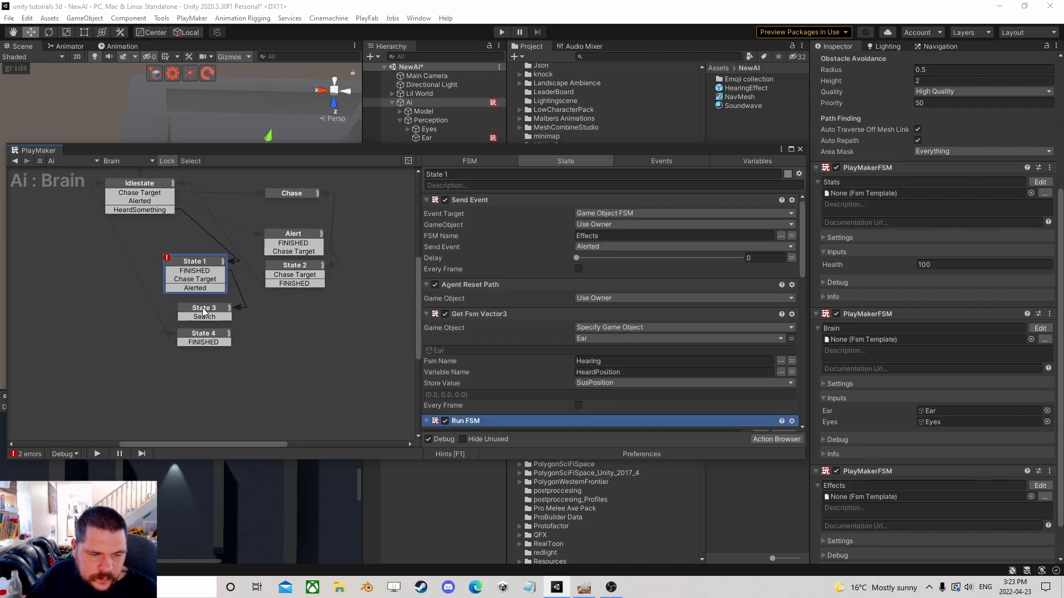
Paste the copied sight Run FSM action at the top of State 3.
{"action": "left_click", "coordinate": [204, 312]}
{"action": "right_click", "coordinate": [480, 274]}
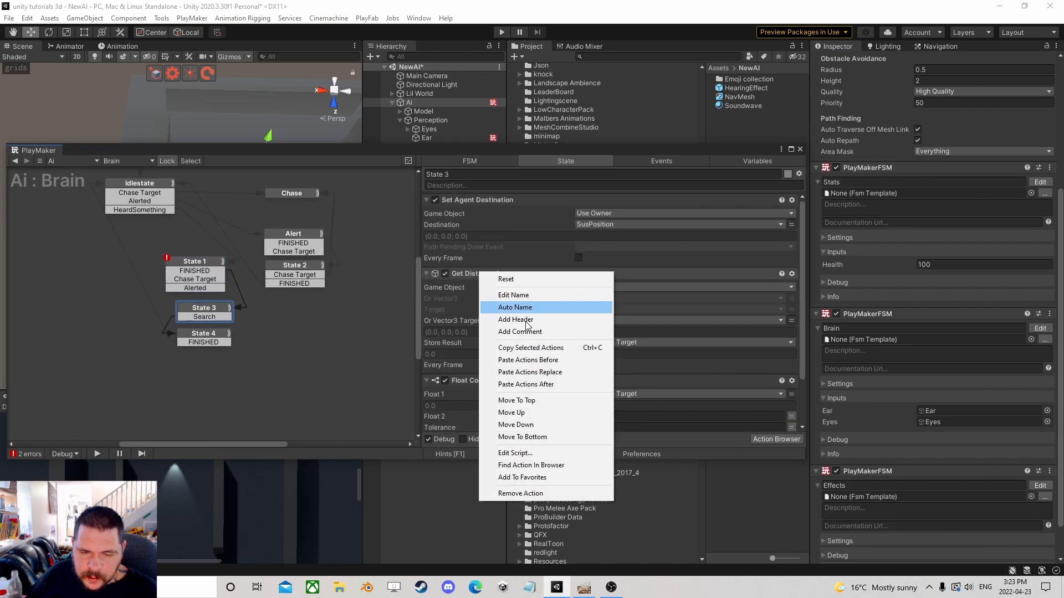
{"action": "left_click", "coordinate": [529, 361]}
{"action": "scroll", "coordinate": [520, 368], "scroll_direction": "down", "scroll_amount": 5}
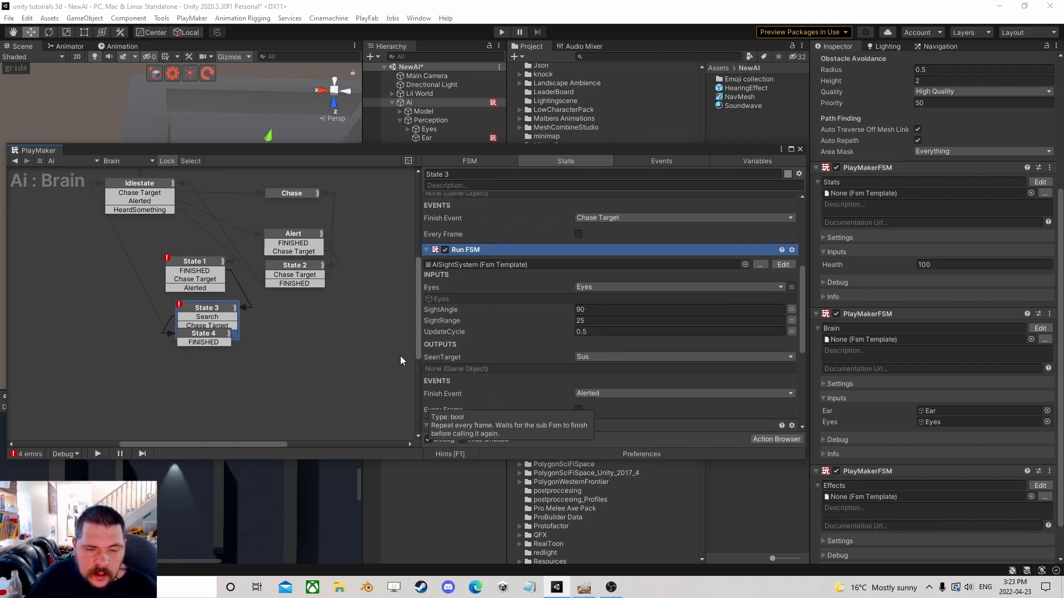
Move State 4 lower in the graph and paste the copied sight Run FSM action into it.
{"action": "left_click", "coordinate": [214, 338]}
{"action": "left_click_drag", "start_coordinate": [211, 343], "coordinate": [291, 354]}
{"action": "left_click_drag", "start_coordinate": [176, 330], "coordinate": [177, 368]}
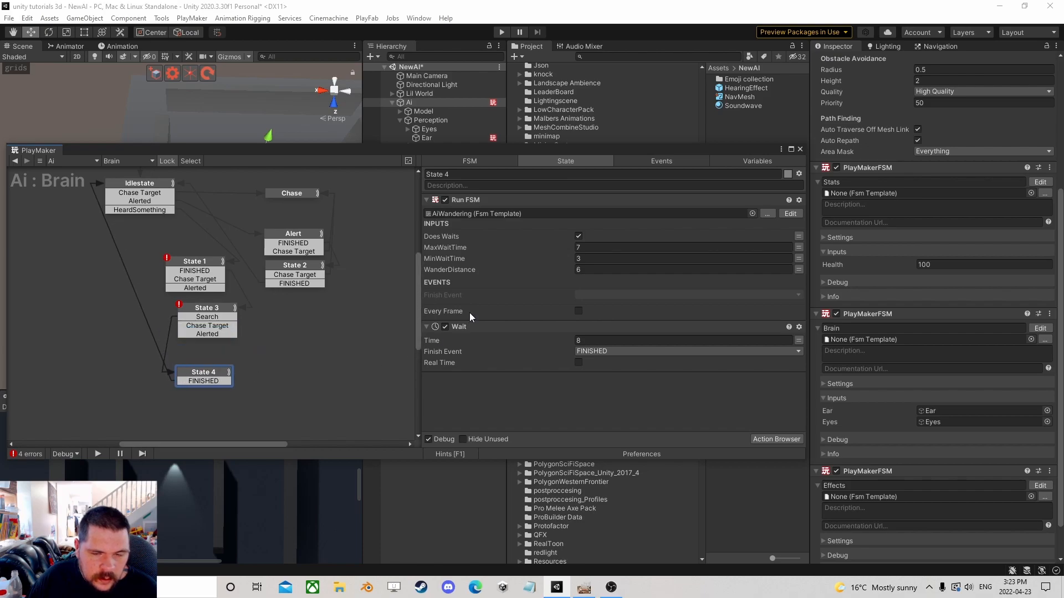
{"action": "right_click", "coordinate": [473, 201]}
{"action": "left_click", "coordinate": [537, 288]}
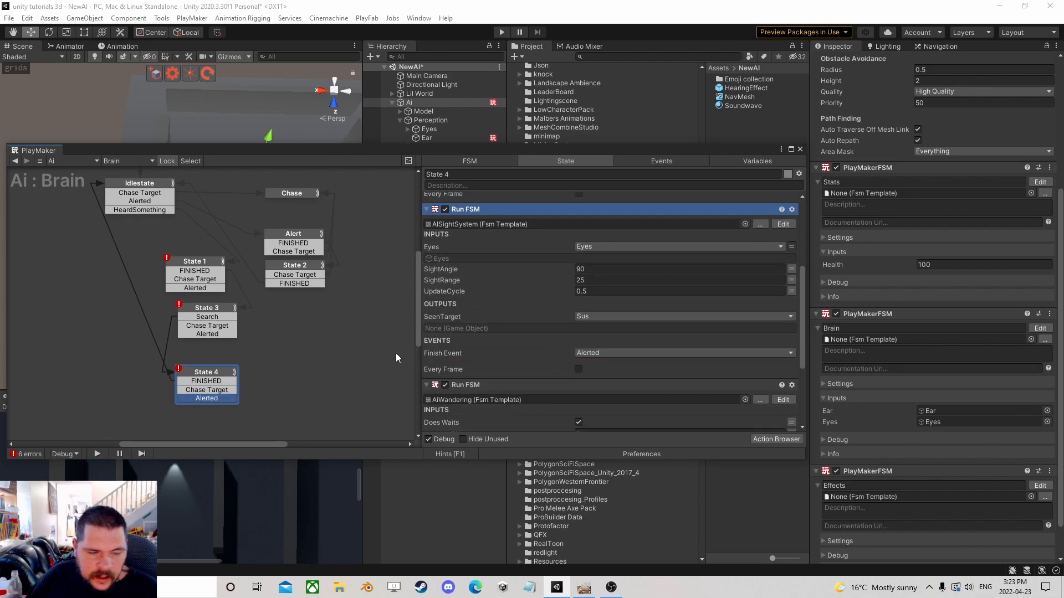
Connect the Chase Target transitions of State 1, State 3 and State 4 to the Chase state.
{"action": "left_click_drag", "start_coordinate": [214, 264], "coordinate": [212, 264]}
{"action": "left_click", "coordinate": [225, 283]}
{"action": "scroll", "coordinate": [231, 283], "scroll_direction": "down", "scroll_amount": 1}
{"action": "middle_click_drag", "start_coordinate": [273, 299], "coordinate": [273, 354]}
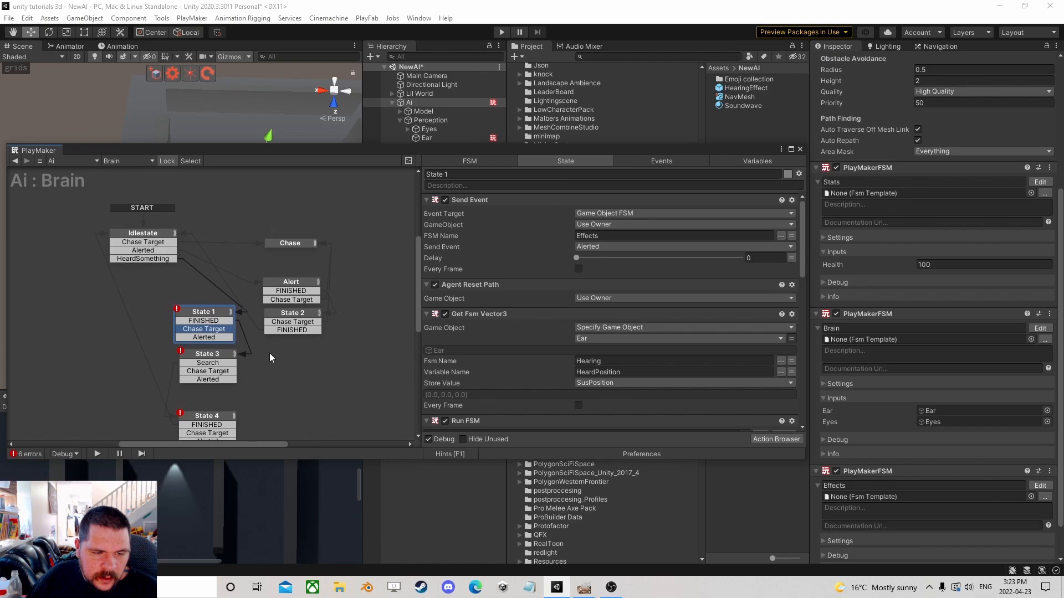
{"action": "left_click_drag", "start_coordinate": [225, 330], "coordinate": [271, 245]}
{"action": "left_click_drag", "start_coordinate": [225, 374], "coordinate": [278, 248]}
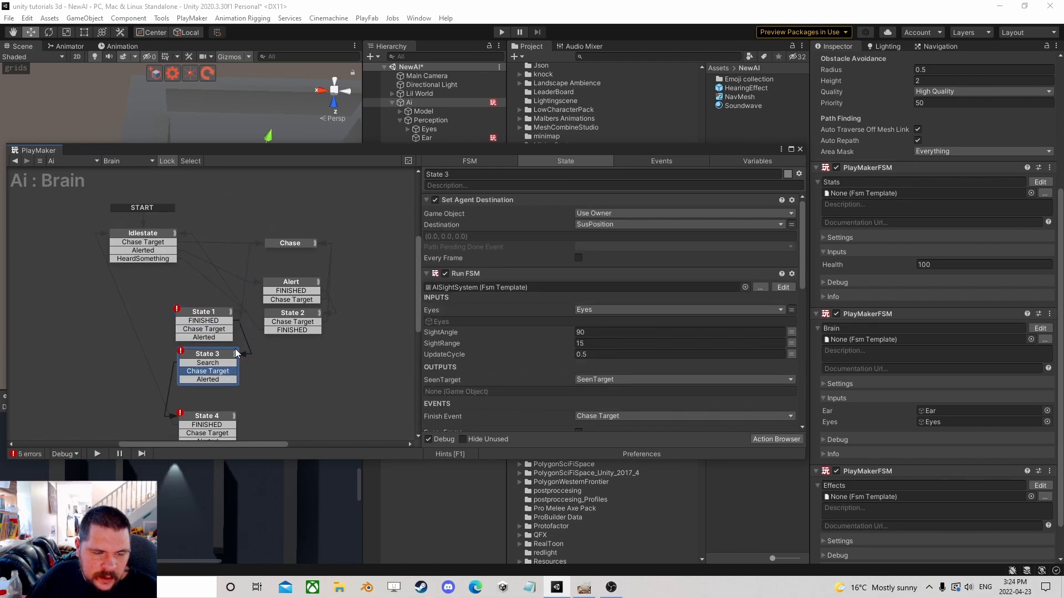
{"action": "left_click_drag", "start_coordinate": [230, 433], "coordinate": [270, 244]}
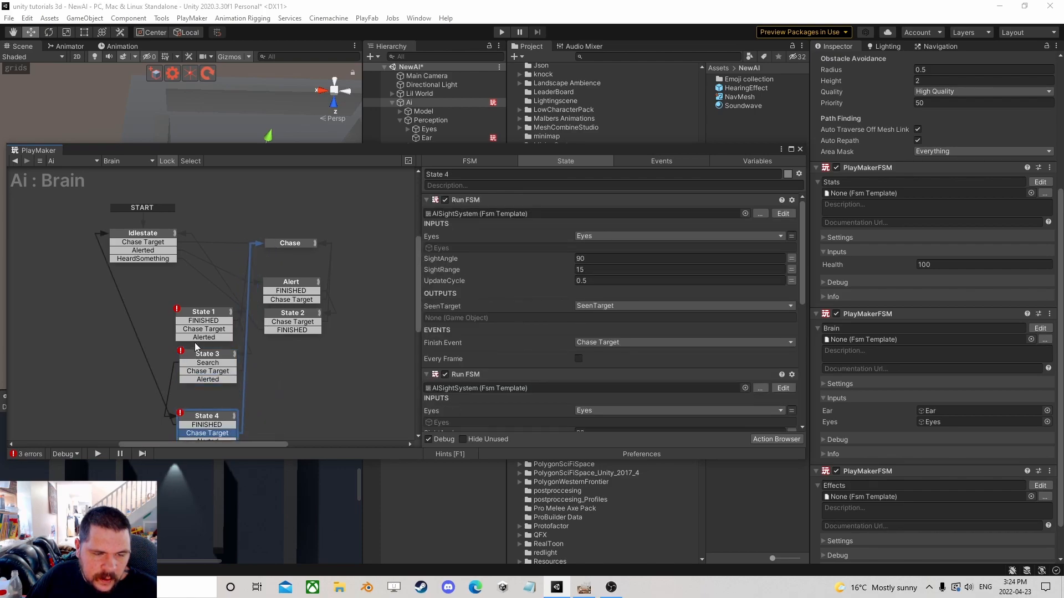
Connect the Alerted transitions of State 1, State 3 and State 4 to the Alert state.
{"action": "left_click_drag", "start_coordinate": [207, 338], "coordinate": [281, 300]}
{"action": "left_click_drag", "start_coordinate": [232, 379], "coordinate": [280, 288]}
{"action": "middle_click_drag", "start_coordinate": [268, 409], "coordinate": [247, 359]}
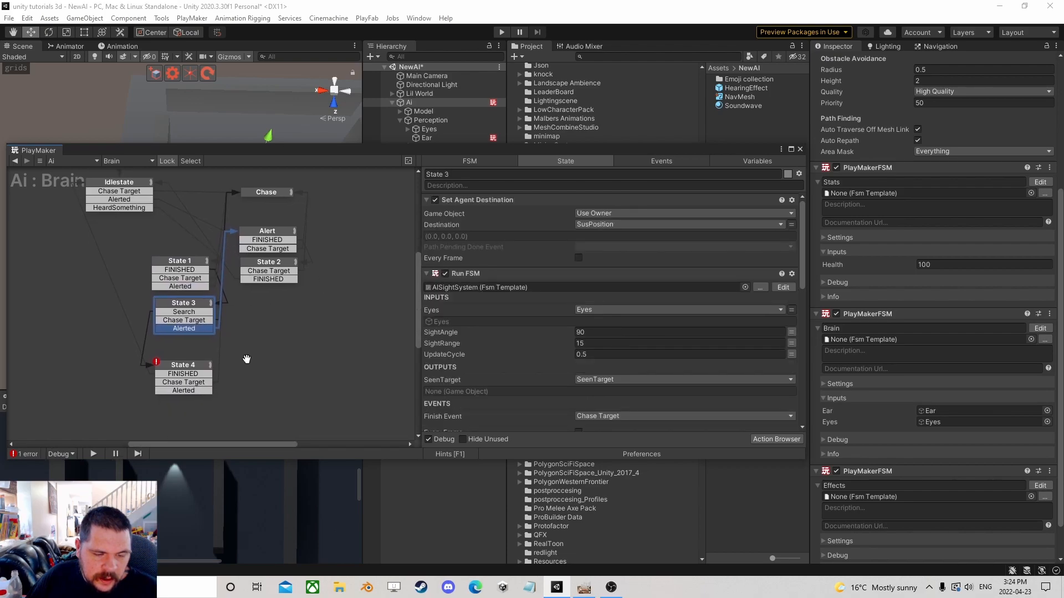
{"action": "left_click_drag", "start_coordinate": [209, 392], "coordinate": [238, 247]}
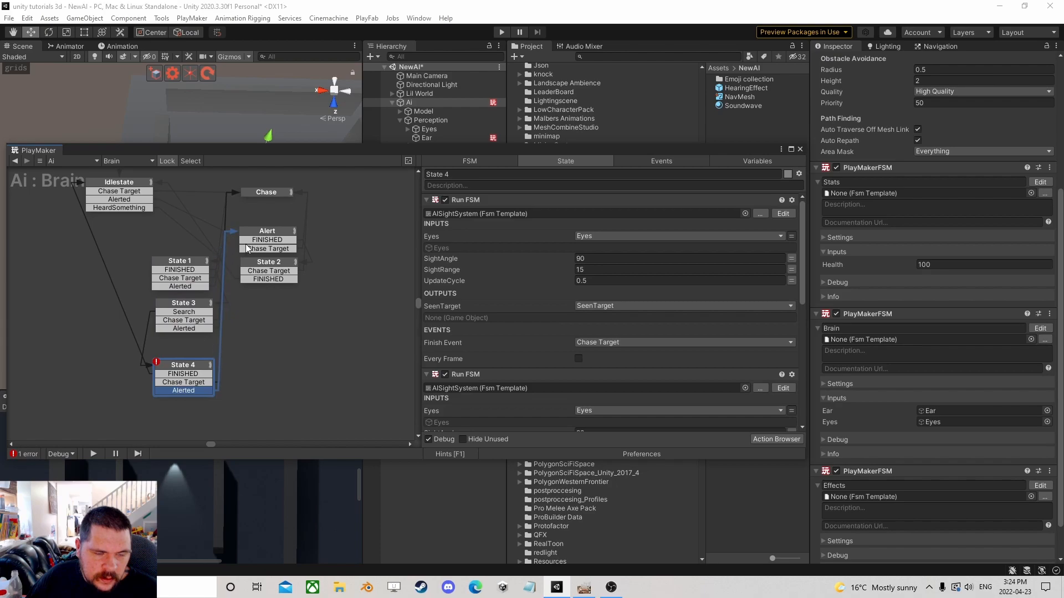
{"action": "left_click_drag", "start_coordinate": [185, 370], "coordinate": [184, 349]}
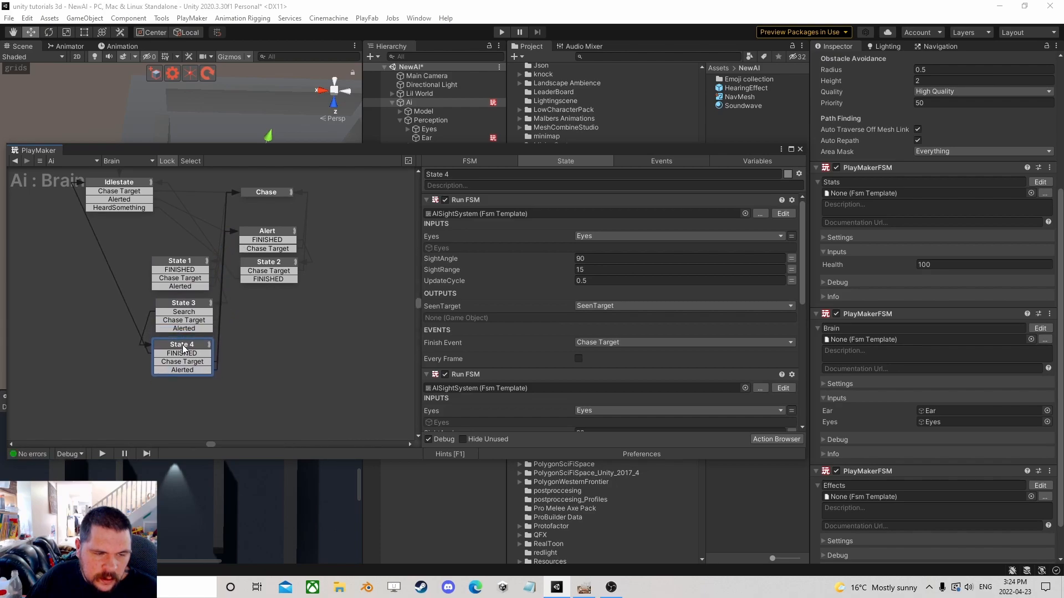
Select States 1, 3 and 4 together and move them up beside the Alert state.
{"action": "left_click_drag", "start_coordinate": [133, 240], "coordinate": [221, 381]}
{"action": "left_click_drag", "start_coordinate": [194, 263], "coordinate": [212, 233]}
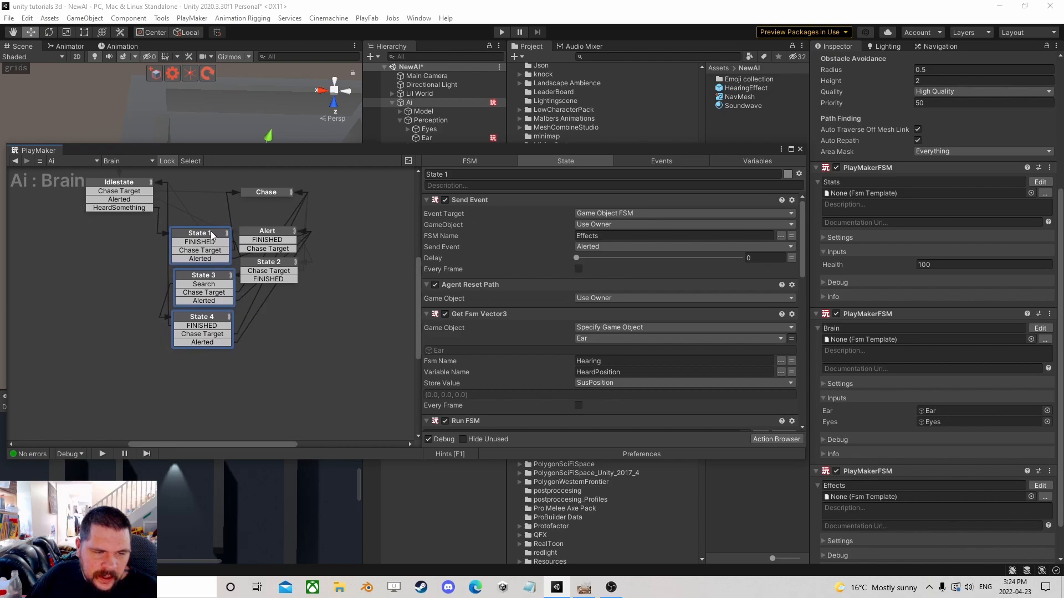
{"action": "left_click", "coordinate": [293, 350]}
Rename State 1 to Hearing Alert.
{"action": "left_click", "coordinate": [200, 233]}
{"action": "left_click", "coordinate": [435, 174]}
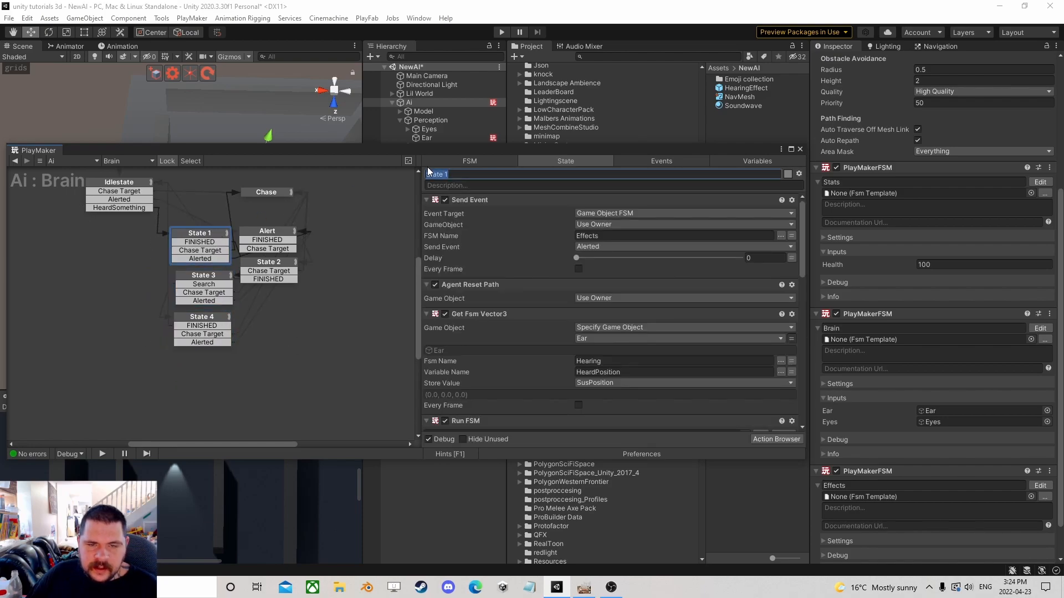
{"action": "type", "text": "Hearing Alert"}
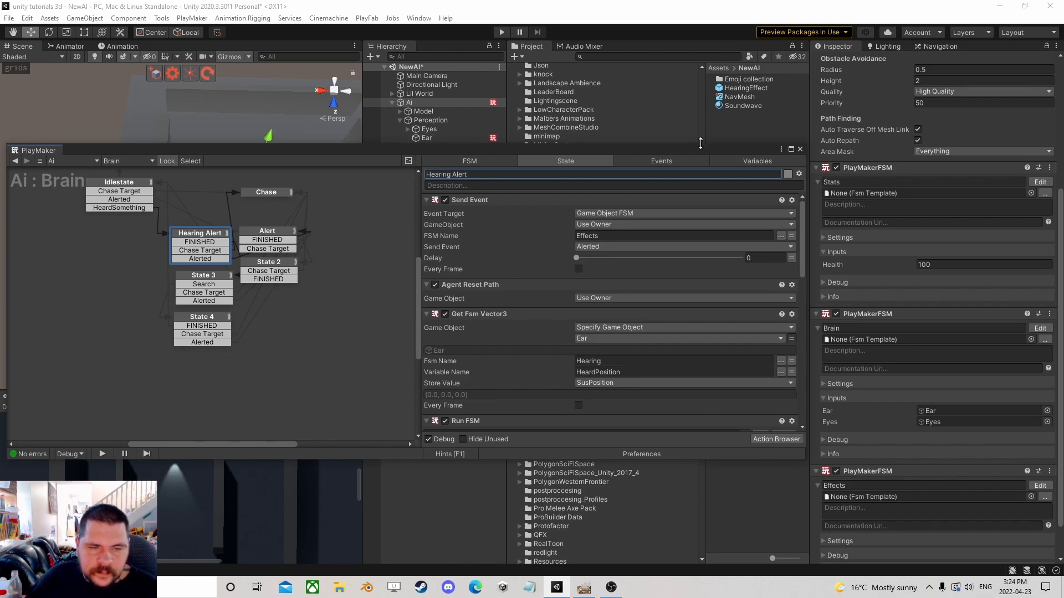
Close the PlayMaker editor and select the Capsule player object in the scene.
{"action": "left_click", "coordinate": [799, 149]}
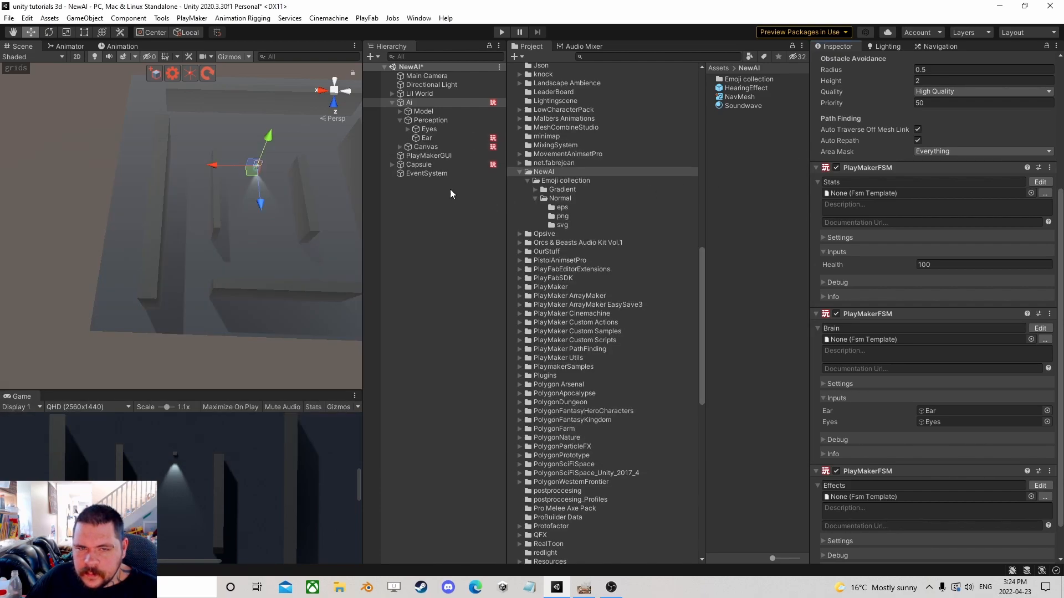
{"action": "left_click", "coordinate": [431, 165]}
{"action": "mouse_move", "coordinate": [180, 284]}
{"action": "left_mouse_down"}
{"action": "mouse_move", "coordinate": [177, 250]}
{"action": "mouse_move", "coordinate": [194, 272]}
{"action": "left_mouse_up"}
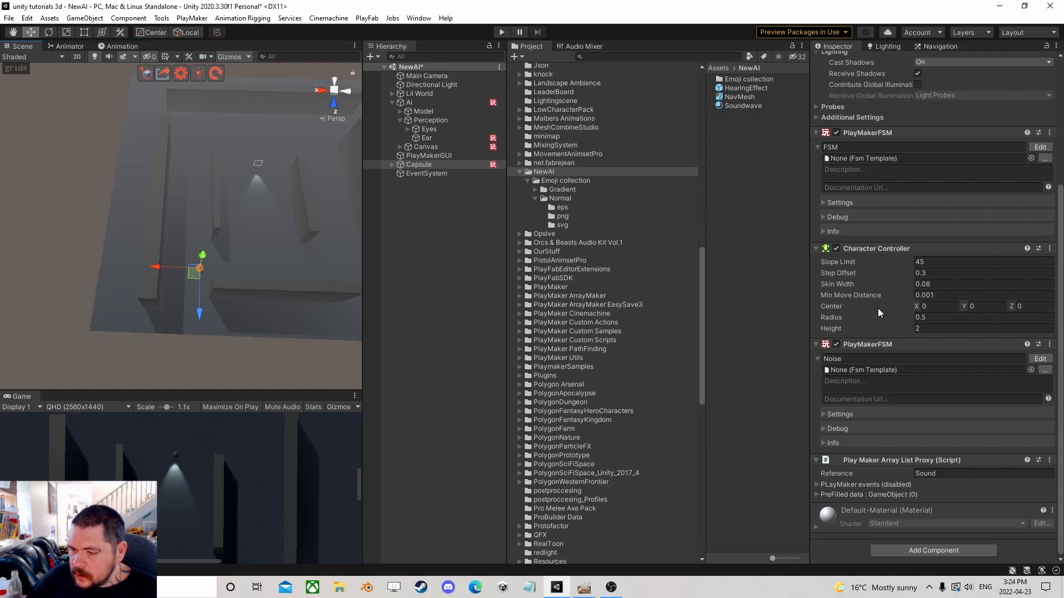
Create a new material named player in the NewAI folder.
{"action": "right_click", "coordinate": [732, 151]}
{"action": "mouse_move", "coordinate": [776, 157]}
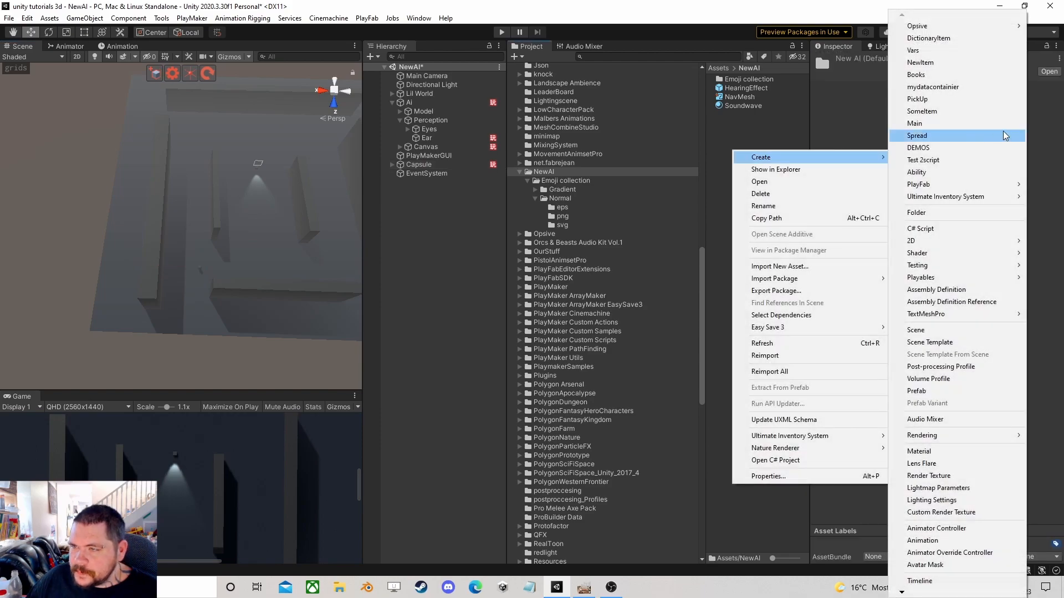
{"action": "left_click", "coordinate": [924, 451]}
{"action": "type", "text": "player"}
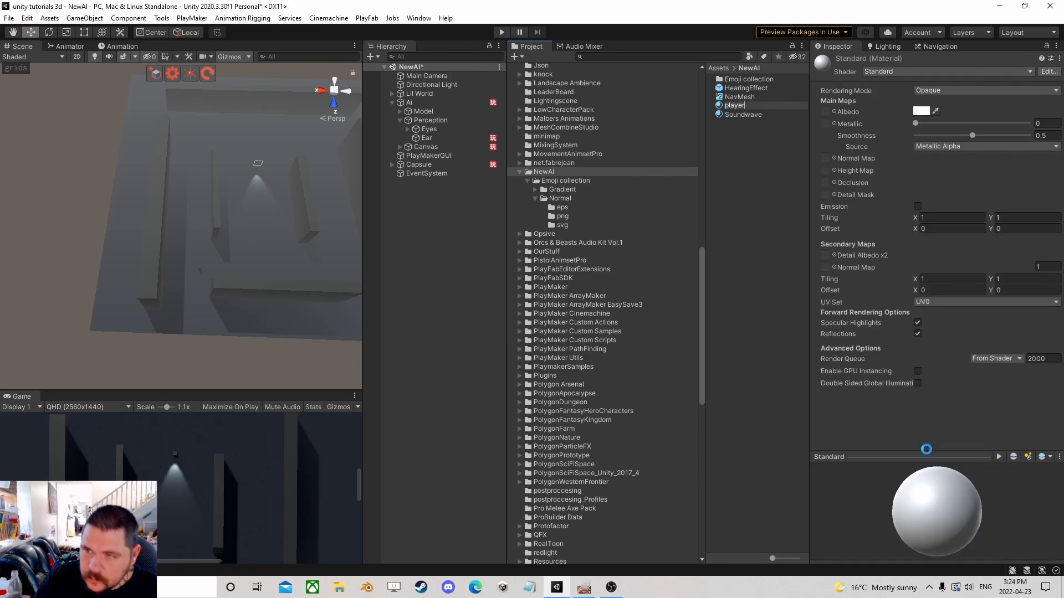
{"action": "key", "text": "Return"}
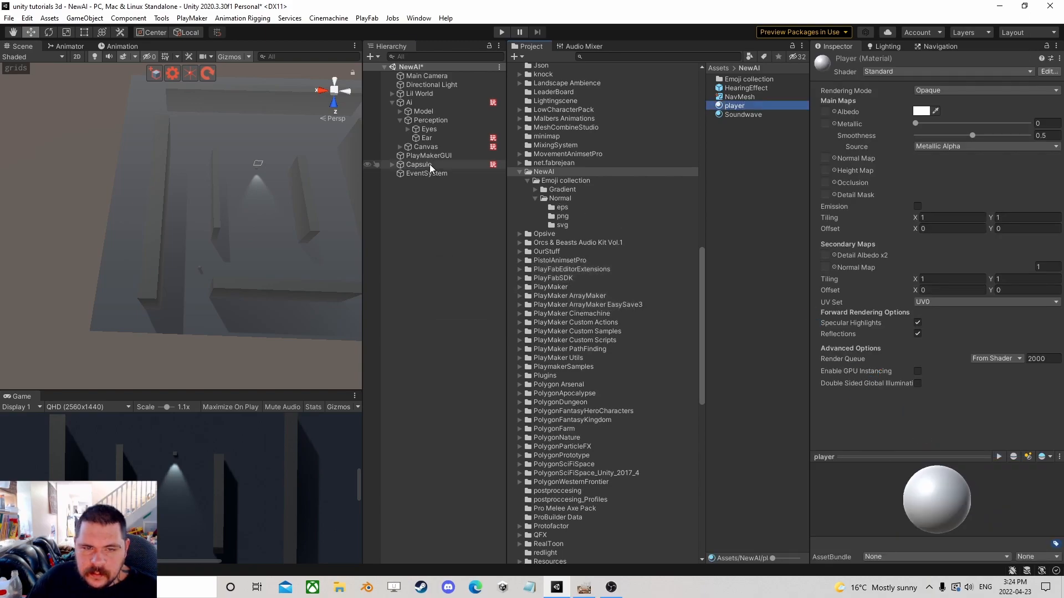
Assign the player material to the Capsule's mesh renderer.
{"action": "left_click", "coordinate": [419, 164]}
{"action": "left_click_drag", "start_coordinate": [734, 106], "coordinate": [942, 200]}
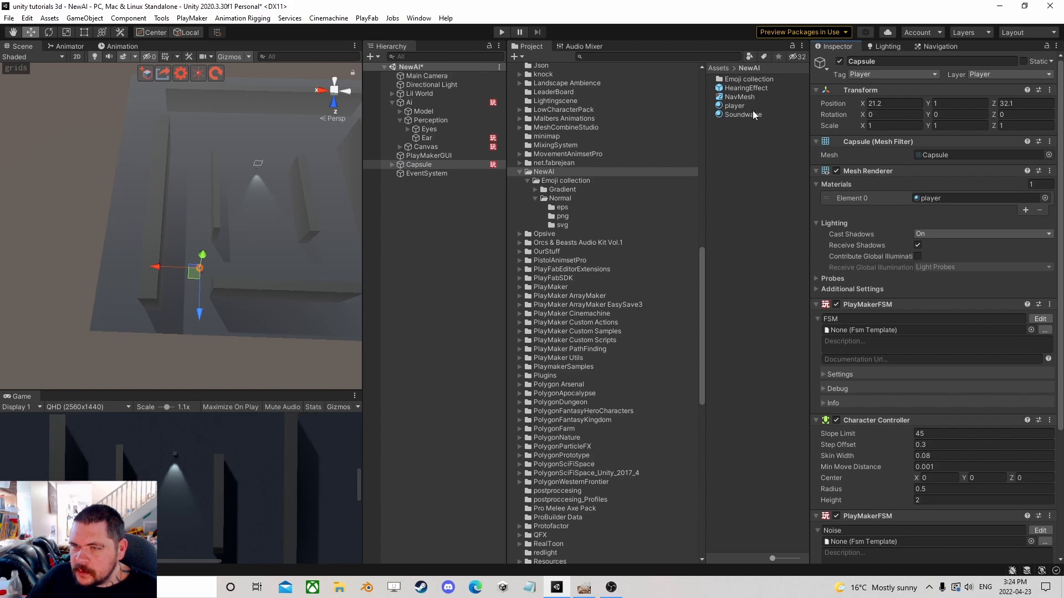
Enable Emission on the player material and set its emission color to bright green.
{"action": "left_click", "coordinate": [737, 106]}
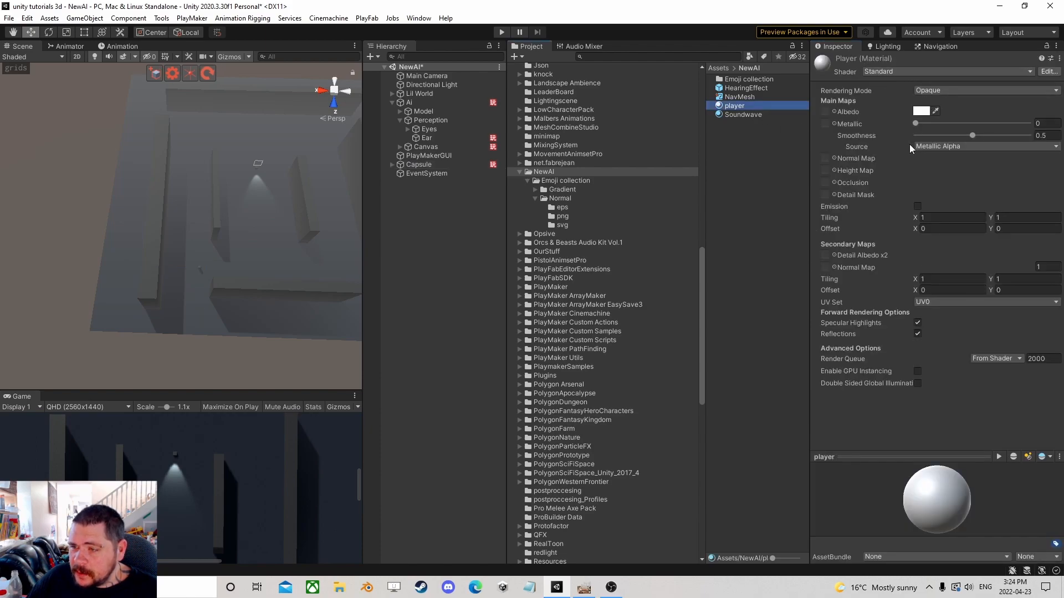
{"action": "left_click", "coordinate": [918, 206]}
{"action": "left_click", "coordinate": [921, 218]}
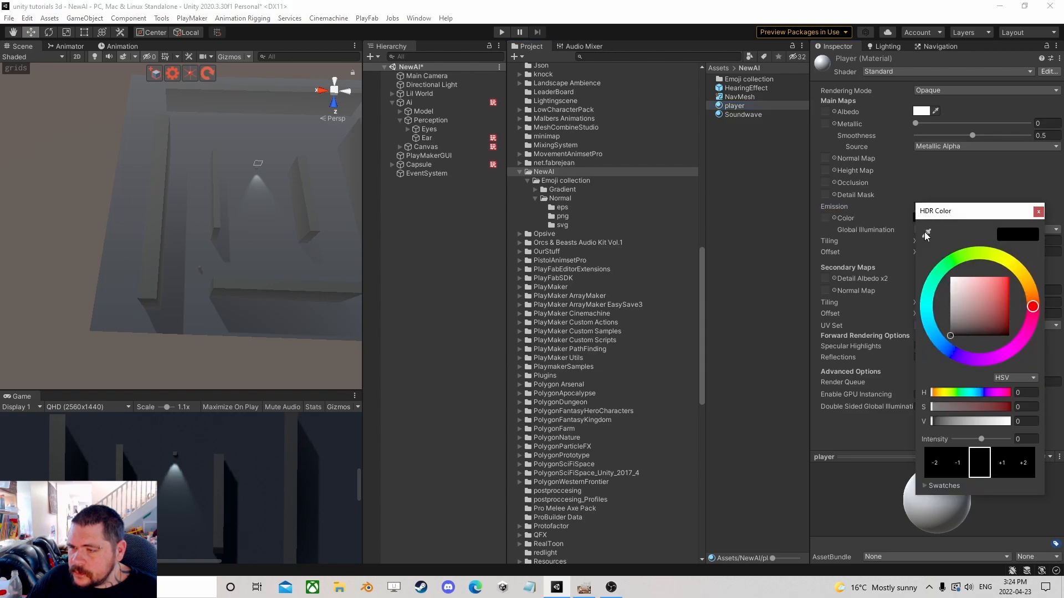
{"action": "left_click", "coordinate": [953, 261]}
{"action": "left_click", "coordinate": [989, 304]}
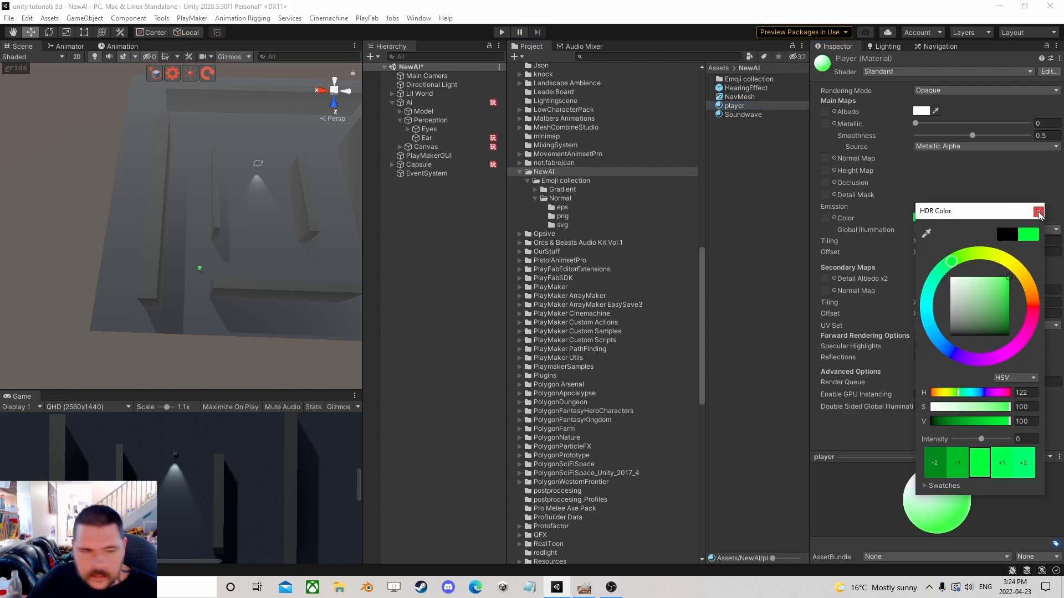
Play the scene and walk the player capsule through the maze, jumping occasionally, to test the AI's hearing, then stop playing.
{"action": "left_click", "coordinate": [490, 237]}
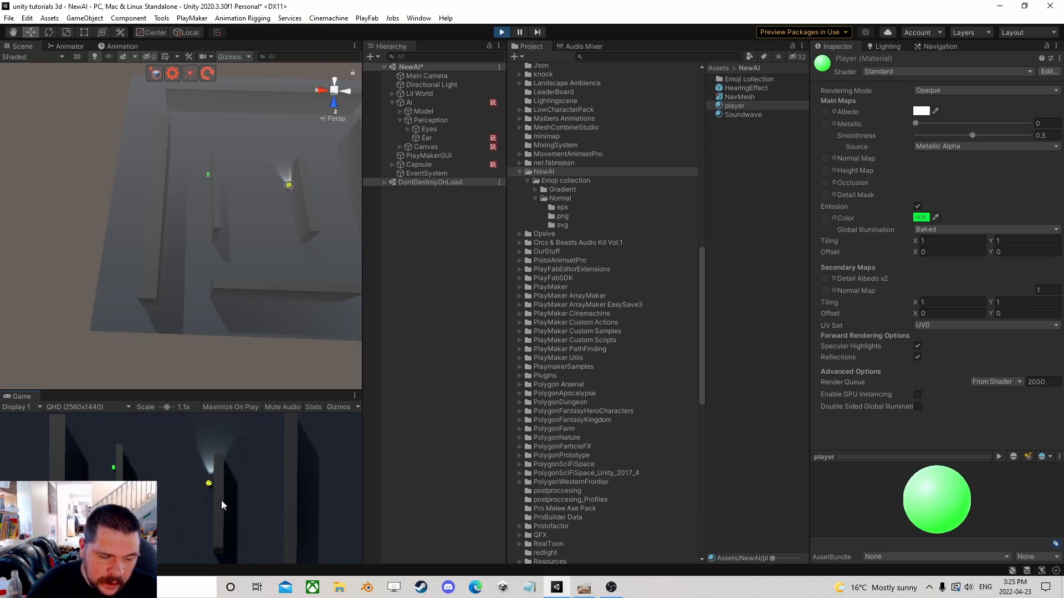
{"action": "key", "text": "s"}
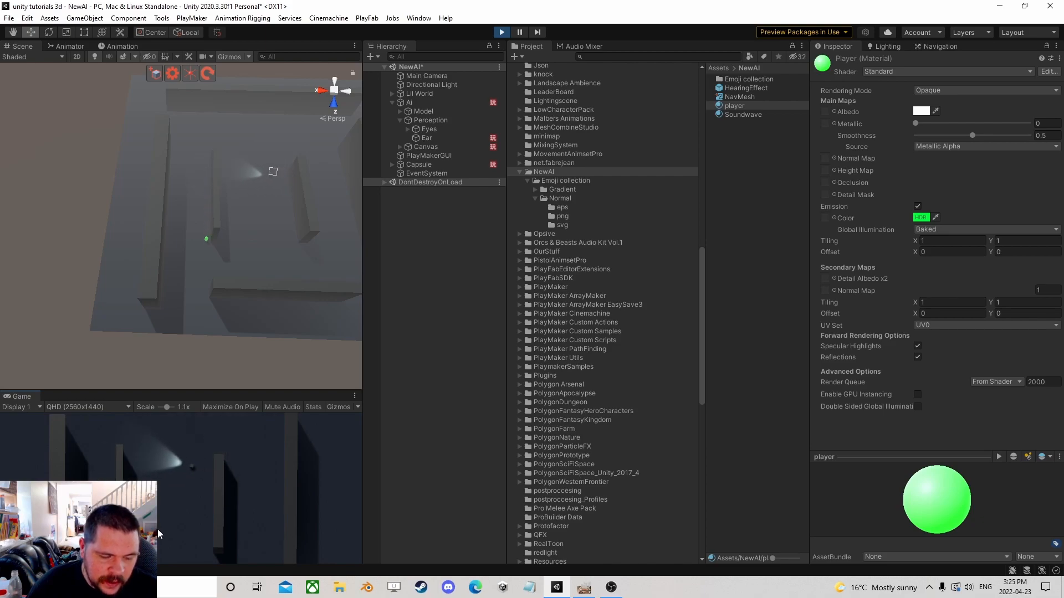
{"action": "key", "text": "d"}
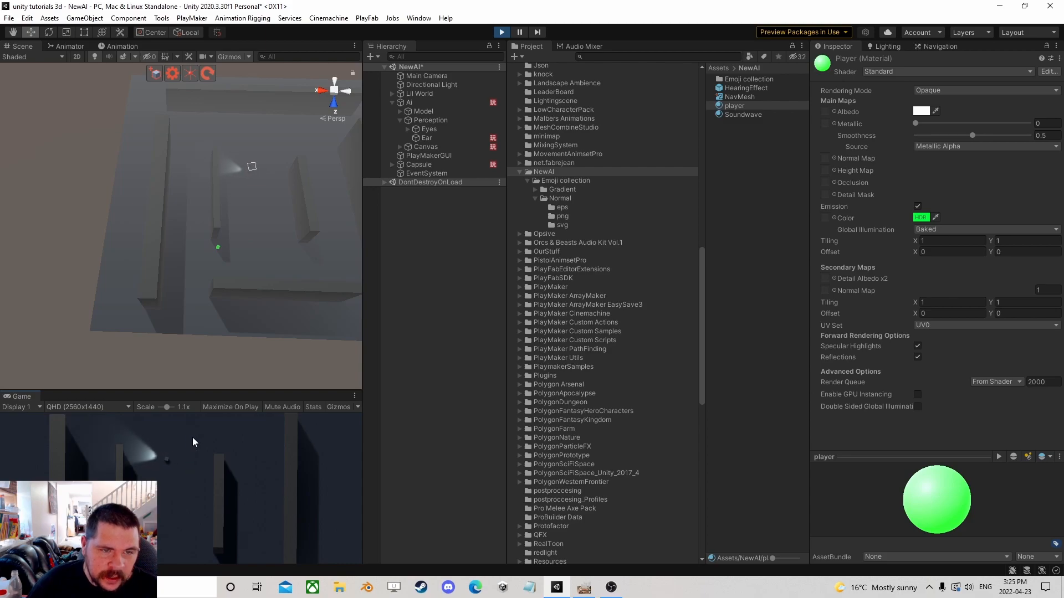
{"action": "key", "text": "d"}
{"action": "key", "text": "w"}
{"action": "key", "text": "w"}
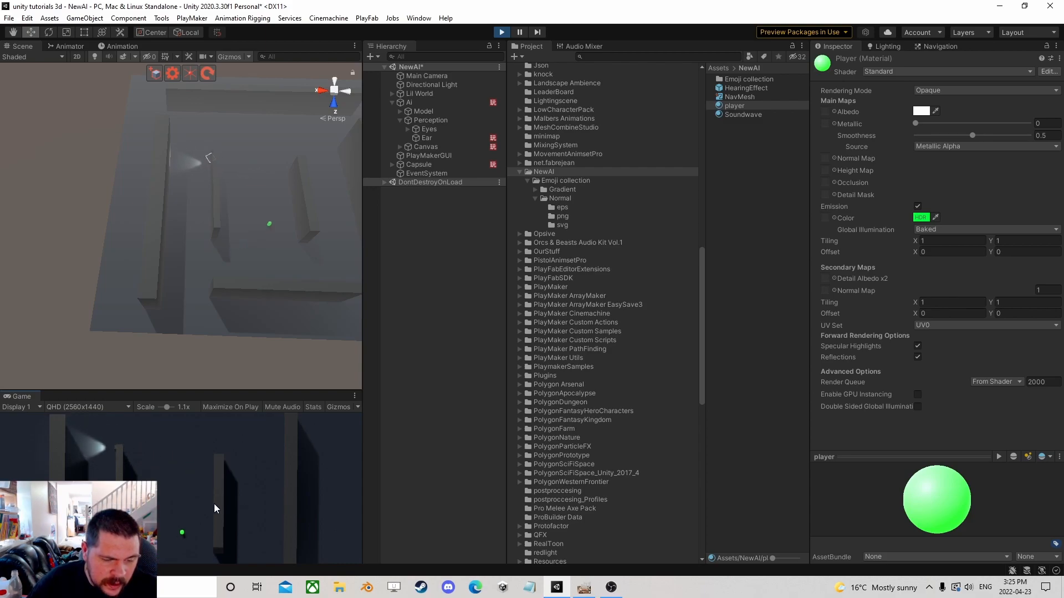
{"action": "key", "text": "w"}
{"action": "key", "text": "d"}
{"action": "key", "text": "space"}
{"action": "key", "text": "w"}
{"action": "key", "text": "d"}
{"action": "key", "text": "space"}
{"action": "key", "text": "s"}
{"action": "key", "text": "a"}
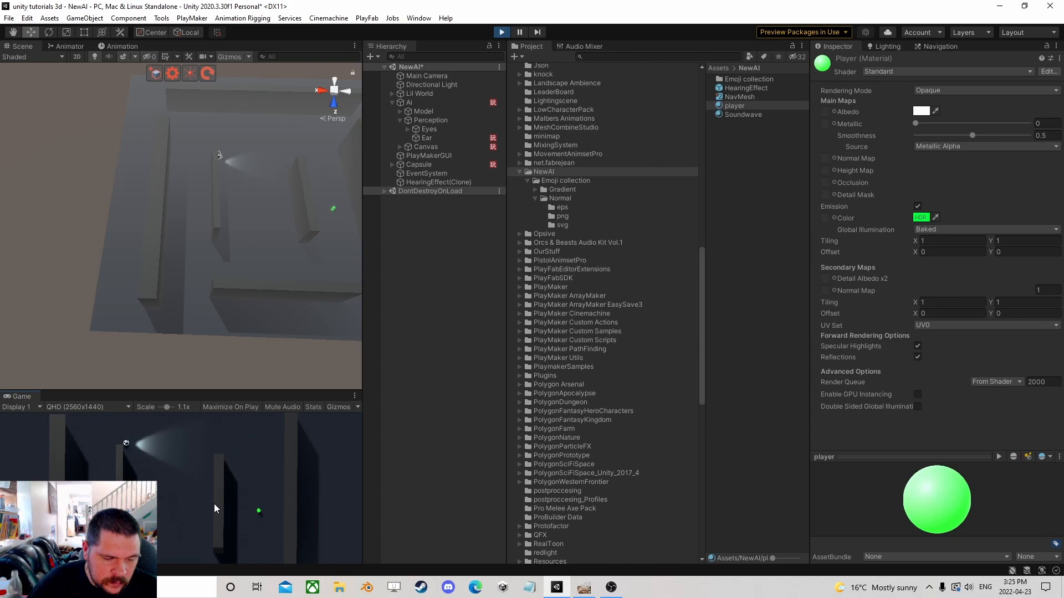
{"action": "key", "text": "w"}
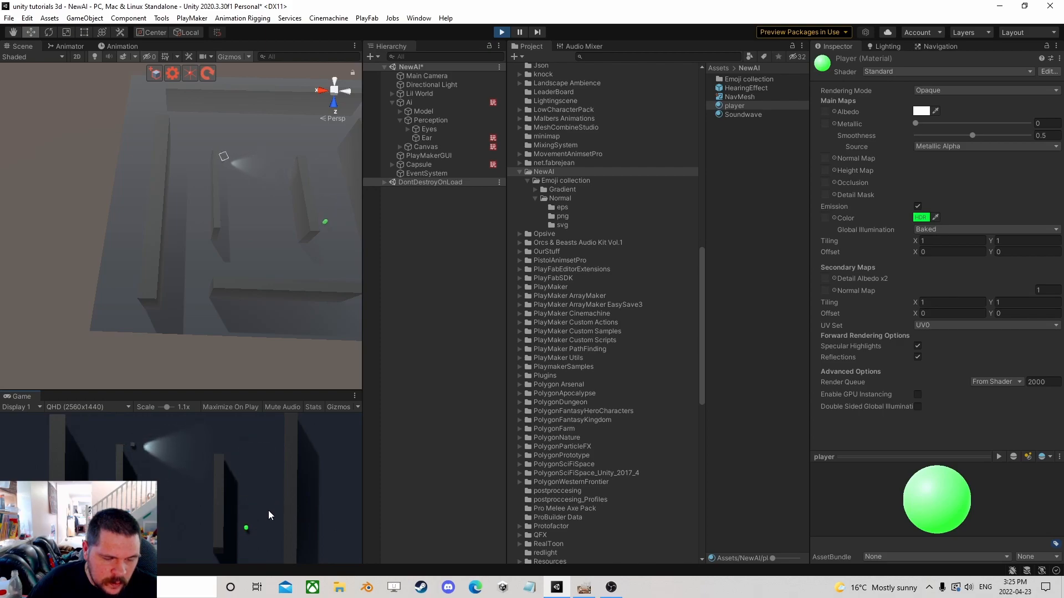
{"action": "key", "text": "a"}
{"action": "key", "text": "s"}
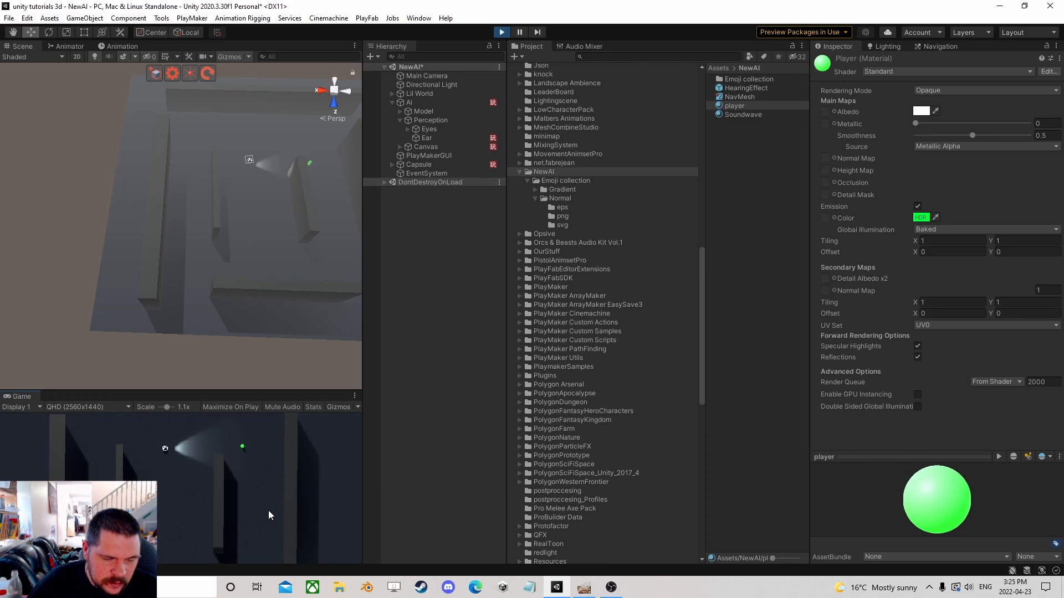
{"action": "key", "text": "s"}
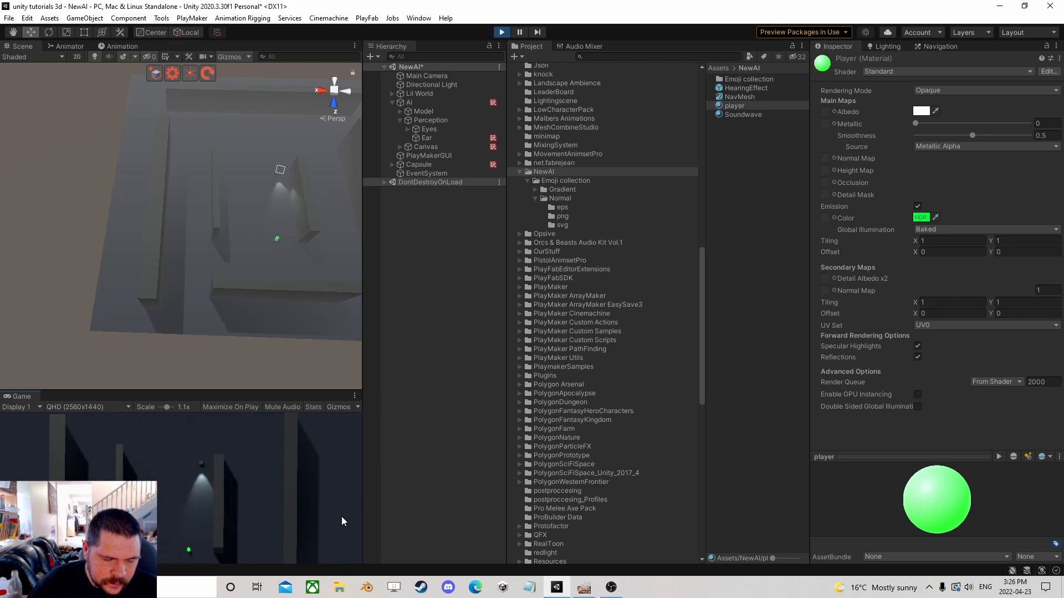
{"action": "key", "text": "ctrl+p"}
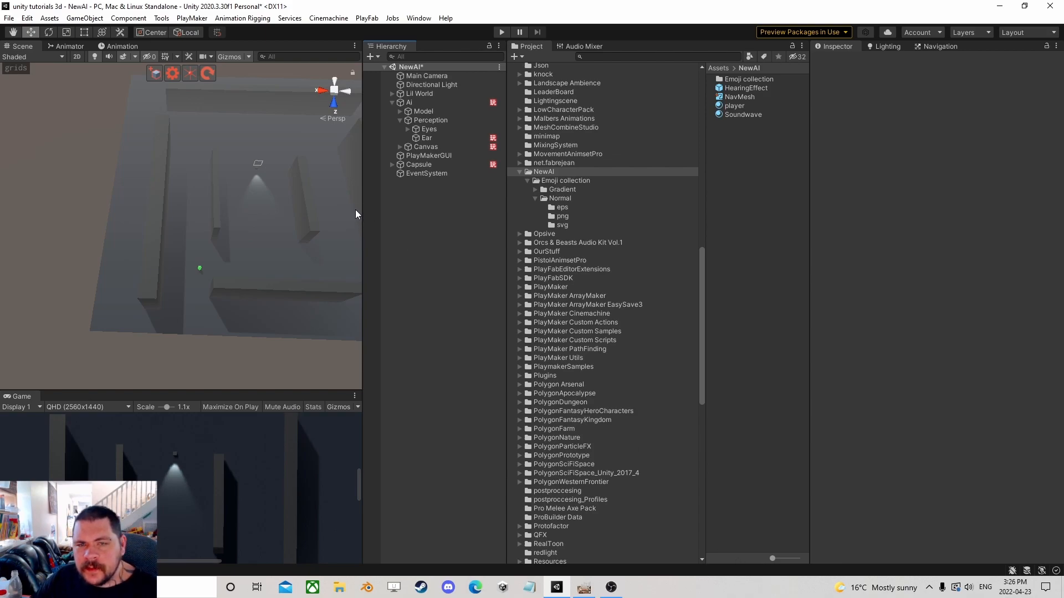
Inspect the AI object's hierarchy, expanding Perception and checking its Eyes, Ear and Model children.
{"action": "middle_click_drag", "start_coordinate": [305, 204], "coordinate": [232, 227]}
{"action": "scroll", "coordinate": [232, 226], "scroll_direction": "up", "scroll_amount": 3}
{"action": "mouse_move", "coordinate": [174, 190]}
{"action": "right_mouse_down"}
{"action": "mouse_move", "coordinate": [200, 223]}
{"action": "mouse_move", "coordinate": [164, 203]}
{"action": "mouse_move", "coordinate": [174, 205]}
{"action": "right_mouse_up"}
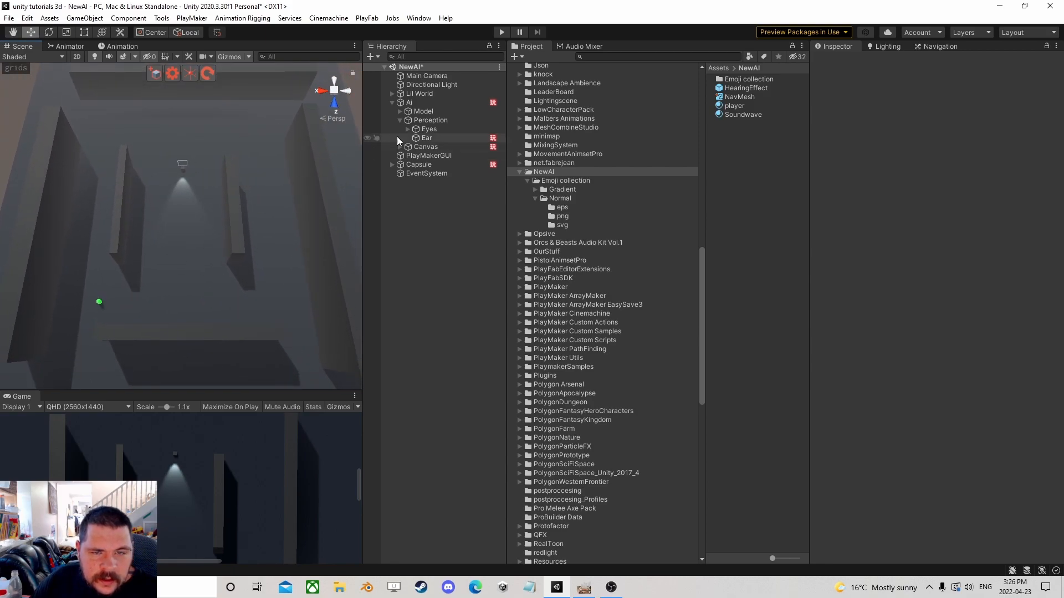
{"action": "left_click", "coordinate": [400, 120]}
{"action": "left_click", "coordinate": [400, 121]}
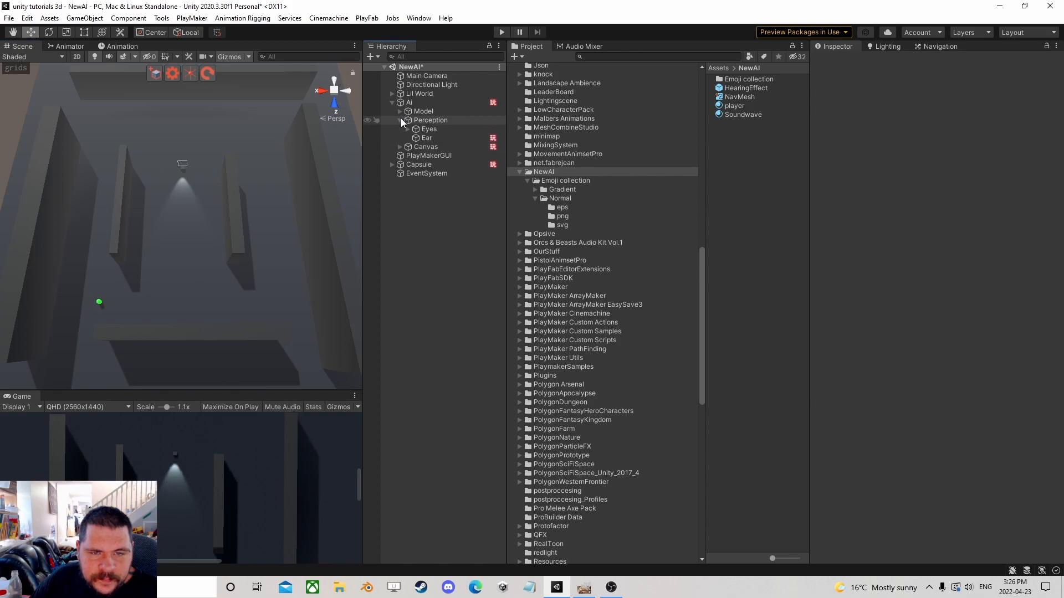
{"action": "left_click", "coordinate": [430, 135]}
{"action": "left_click", "coordinate": [430, 128]}
{"action": "left_click", "coordinate": [431, 121]}
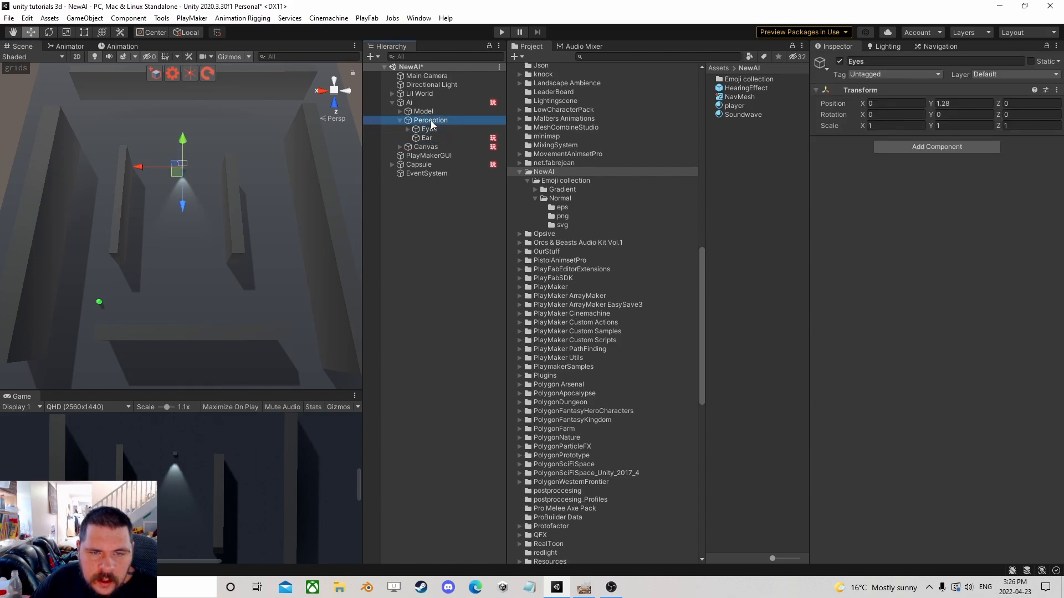
{"action": "left_click", "coordinate": [400, 120]}
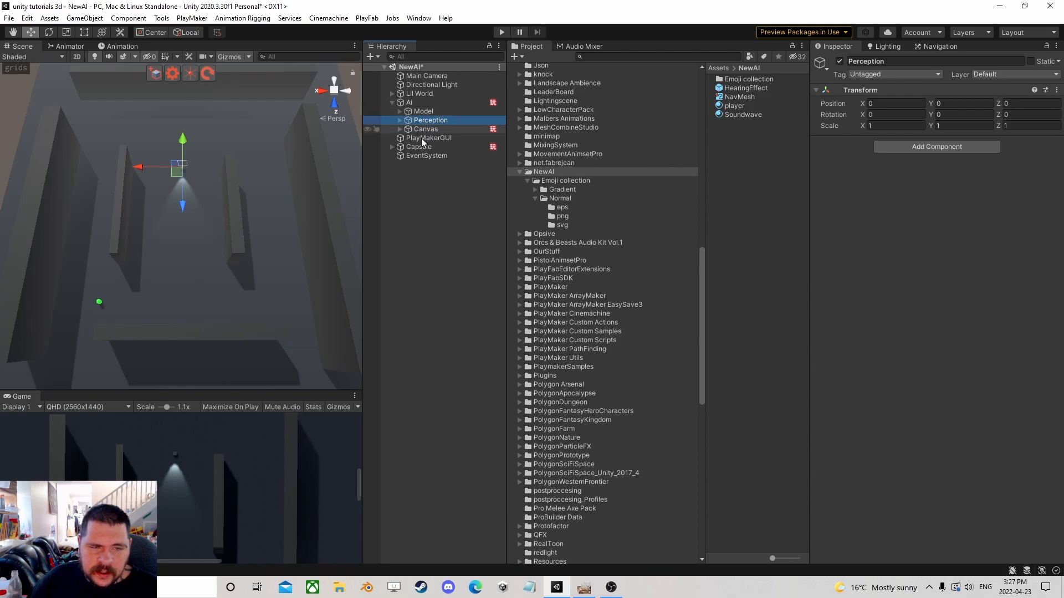
{"action": "left_click", "coordinate": [427, 111]}
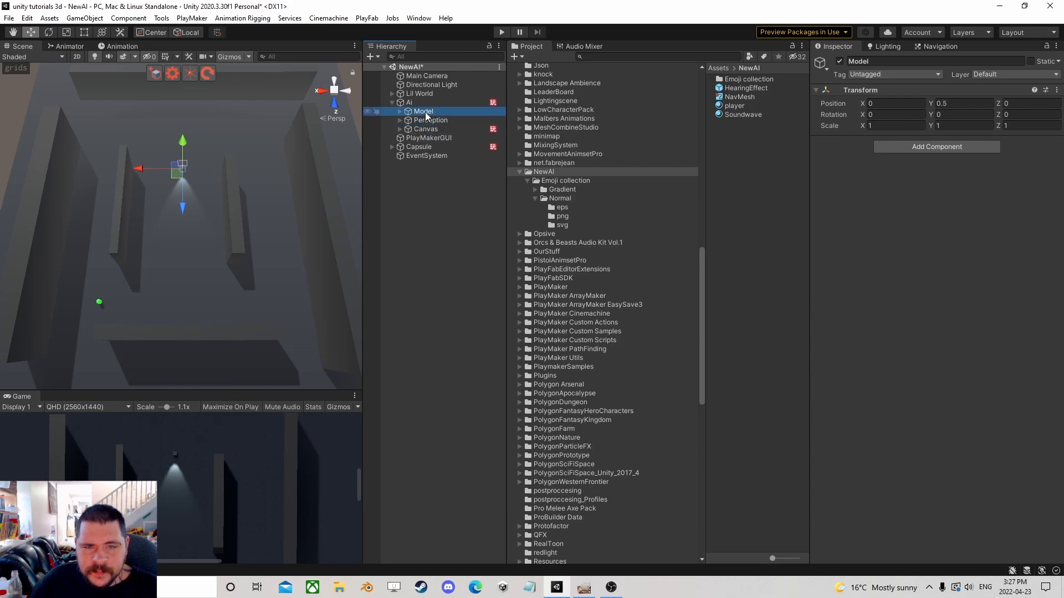
{"action": "left_click", "coordinate": [400, 129]}
{"action": "left_click", "coordinate": [399, 130]}
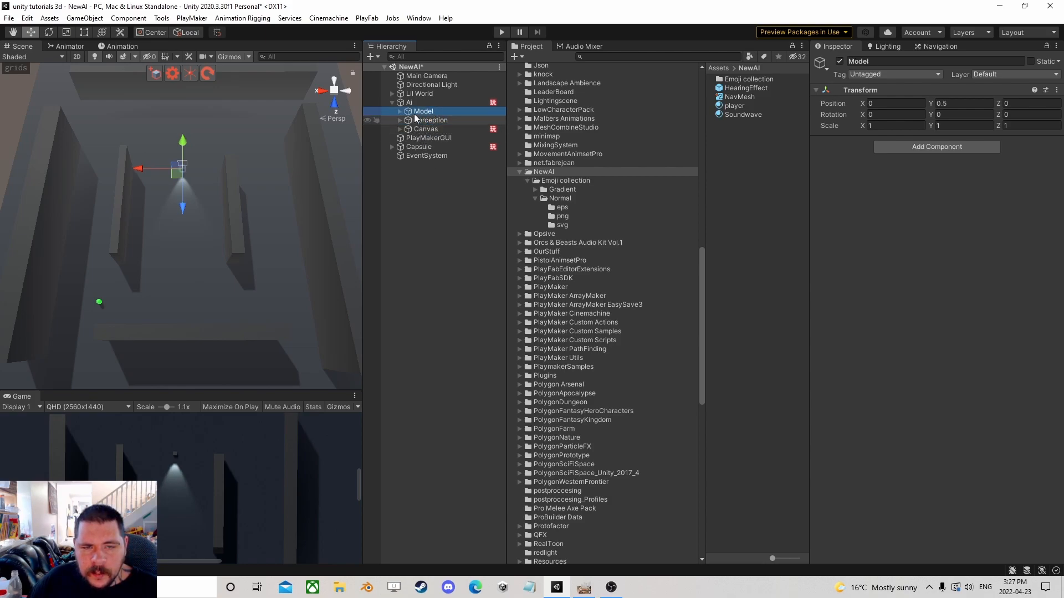
{"action": "left_click", "coordinate": [414, 103]}
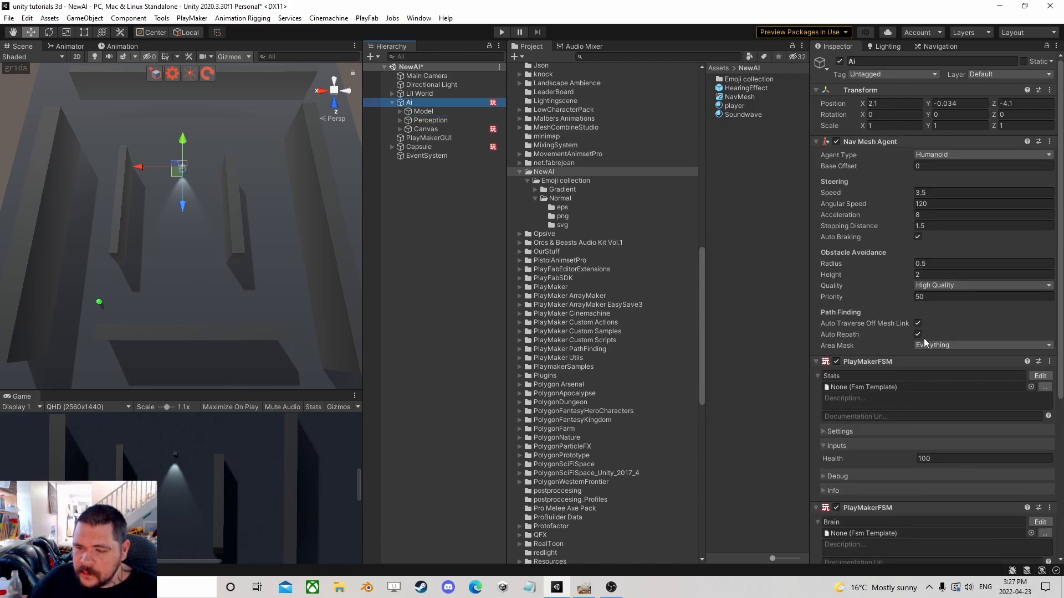
Review the AI's PlayMaker FSMs, opening the Brain FSM and examining the Idlestate actions before closing the editor.
{"action": "scroll", "coordinate": [929, 338], "scroll_direction": "down", "scroll_amount": 5}
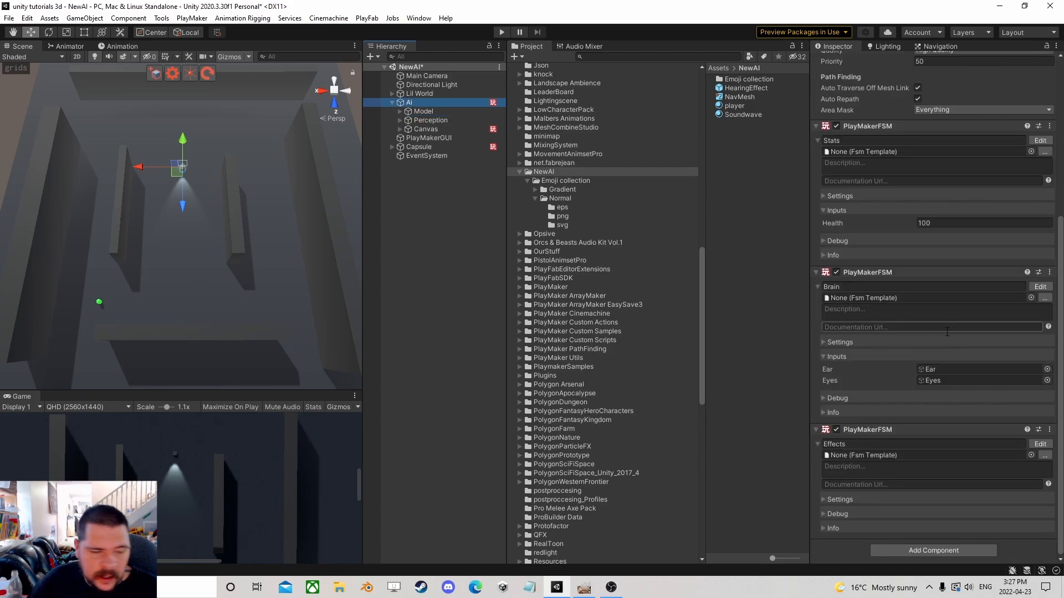
{"action": "scroll", "coordinate": [207, 273], "scroll_direction": "down", "scroll_amount": 4}
{"action": "scroll", "coordinate": [206, 271], "scroll_direction": "up", "scroll_amount": 5}
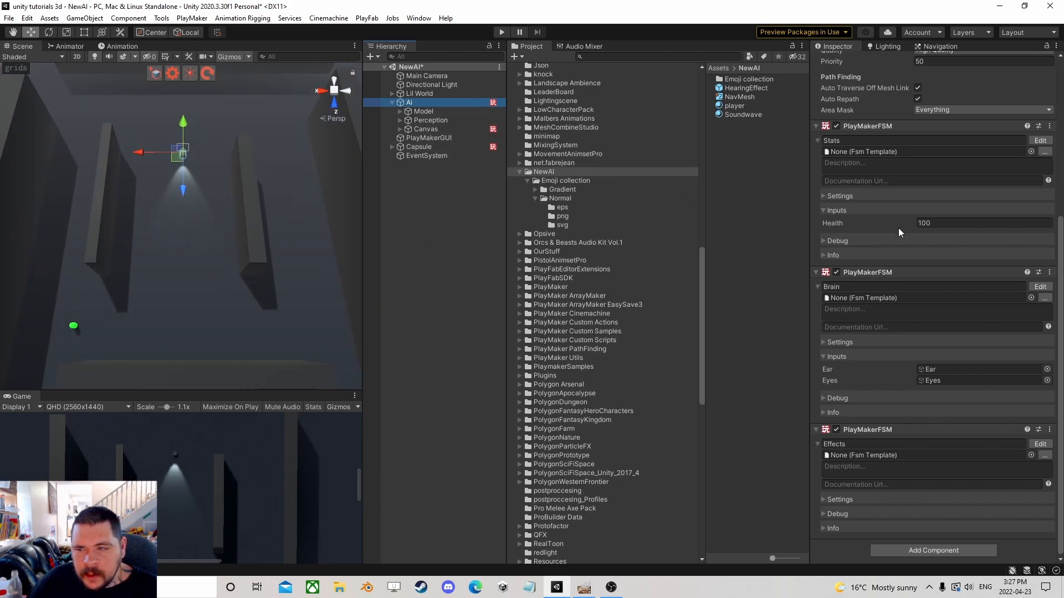
{"action": "left_click", "coordinate": [1040, 286]}
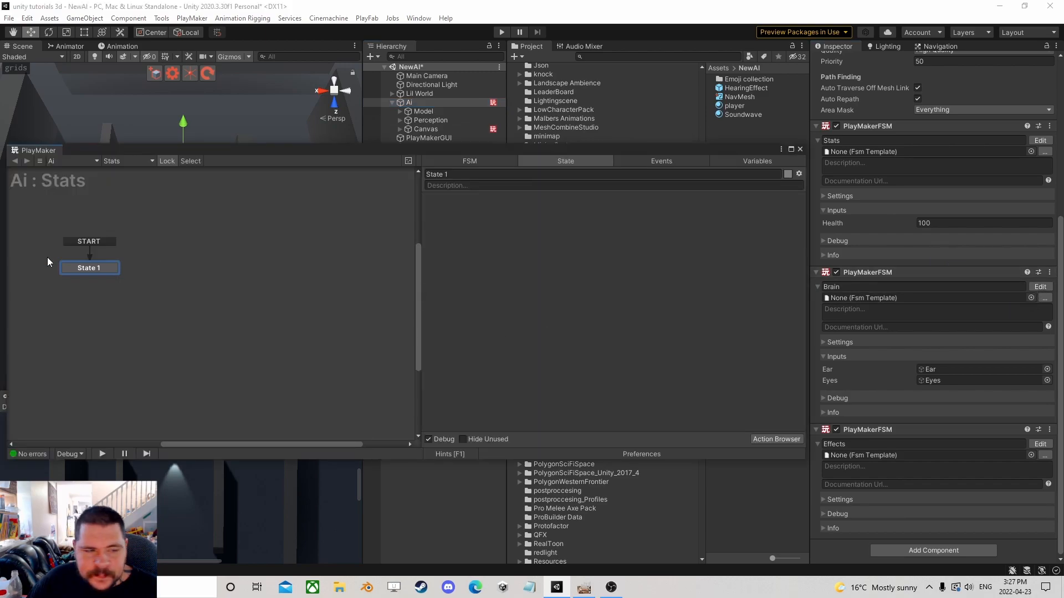
{"action": "left_click", "coordinate": [85, 268]}
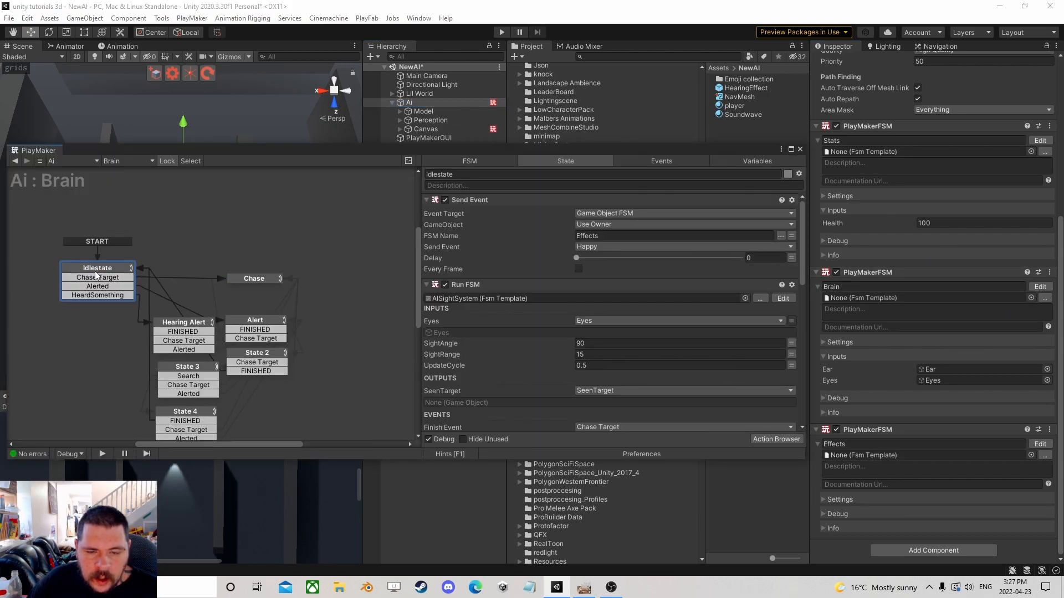
{"action": "scroll", "coordinate": [493, 310], "scroll_direction": "down", "scroll_amount": 5}
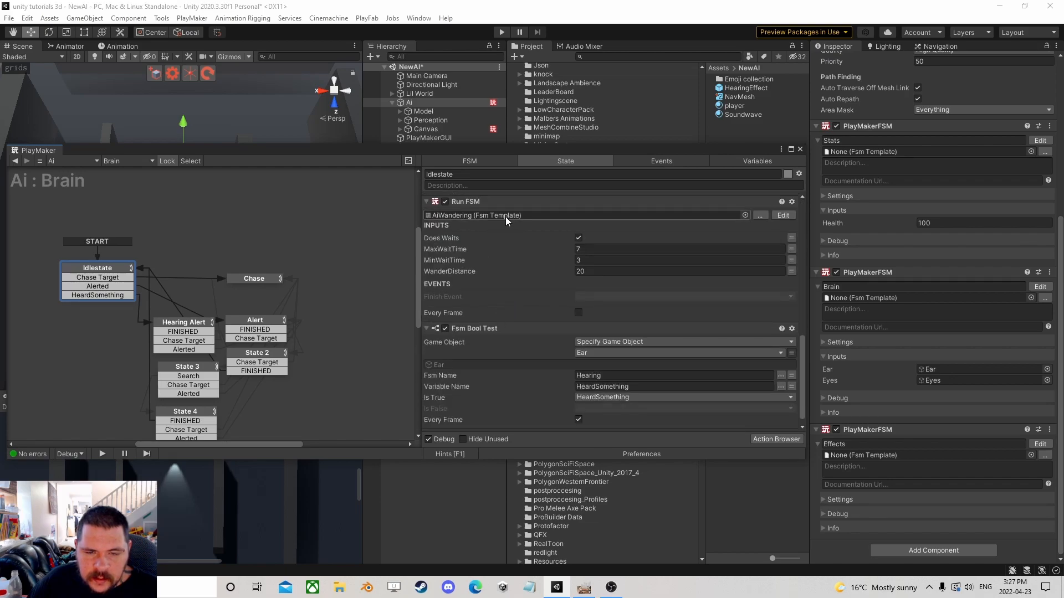
{"action": "left_click_drag", "start_coordinate": [469, 150], "coordinate": [612, 105]}
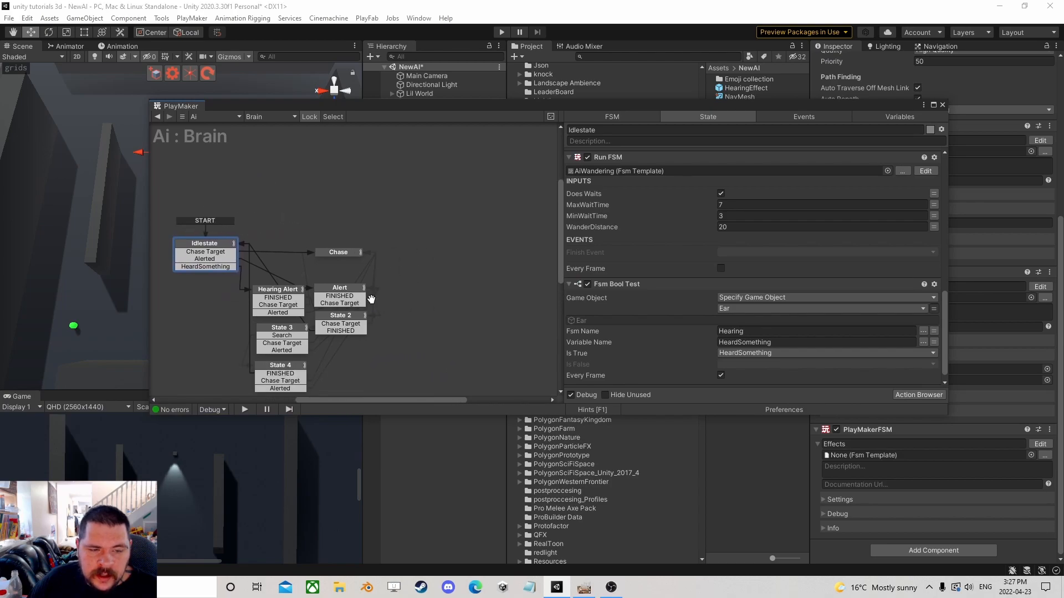
{"action": "left_click", "coordinate": [218, 250]}
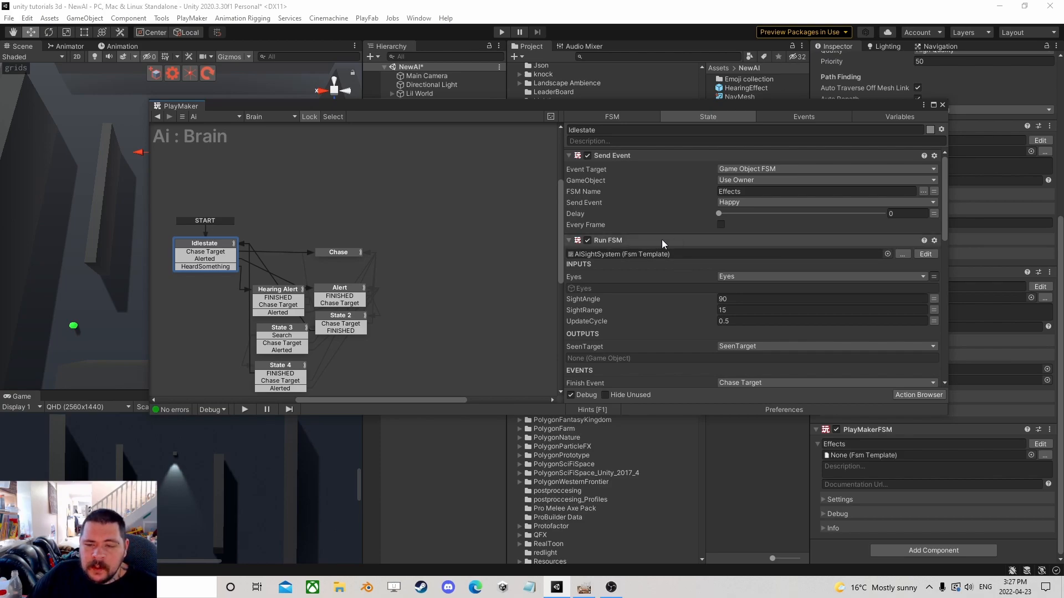
{"action": "left_click", "coordinate": [644, 241]}
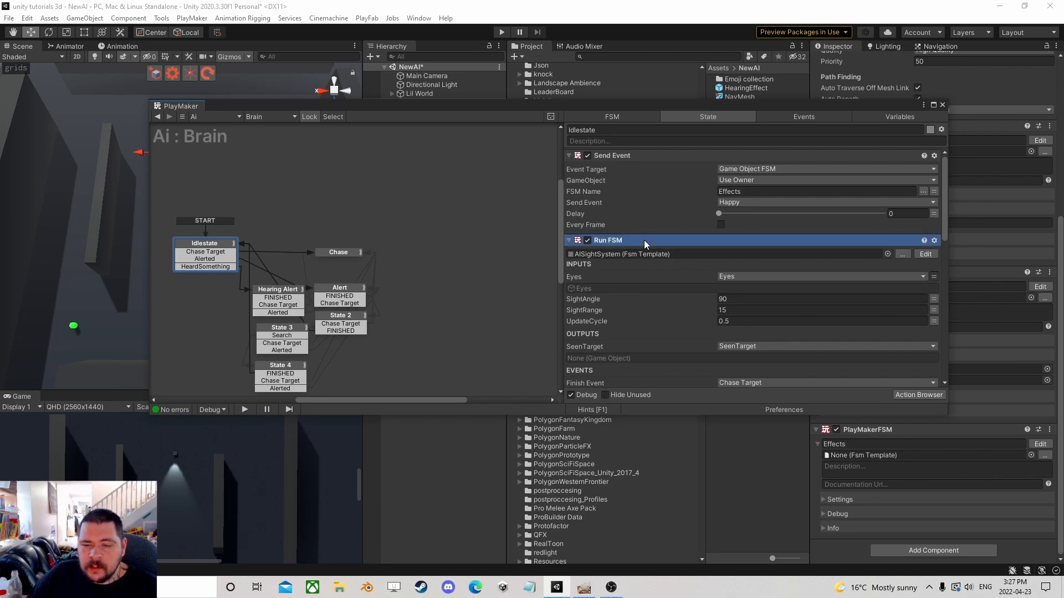
{"action": "left_click", "coordinate": [943, 105]}
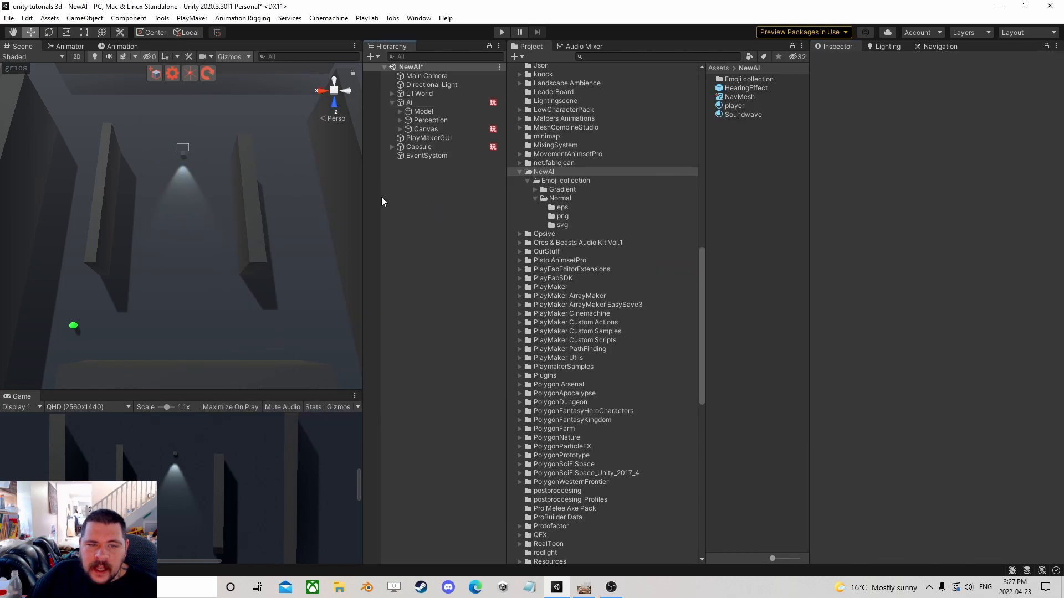
Collapse the AI object, select the Capsule player and review its components in the inspector.
{"action": "scroll", "coordinate": [204, 220], "scroll_direction": "down", "scroll_amount": 5}
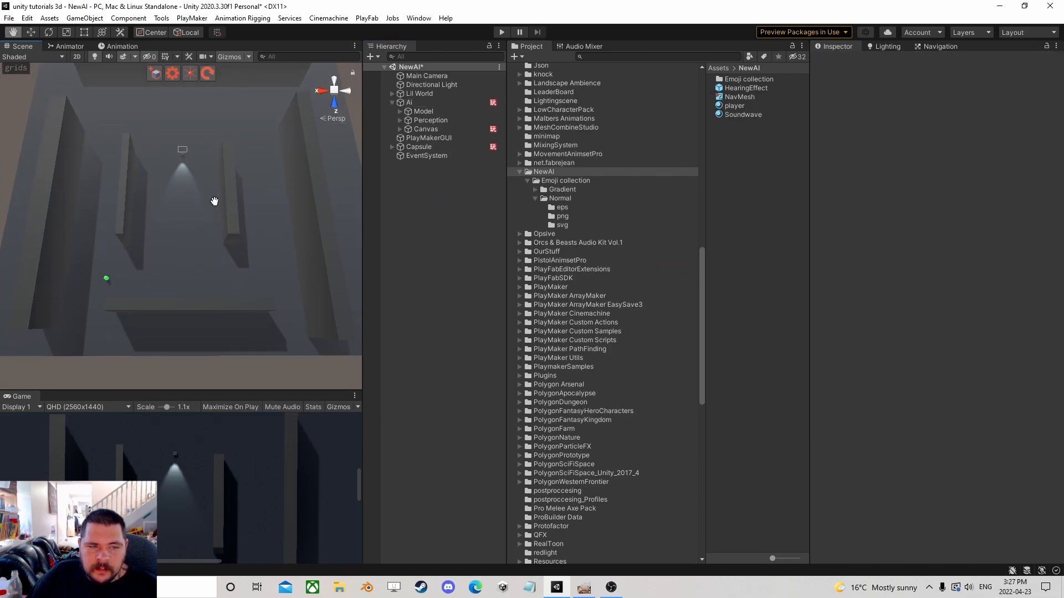
{"action": "scroll", "coordinate": [215, 210], "scroll_direction": "down", "scroll_amount": 5}
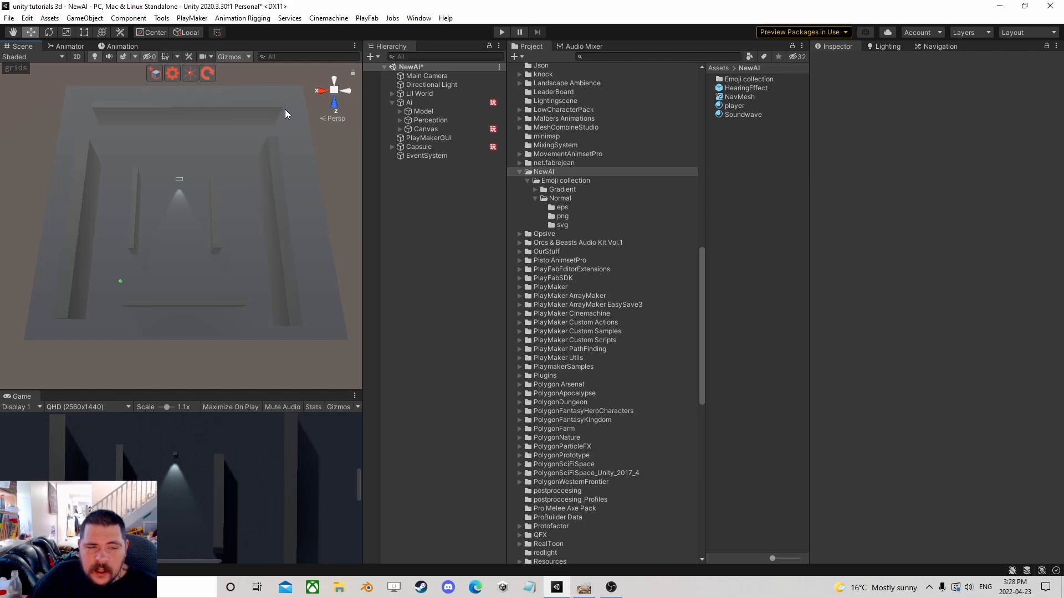
{"action": "left_click", "coordinate": [393, 103]}
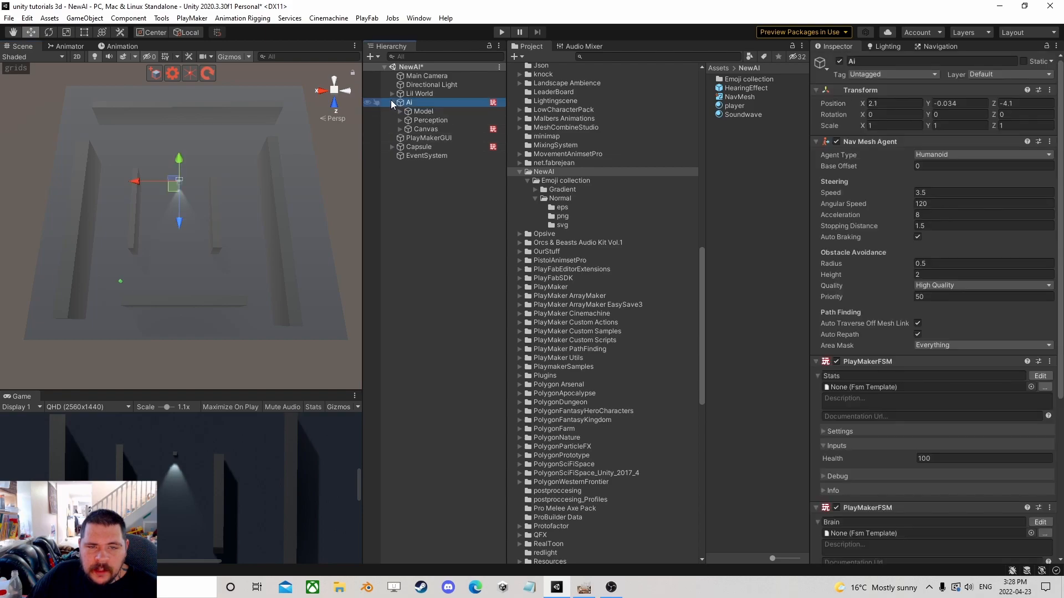
{"action": "left_click", "coordinate": [392, 103]}
{"action": "left_click", "coordinate": [417, 147]}
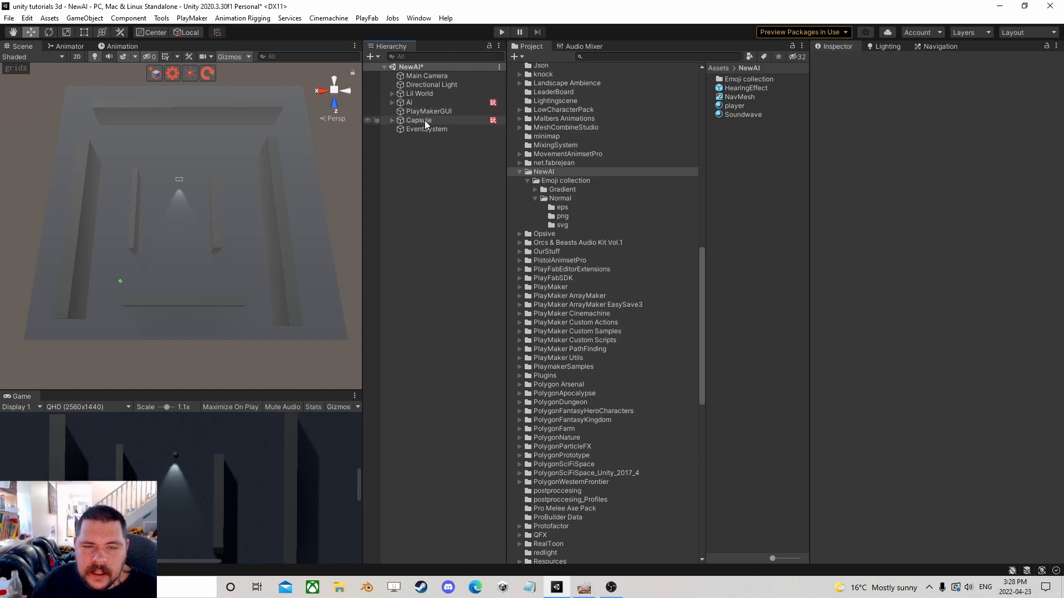
{"action": "left_click", "coordinate": [423, 121]}
{"action": "scroll", "coordinate": [831, 241], "scroll_direction": "down", "scroll_amount": 5}
{"action": "scroll", "coordinate": [864, 255], "scroll_direction": "up", "scroll_amount": 3}
{"action": "scroll", "coordinate": [881, 288], "scroll_direction": "down", "scroll_amount": 3}
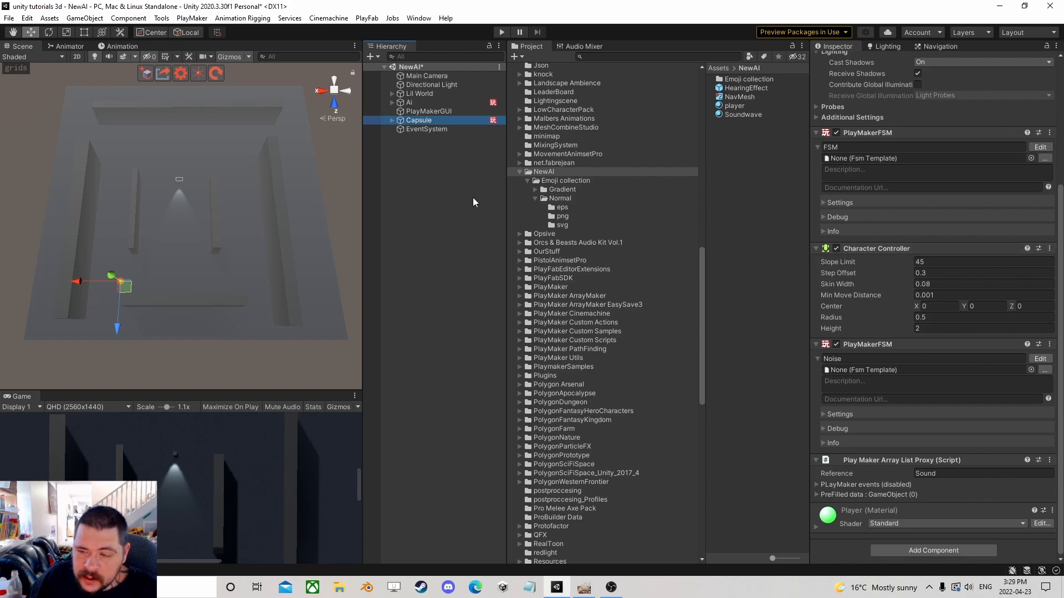
{"action": "scroll", "coordinate": [938, 343], "scroll_direction": "up", "scroll_amount": 5}
{"action": "scroll", "coordinate": [936, 339], "scroll_direction": "down", "scroll_amount": 5}
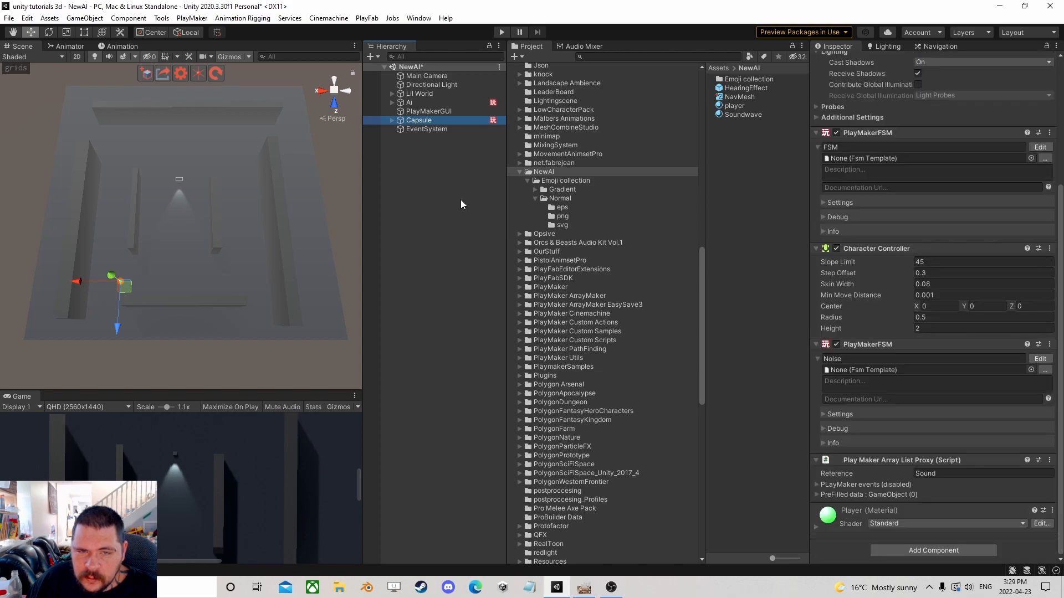